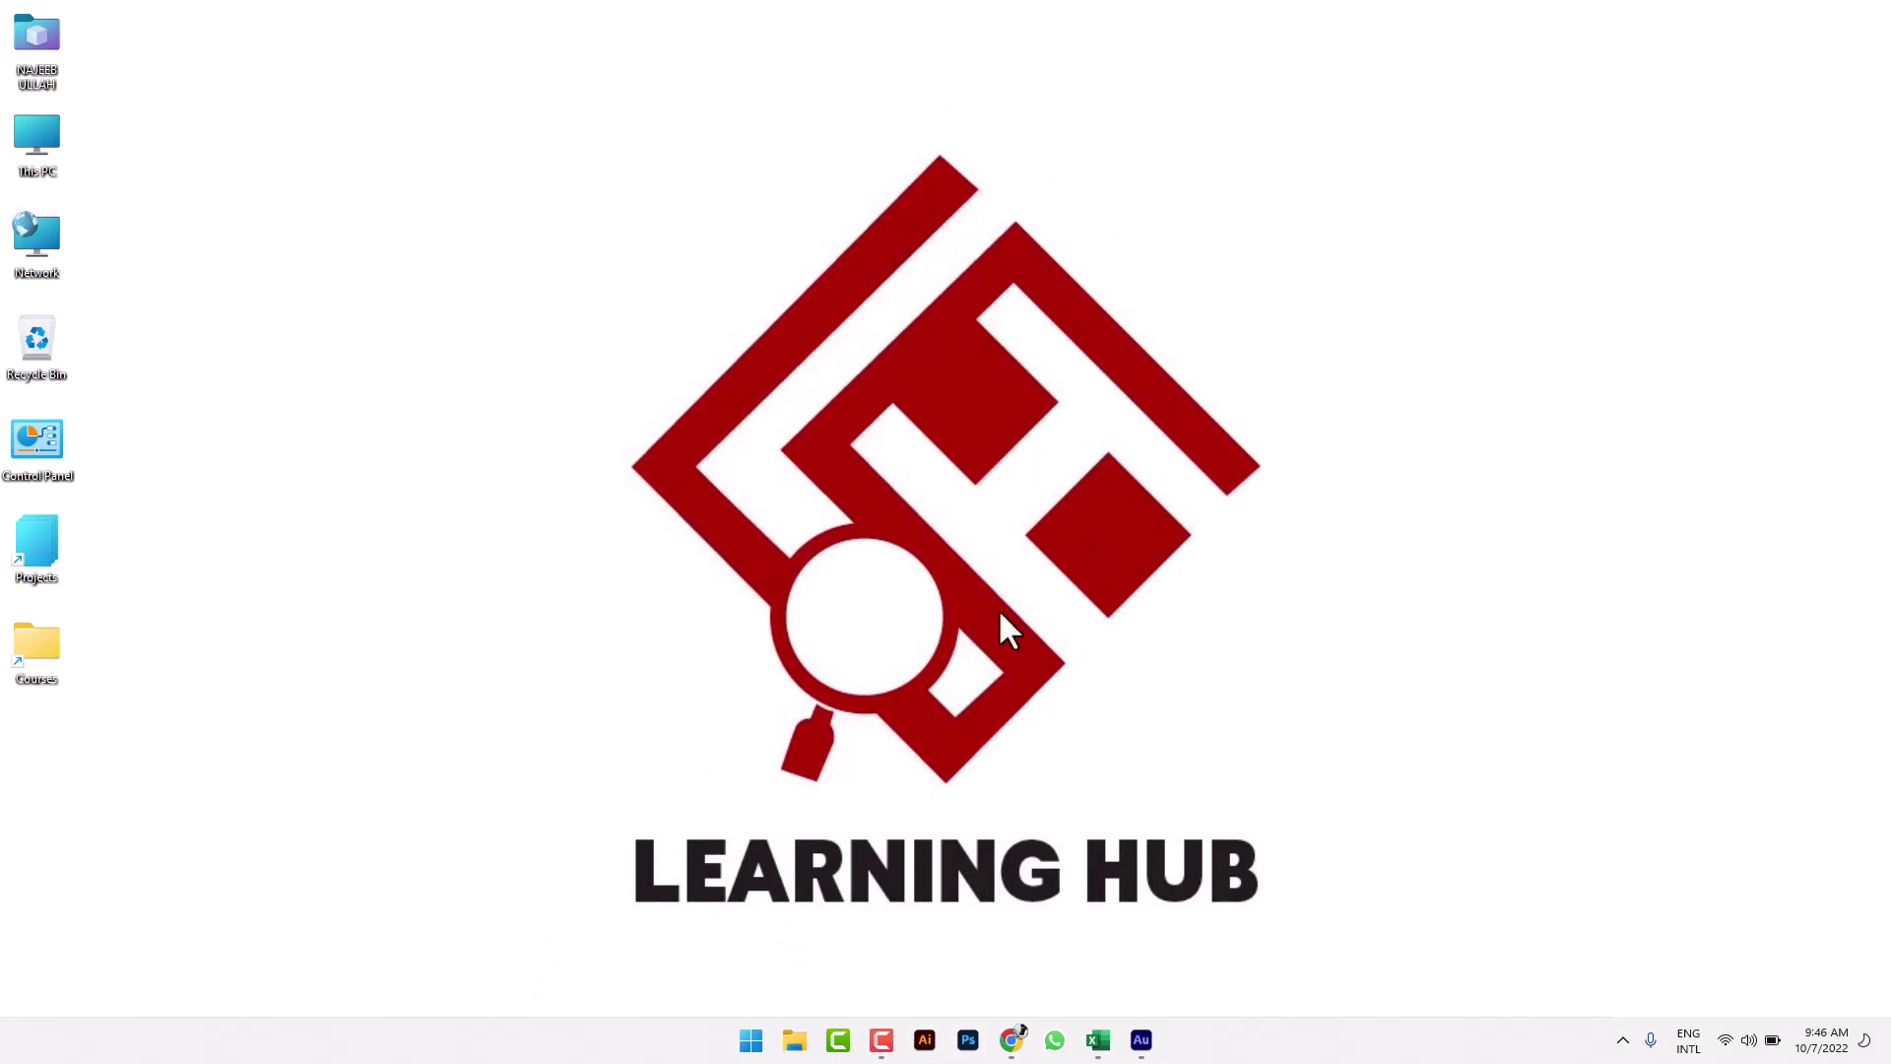
Step: Bring the workbook back, widen column A slightly, and select the table's header cells
{"action": "left_click", "coordinate": [1100, 1040]}
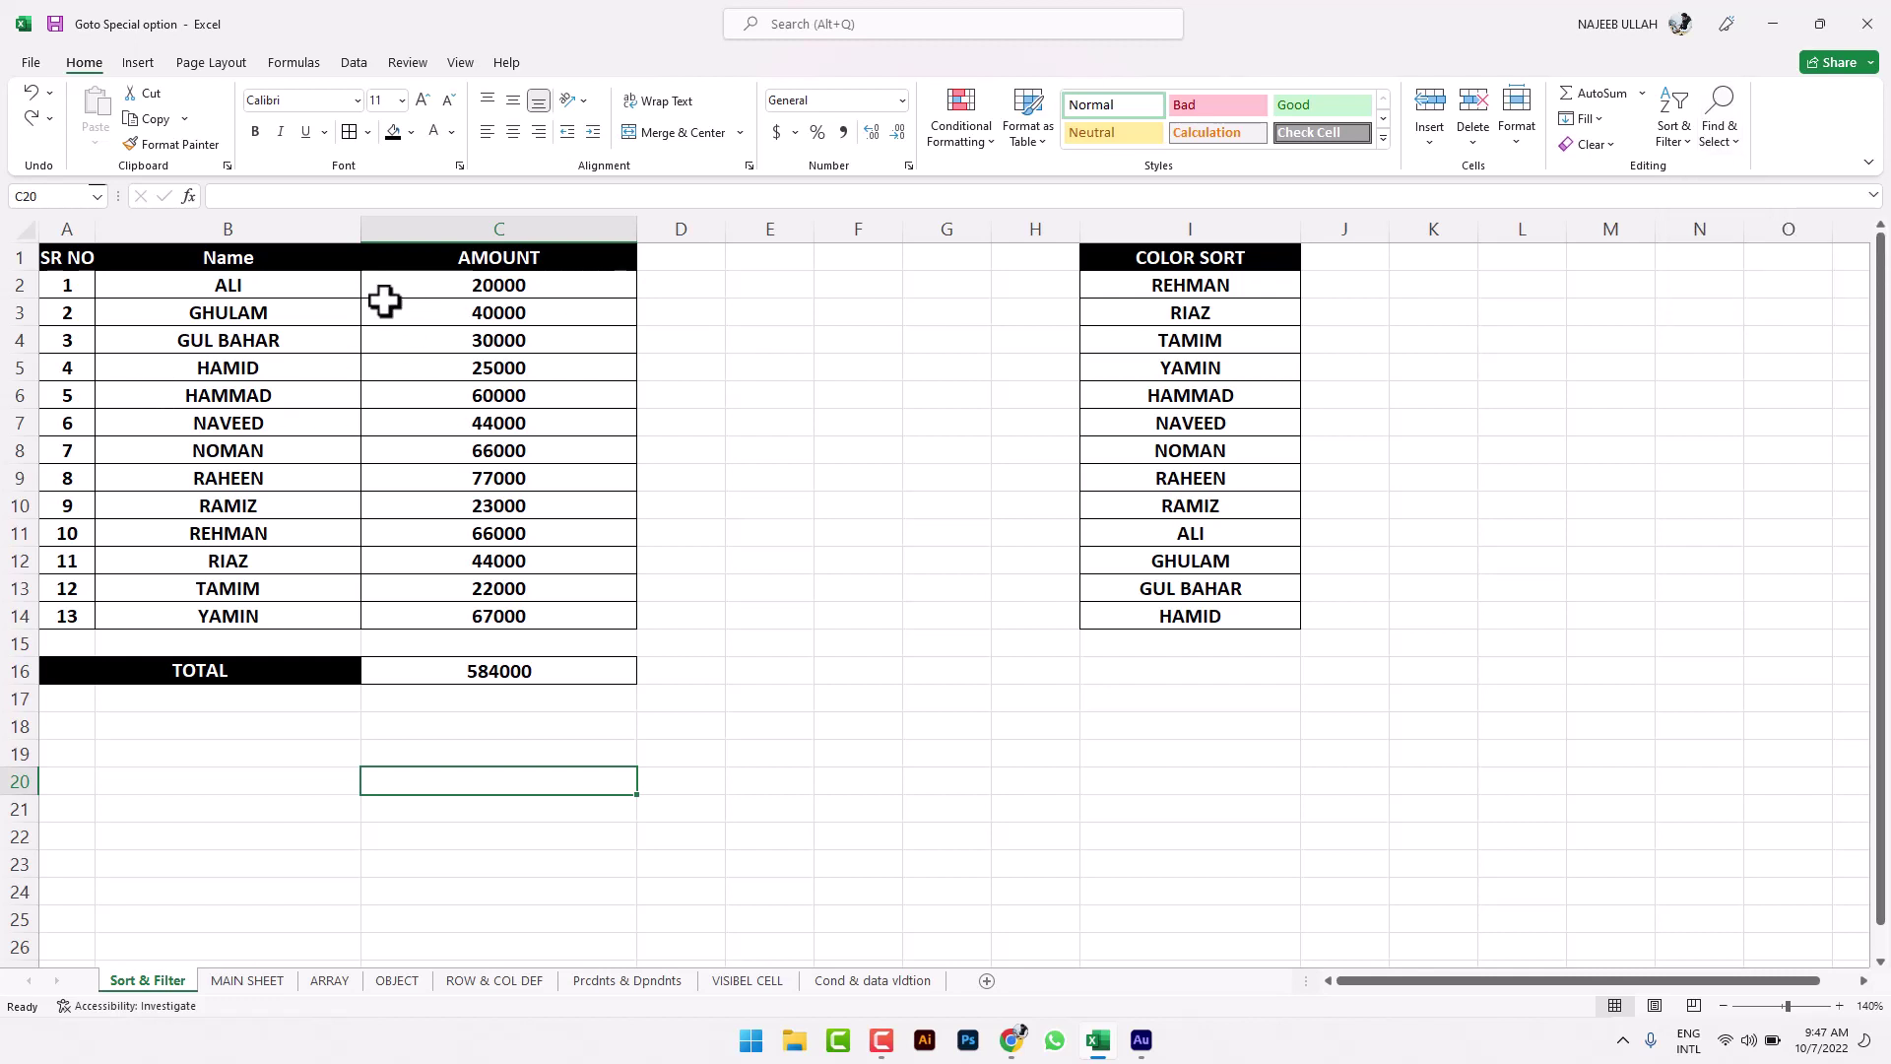
{"action": "left_click_drag", "start_coordinate": [94, 211], "coordinate": [102, 211]}
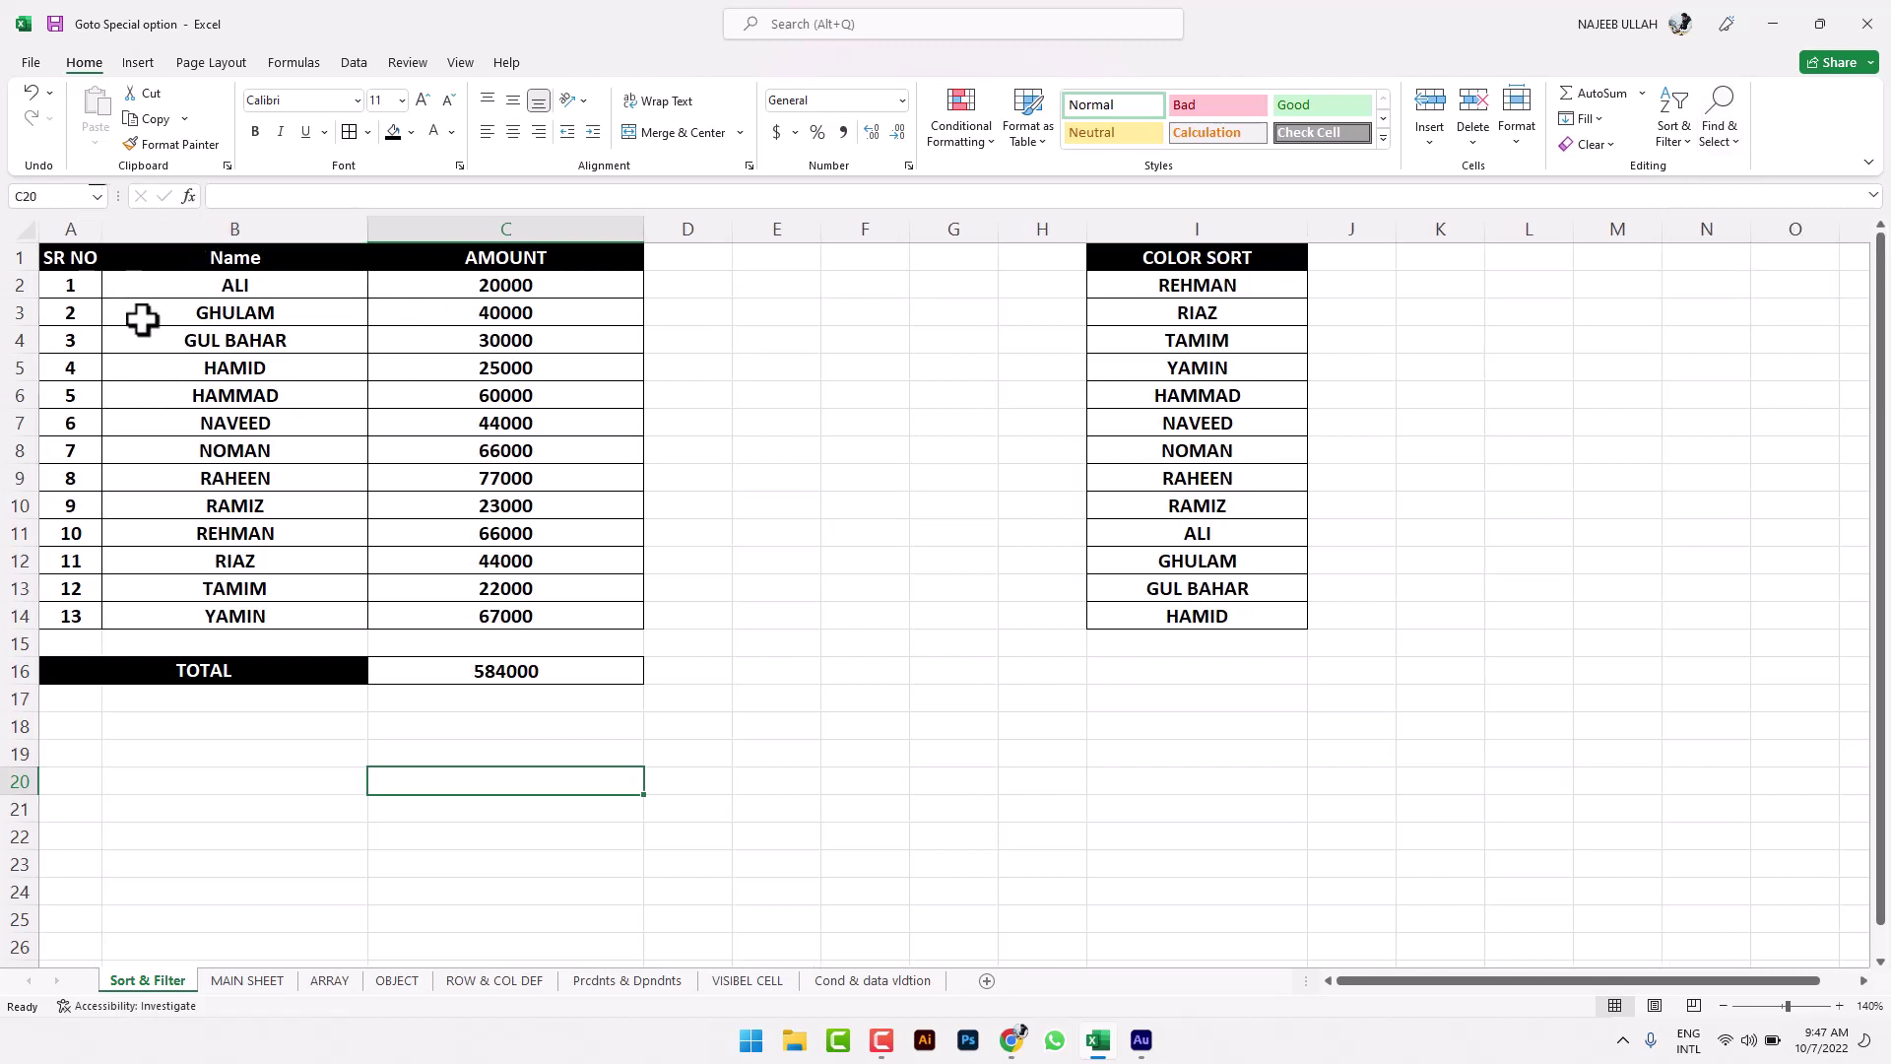
{"action": "left_click", "coordinate": [139, 315]}
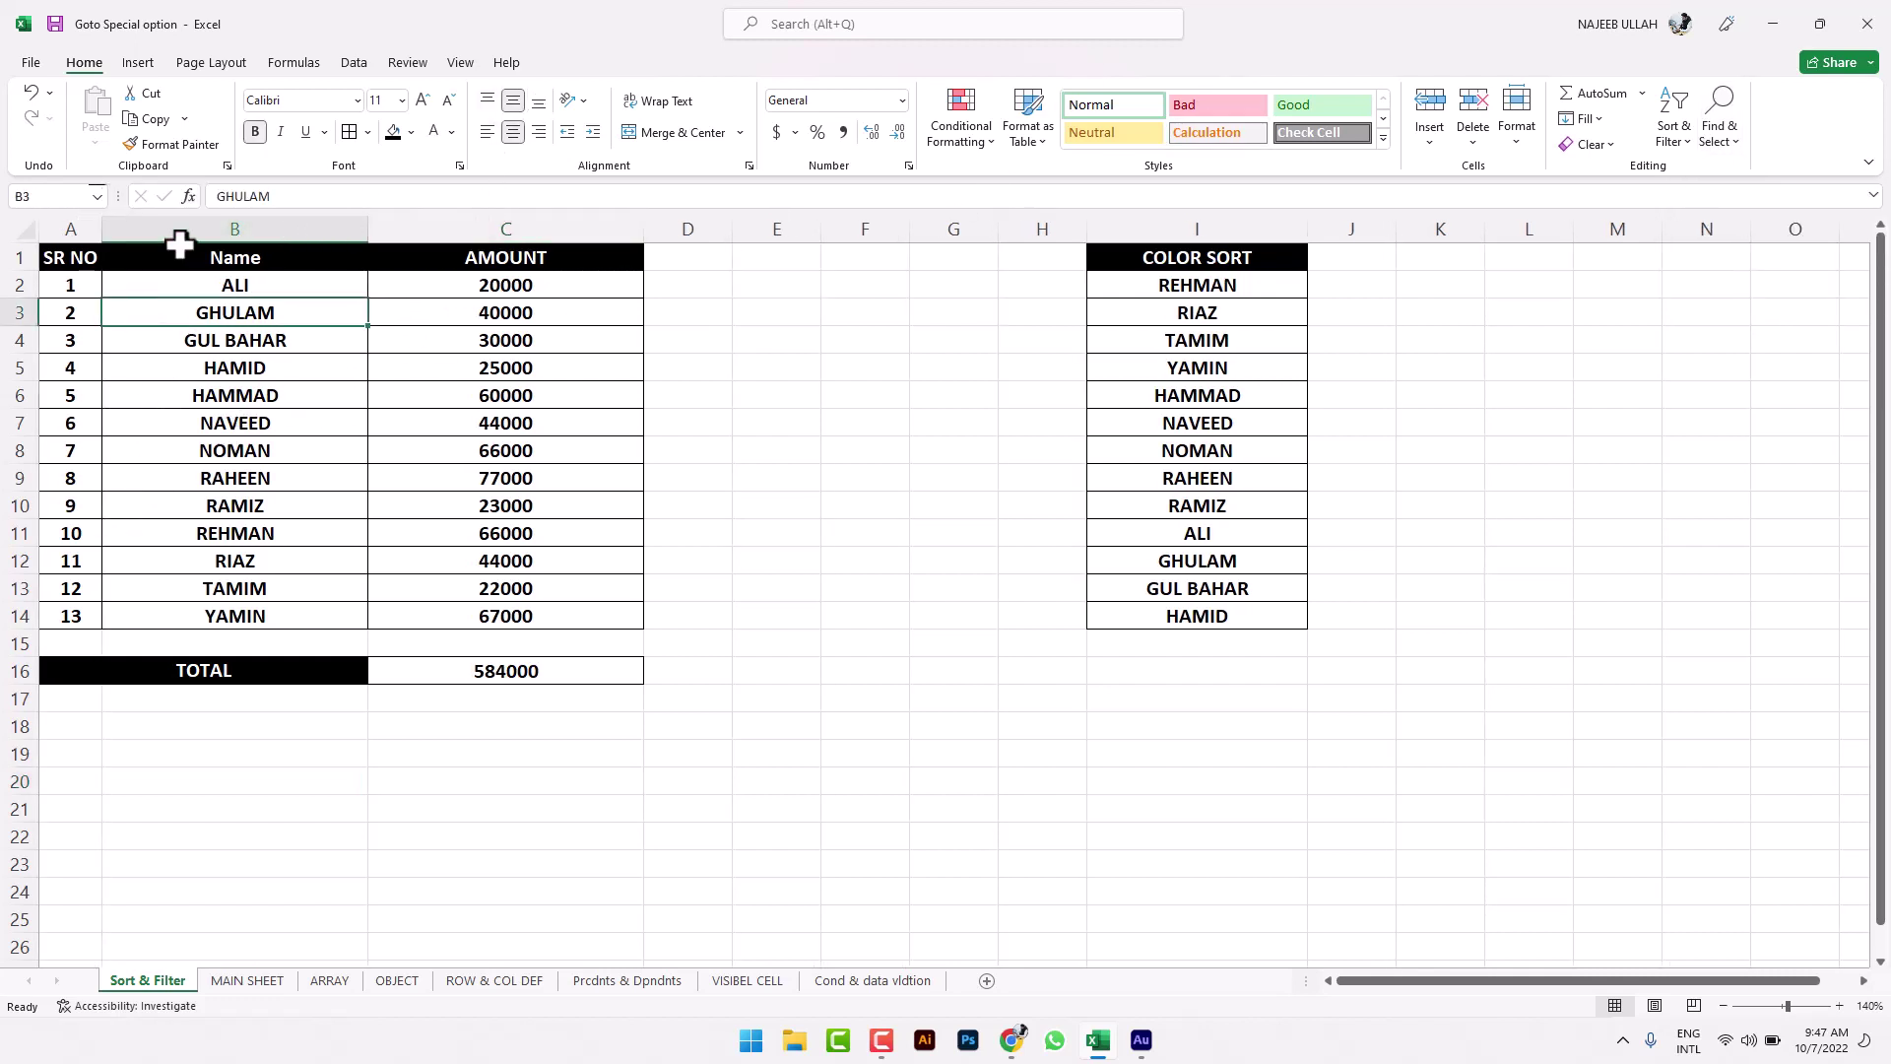
{"action": "left_click", "coordinate": [144, 247]}
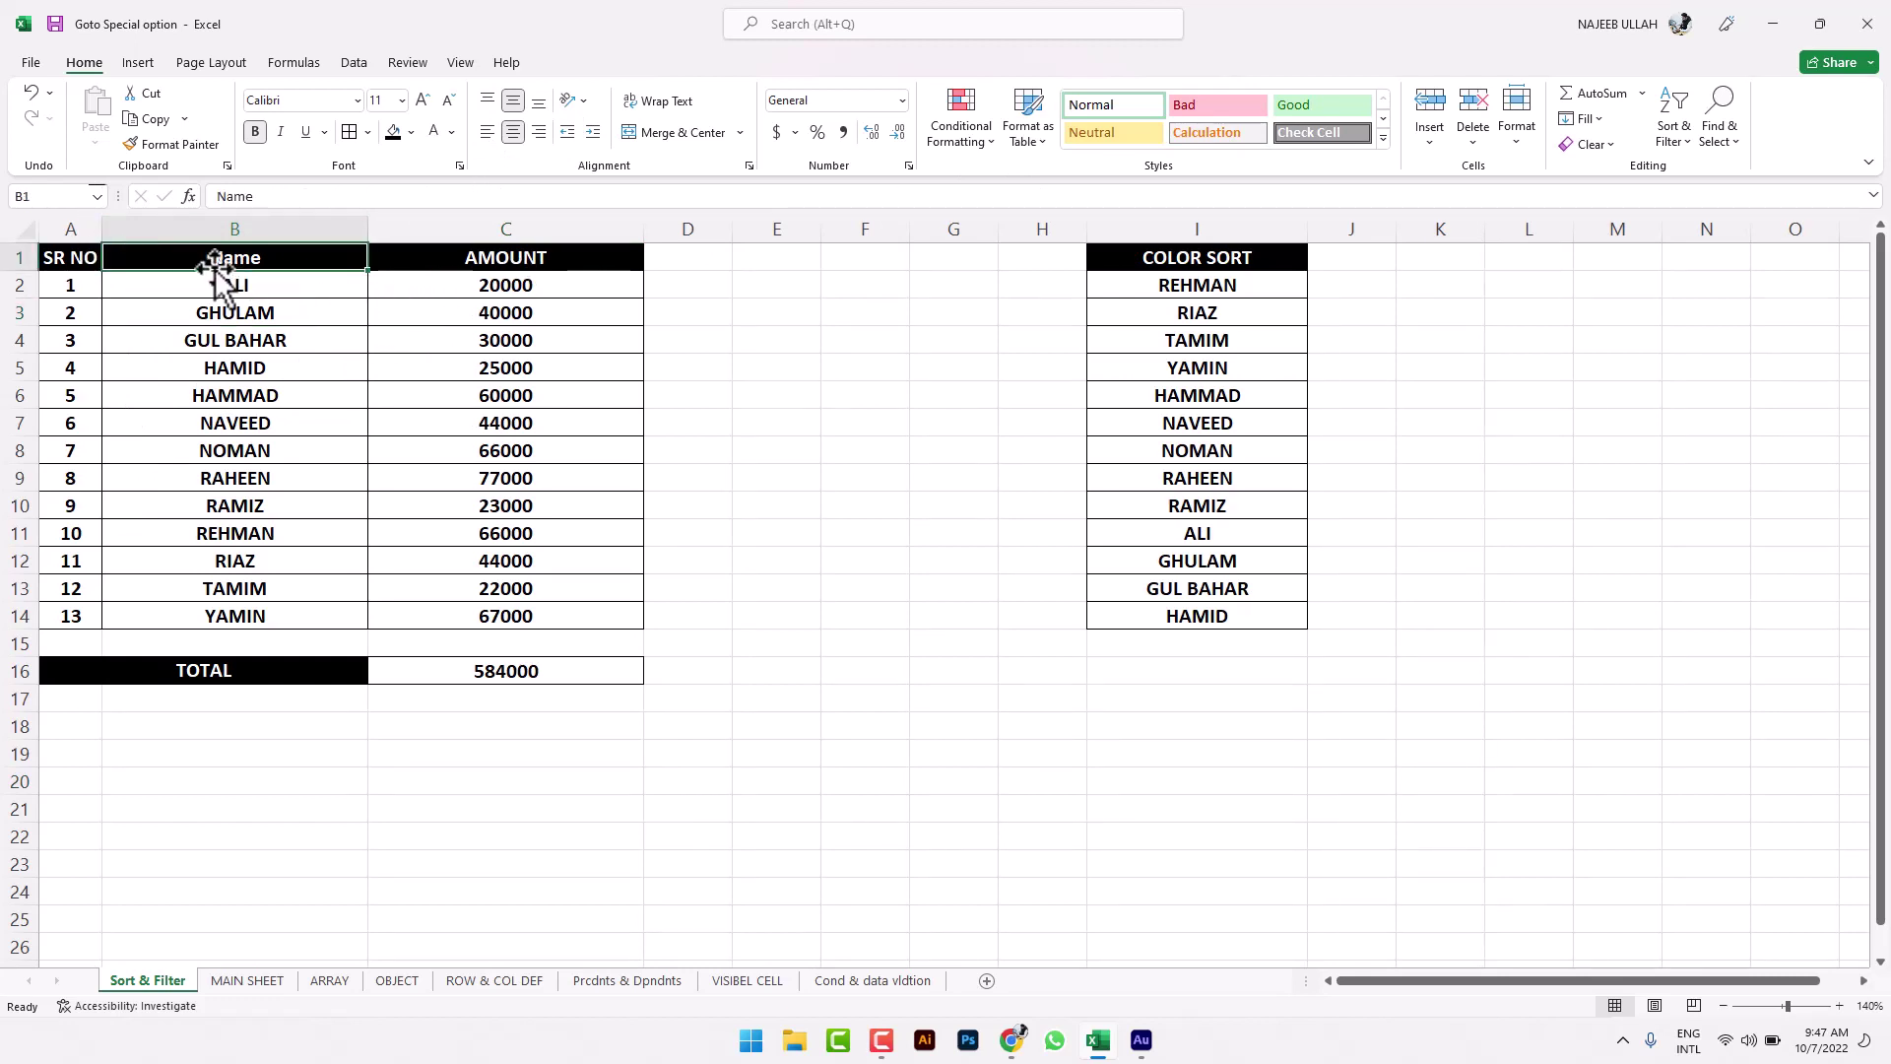
{"action": "left_click_drag", "start_coordinate": [93, 258], "coordinate": [434, 254]}
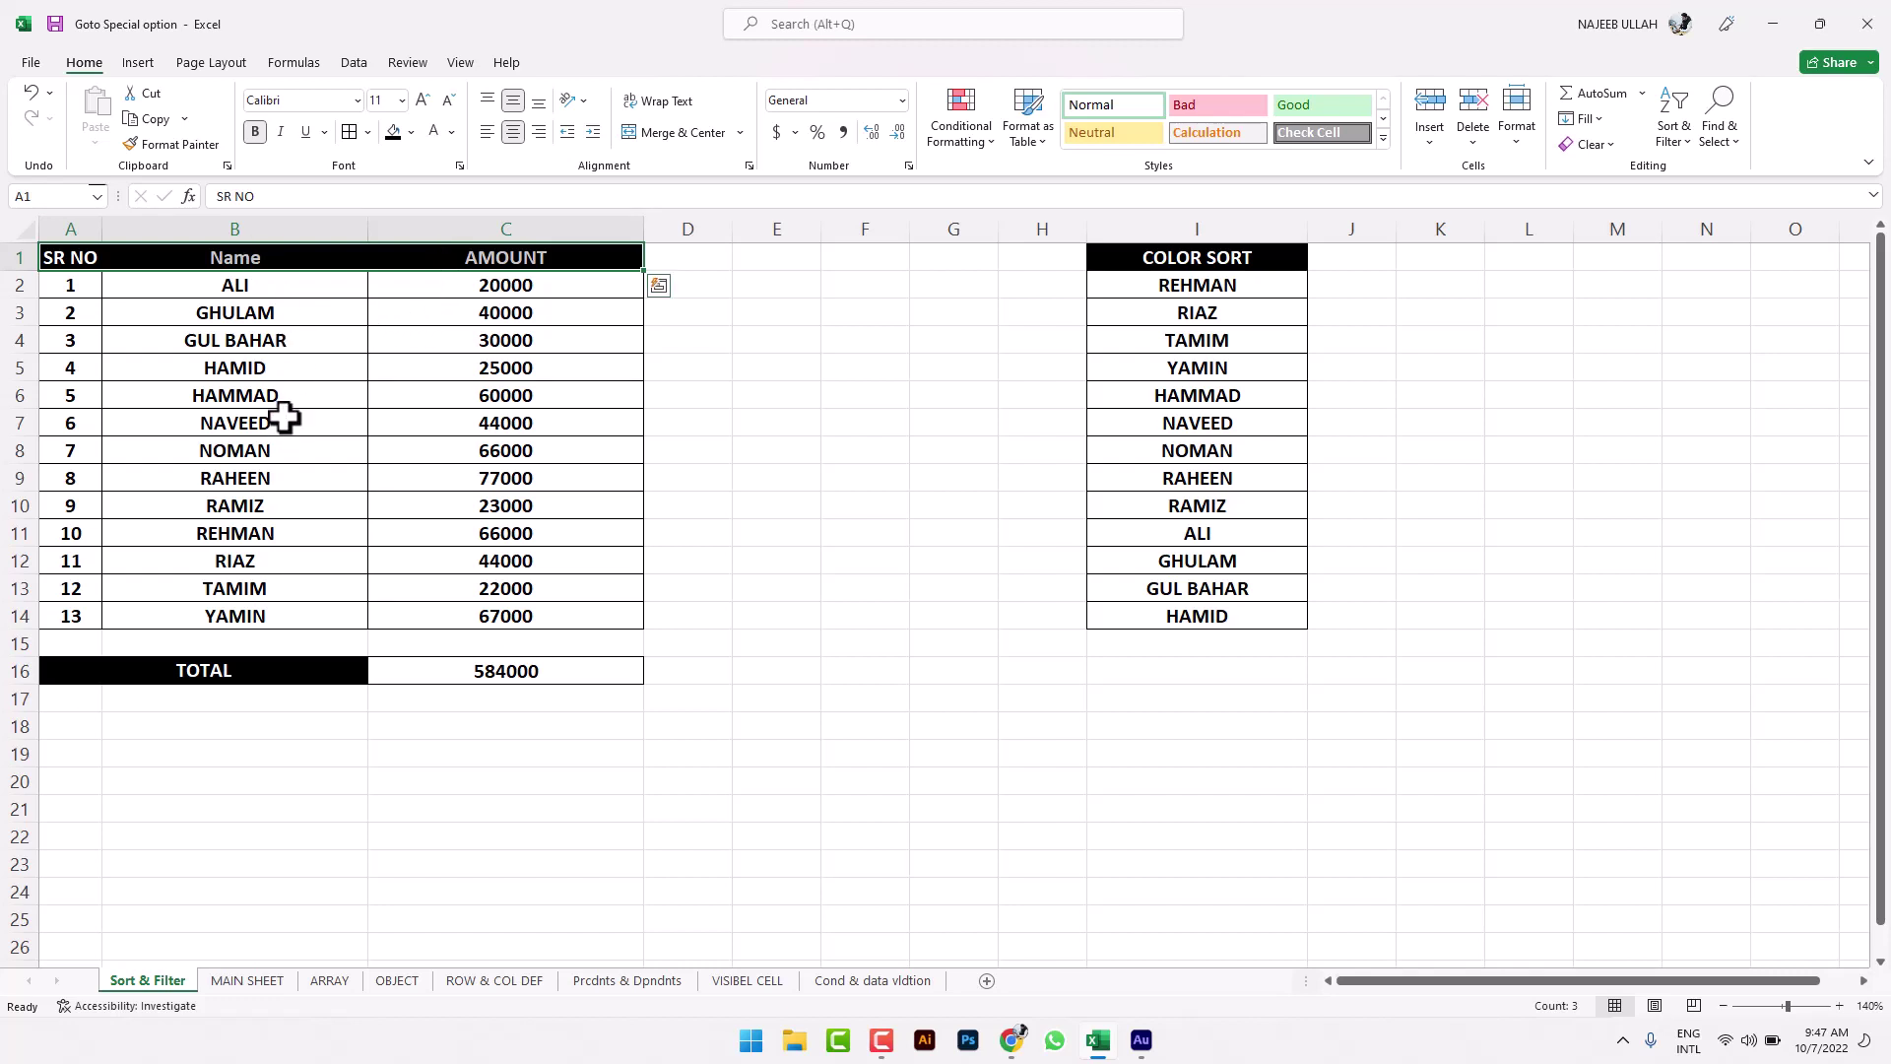
{"action": "left_click", "coordinate": [209, 260]}
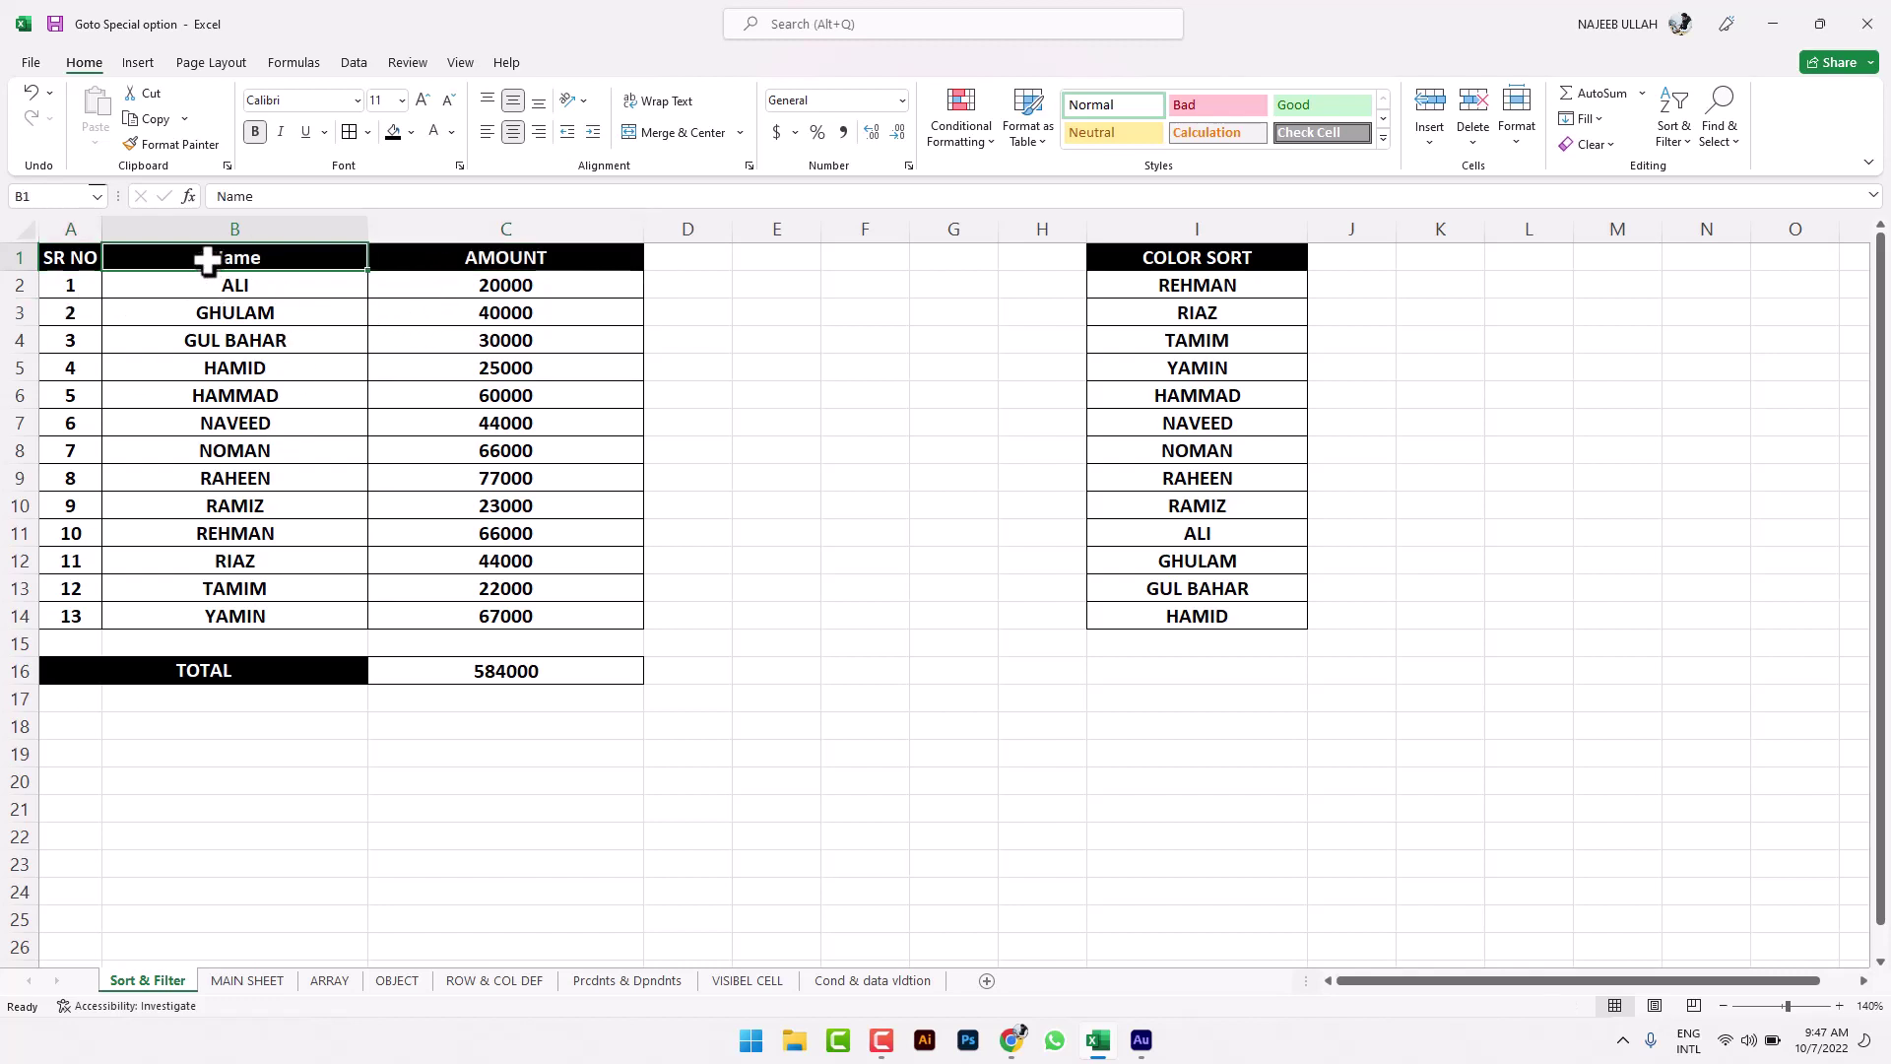
Step: Add filter arrows to the table headers, hide GHULAM via the Name filter, then clear it
{"action": "left_click", "coordinate": [1669, 130]}
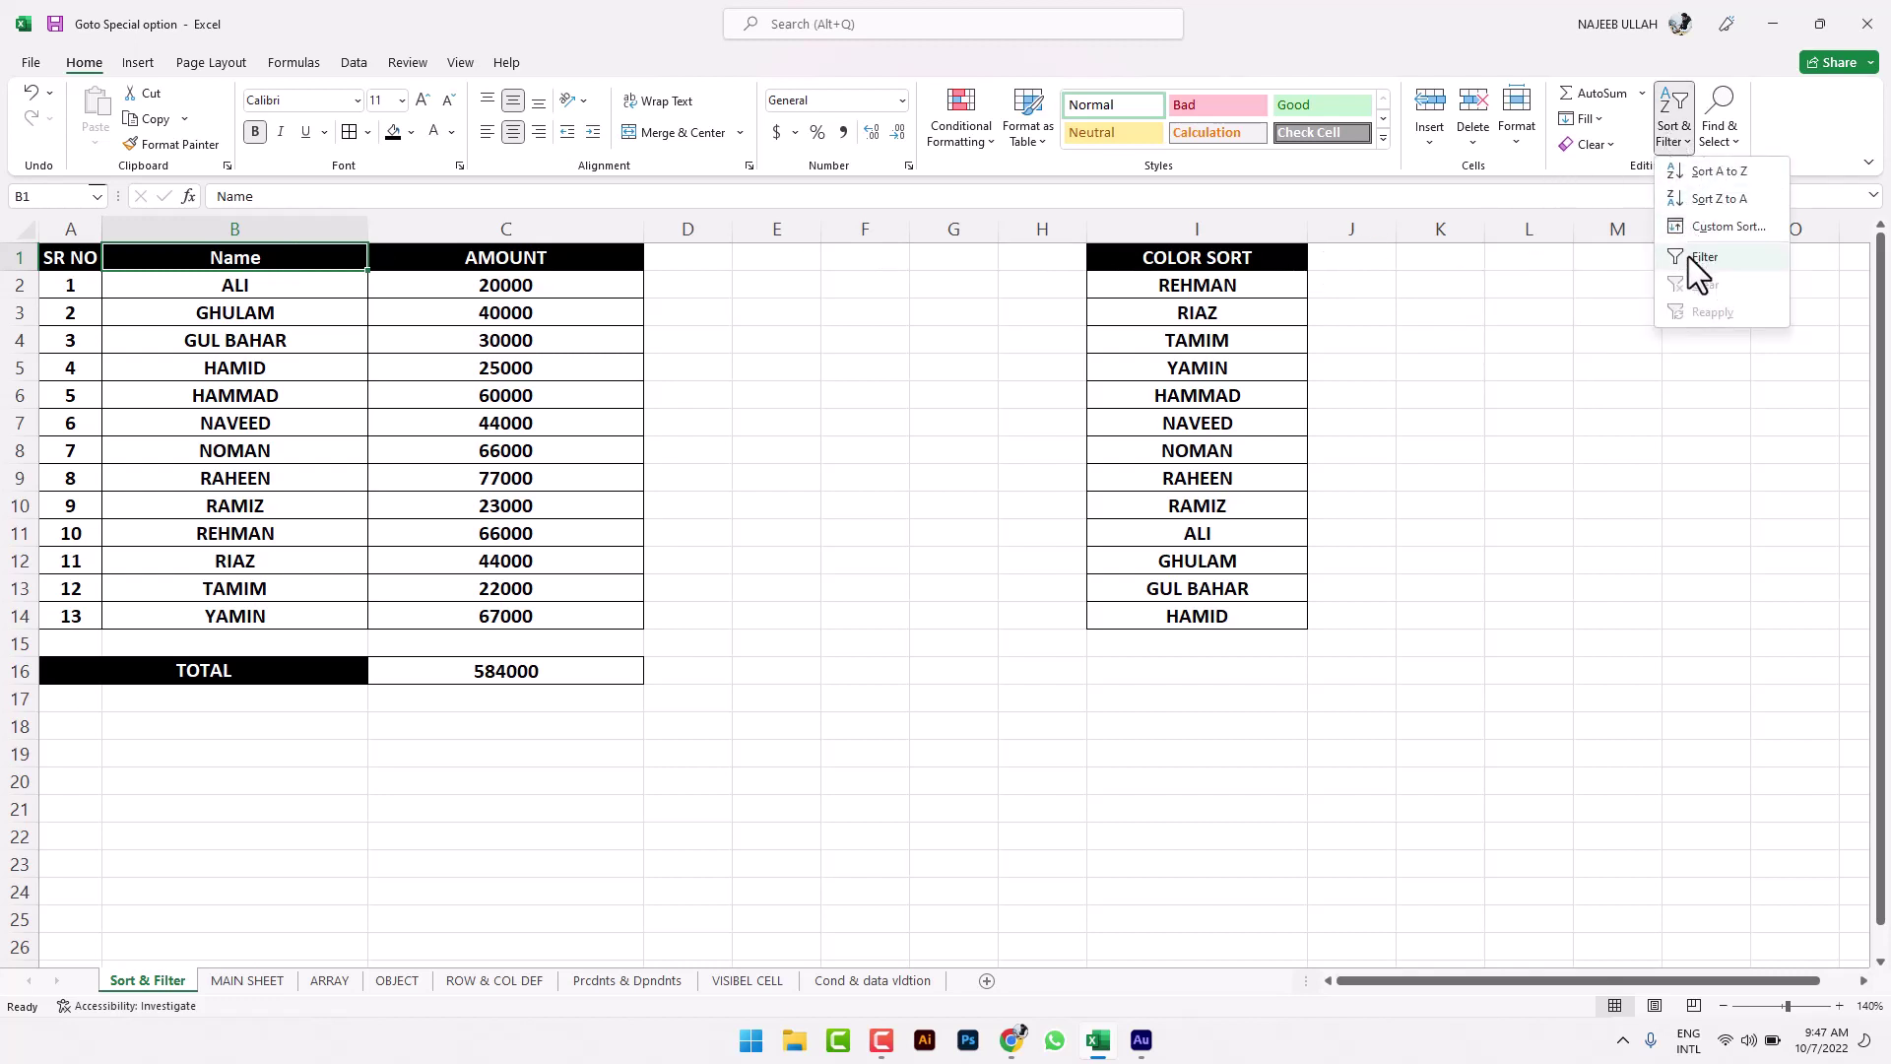
{"action": "left_click", "coordinate": [1695, 258]}
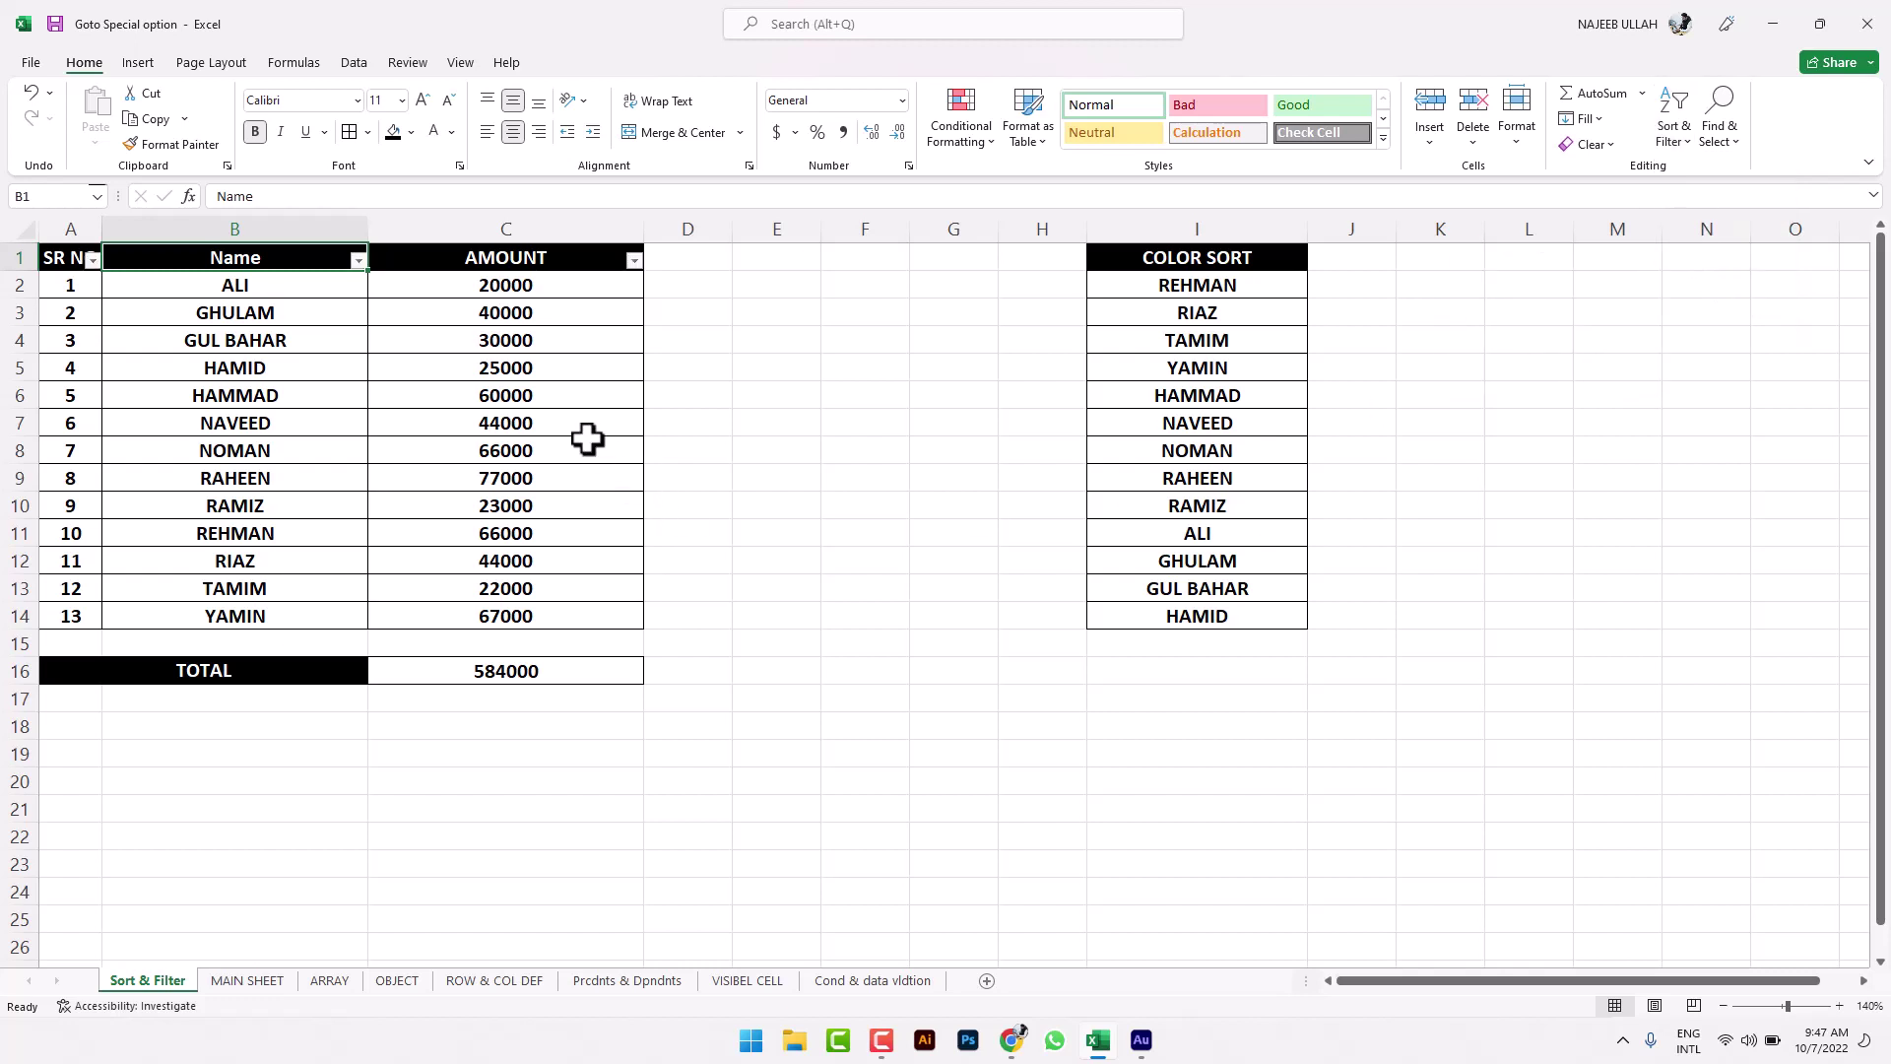
{"action": "left_click", "coordinate": [358, 260]}
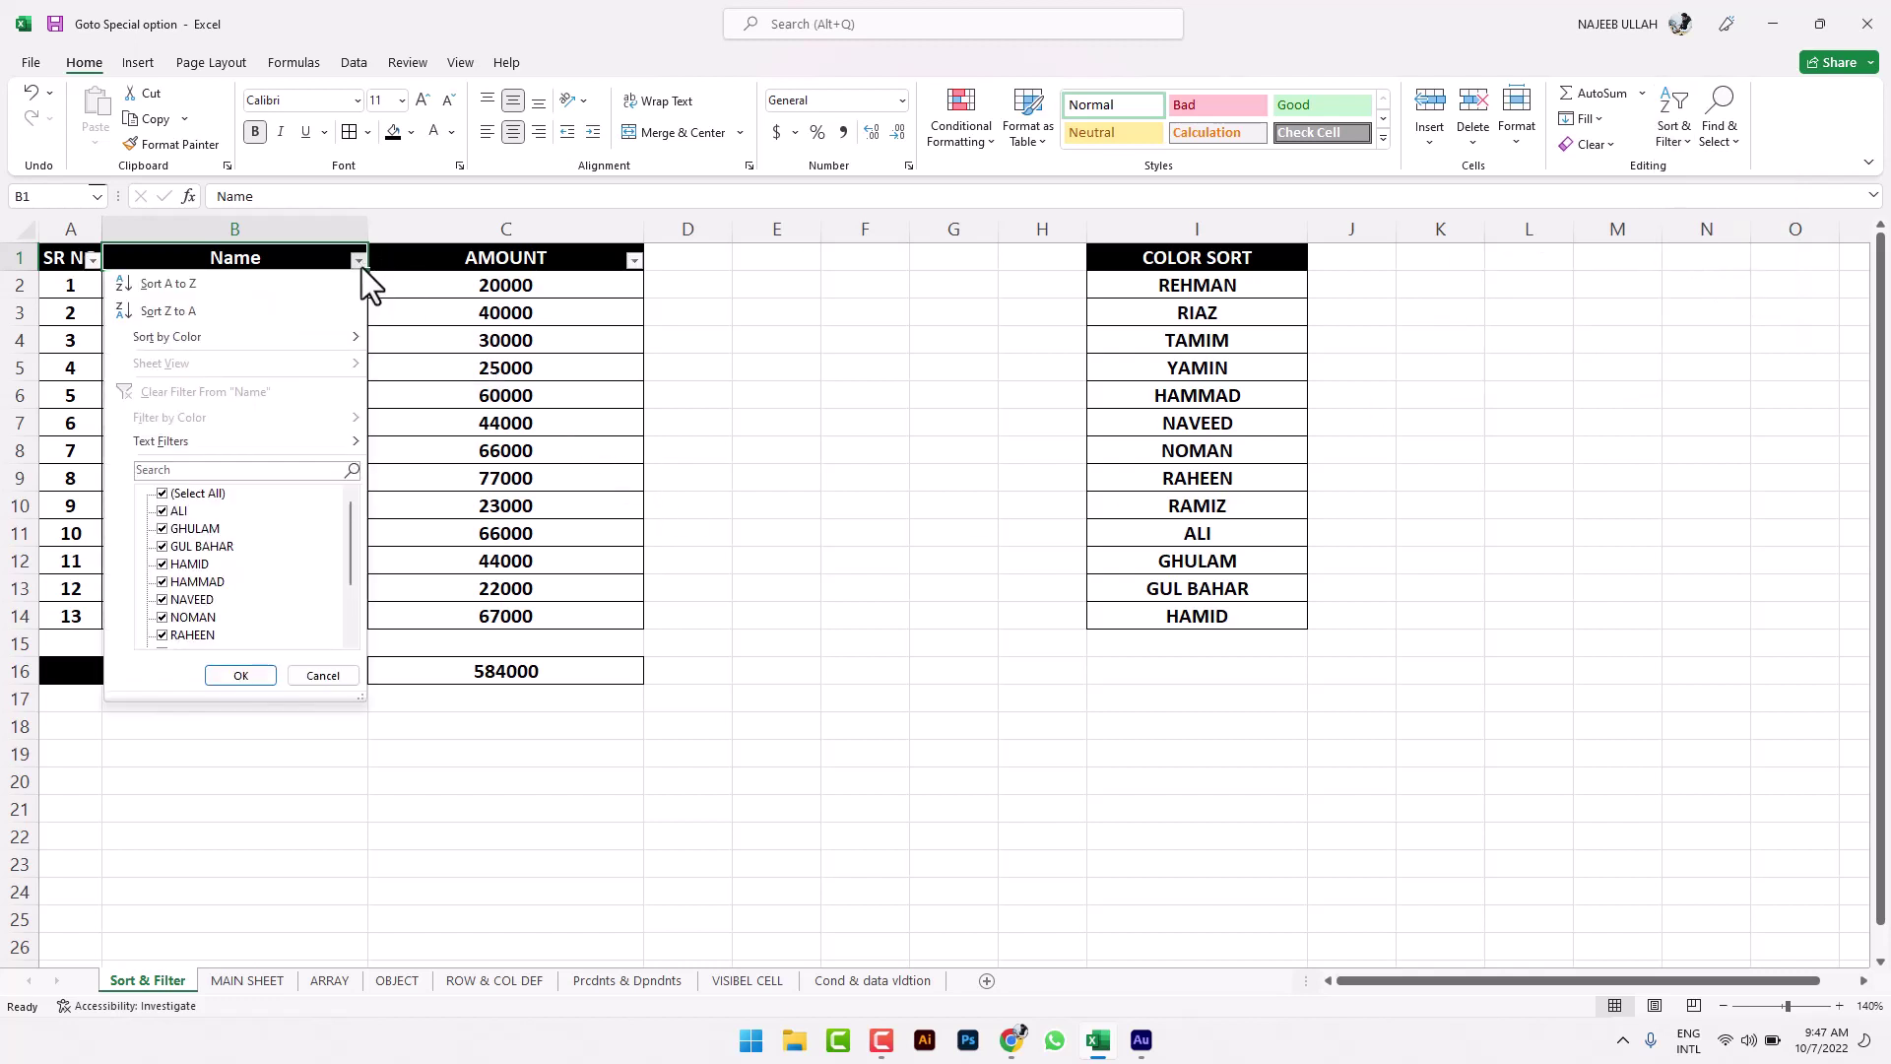
{"action": "left_click", "coordinate": [178, 600]}
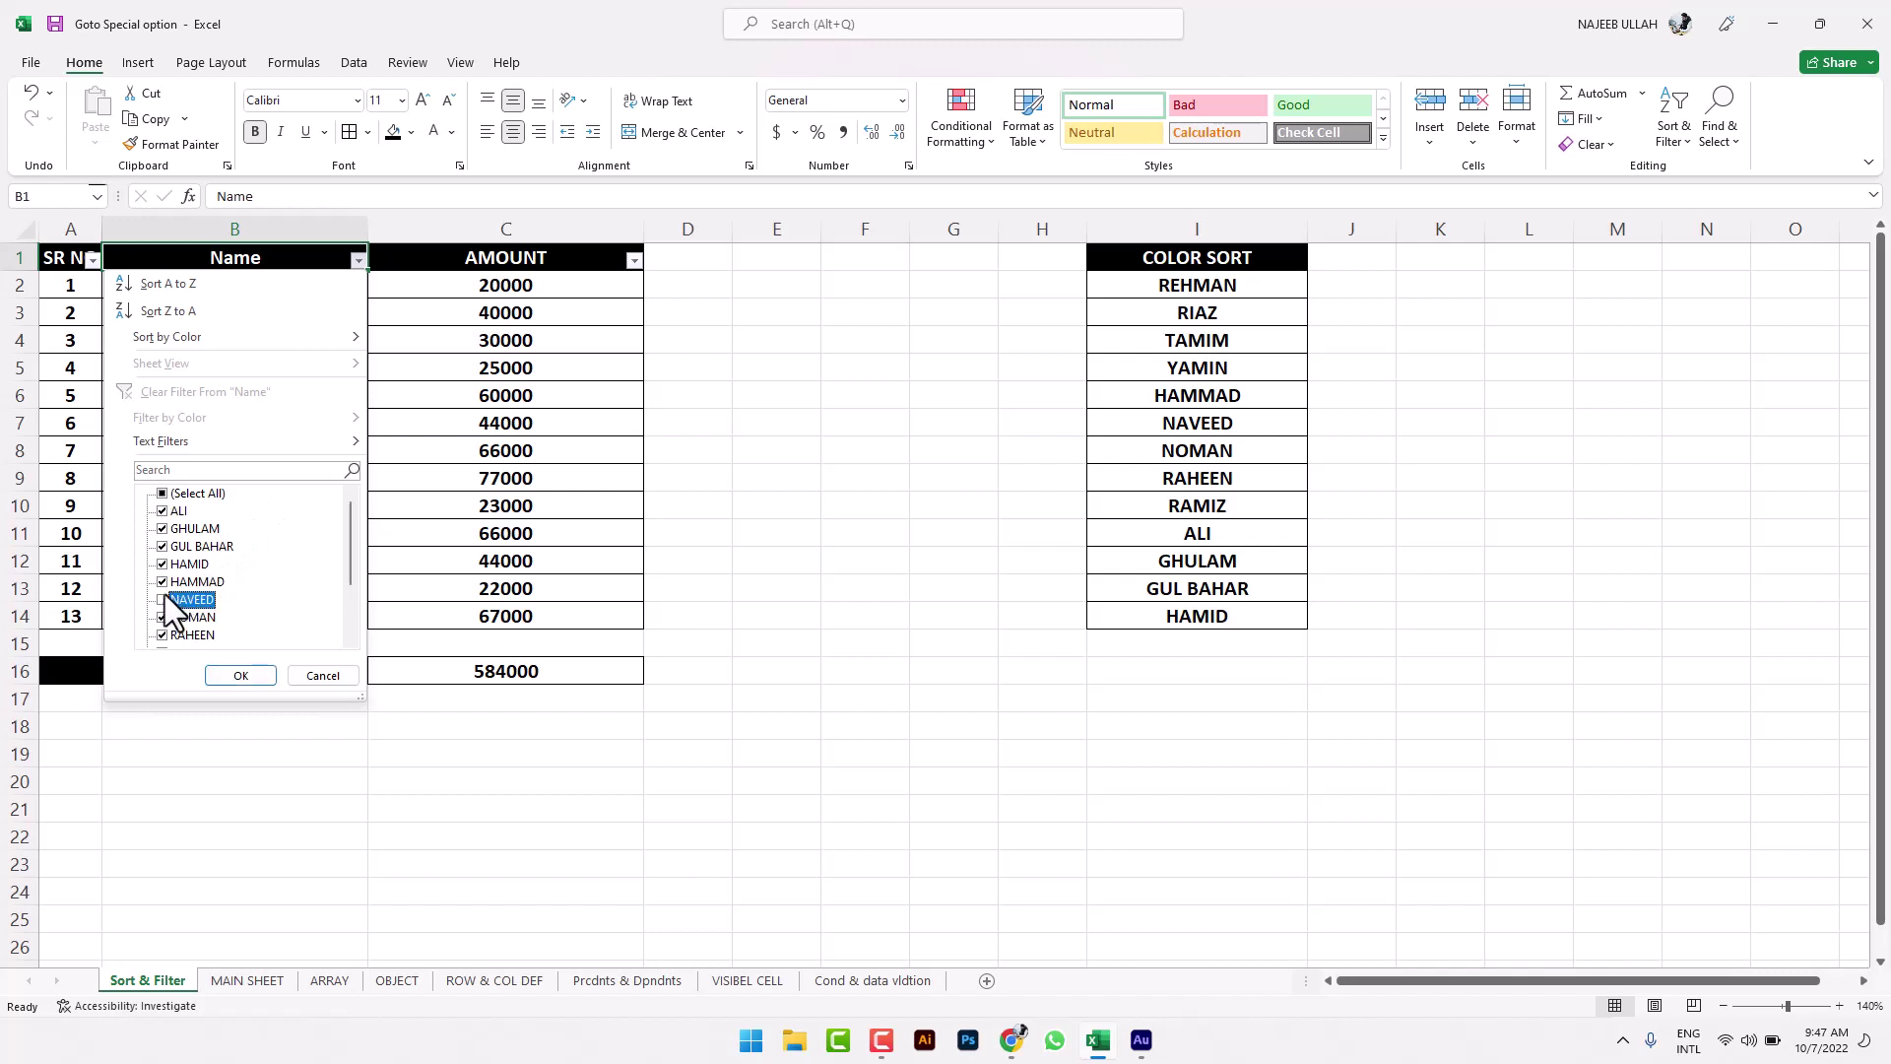
{"action": "left_click", "coordinate": [177, 600]}
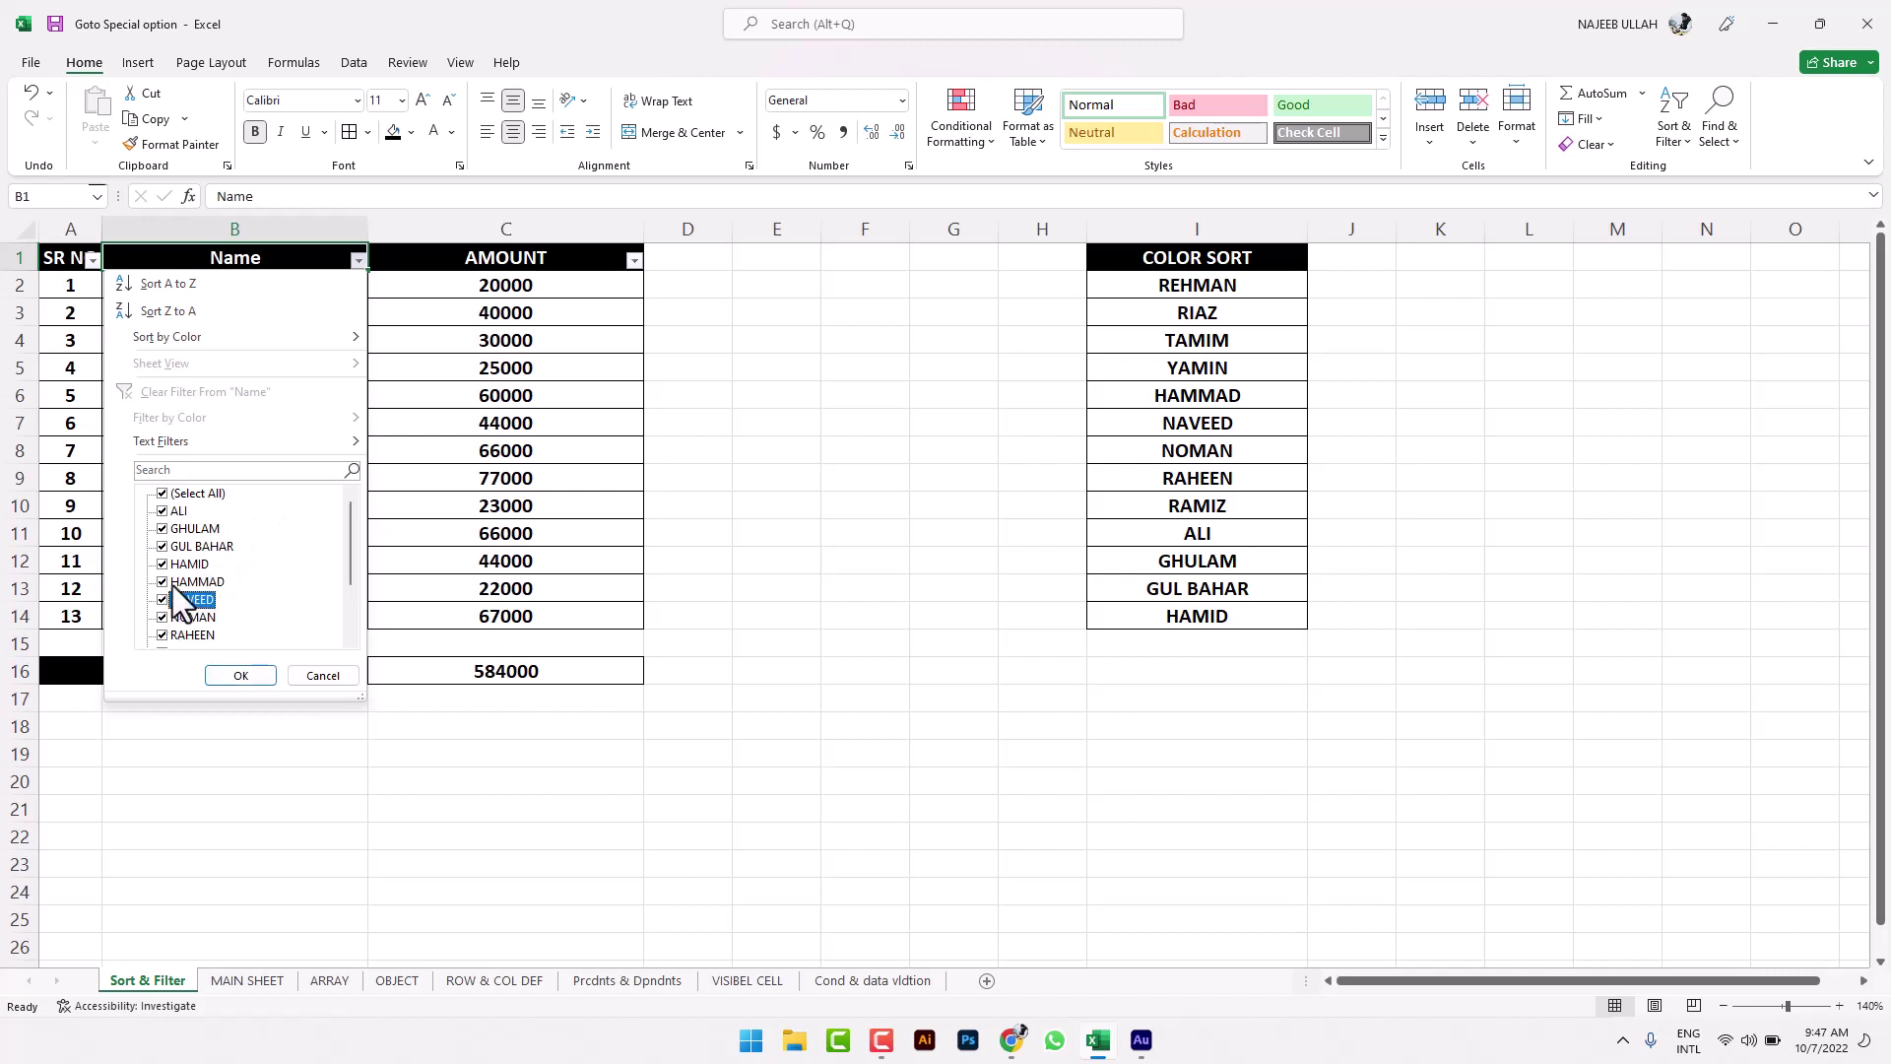
{"action": "left_click", "coordinate": [163, 530]}
{"action": "left_click", "coordinate": [241, 675]}
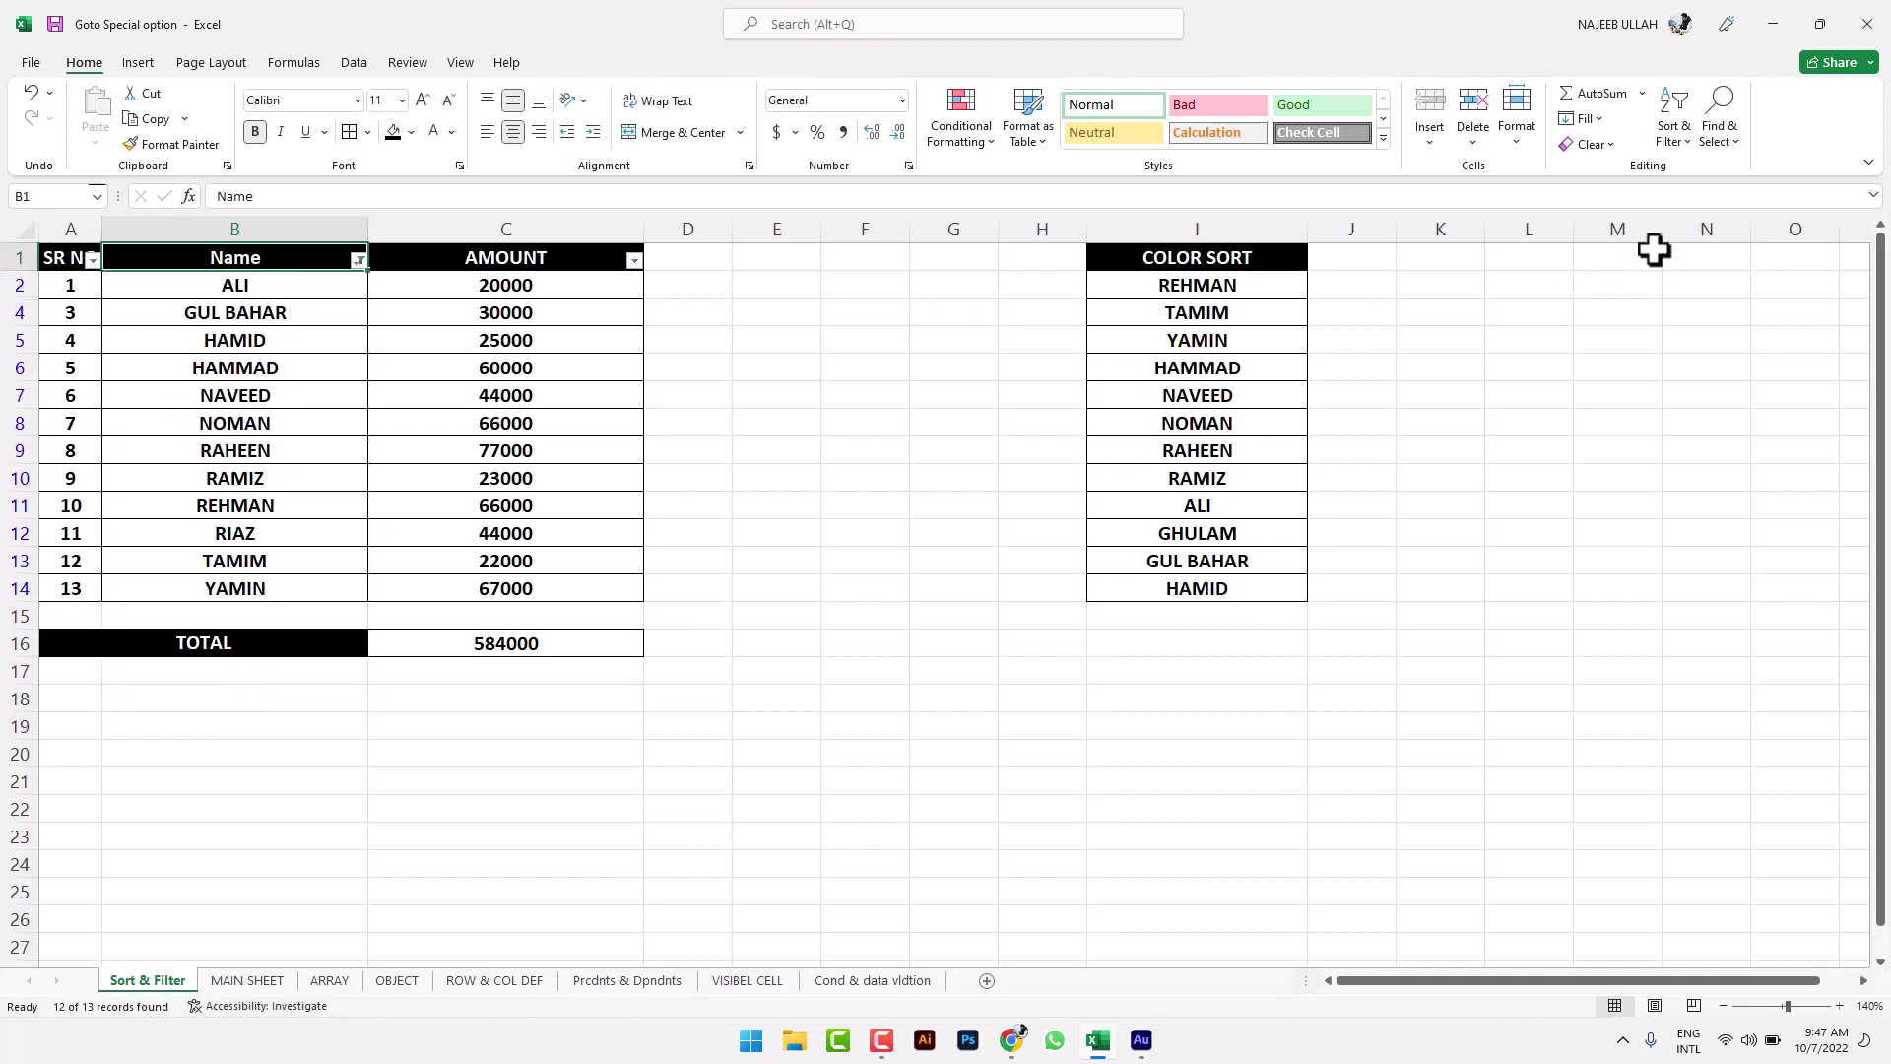
{"action": "left_click", "coordinate": [1674, 137]}
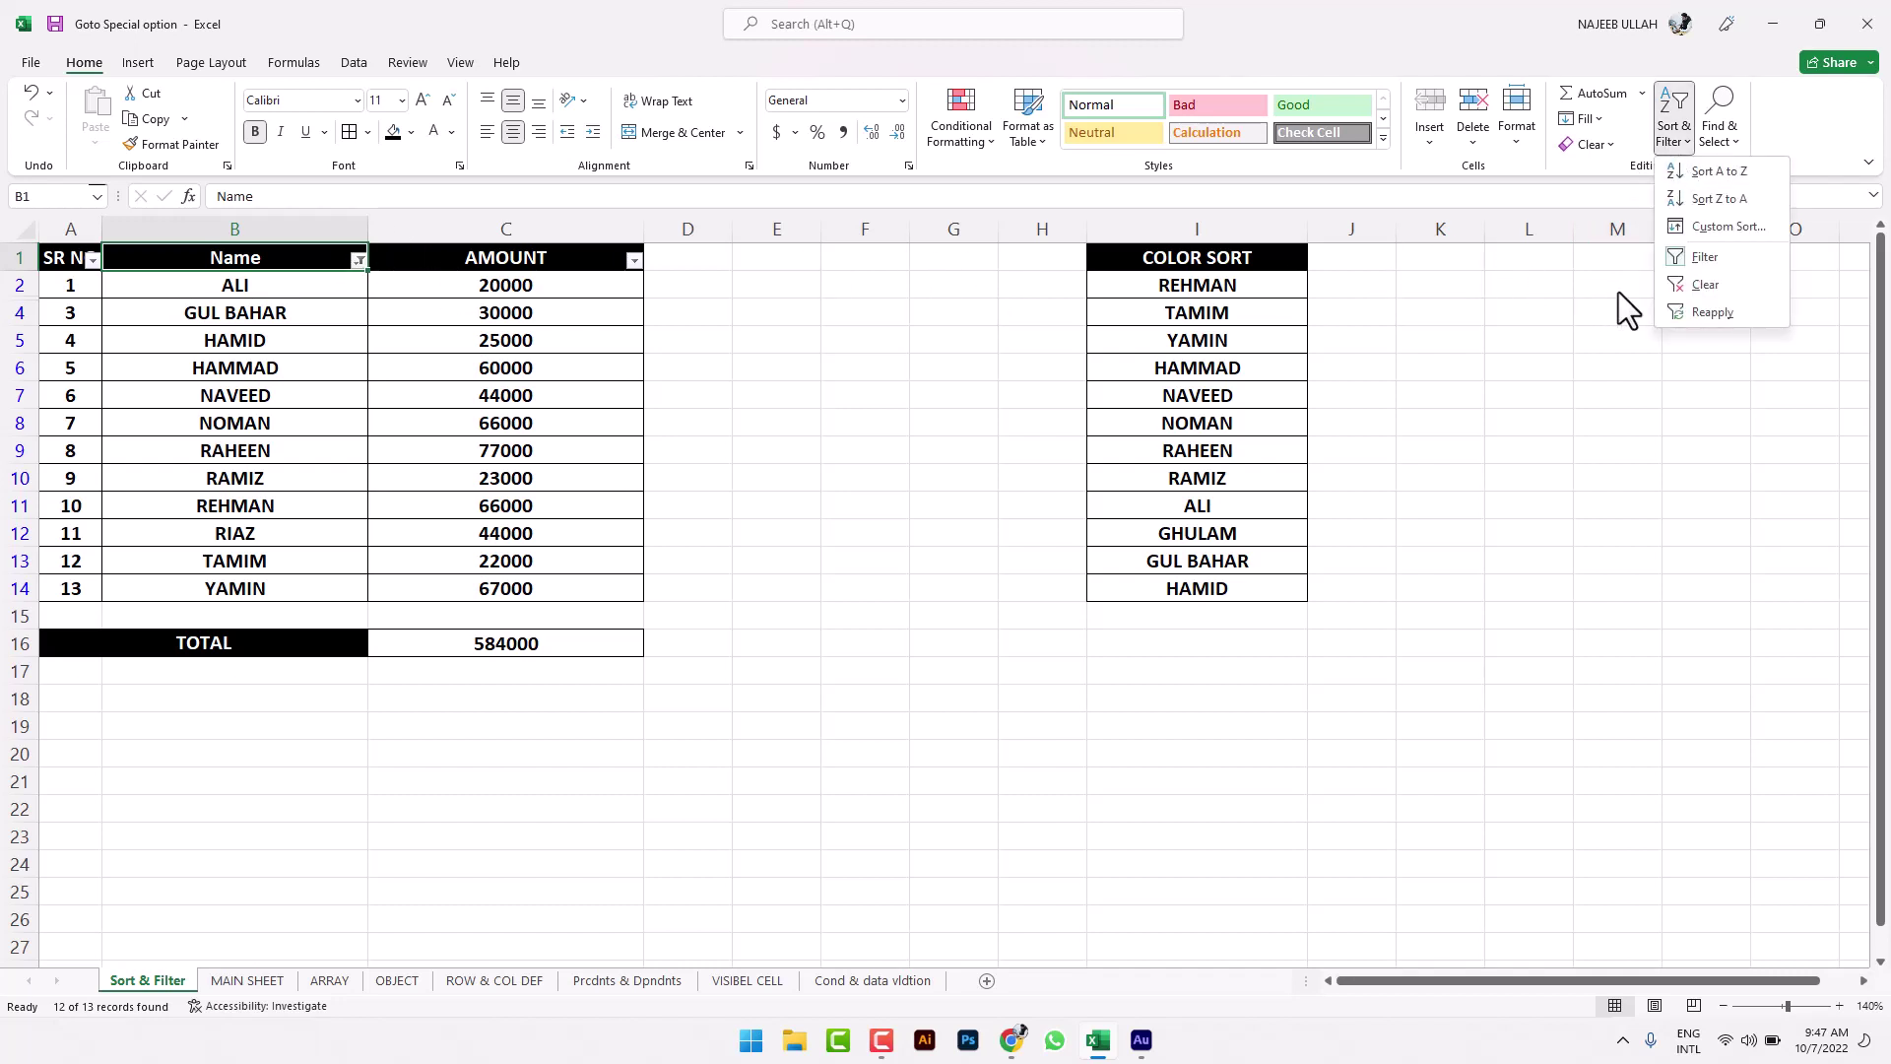
{"action": "left_click", "coordinate": [1701, 288]}
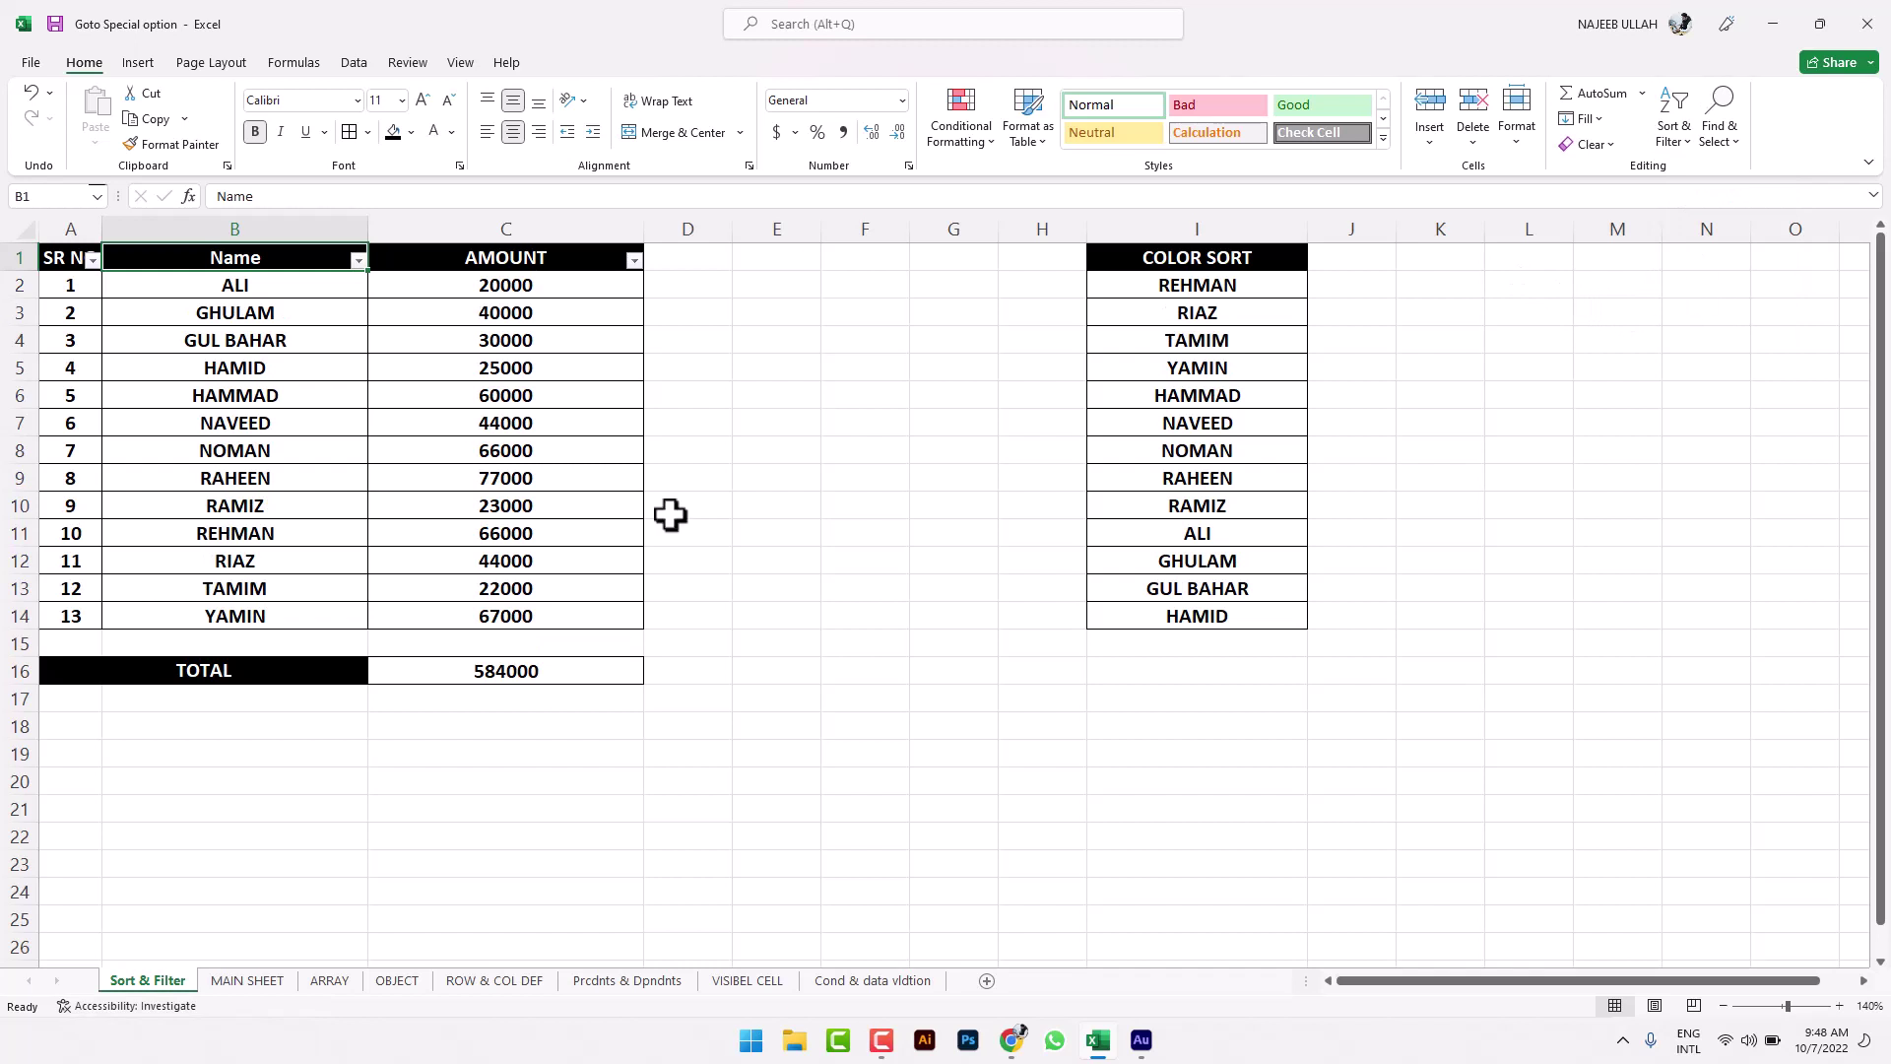
Step: Turn the table's header filters off and back on
{"action": "left_click", "coordinate": [1674, 128]}
{"action": "left_click", "coordinate": [1694, 261]}
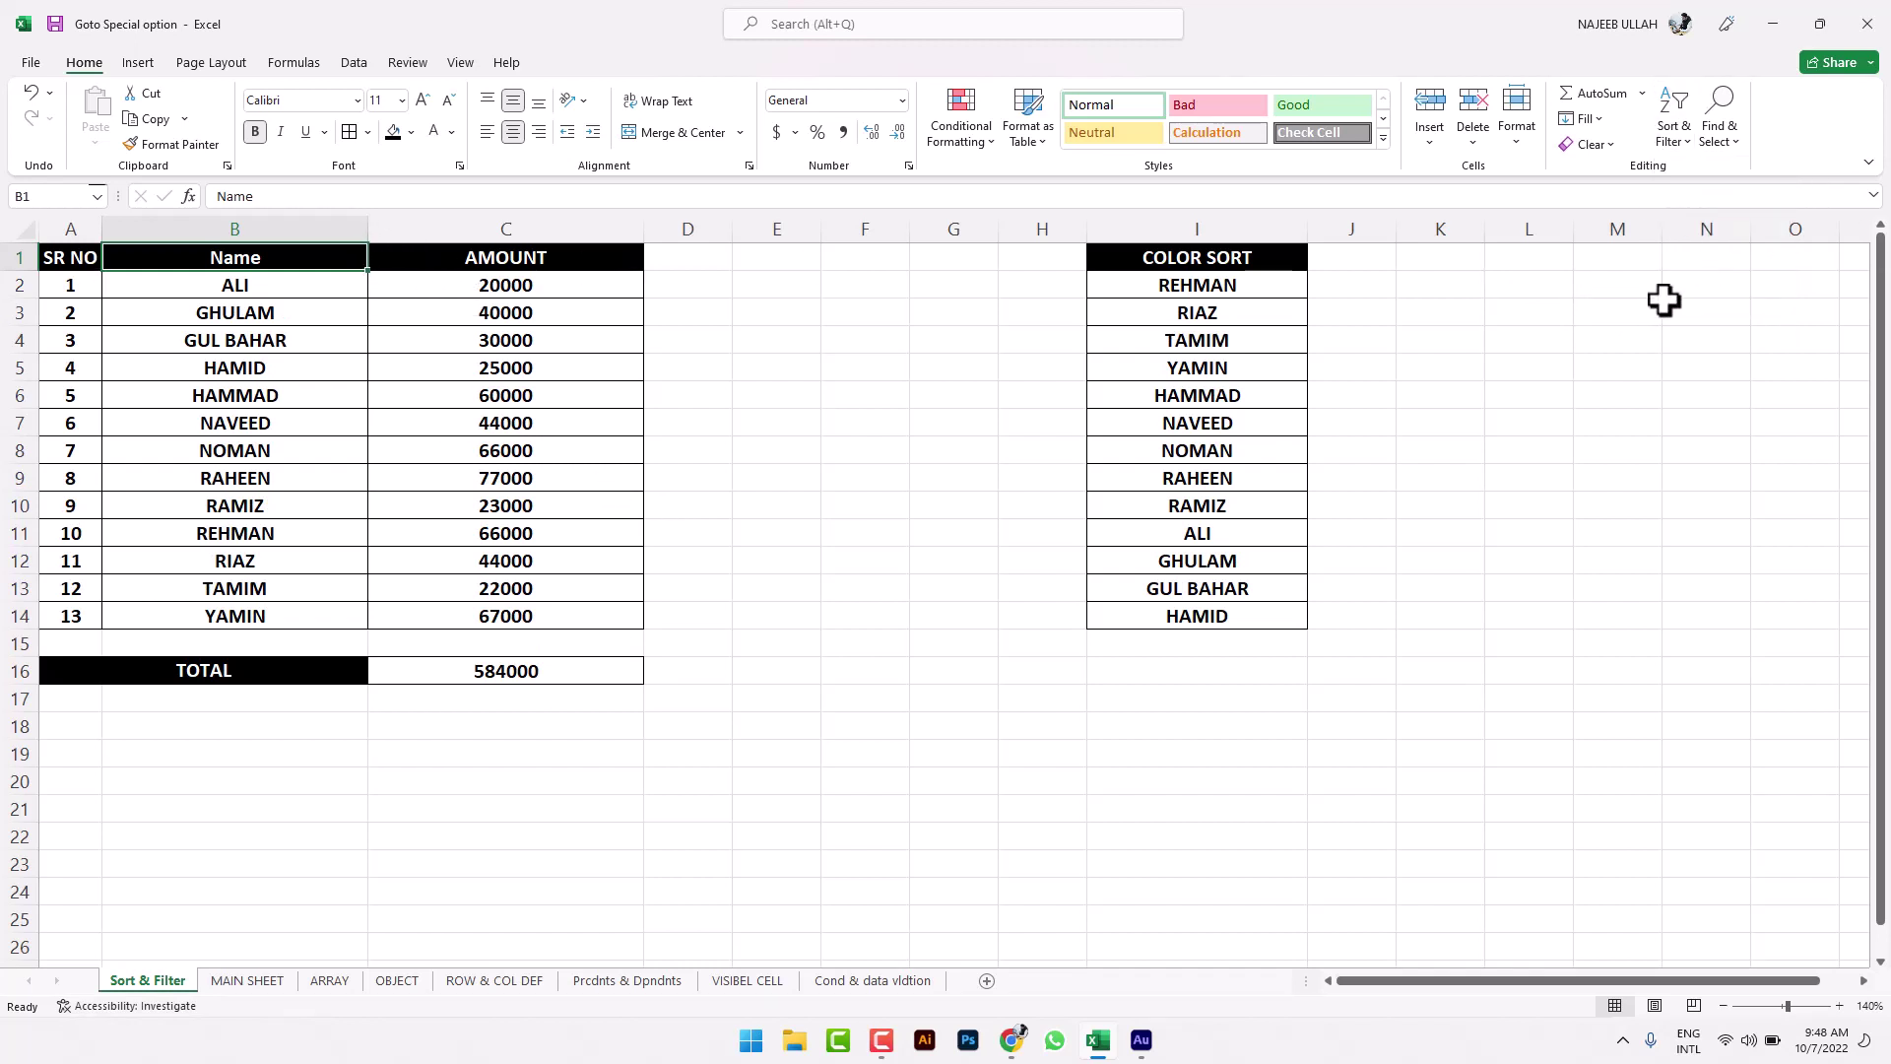
{"action": "left_click", "coordinate": [1263, 506]}
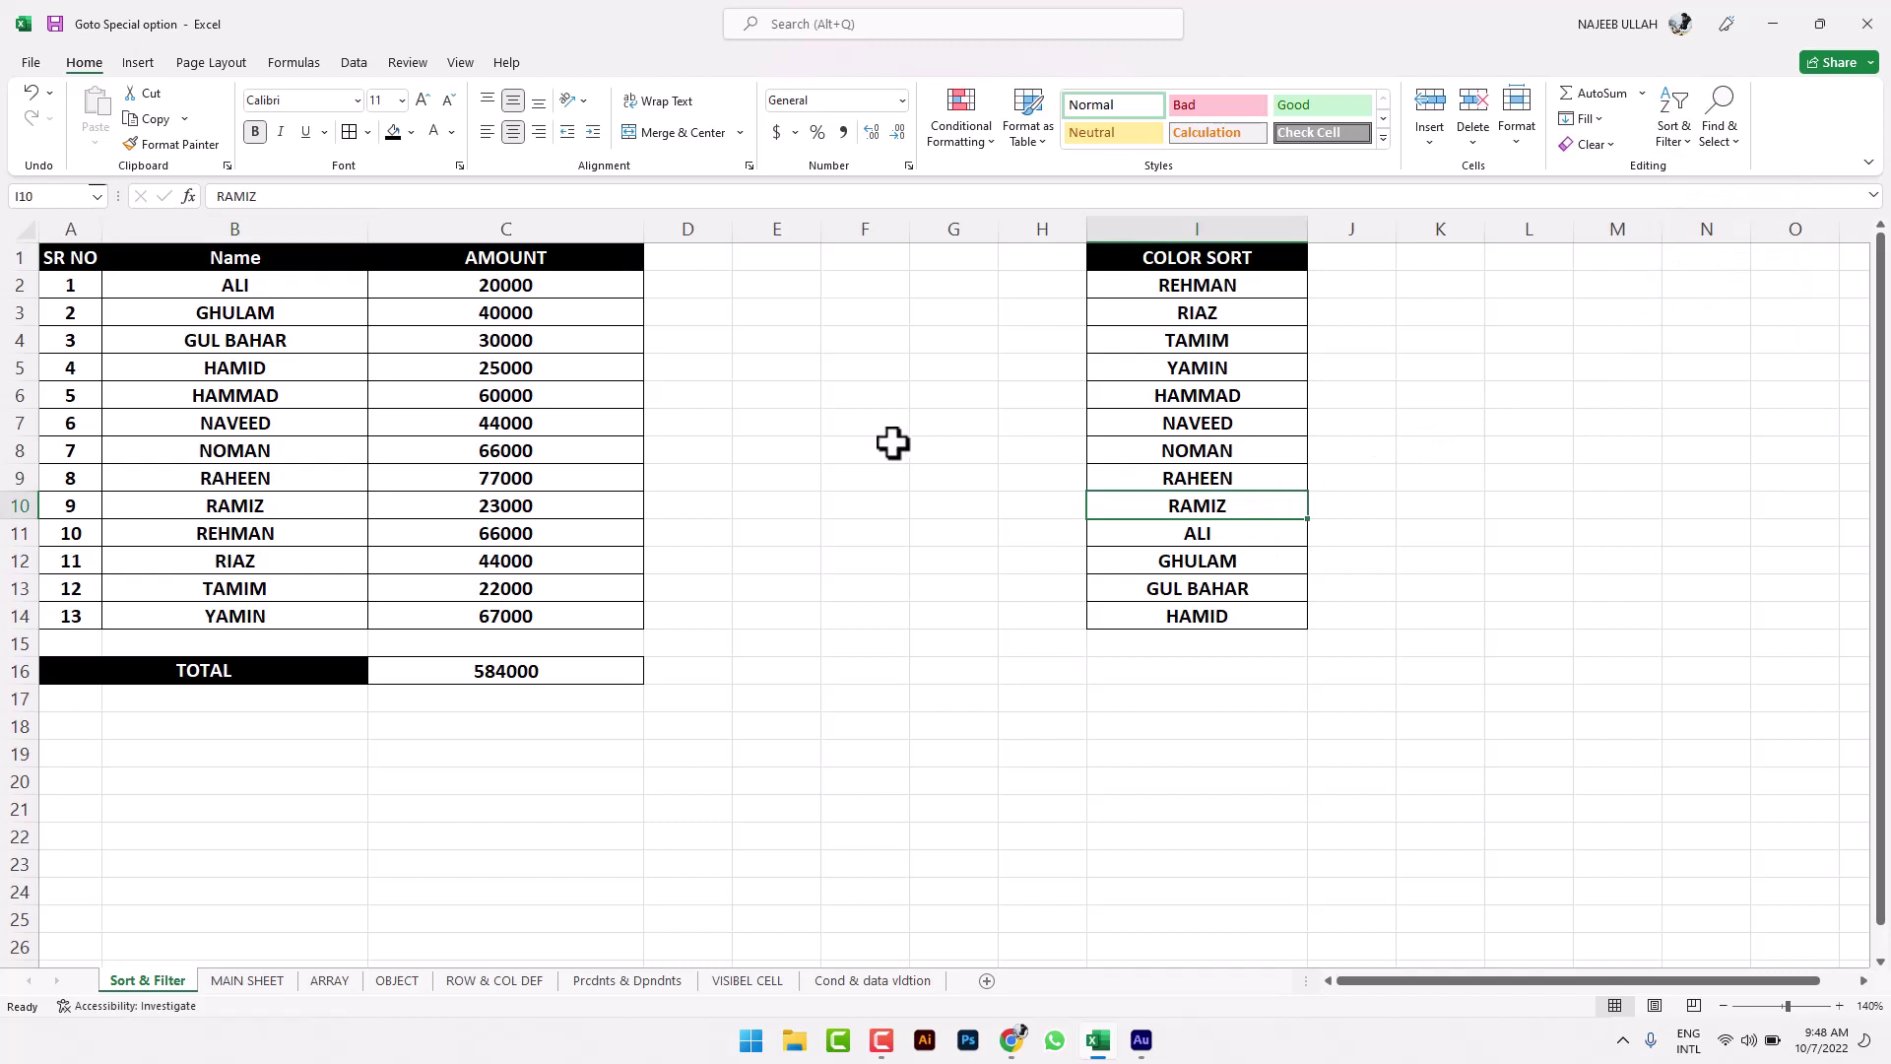
{"action": "left_click", "coordinate": [514, 286]}
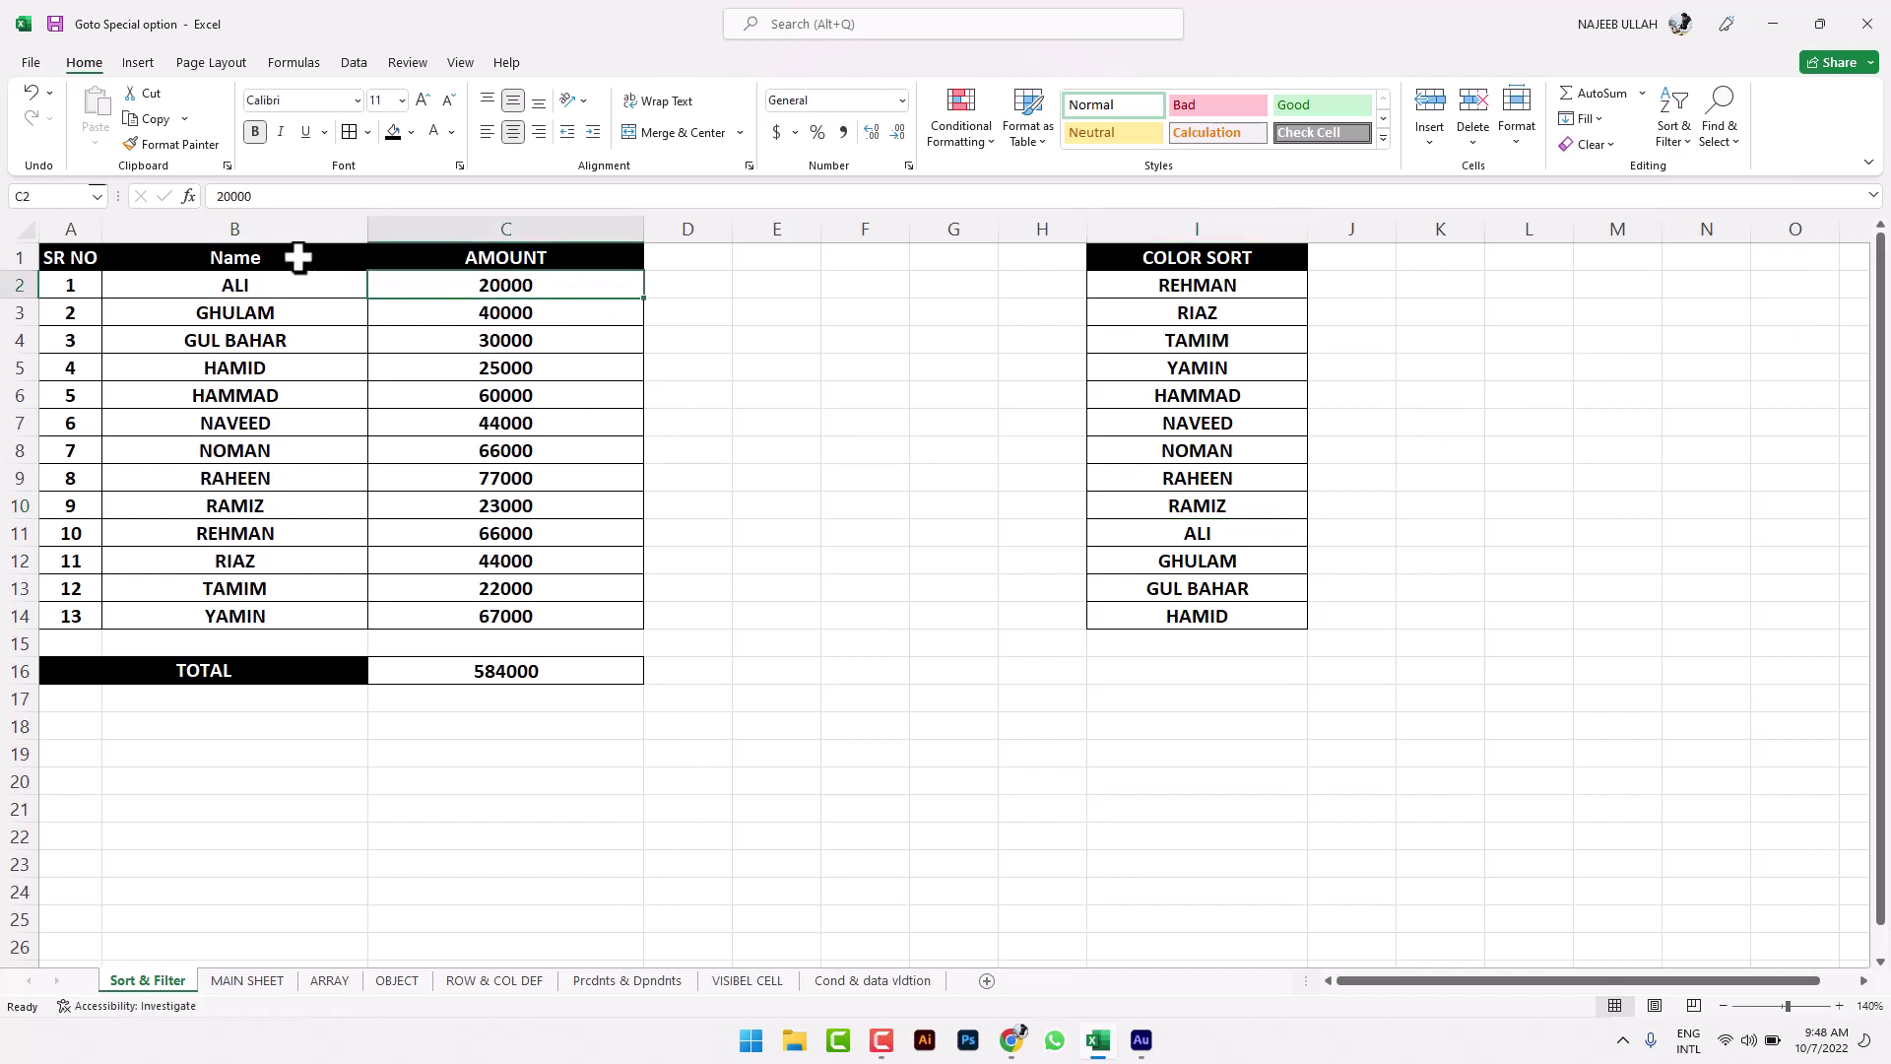
{"action": "left_click", "coordinate": [295, 257]}
{"action": "left_click", "coordinate": [1677, 164]}
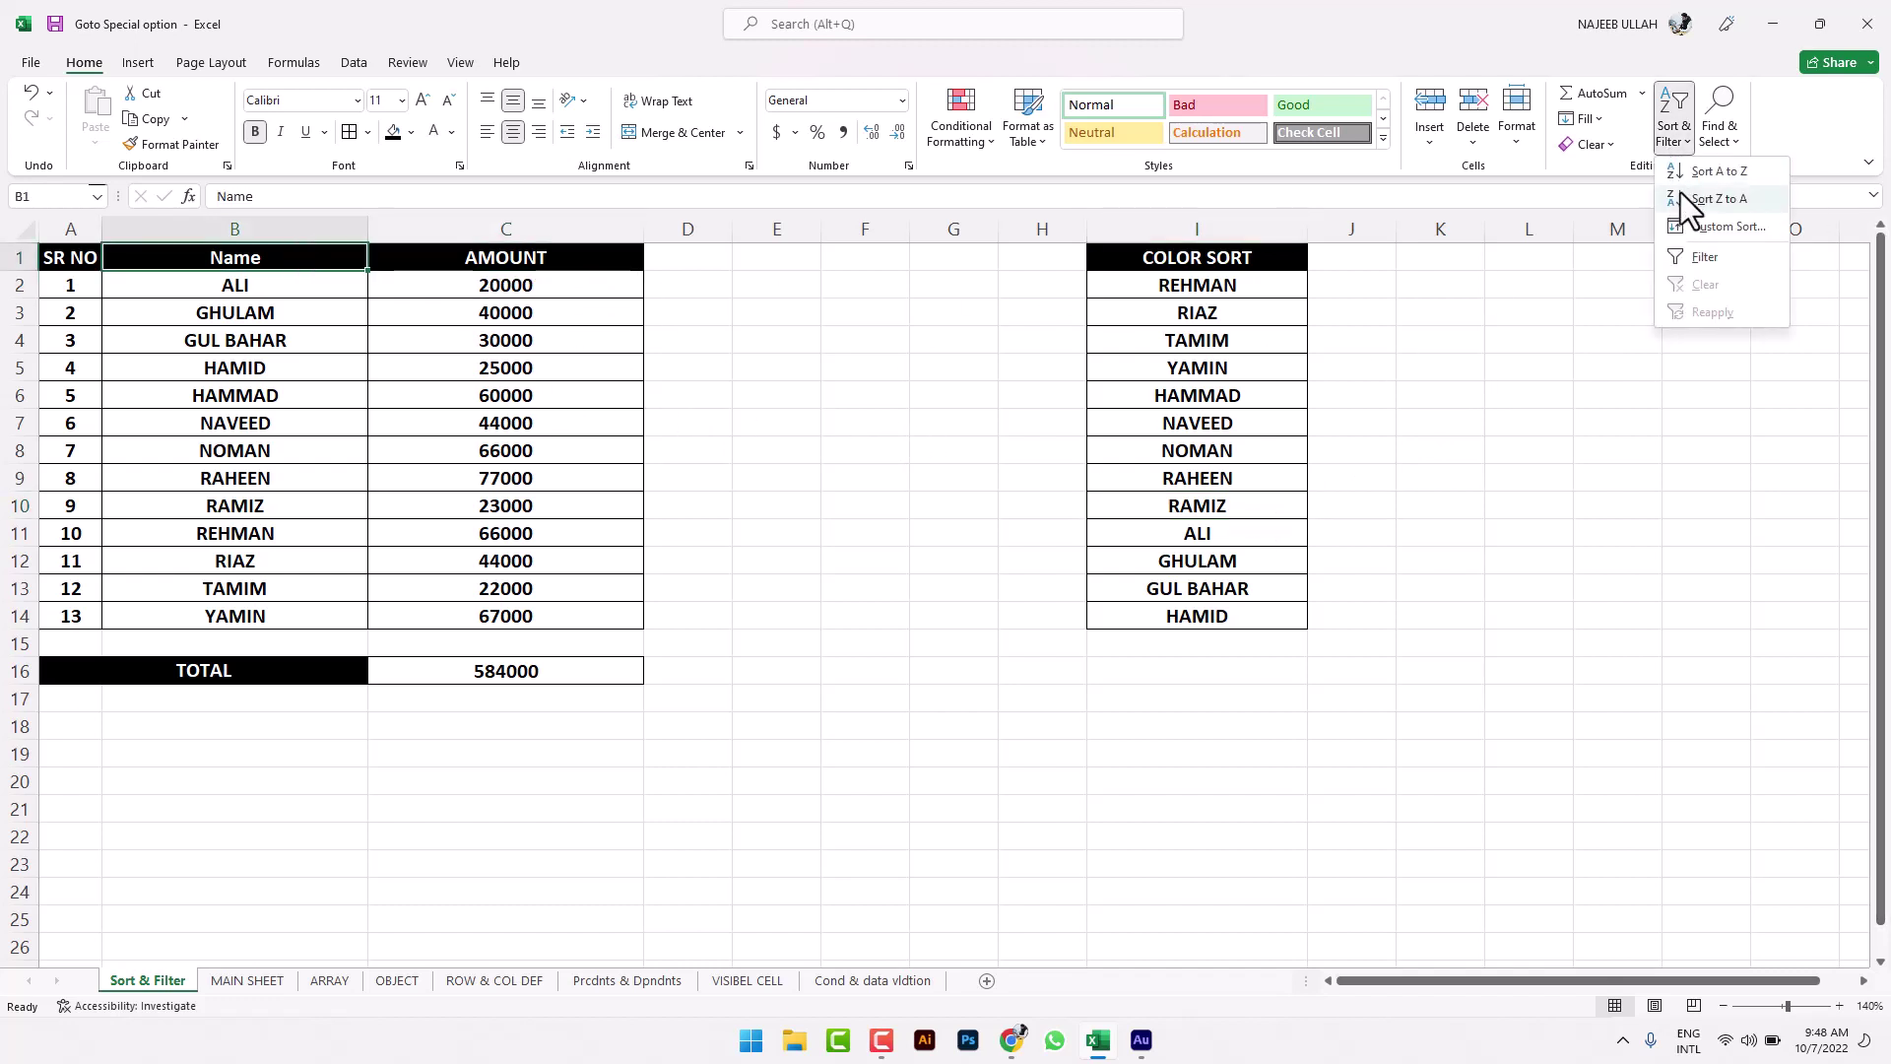
{"action": "left_click", "coordinate": [1699, 256]}
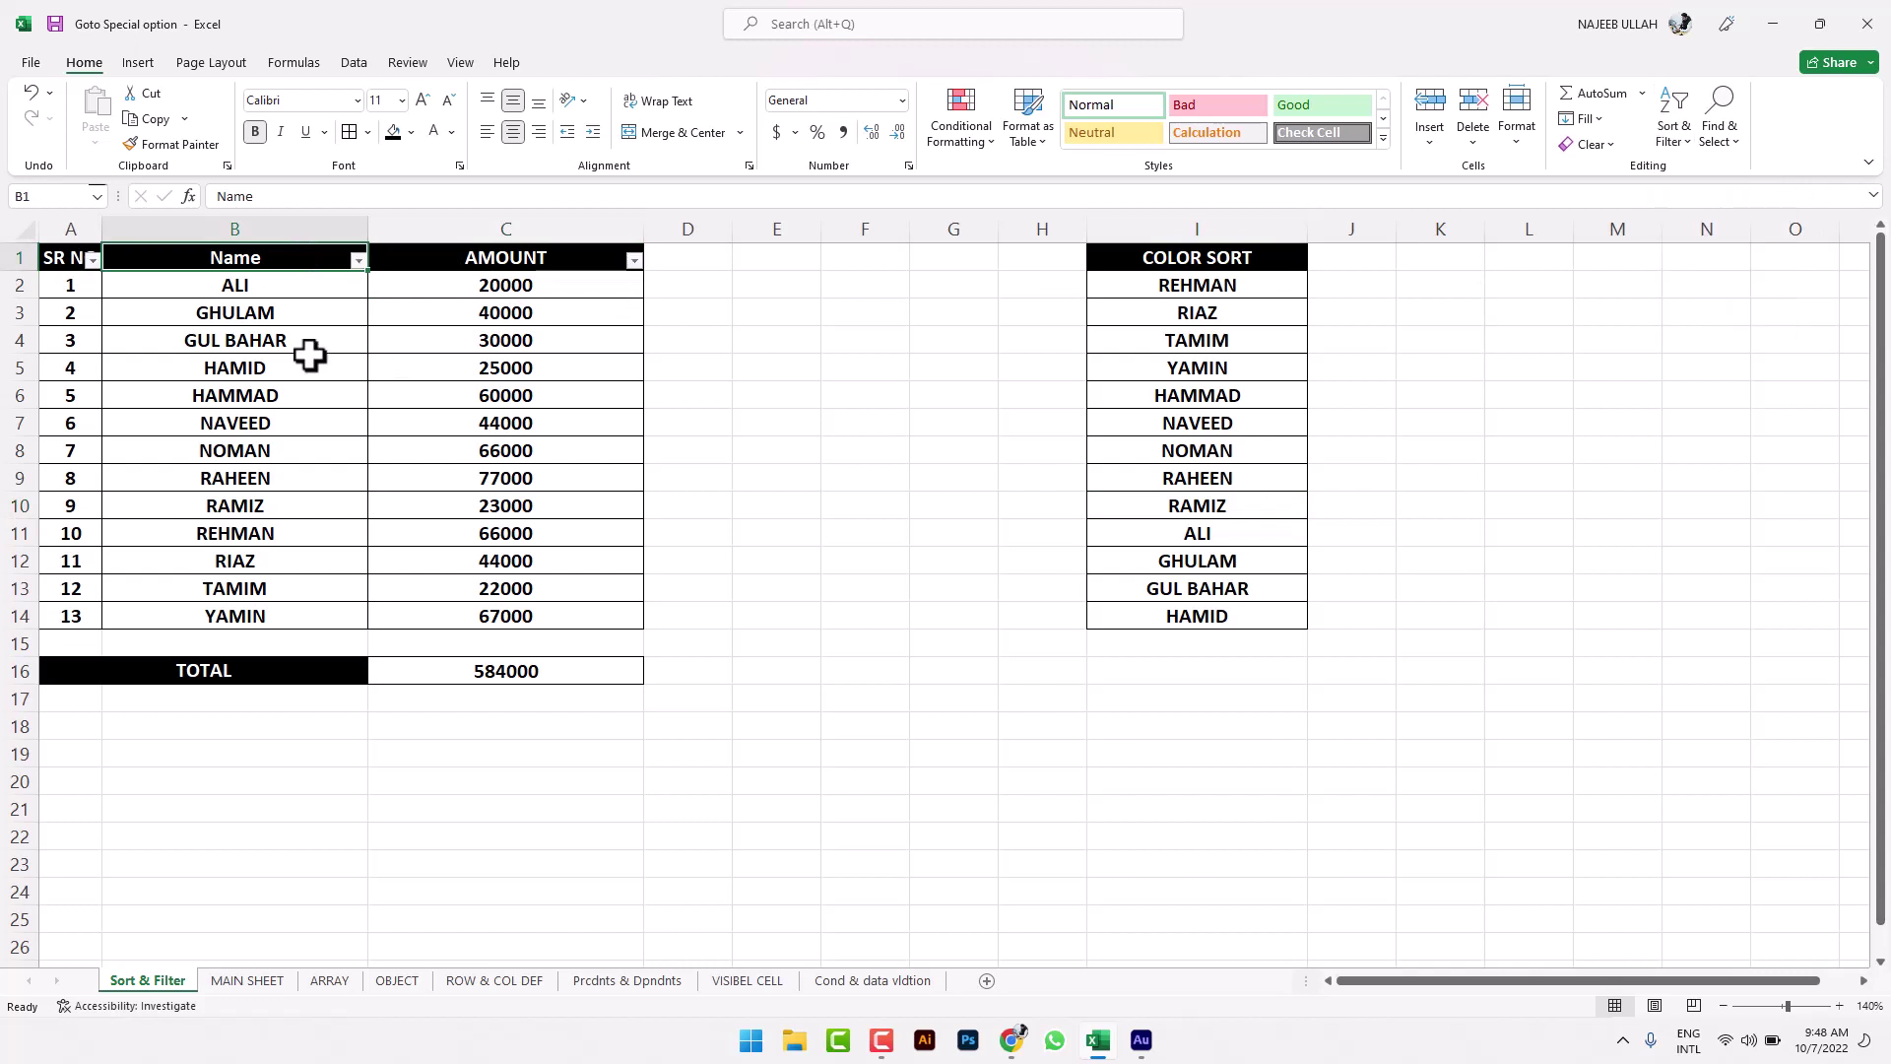
Step: Hide GHULAM via the Name filter, then compare TOTAL's 584000 with the visible amounts' 544000
{"action": "left_click", "coordinate": [358, 260]}
{"action": "left_click", "coordinate": [167, 530]}
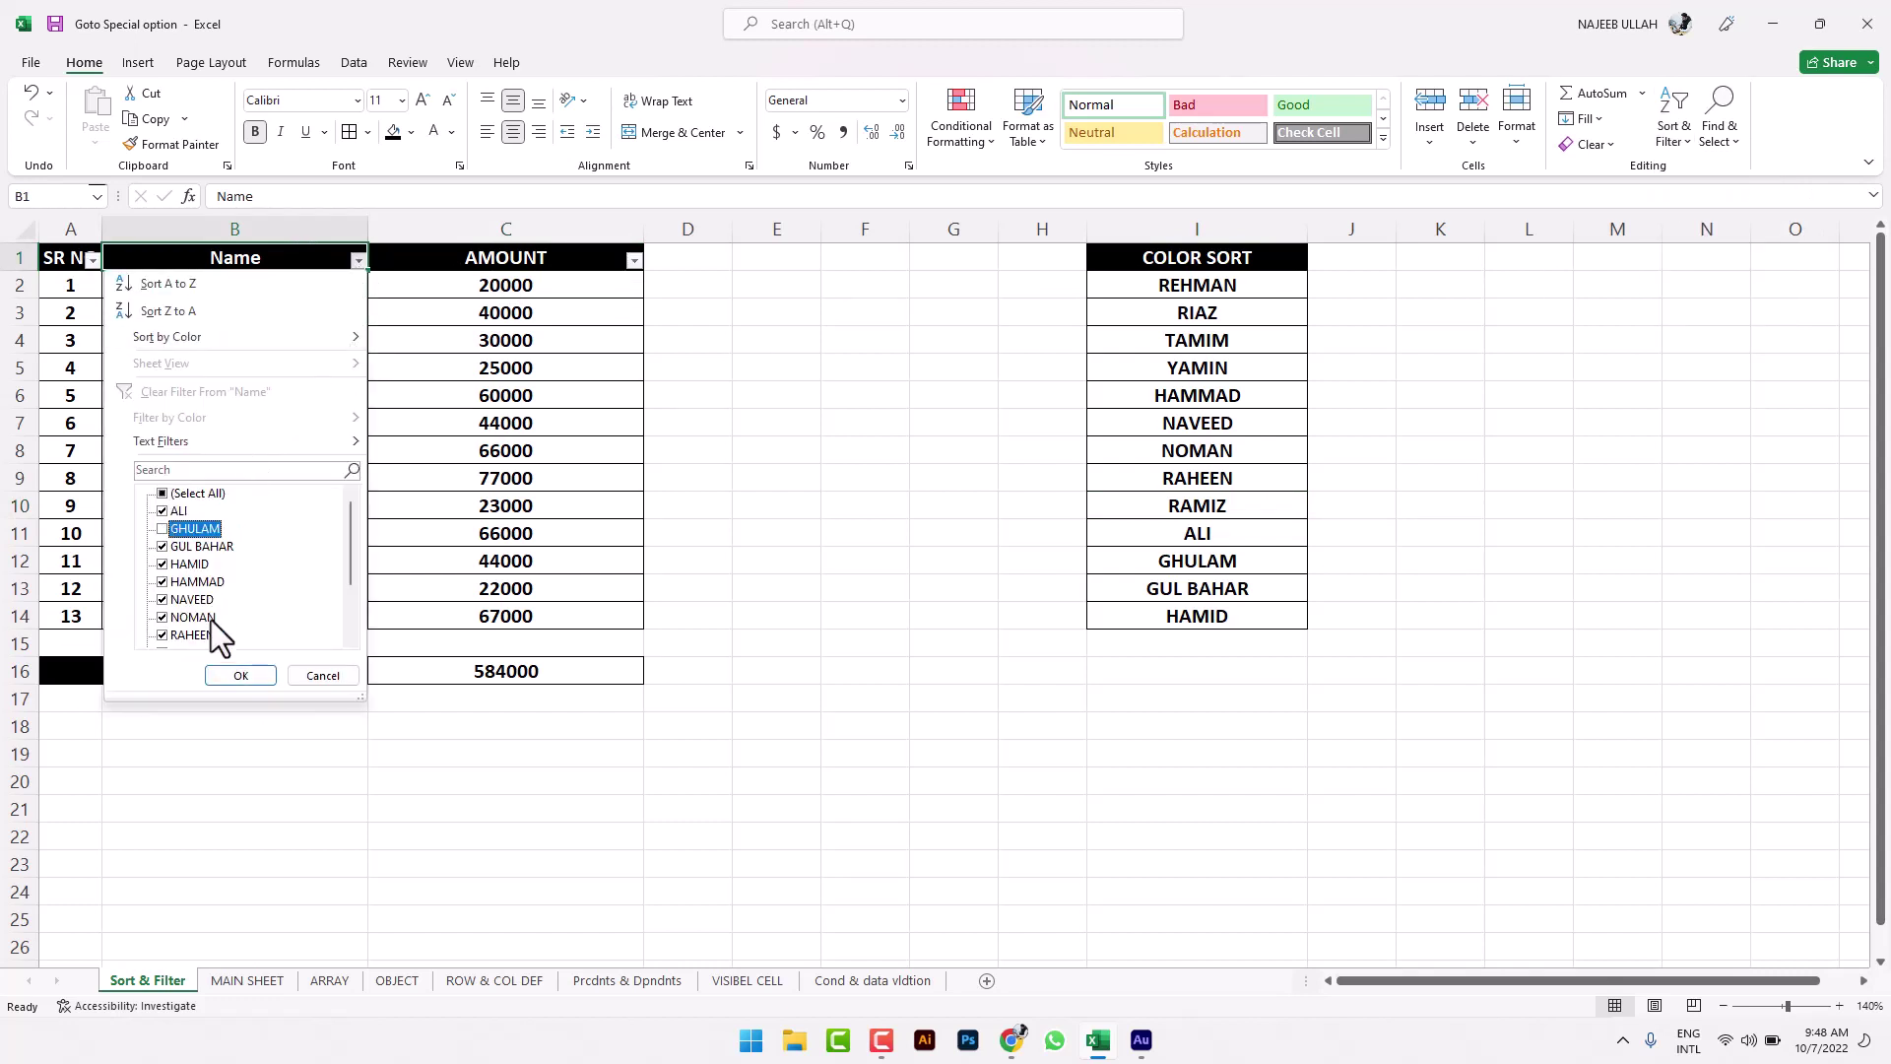
{"action": "left_click", "coordinate": [228, 672]}
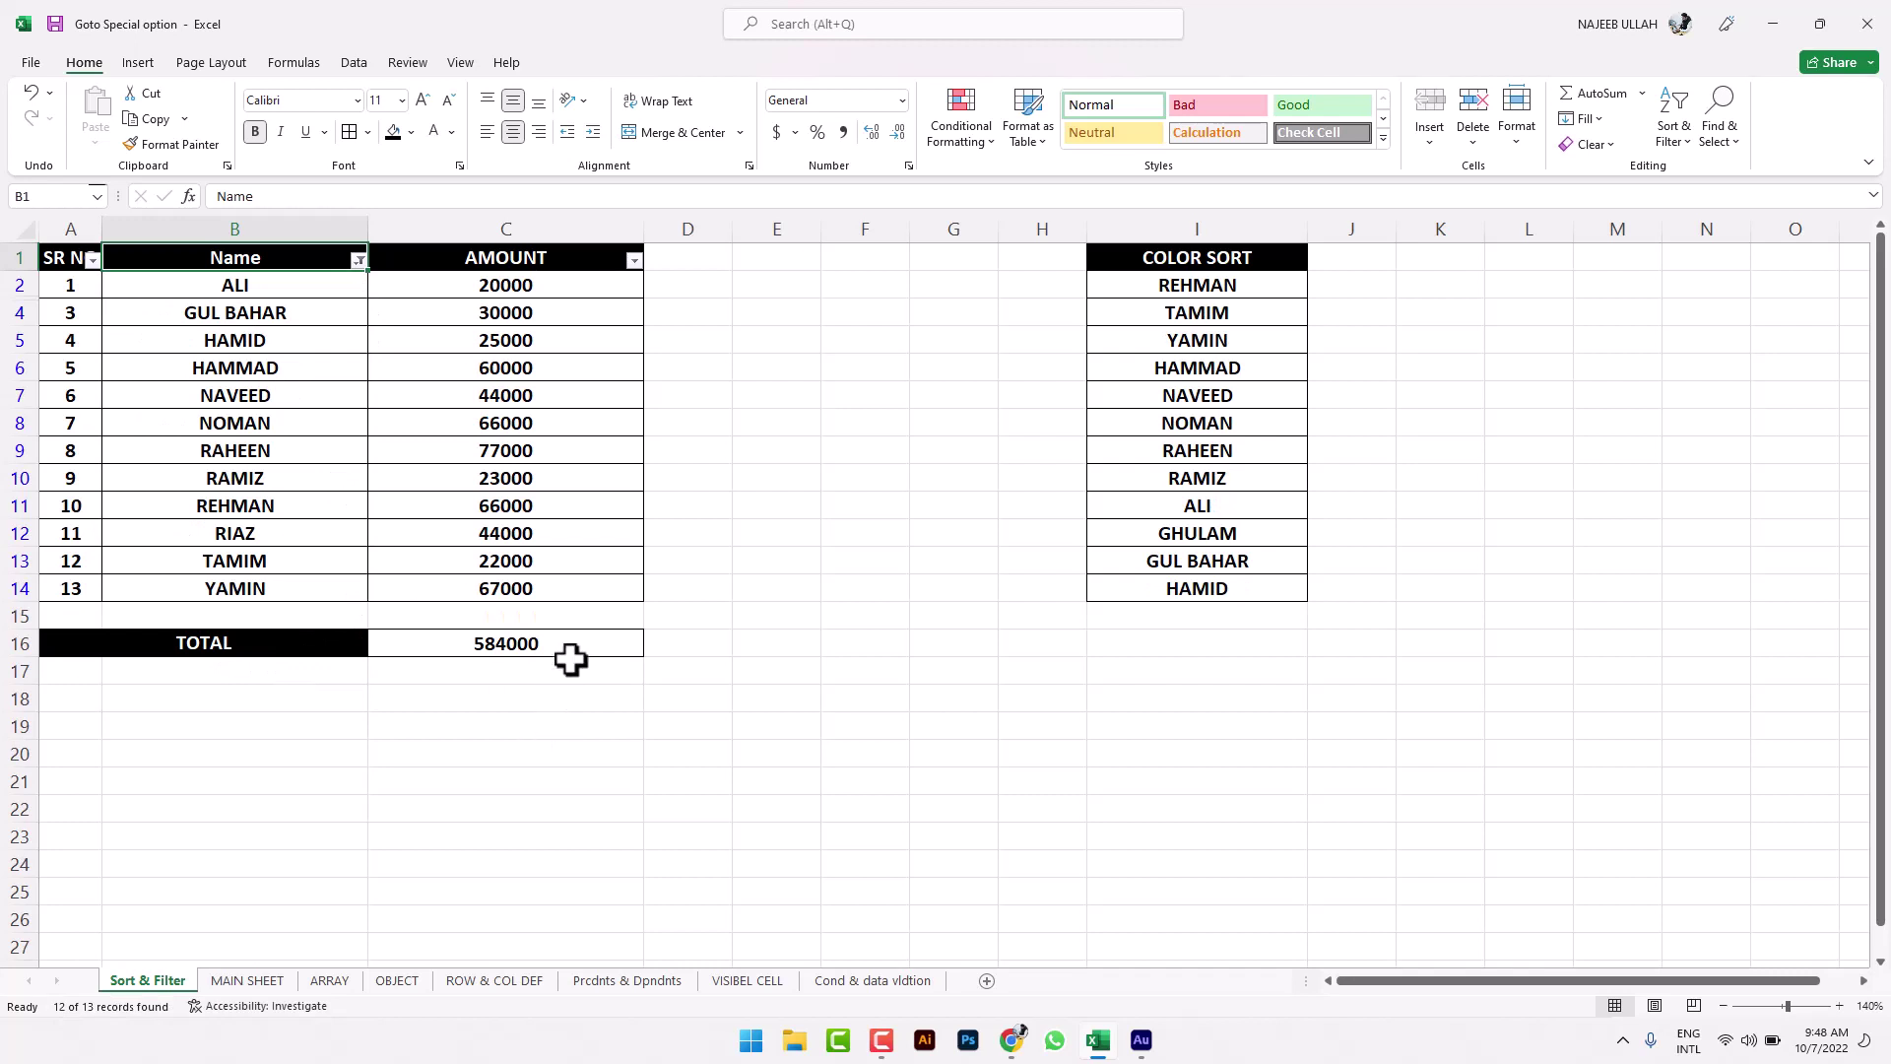
{"action": "left_click", "coordinate": [497, 643]}
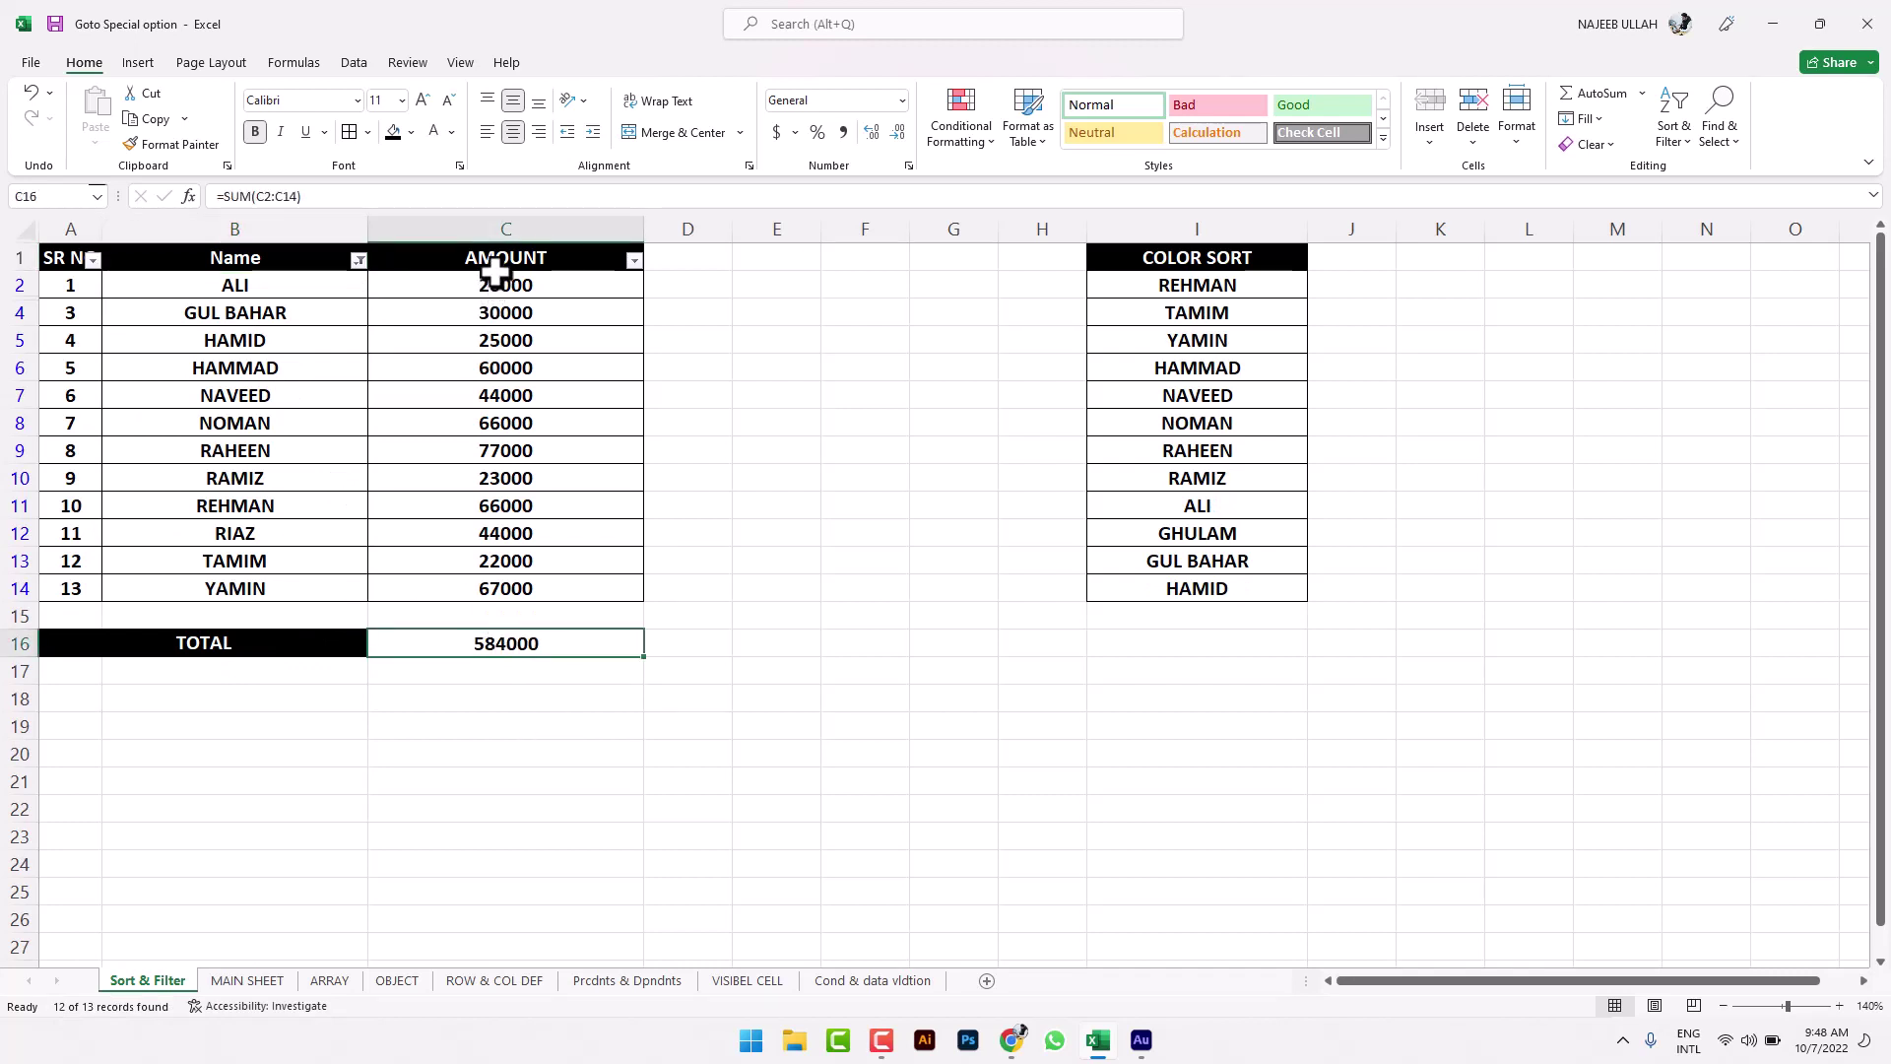
{"action": "left_click_drag", "start_coordinate": [506, 285], "coordinate": [506, 588]}
{"action": "left_click", "coordinate": [516, 640]}
{"action": "left_click", "coordinate": [634, 261]}
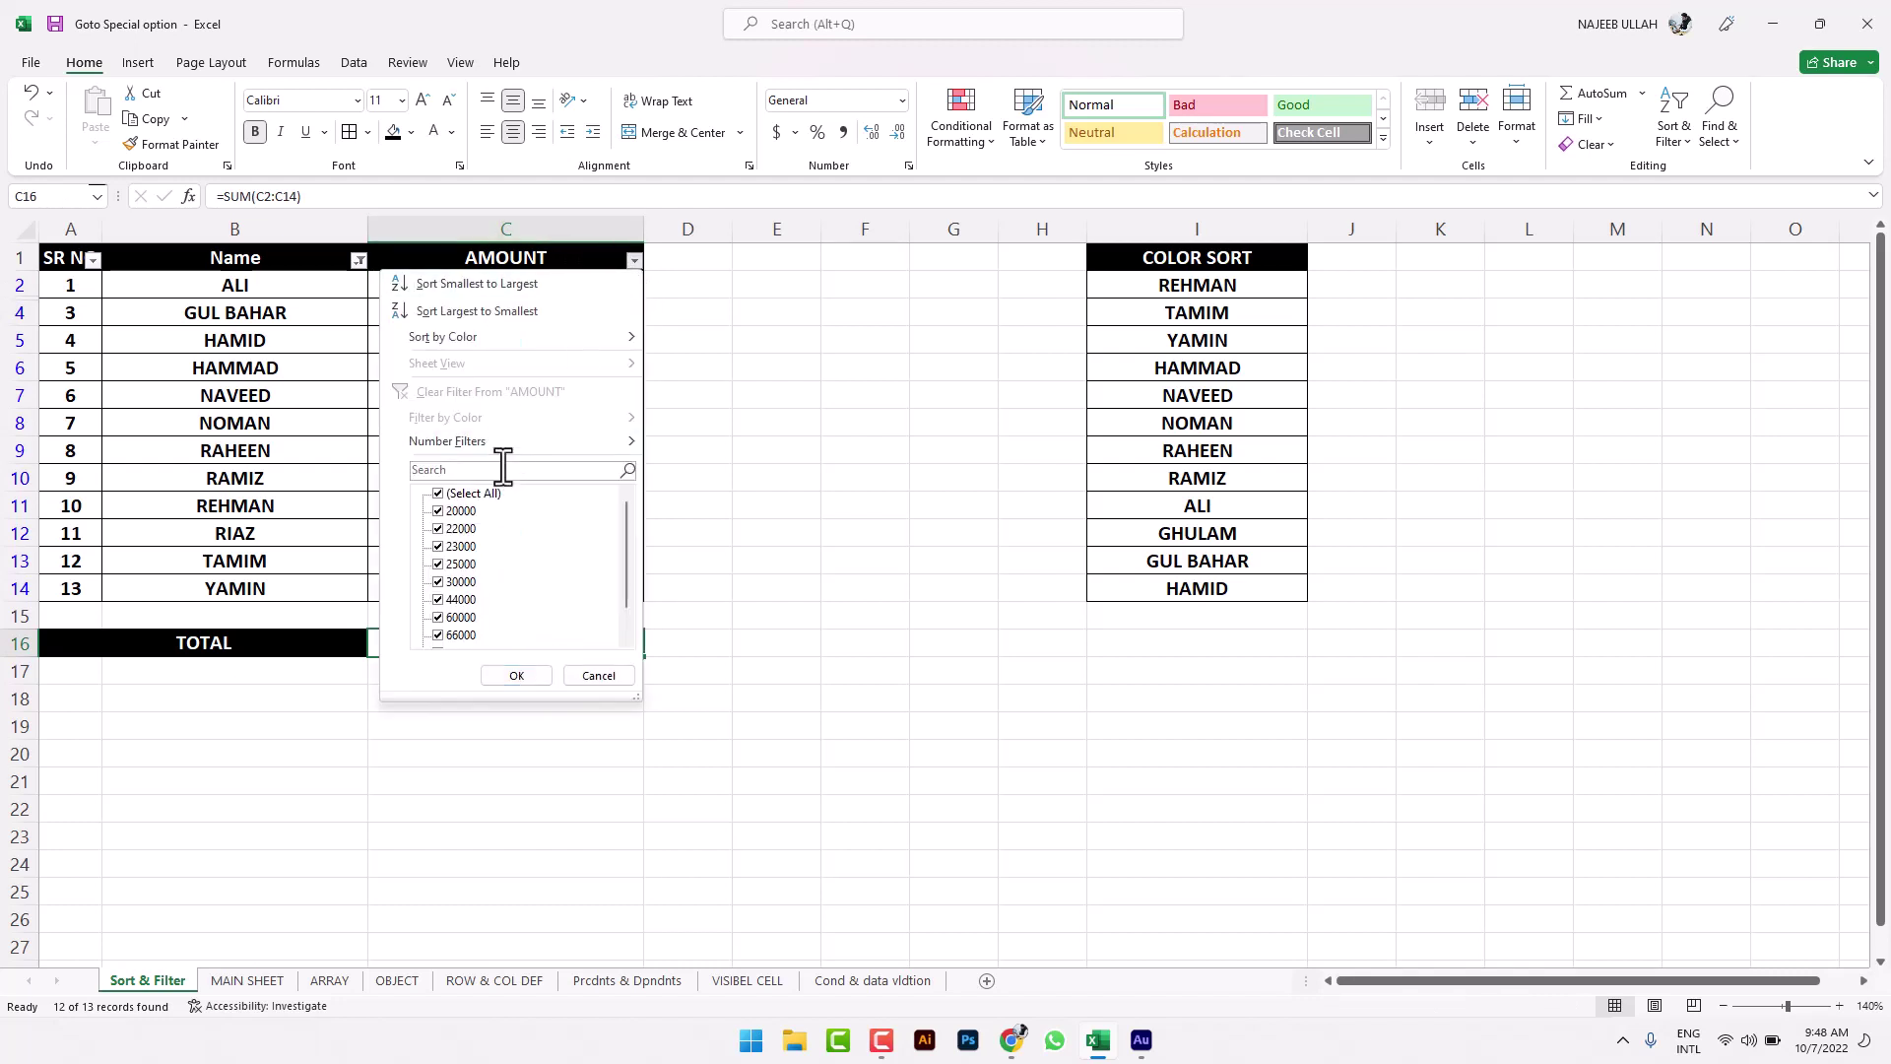
{"action": "left_click", "coordinate": [600, 675]}
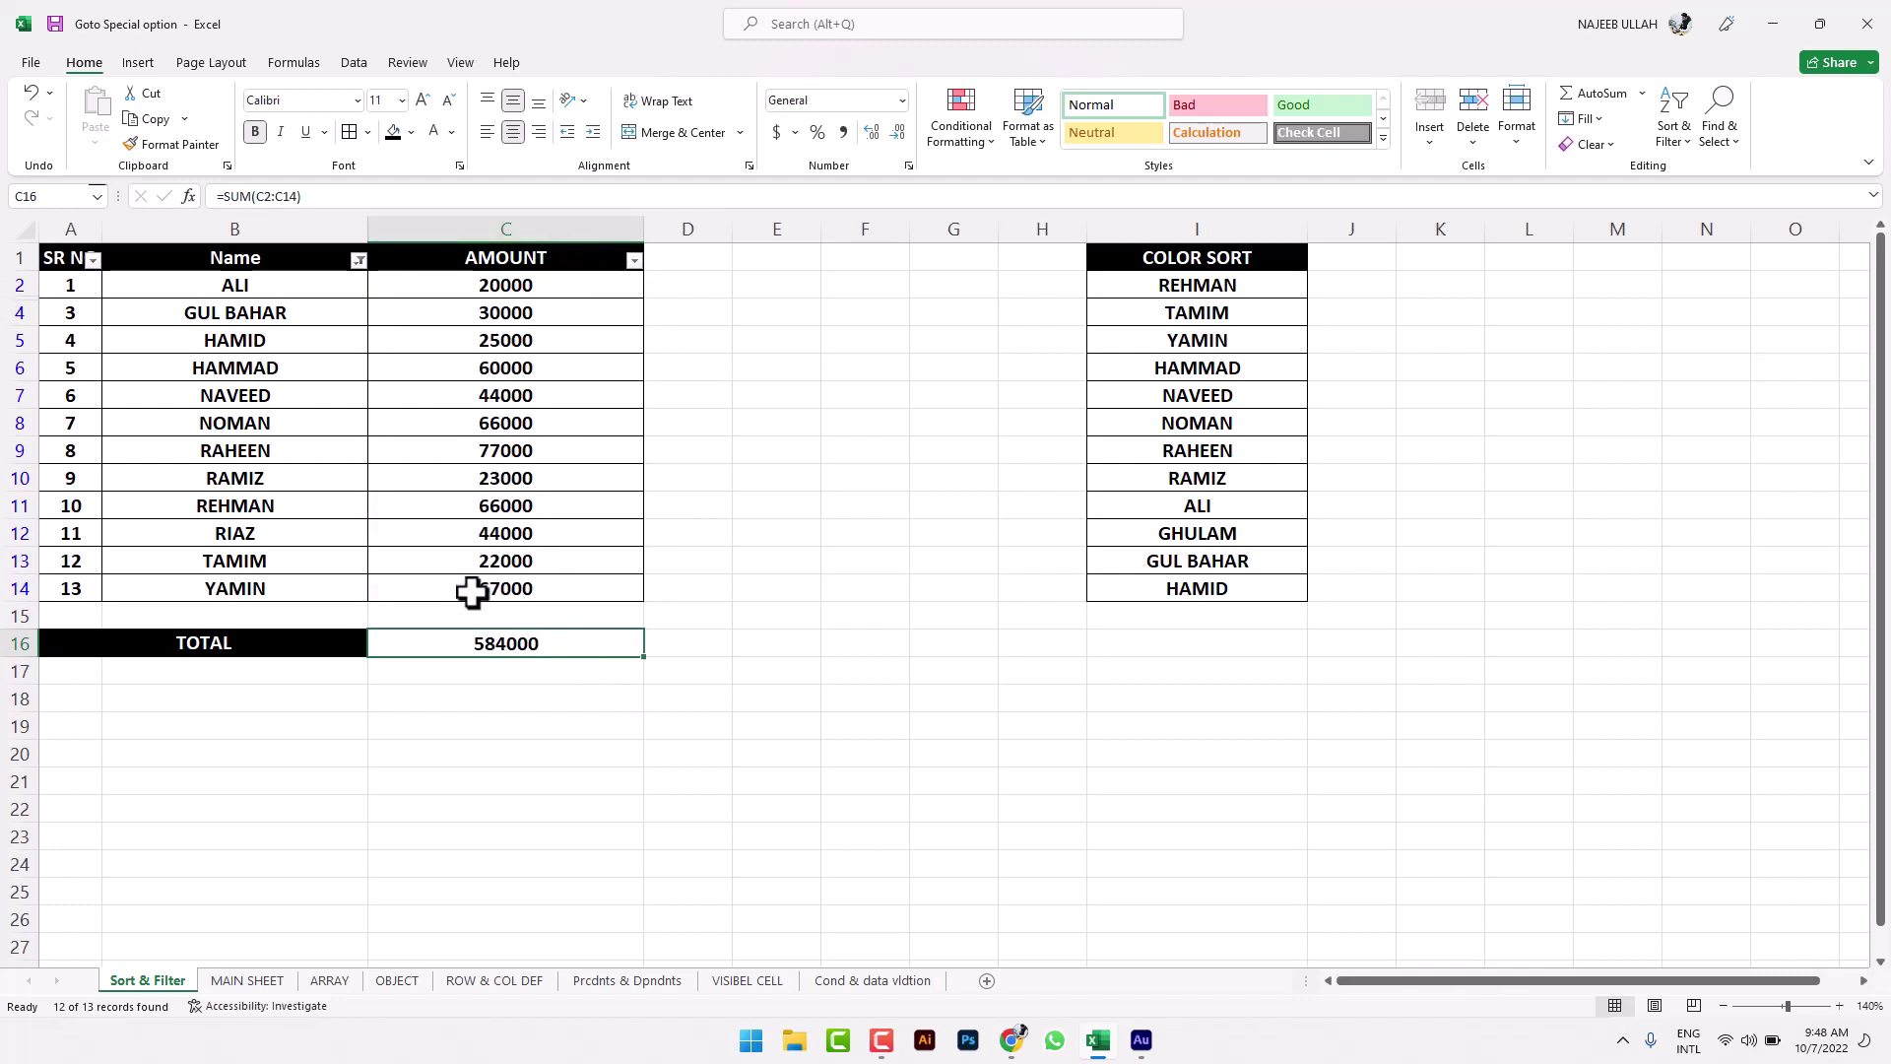
{"action": "left_click", "coordinate": [358, 260]}
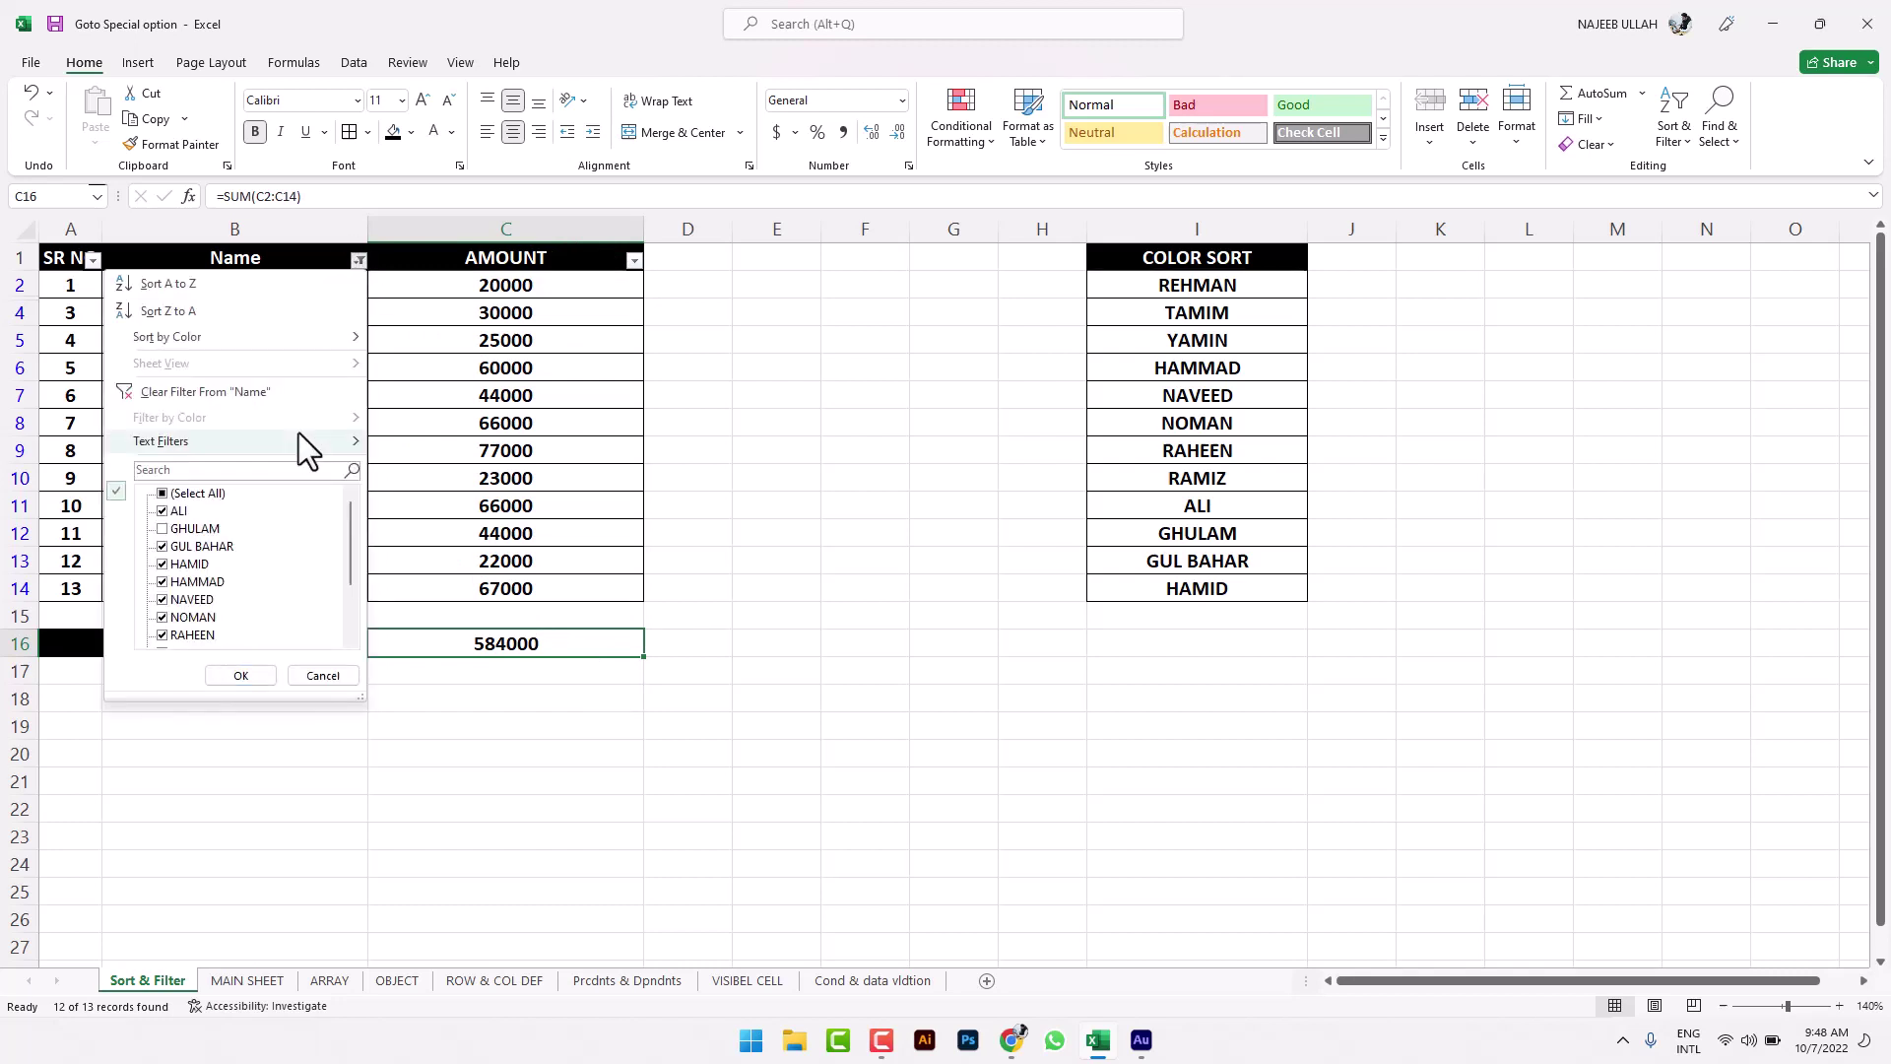
{"action": "left_click", "coordinate": [217, 526]}
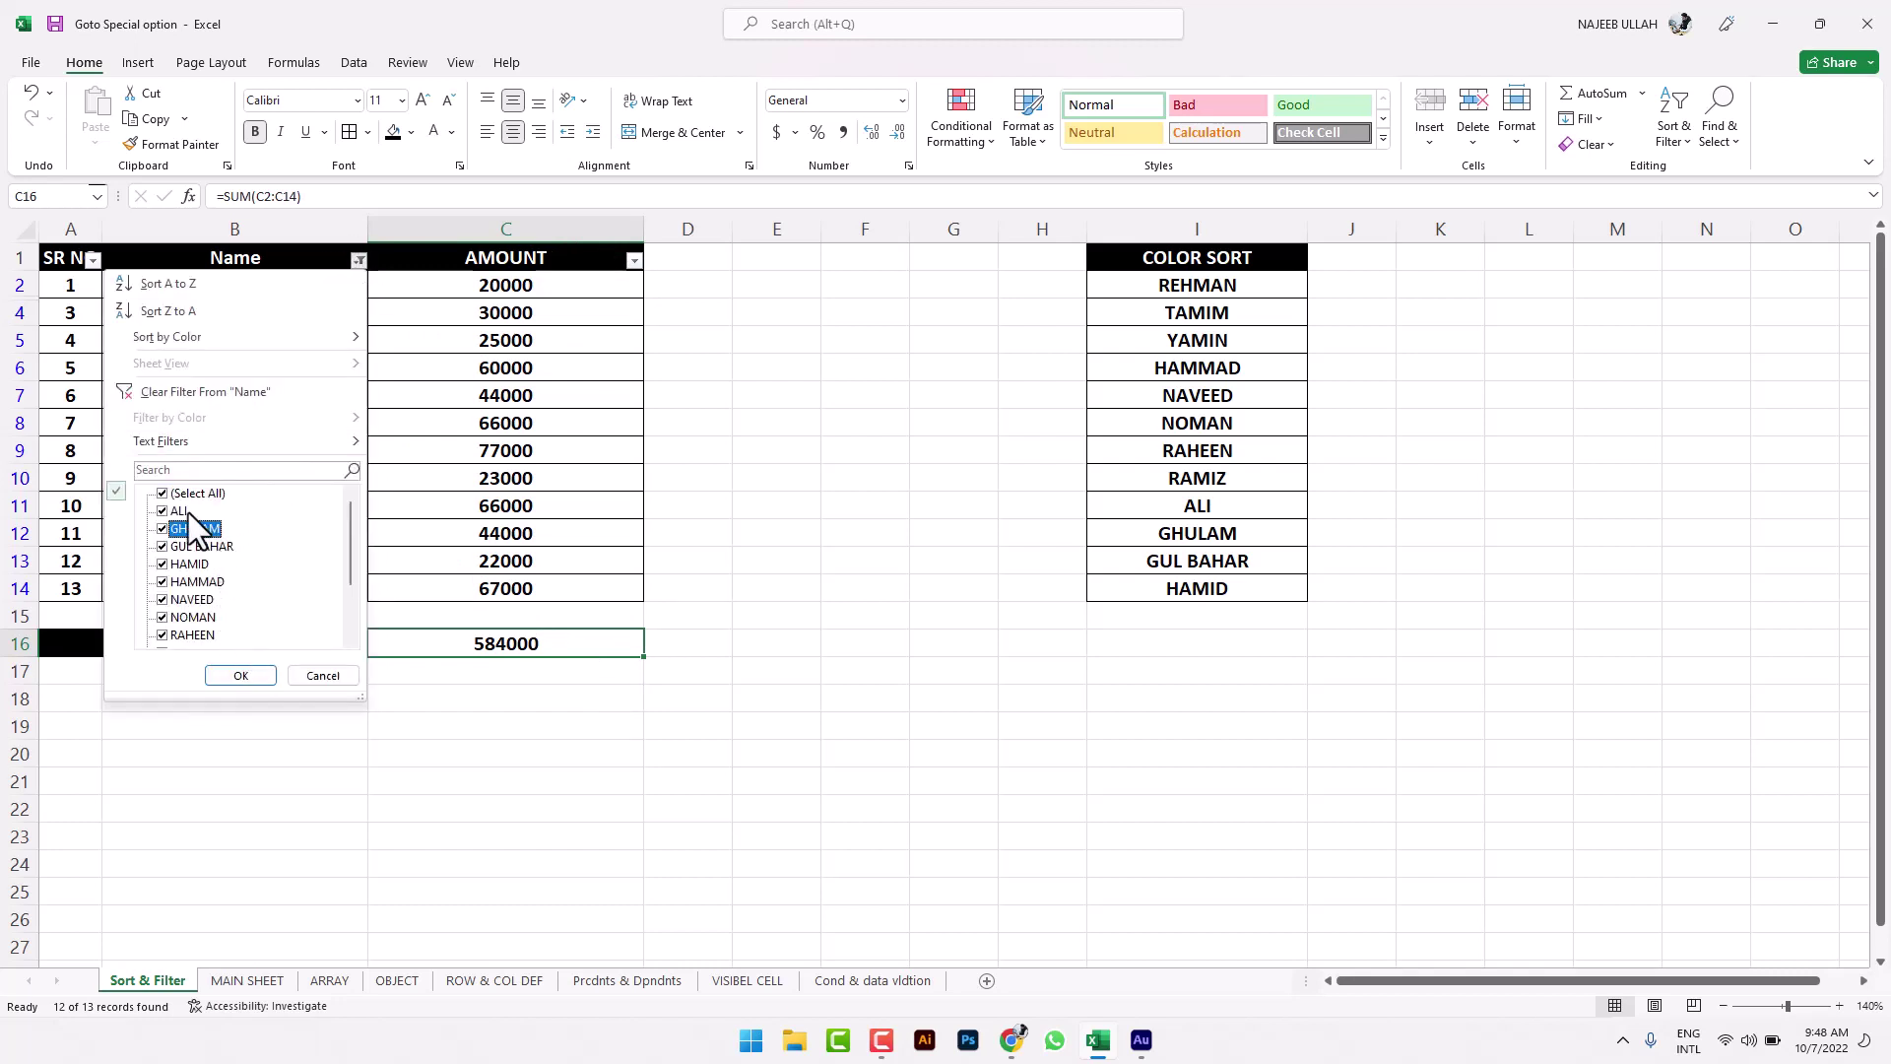
{"action": "left_click", "coordinate": [258, 674]}
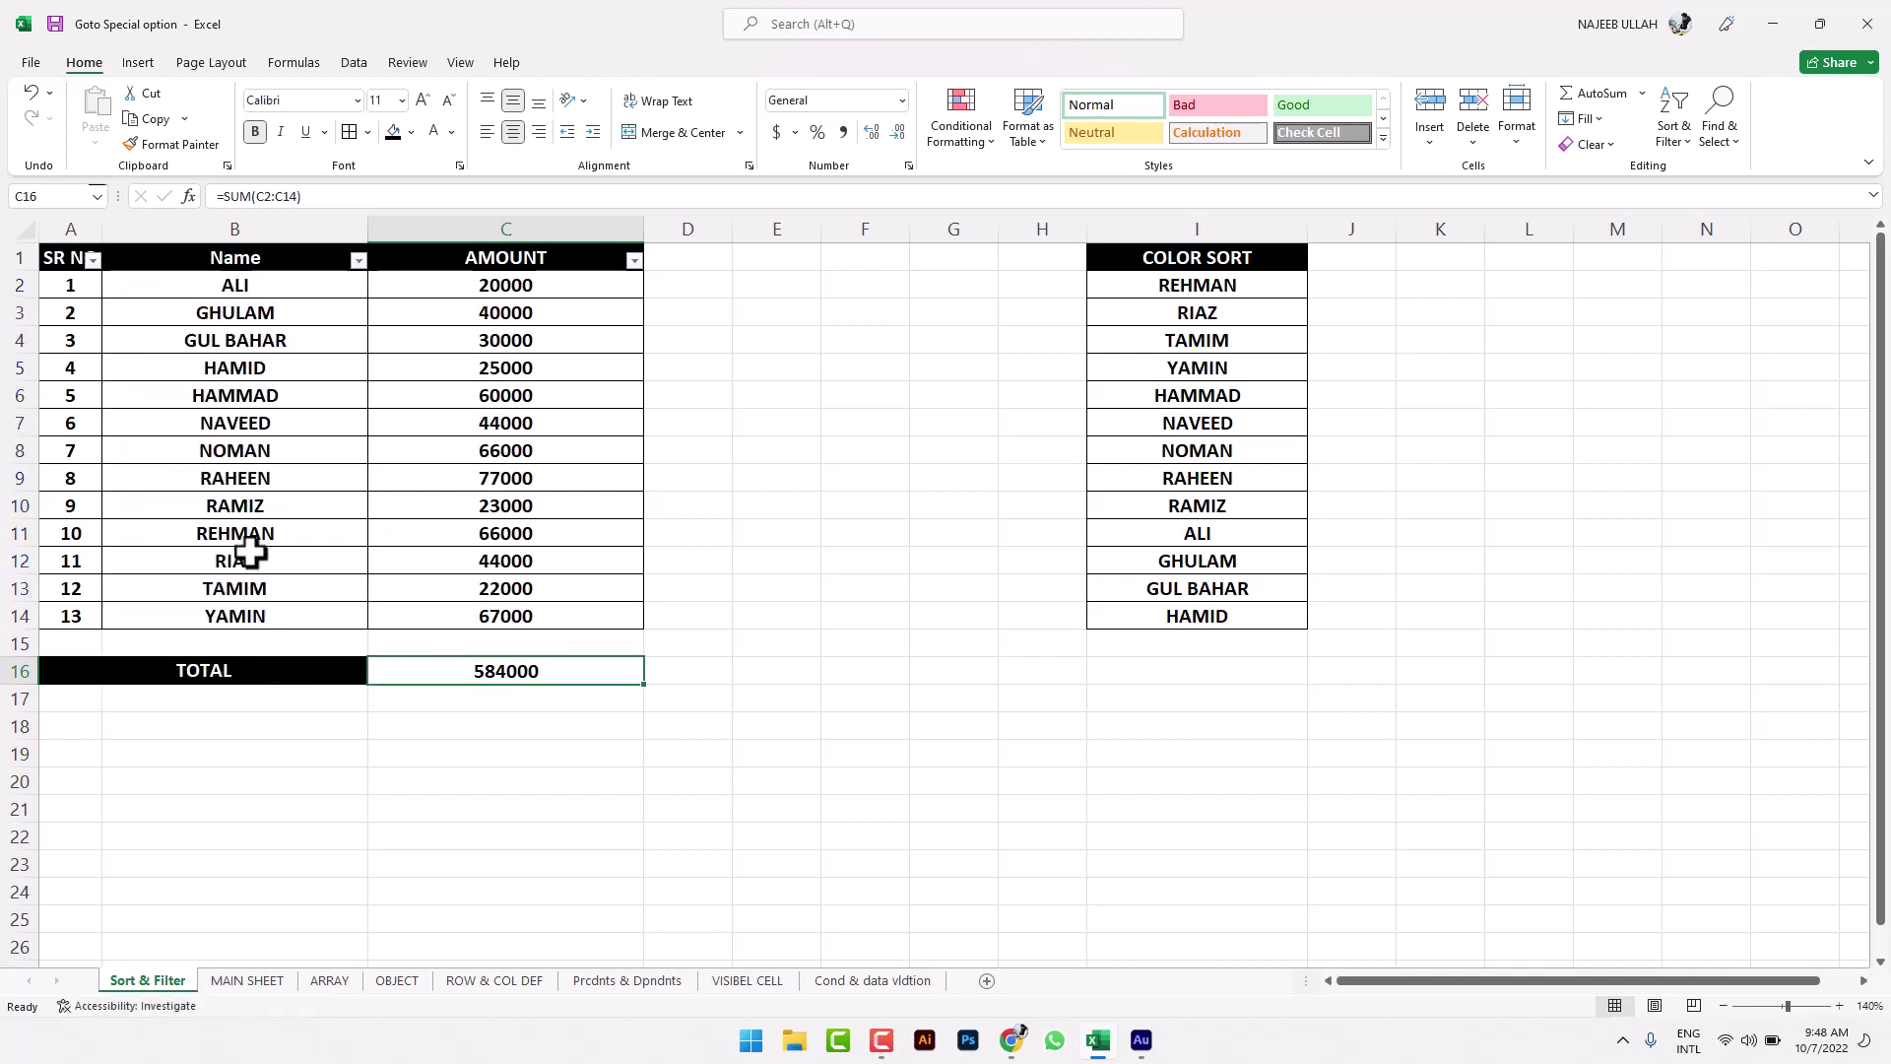
{"action": "left_click", "coordinate": [358, 260]}
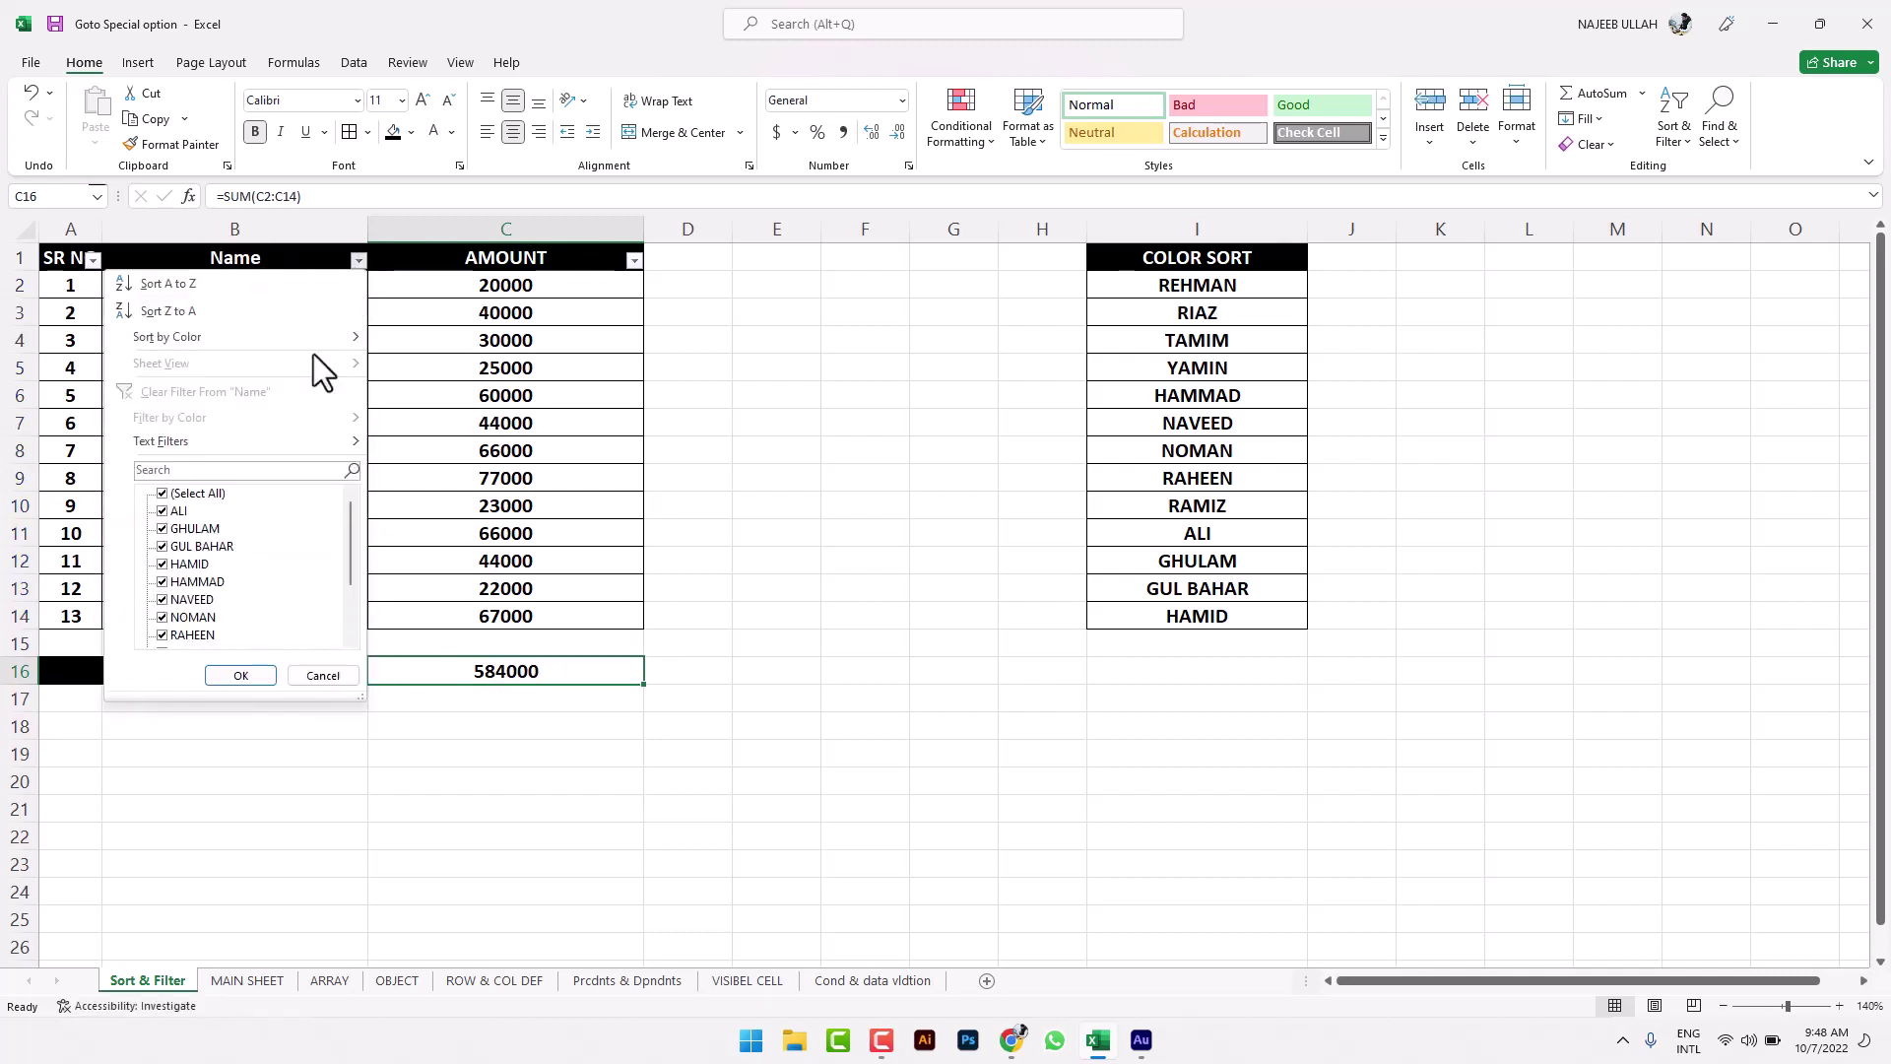
{"action": "left_click", "coordinate": [219, 529]}
{"action": "left_click", "coordinate": [236, 675]}
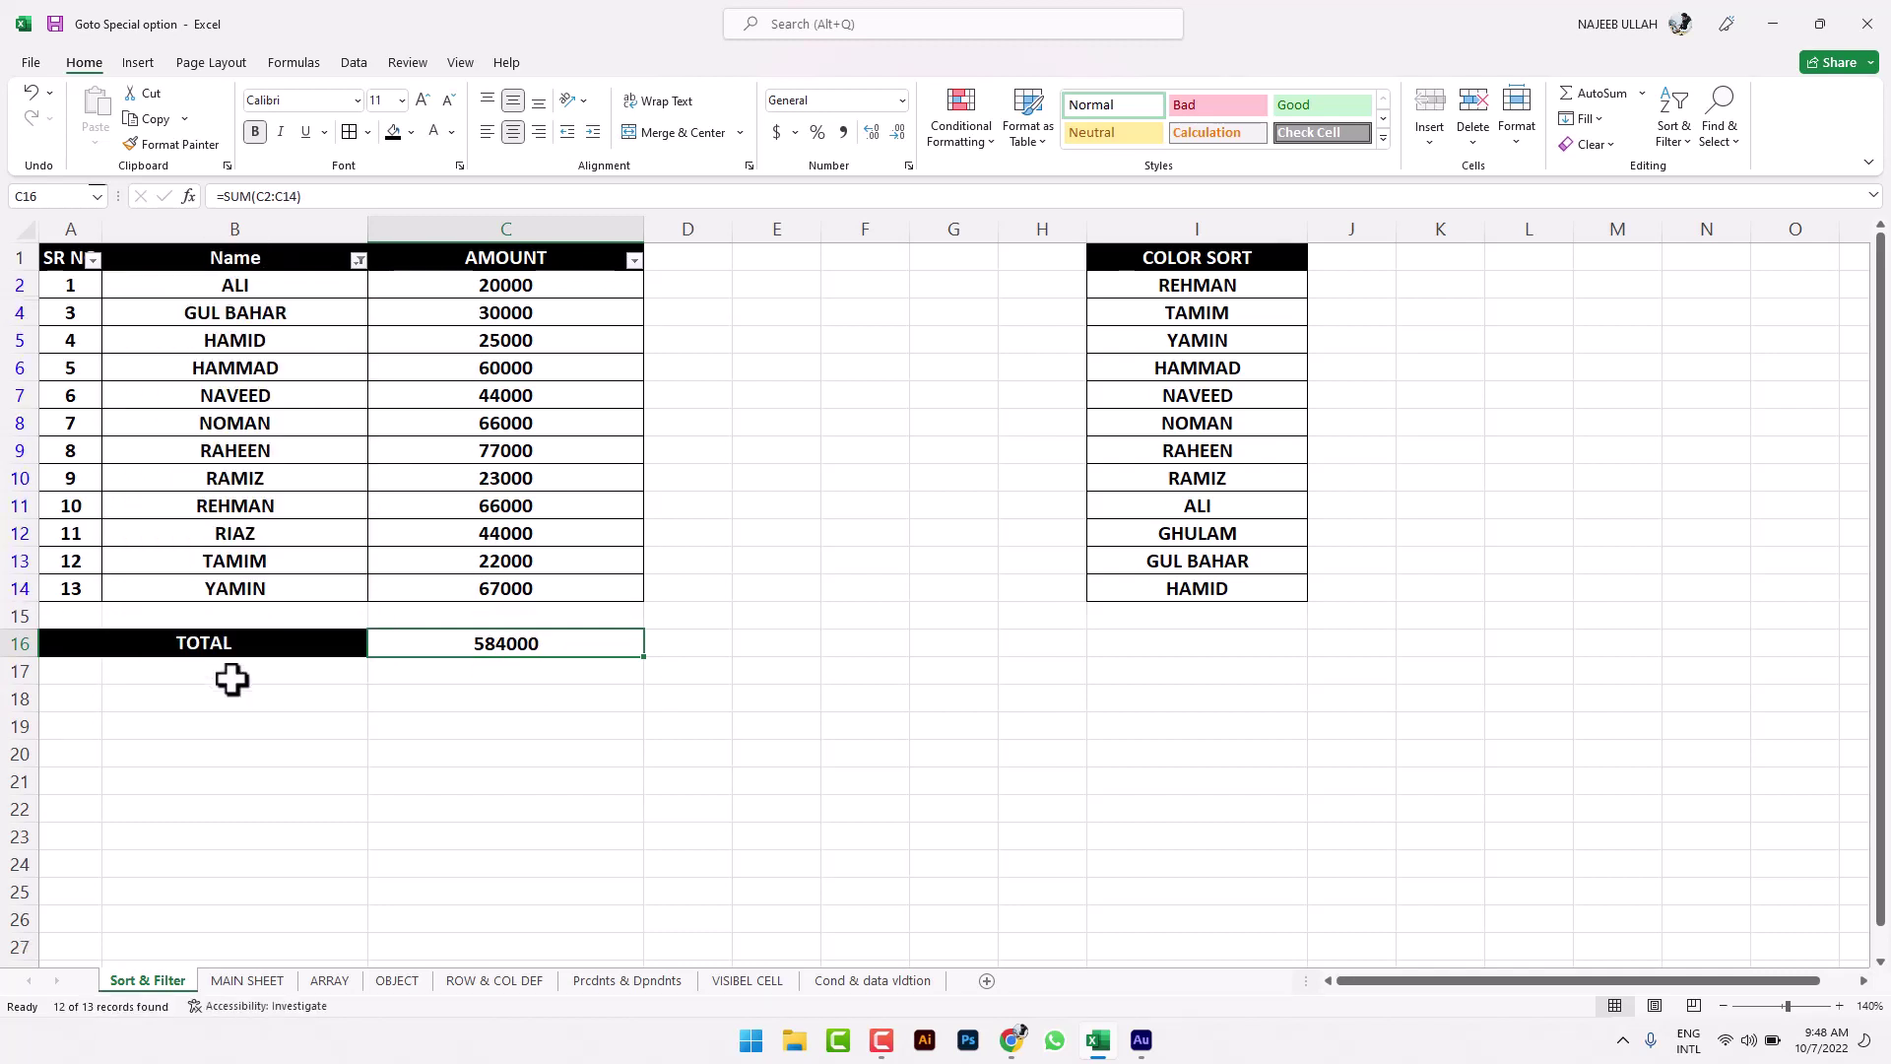
{"action": "left_click", "coordinate": [490, 703]}
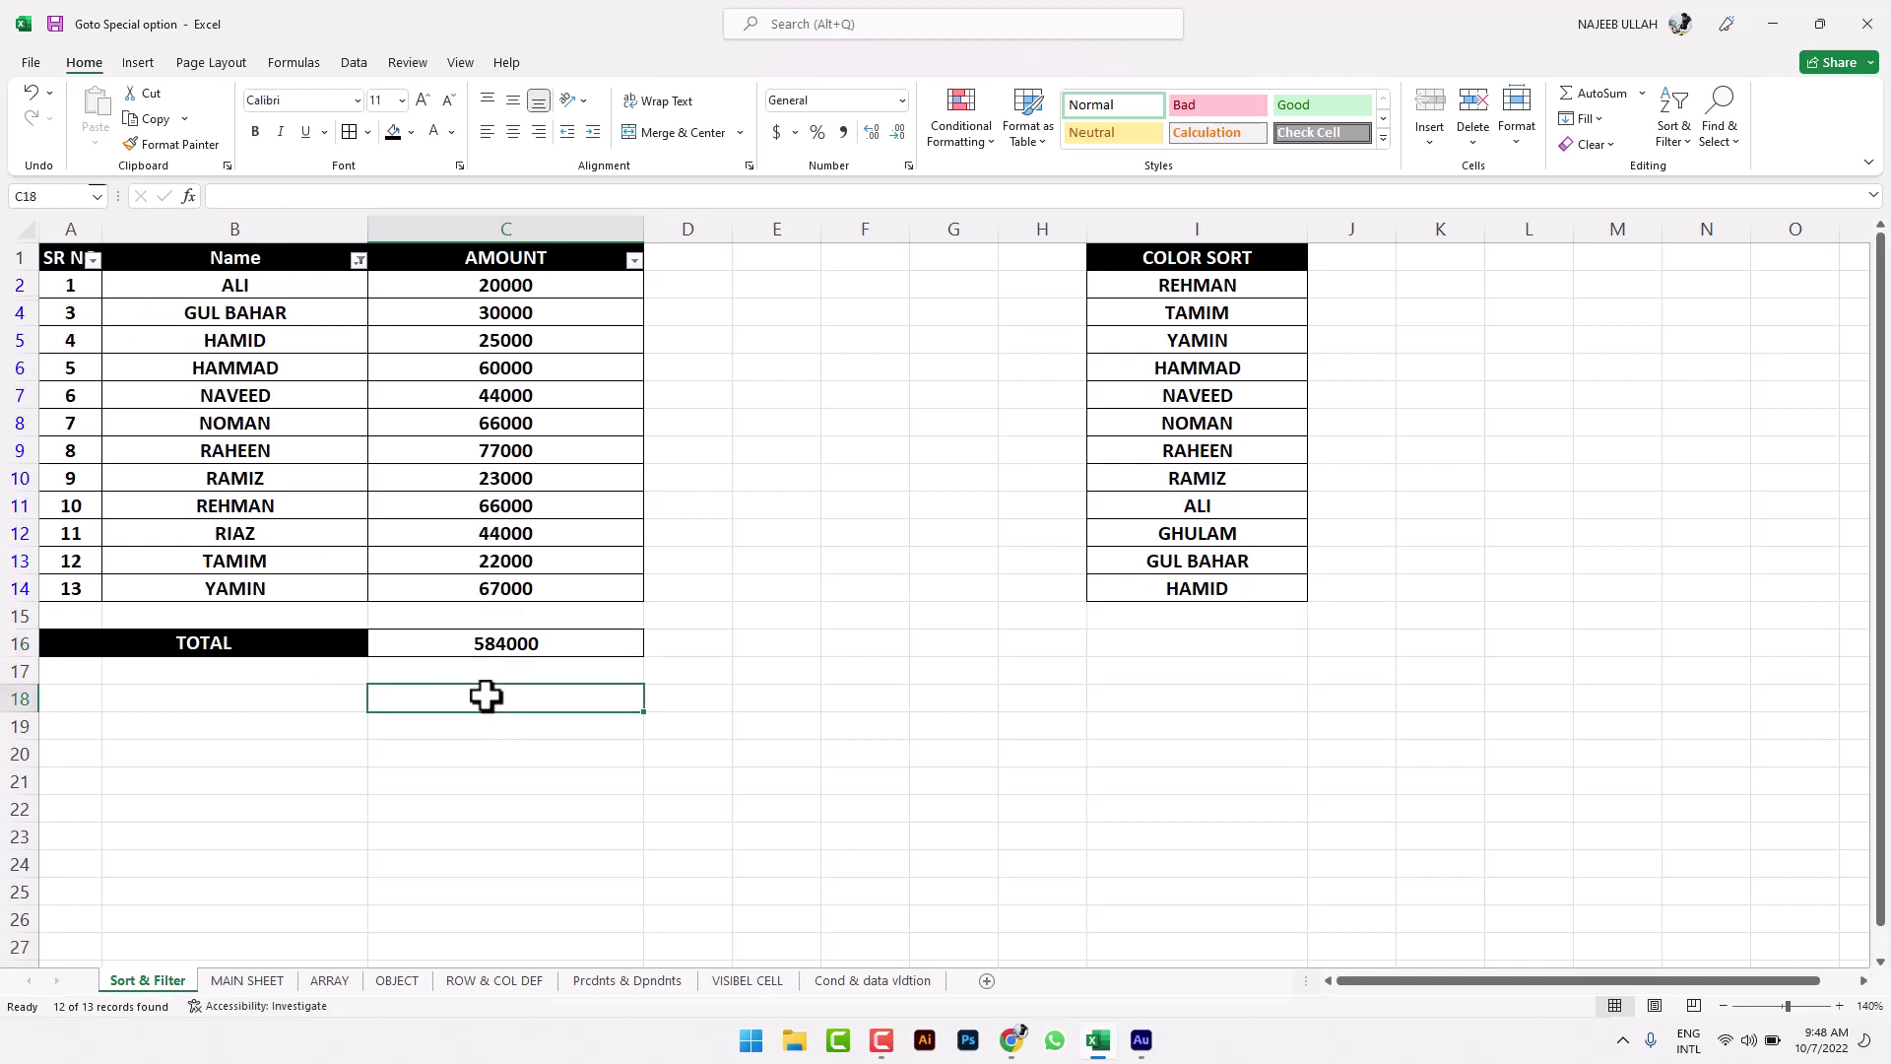
Step: Edit C16, erase the SUM formula and start a SUBTOTAL function
{"action": "double_click", "coordinate": [489, 698]}
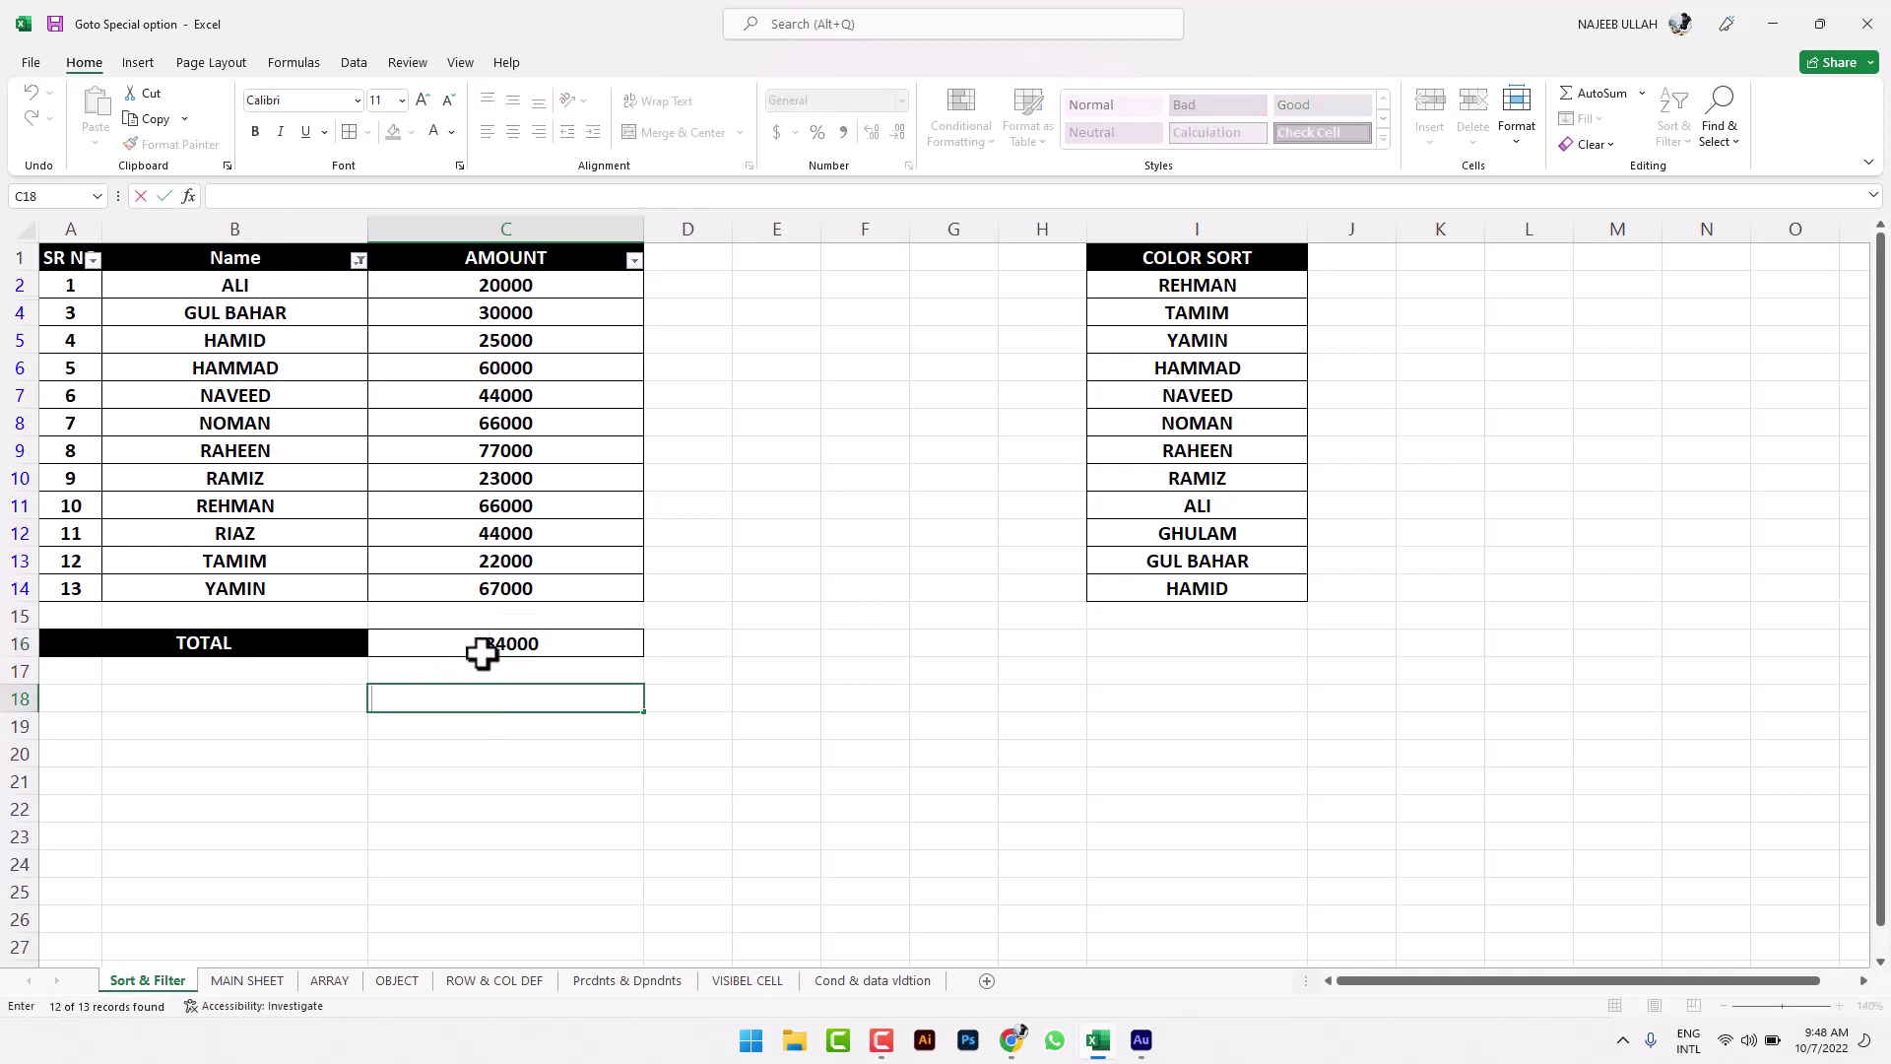
{"action": "left_click", "coordinate": [483, 653]}
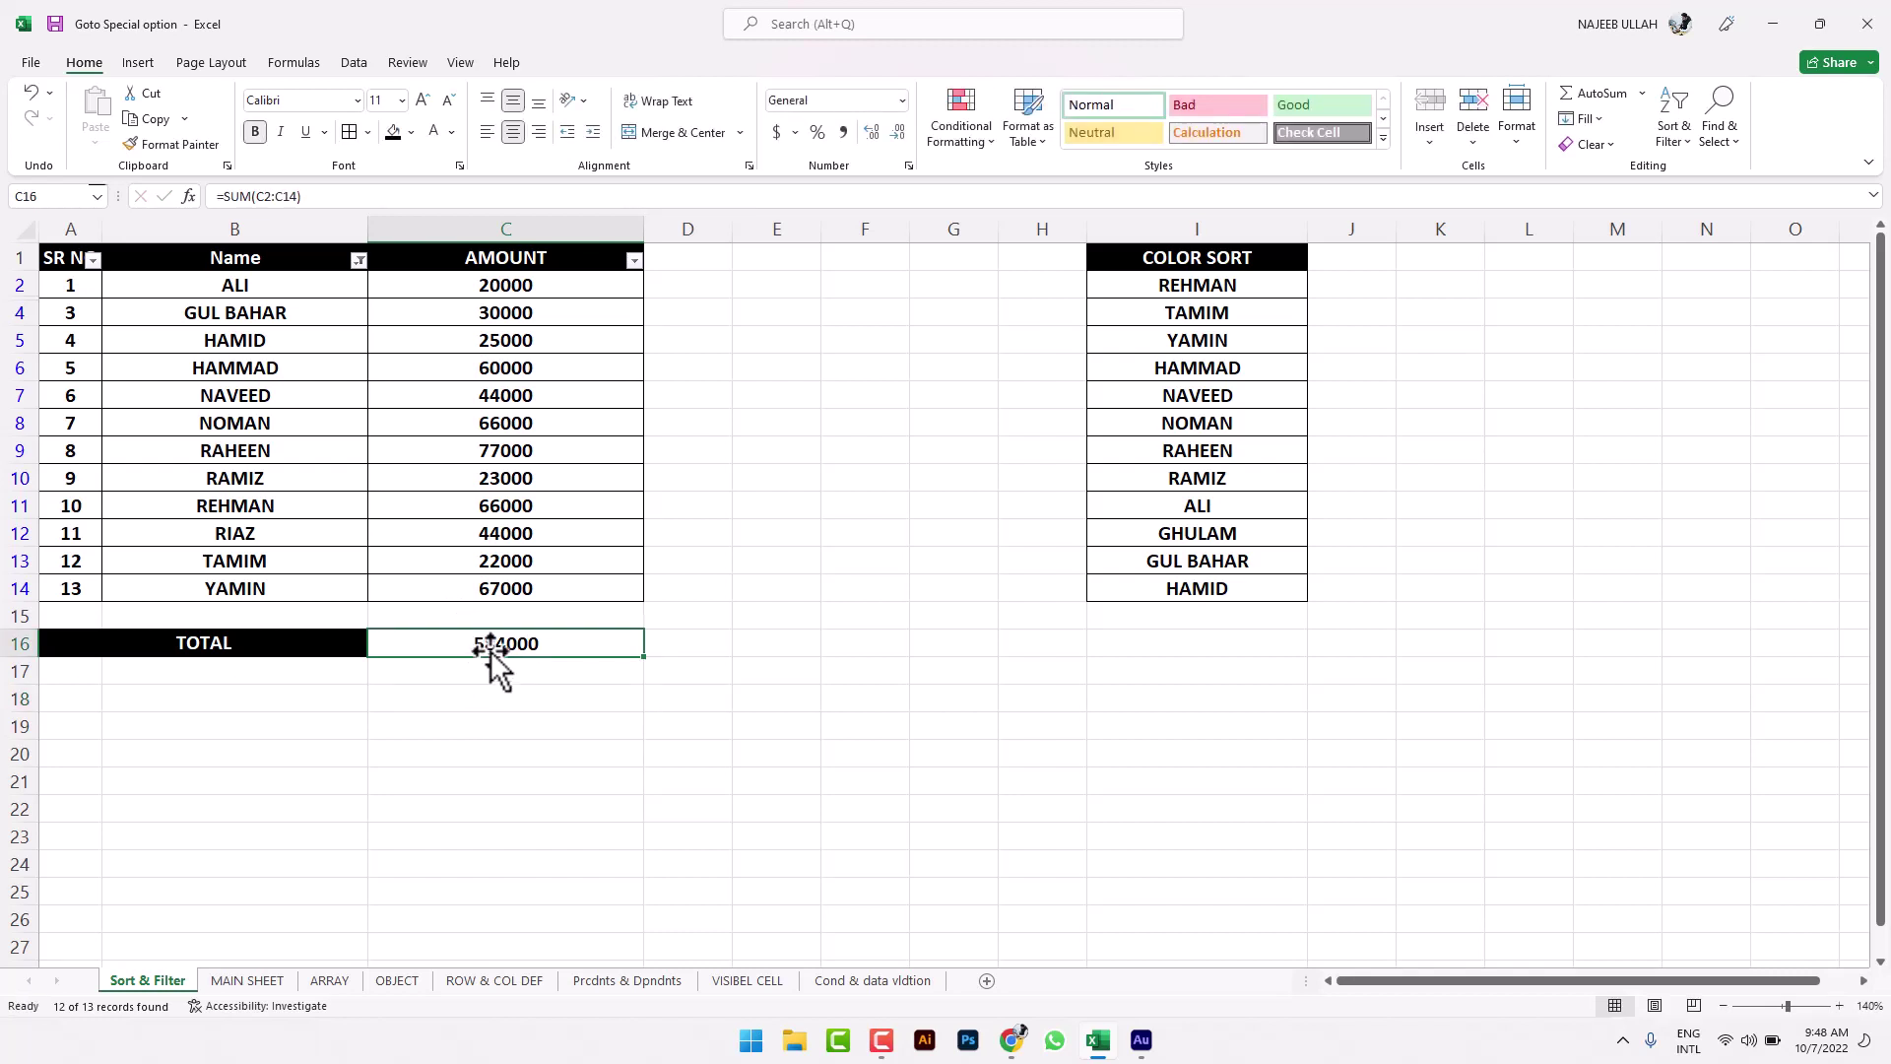
{"action": "double_click", "coordinate": [488, 650]}
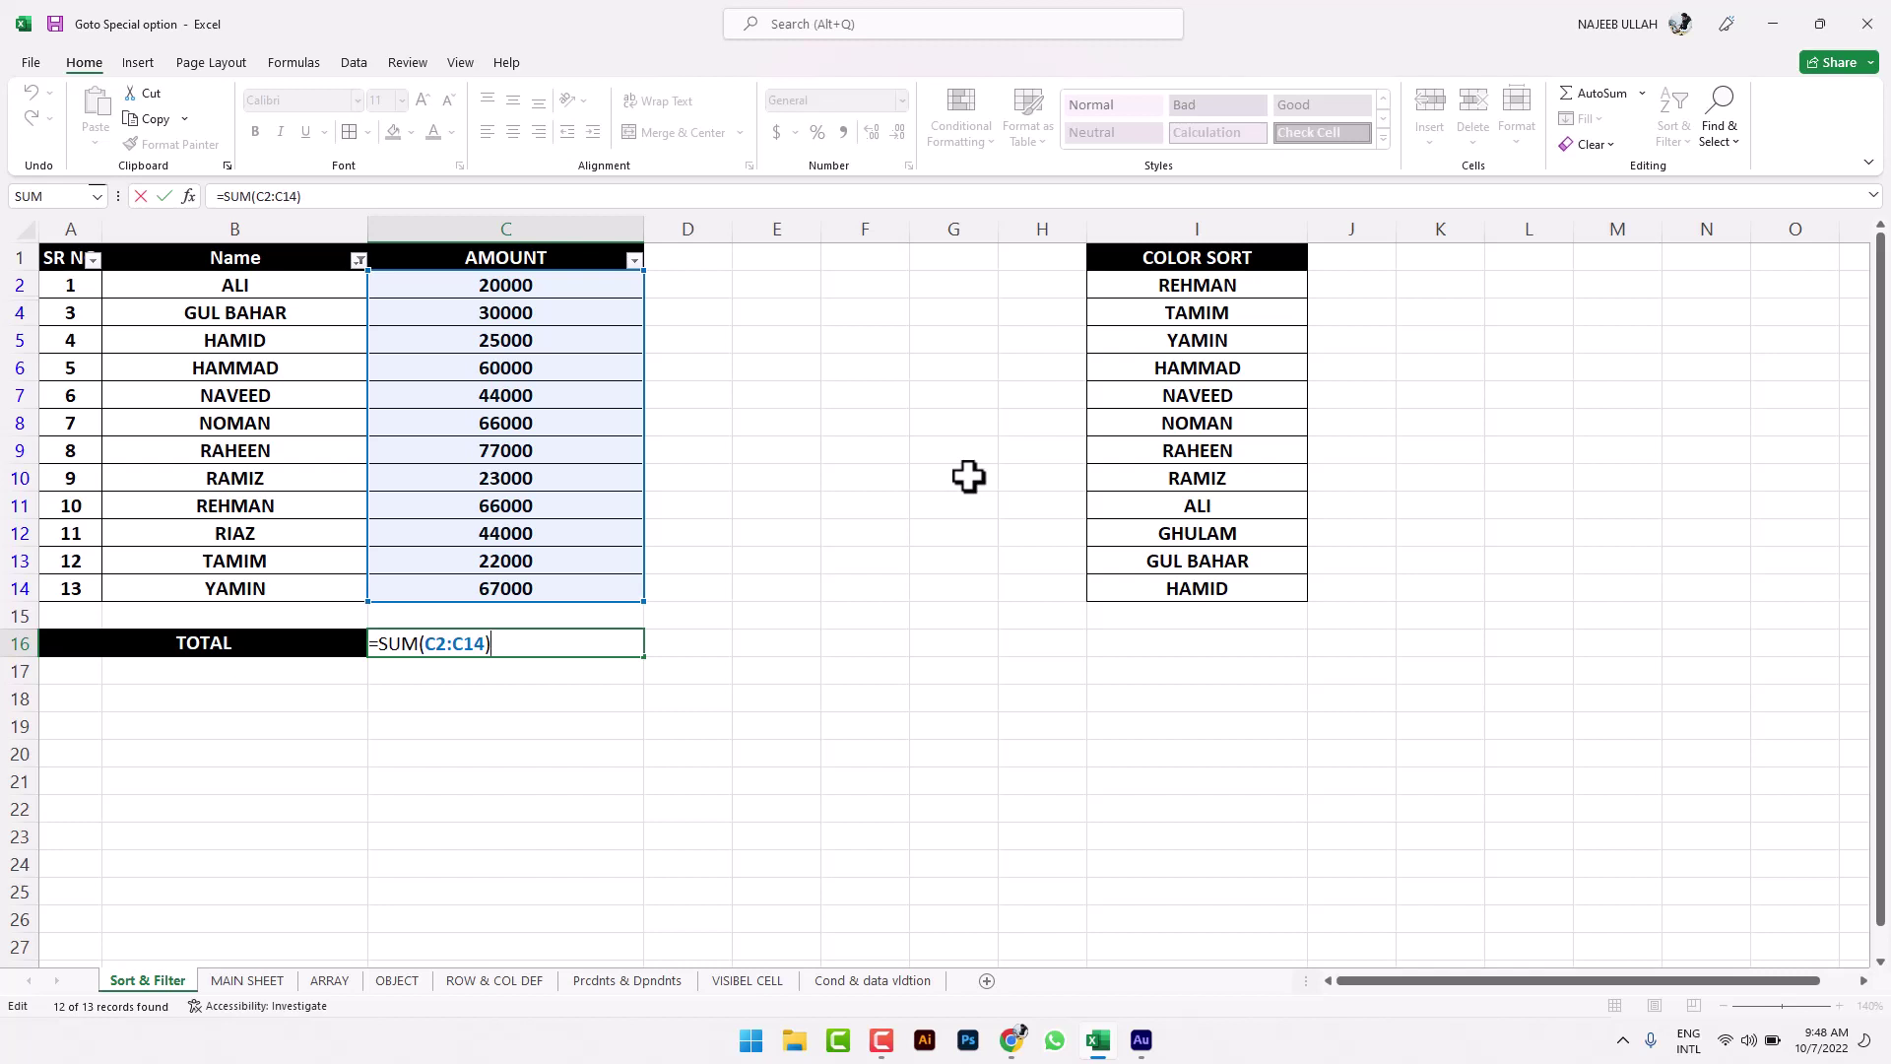
{"action": "key", "text": "BackSpace"}
{"action": "key", "text": "BackSpace"}
{"action": "key", "text": "BackSpace"}
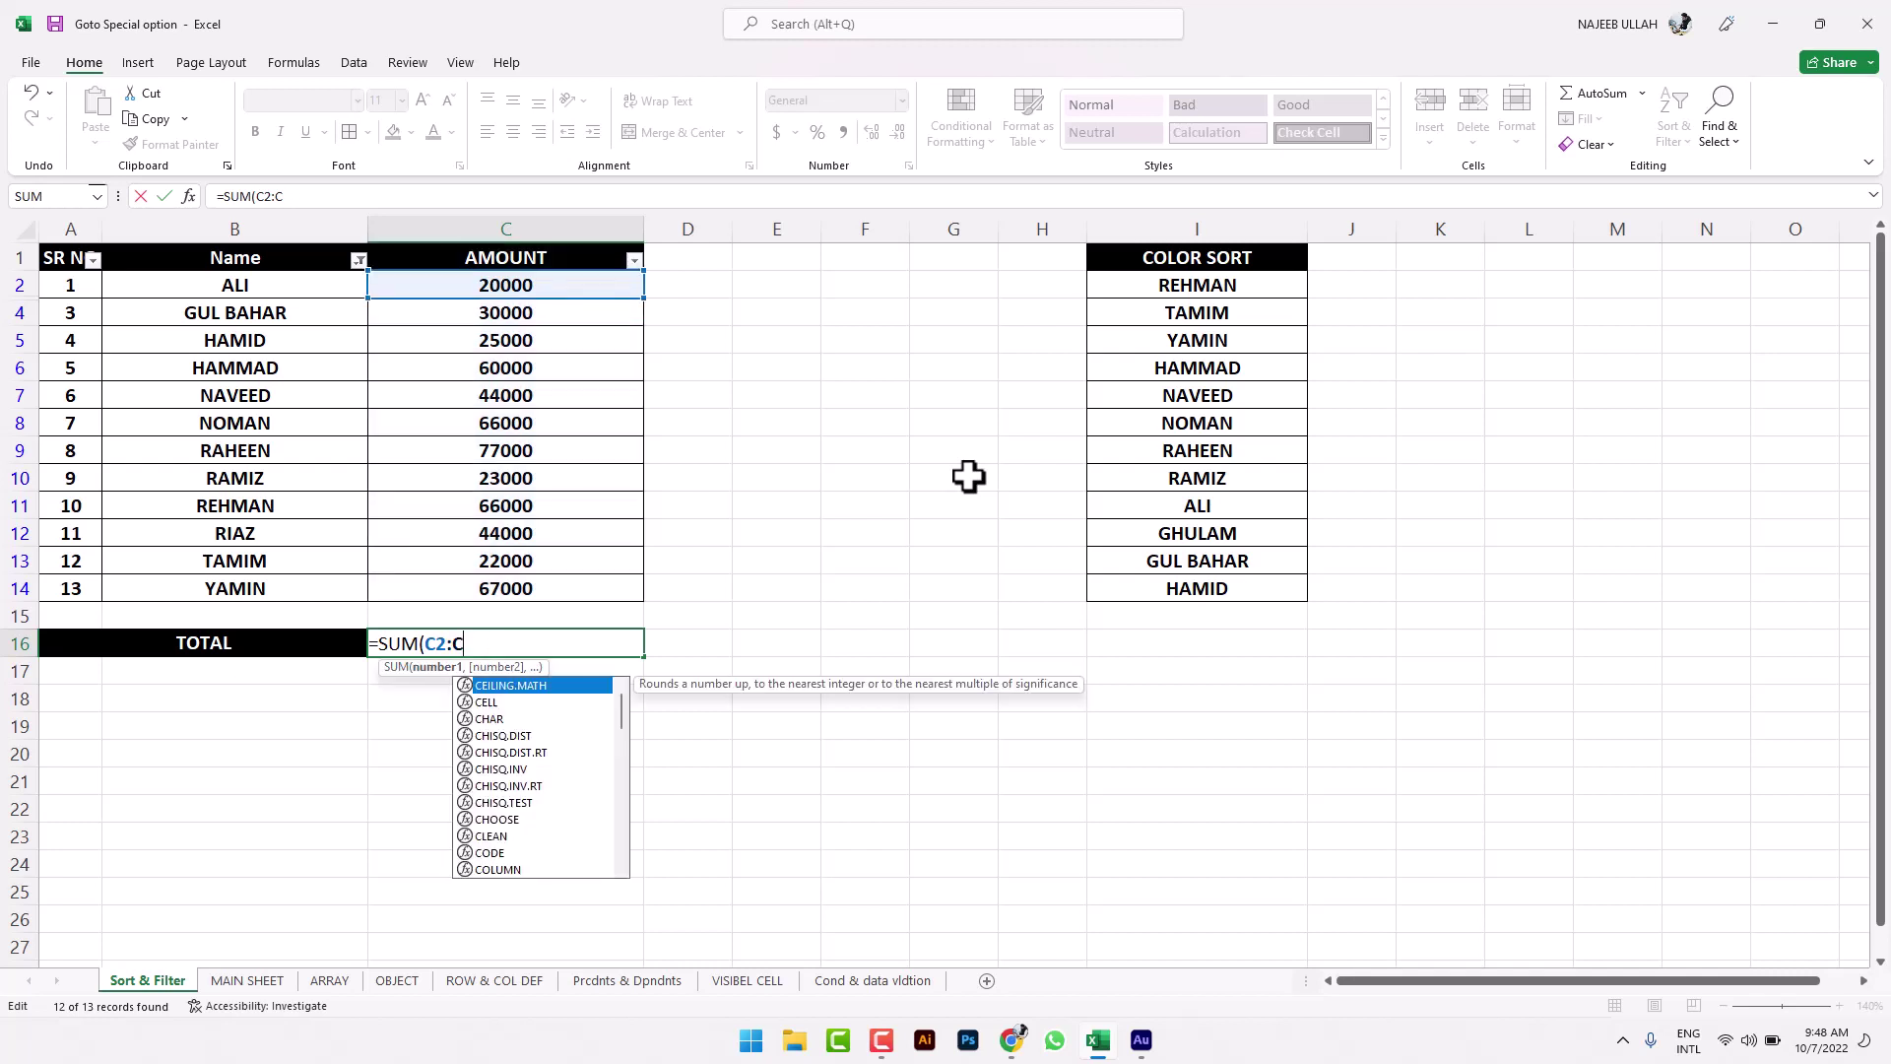
{"action": "key", "text": "BackSpace"}
{"action": "key", "text": "BackSpace"}
{"action": "key", "text": "BackSpace"}
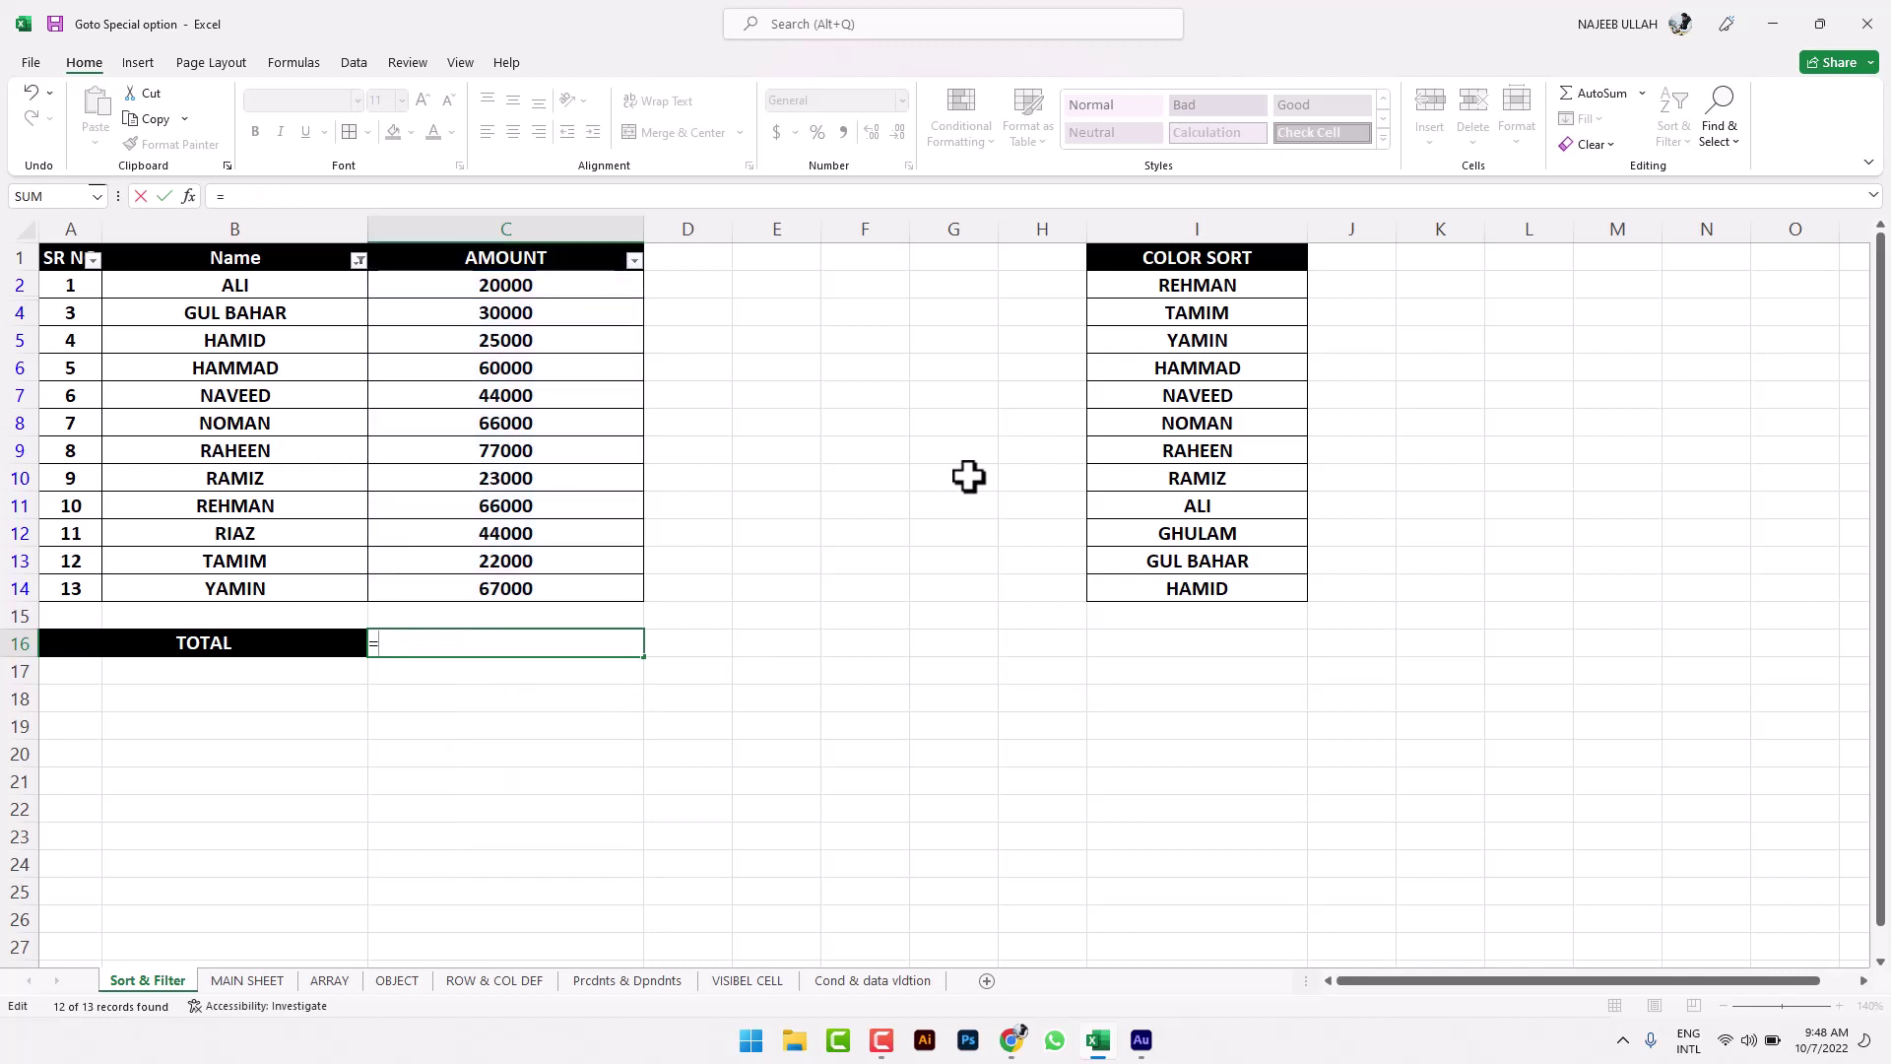
{"action": "type", "text": "SUB"}
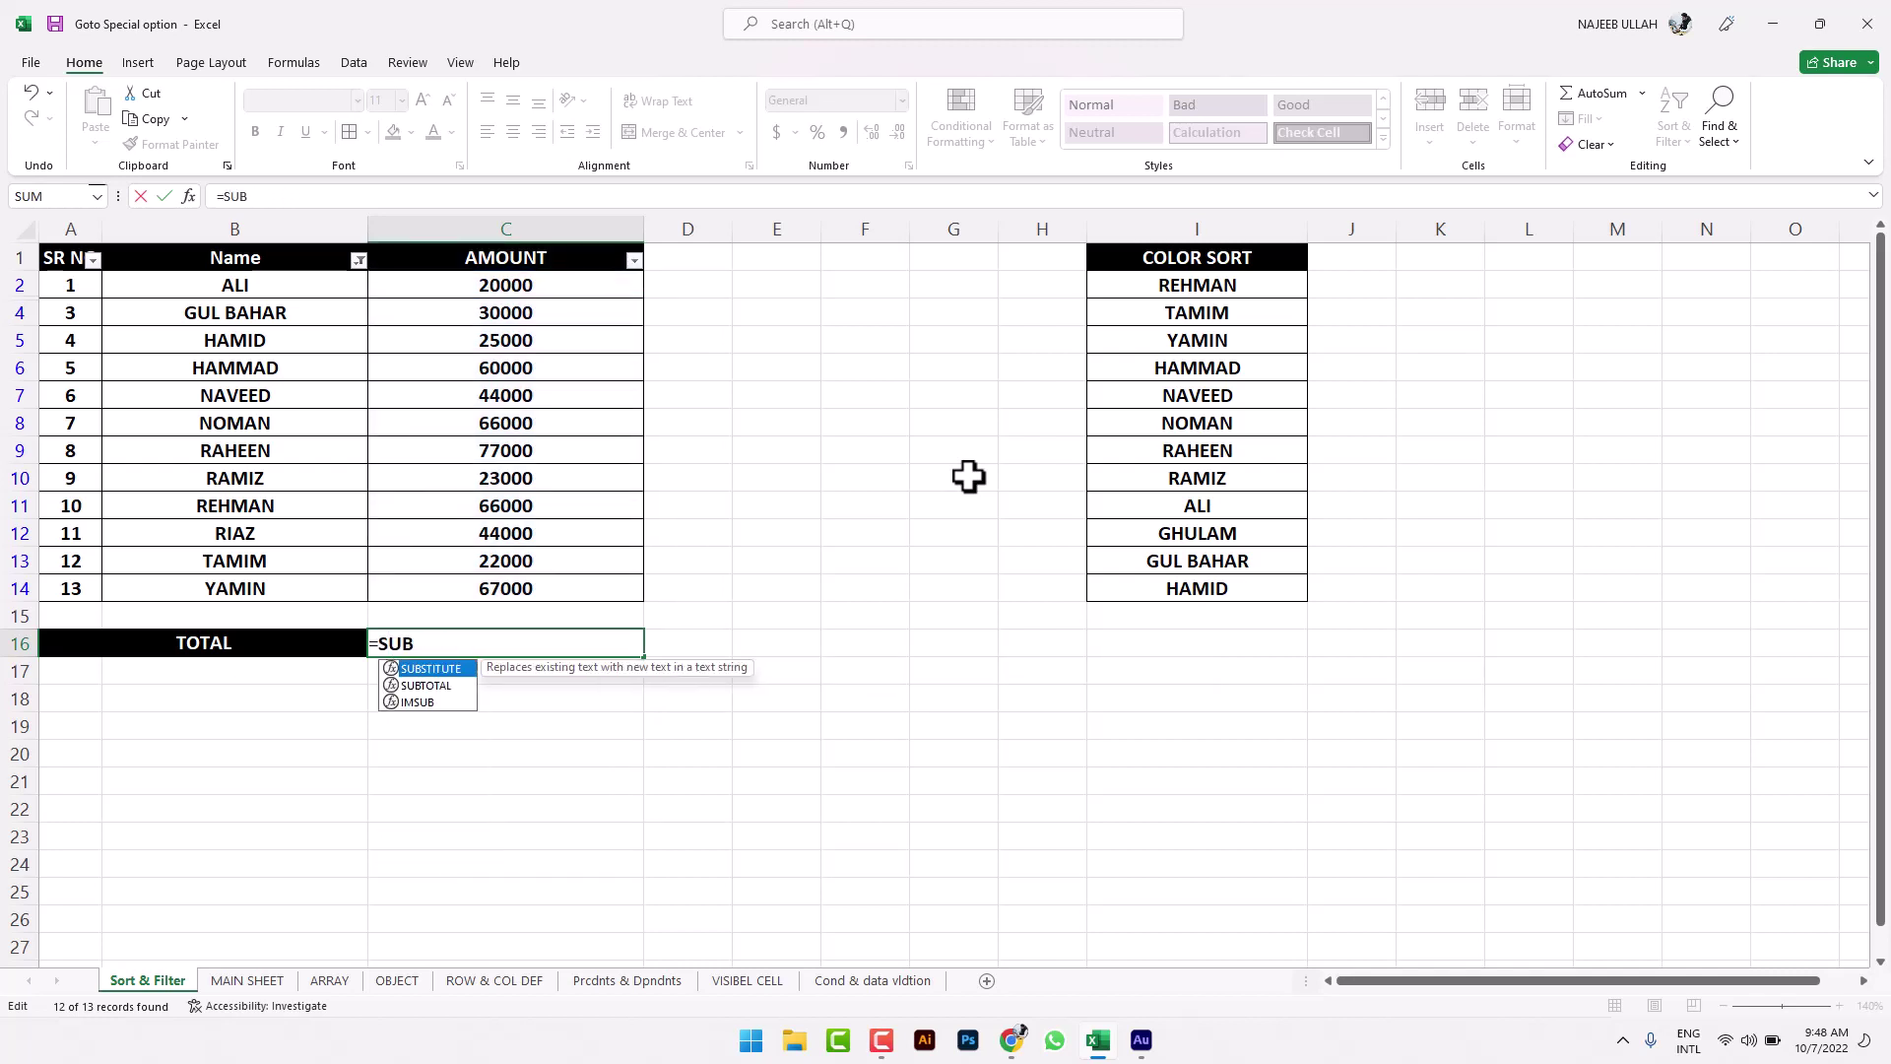
{"action": "type", "text": "TO"}
{"action": "key", "text": "Tab"}
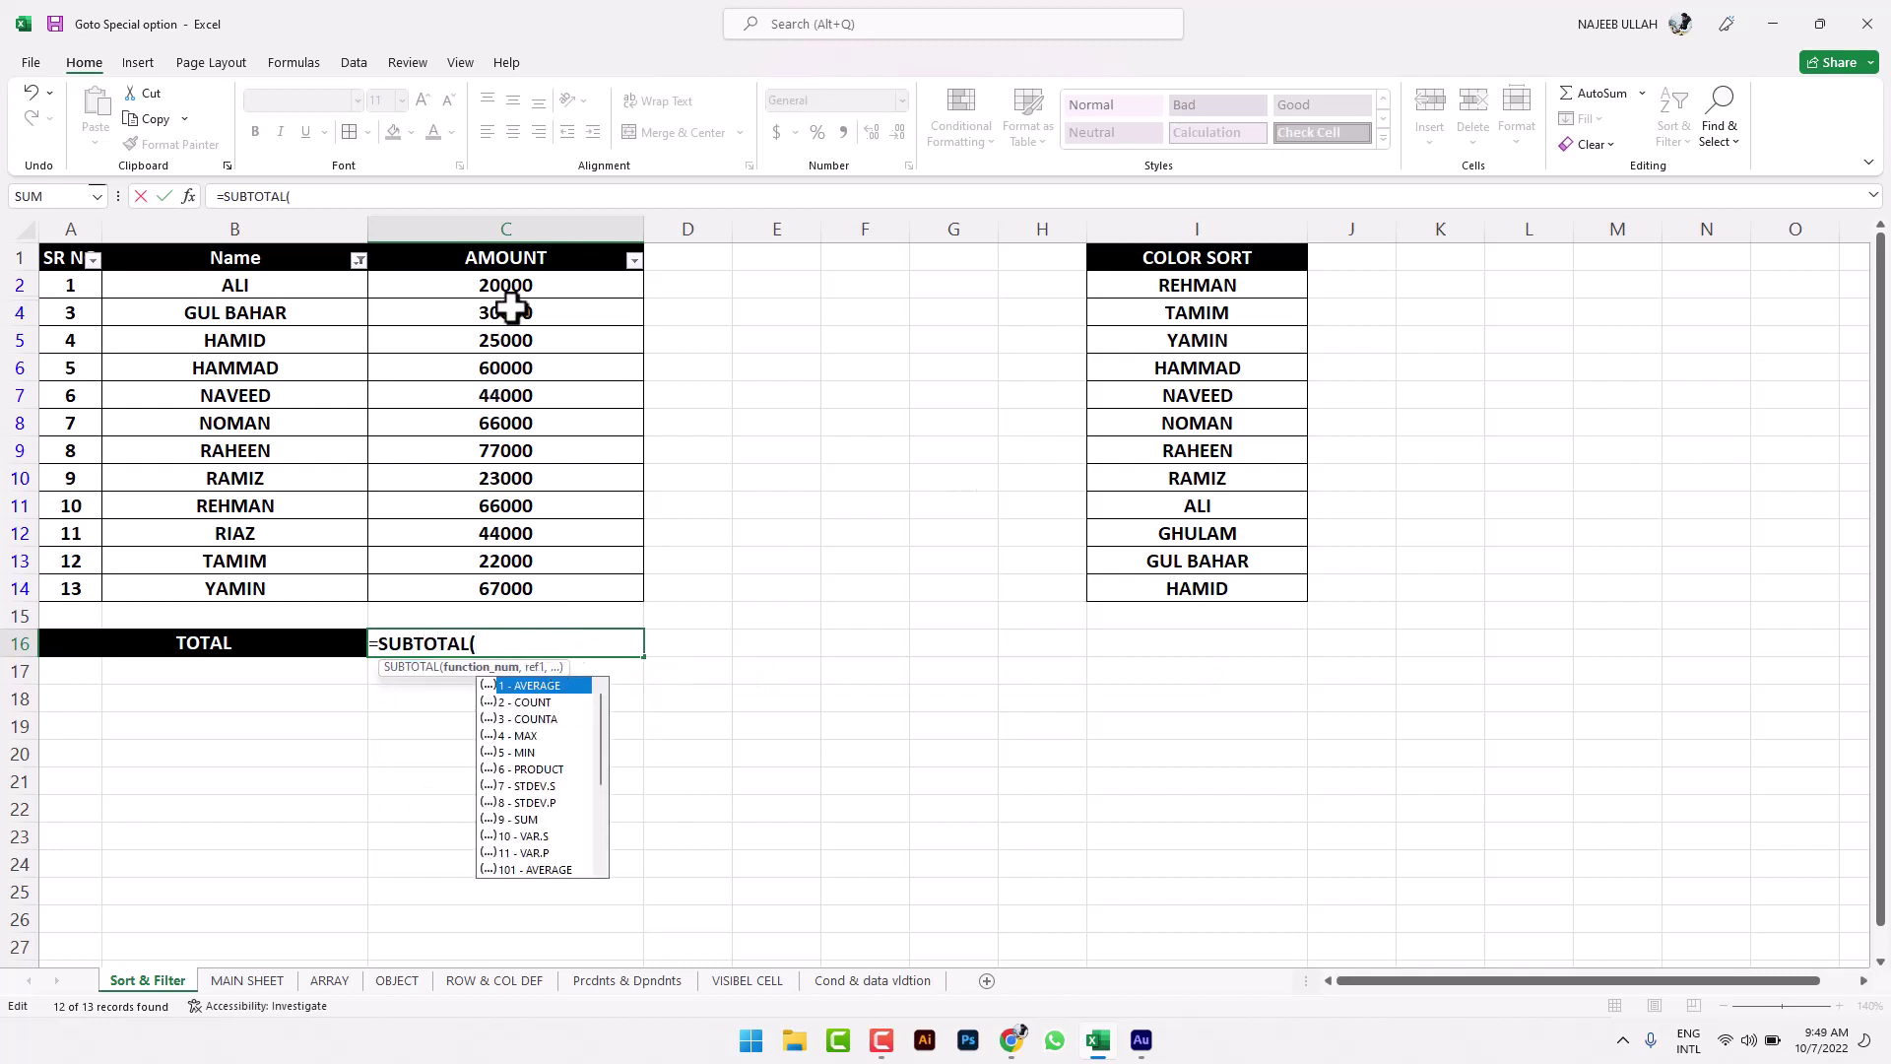
Step: Complete and commit =SUBTOTAL(9,C2:C14), so TOTAL shows 544000
{"action": "left_click_drag", "start_coordinate": [509, 287], "coordinate": [514, 597]}
{"action": "key", "text": "BackSpace"}
{"action": "key", "text": "BackSpace"}
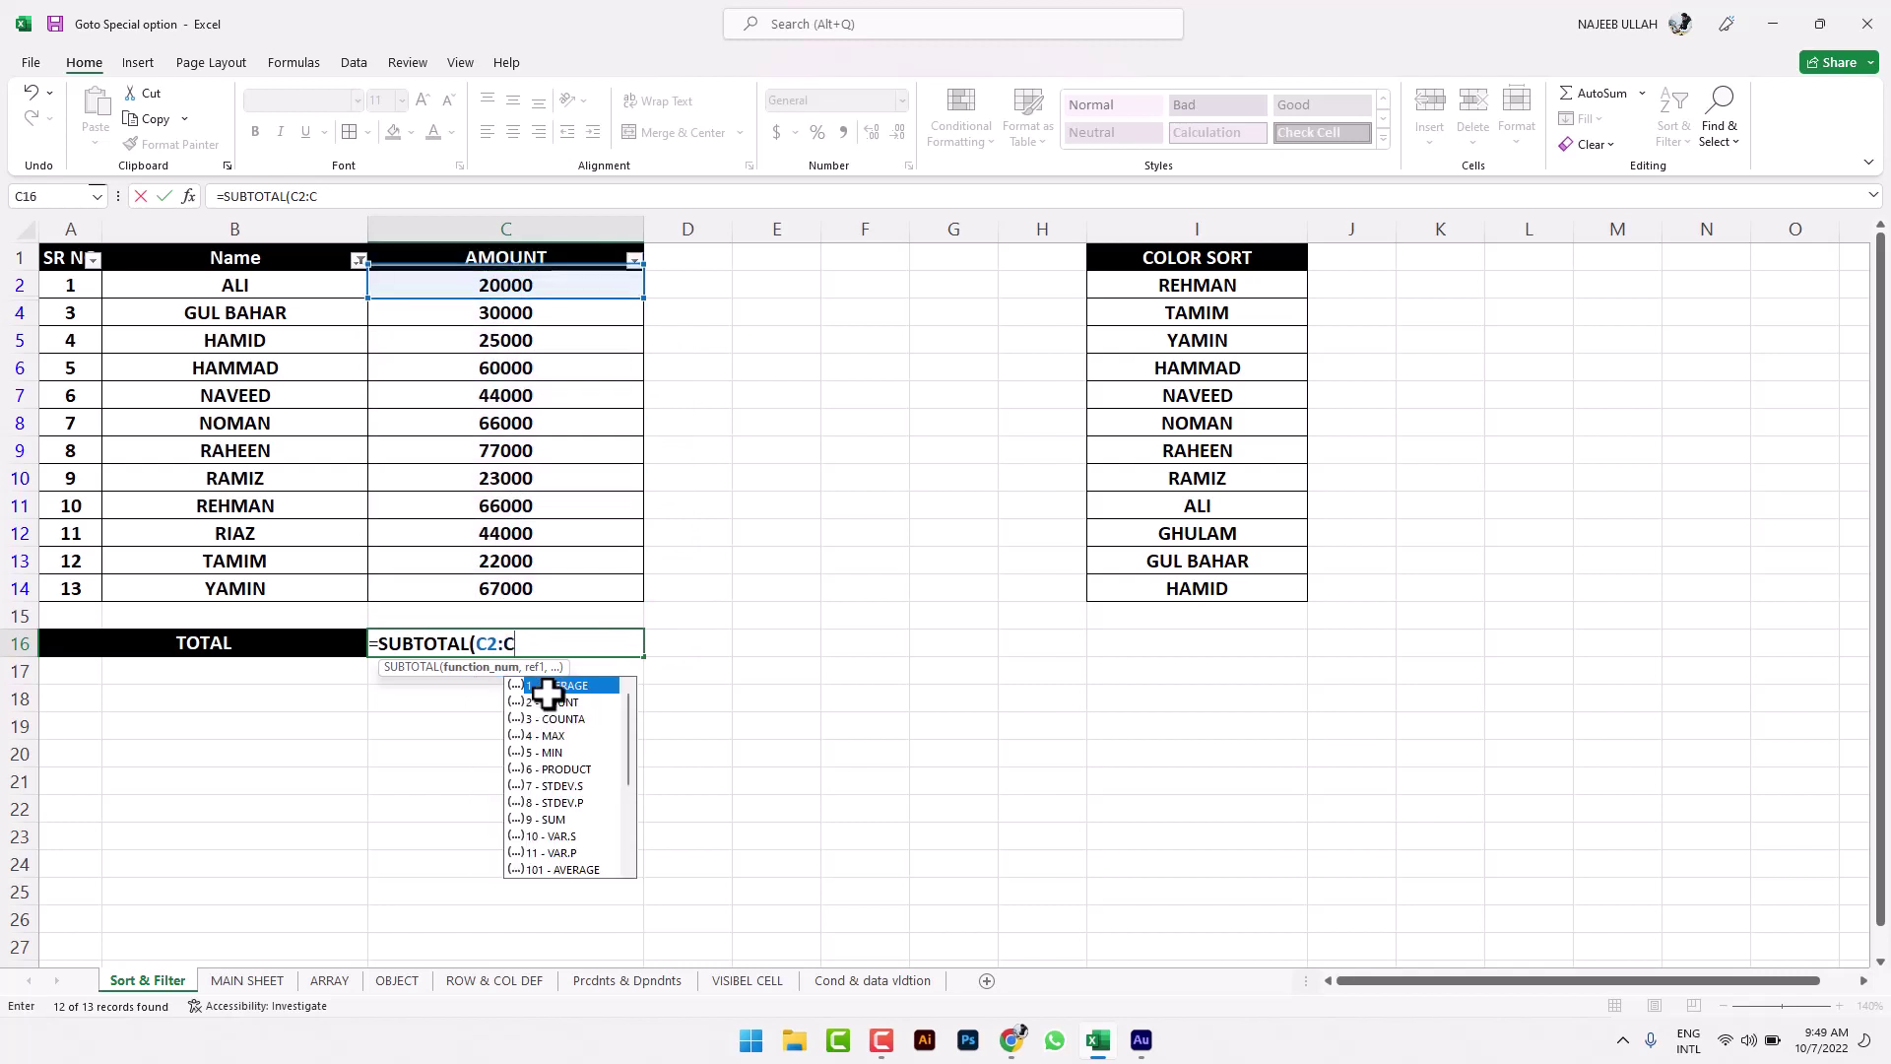
{"action": "key", "text": "BackSpace"}
{"action": "key", "text": "BackSpace"}
{"action": "key", "text": "BackSpace"}
{"action": "key", "text": "BackSpace"}
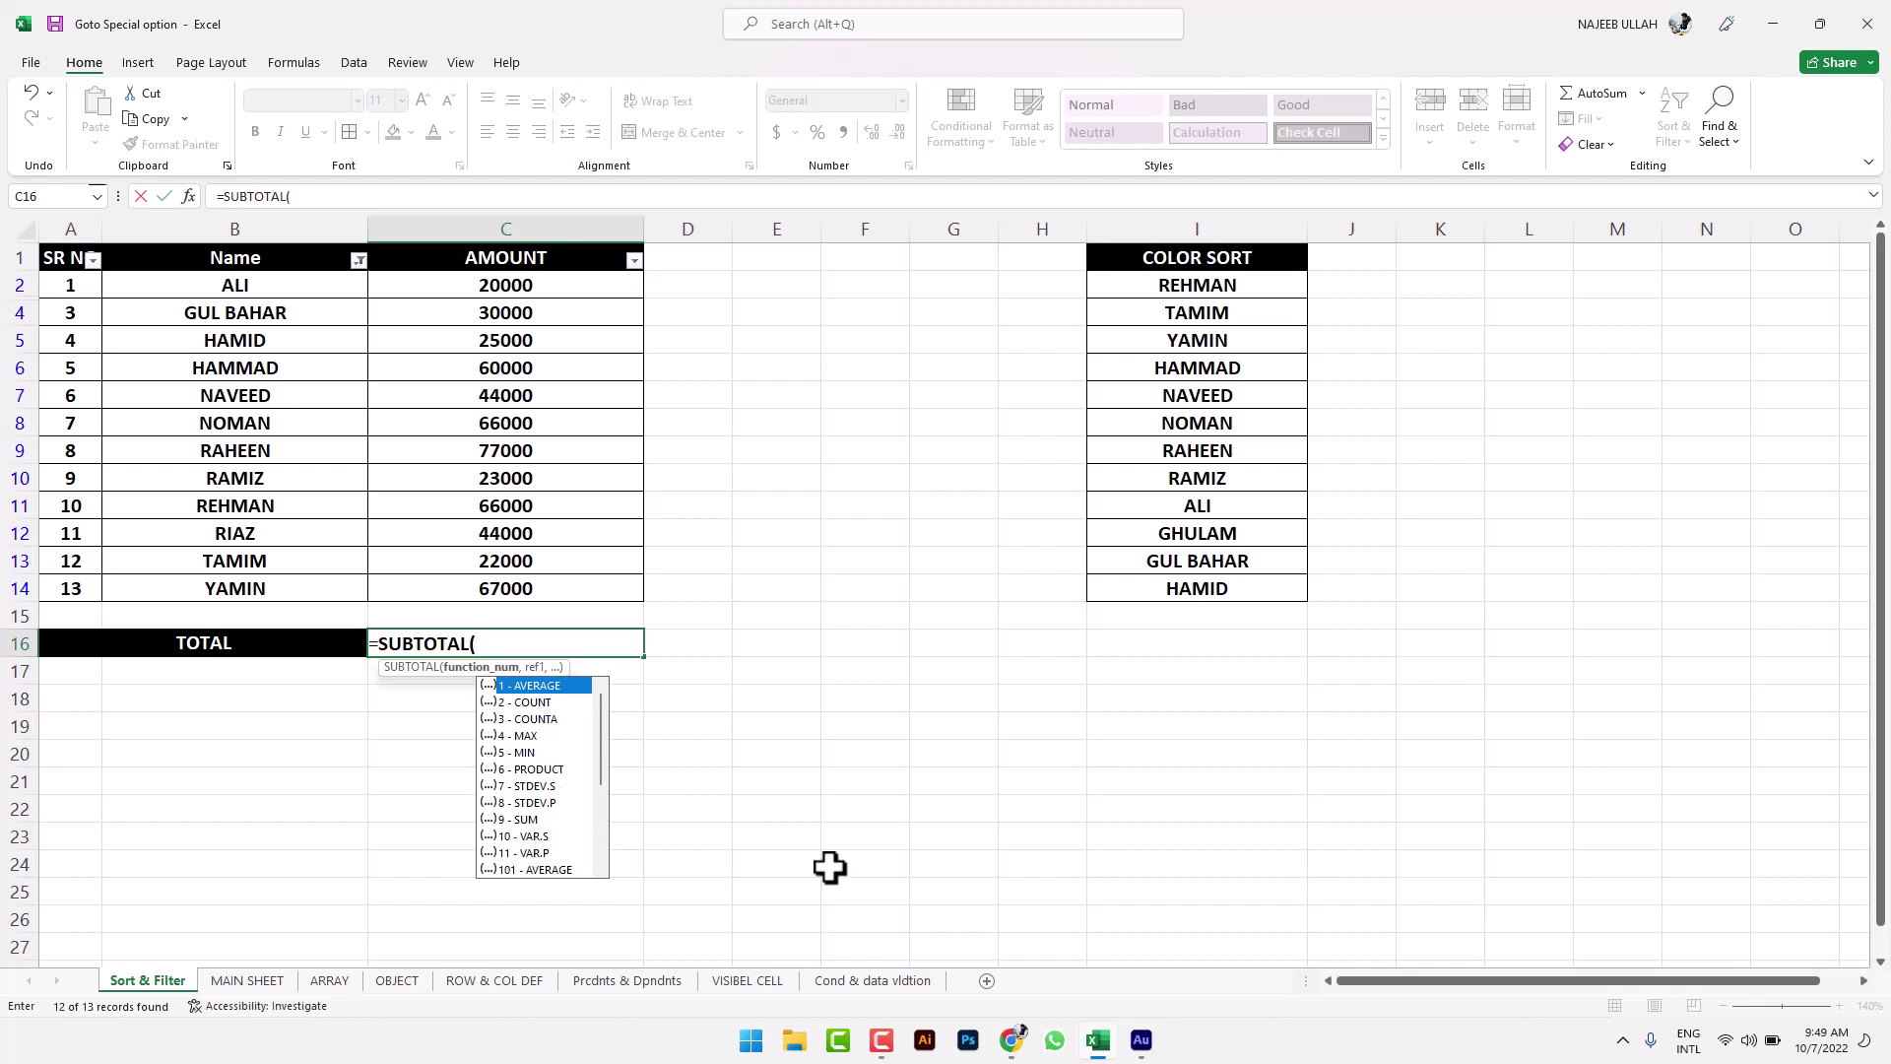
{"action": "type", "text": "9"}
{"action": "type", "text": ","}
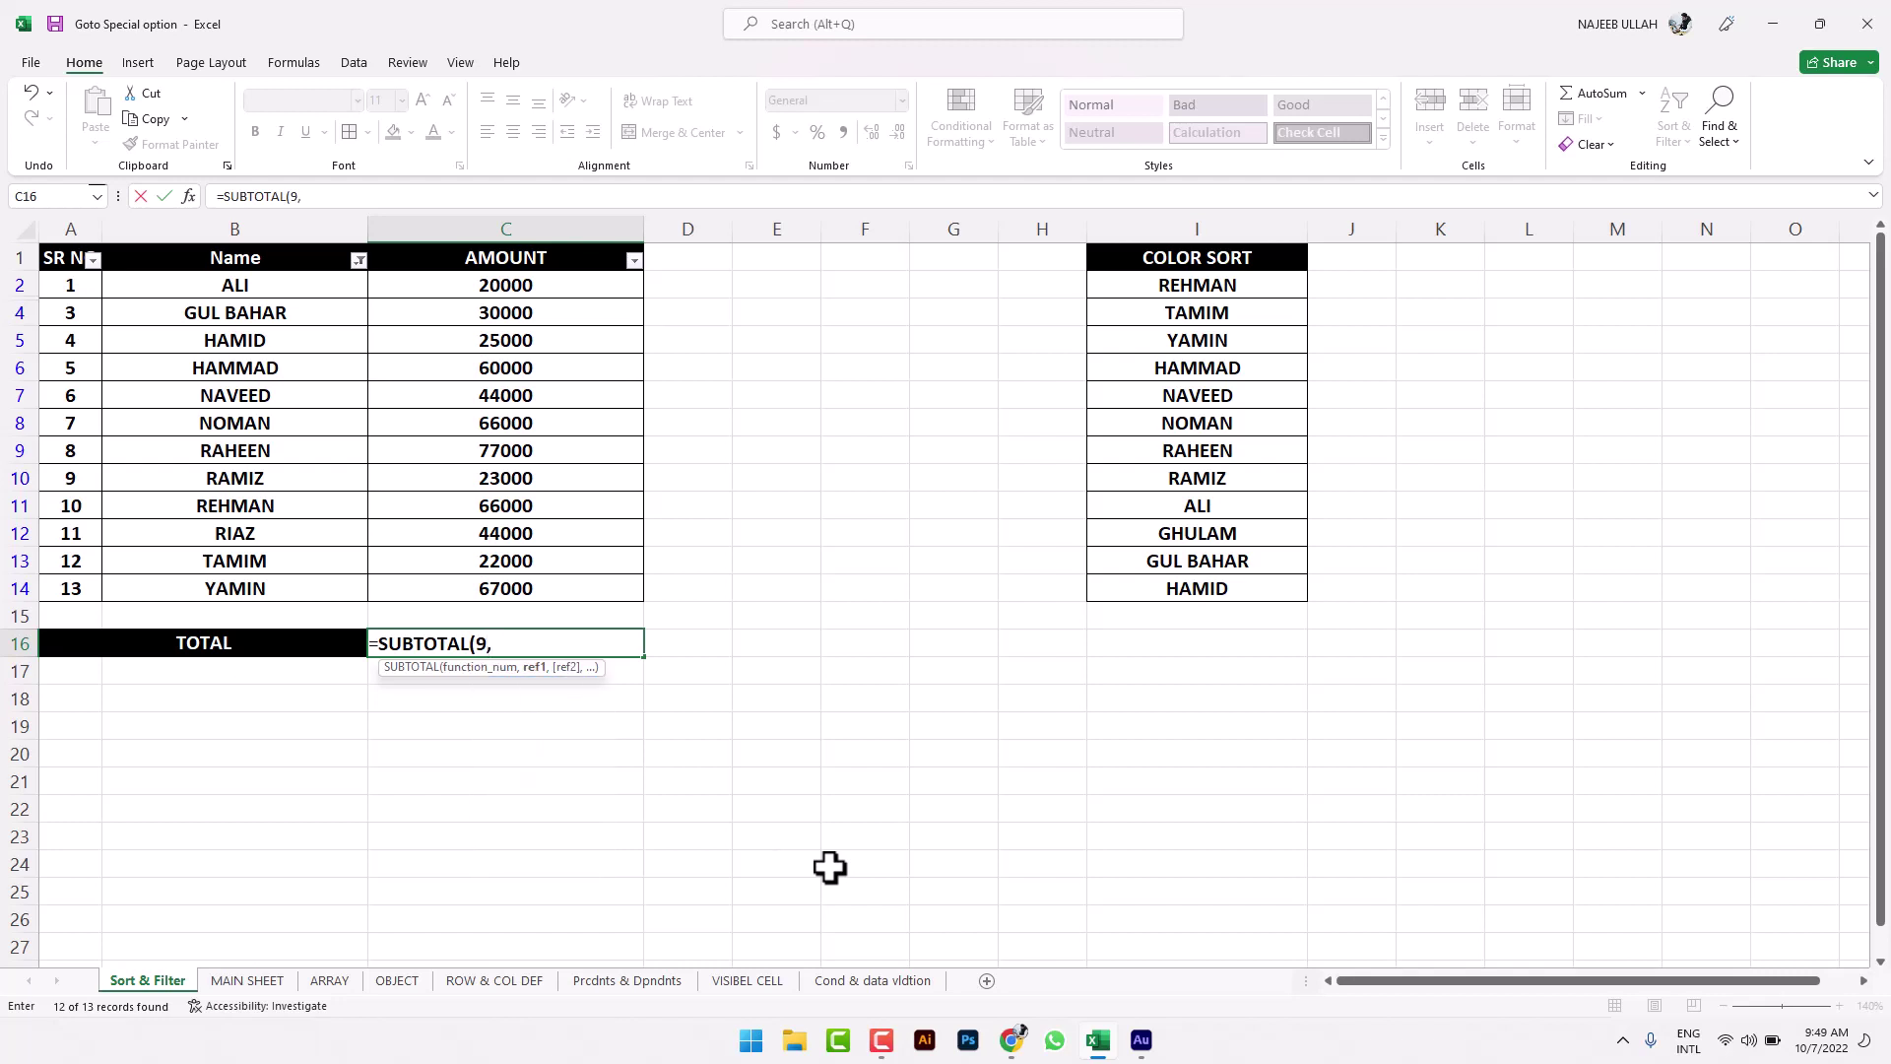
{"action": "left_click_drag", "start_coordinate": [541, 281], "coordinate": [579, 595]}
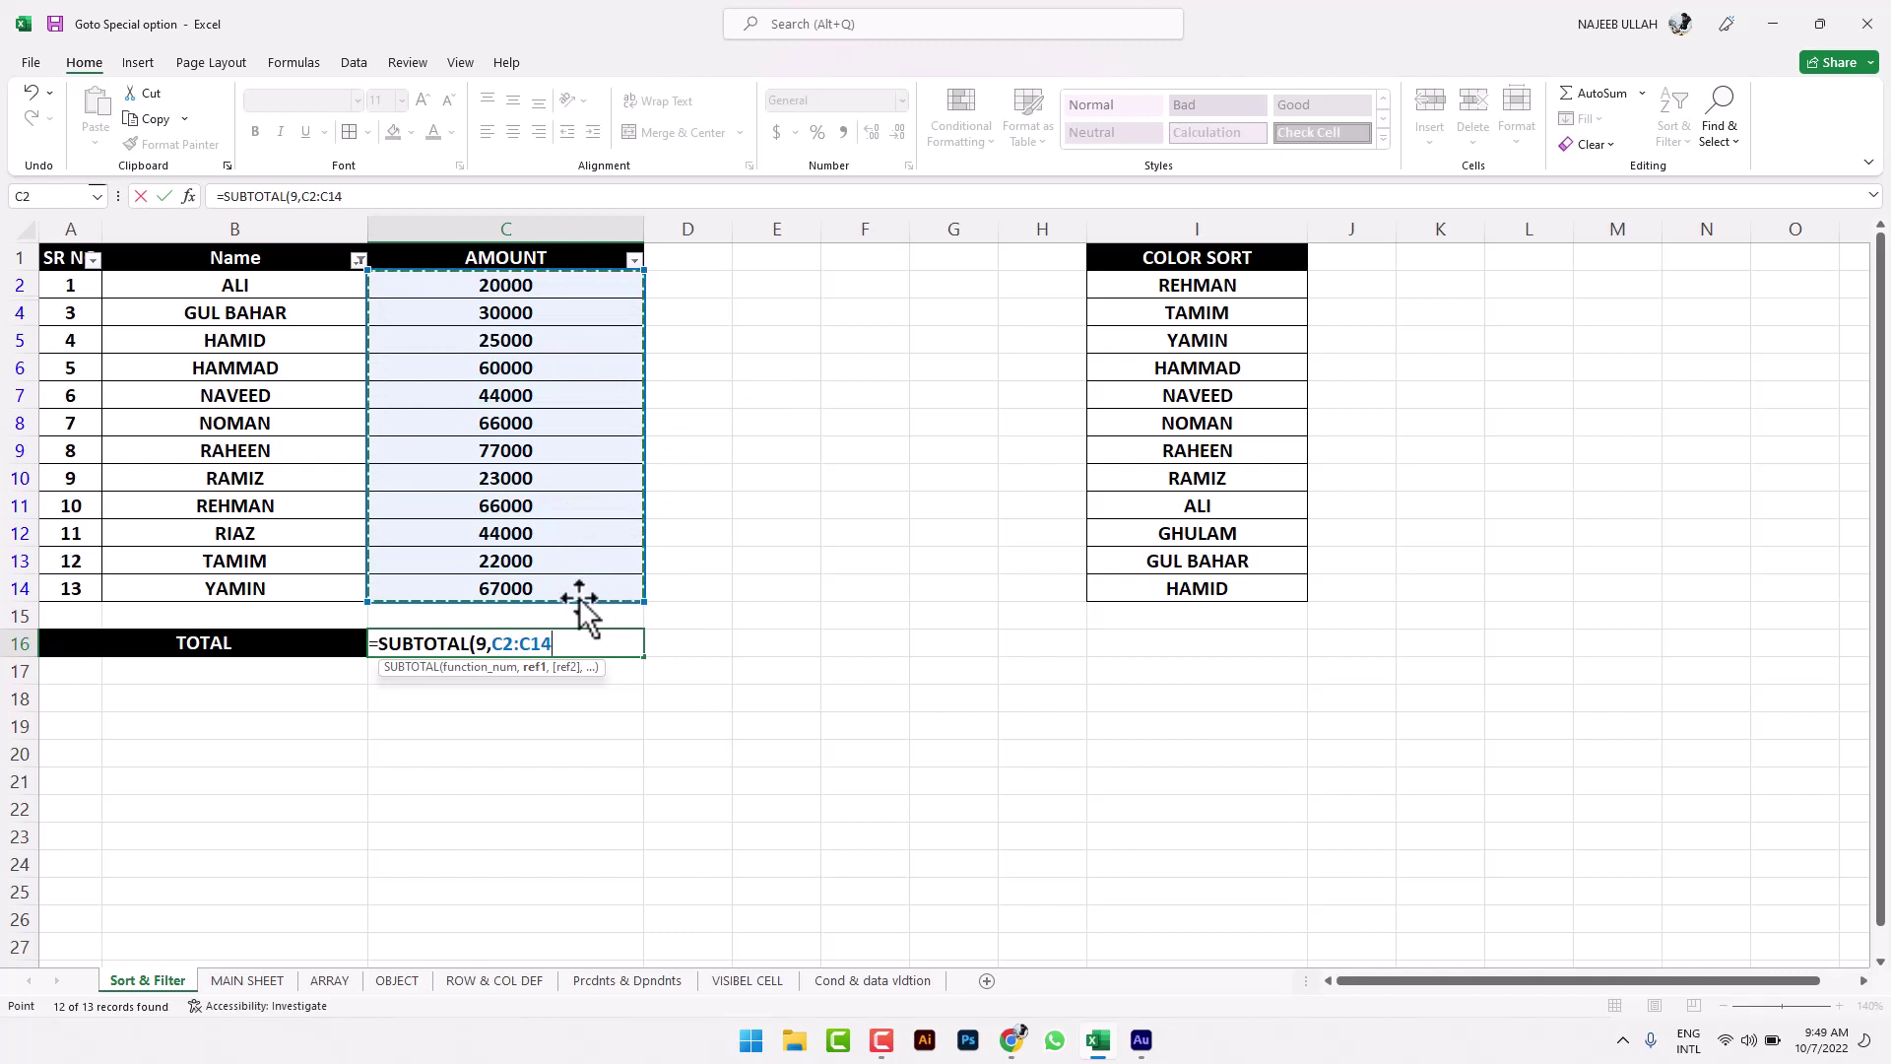
{"action": "type", "text": ")"}
{"action": "key", "text": "Return"}
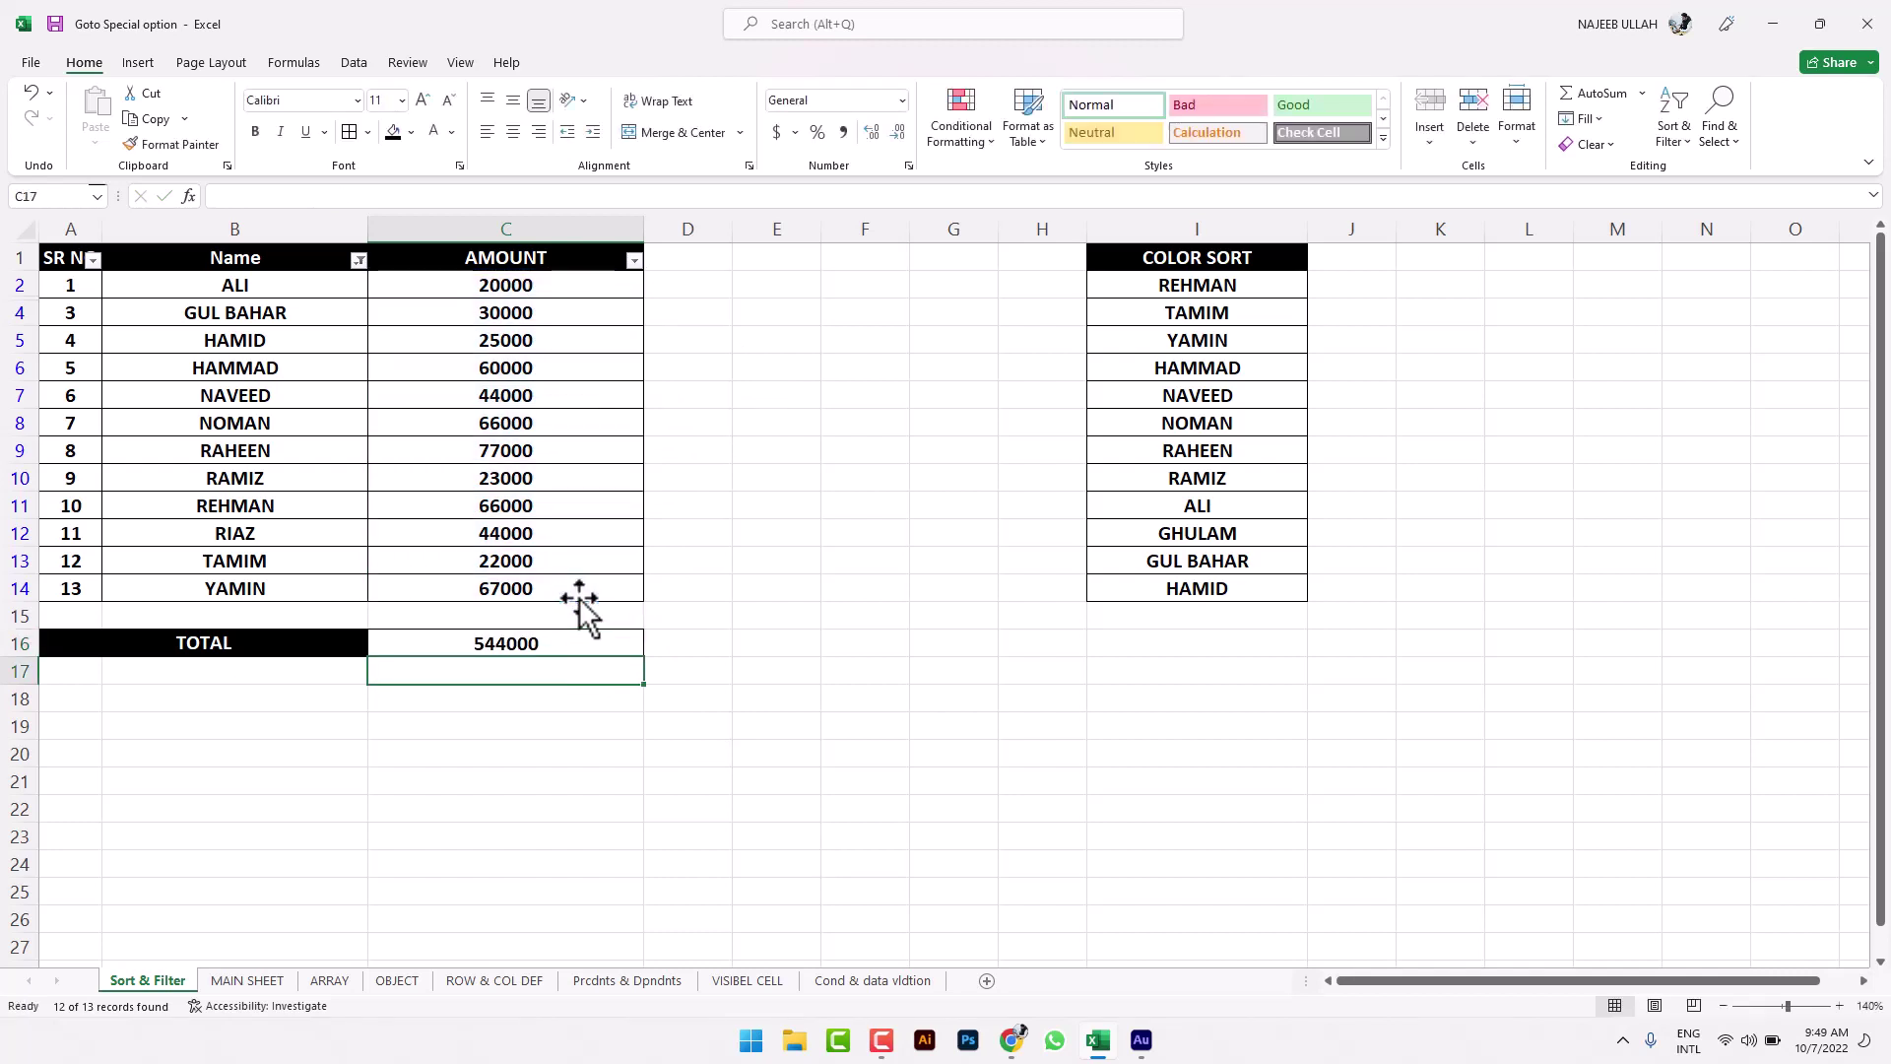
Step: Show GHULAM again, then filter out GHULAM, GUL BAHAR and HAMID, leaving 10 names
{"action": "left_click", "coordinate": [359, 260]}
{"action": "left_click", "coordinate": [177, 530]}
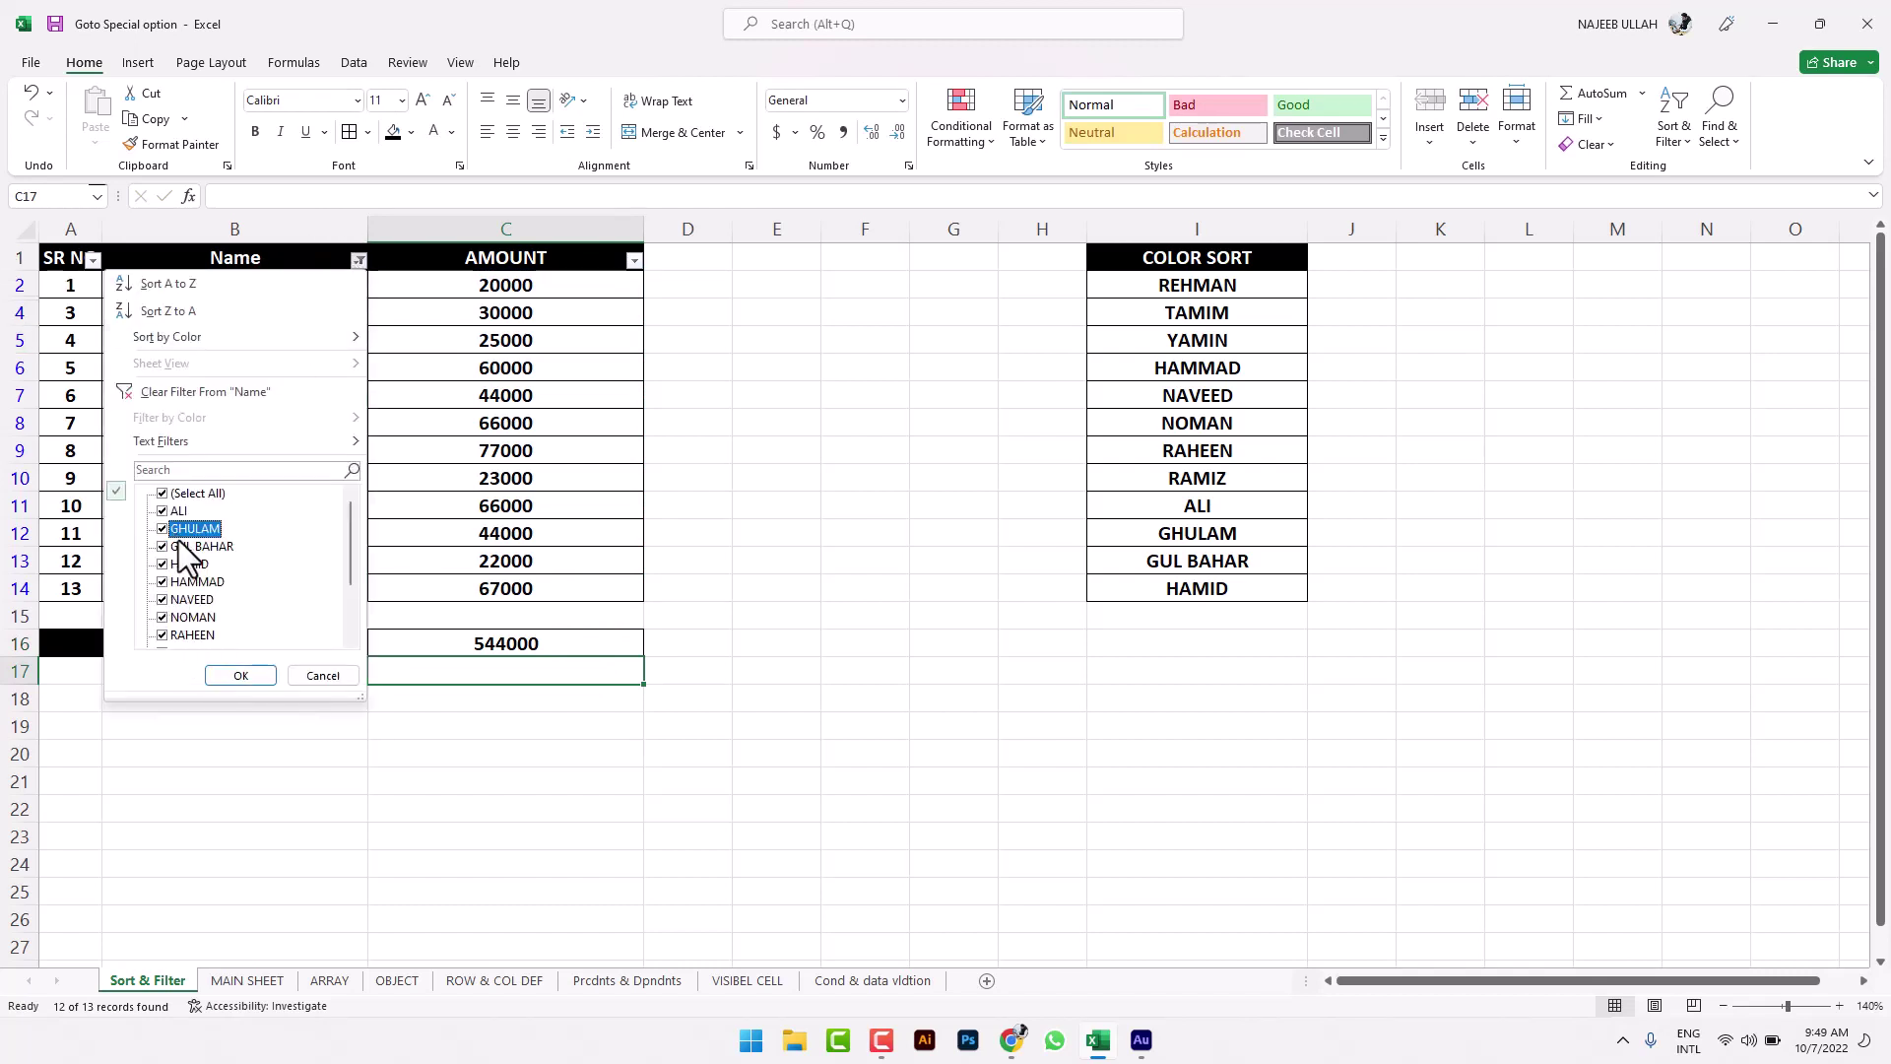
{"action": "left_click", "coordinate": [229, 677]}
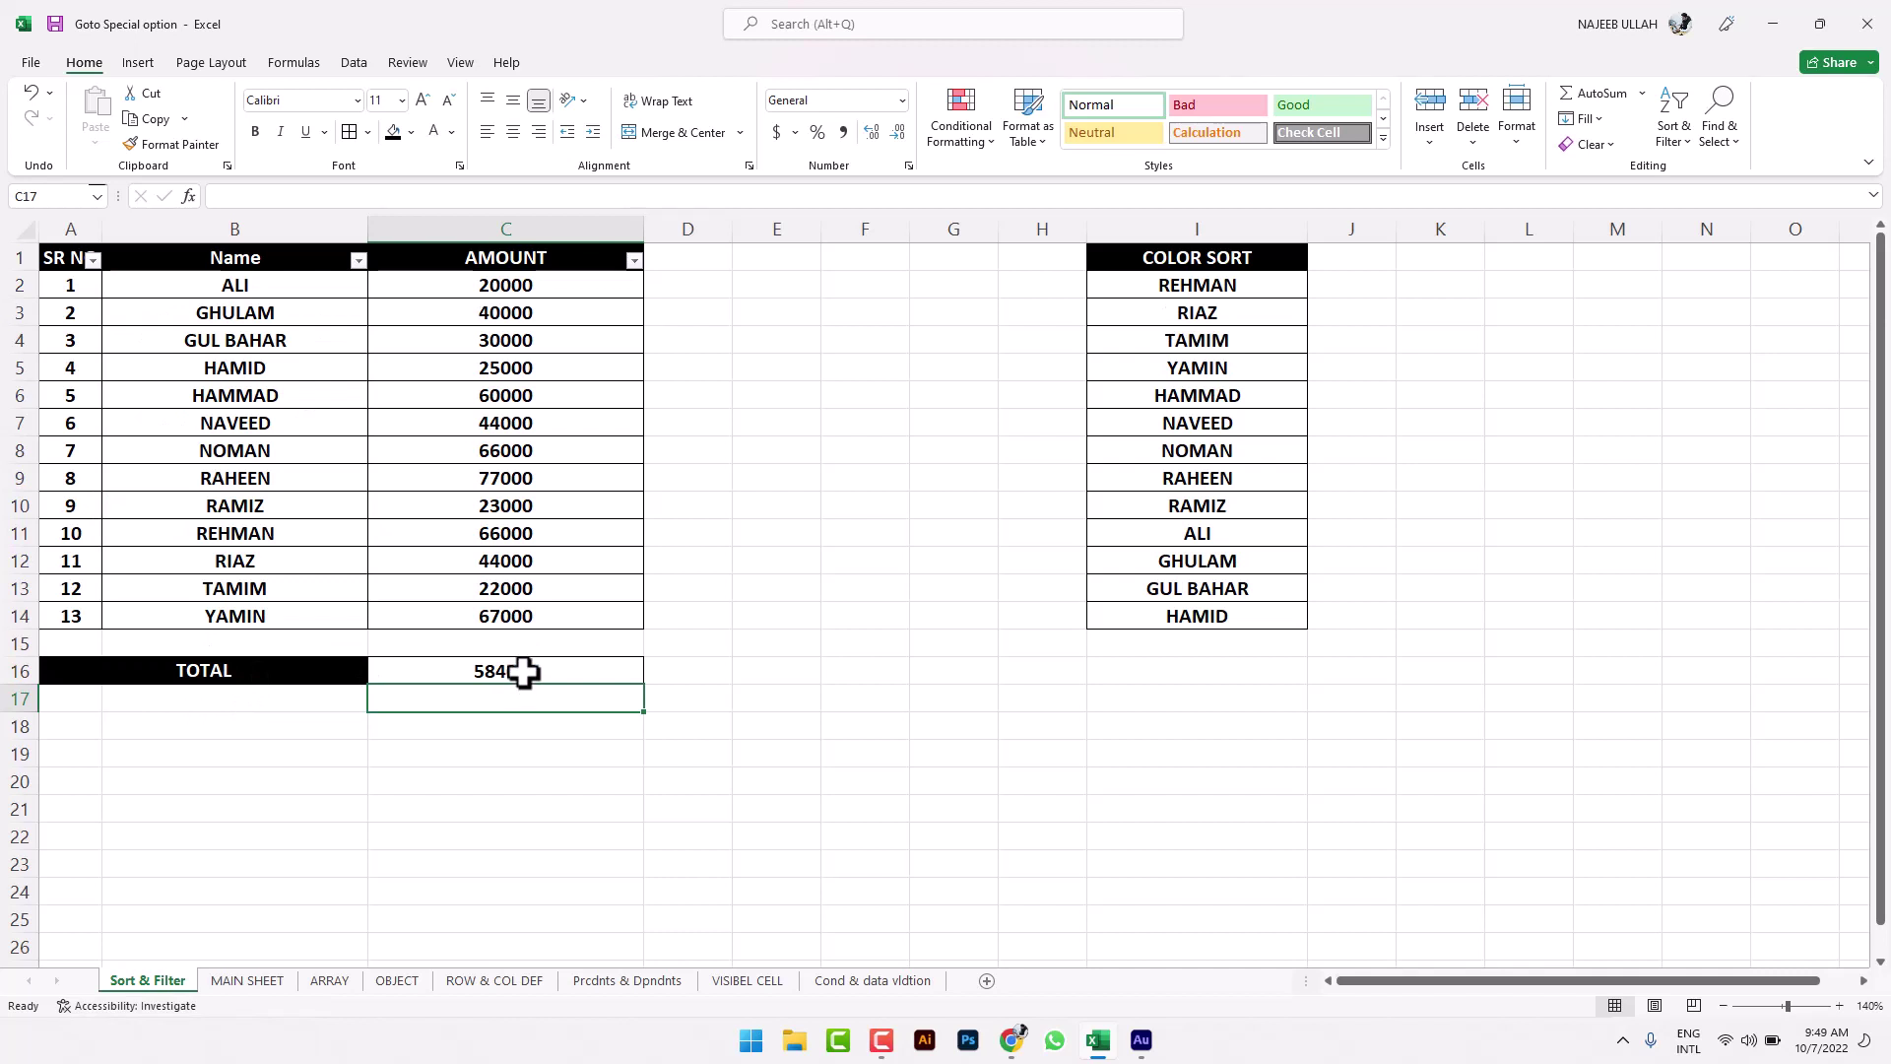
{"action": "left_click", "coordinate": [359, 260]}
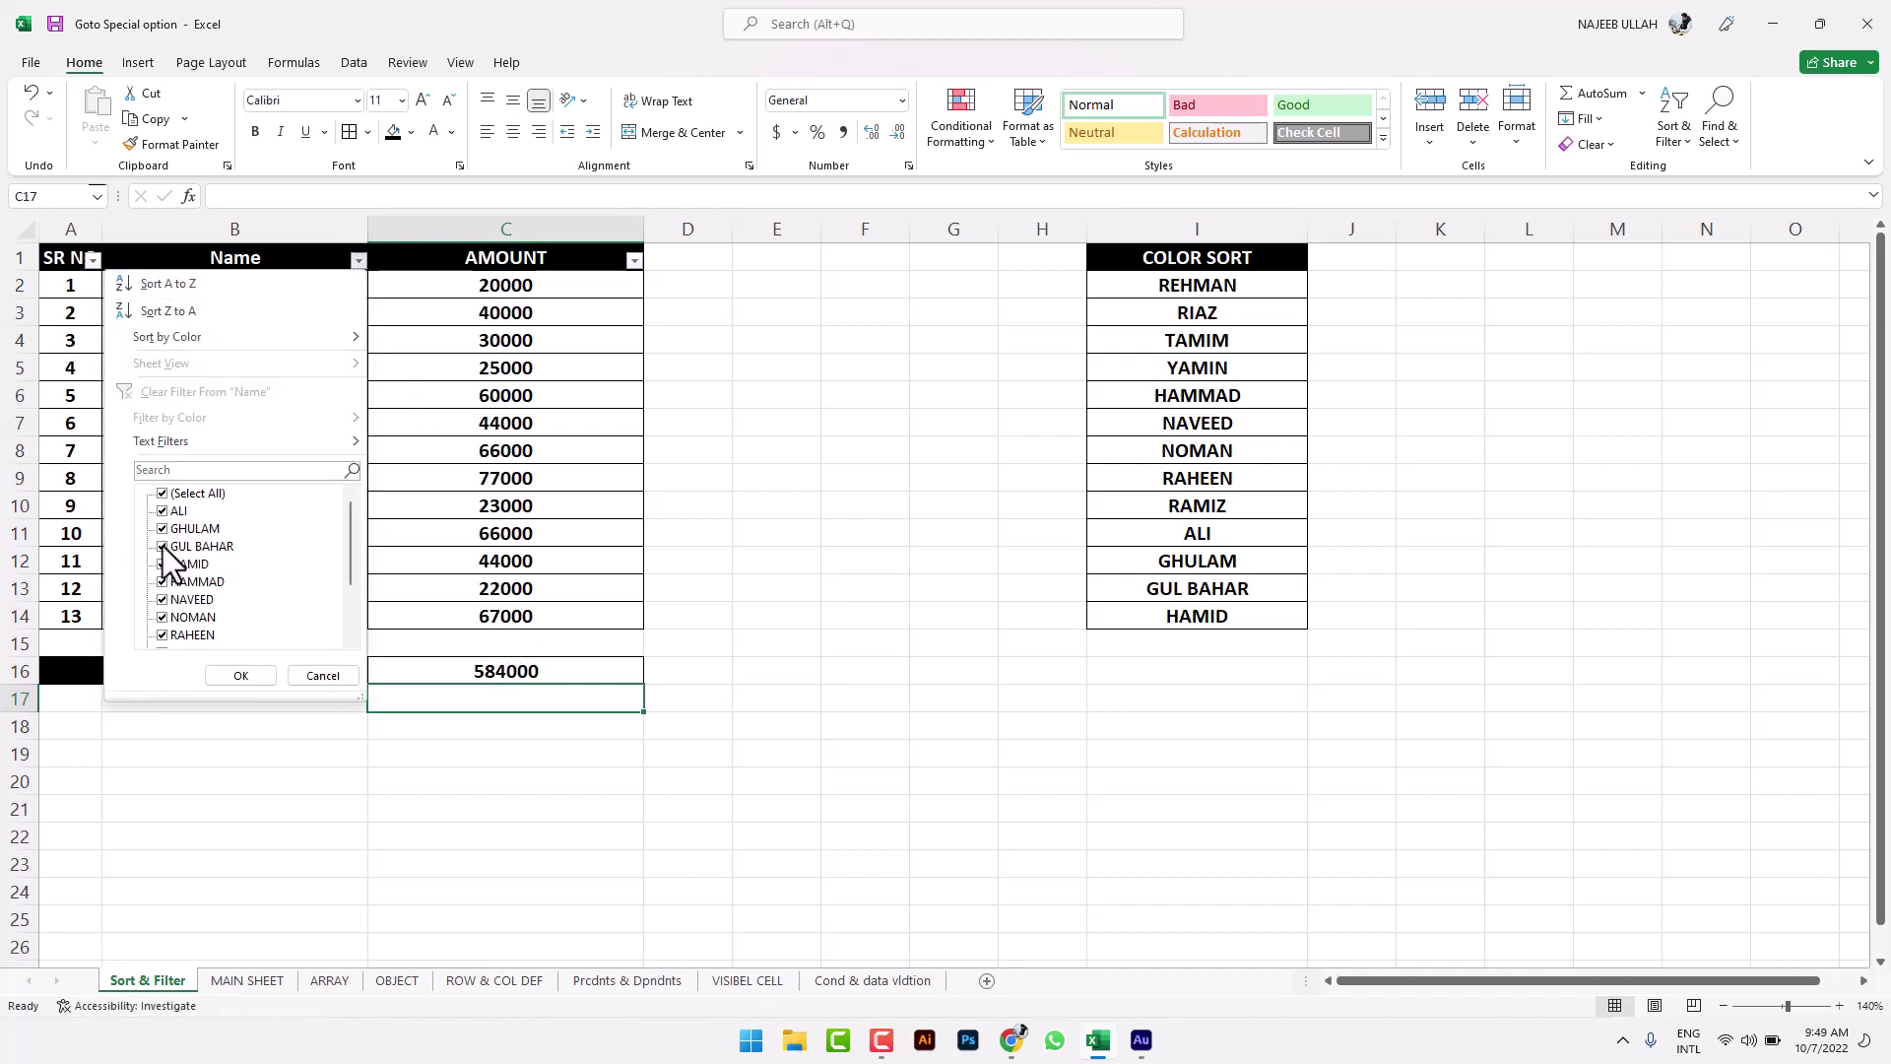
{"action": "left_click", "coordinate": [162, 530]}
{"action": "left_click", "coordinate": [234, 675]}
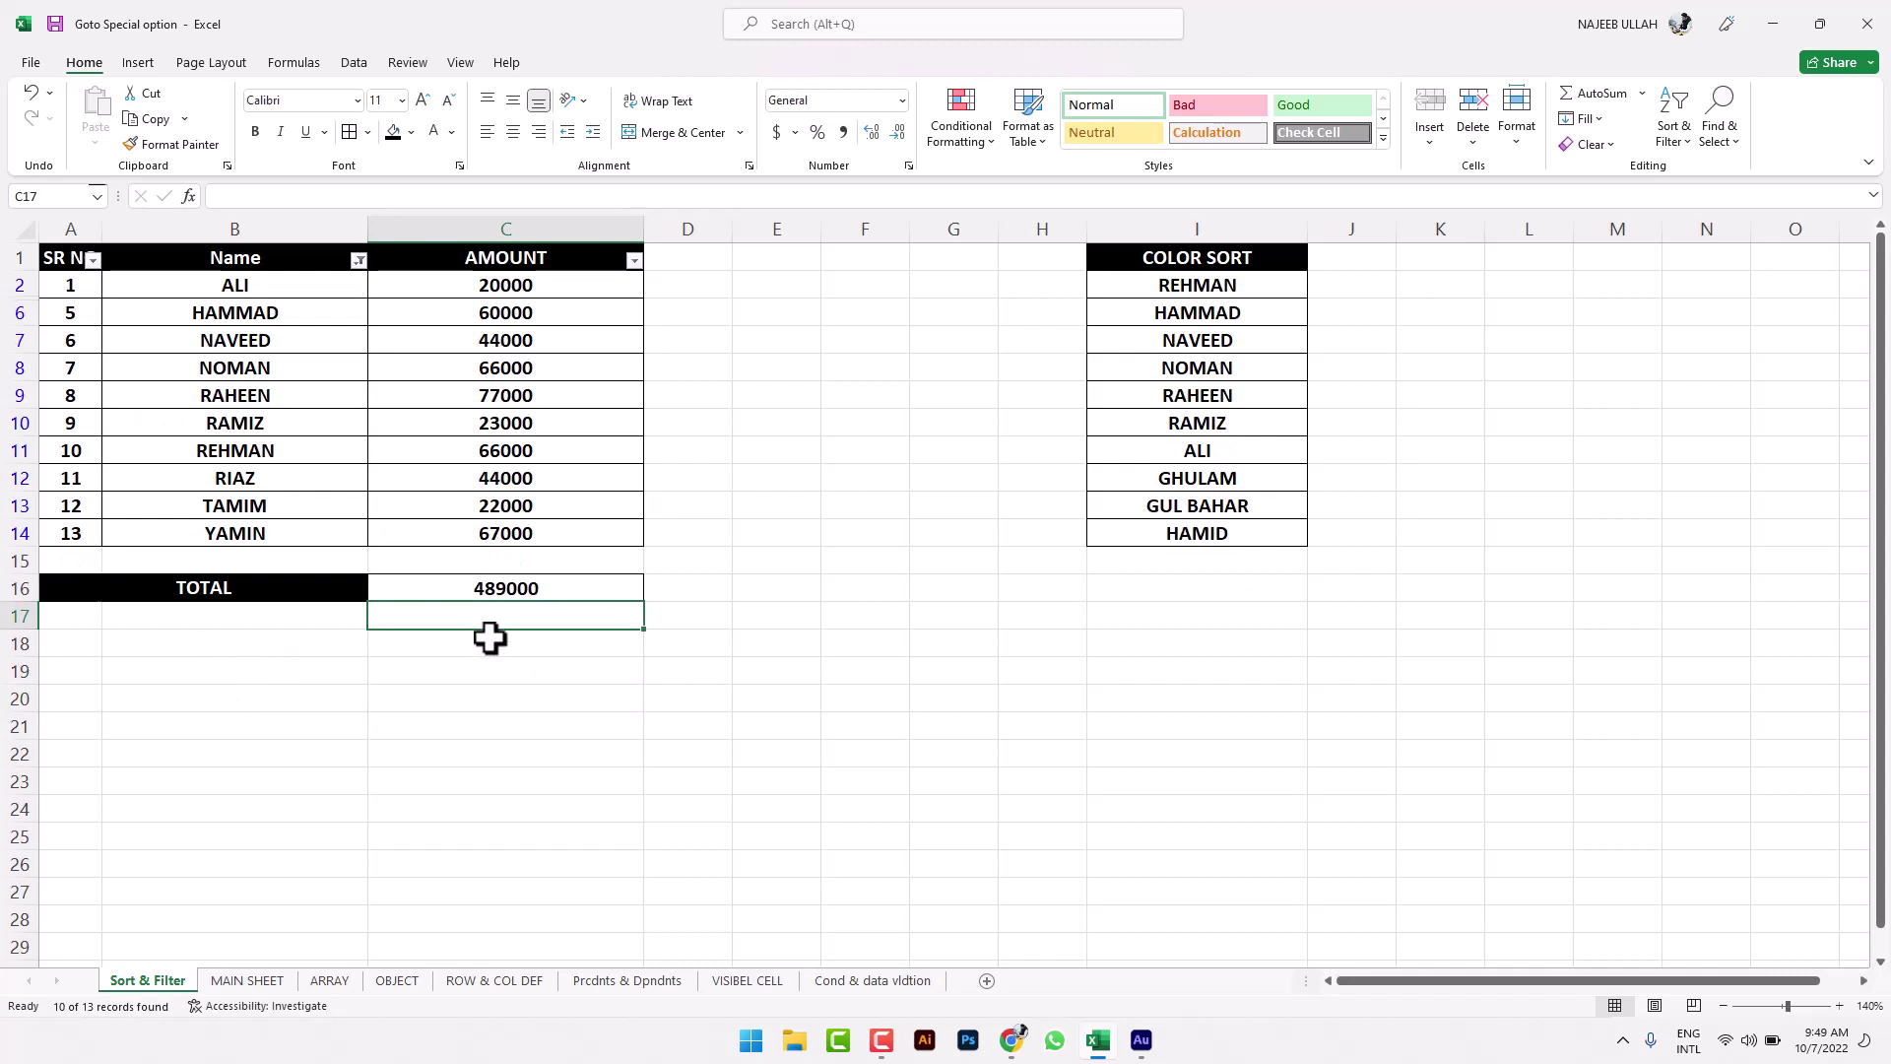
Step: Re-include the hidden names so all 13 rows show and TOTAL reads 584000
{"action": "left_click", "coordinate": [358, 260]}
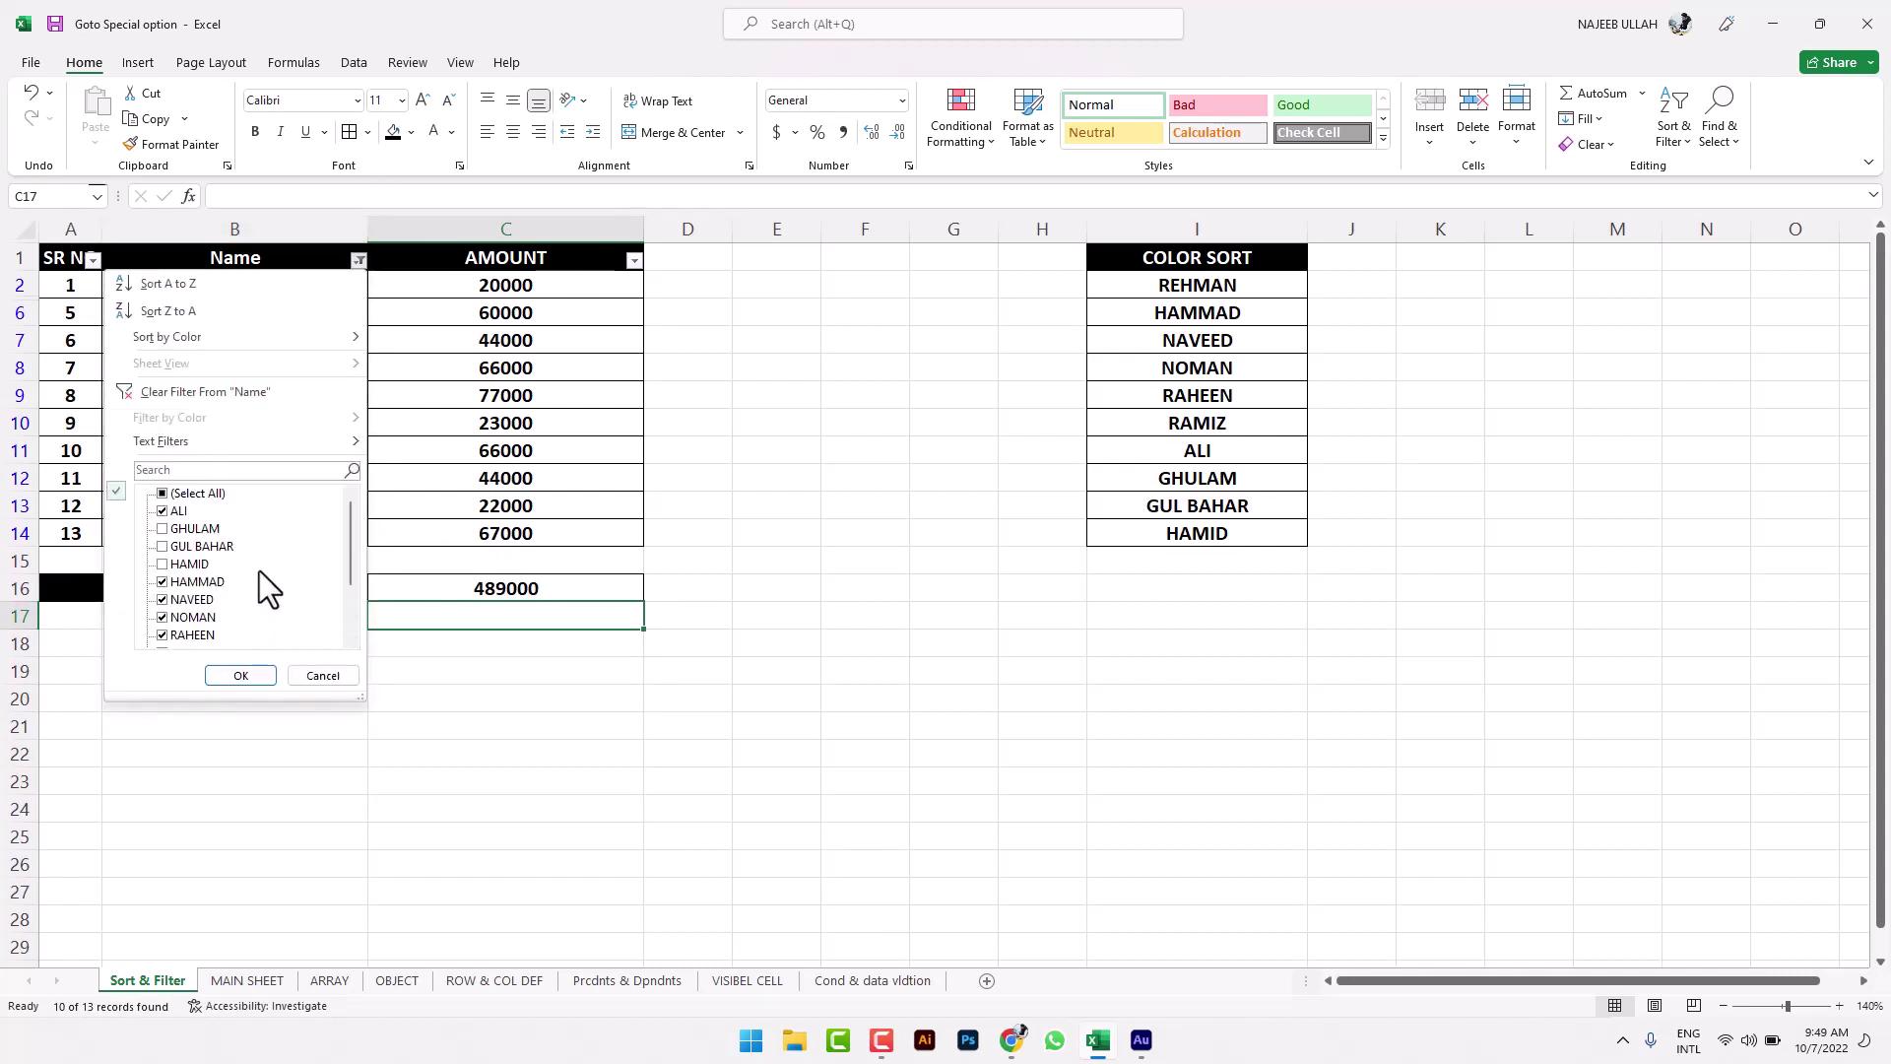
{"action": "left_click", "coordinate": [197, 563]}
{"action": "left_click", "coordinate": [181, 546]}
{"action": "left_click", "coordinate": [245, 676]}
{"action": "left_click_drag", "start_coordinate": [903, 445], "coordinate": [954, 449]}
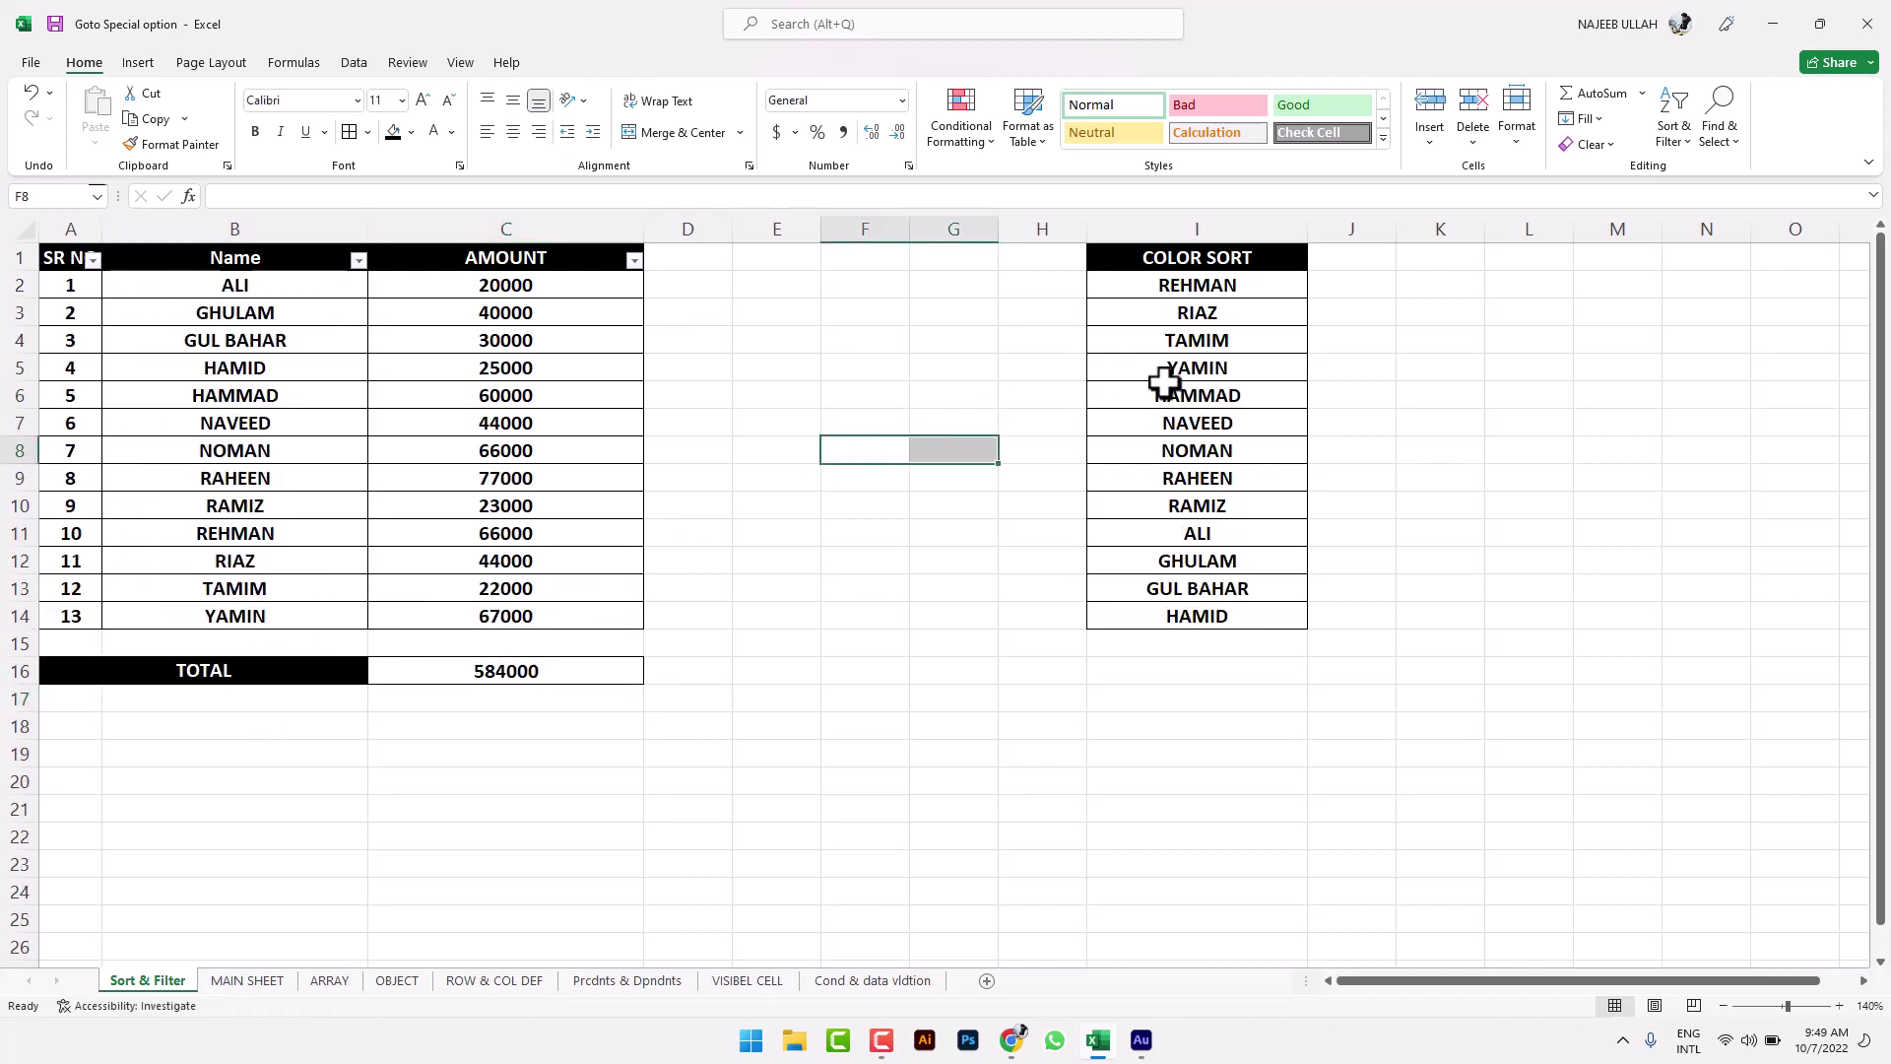
{"action": "left_click_drag", "start_coordinate": [1237, 286], "coordinate": [1244, 450]}
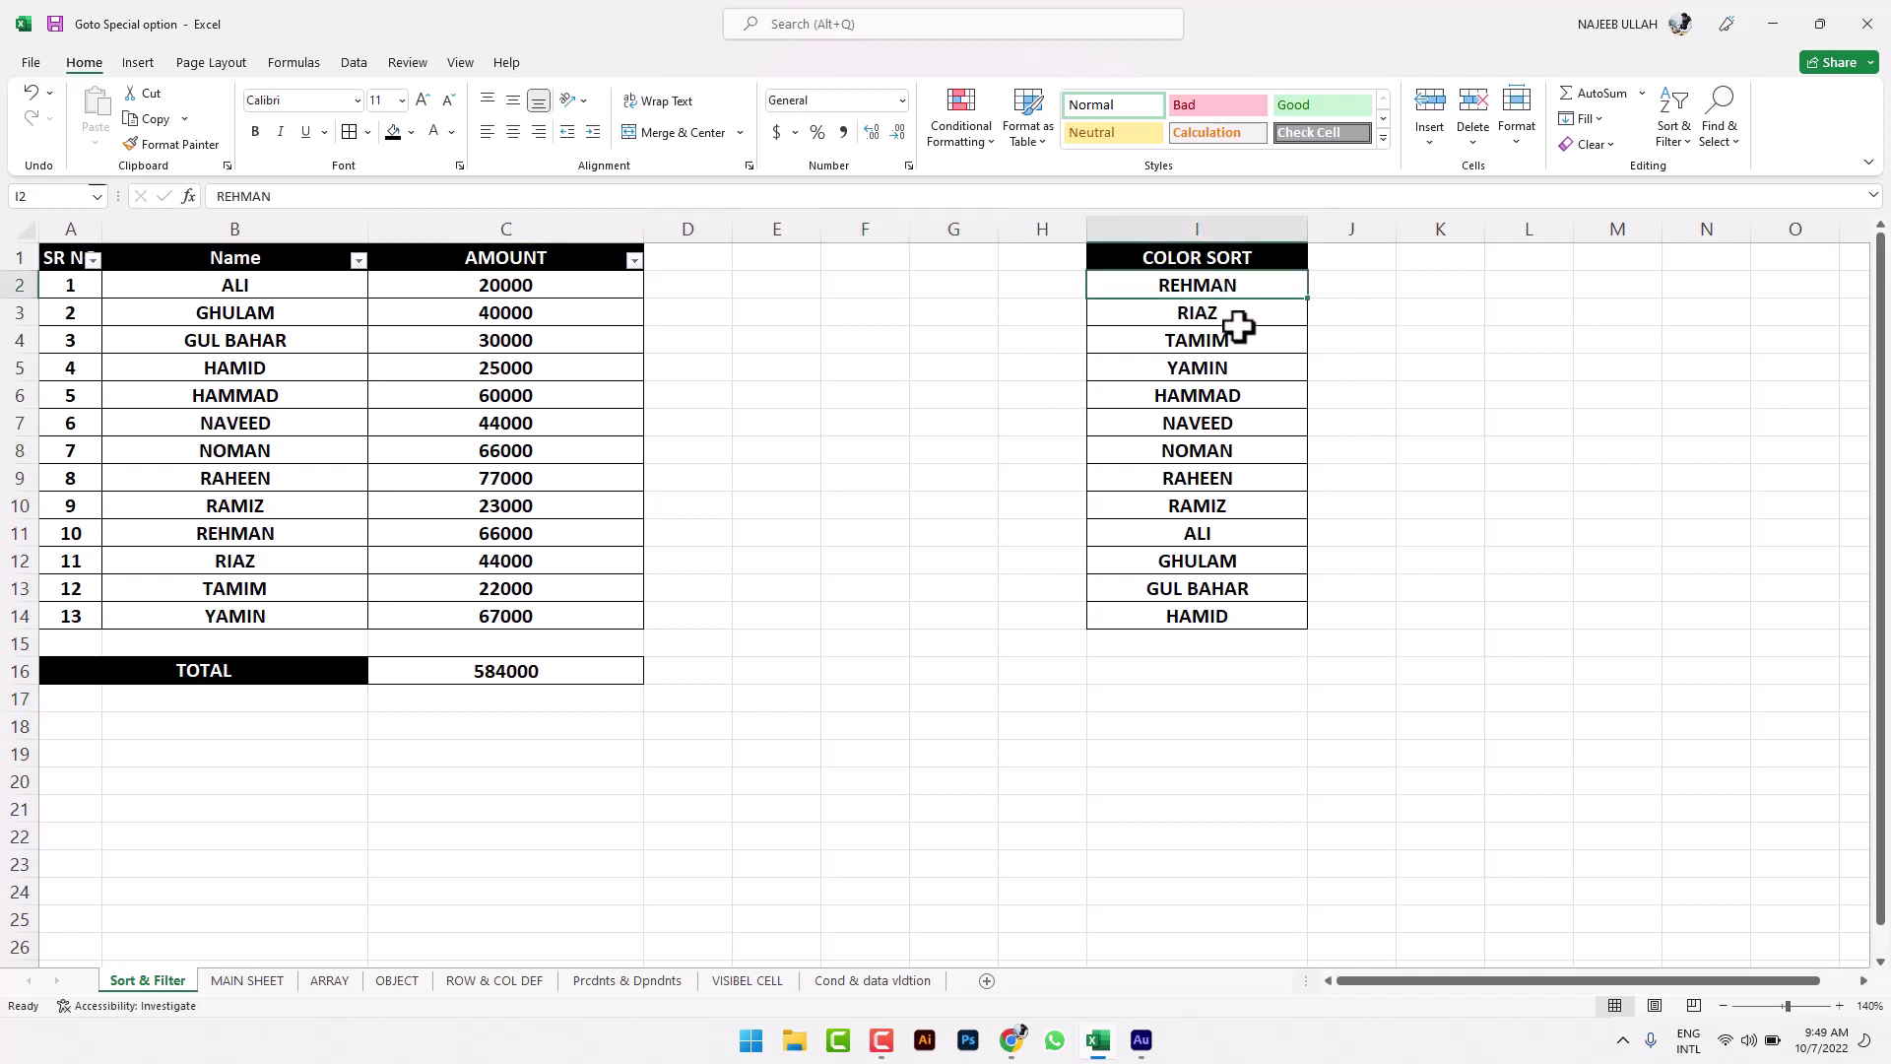
{"action": "left_click", "coordinate": [1212, 285]}
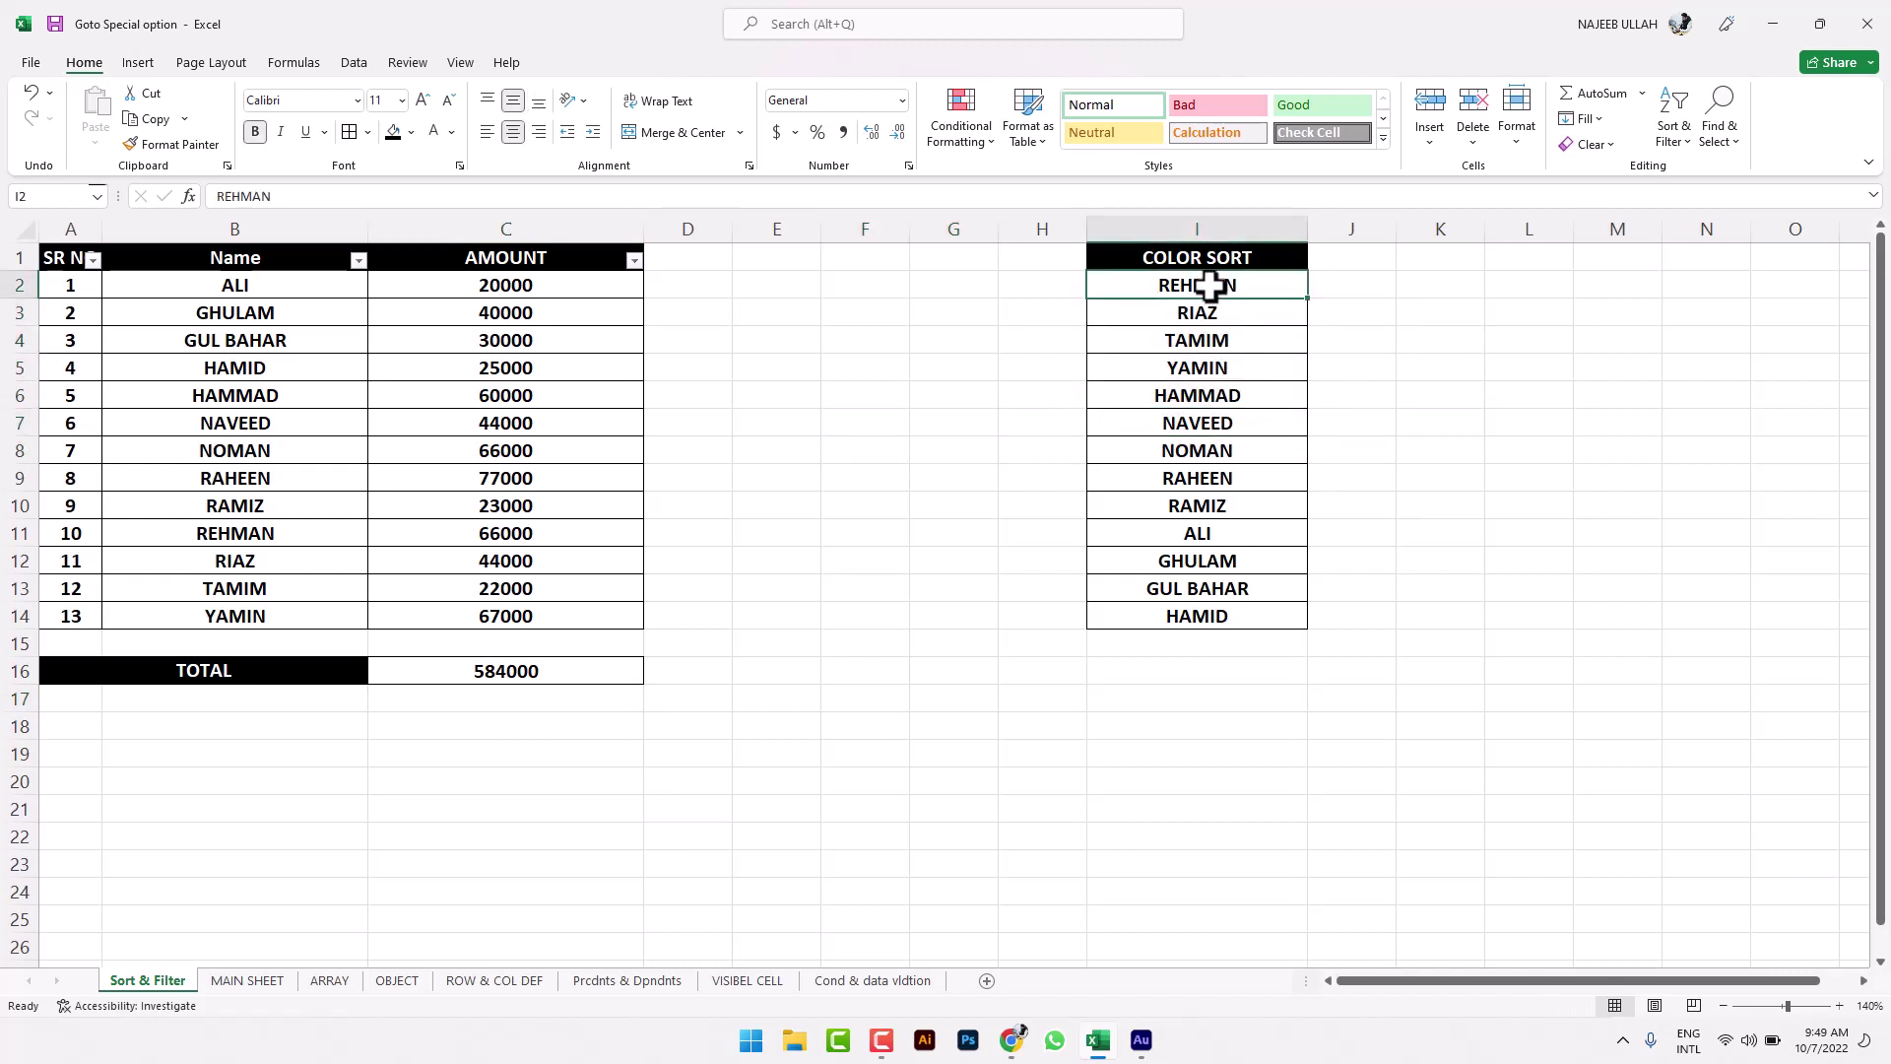
{"action": "left_click", "coordinate": [1676, 148]}
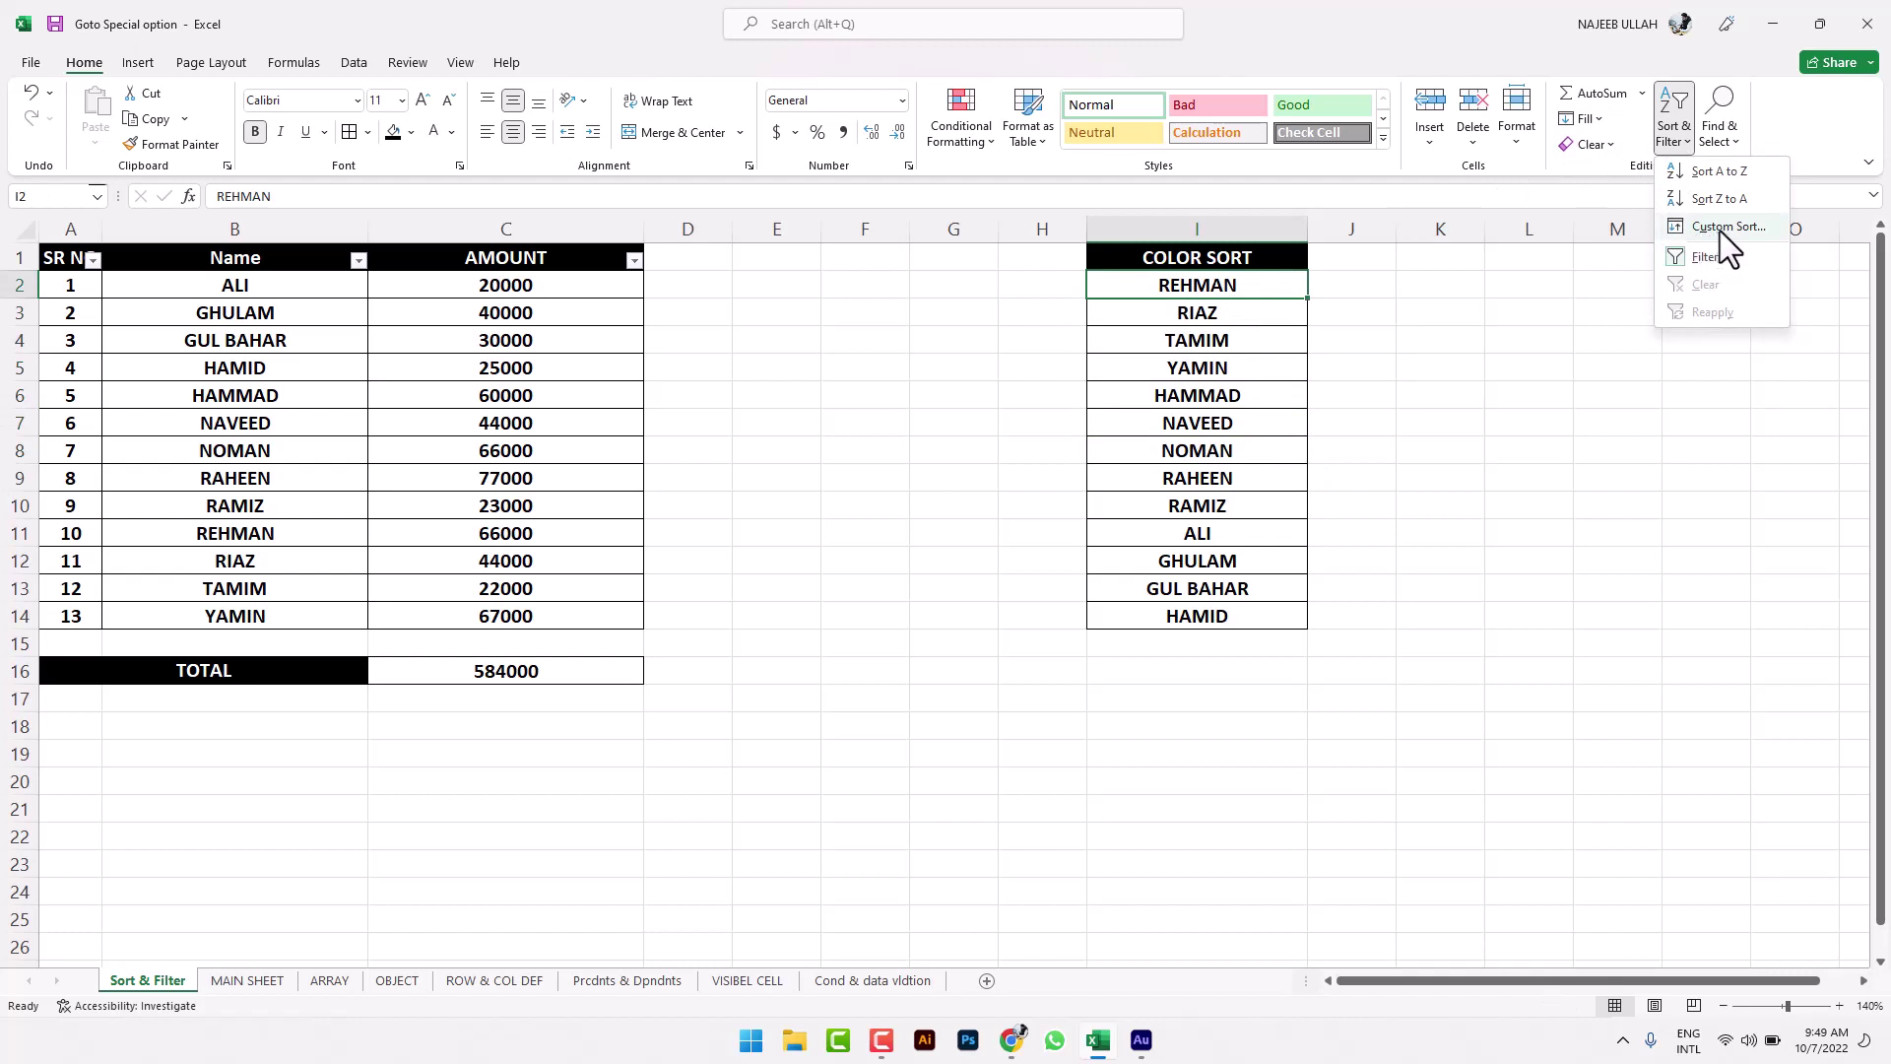
{"action": "left_click", "coordinate": [1720, 228]}
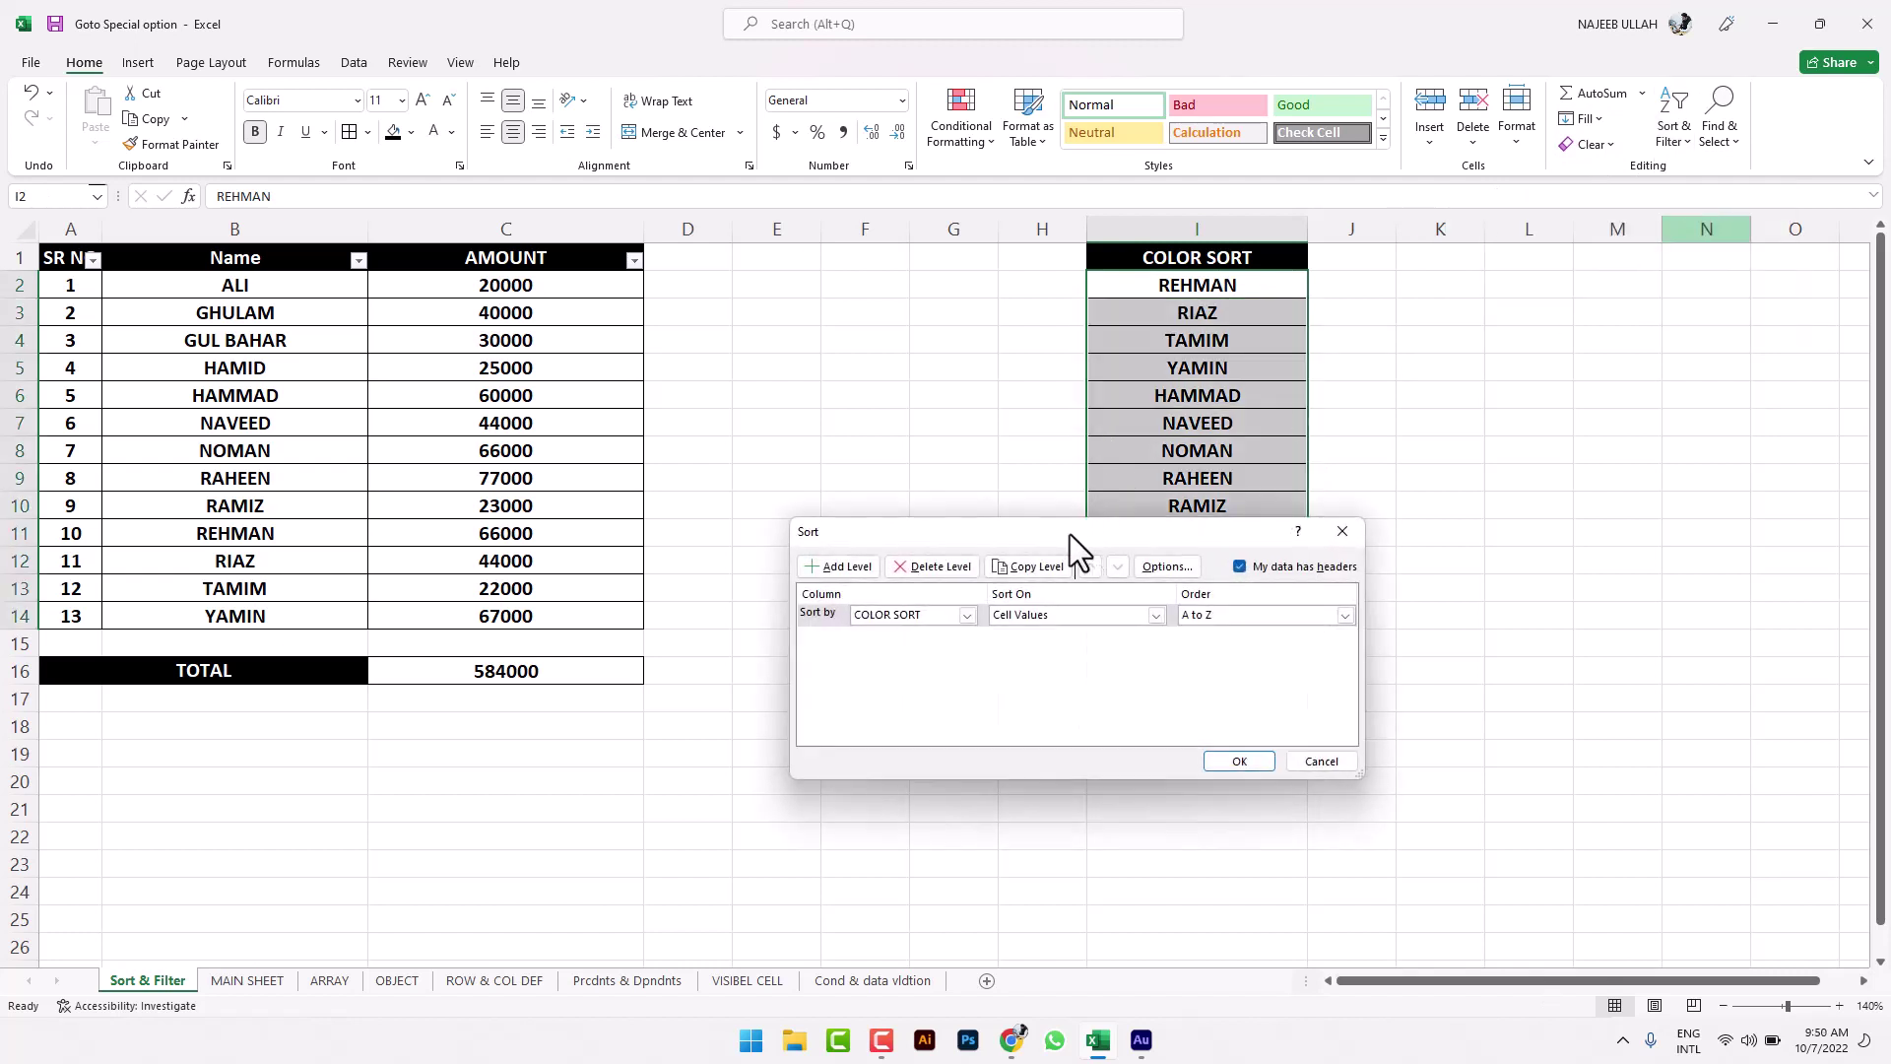
{"action": "left_click_drag", "start_coordinate": [1069, 534], "coordinate": [788, 482]}
{"action": "left_click", "coordinate": [789, 559]}
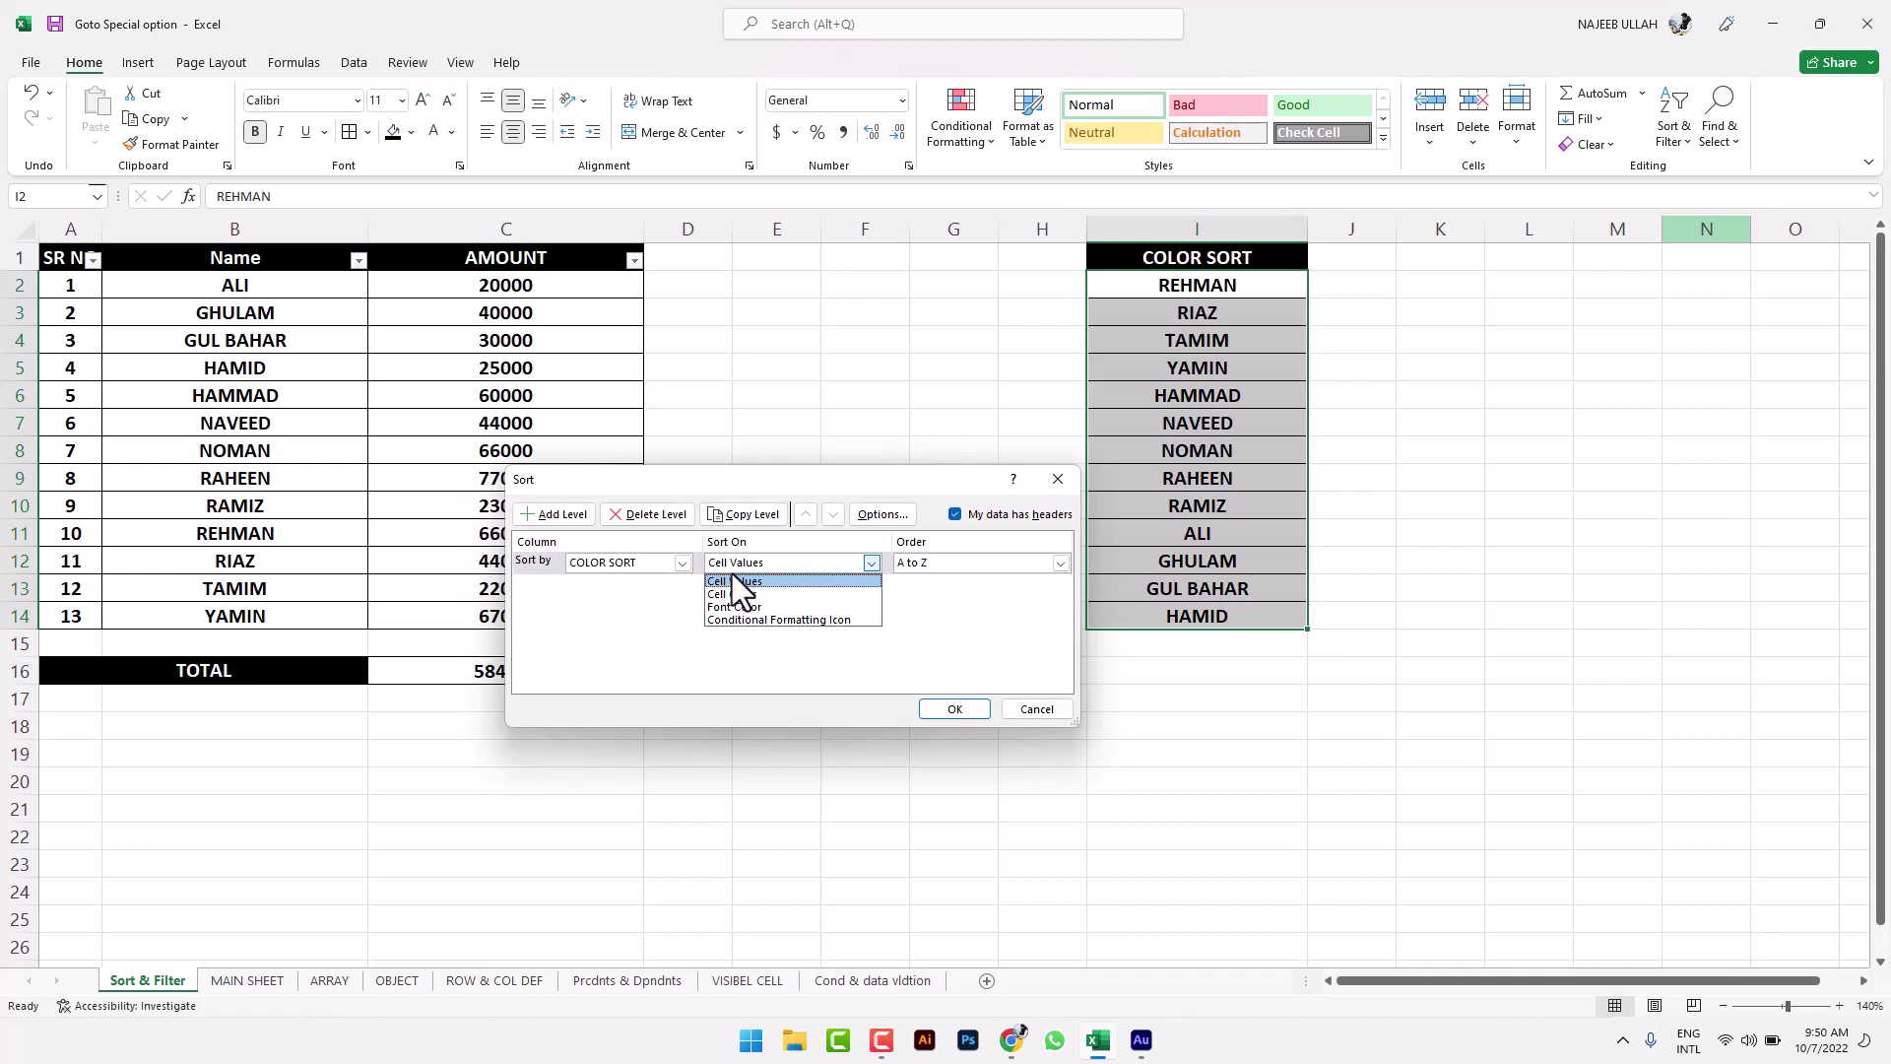
{"action": "left_click", "coordinate": [1058, 479]}
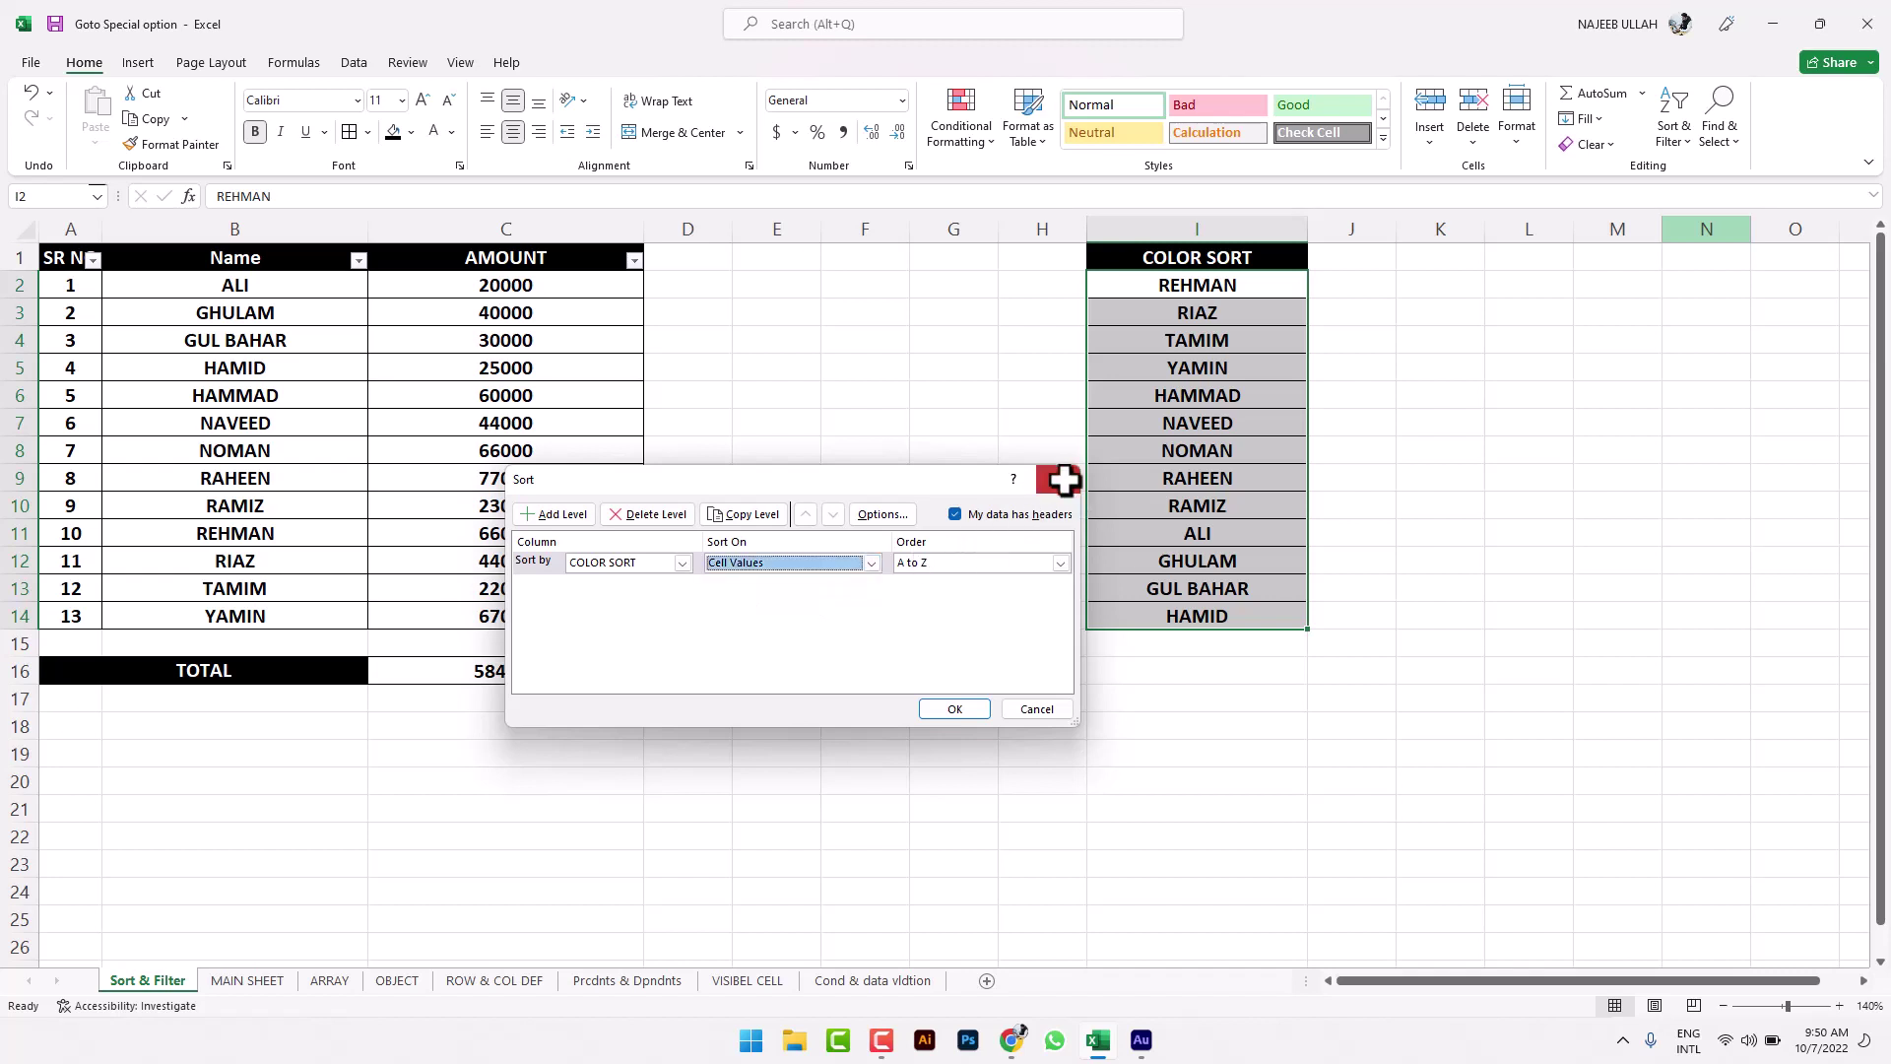
{"action": "left_click", "coordinate": [1058, 479]}
{"action": "left_click", "coordinate": [1194, 312]}
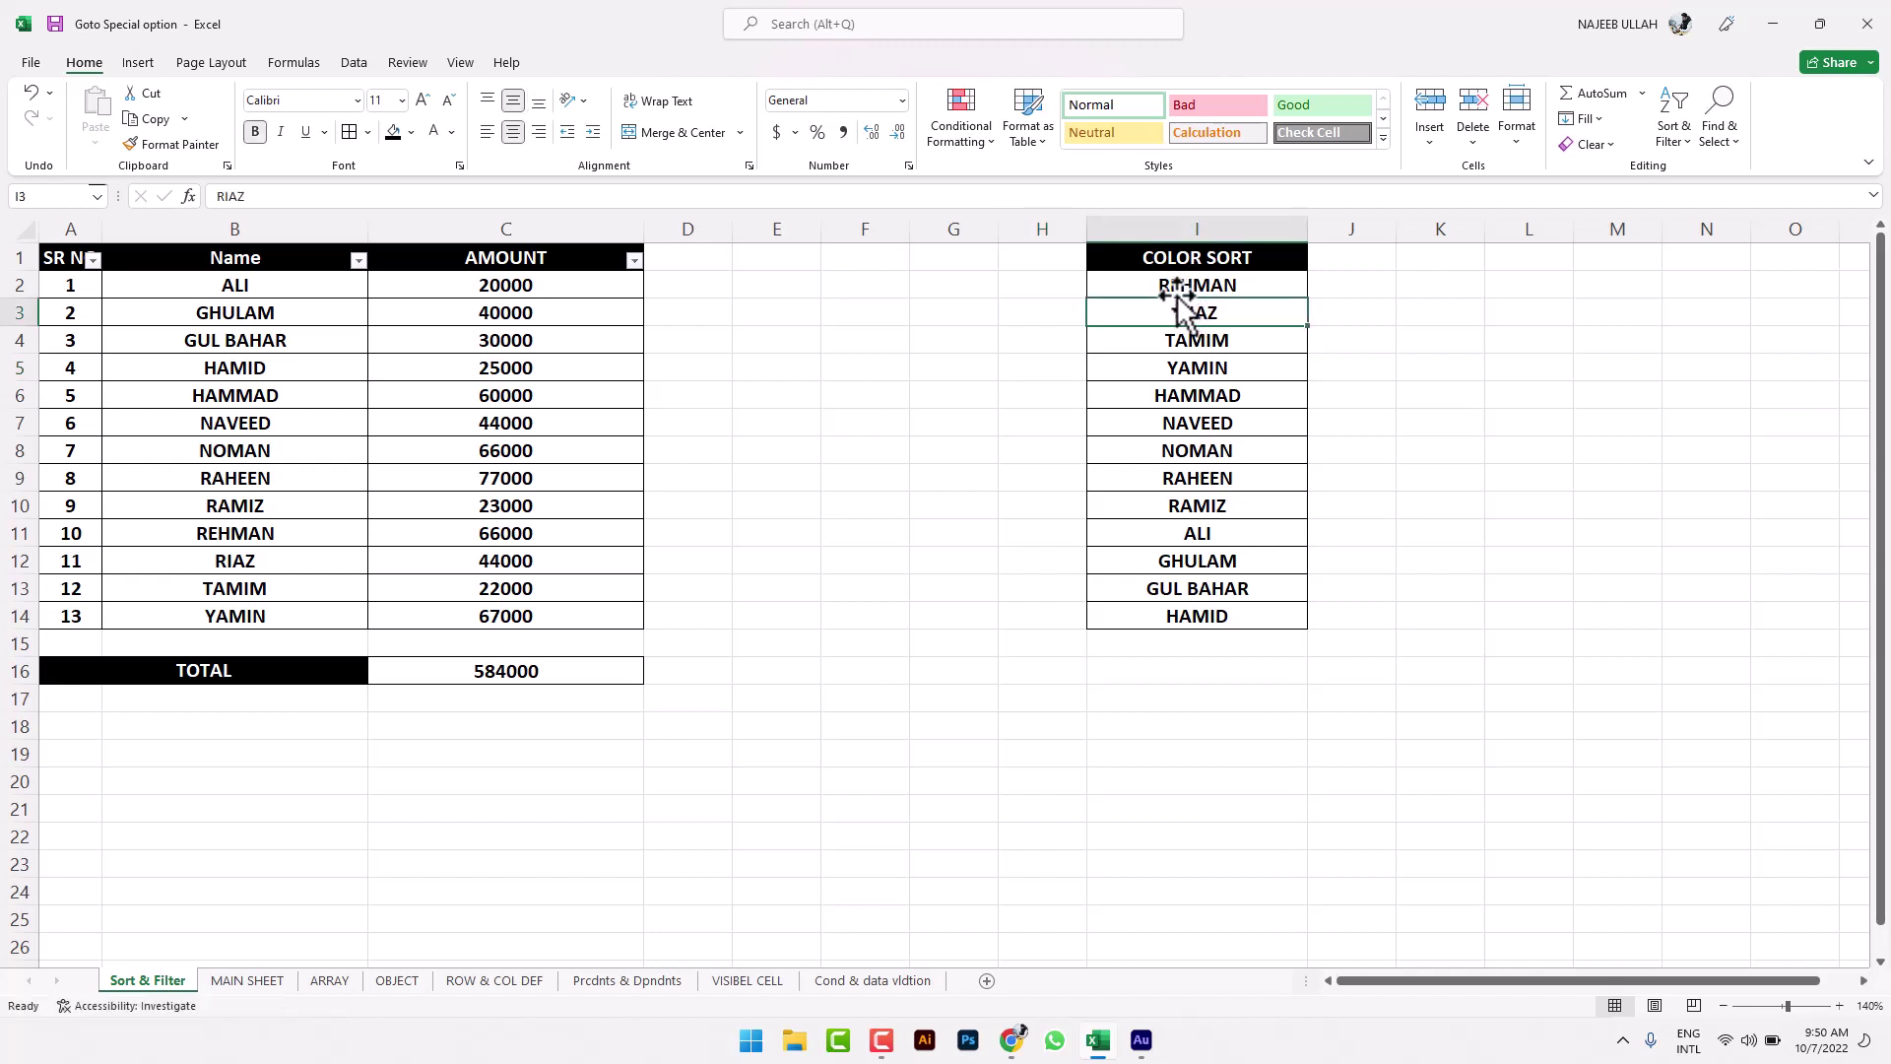
Step: Fill REHMAN yellow, RIAZ light blue, TAMIM red and YAMIN green in I2:I5
{"action": "left_click", "coordinate": [1181, 289]}
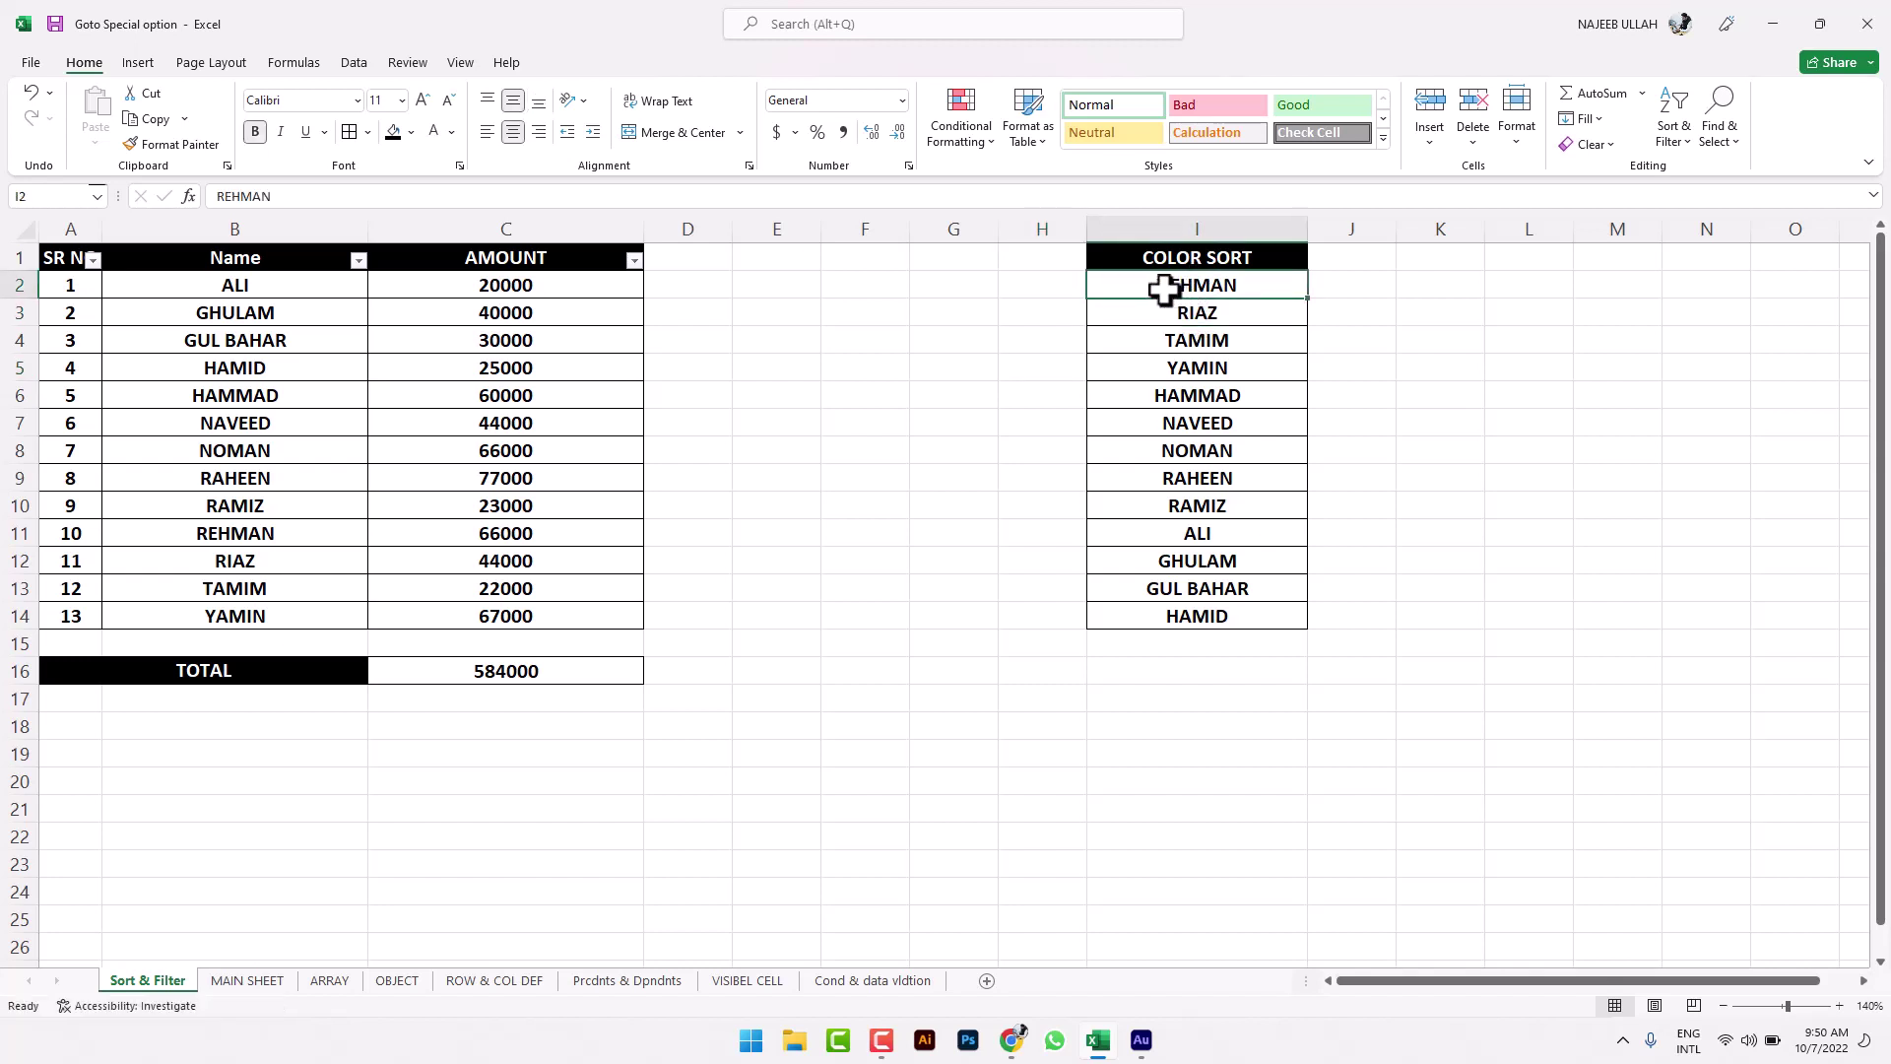
{"action": "left_click", "coordinate": [411, 136]}
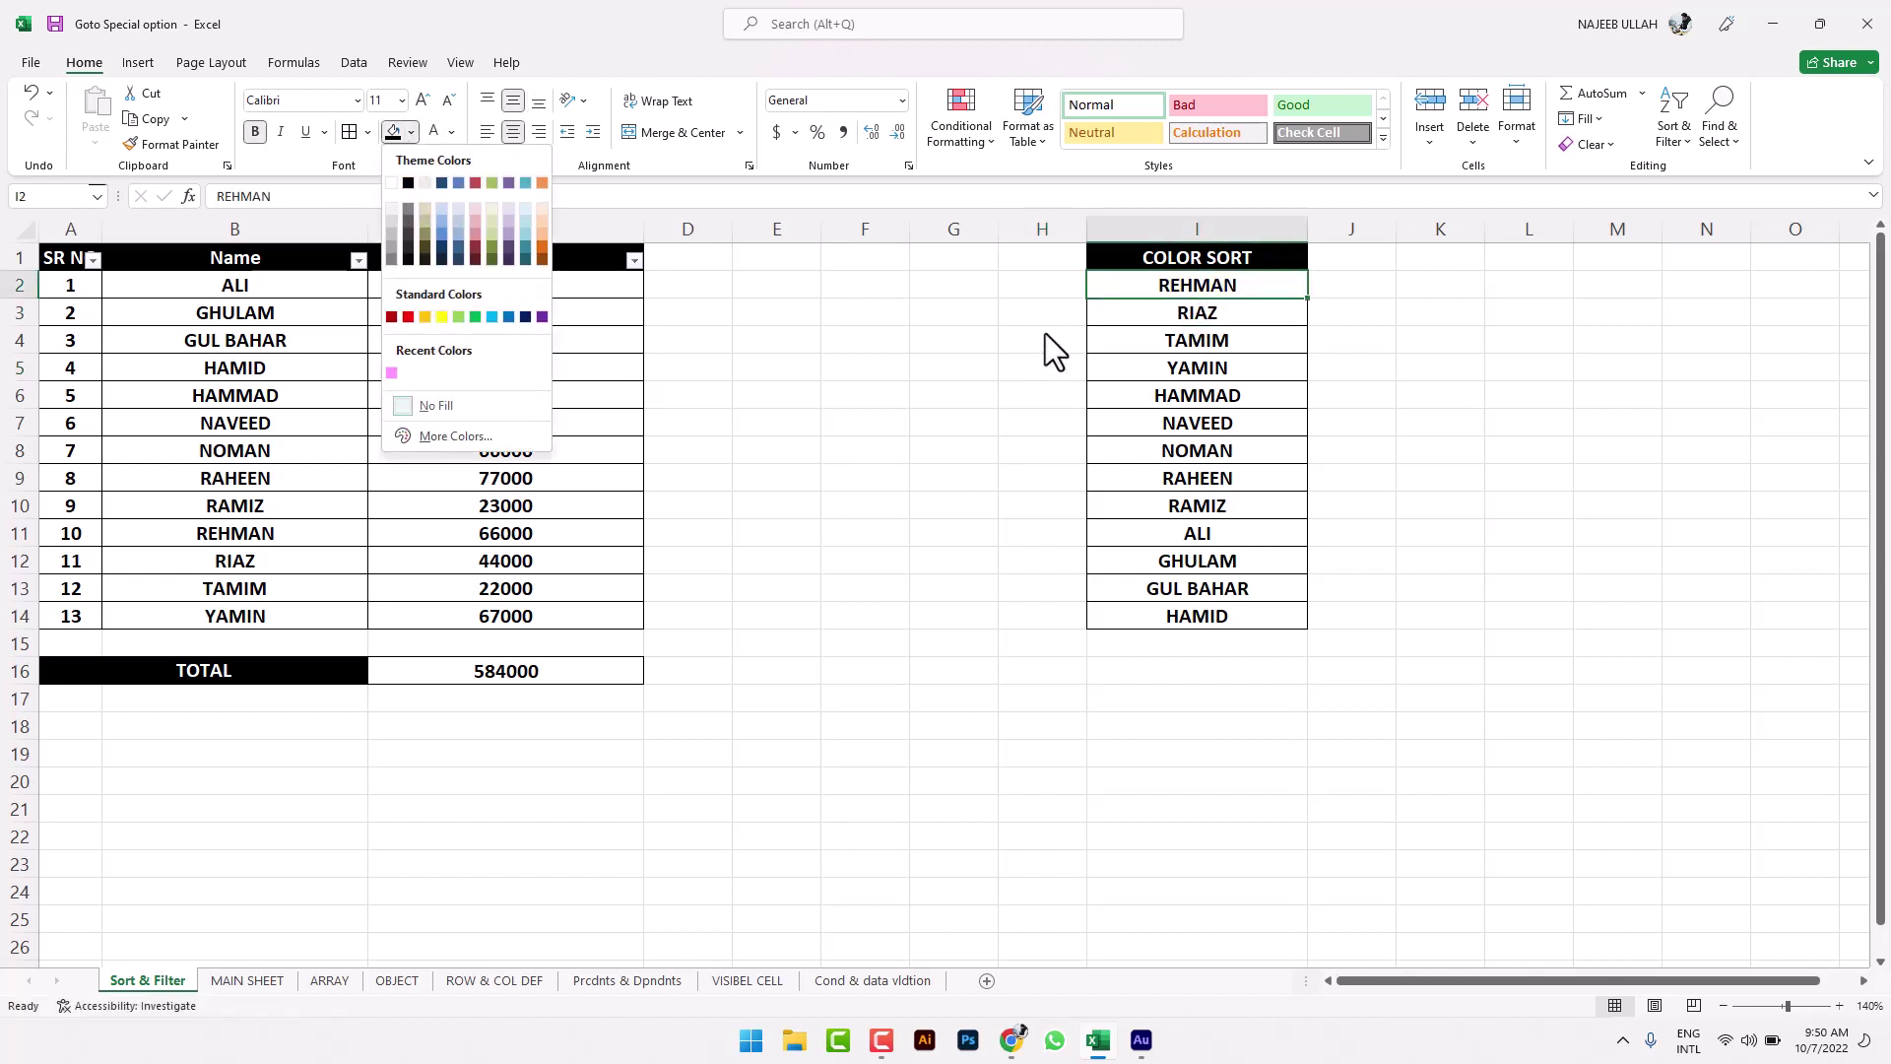
{"action": "left_click", "coordinate": [442, 316]}
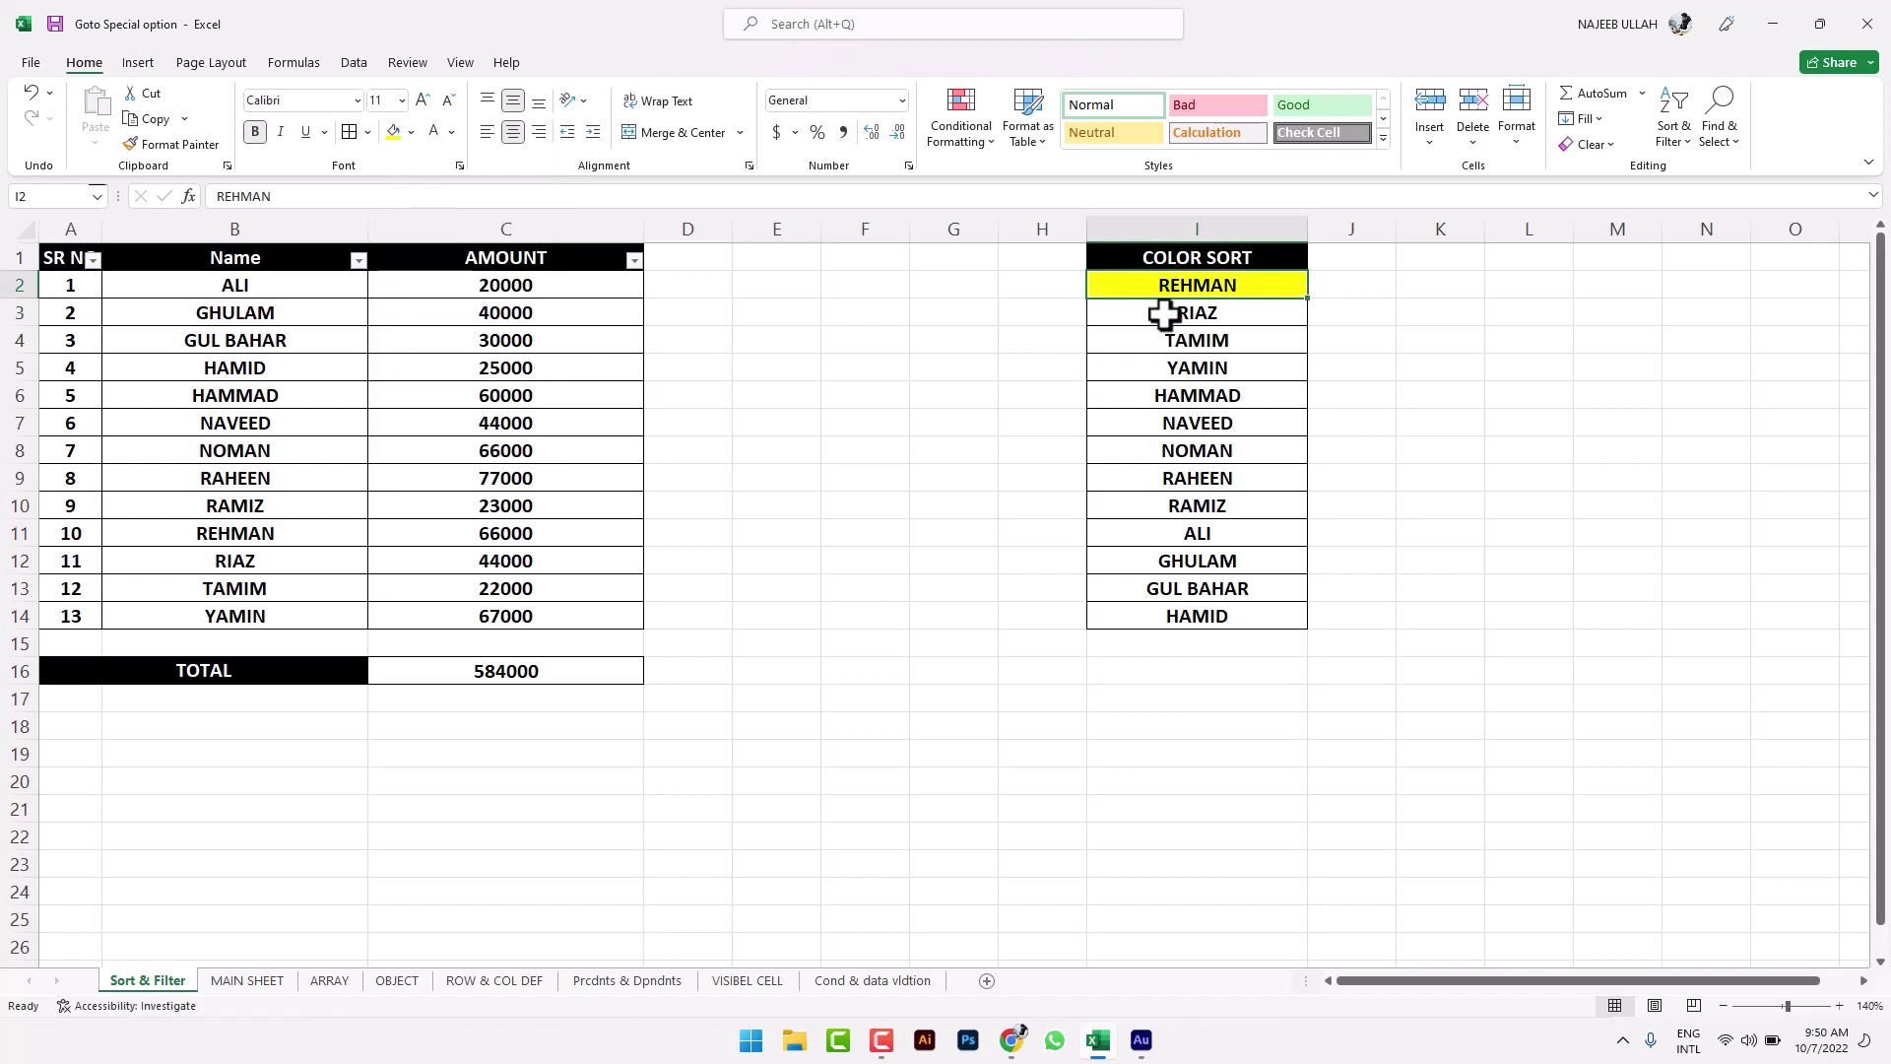
{"action": "left_click", "coordinate": [1166, 313]}
{"action": "left_click", "coordinate": [411, 132]}
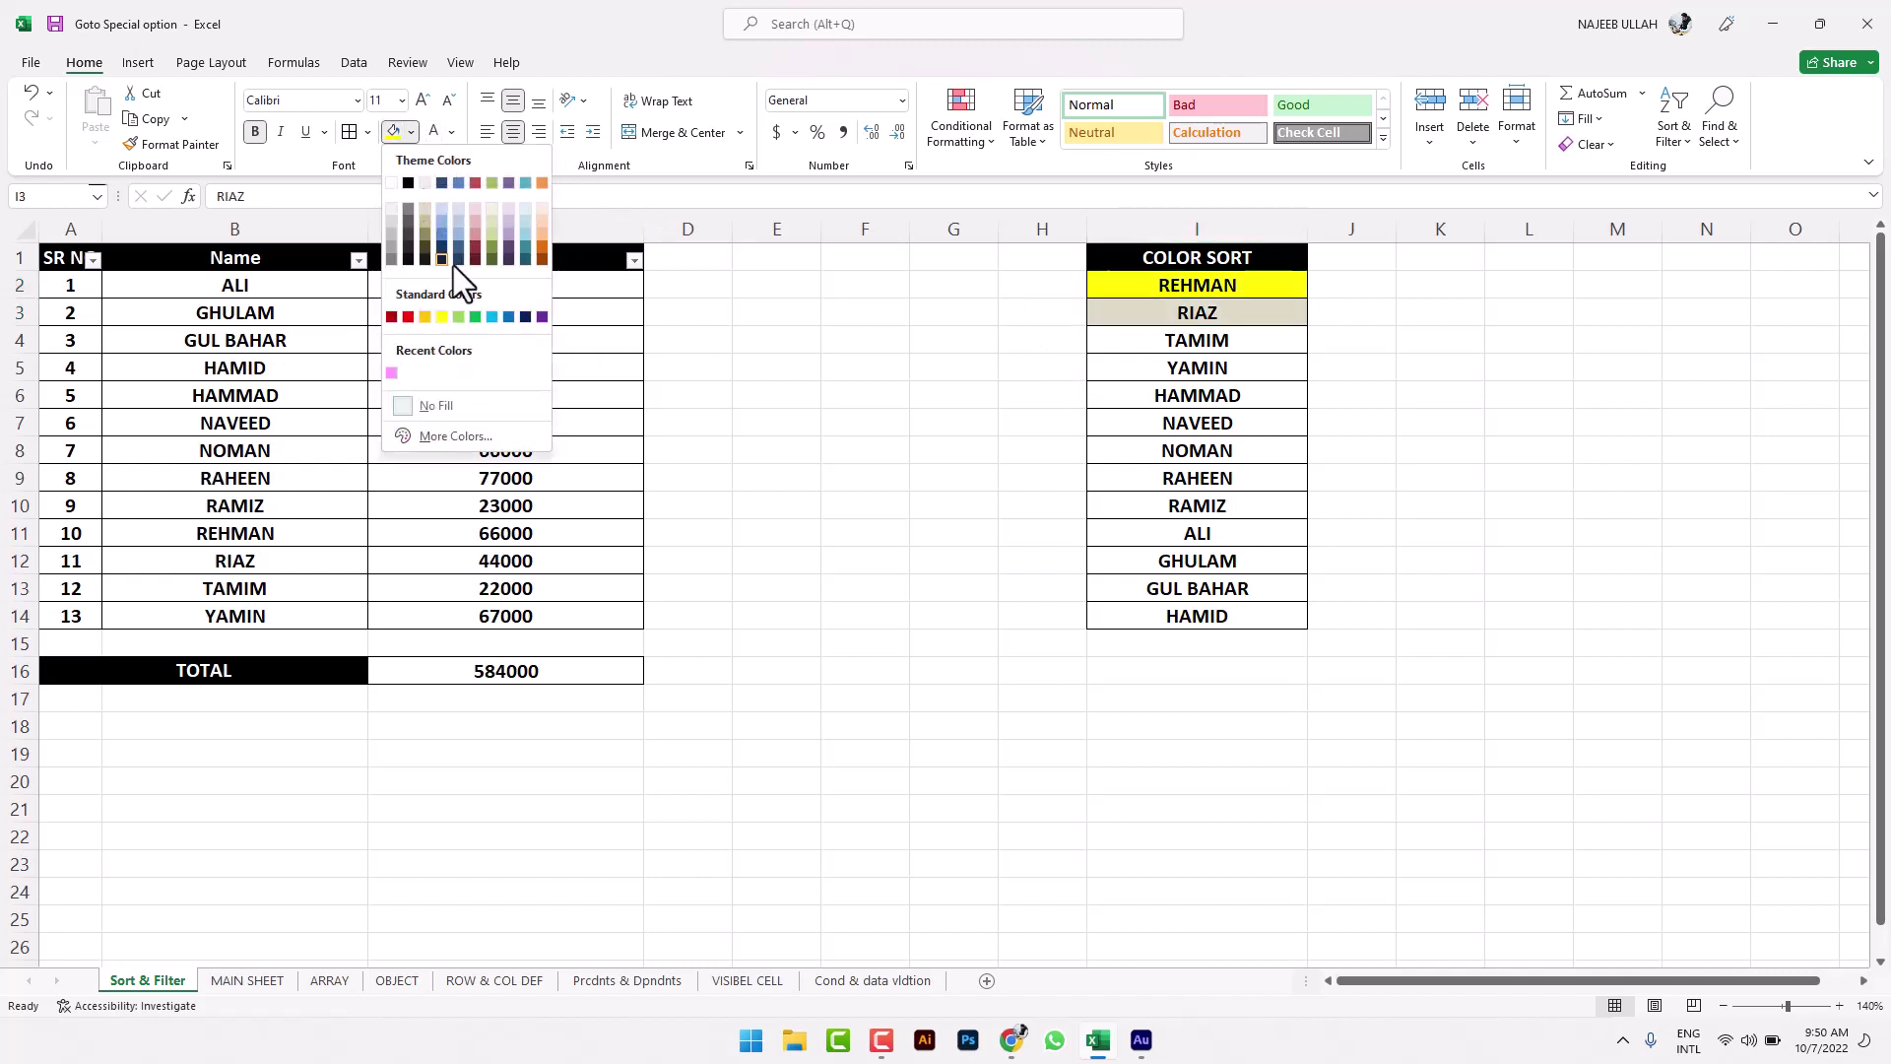
{"action": "left_click", "coordinate": [493, 316]}
{"action": "left_click", "coordinate": [1235, 339]}
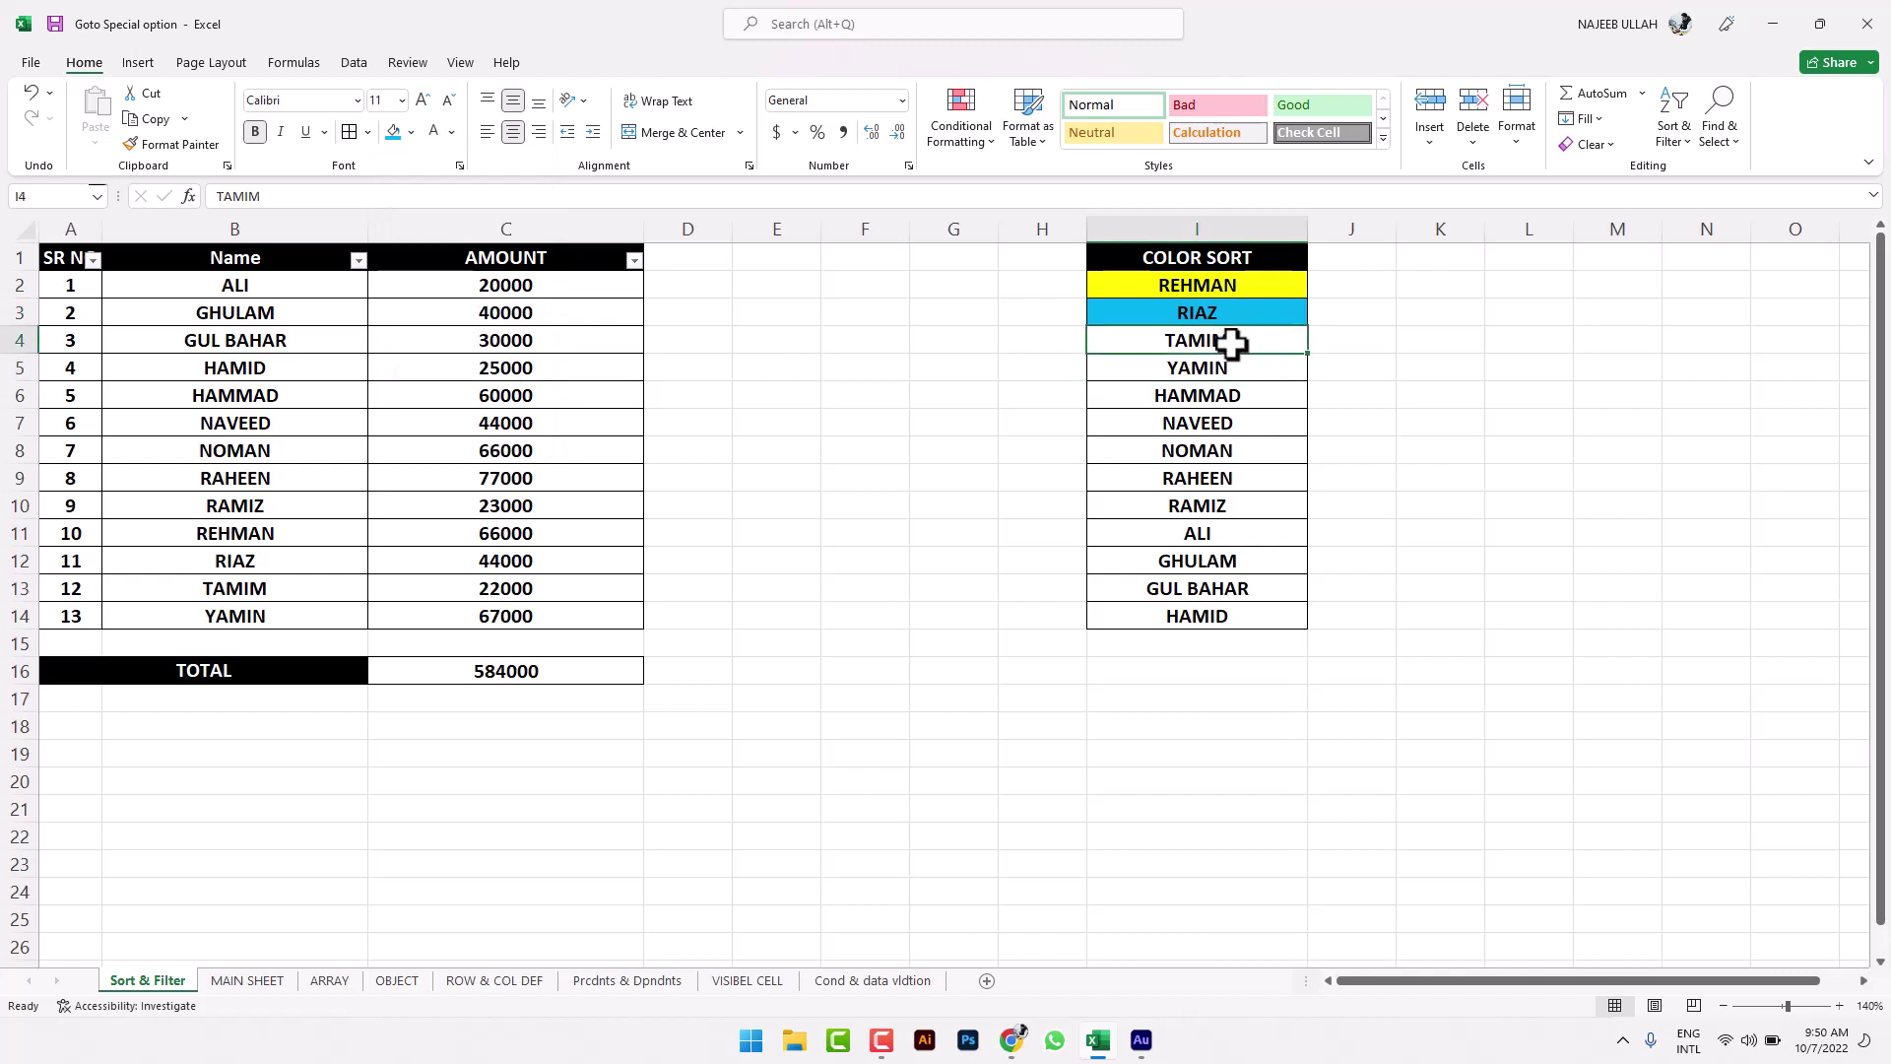
{"action": "left_click", "coordinate": [411, 132]}
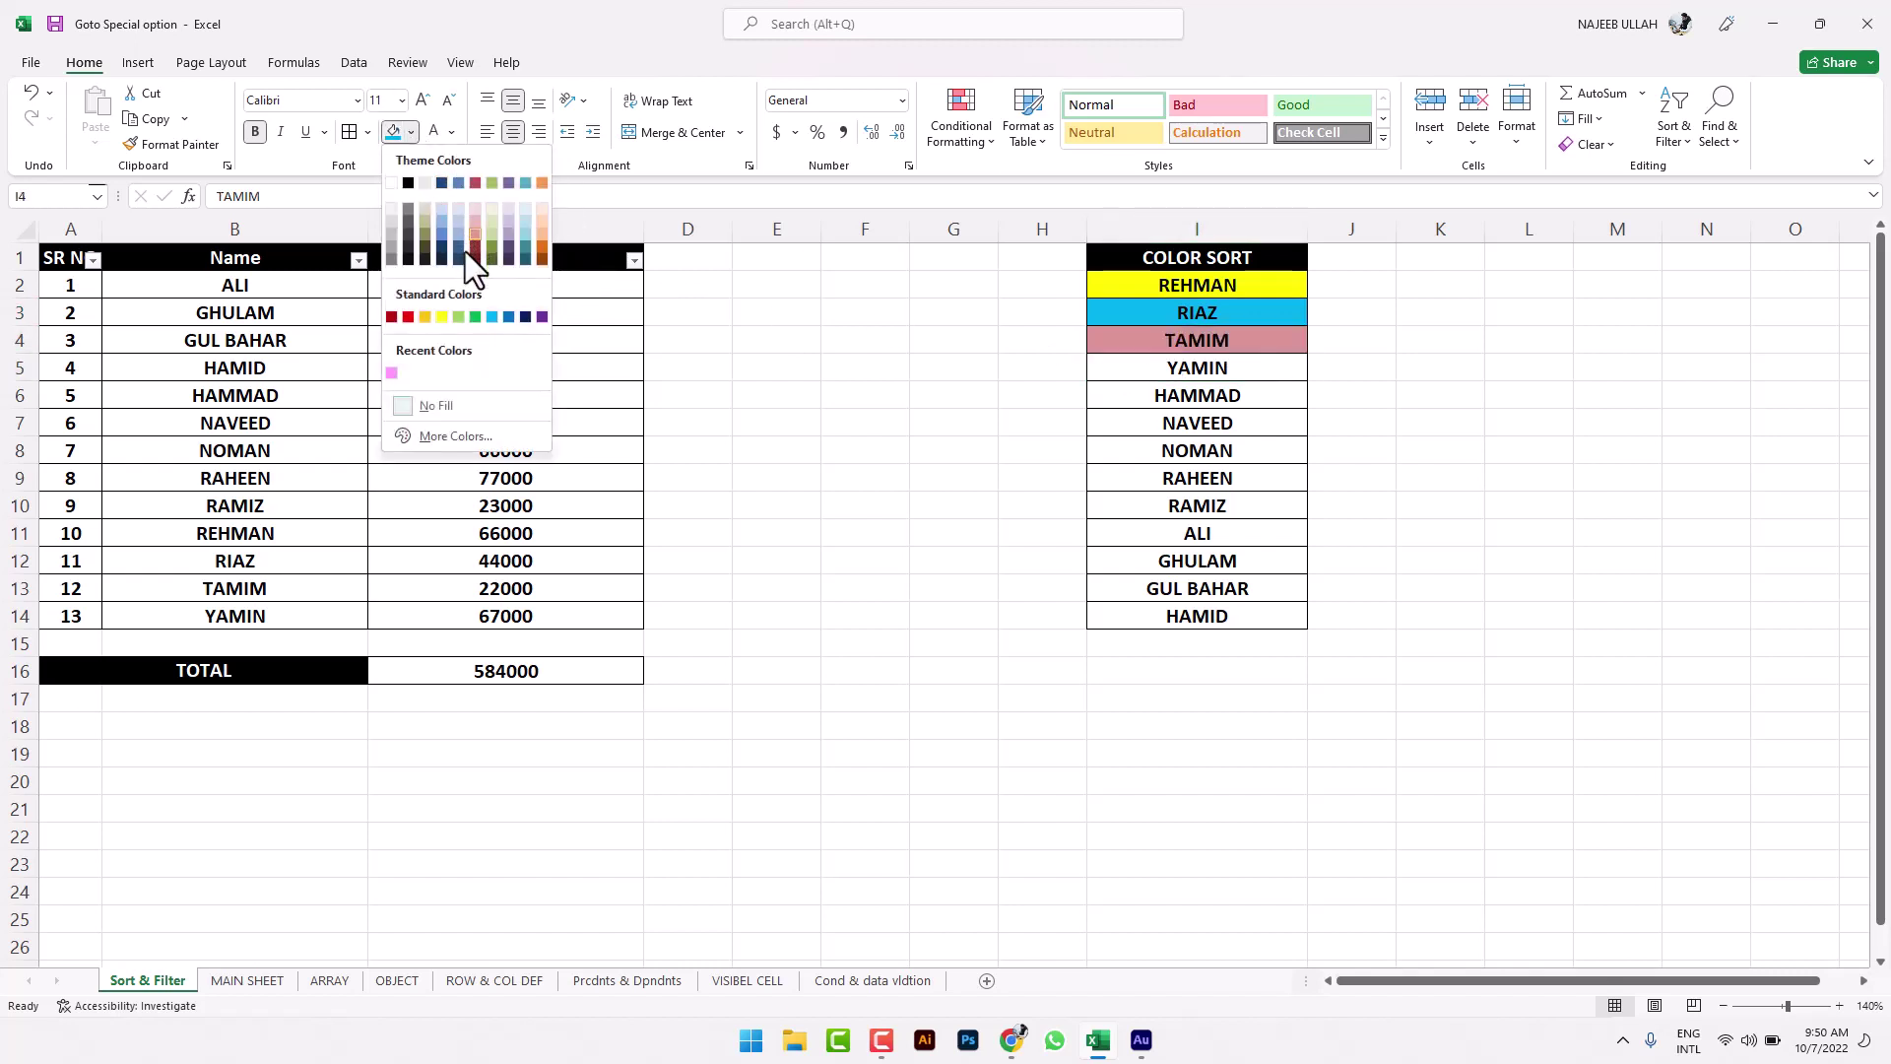
{"action": "left_click", "coordinate": [409, 318]}
{"action": "left_click", "coordinate": [1298, 367]}
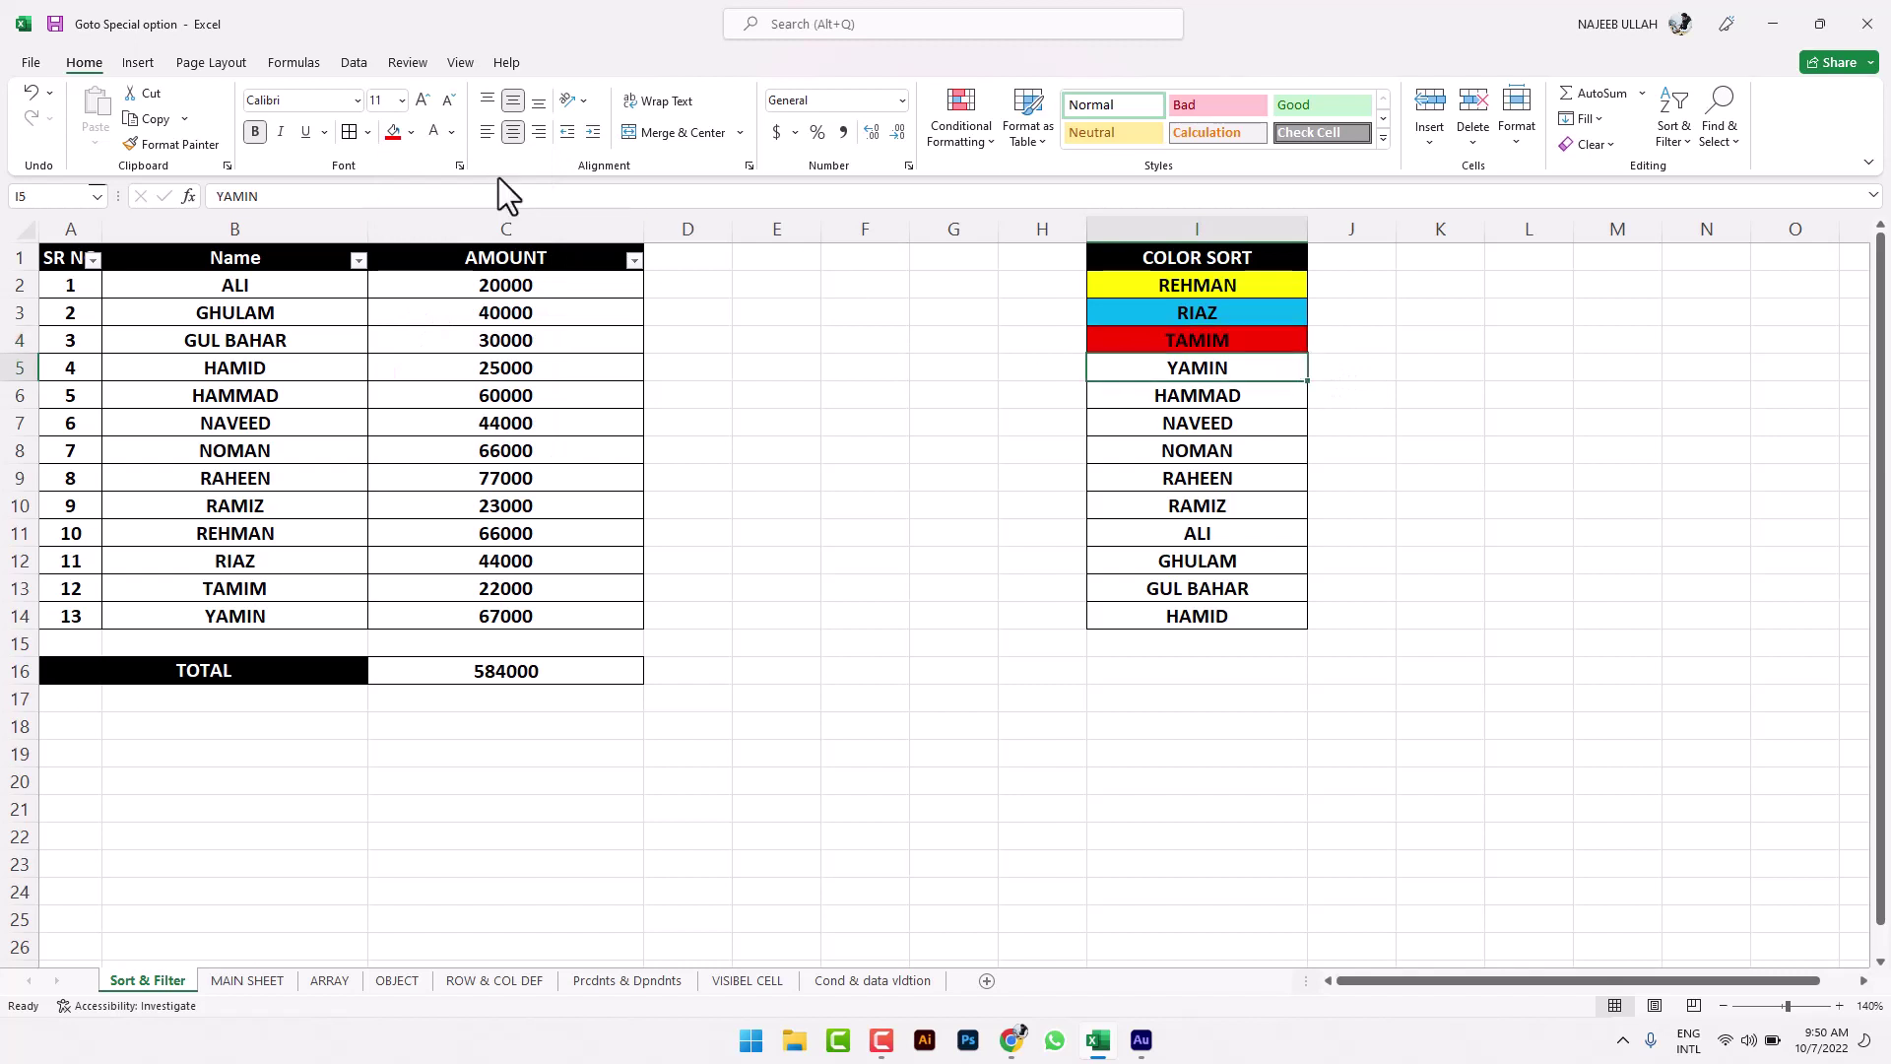
{"action": "left_click", "coordinate": [411, 138]}
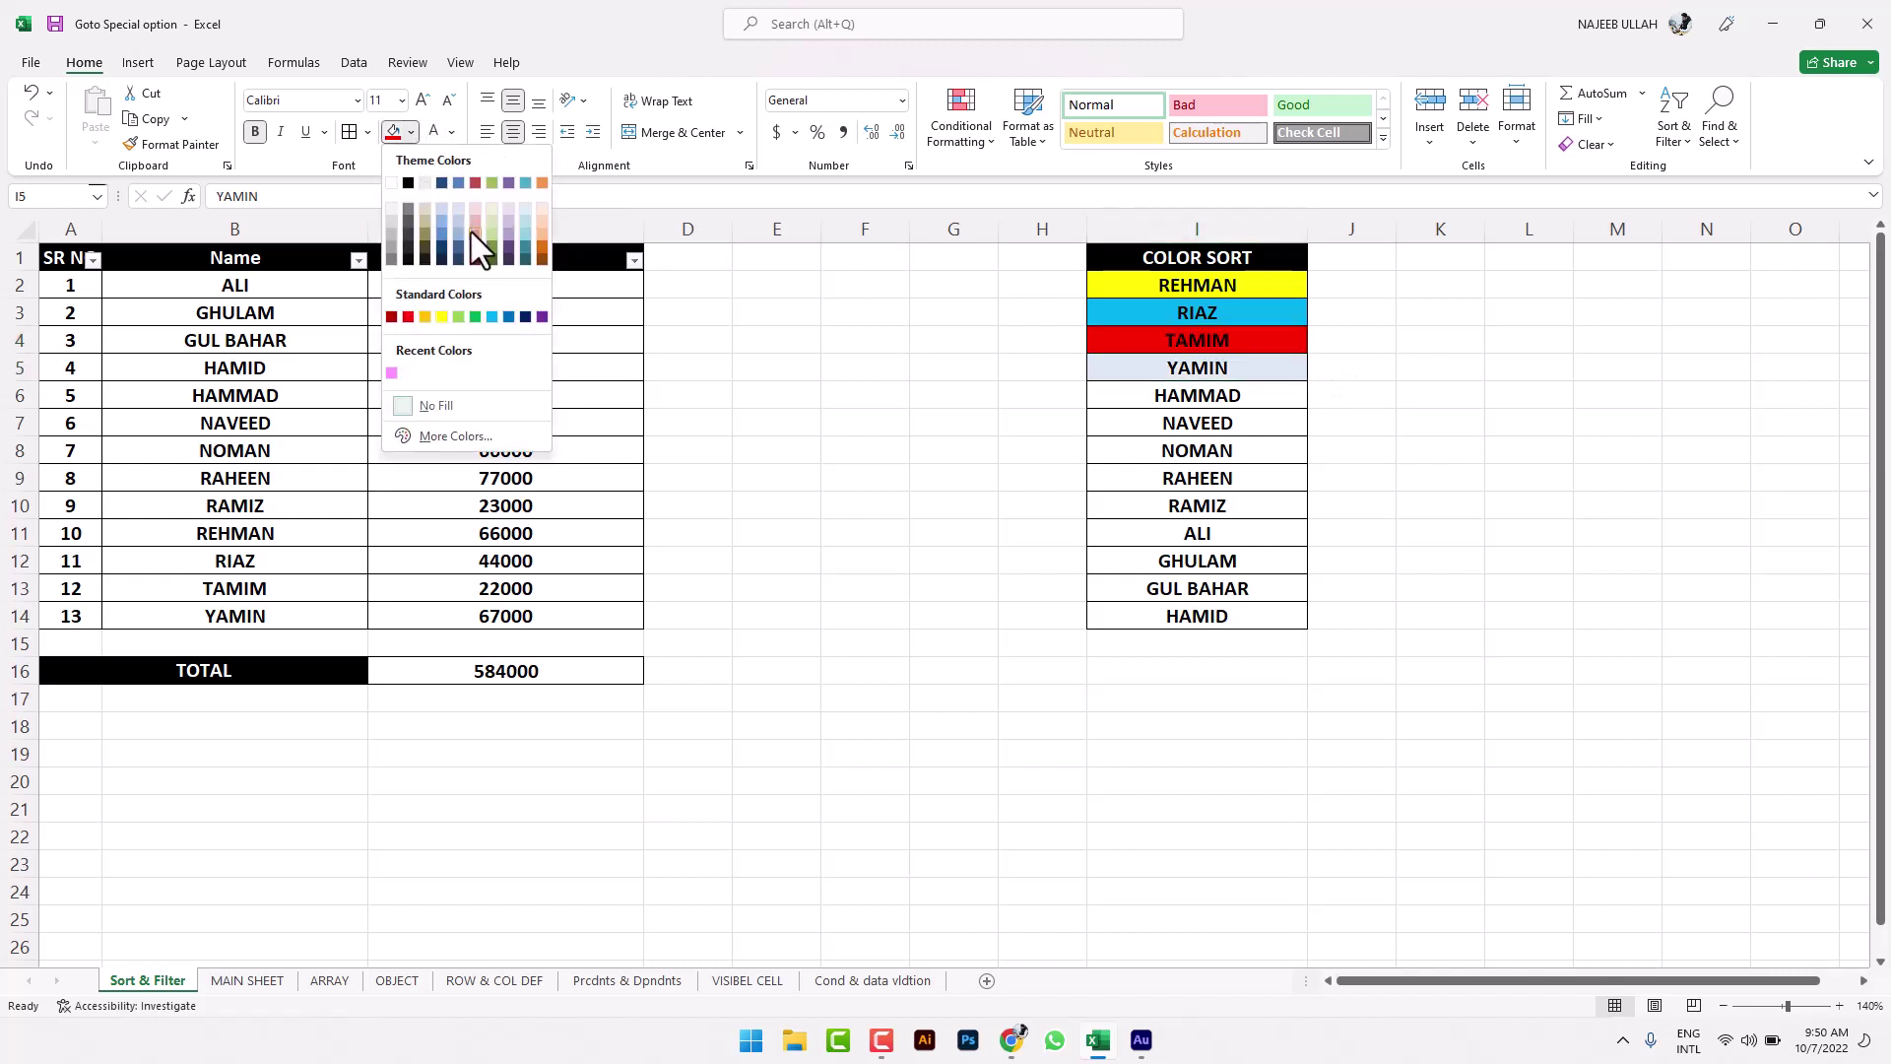
{"action": "left_click", "coordinate": [475, 316]}
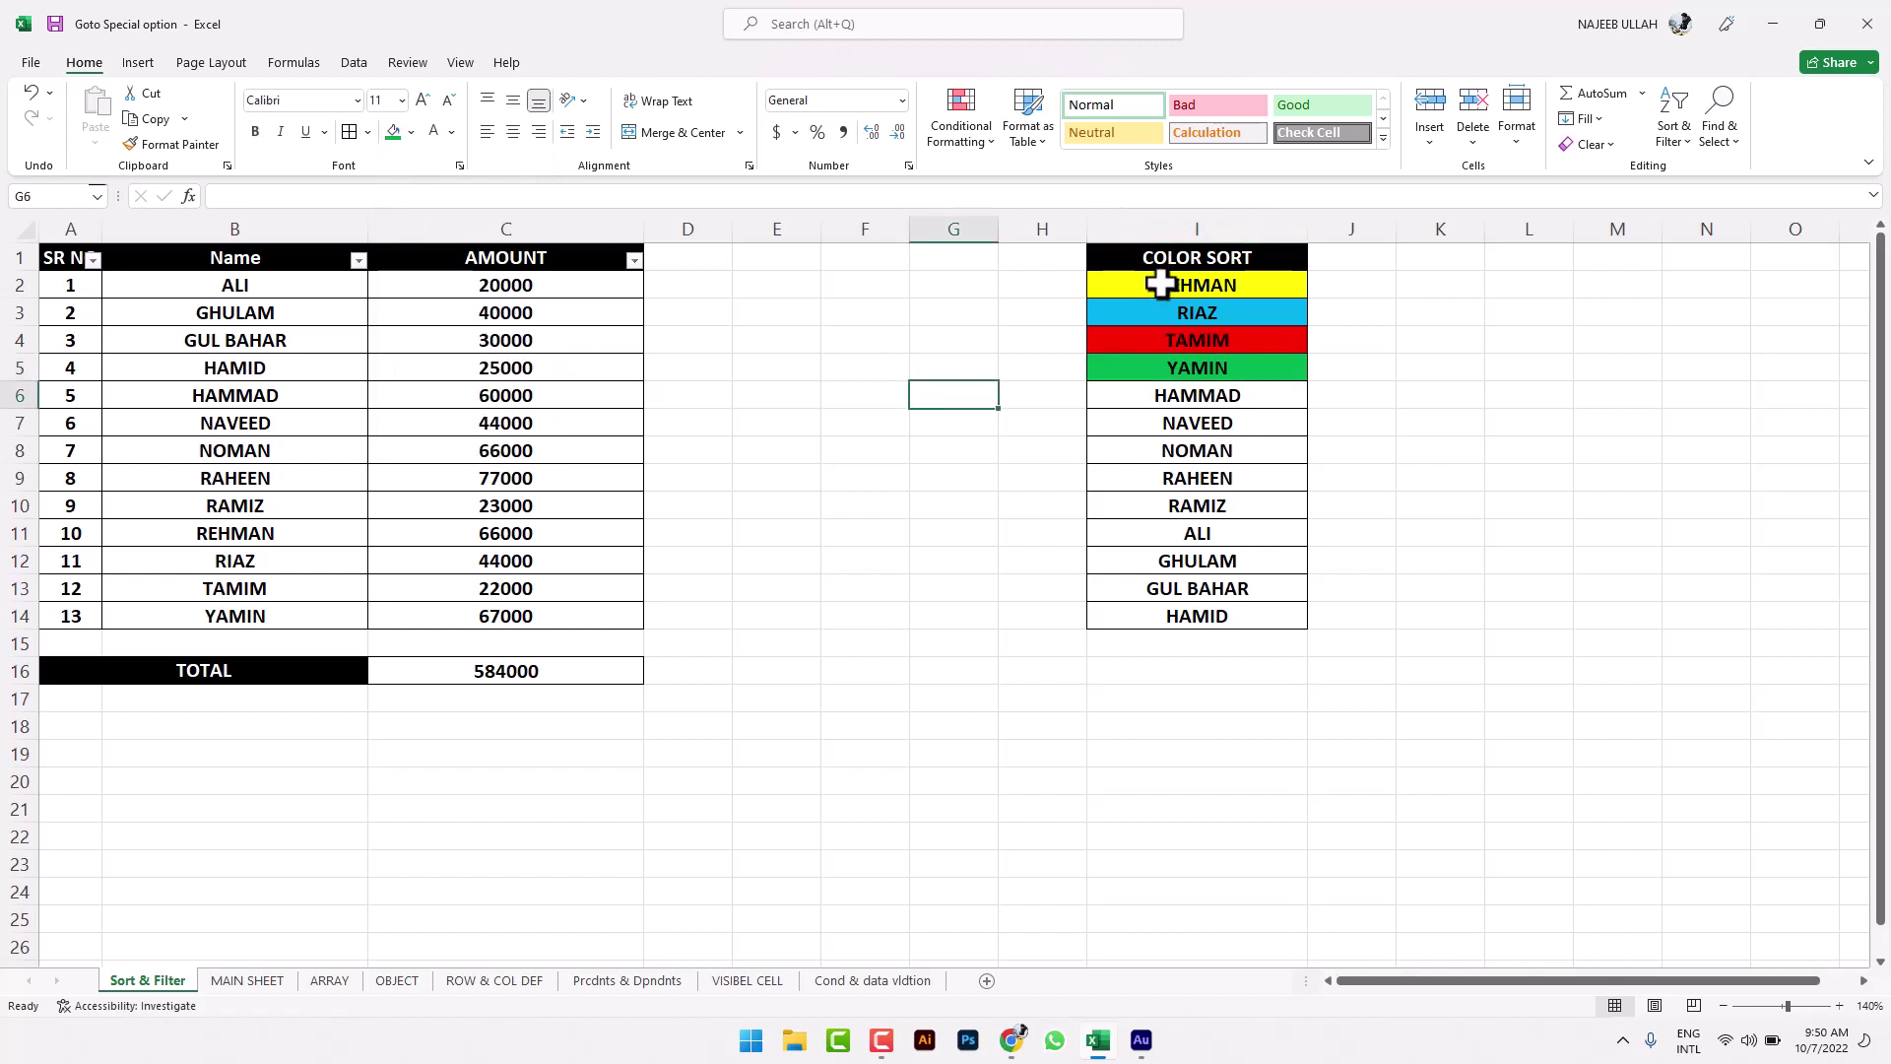
Step: Select the coloured names I2:I5 and set up a Custom Sort on Cell Color
{"action": "left_click_drag", "start_coordinate": [1157, 280], "coordinate": [1154, 371]}
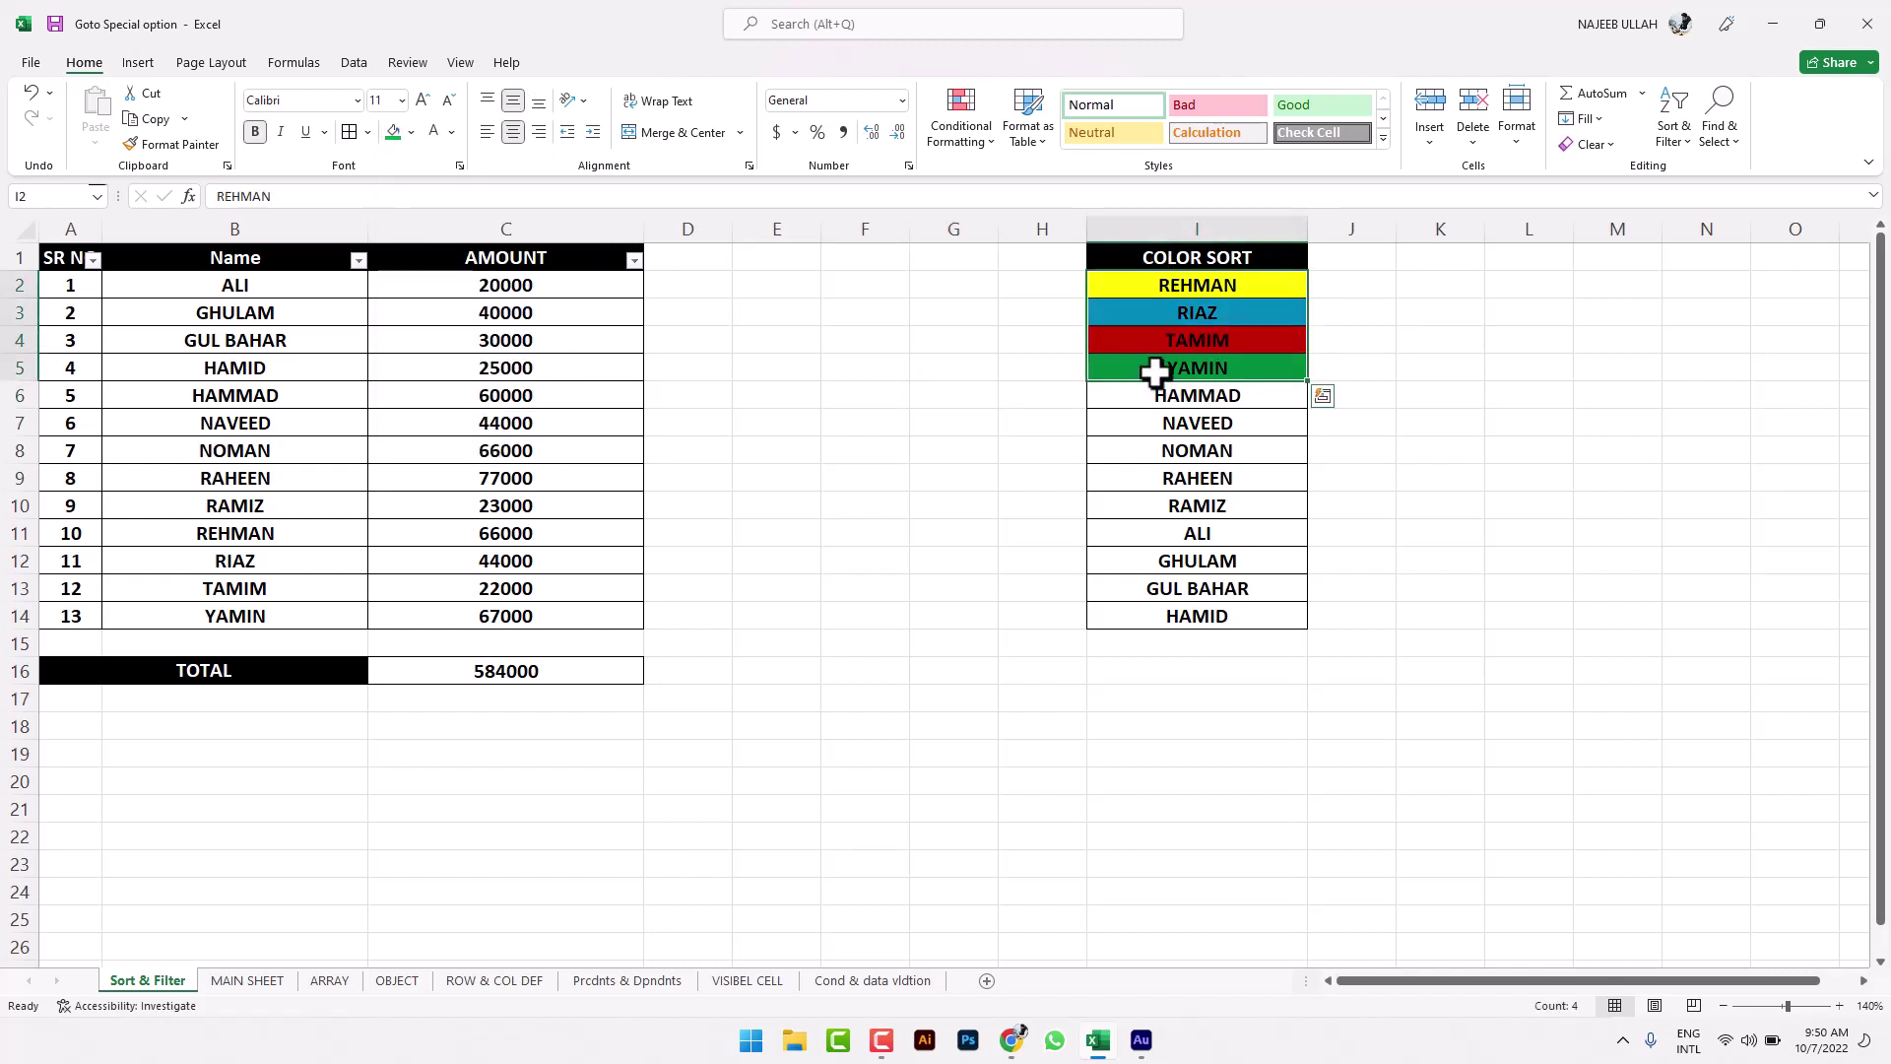
{"action": "left_click", "coordinate": [1676, 138]}
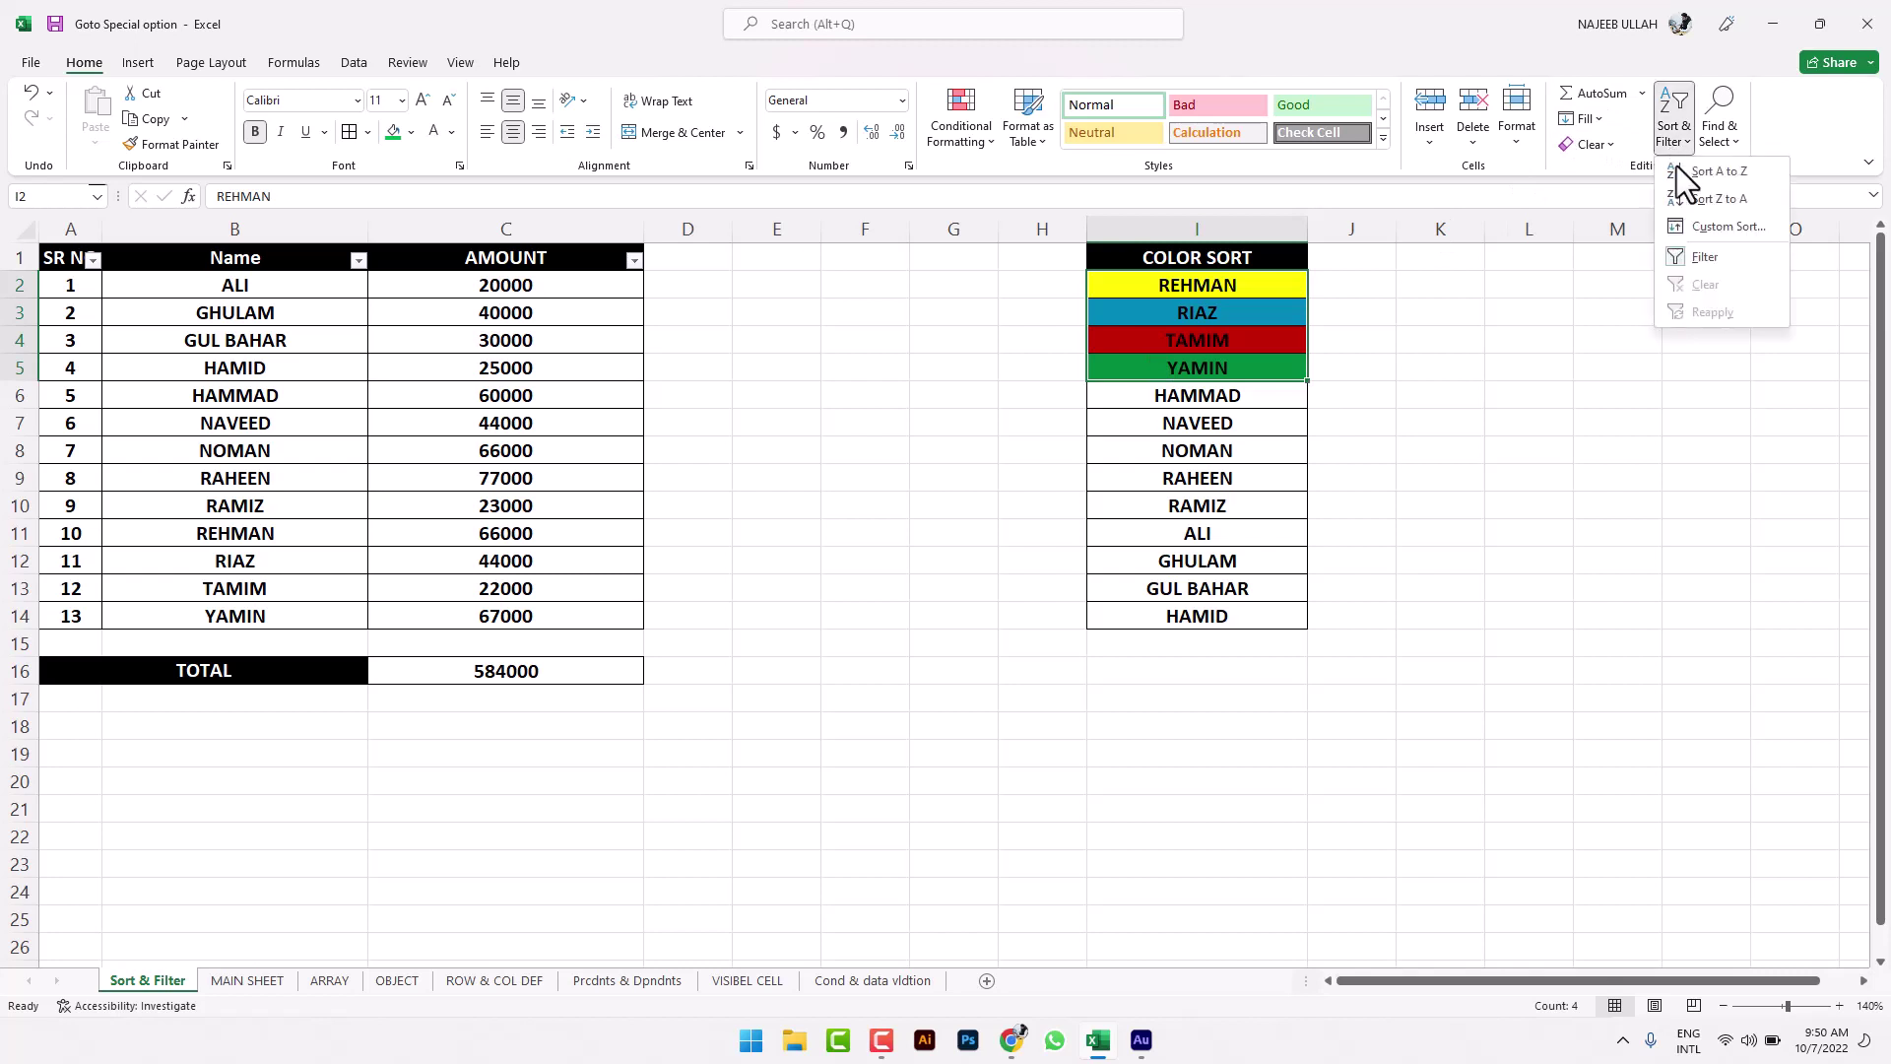
{"action": "left_click", "coordinate": [1741, 227]}
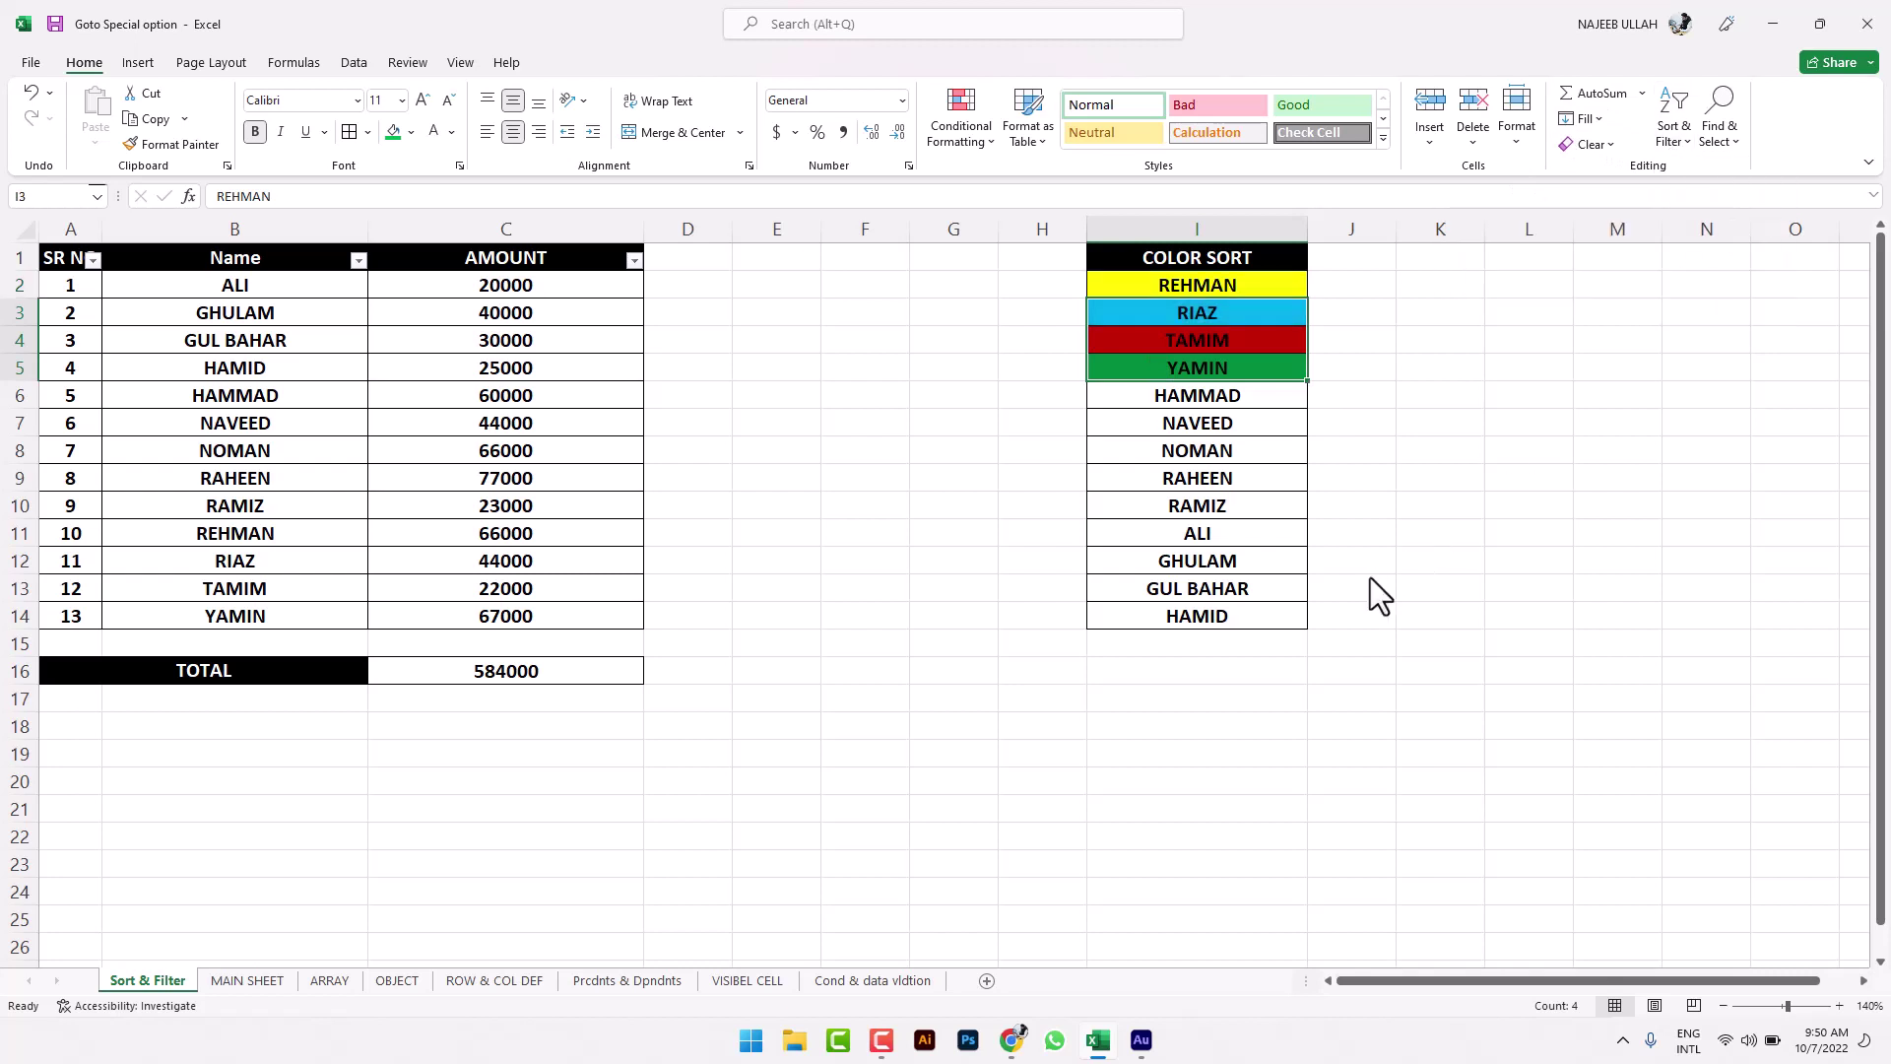
{"action": "left_click", "coordinate": [713, 562]}
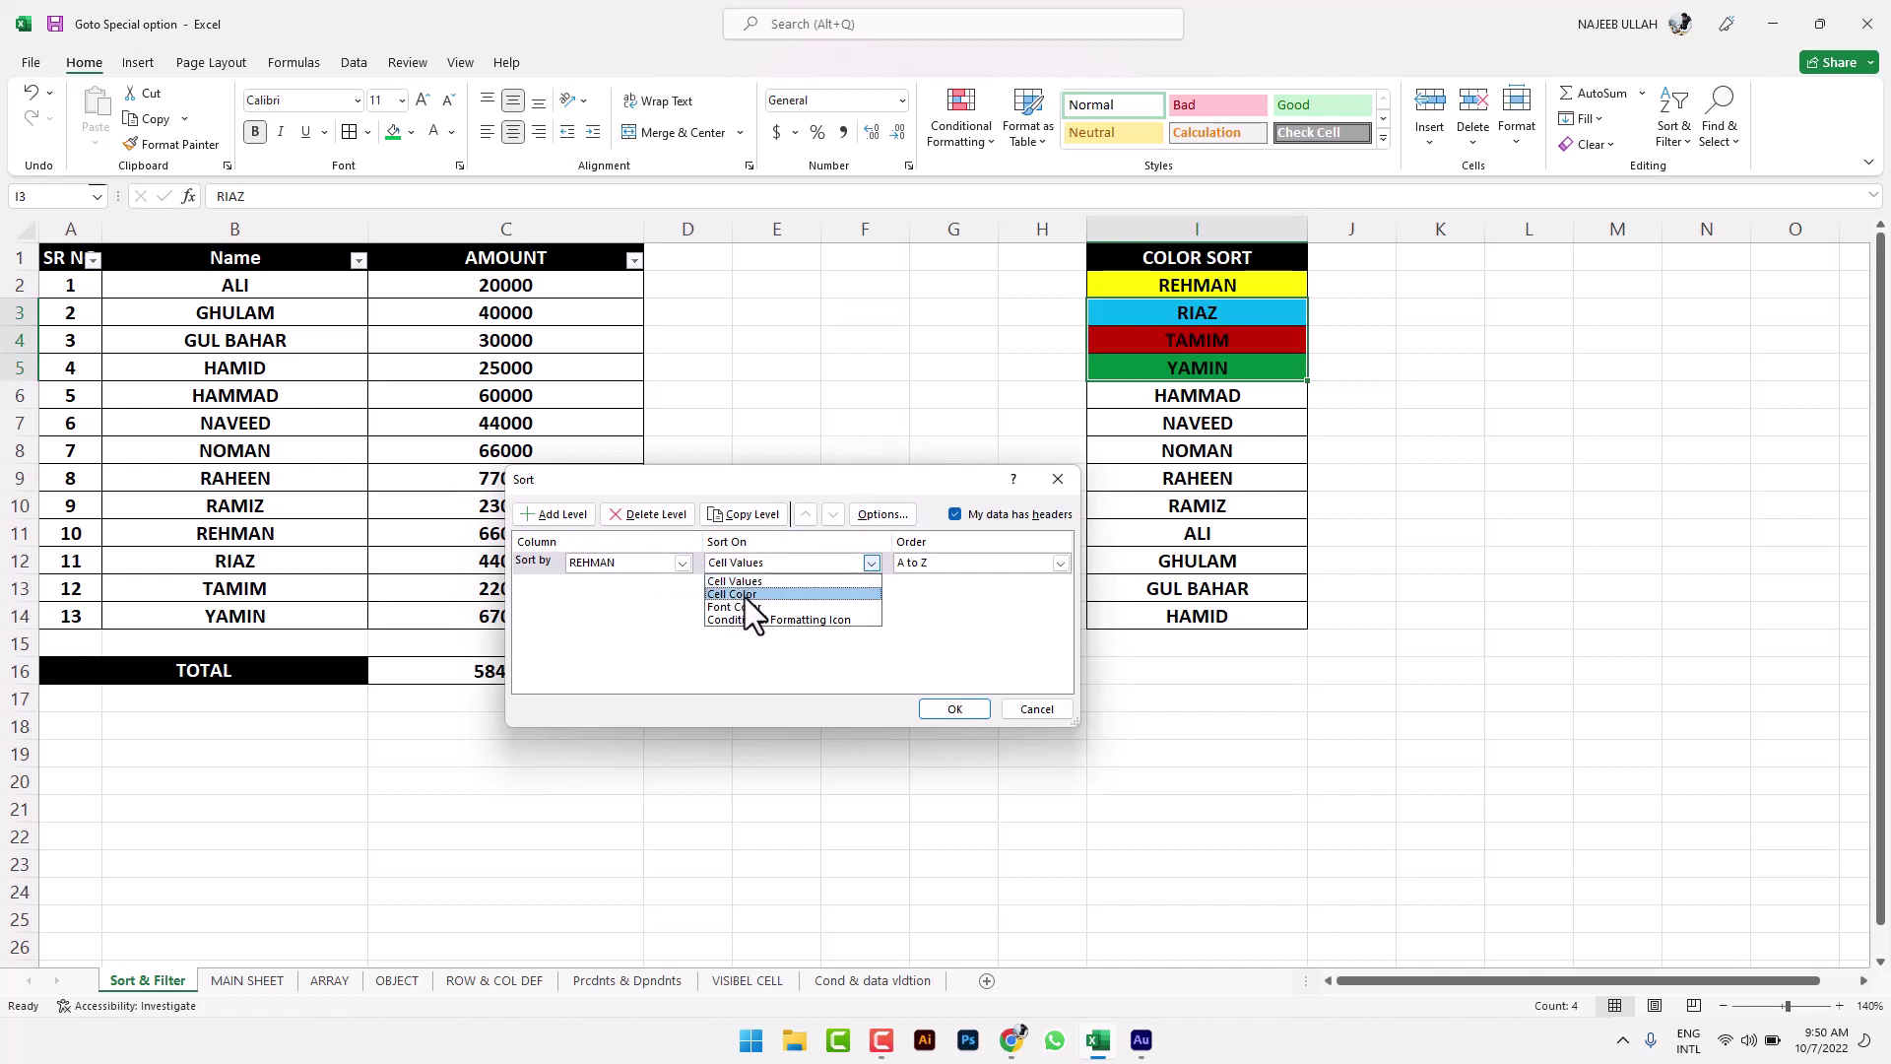
{"action": "left_click", "coordinate": [745, 595]}
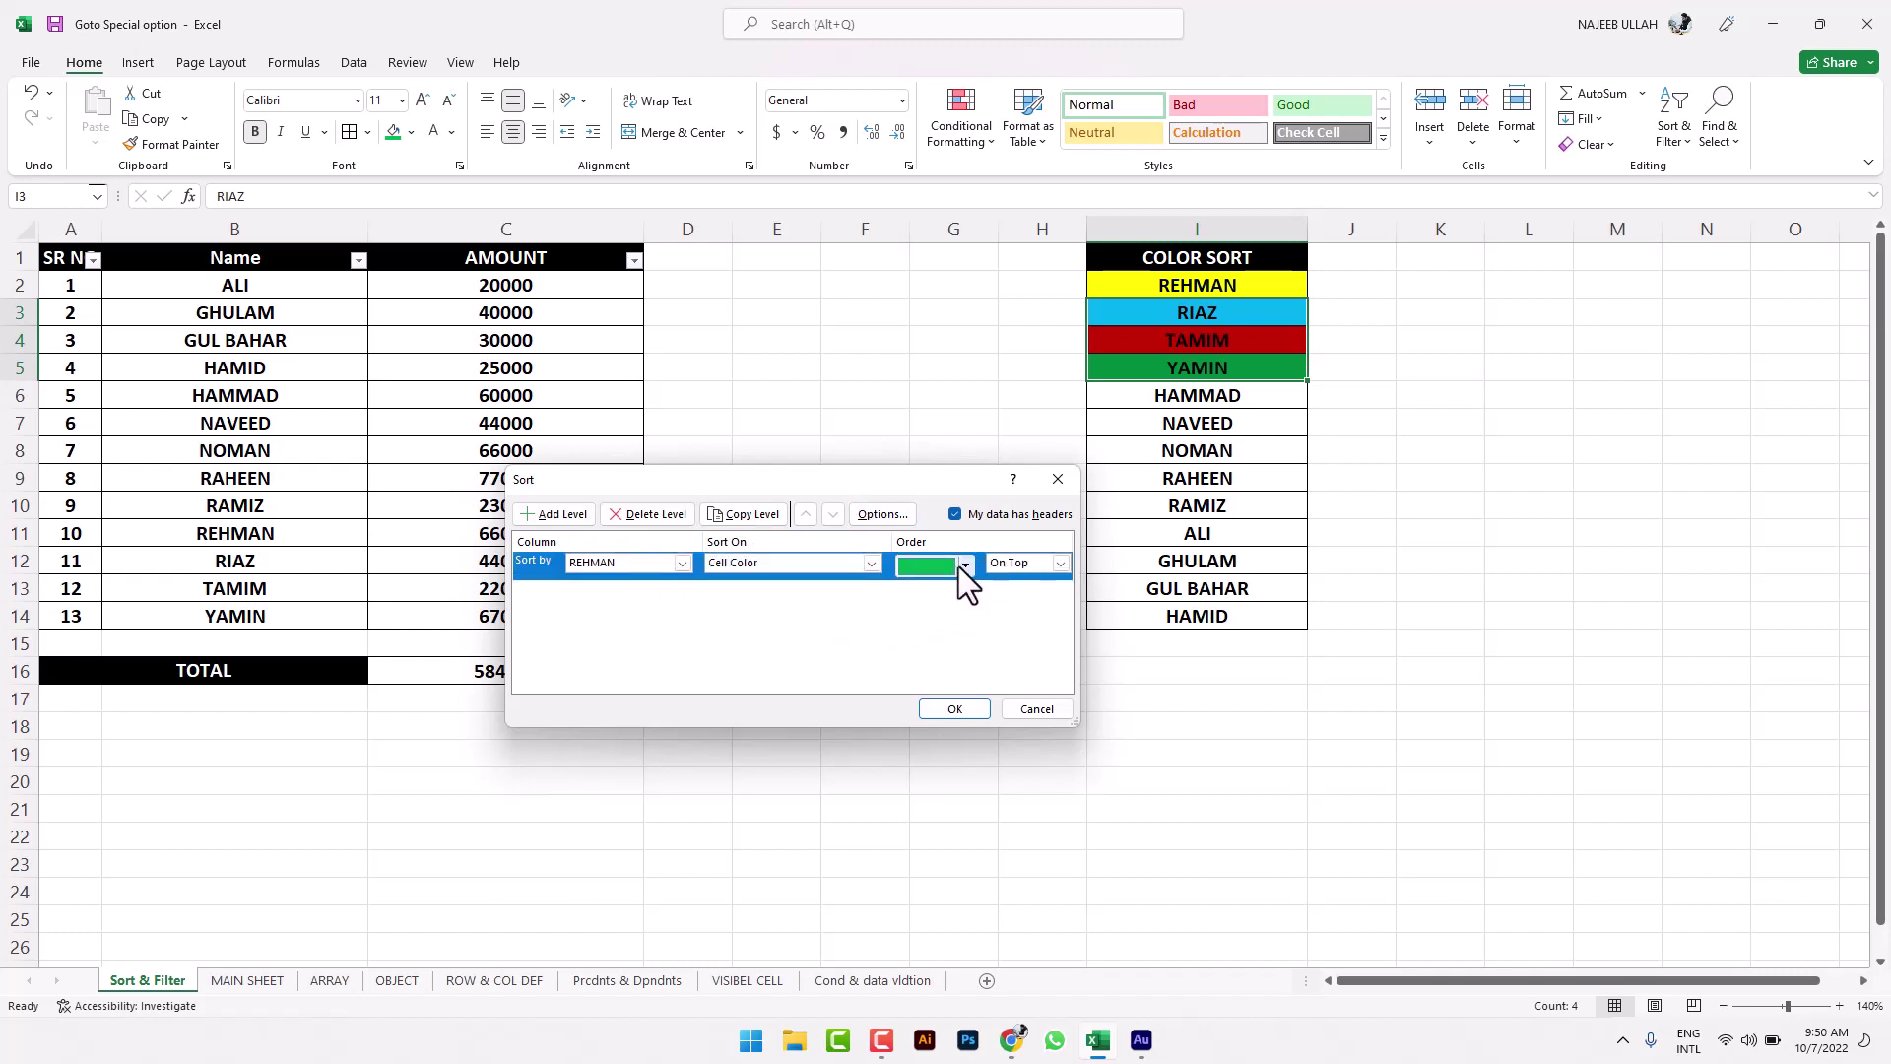
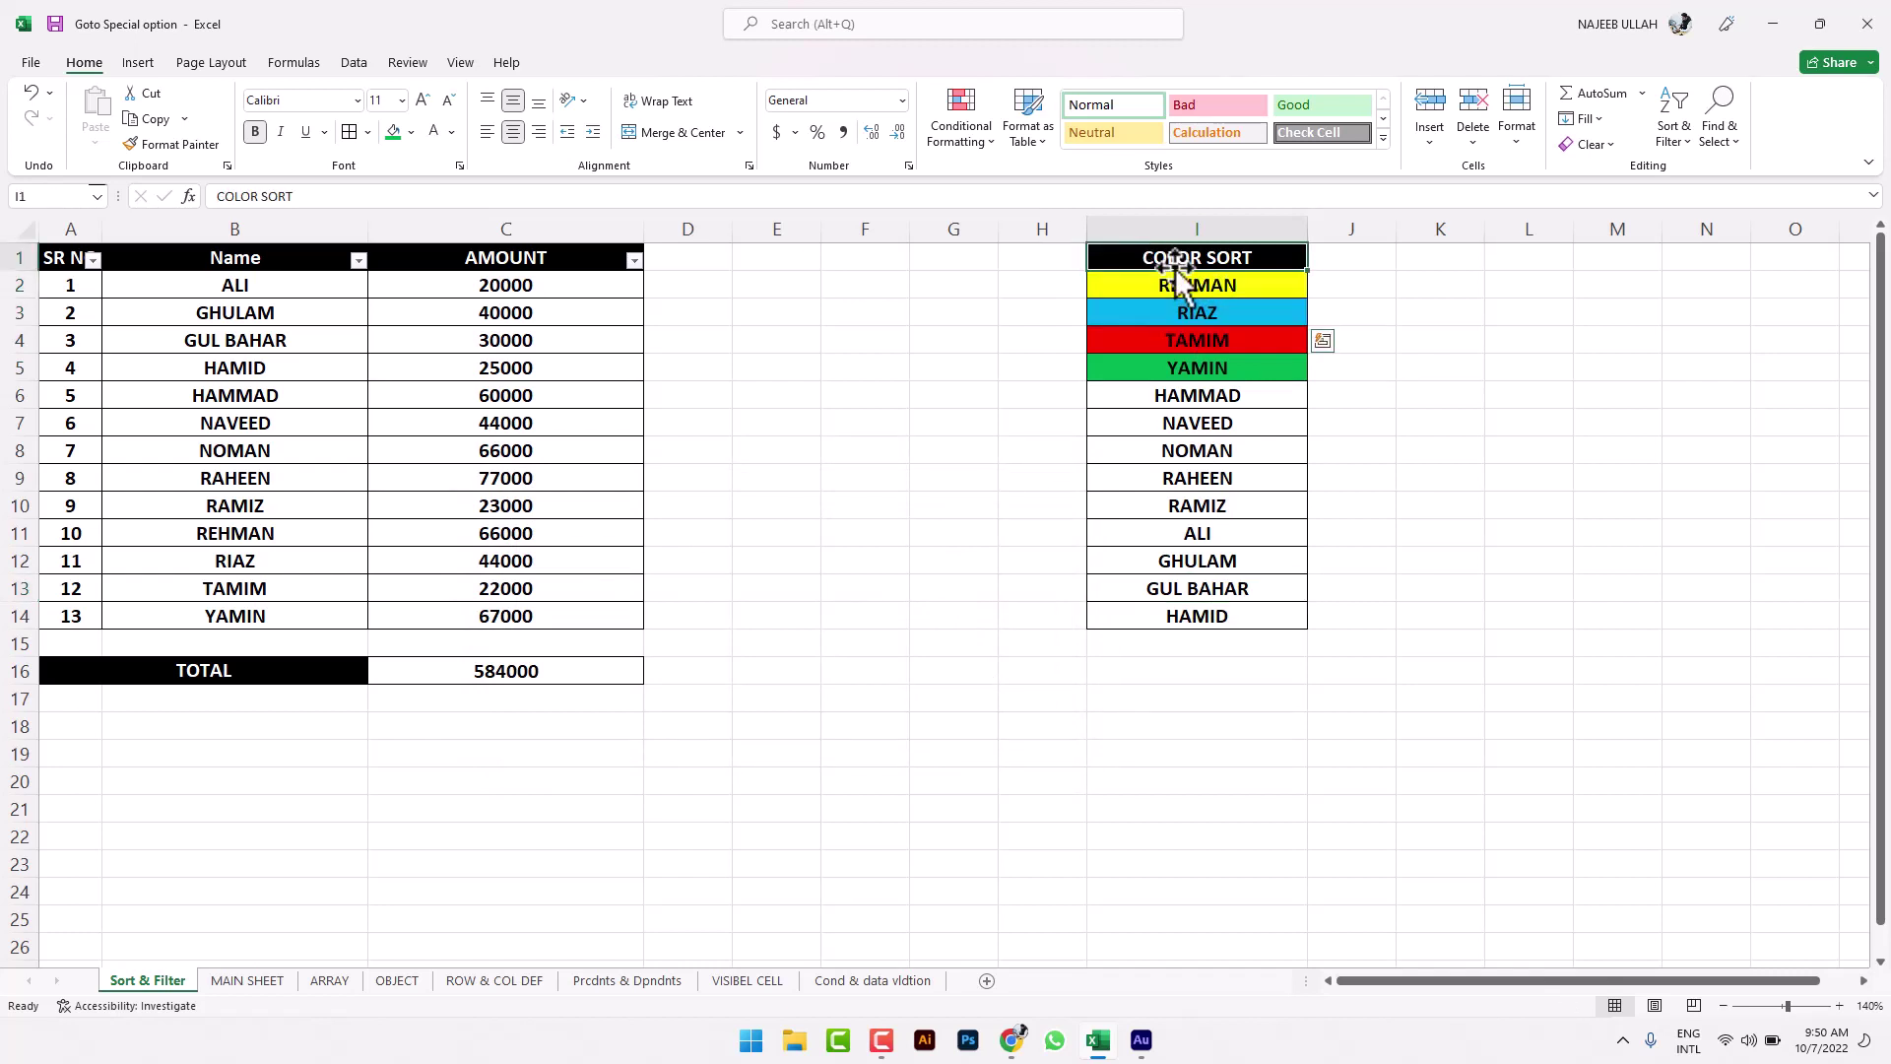
Step: Select the coloured names in I1:I5 and open Custom Sort
{"action": "left_click_drag", "start_coordinate": [1192, 259], "coordinate": [1196, 363]}
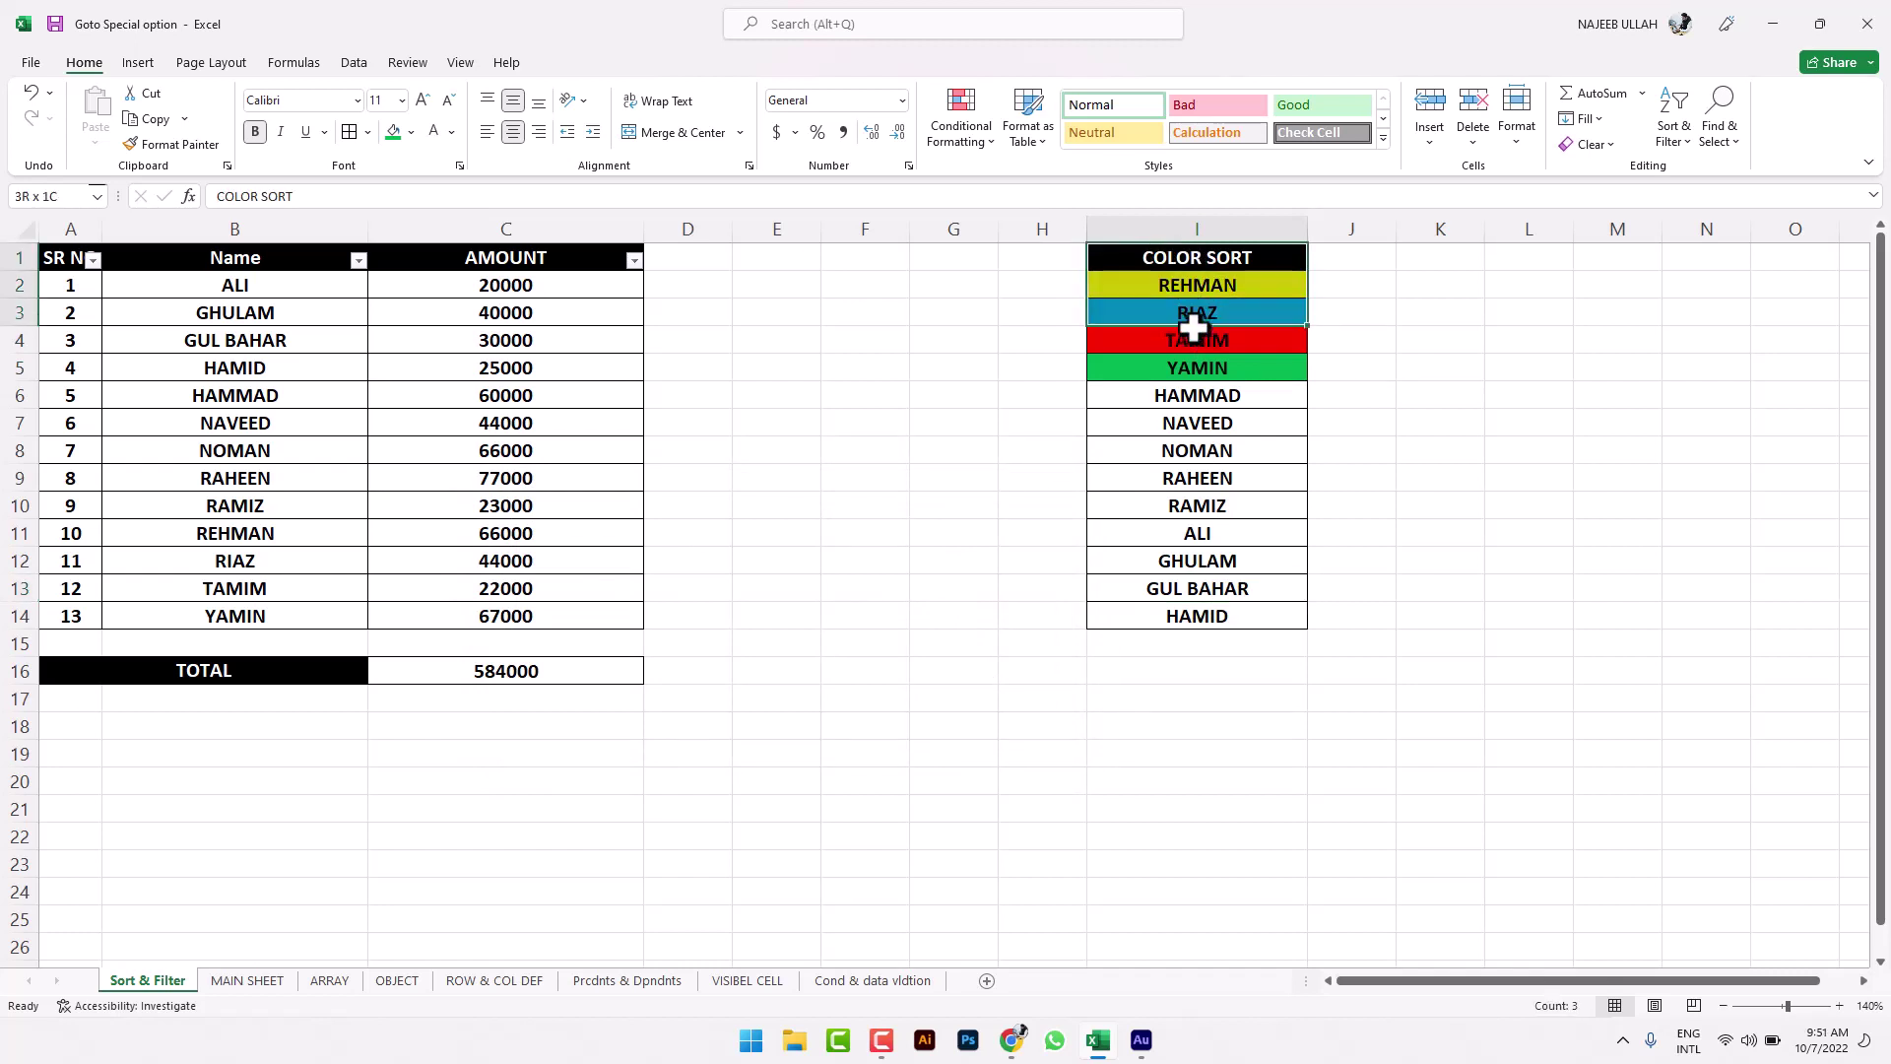
{"action": "left_click", "coordinate": [1719, 135]}
{"action": "left_click", "coordinate": [1691, 133]}
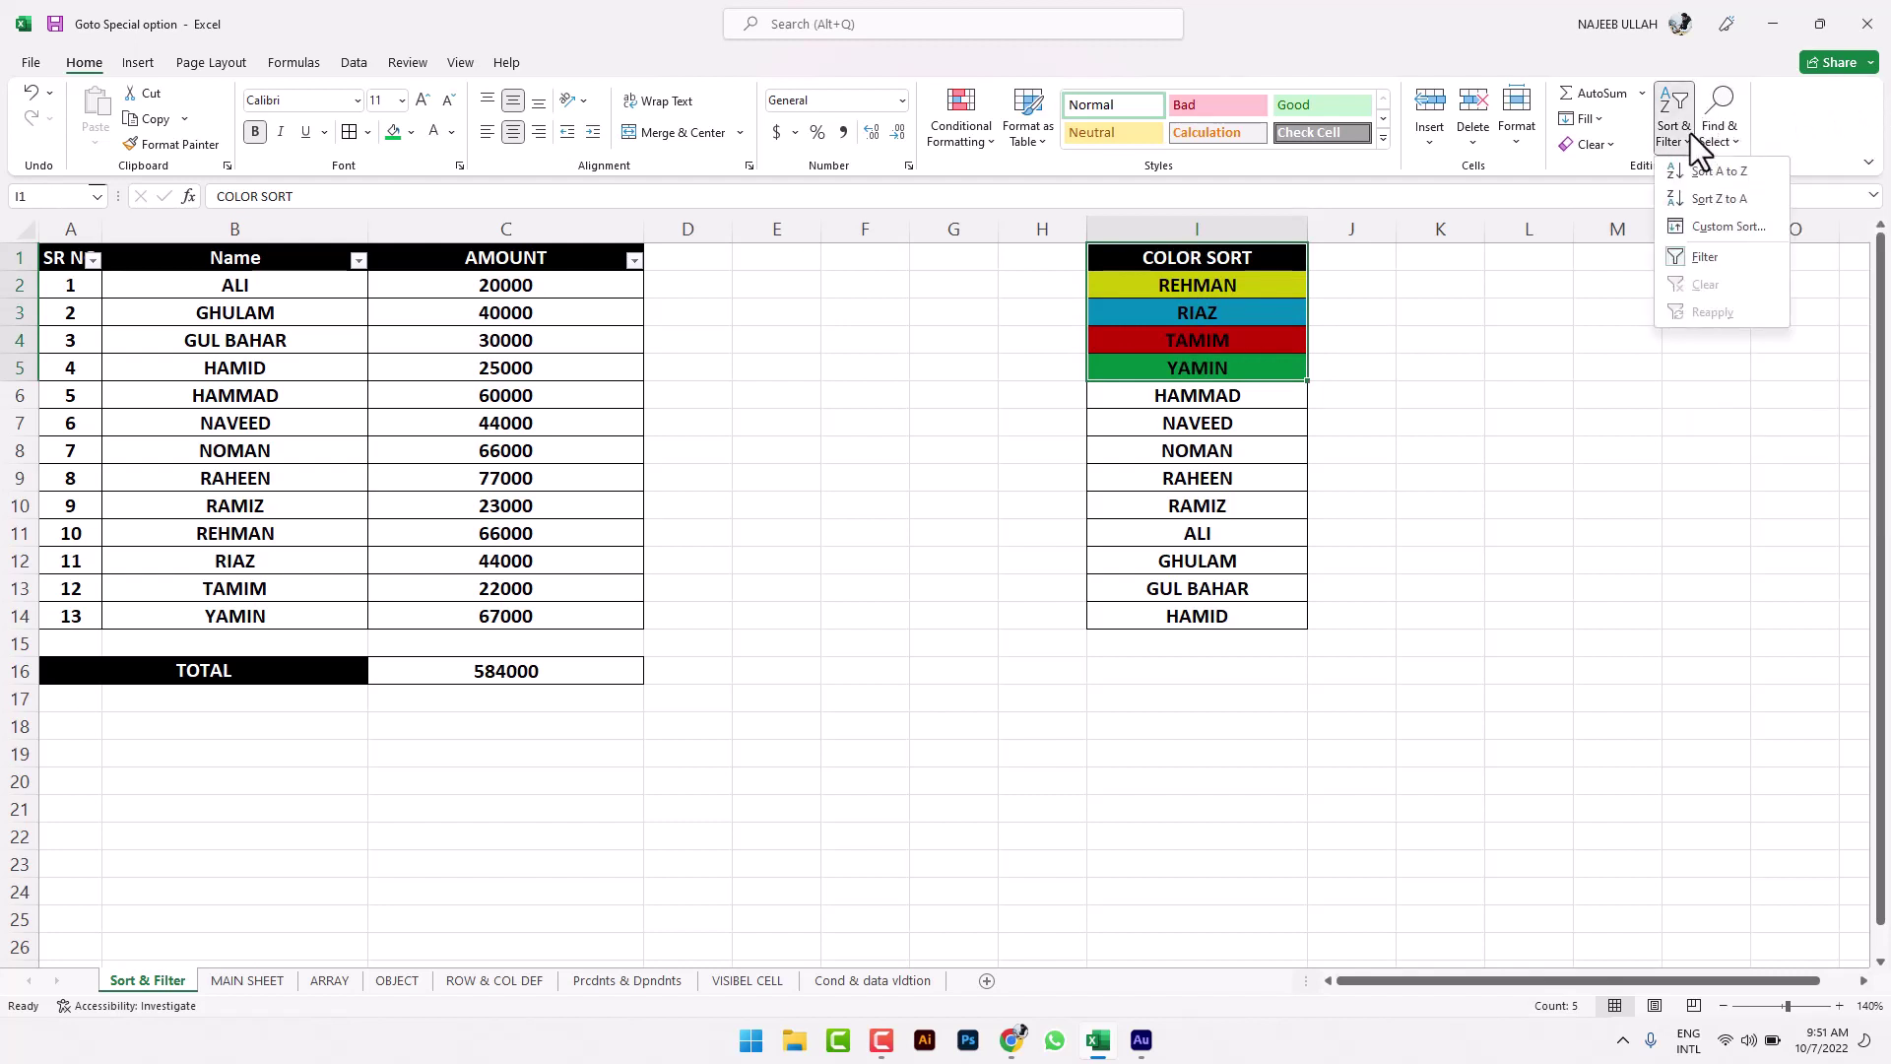
{"action": "left_click", "coordinate": [1725, 225]}
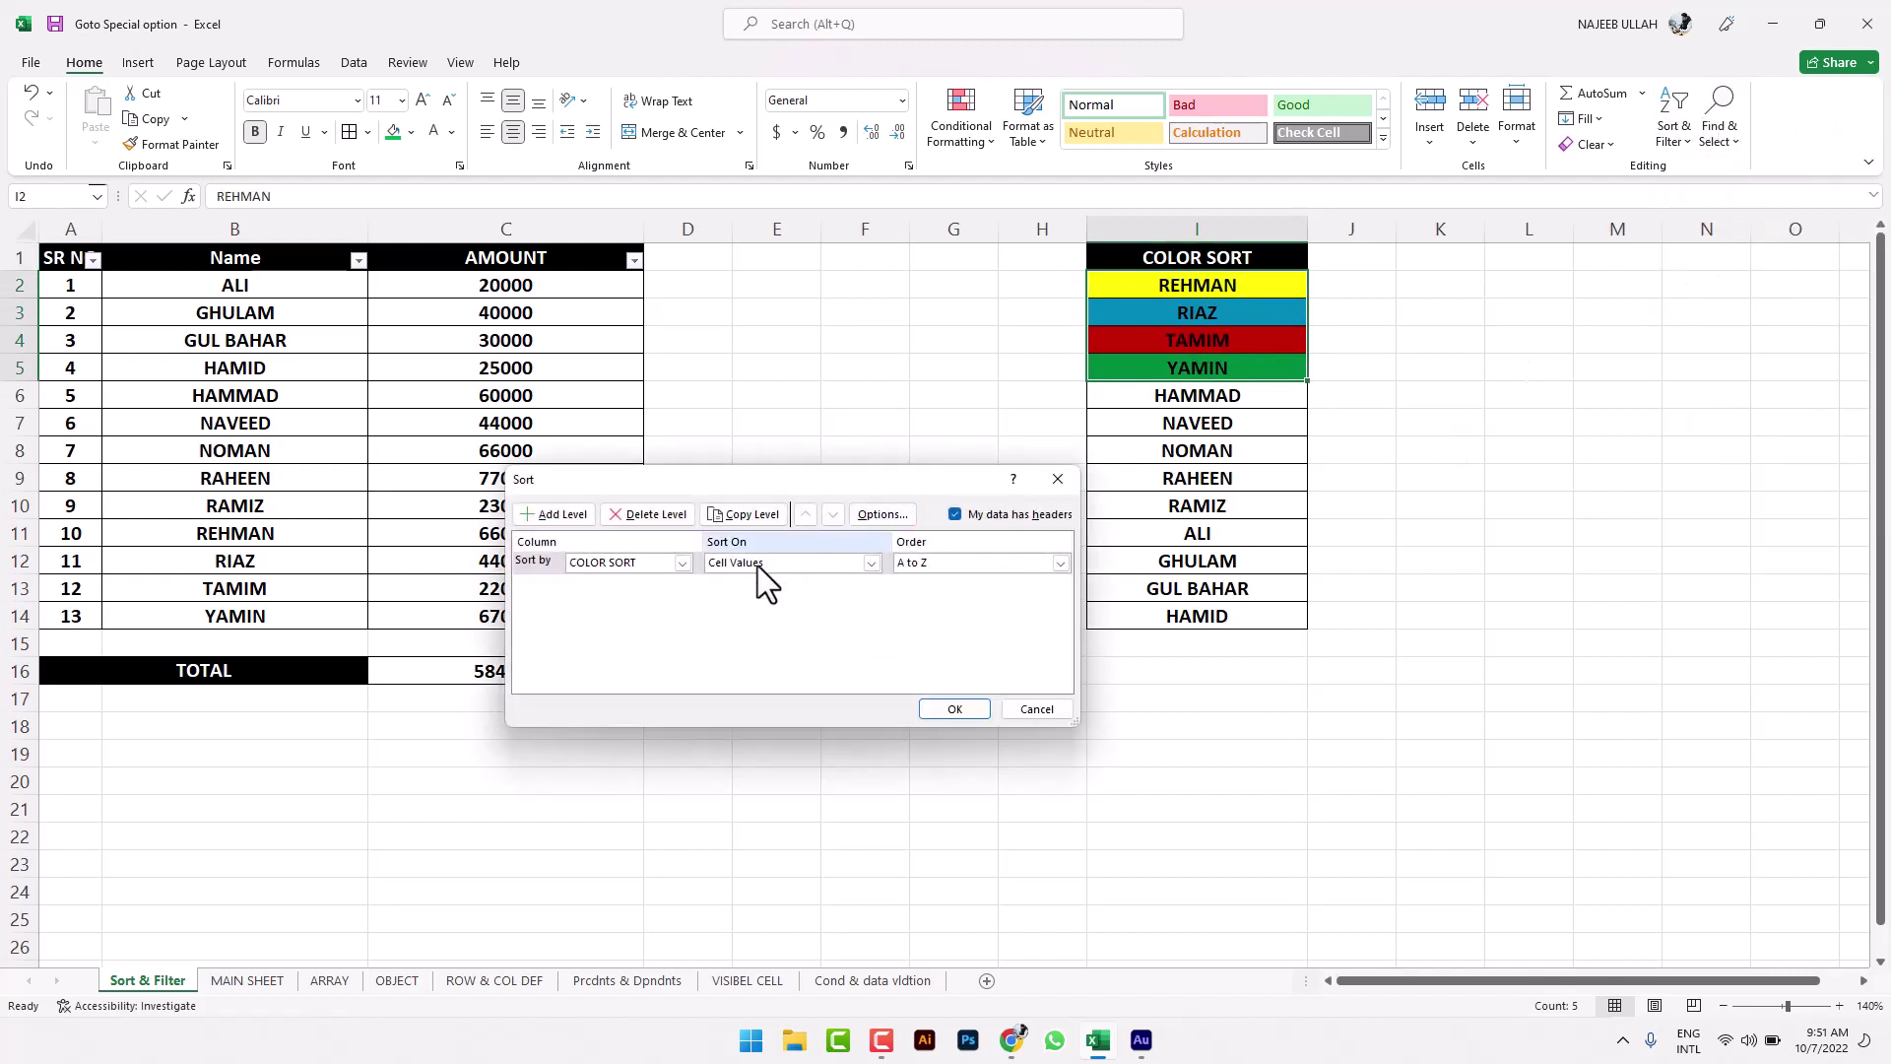
Step: Make the first sort level sort on cell colour with green on top
{"action": "left_click", "coordinate": [747, 559]}
{"action": "left_click", "coordinate": [767, 591]}
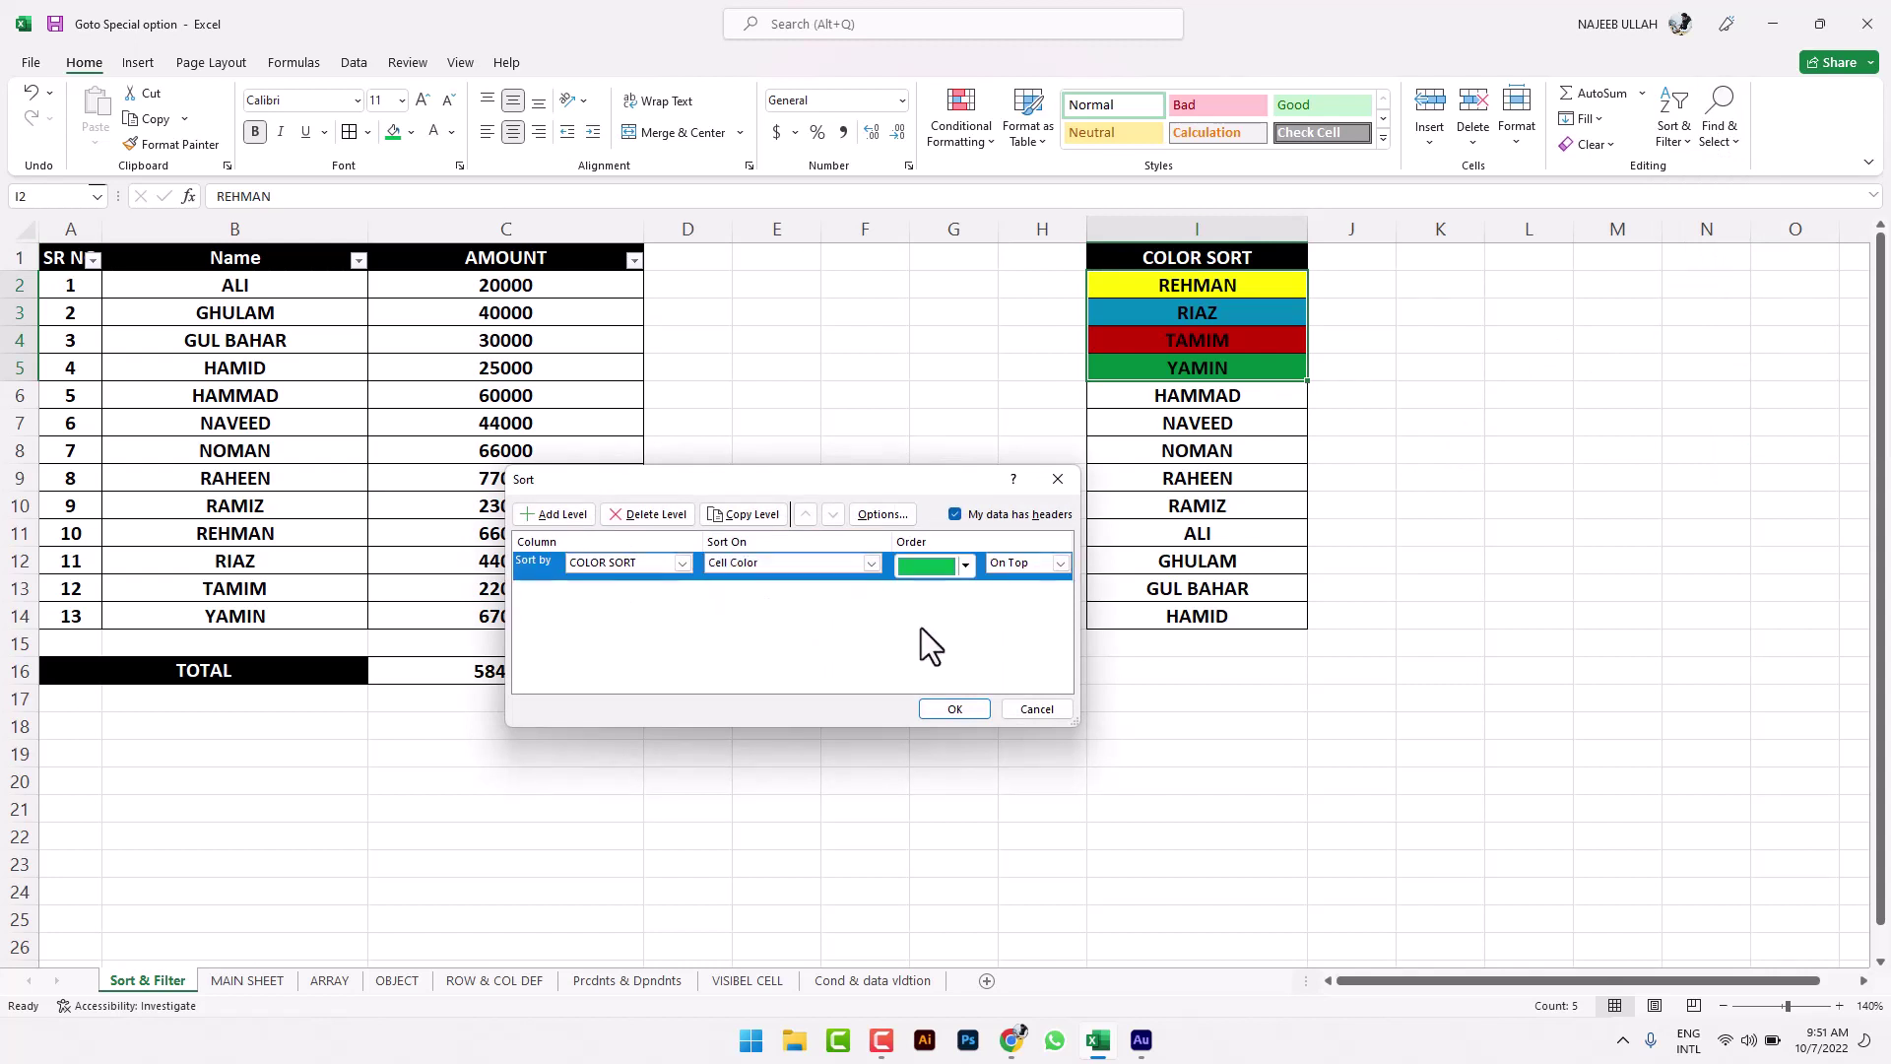
{"action": "left_click", "coordinate": [970, 568]}
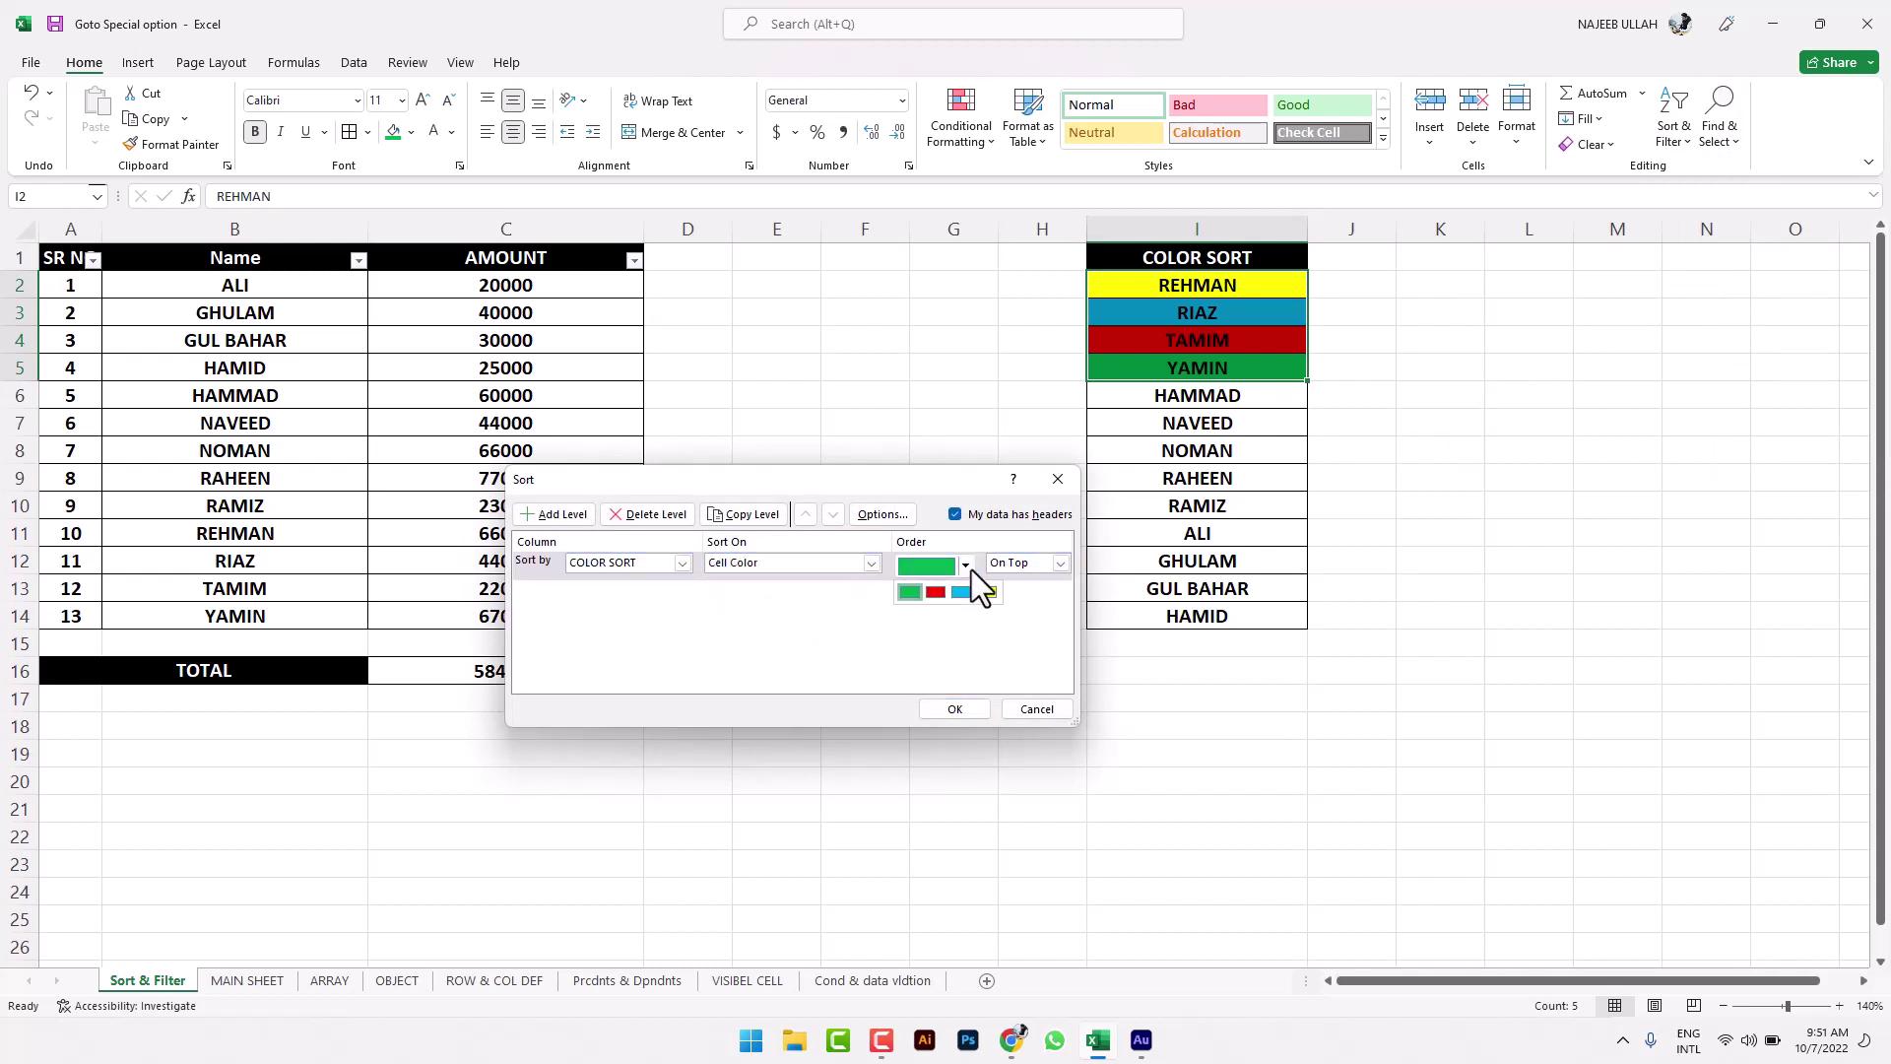
{"action": "left_click", "coordinate": [987, 593]}
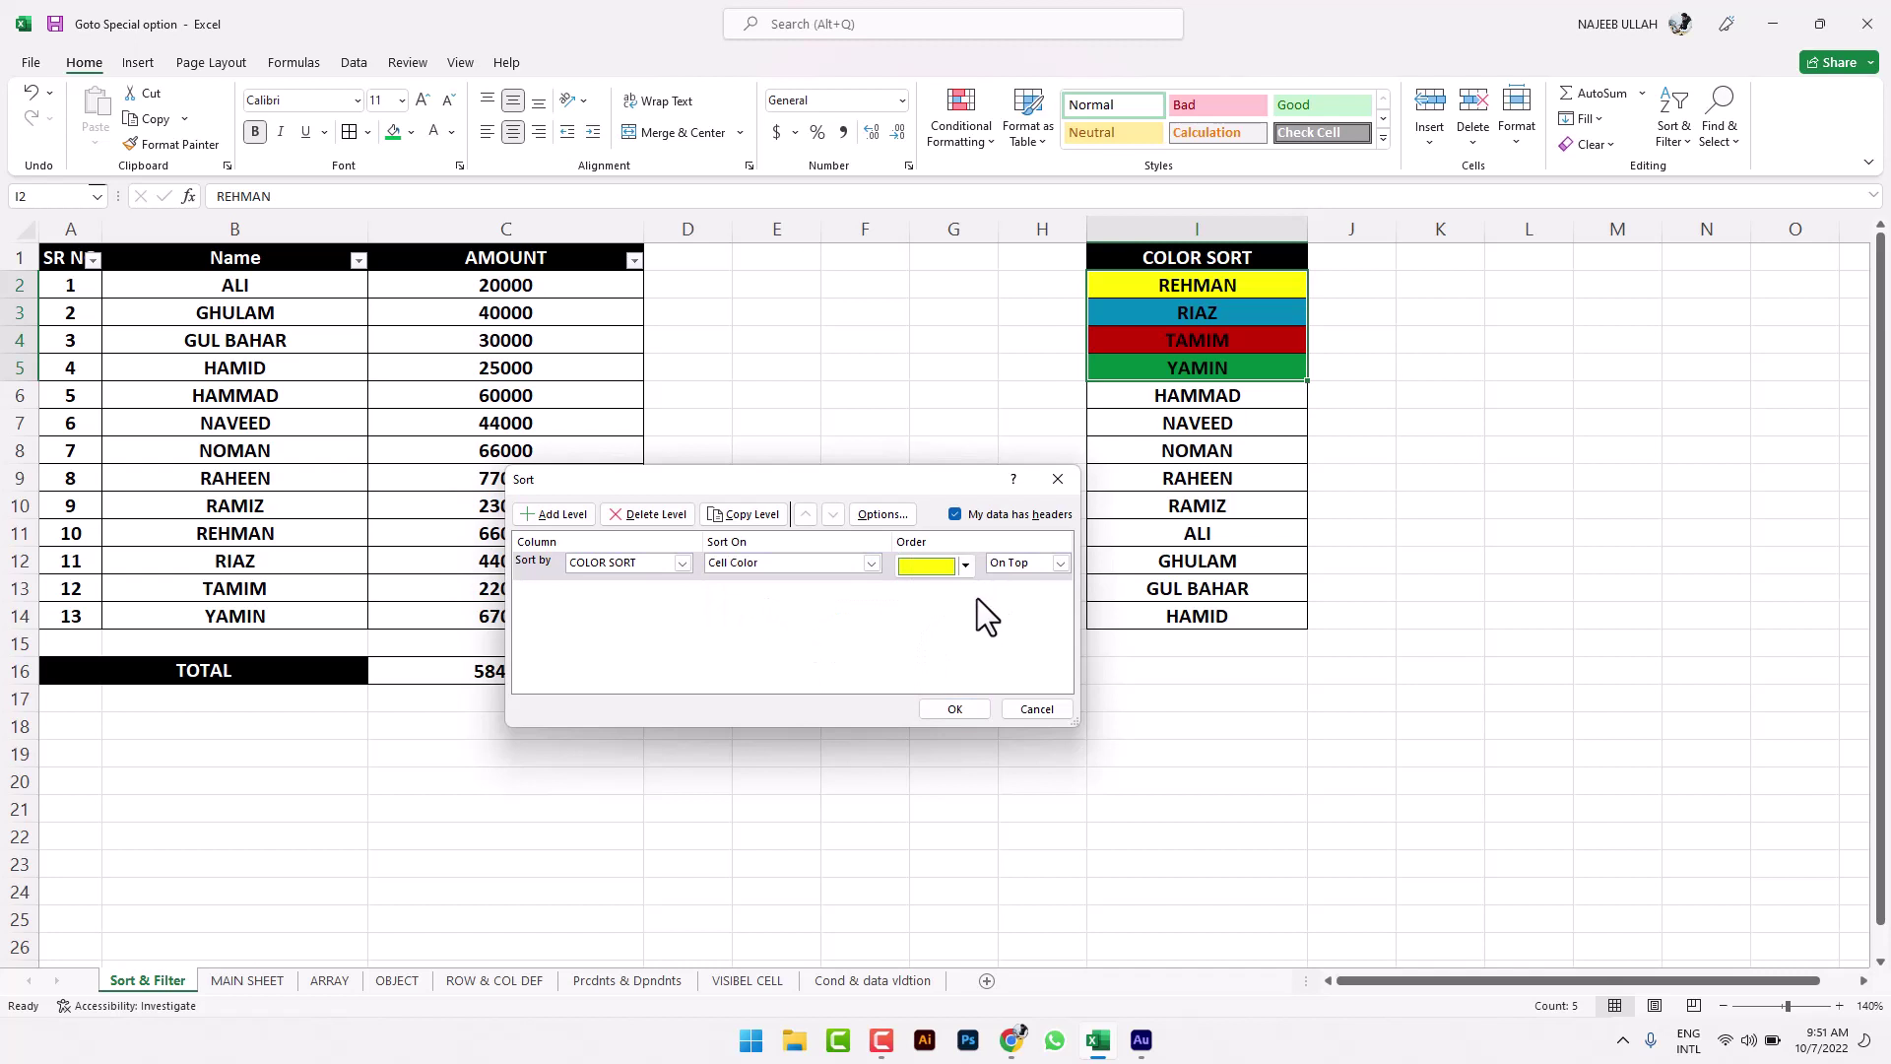
{"action": "left_click", "coordinate": [966, 567]}
{"action": "left_click", "coordinate": [908, 593]}
Step: Add two more cell-colour levels: red second, then yellow third
{"action": "left_click", "coordinate": [541, 518]}
{"action": "left_click", "coordinate": [873, 593]}
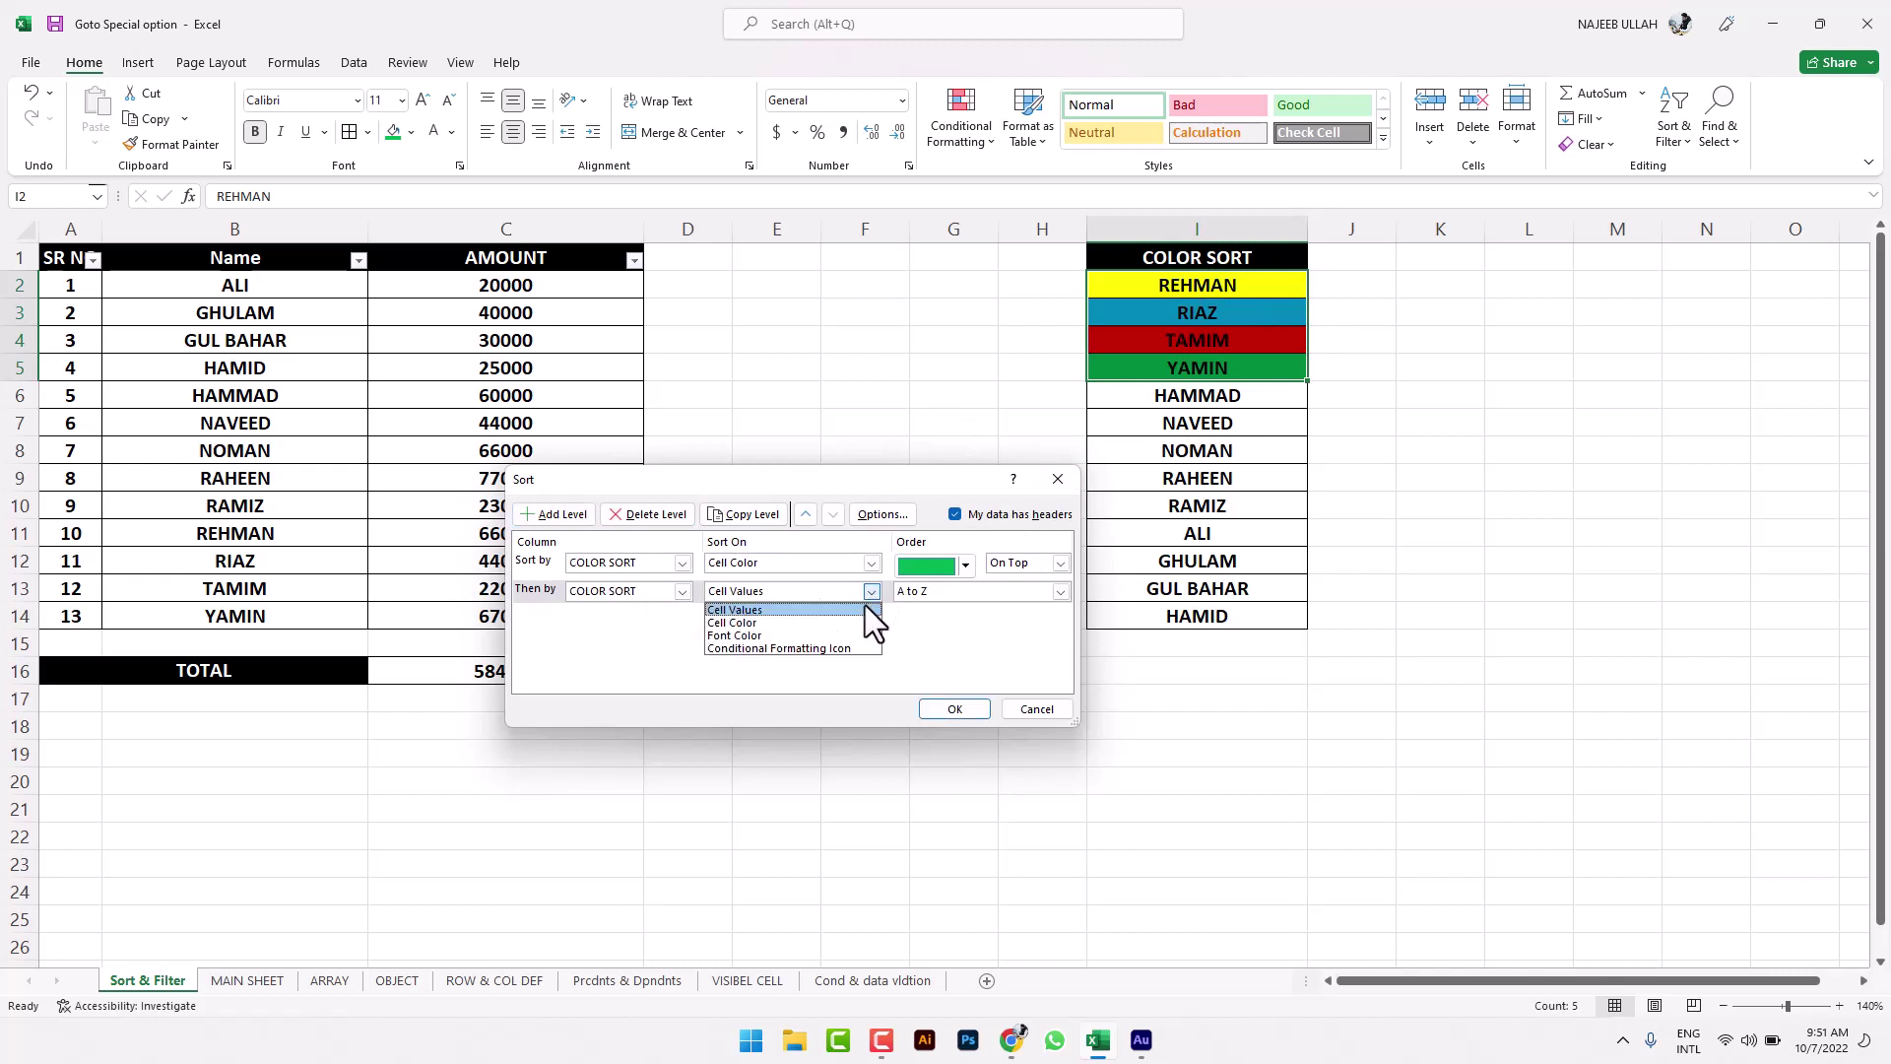
{"action": "left_click", "coordinate": [857, 628]}
{"action": "left_click", "coordinate": [965, 594]}
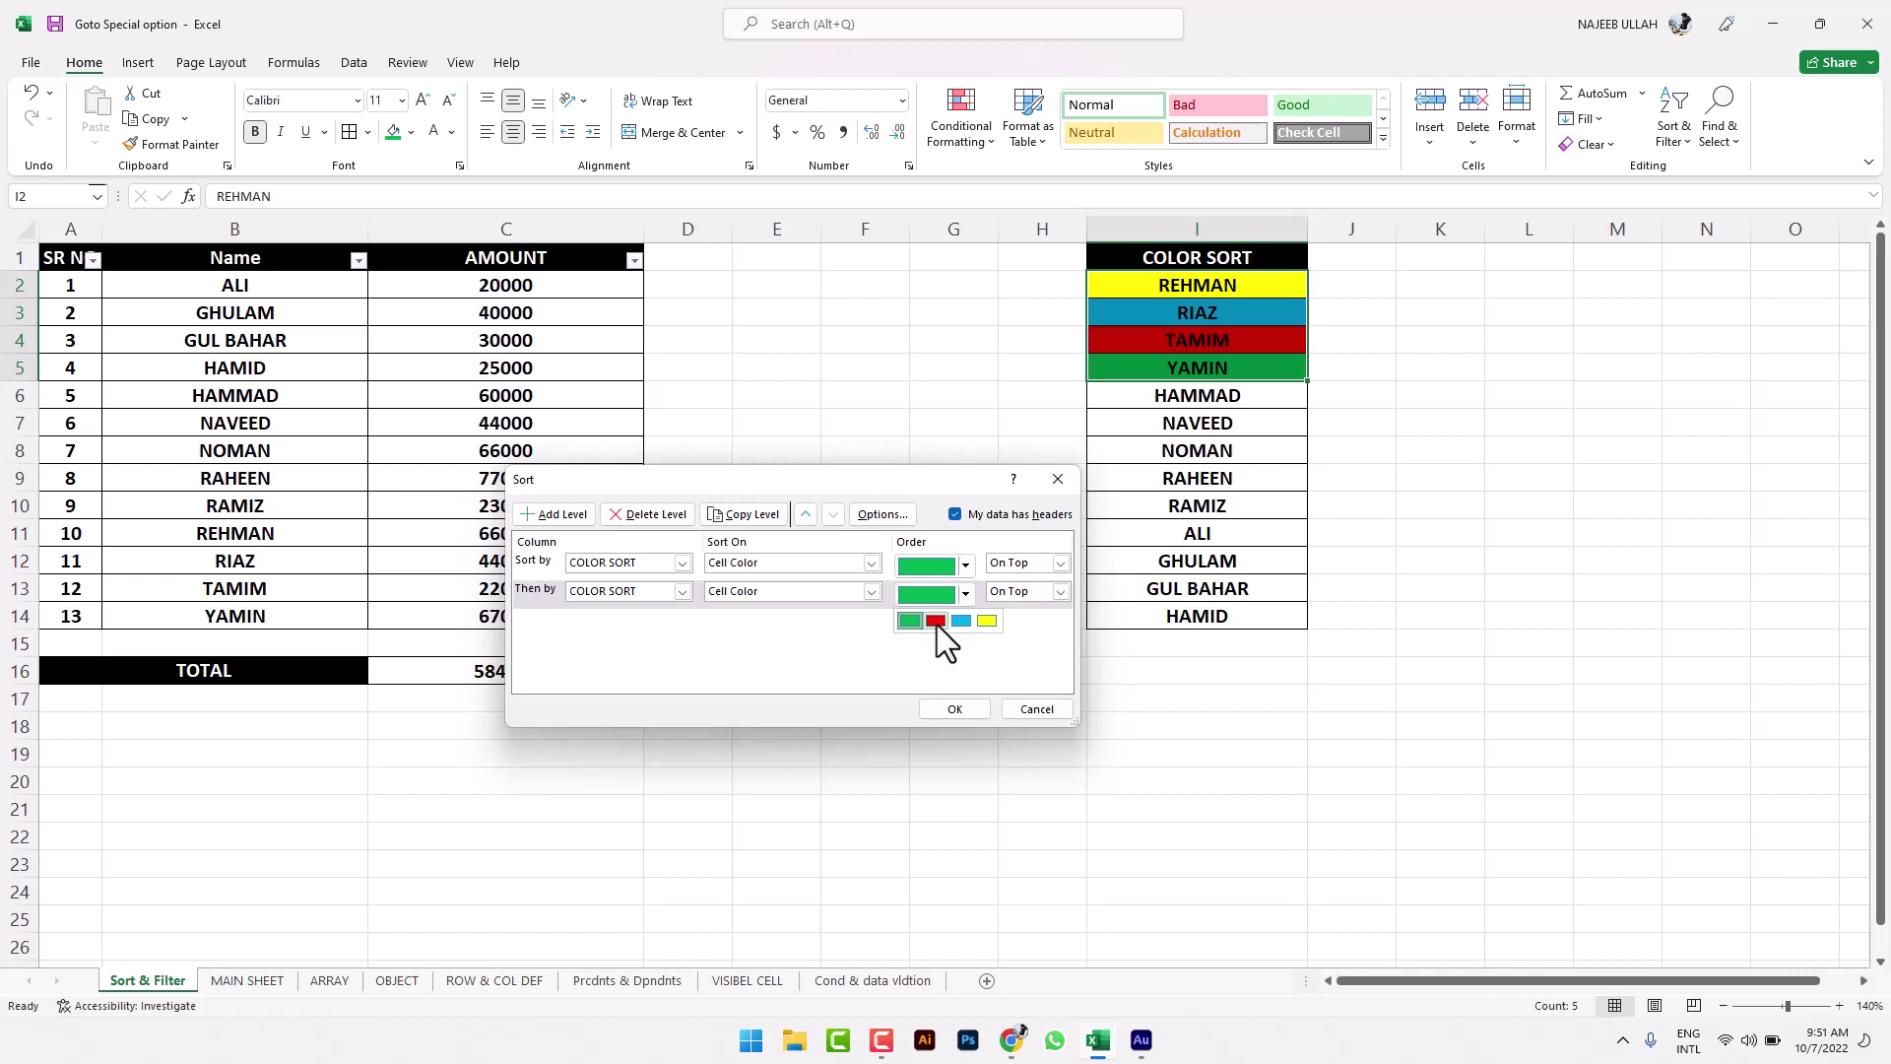
{"action": "left_click", "coordinate": [937, 623]}
{"action": "left_click", "coordinate": [559, 513]}
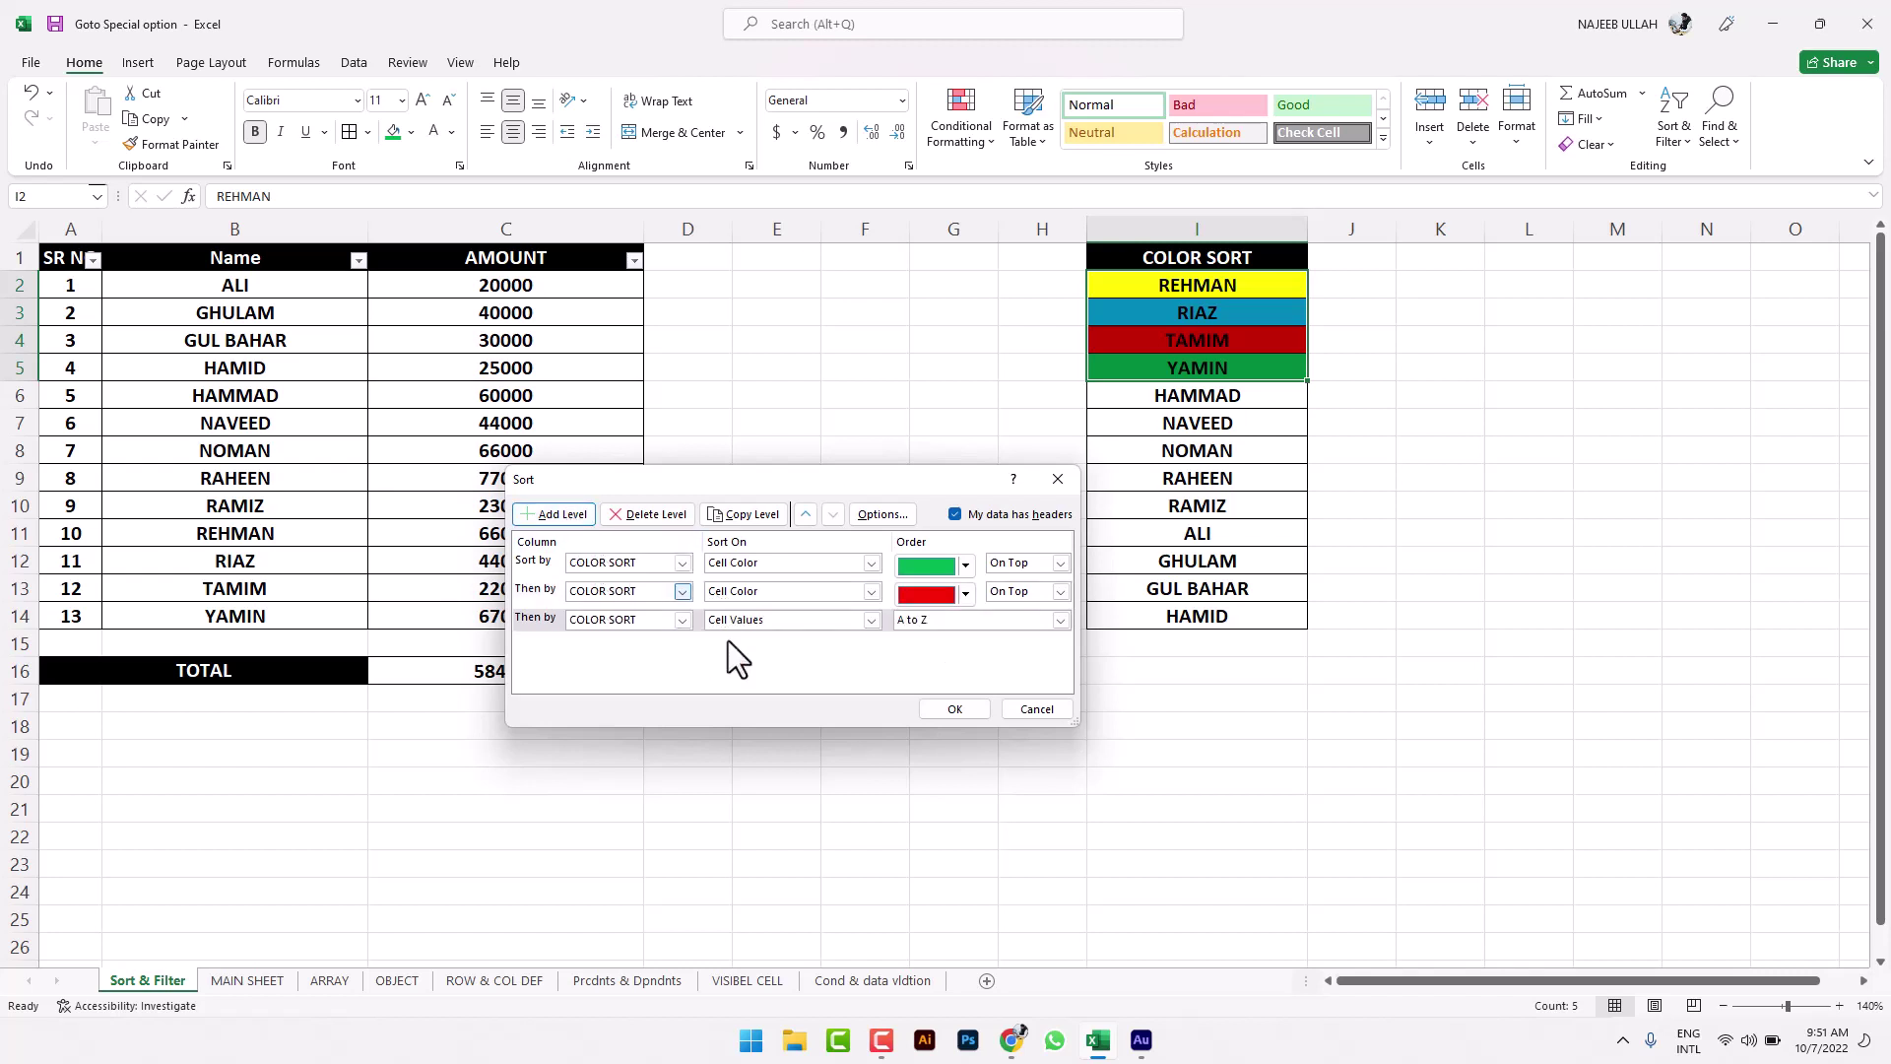
{"action": "left_click", "coordinate": [838, 620]}
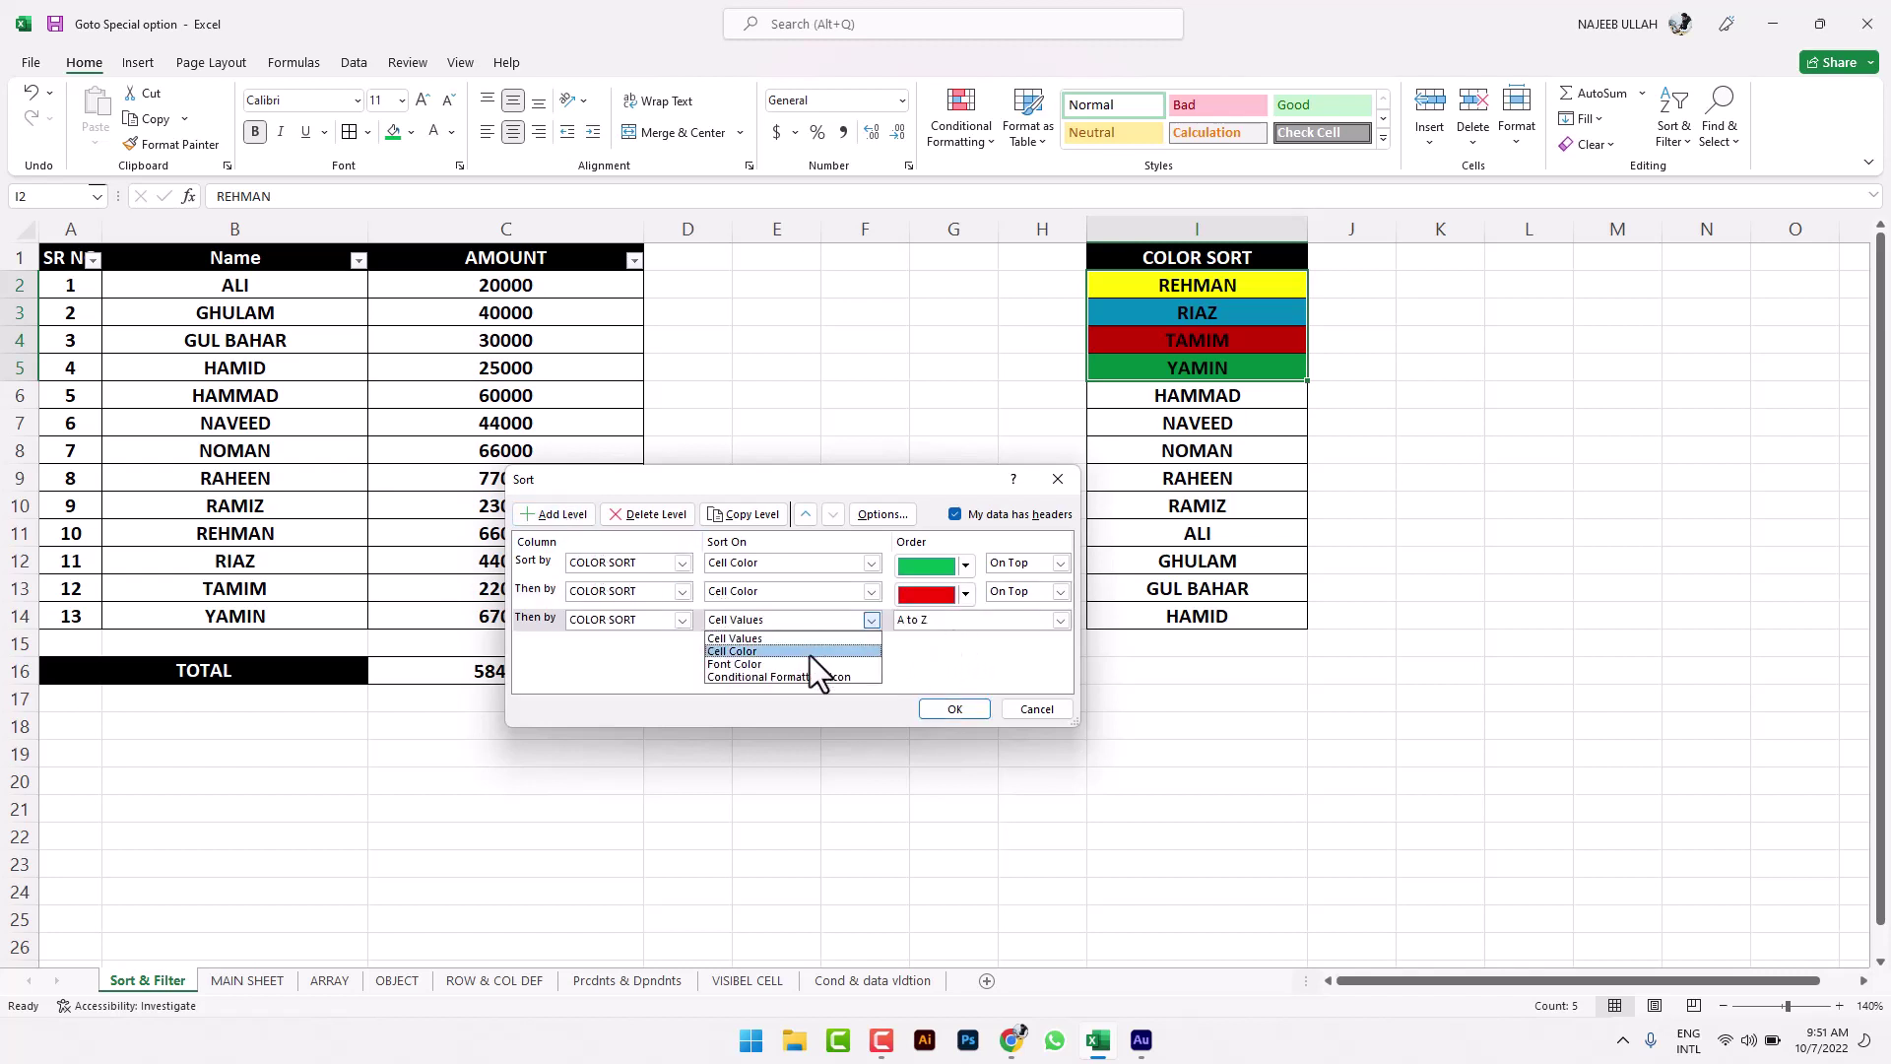
{"action": "left_click", "coordinate": [810, 654]}
{"action": "left_click", "coordinate": [967, 622]}
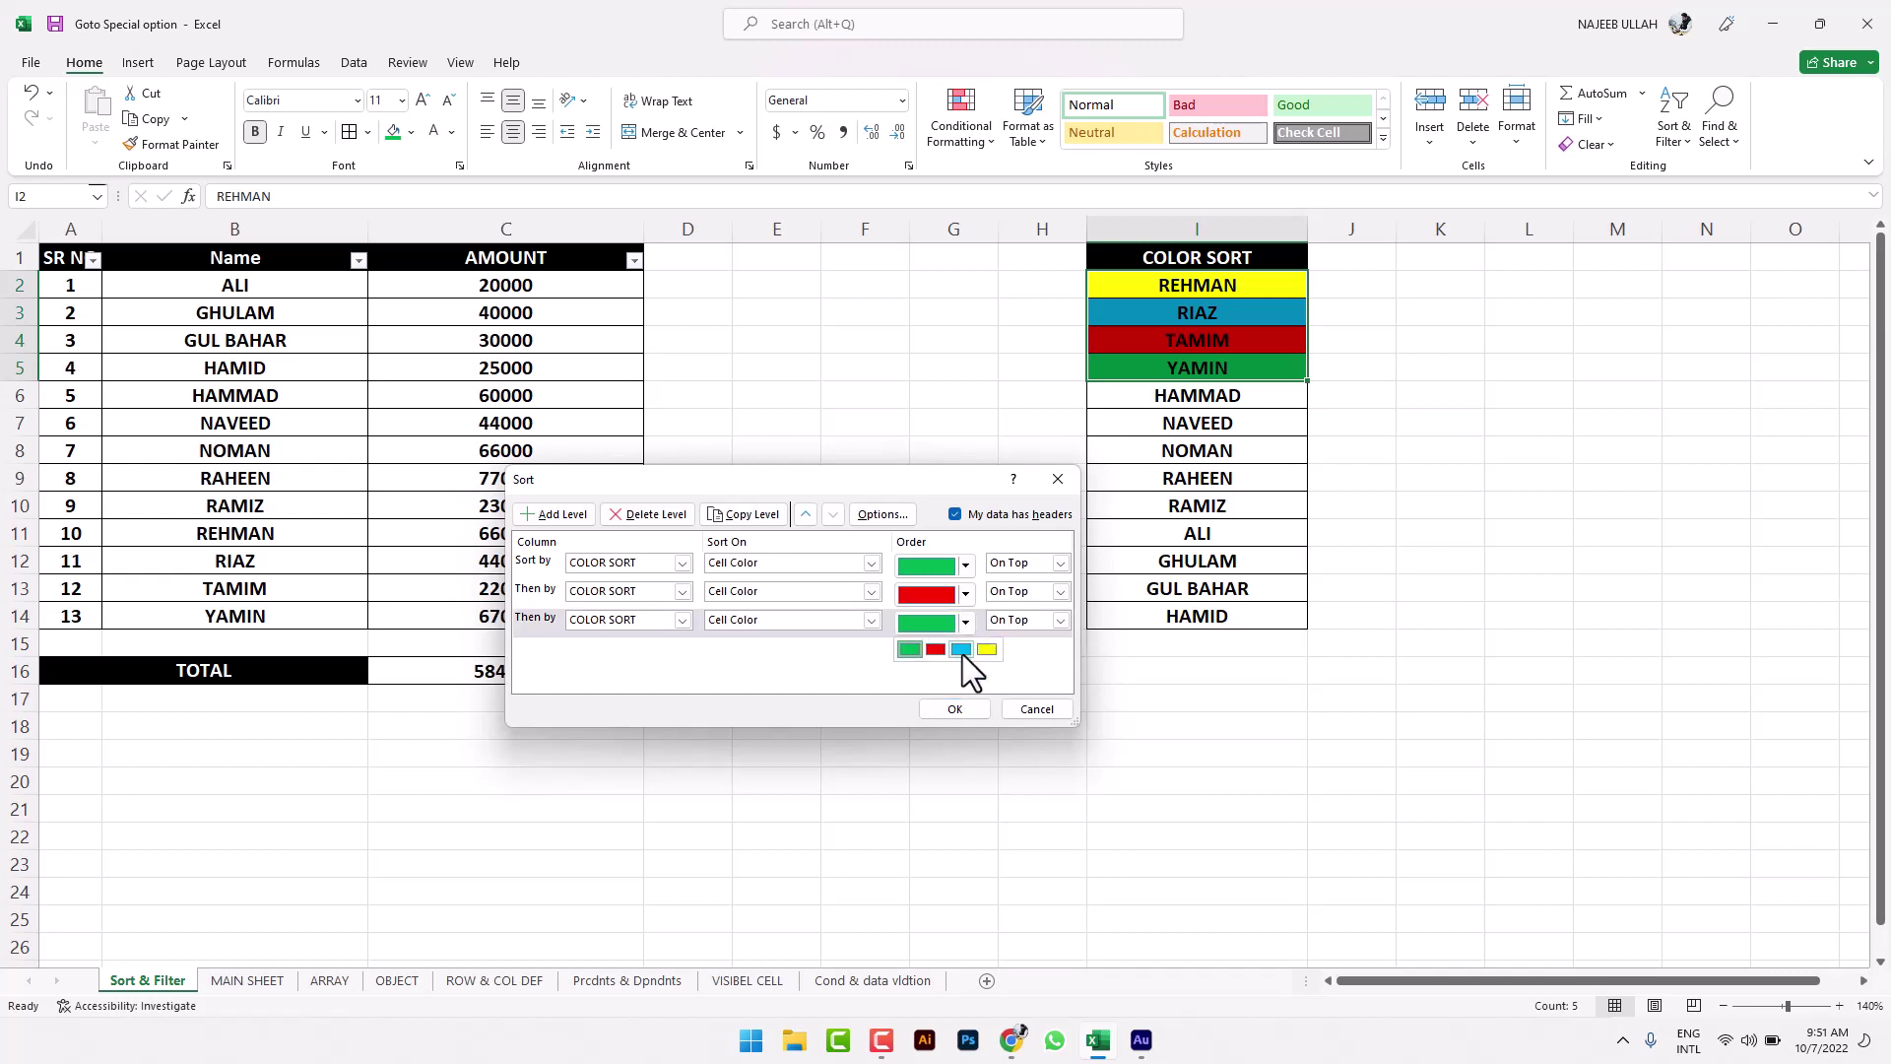
{"action": "left_click", "coordinate": [986, 649]}
Step: Apply the colour sort, then undo it and the coloured fills, ending on cell K7
{"action": "left_click", "coordinate": [952, 710]}
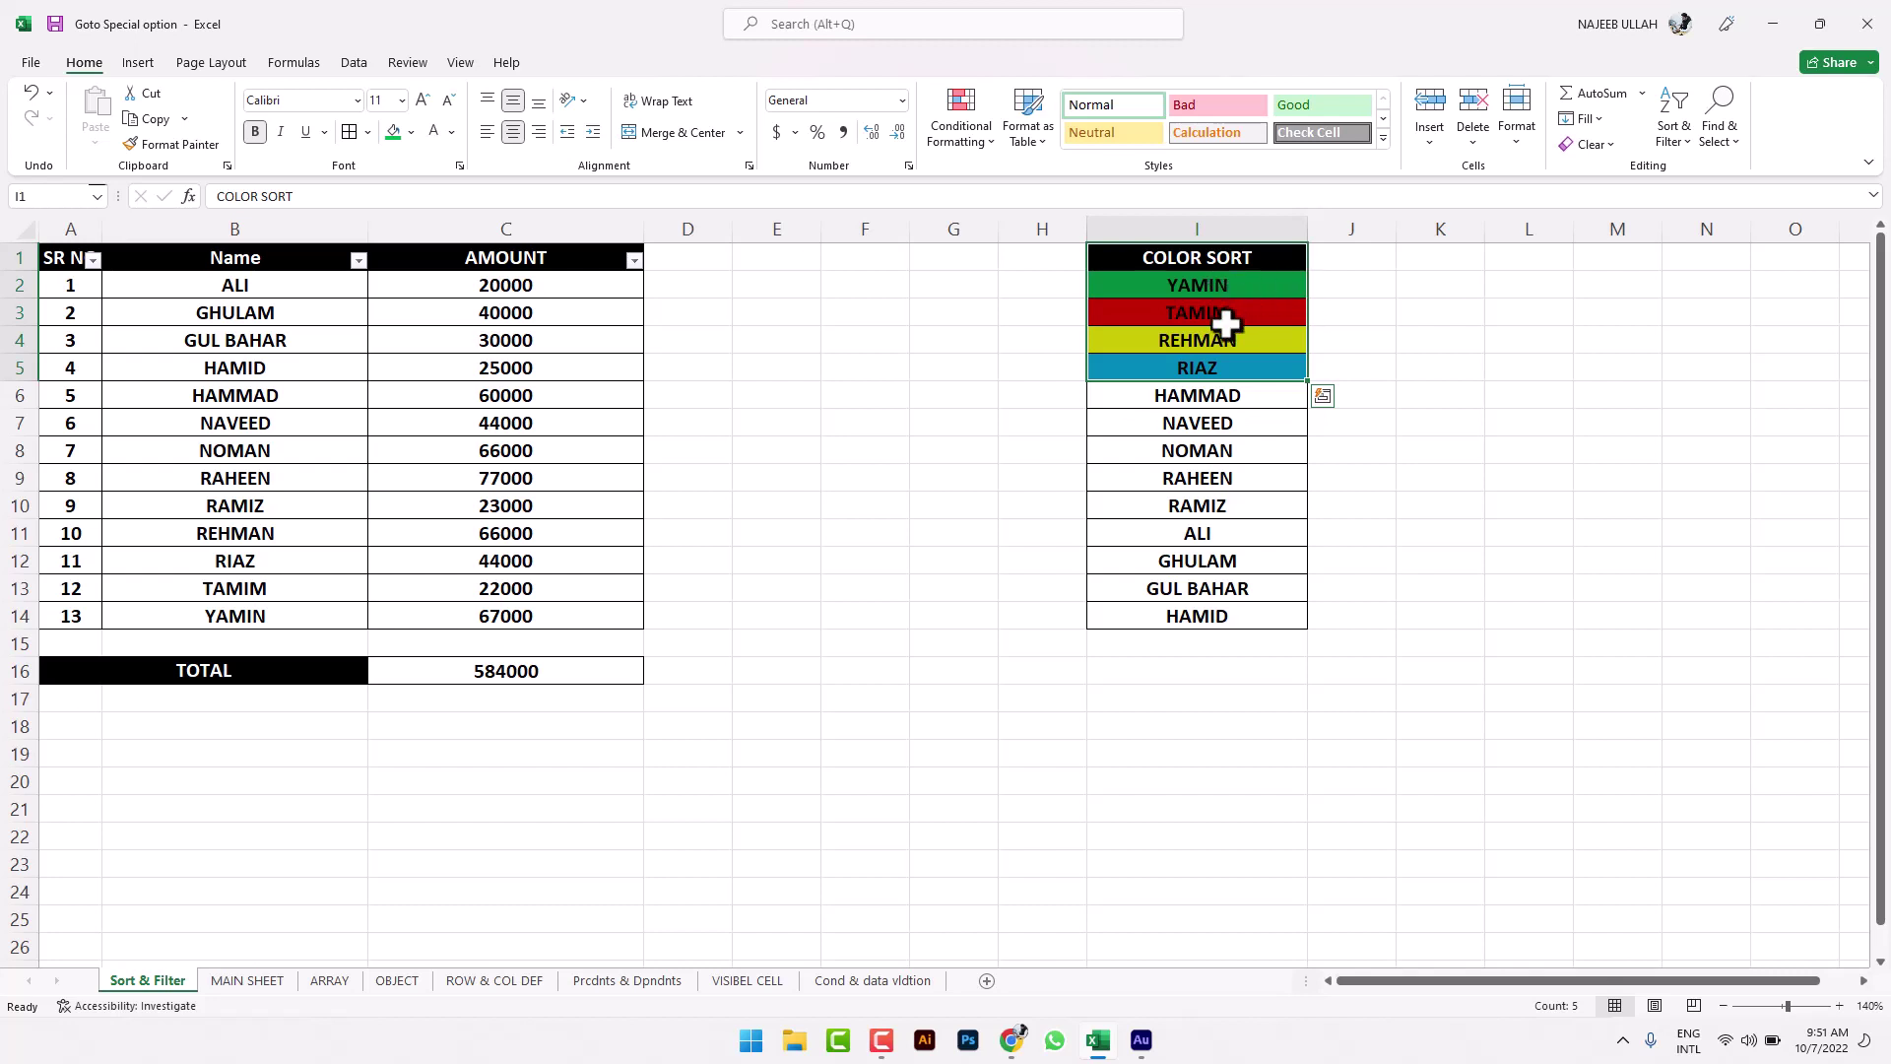
{"action": "key", "text": "ctrl+z"}
{"action": "key", "text": "ctrl+z"}
{"action": "key", "text": "ctrl+z"}
{"action": "key", "text": "ctrl+z"}
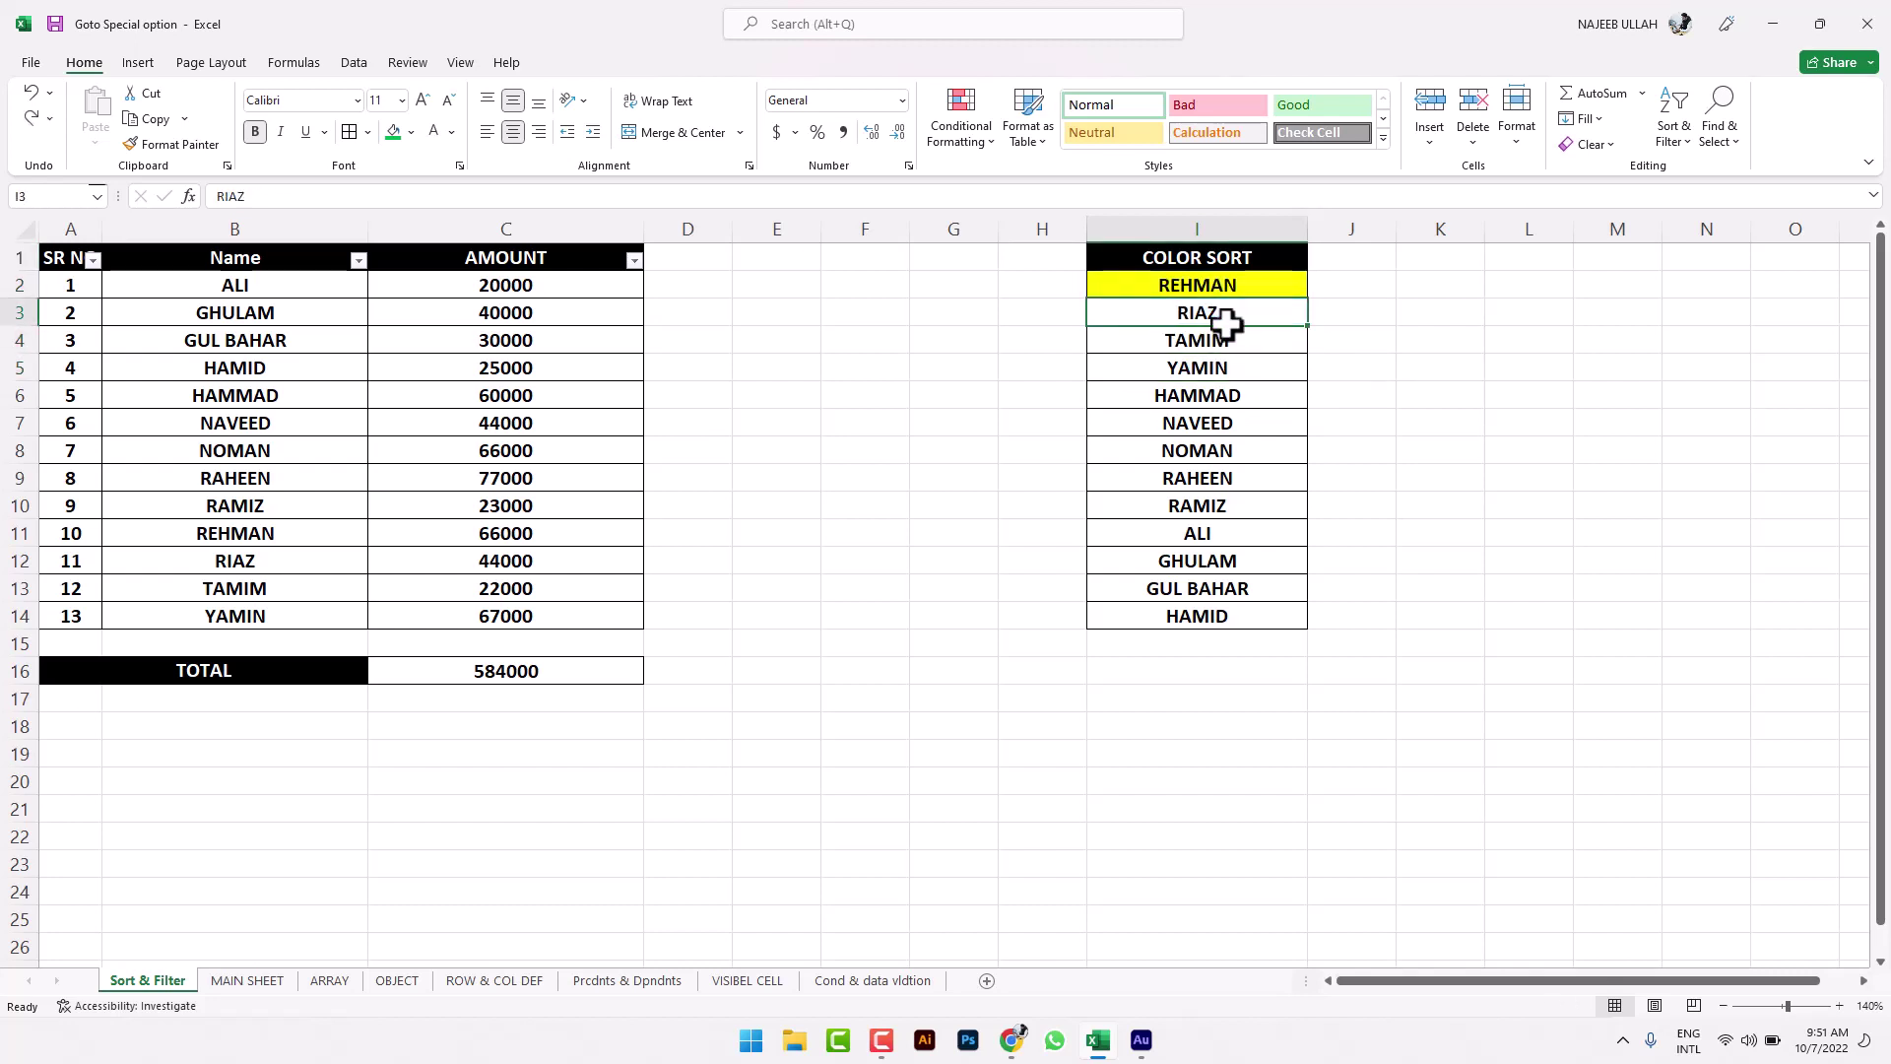
{"action": "key", "text": "ctrl+z"}
{"action": "left_click", "coordinate": [1404, 419]}
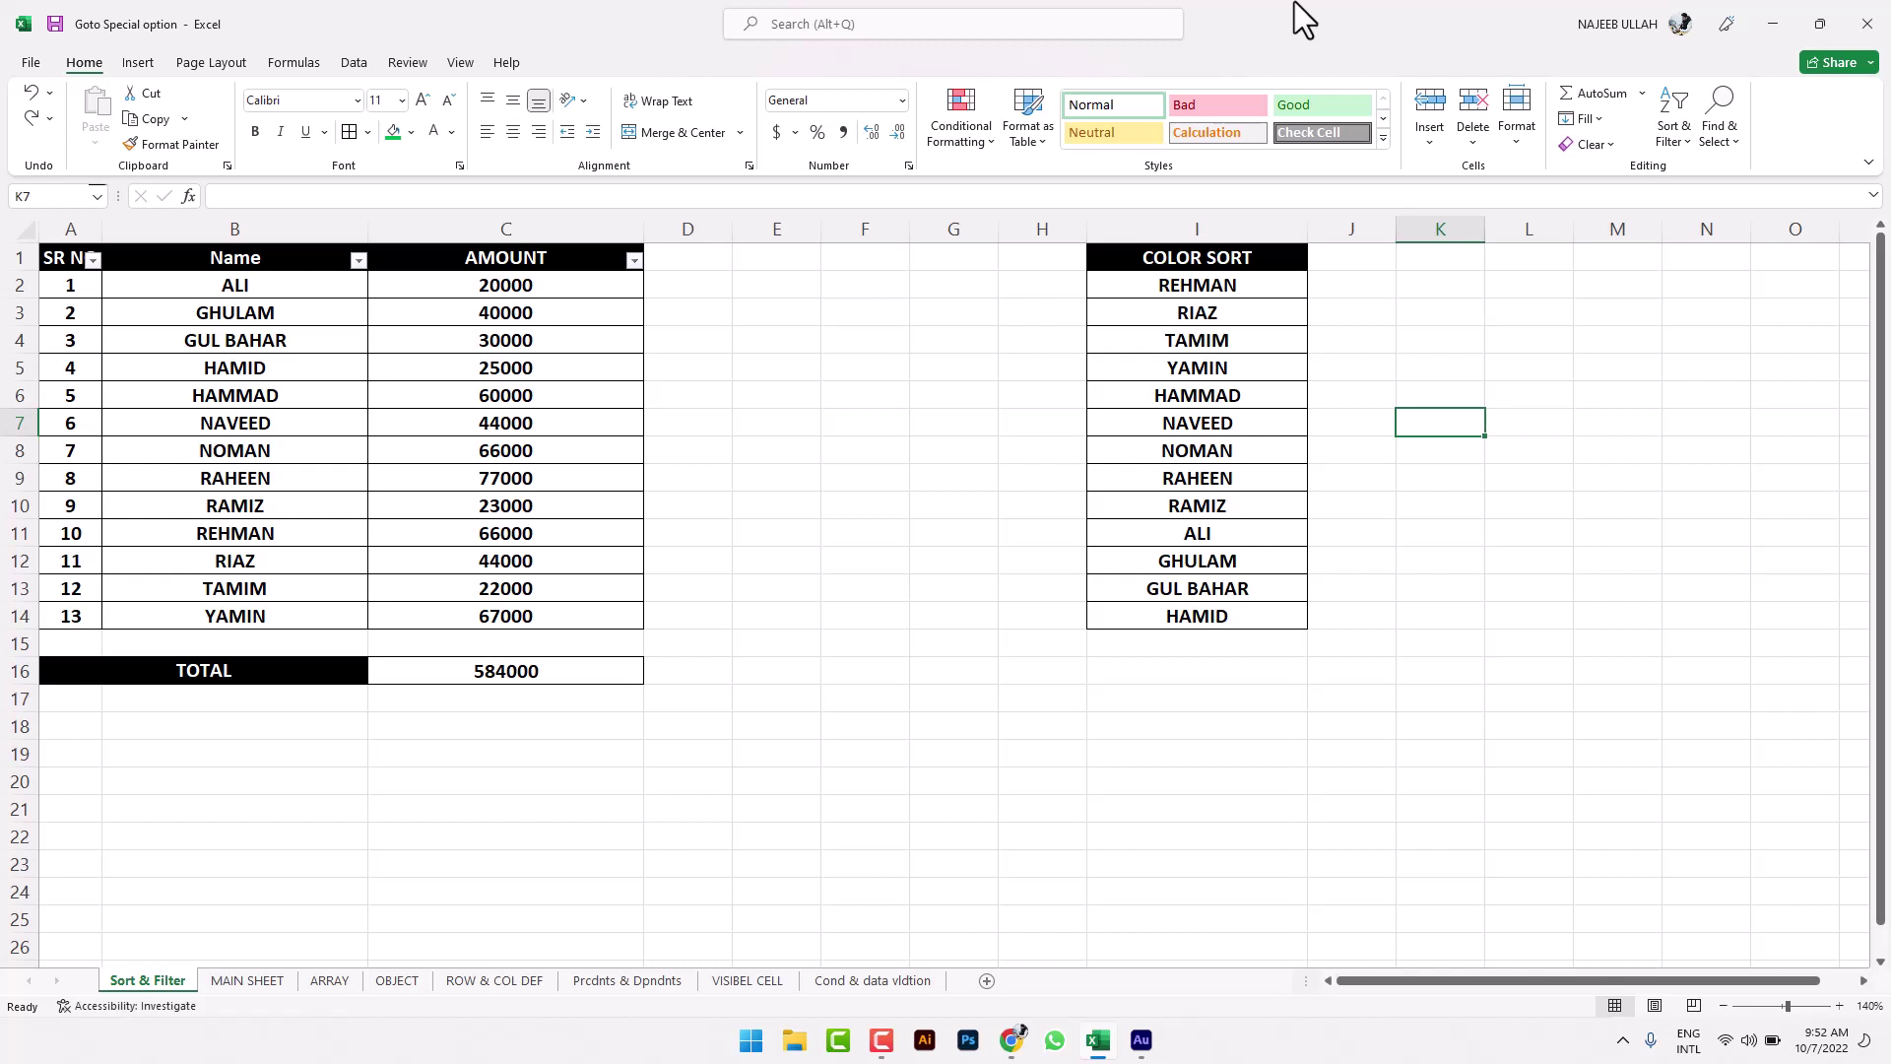
Step: Select the thirteen COLOR SORT names in I2:I14, from REHMAN down to HAMID
{"action": "left_click_drag", "start_coordinate": [1244, 284], "coordinate": [1249, 588]}
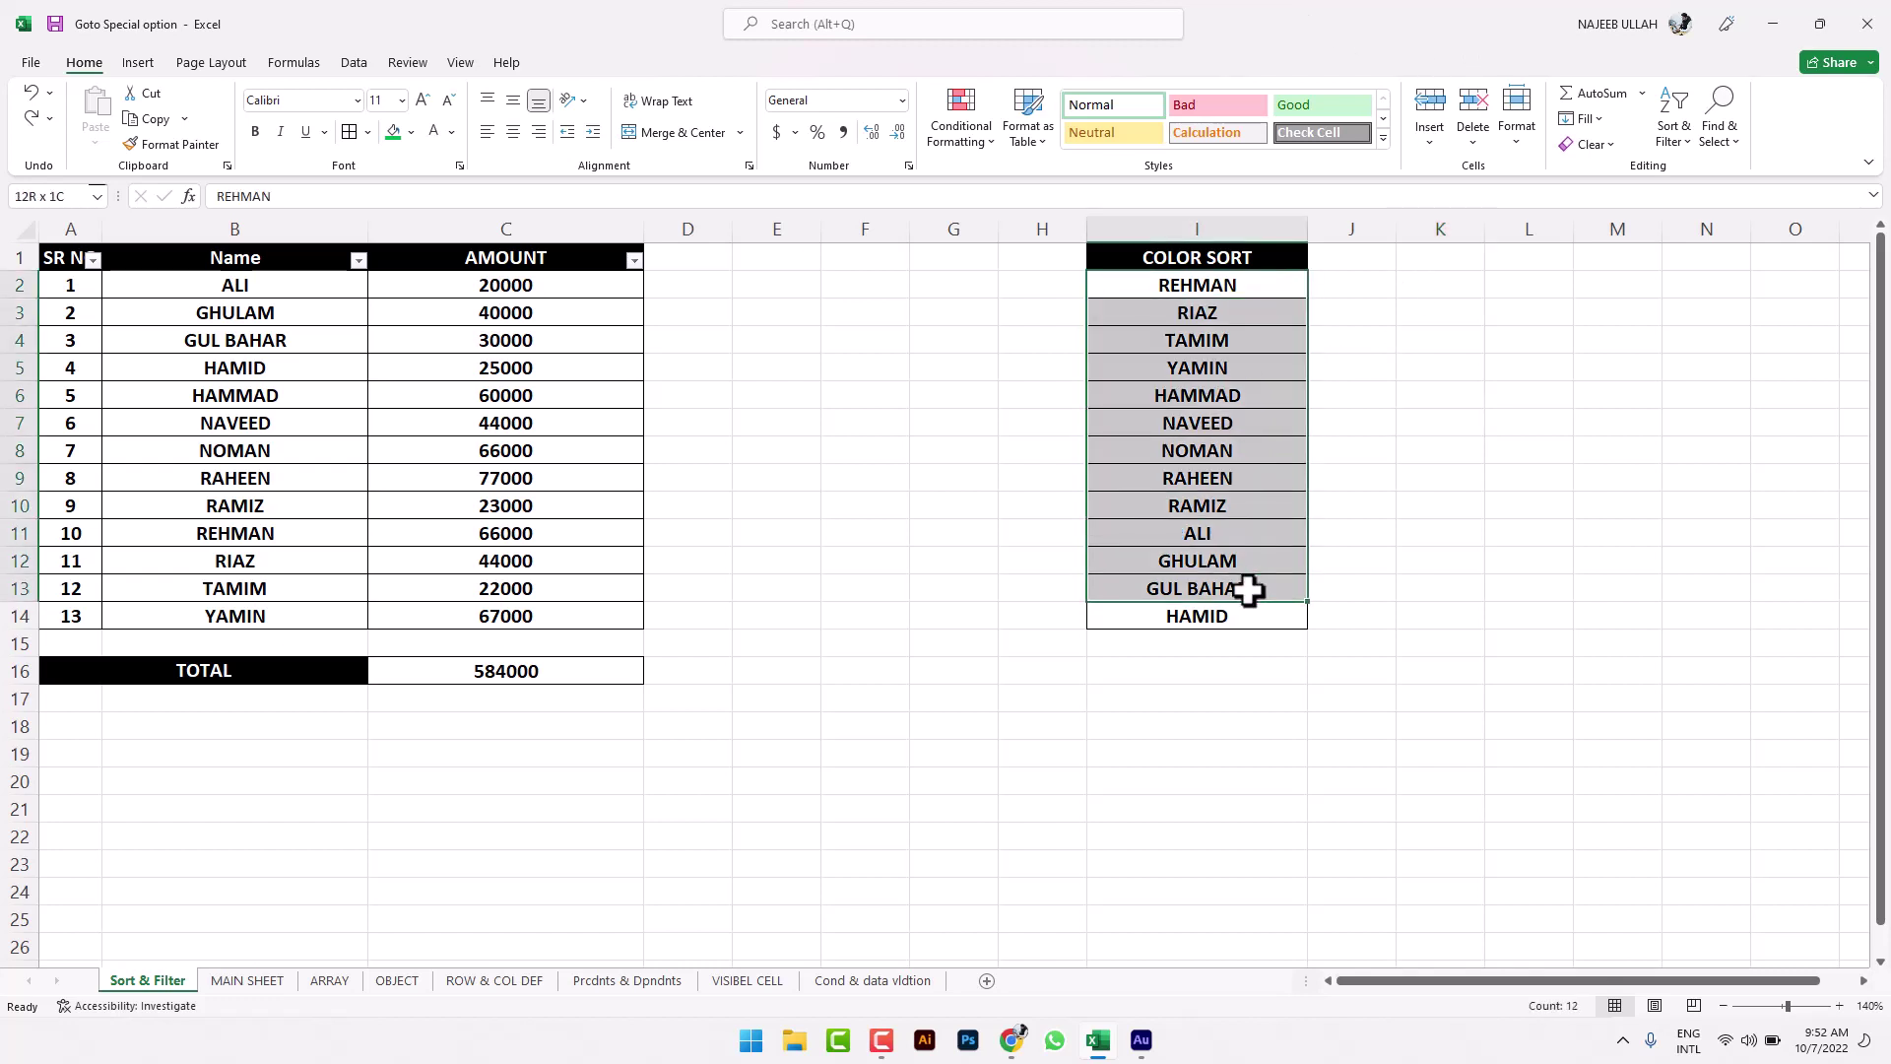
{"action": "left_click", "coordinate": [1273, 579]}
{"action": "left_click", "coordinate": [1220, 532]}
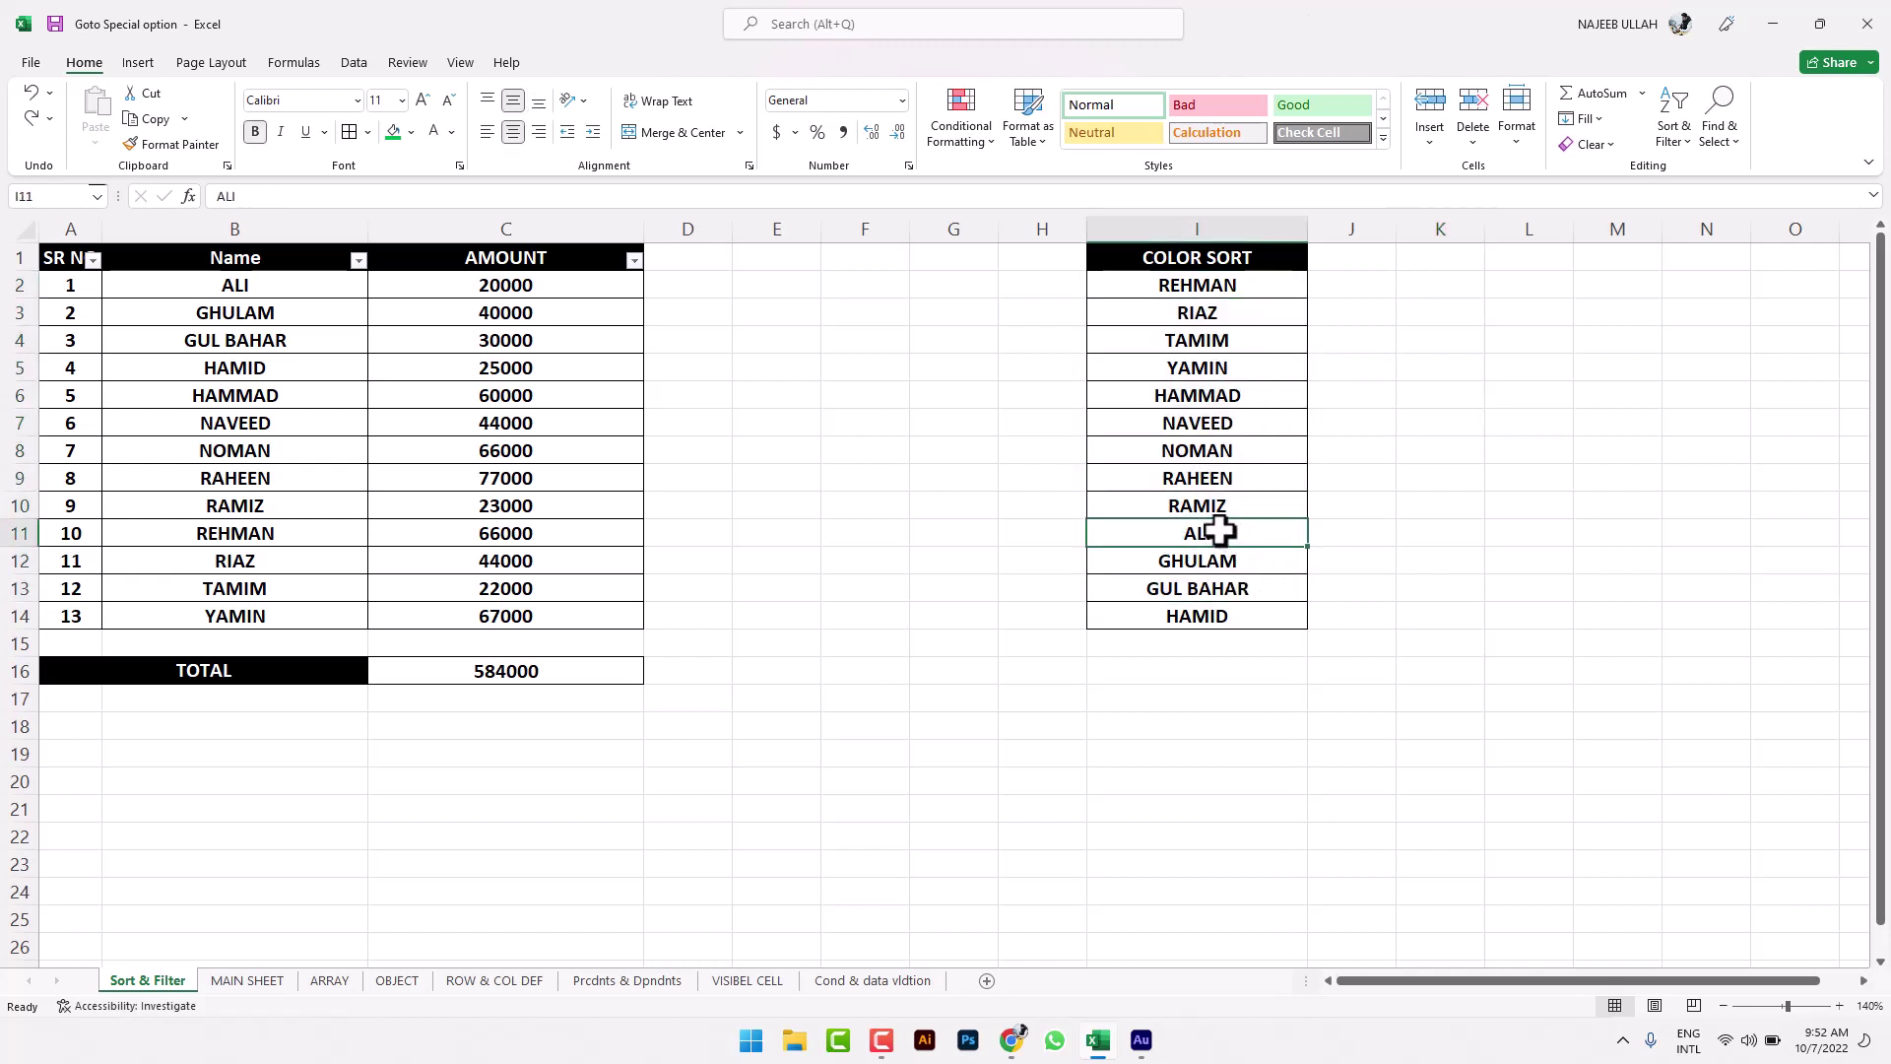
{"action": "left_click", "coordinate": [1221, 285]}
{"action": "left_click", "coordinate": [1411, 416]}
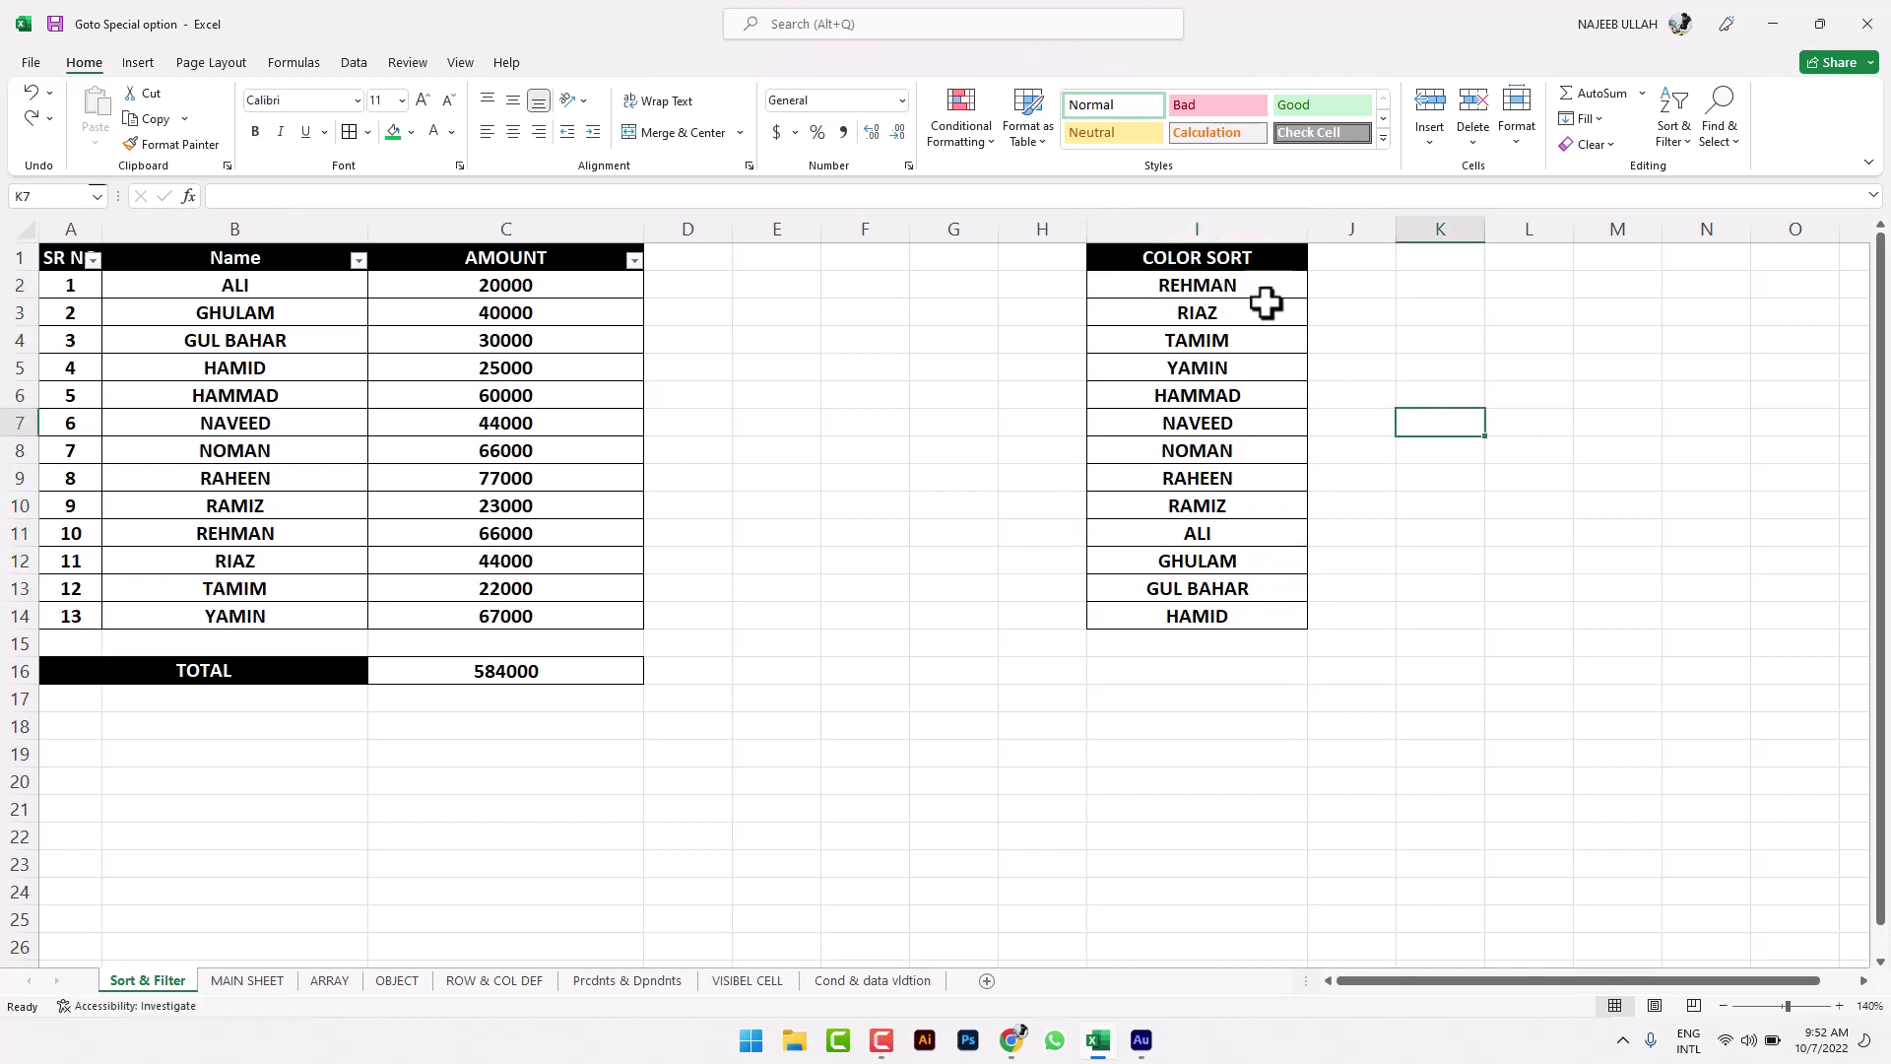
{"action": "left_click_drag", "start_coordinate": [1250, 284], "coordinate": [1262, 659]}
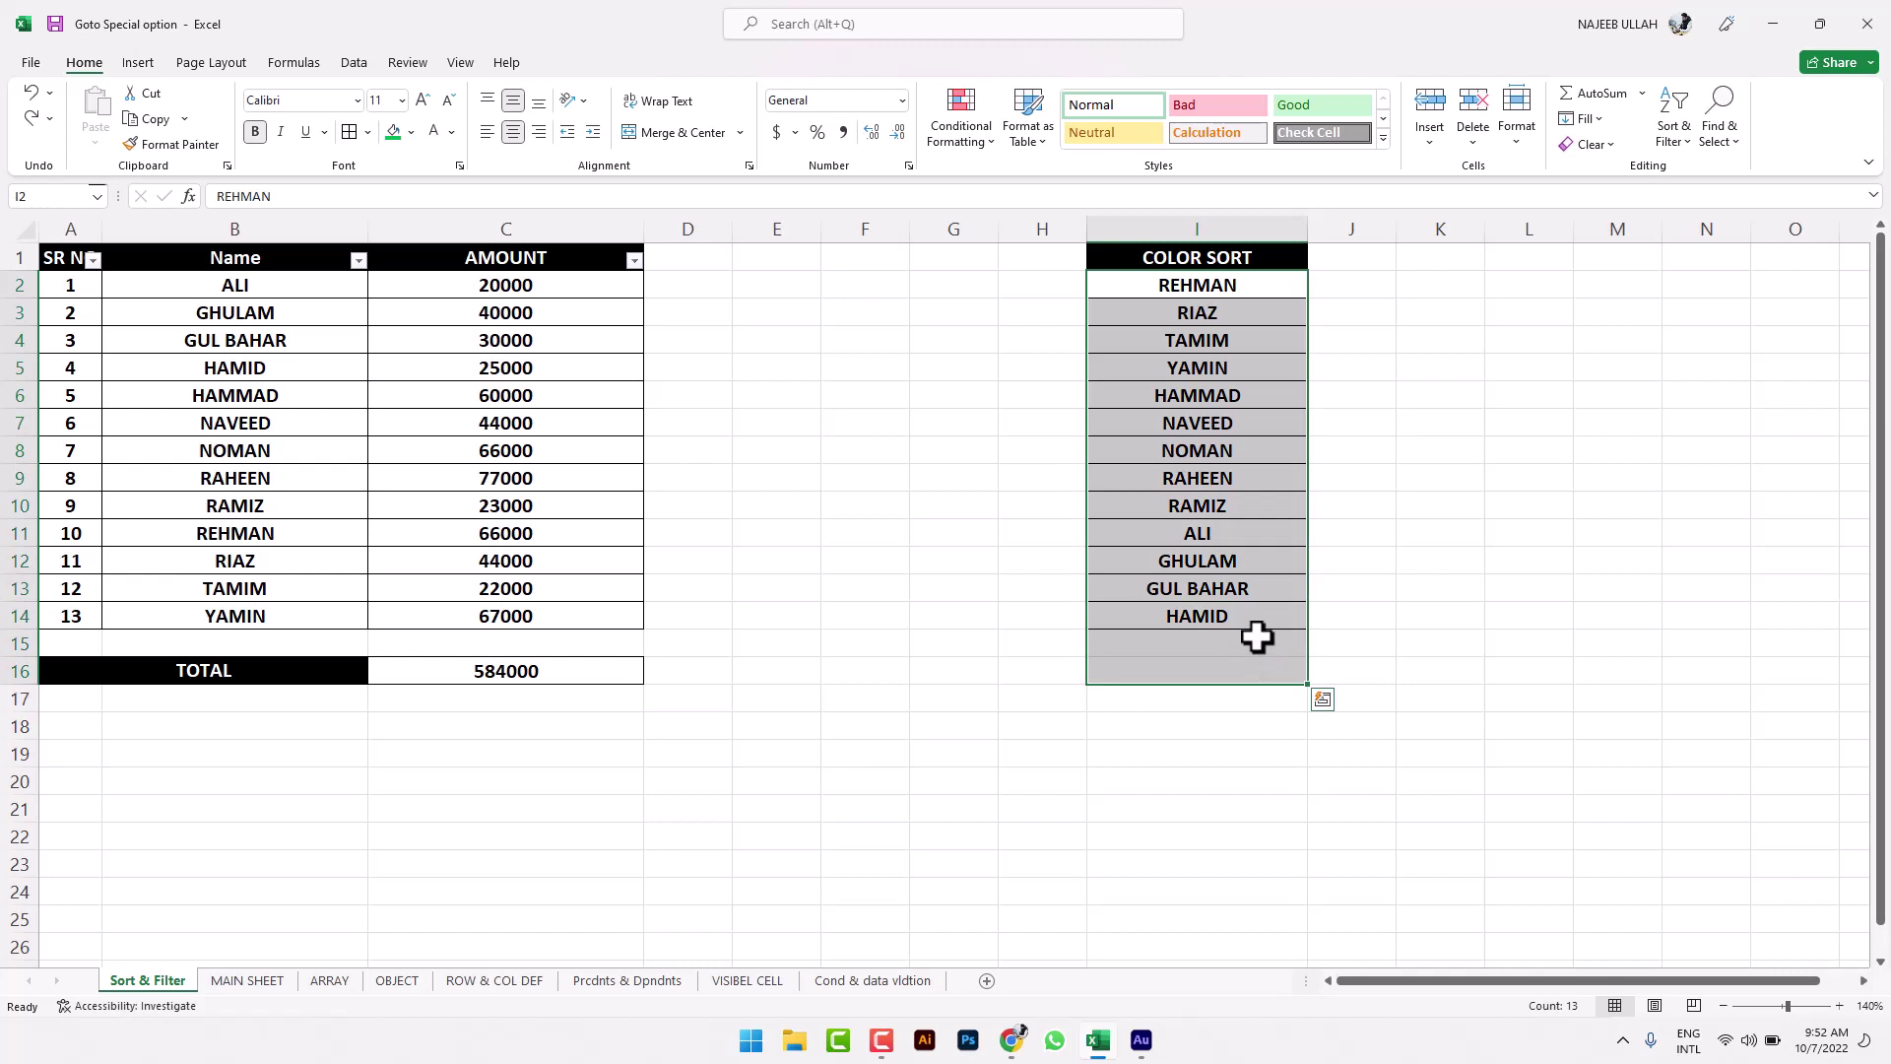
{"action": "left_click", "coordinate": [1405, 607]}
{"action": "left_click_drag", "start_coordinate": [1139, 279], "coordinate": [1143, 610]}
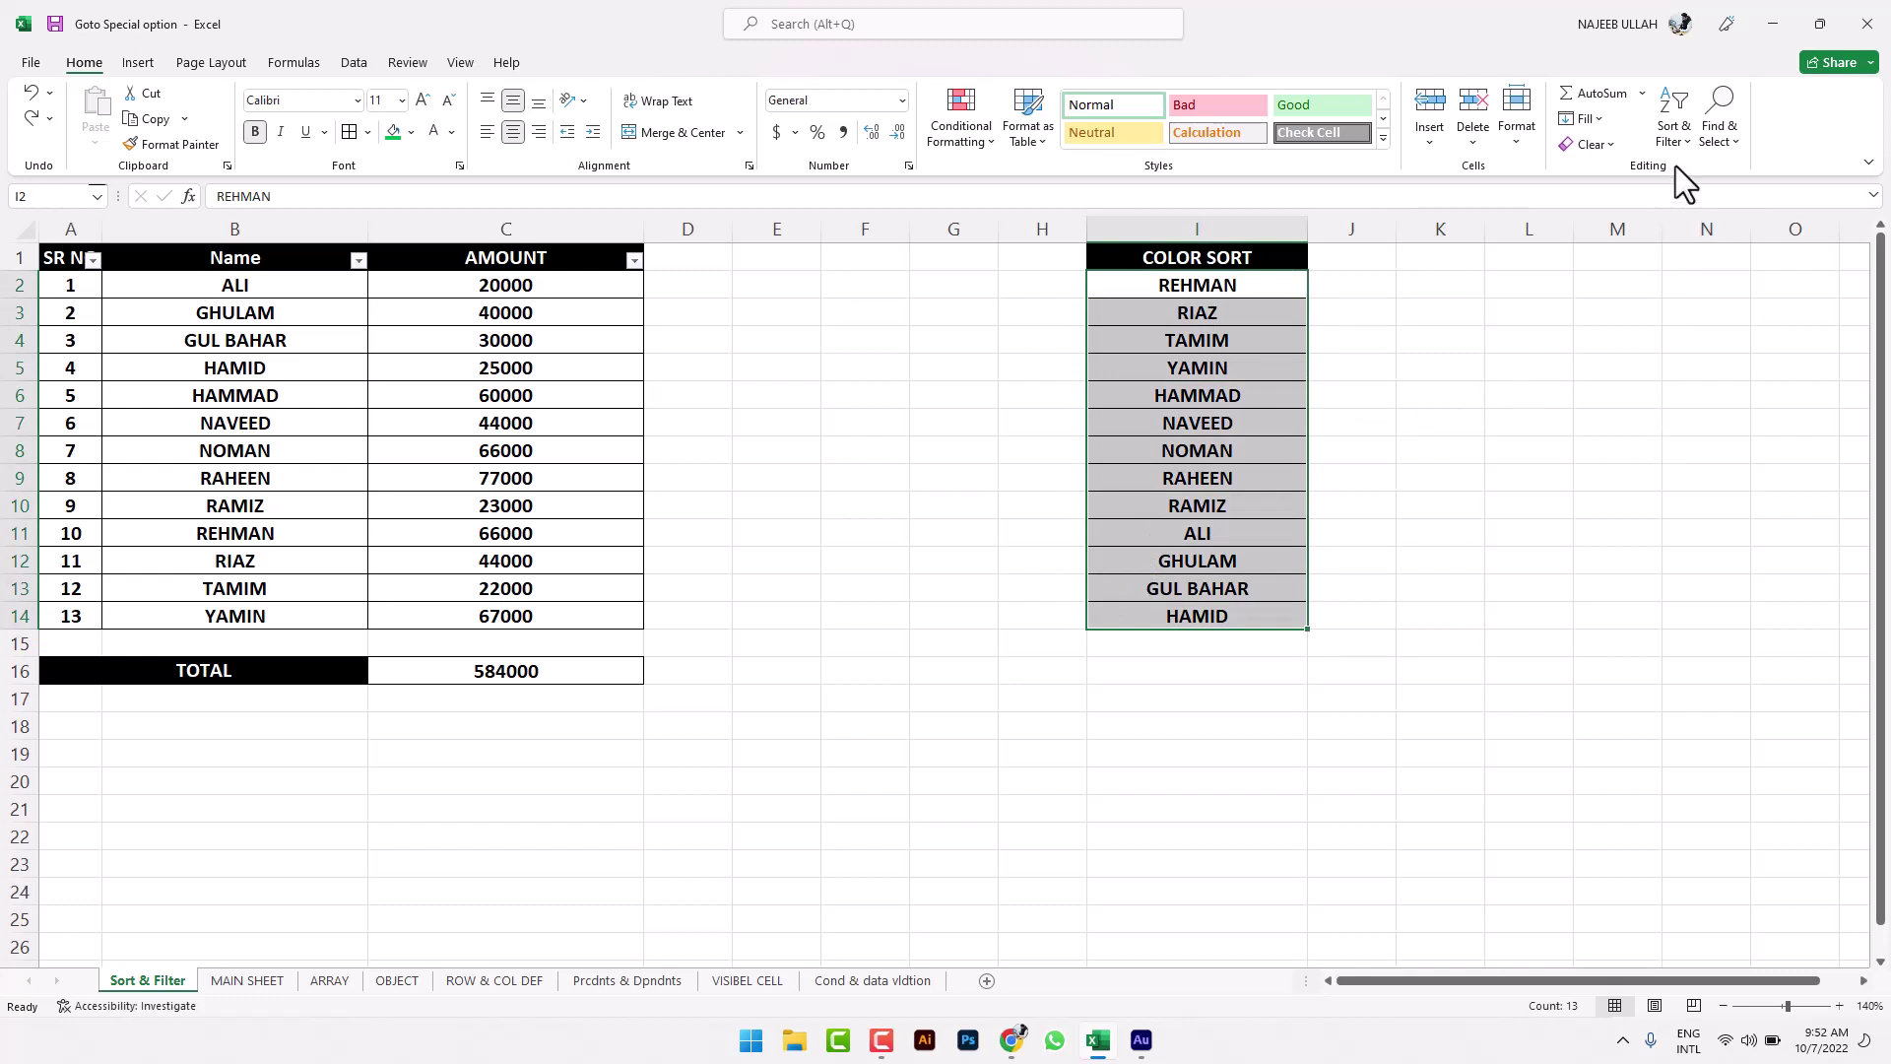
Step: Sort the selected names A to Z, undo it, then sort A to Z again
{"action": "left_click", "coordinate": [1675, 114]}
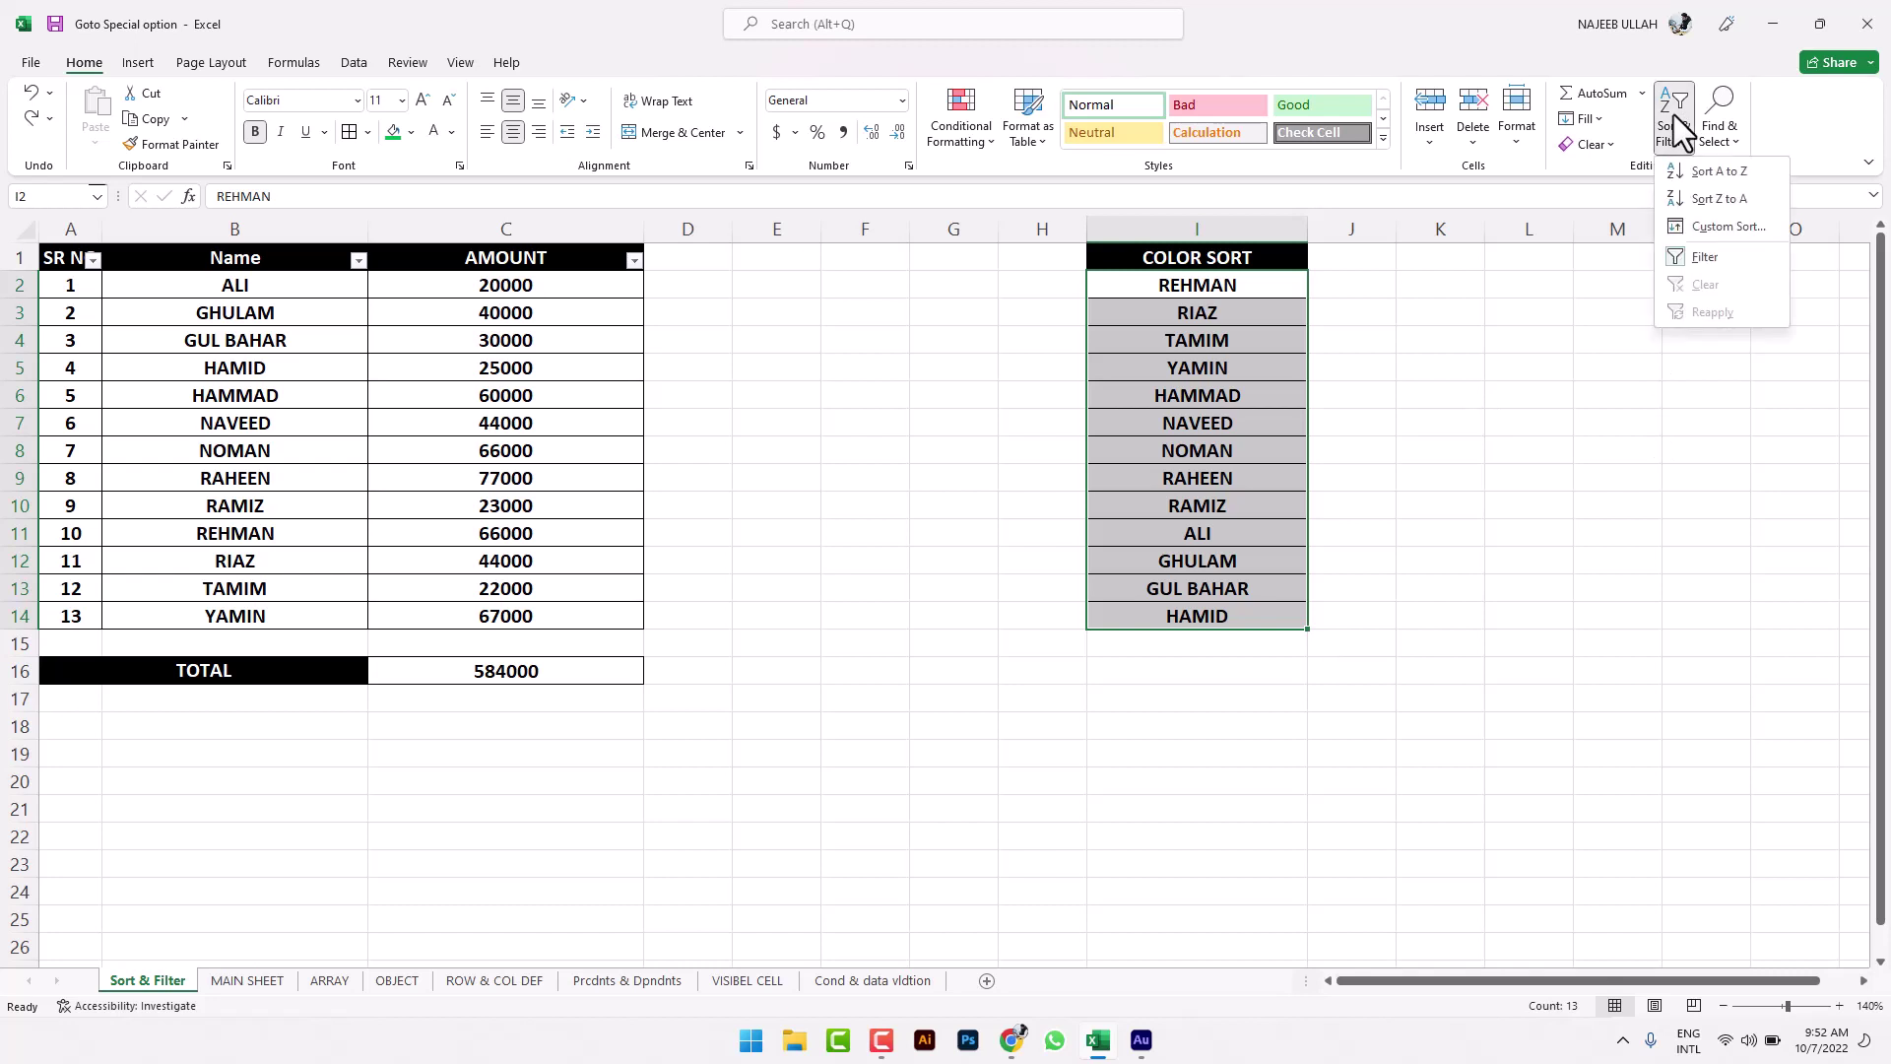
{"action": "left_click", "coordinate": [1724, 176]}
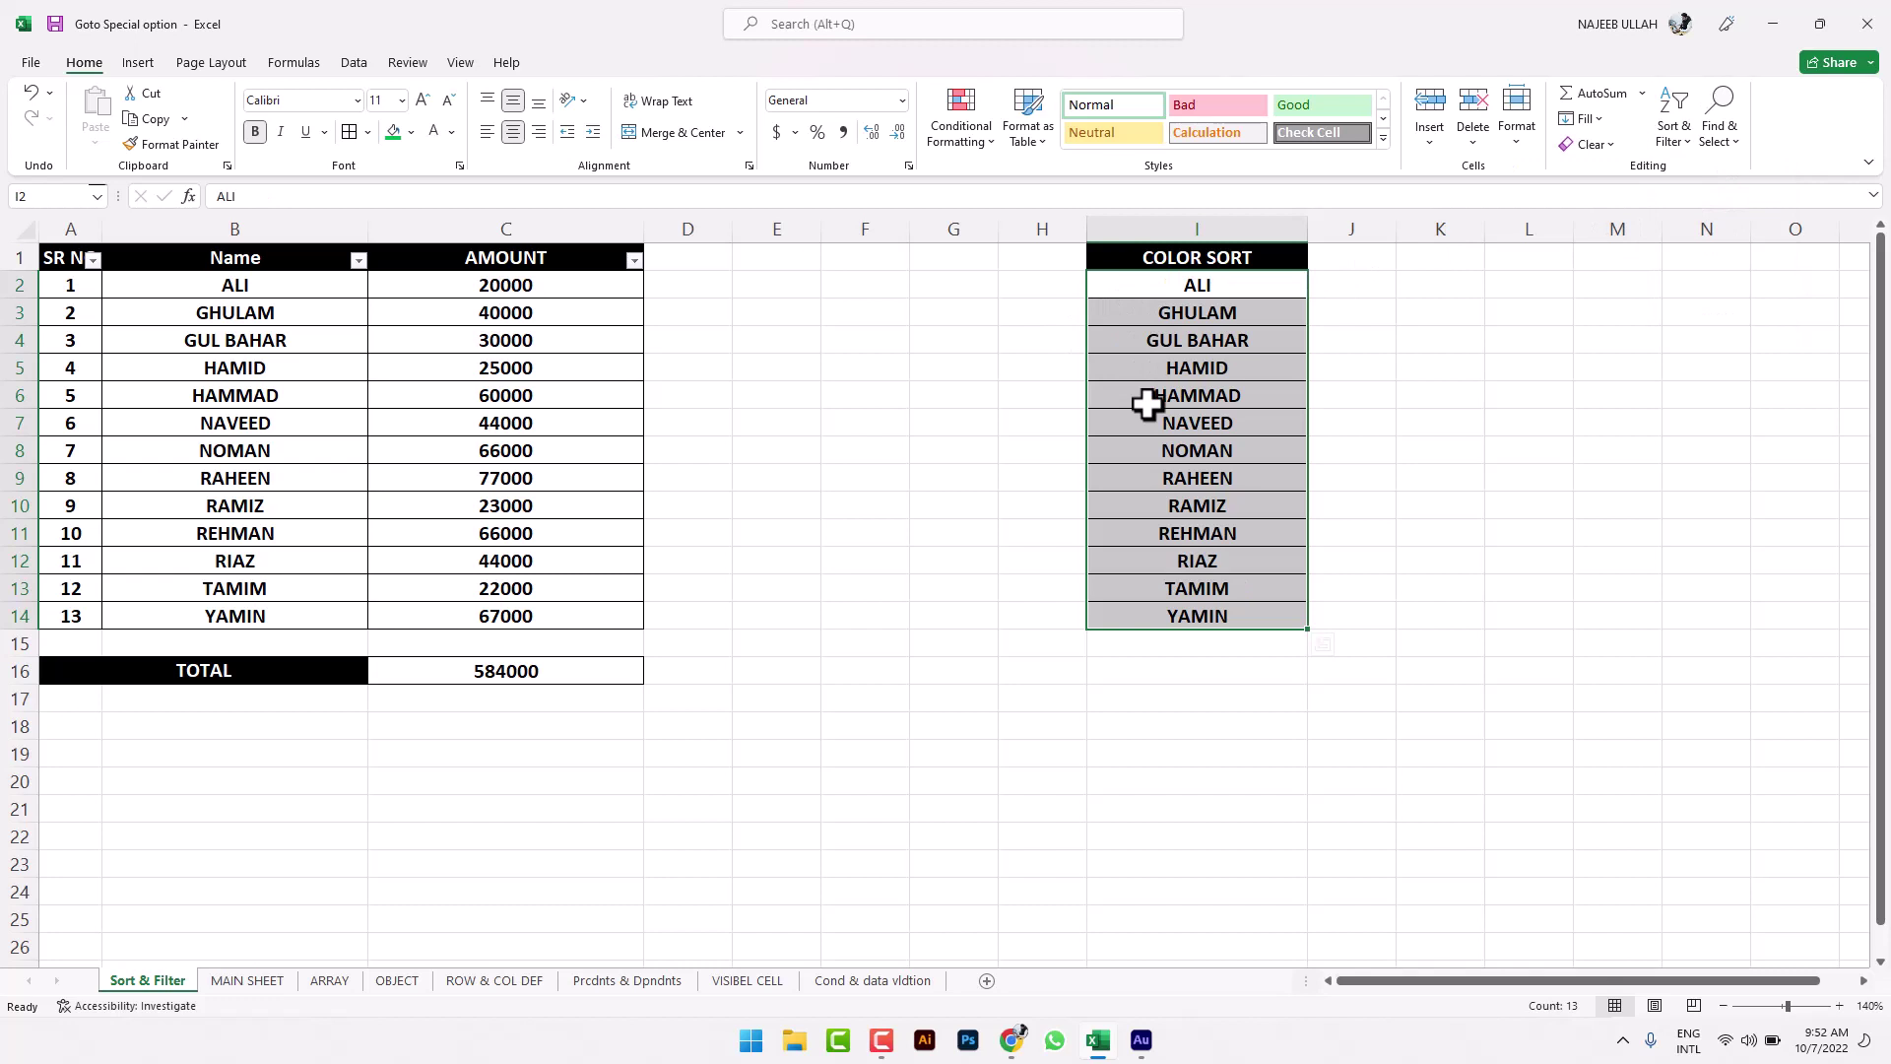
{"action": "key", "text": "ctrl+z"}
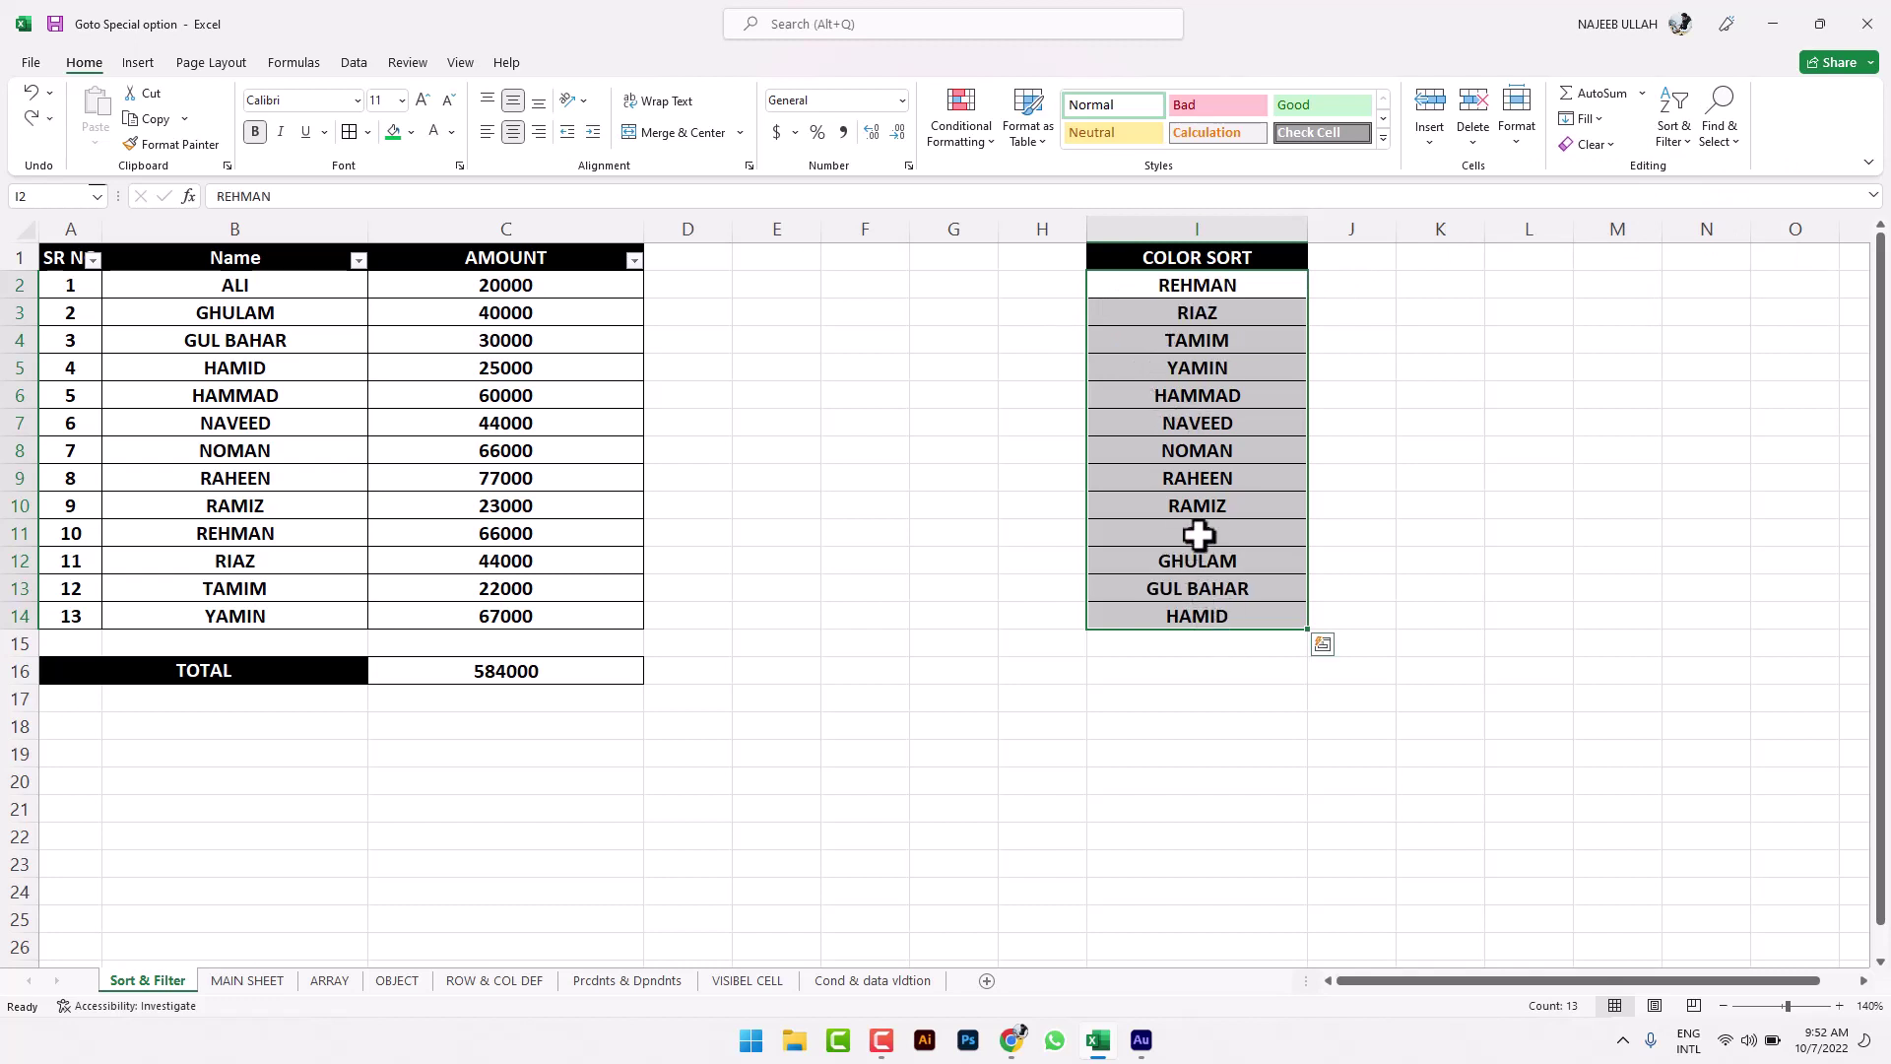
{"action": "left_click", "coordinate": [1675, 133]}
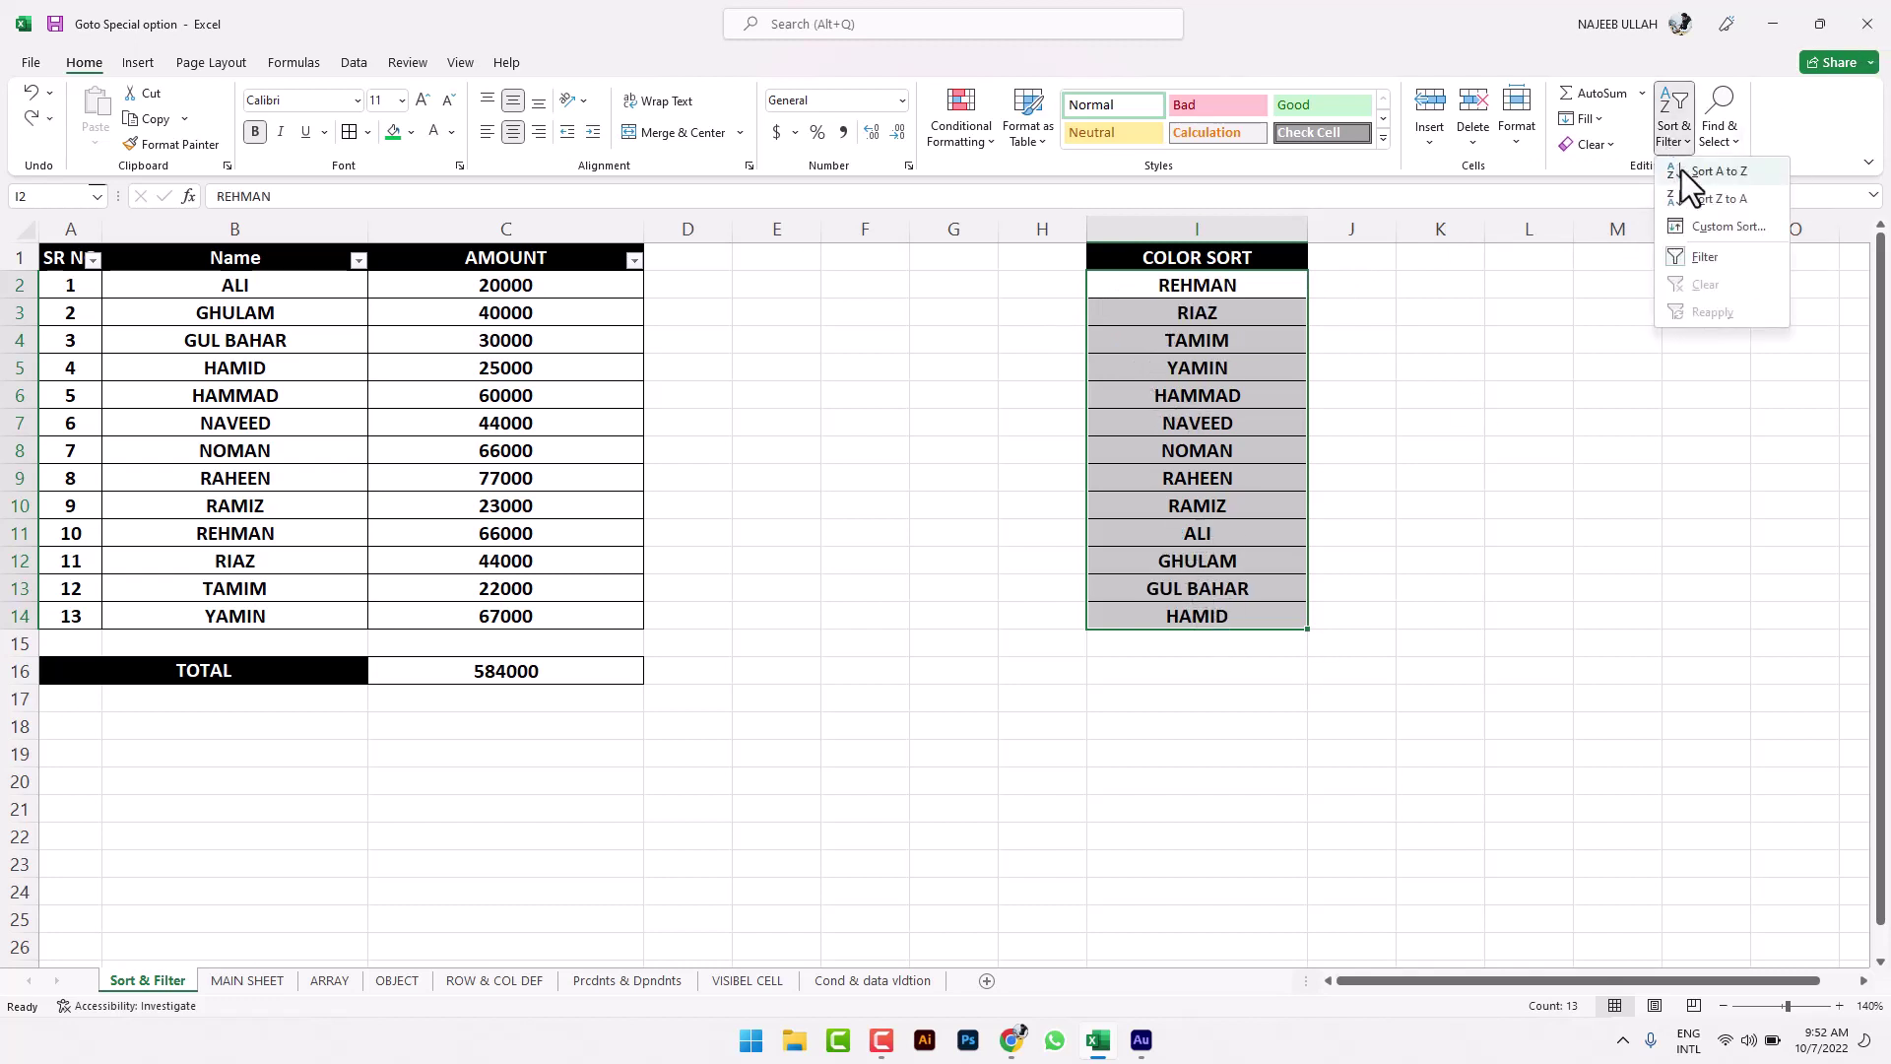
{"action": "left_click", "coordinate": [1718, 171]}
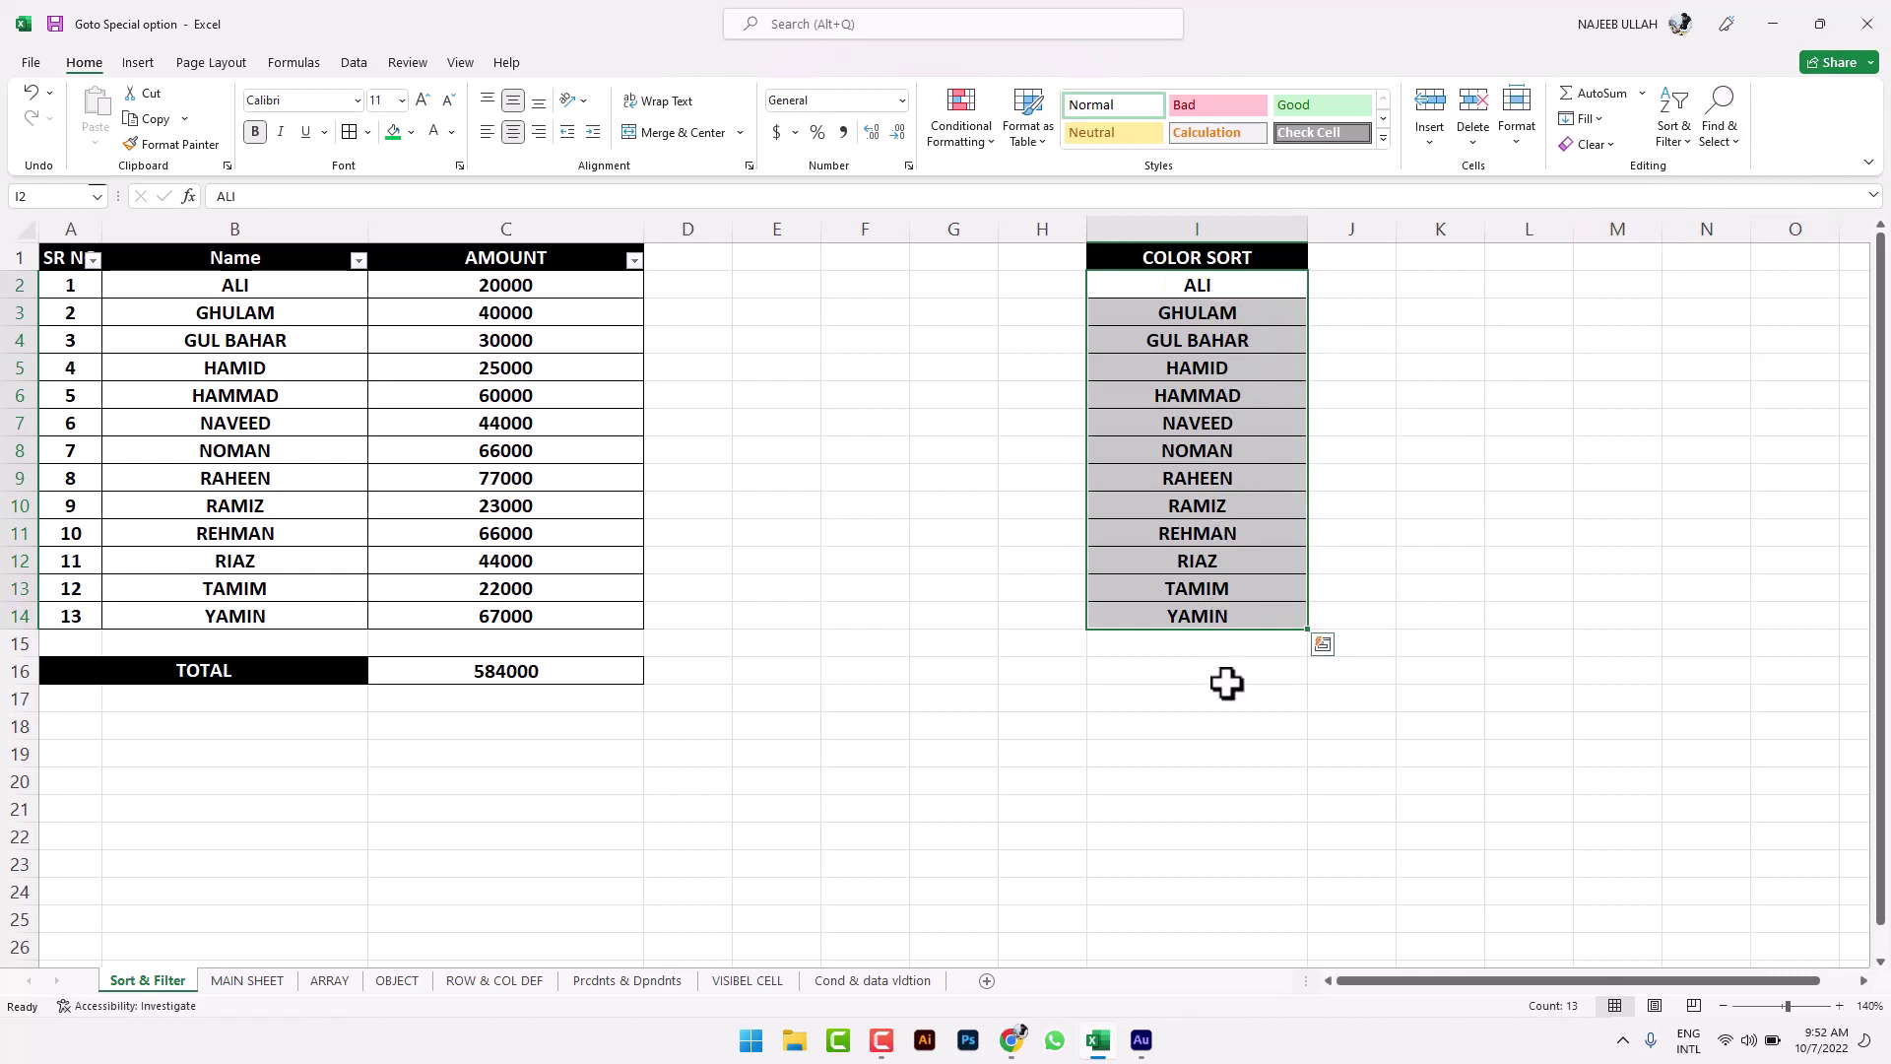
Step: Try a Z to A sort of the names, undo it, and dismiss the Sort & Filter menu
{"action": "left_click", "coordinate": [1679, 128]}
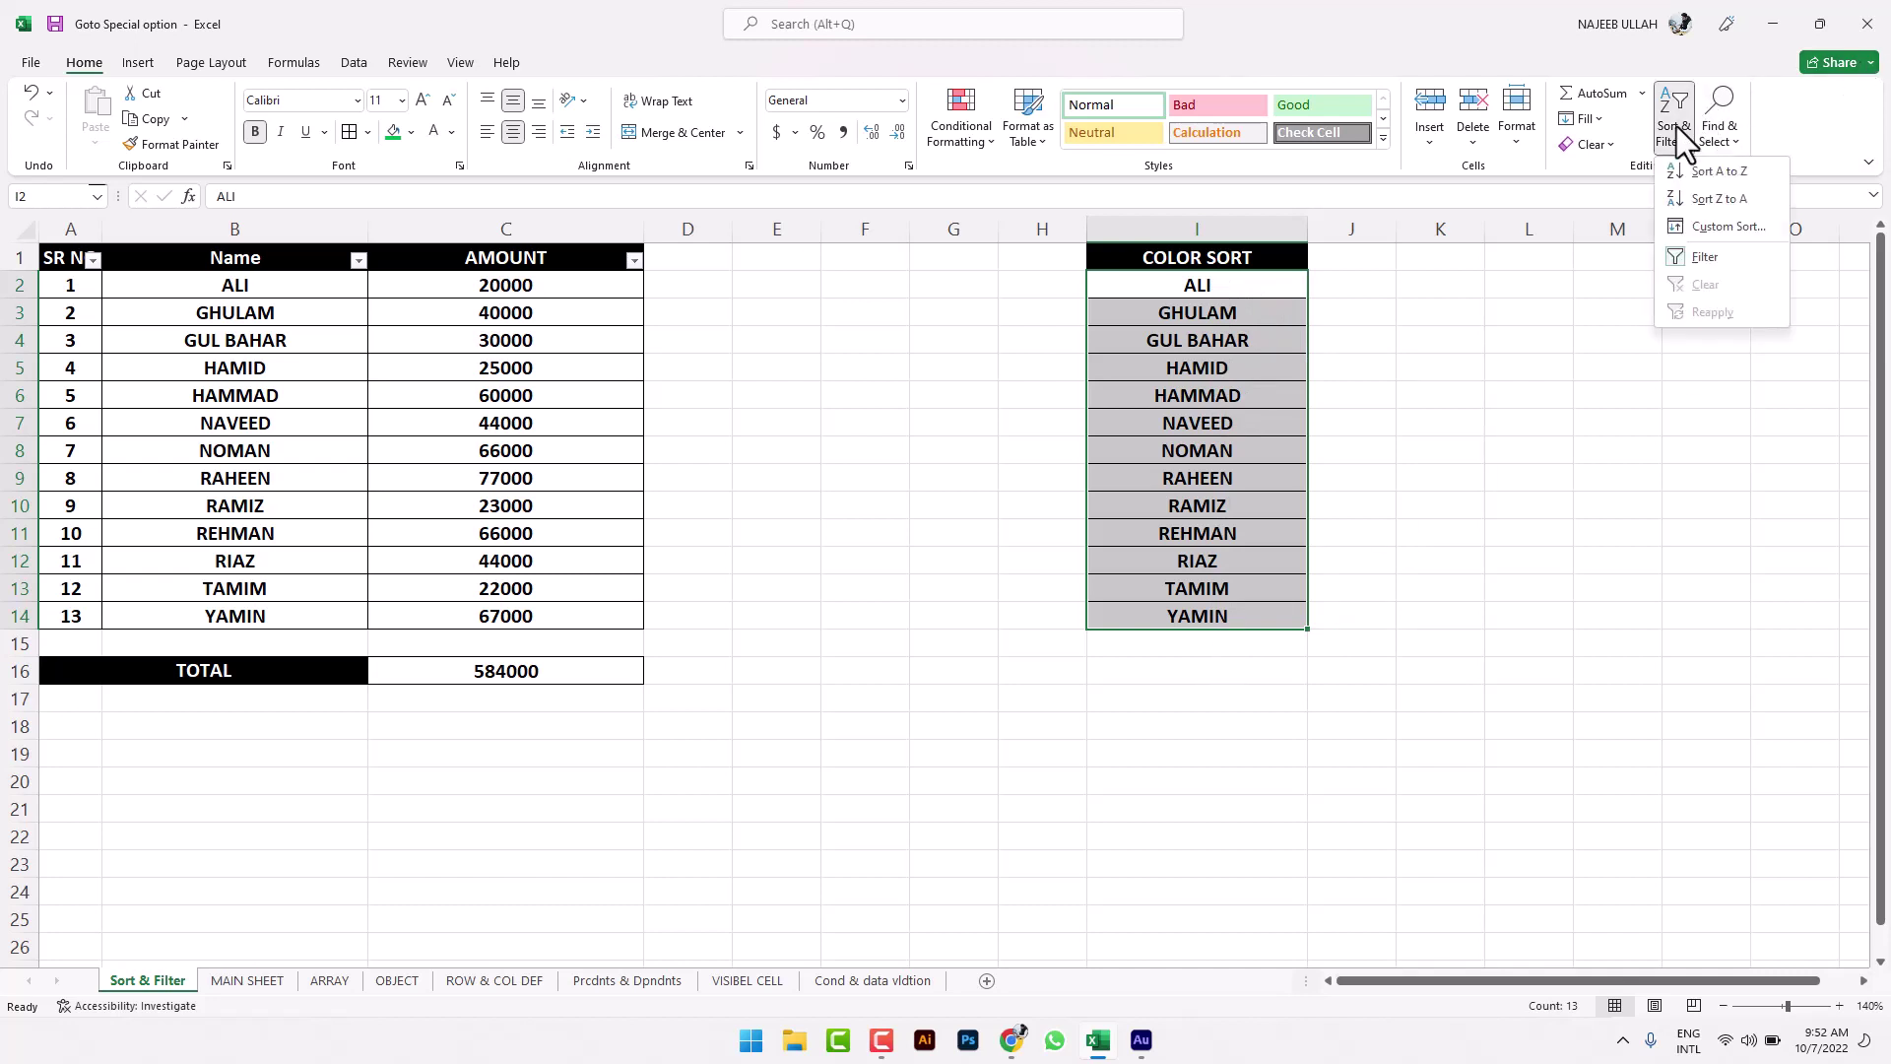
{"action": "left_click", "coordinate": [1716, 199]}
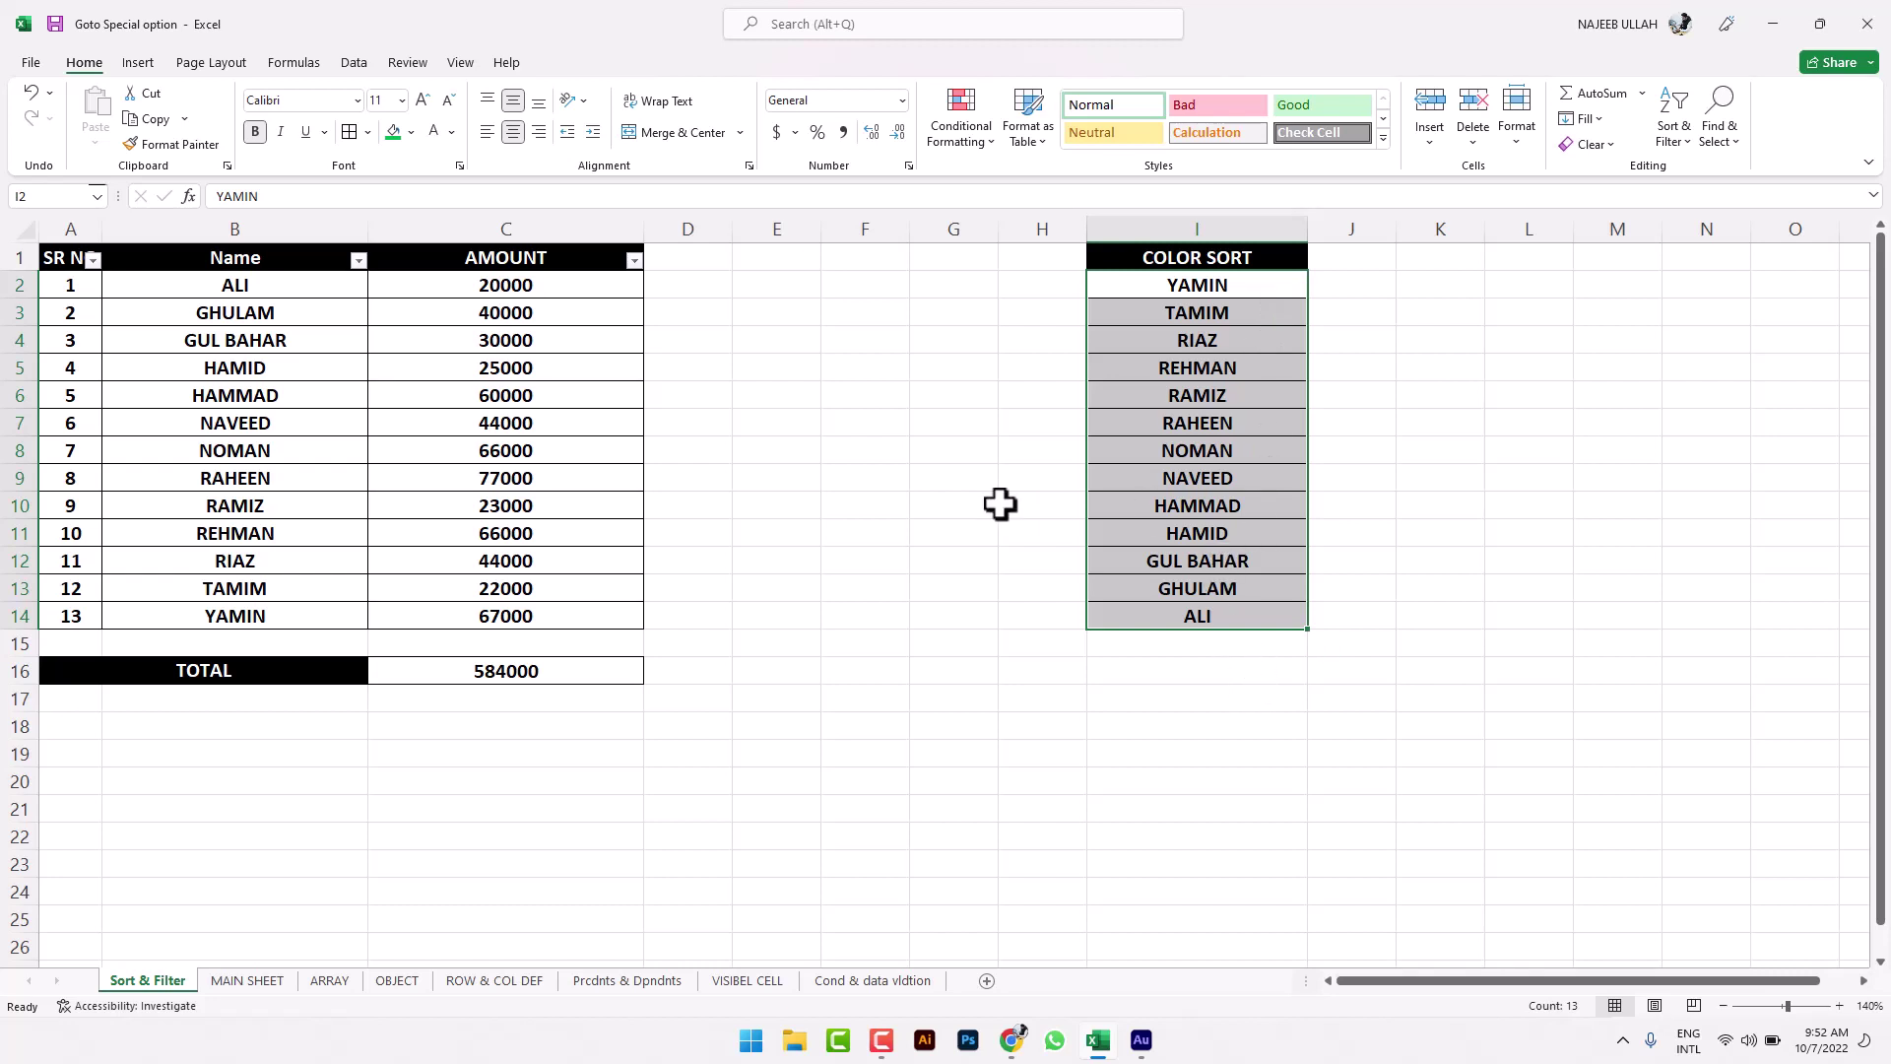
{"action": "key", "text": "ctrl+z"}
{"action": "left_click", "coordinate": [1675, 130]}
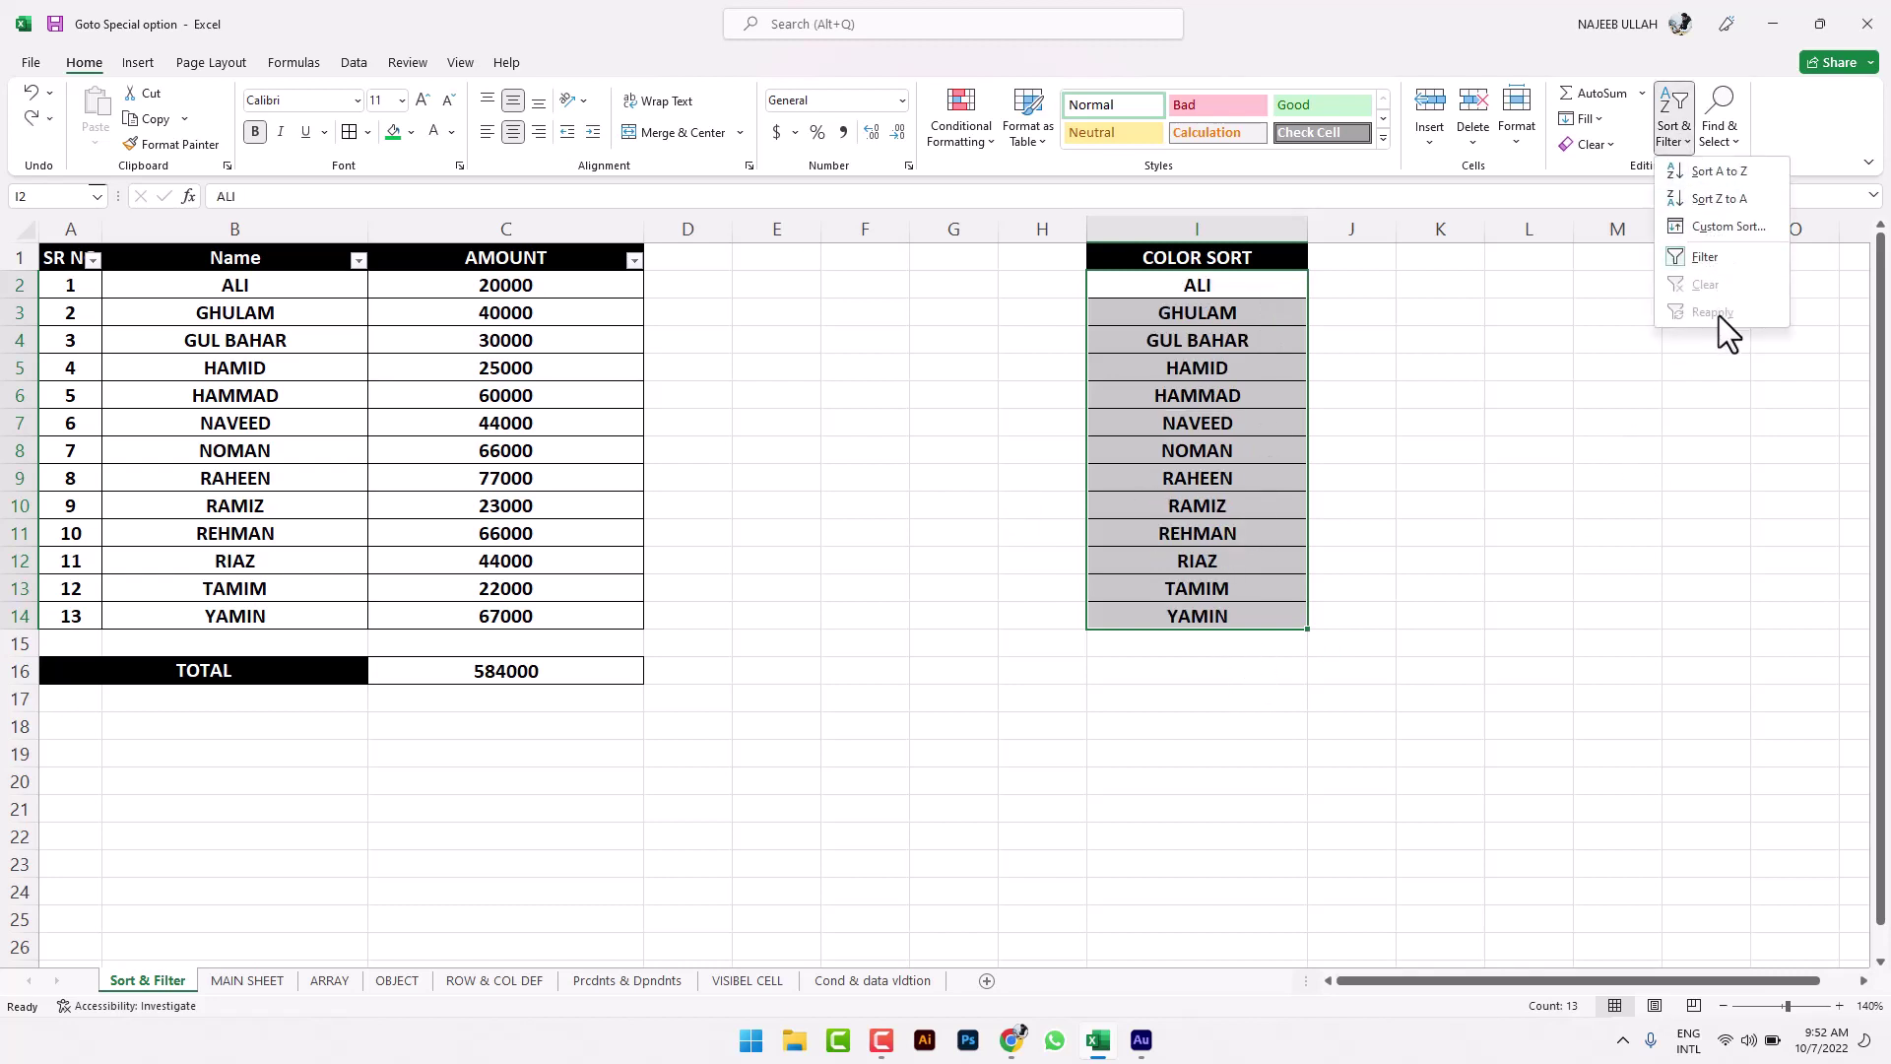
{"action": "left_click", "coordinate": [1696, 370]}
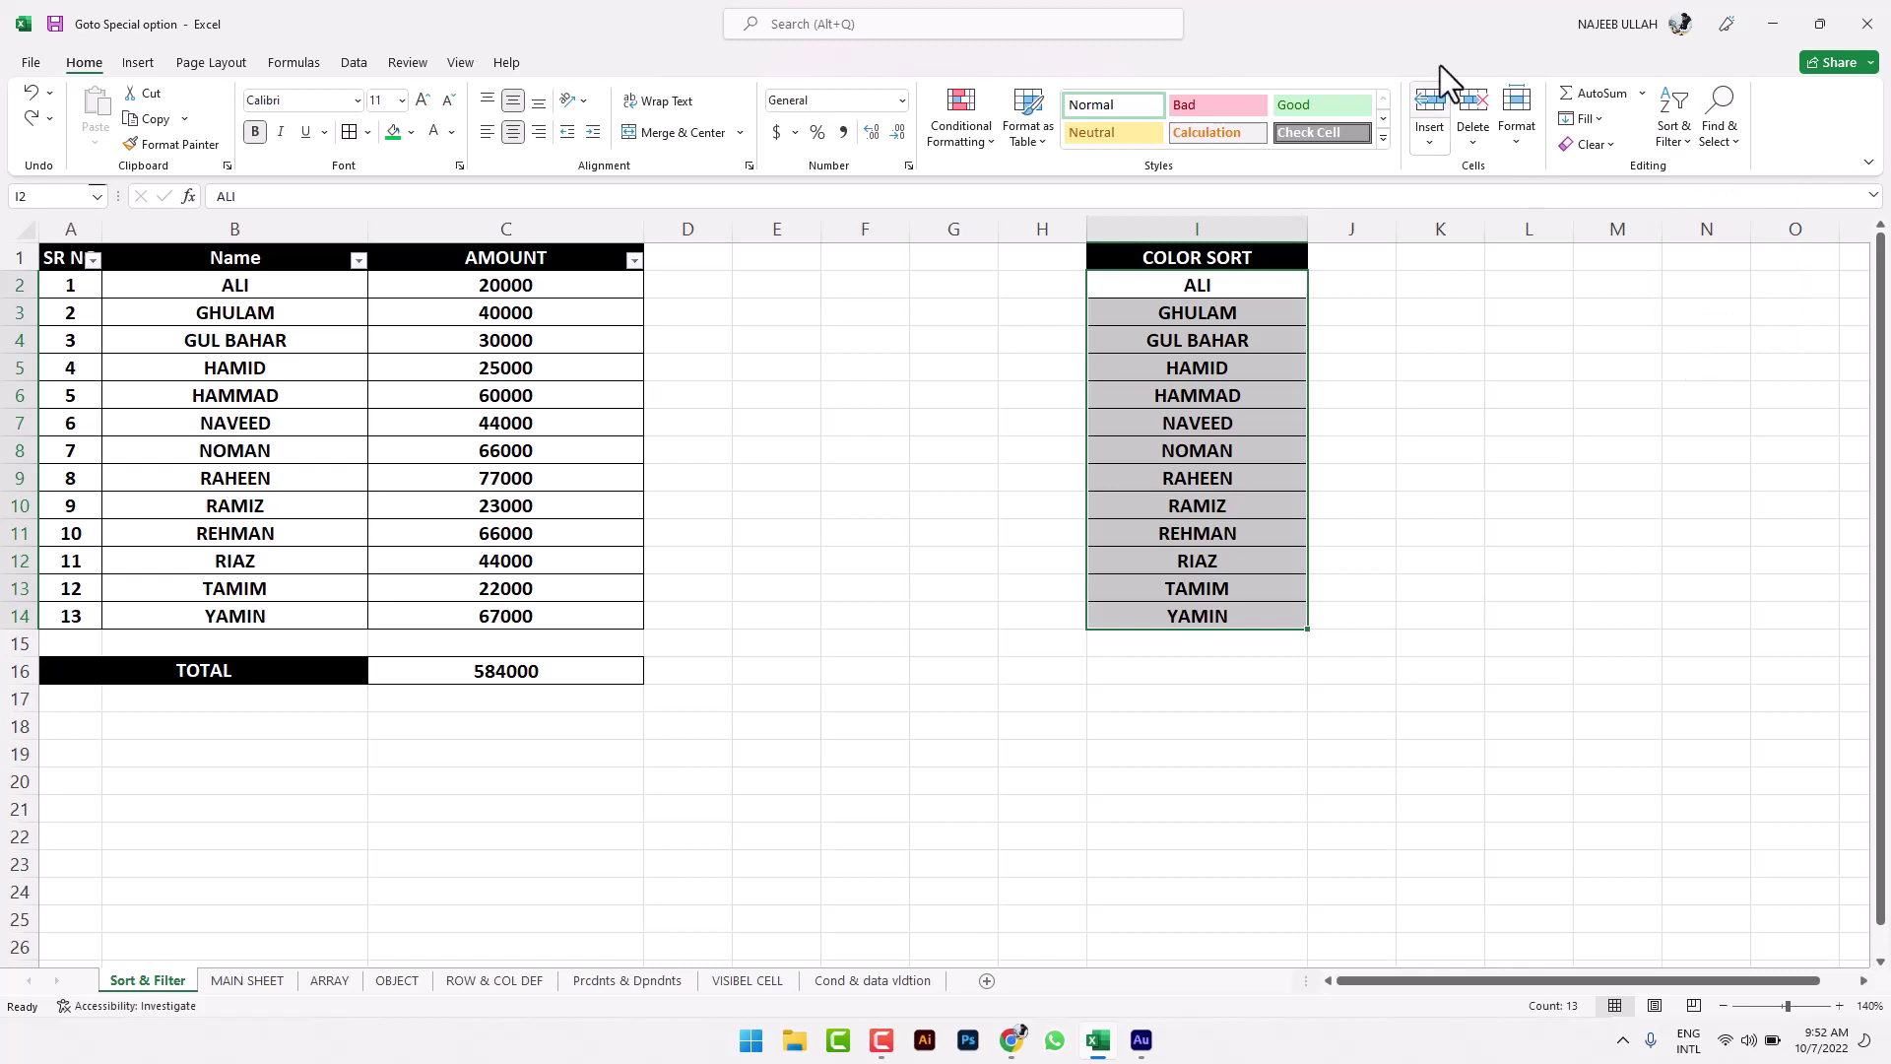
Step: Search the sheet for ALI using Find Next
{"action": "left_click", "coordinate": [1718, 139]}
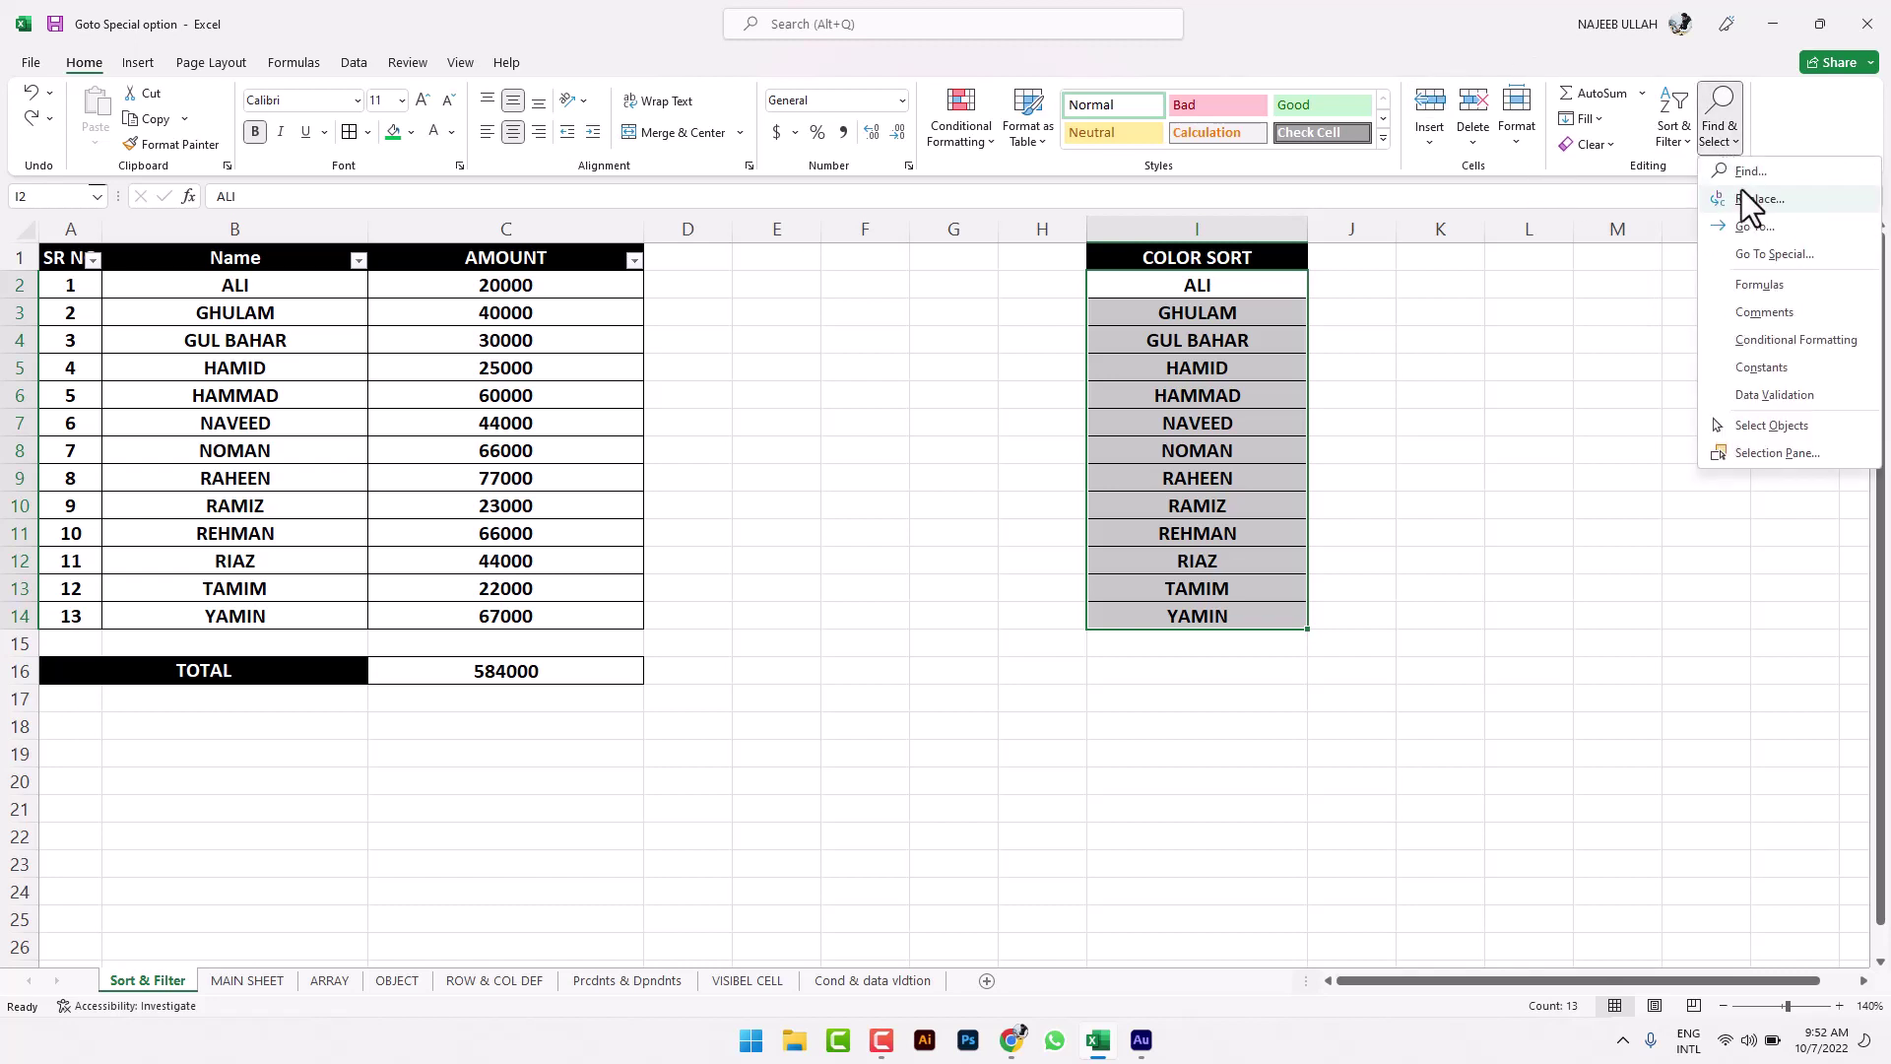
{"action": "left_click", "coordinate": [1532, 364]}
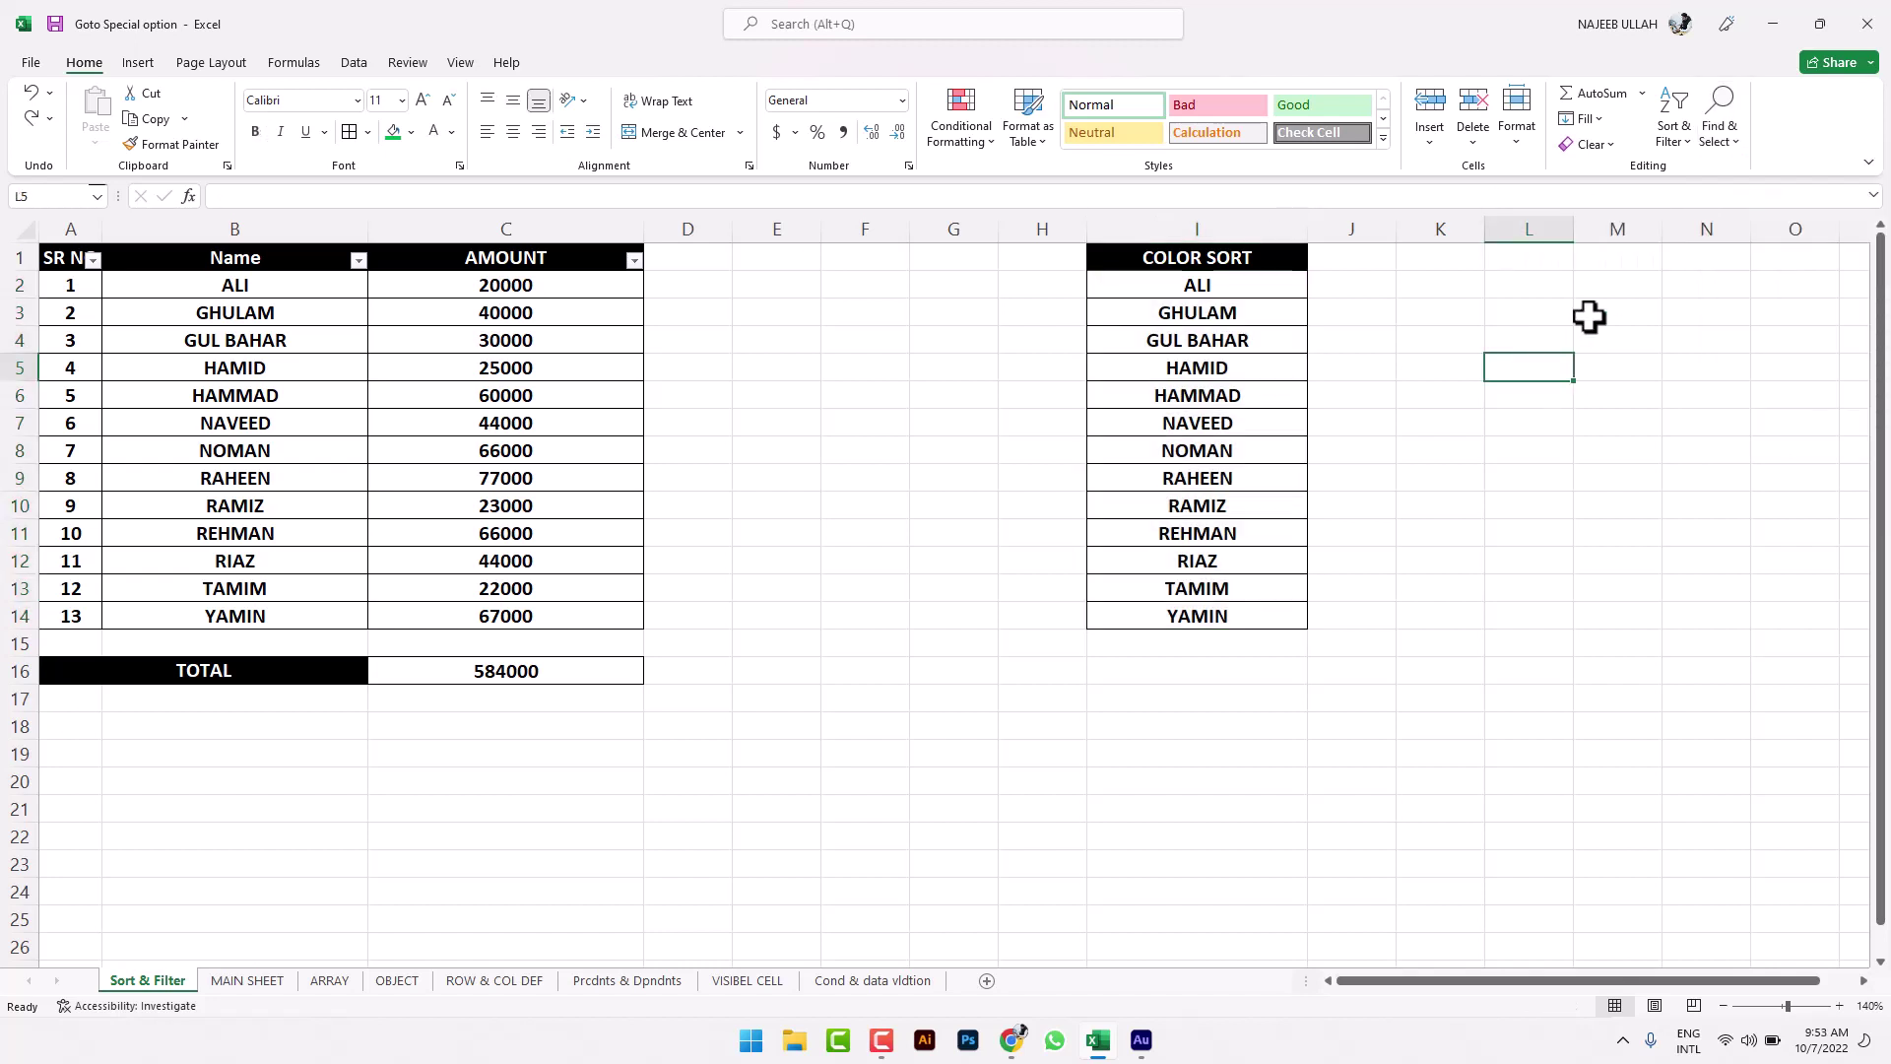
{"action": "left_click", "coordinate": [1718, 146]}
{"action": "left_click", "coordinate": [1730, 182]}
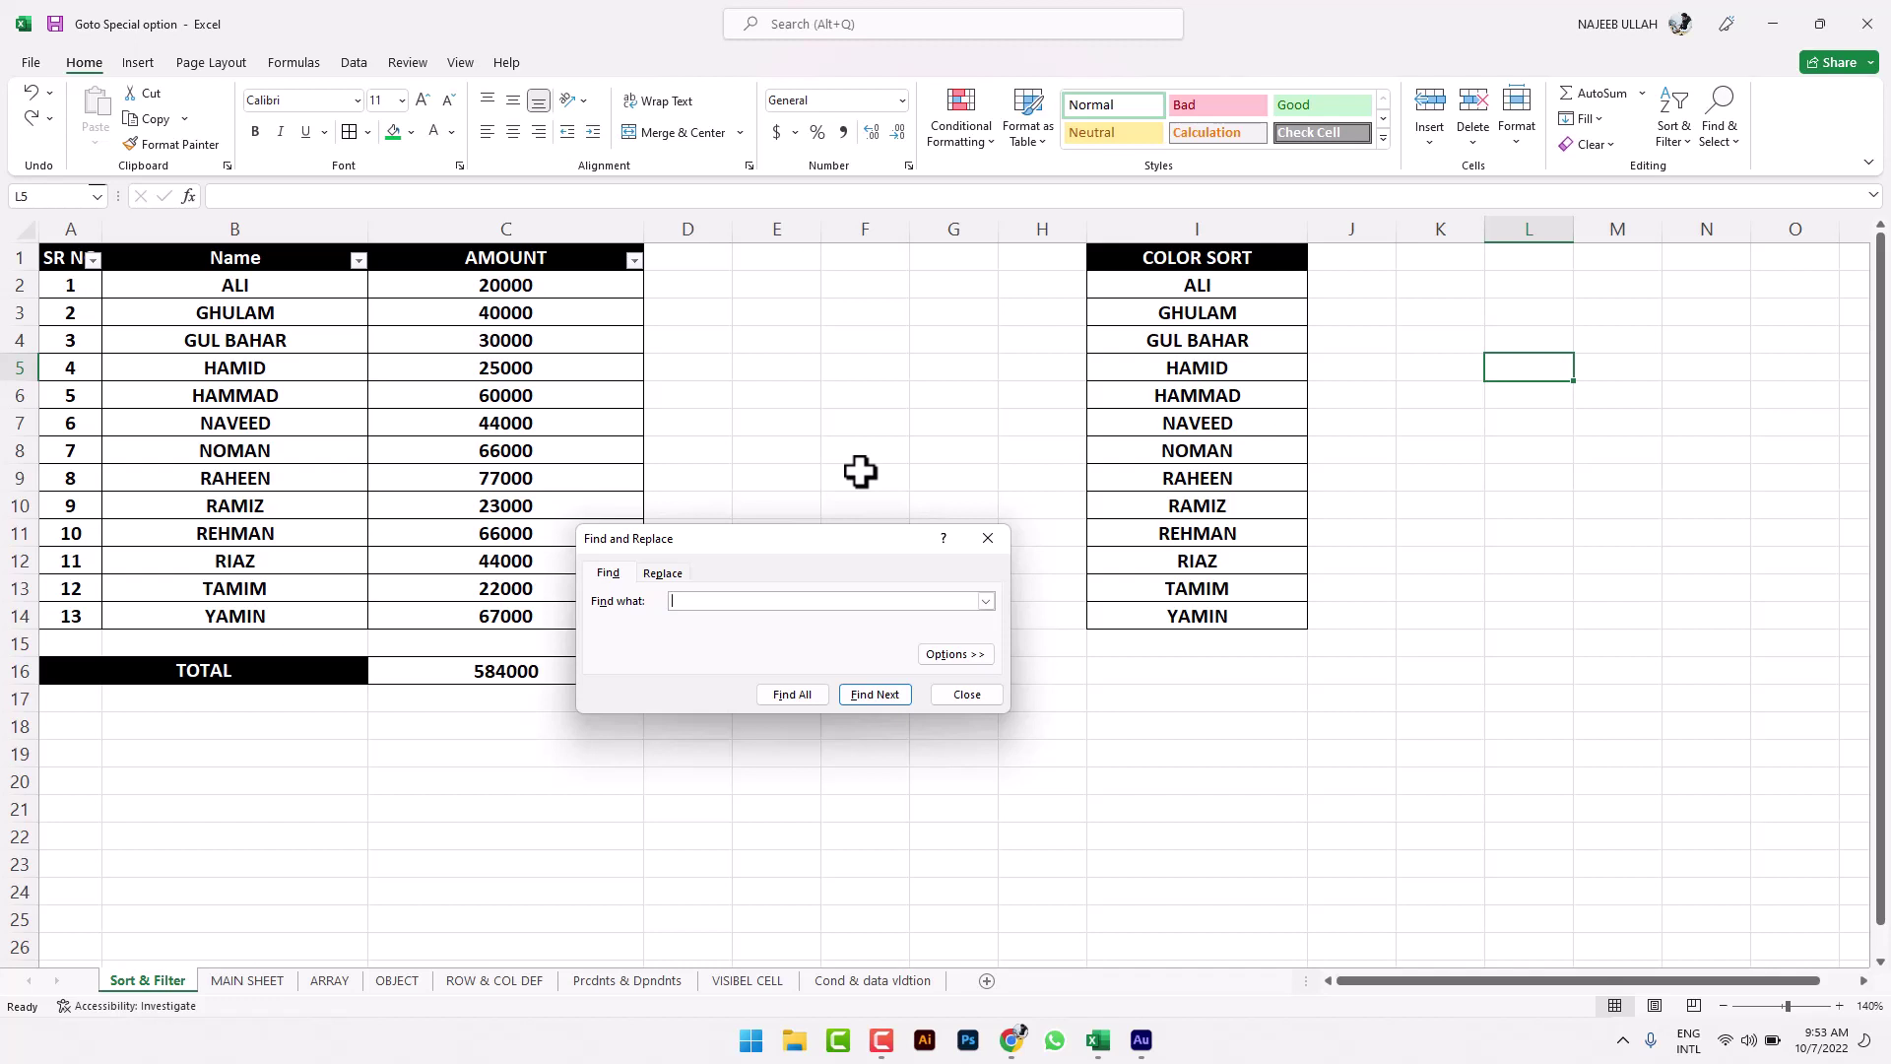
{"action": "type", "text": "ALI"}
{"action": "left_click", "coordinate": [853, 701]}
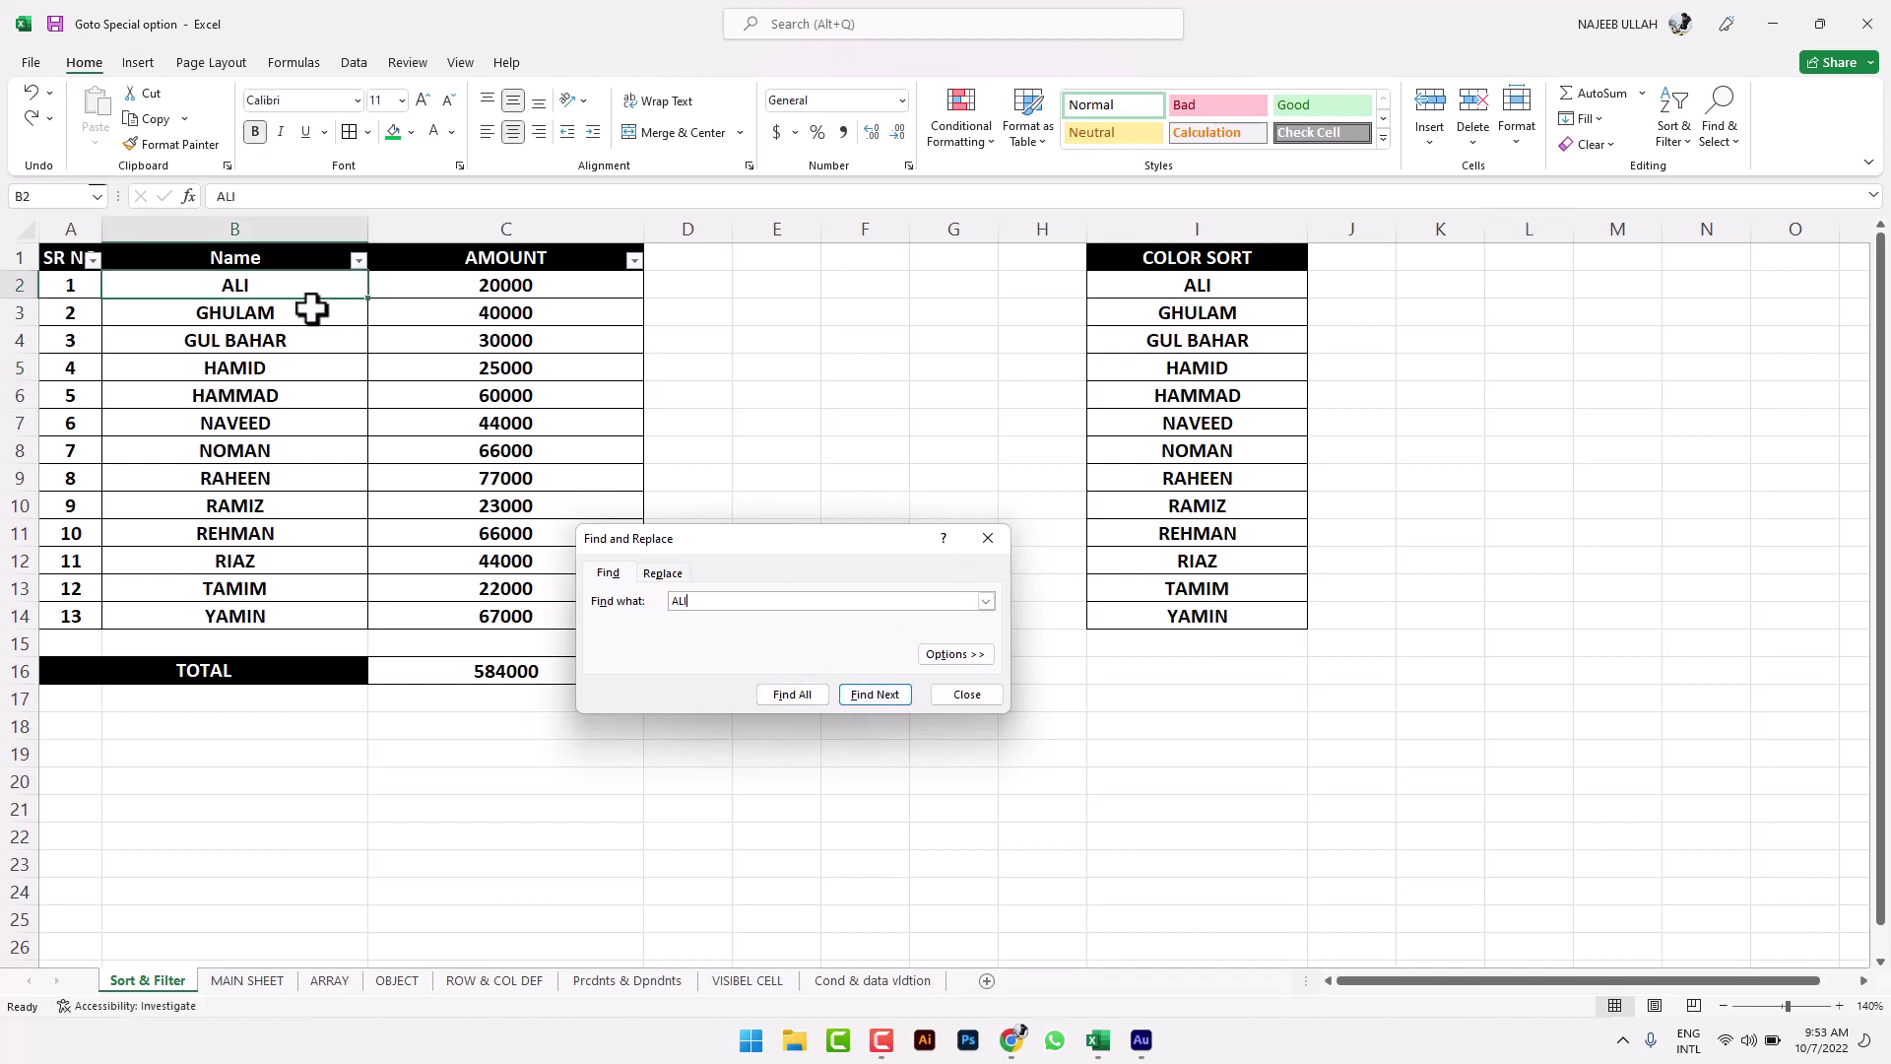
{"action": "left_click", "coordinate": [662, 574]}
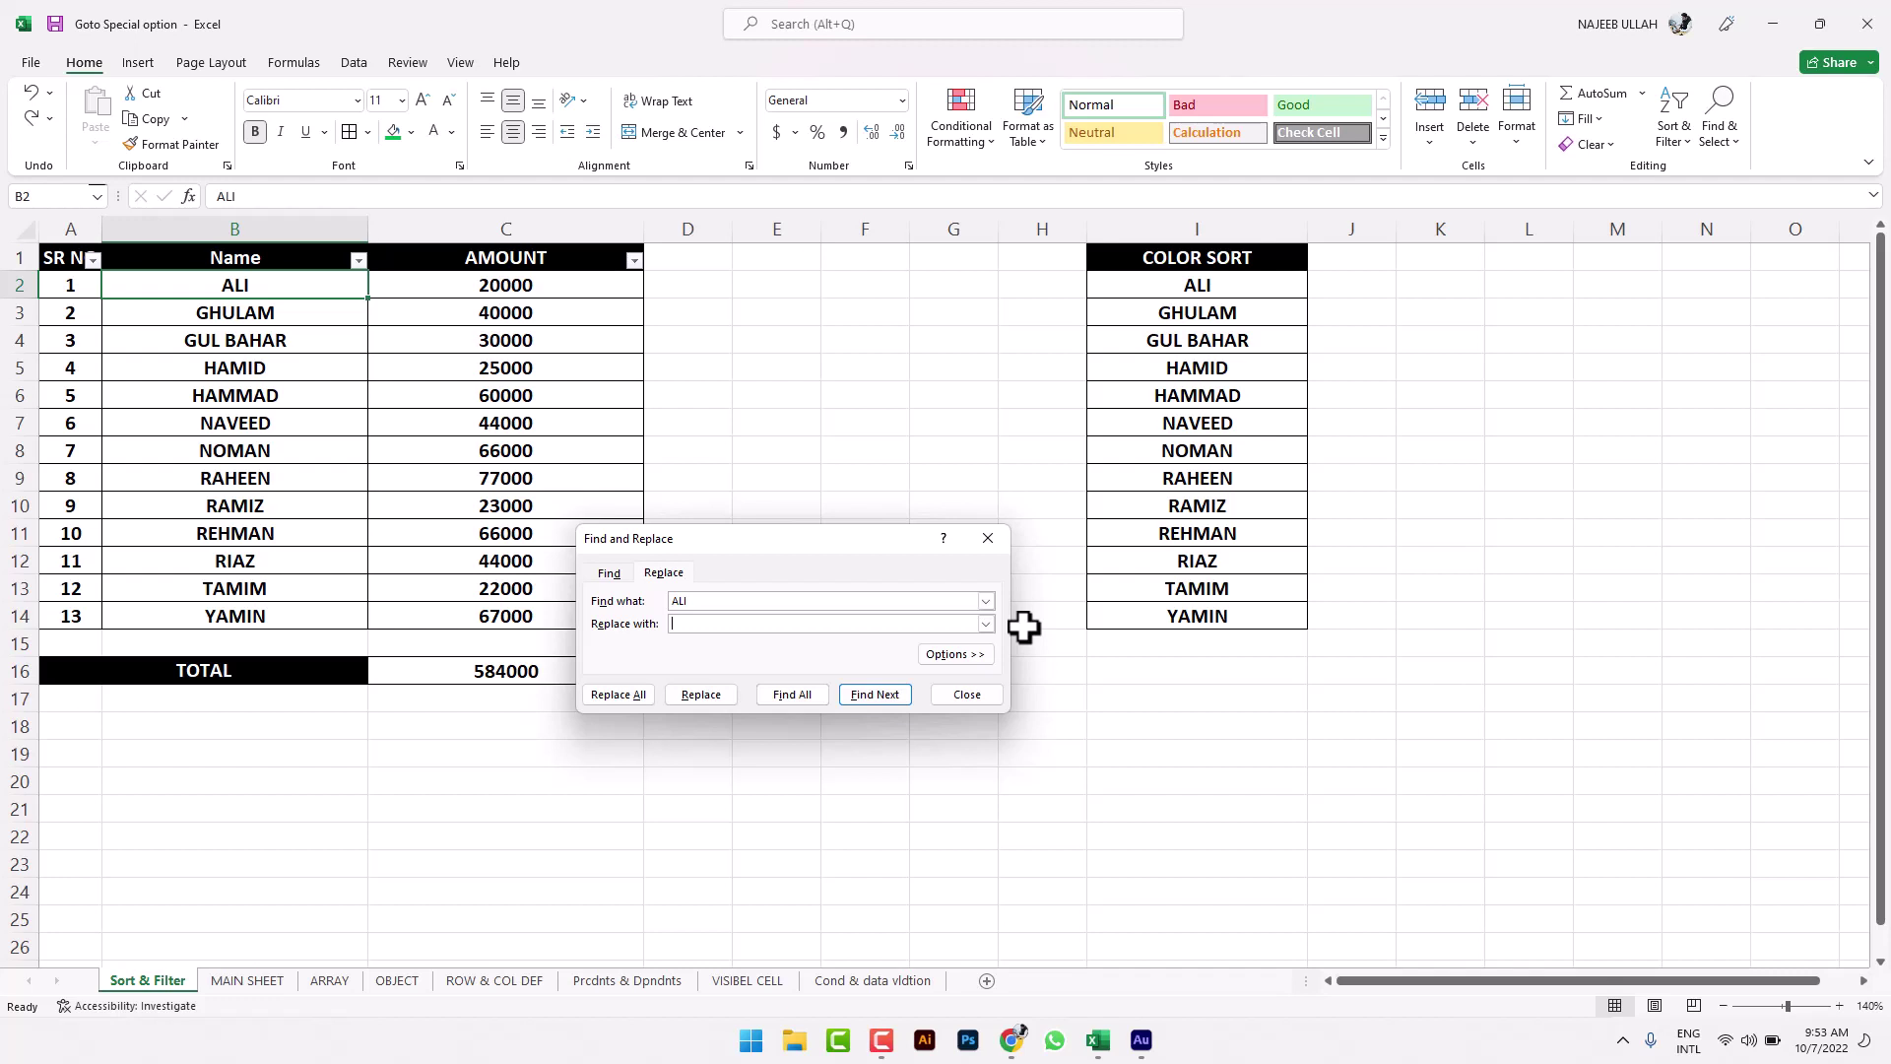
{"action": "type", "text": "YASIR ALI"}
{"action": "left_click", "coordinate": [1722, 134]}
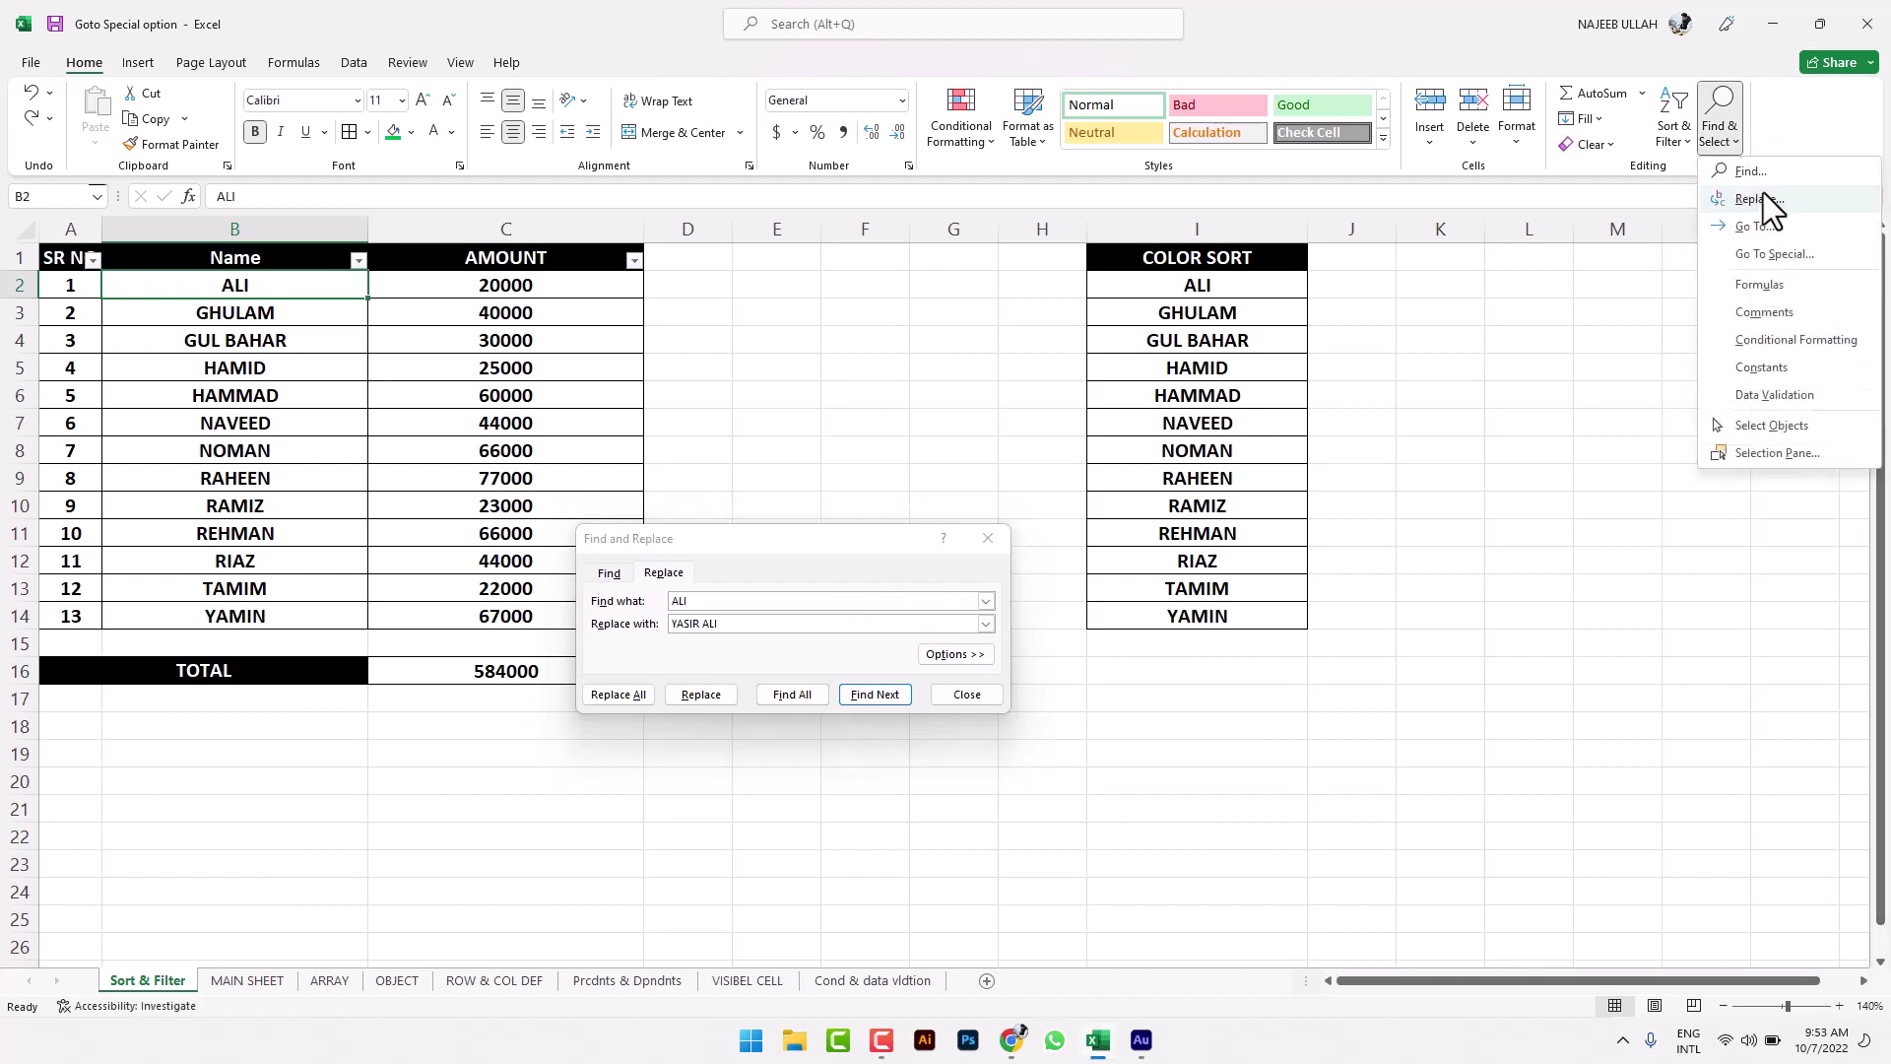
{"action": "left_click", "coordinate": [664, 573]}
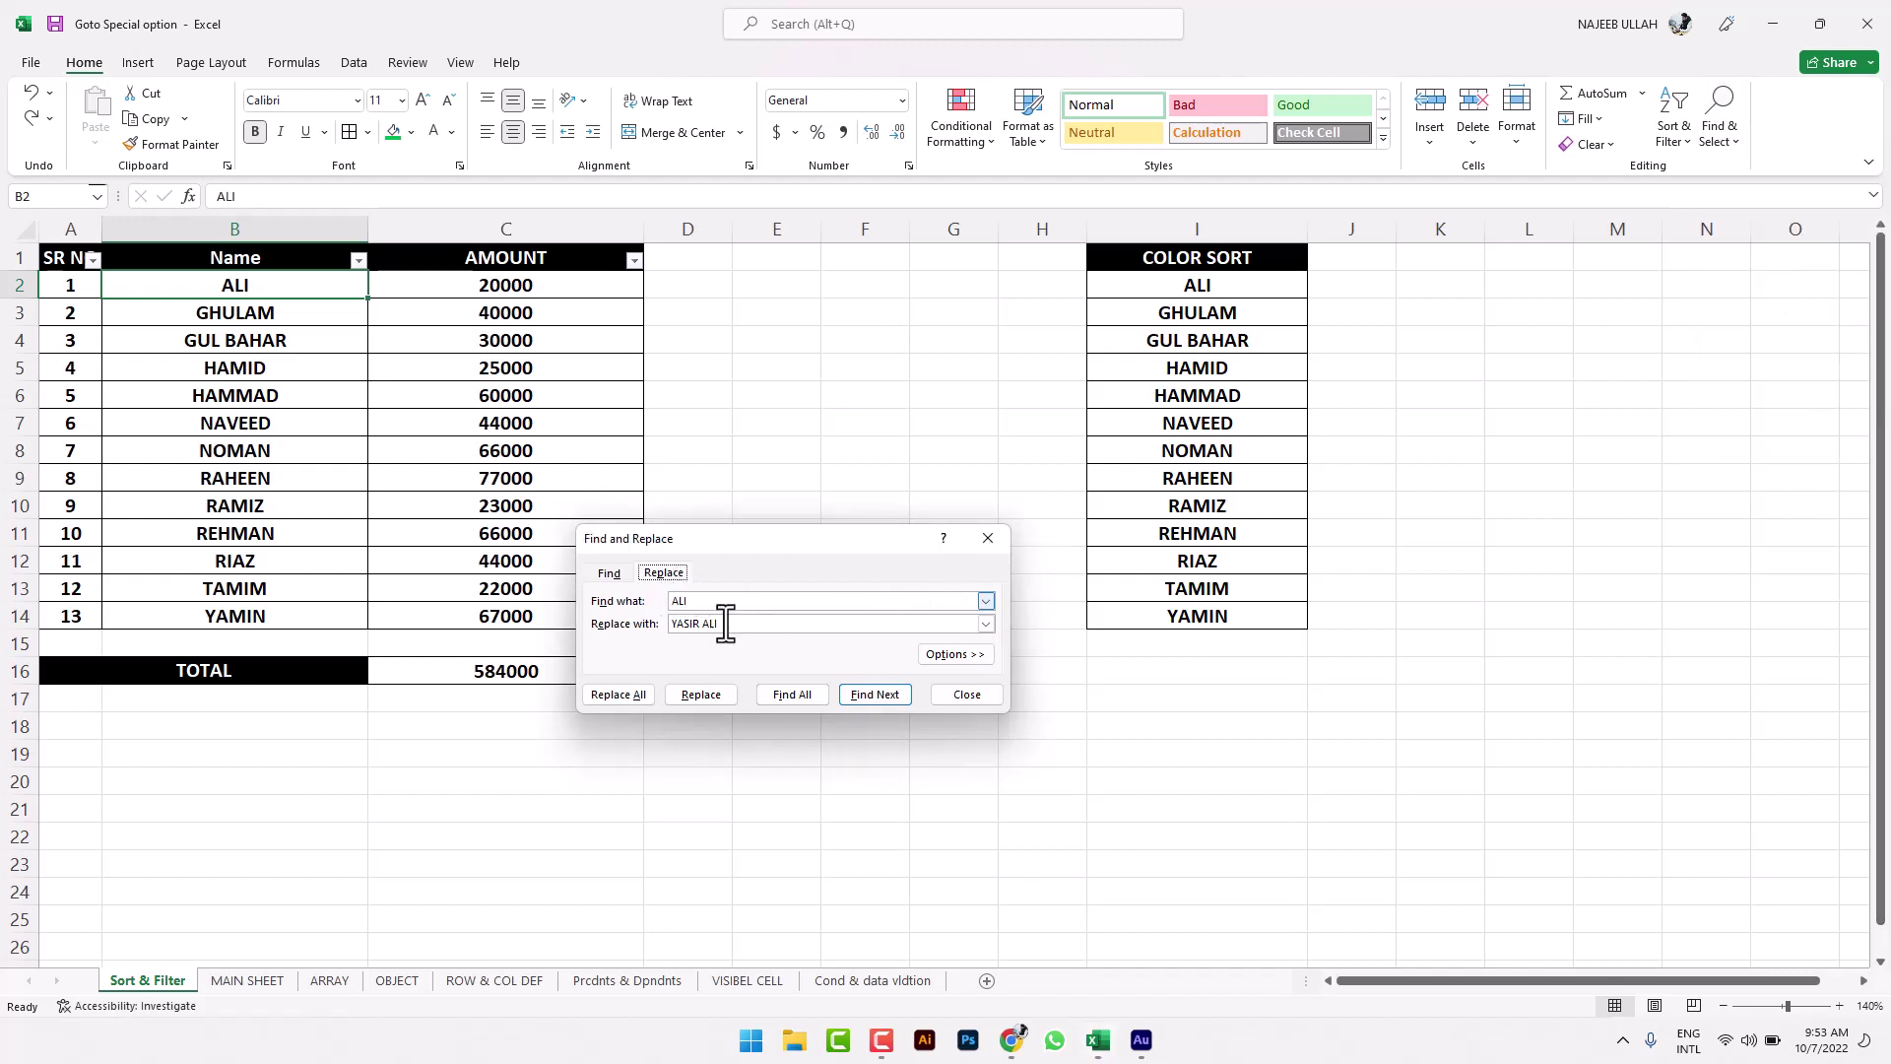
{"action": "left_click", "coordinate": [711, 694]}
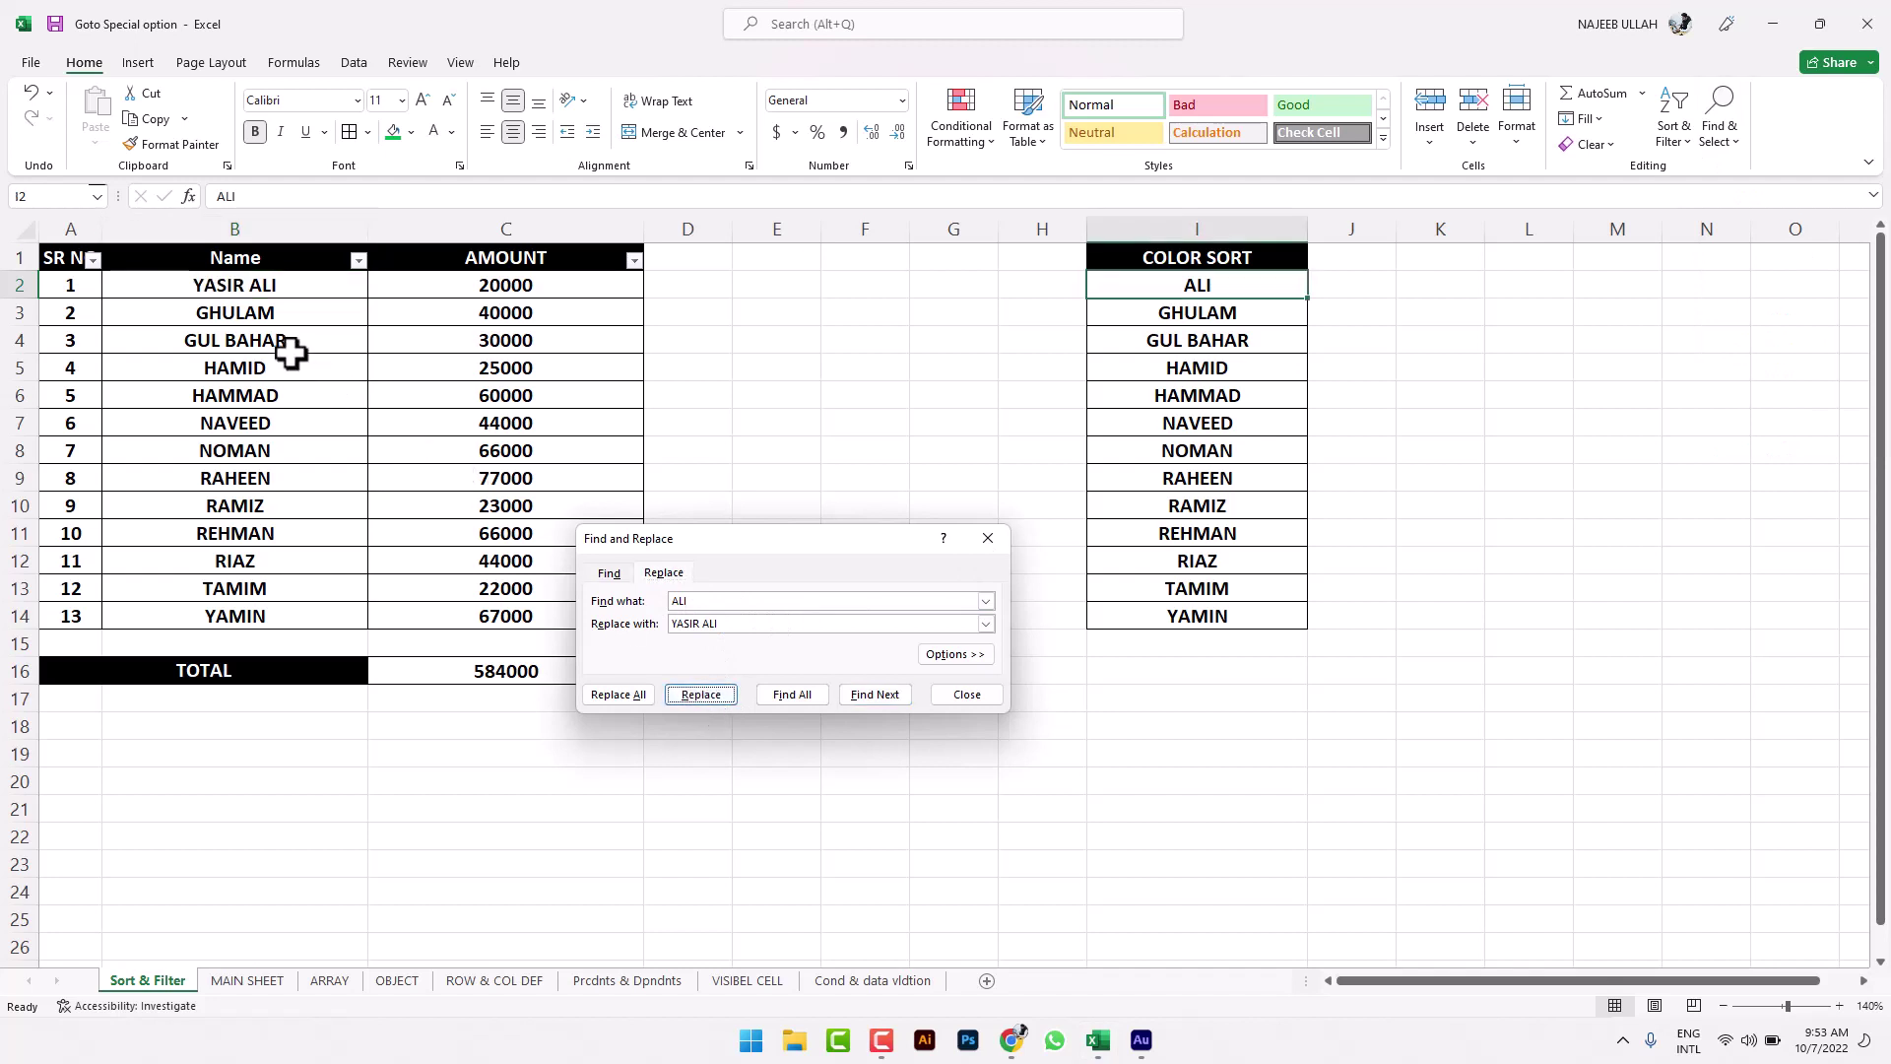
{"action": "left_click", "coordinate": [953, 695]}
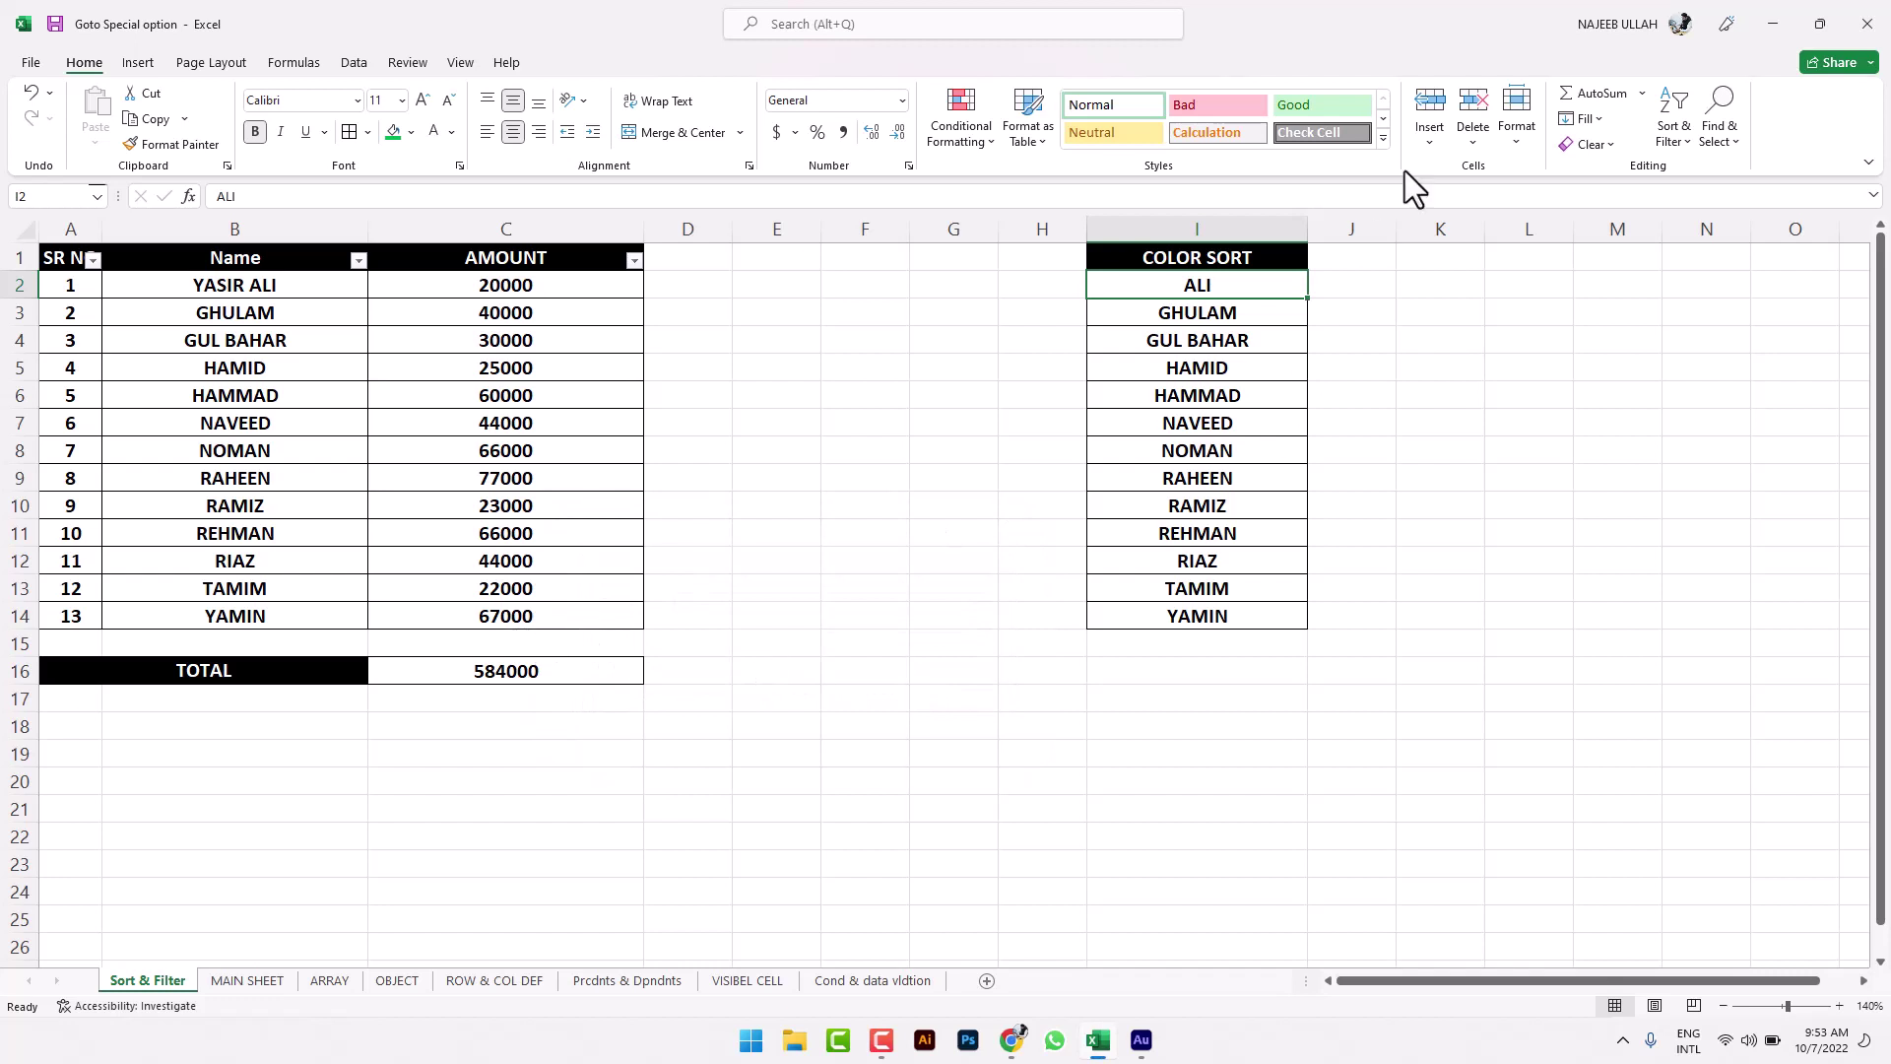
{"action": "left_click", "coordinate": [1719, 128]}
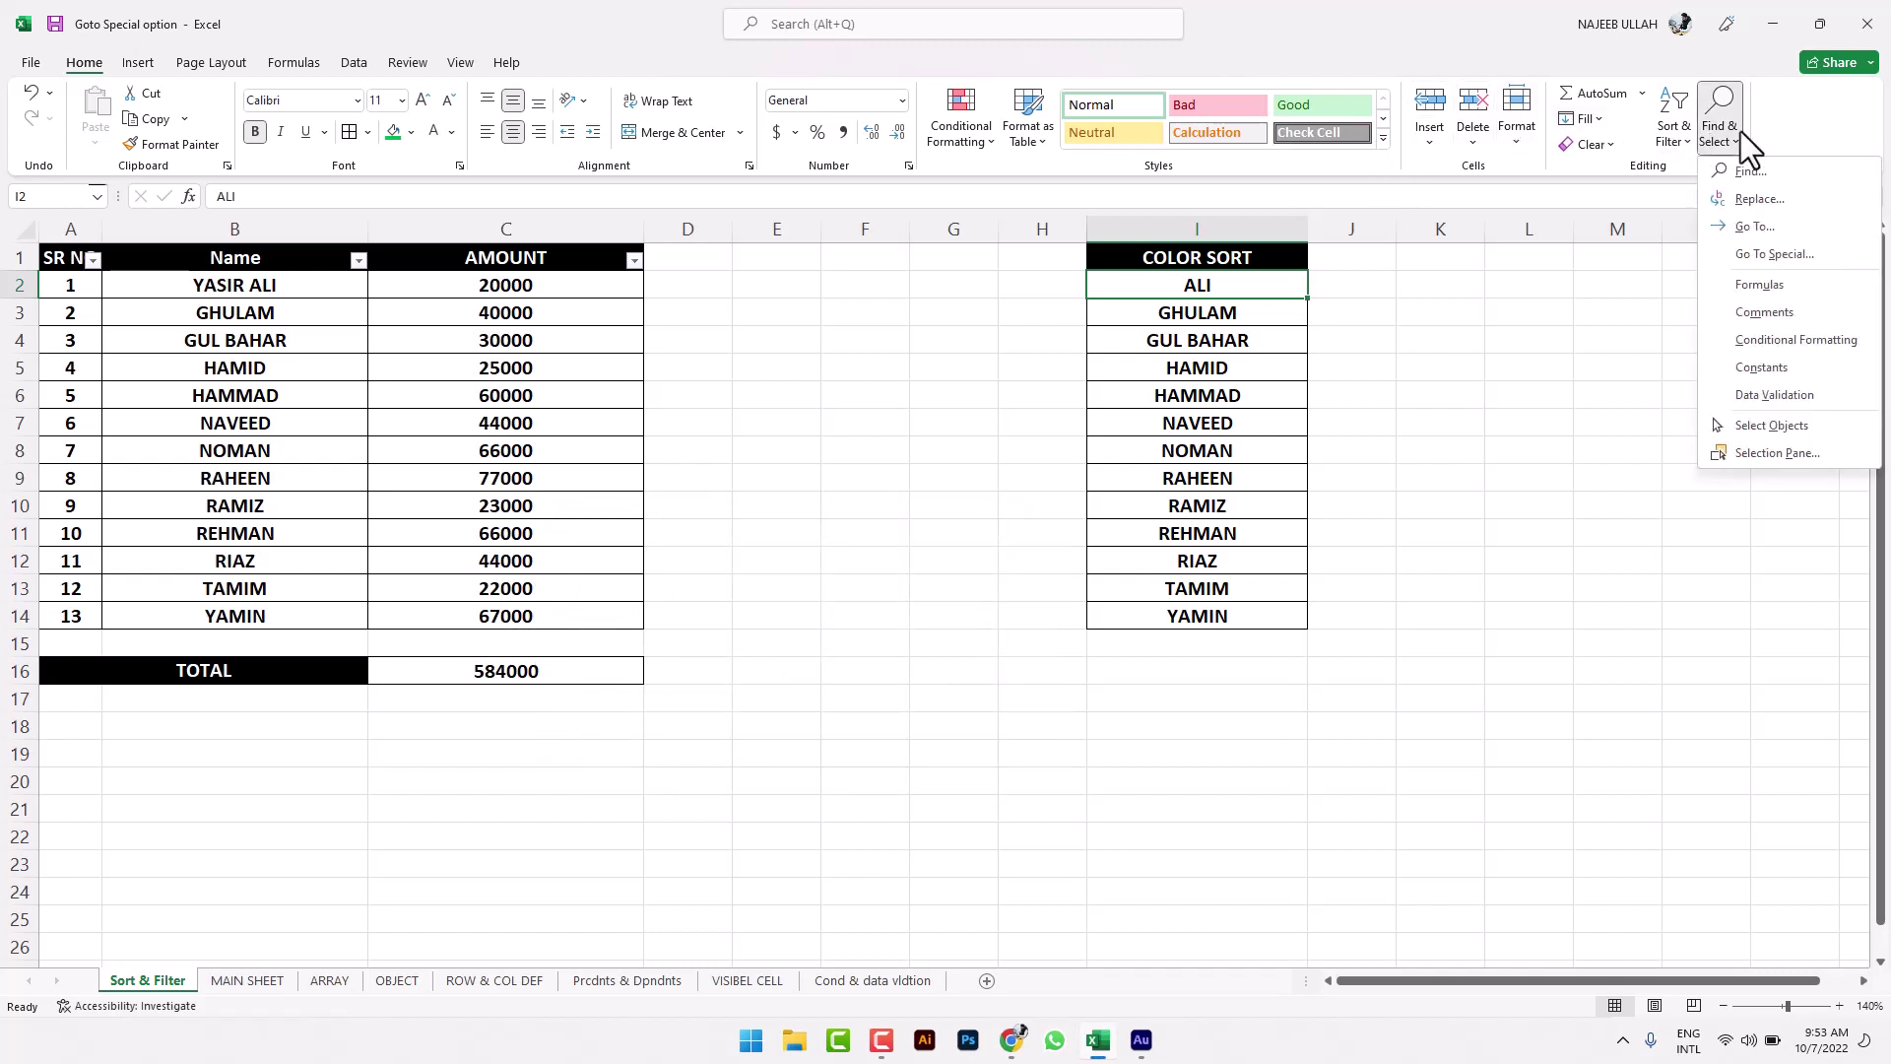
{"action": "left_click", "coordinate": [1600, 398]}
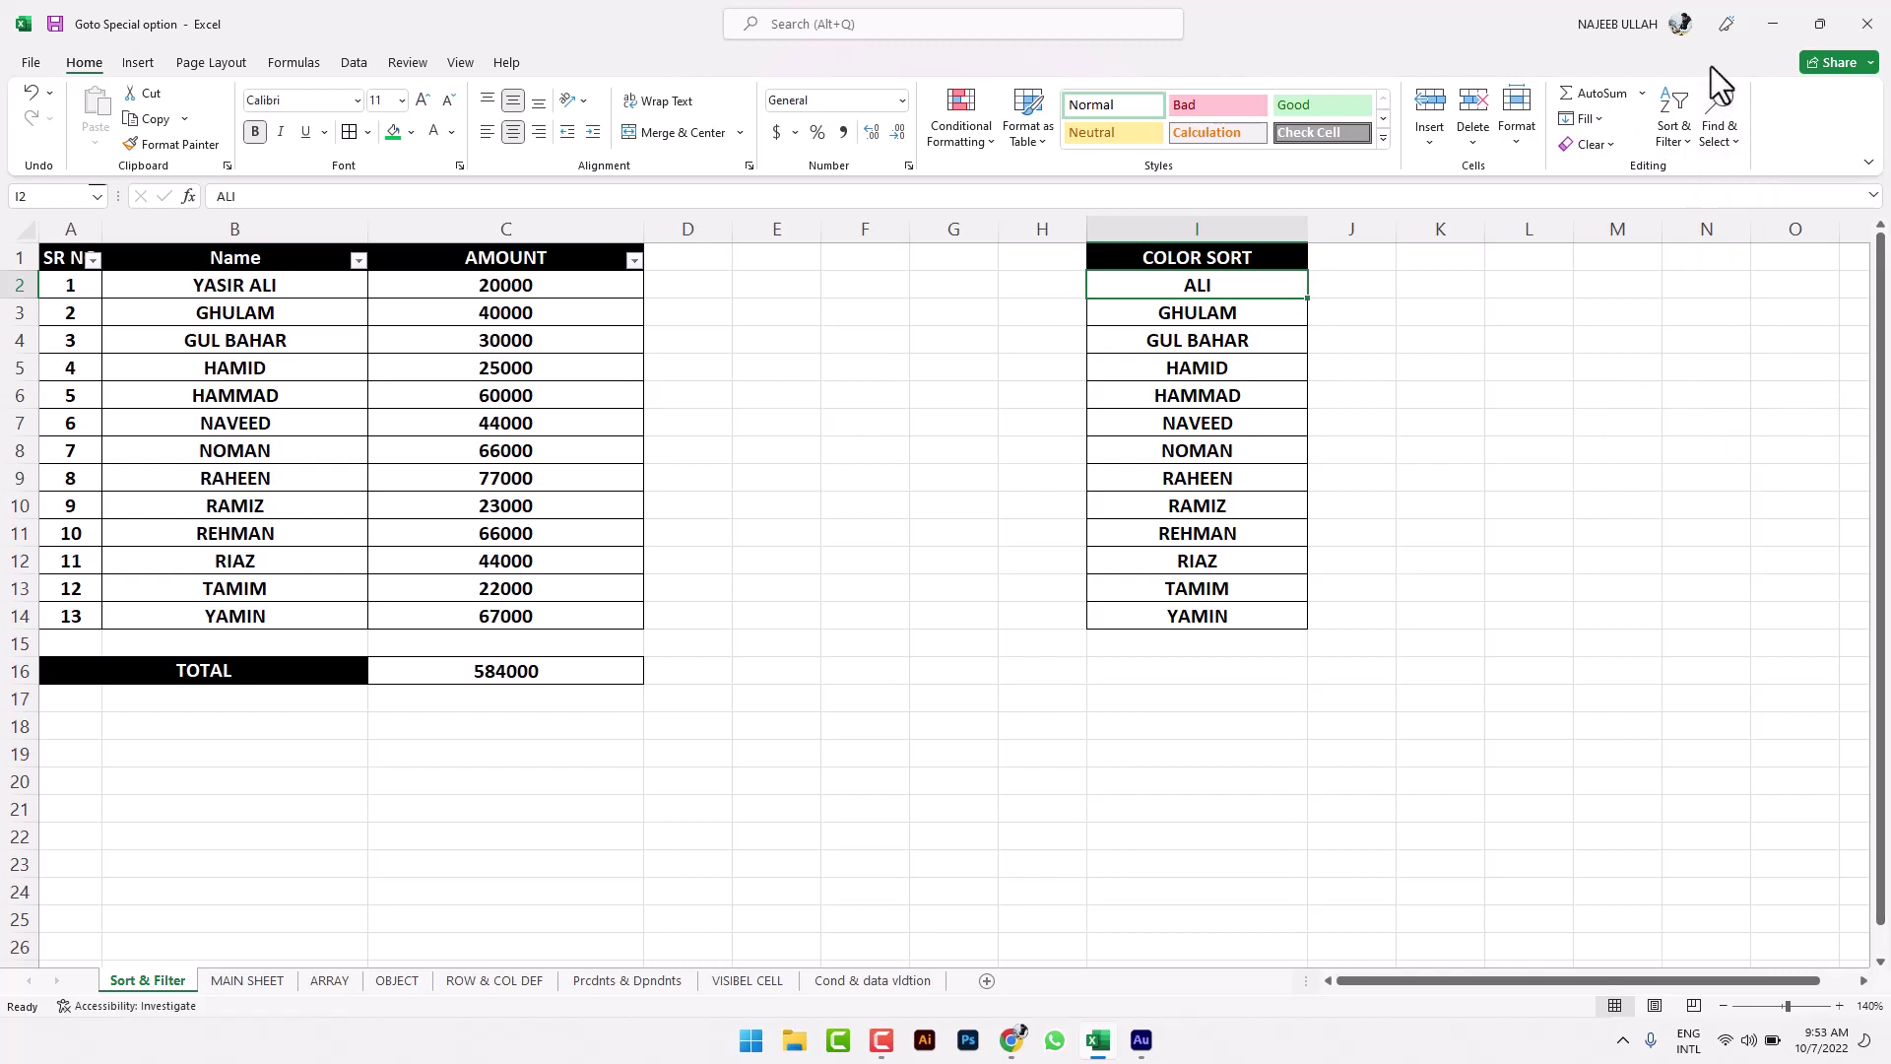
{"action": "left_click", "coordinate": [1733, 114]}
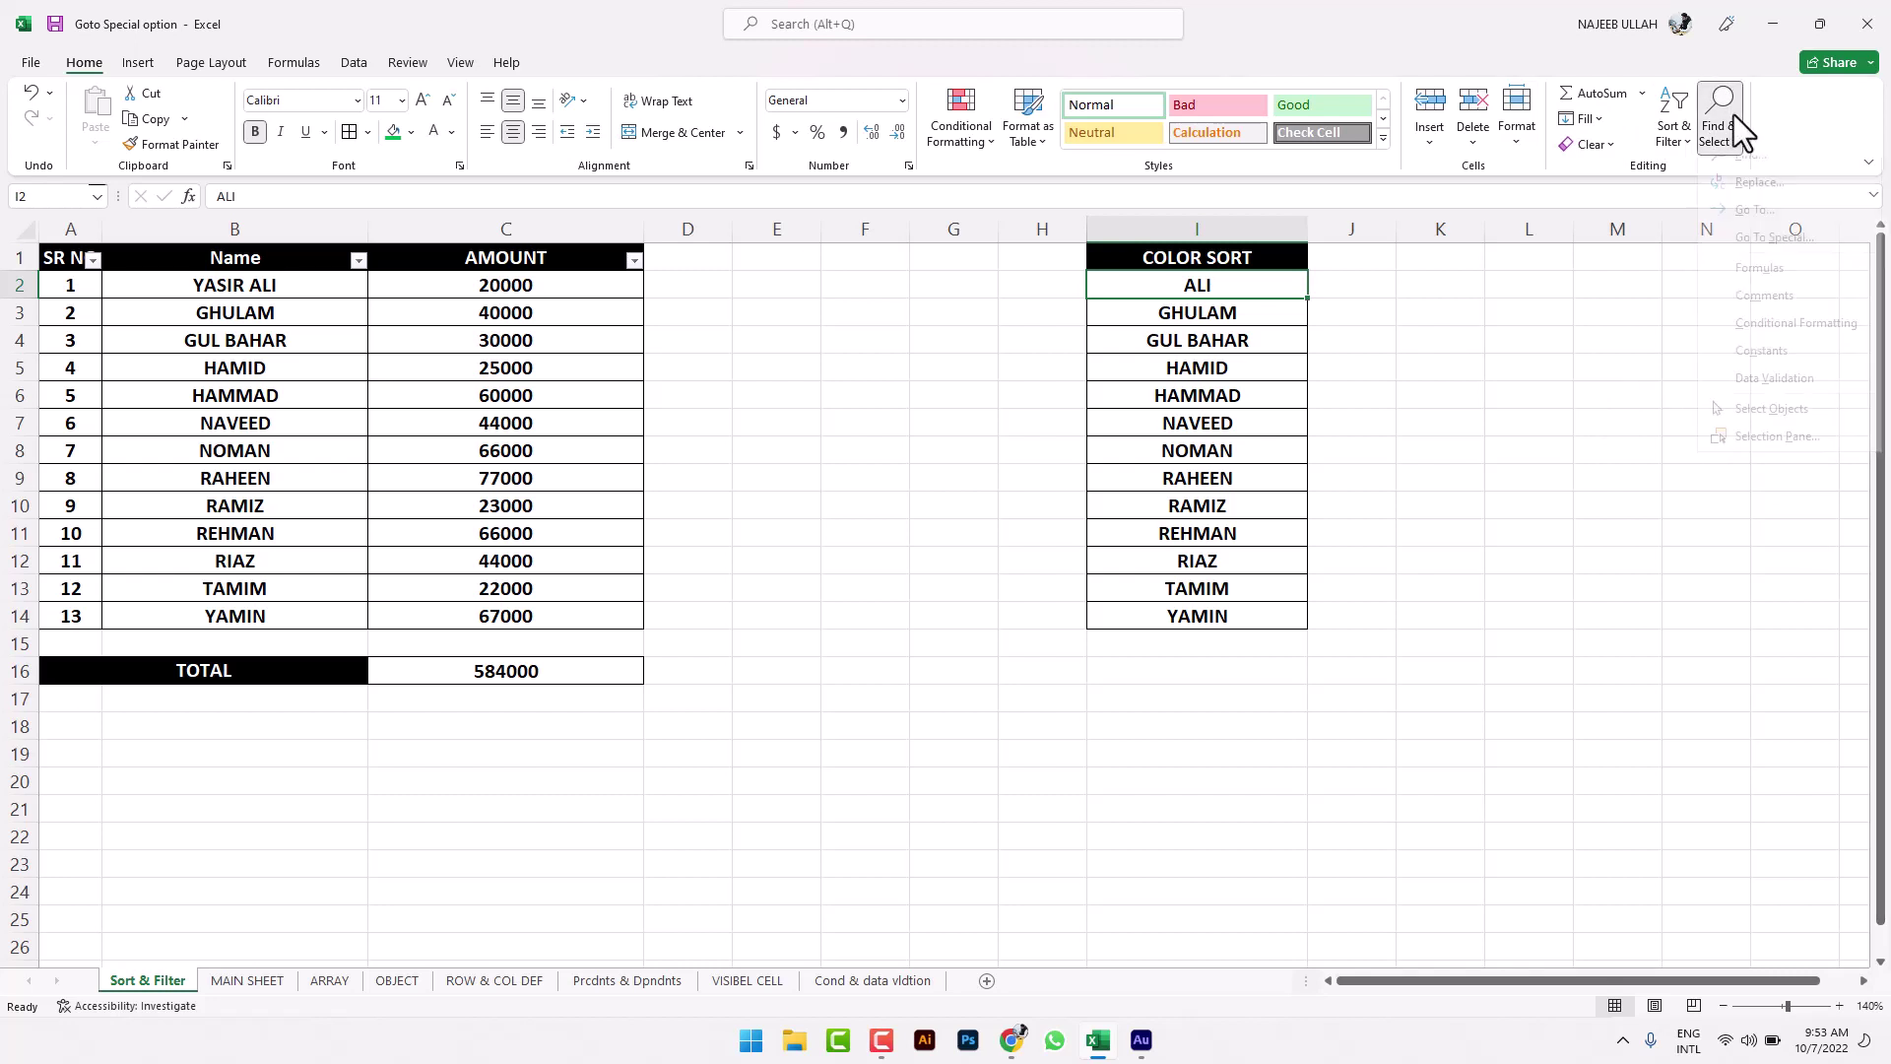
{"action": "left_click", "coordinate": [1771, 226]}
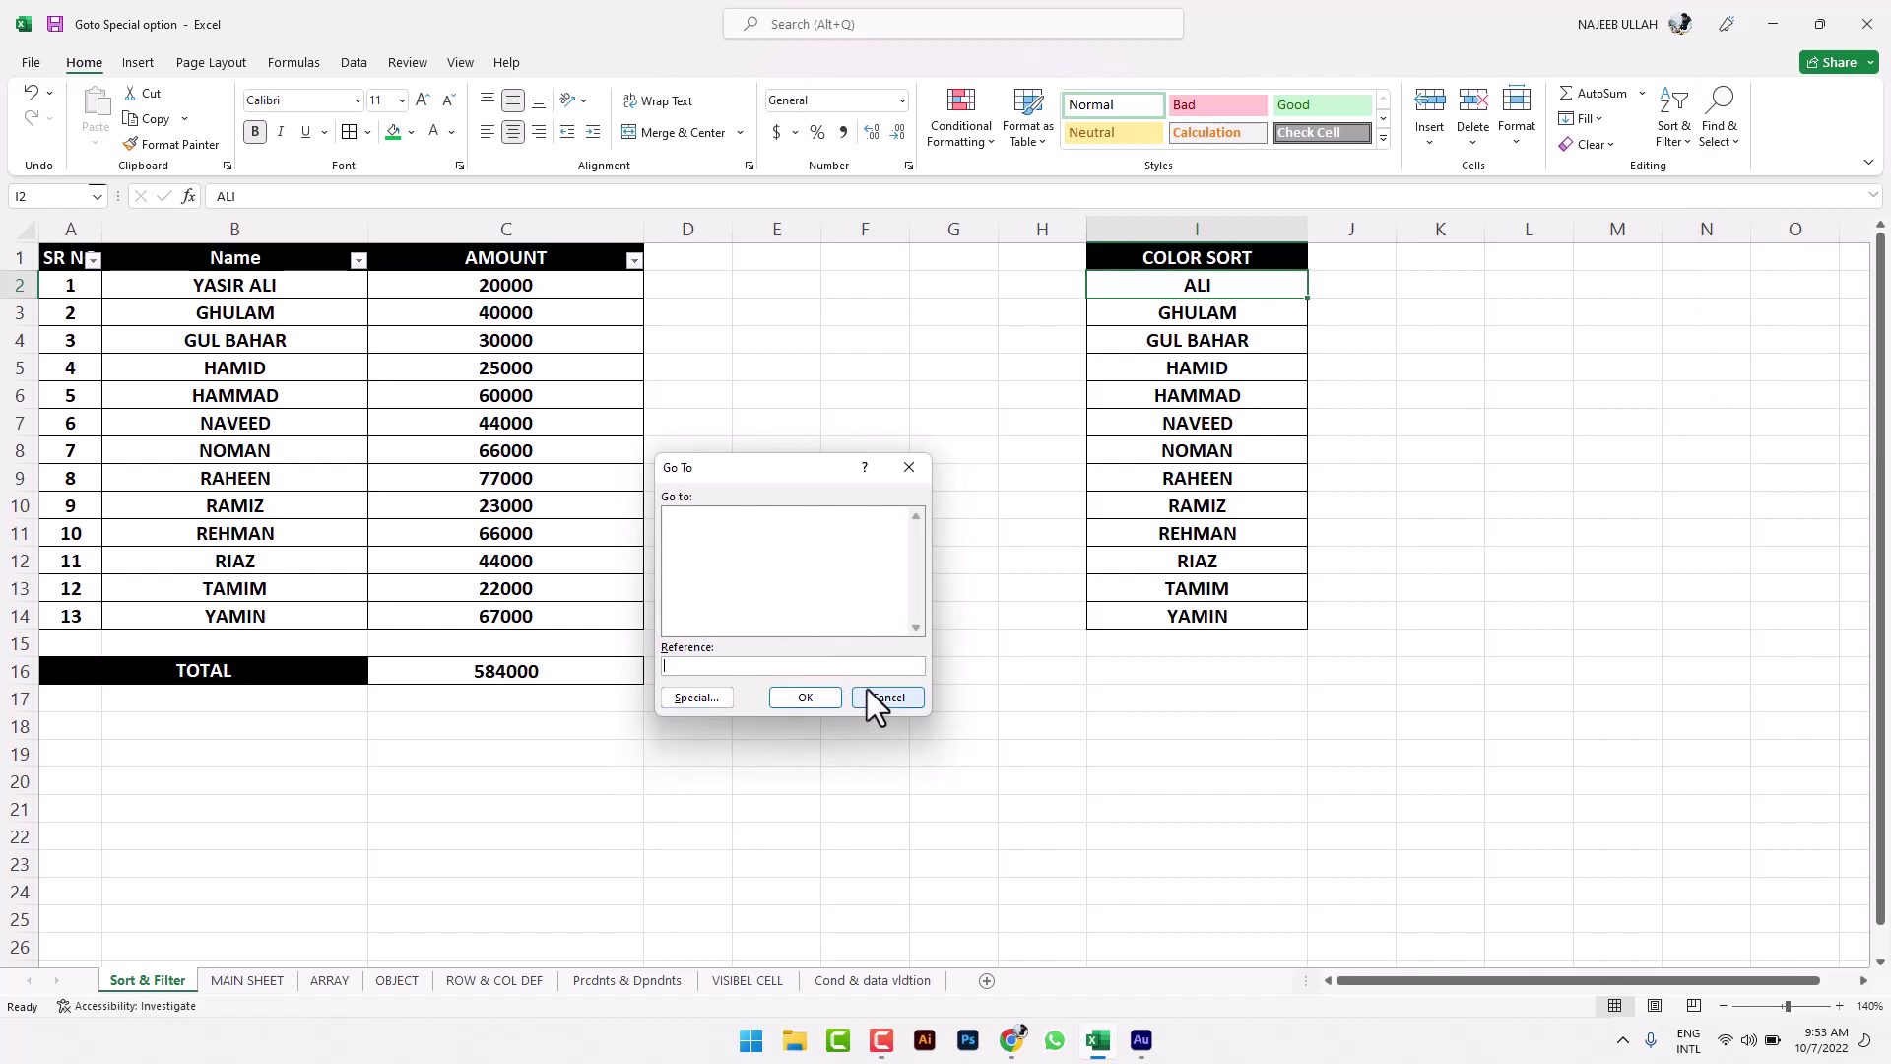
{"action": "type", "text": "1"}
{"action": "left_click", "coordinate": [827, 699]}
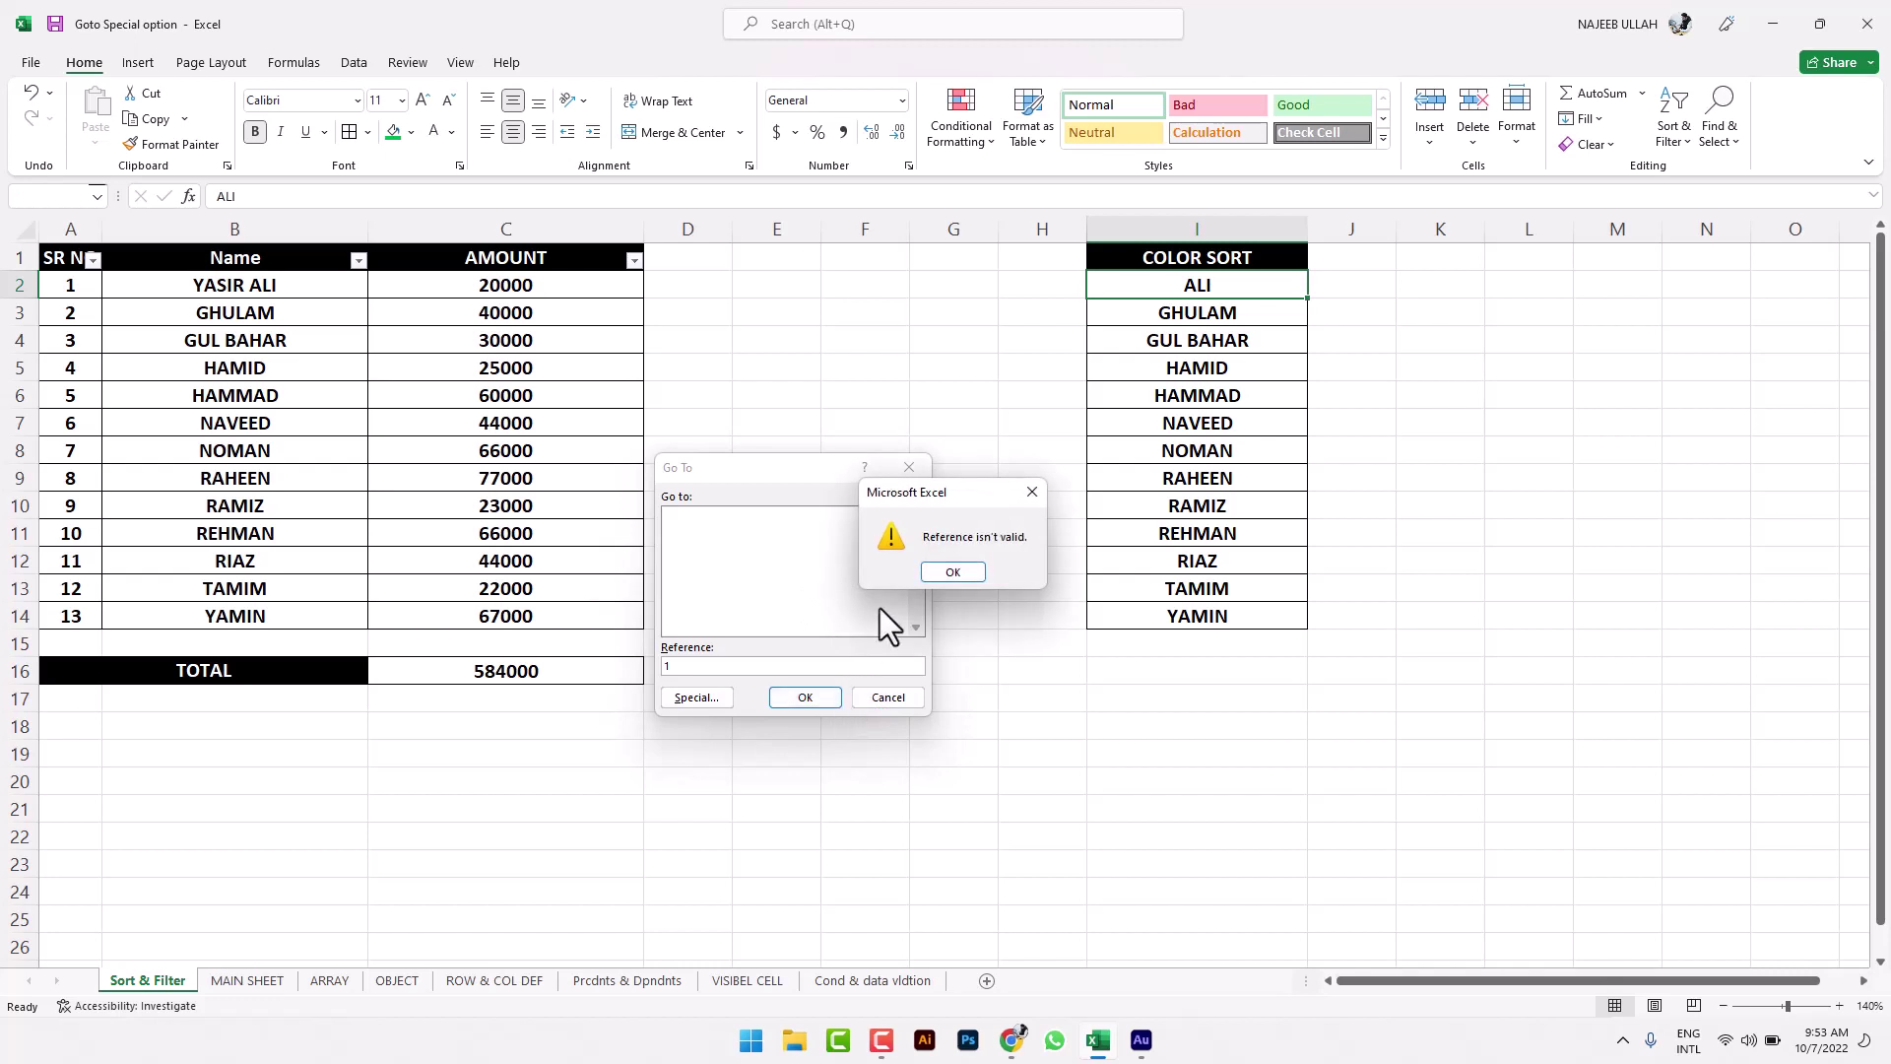
{"action": "left_click", "coordinate": [941, 573]}
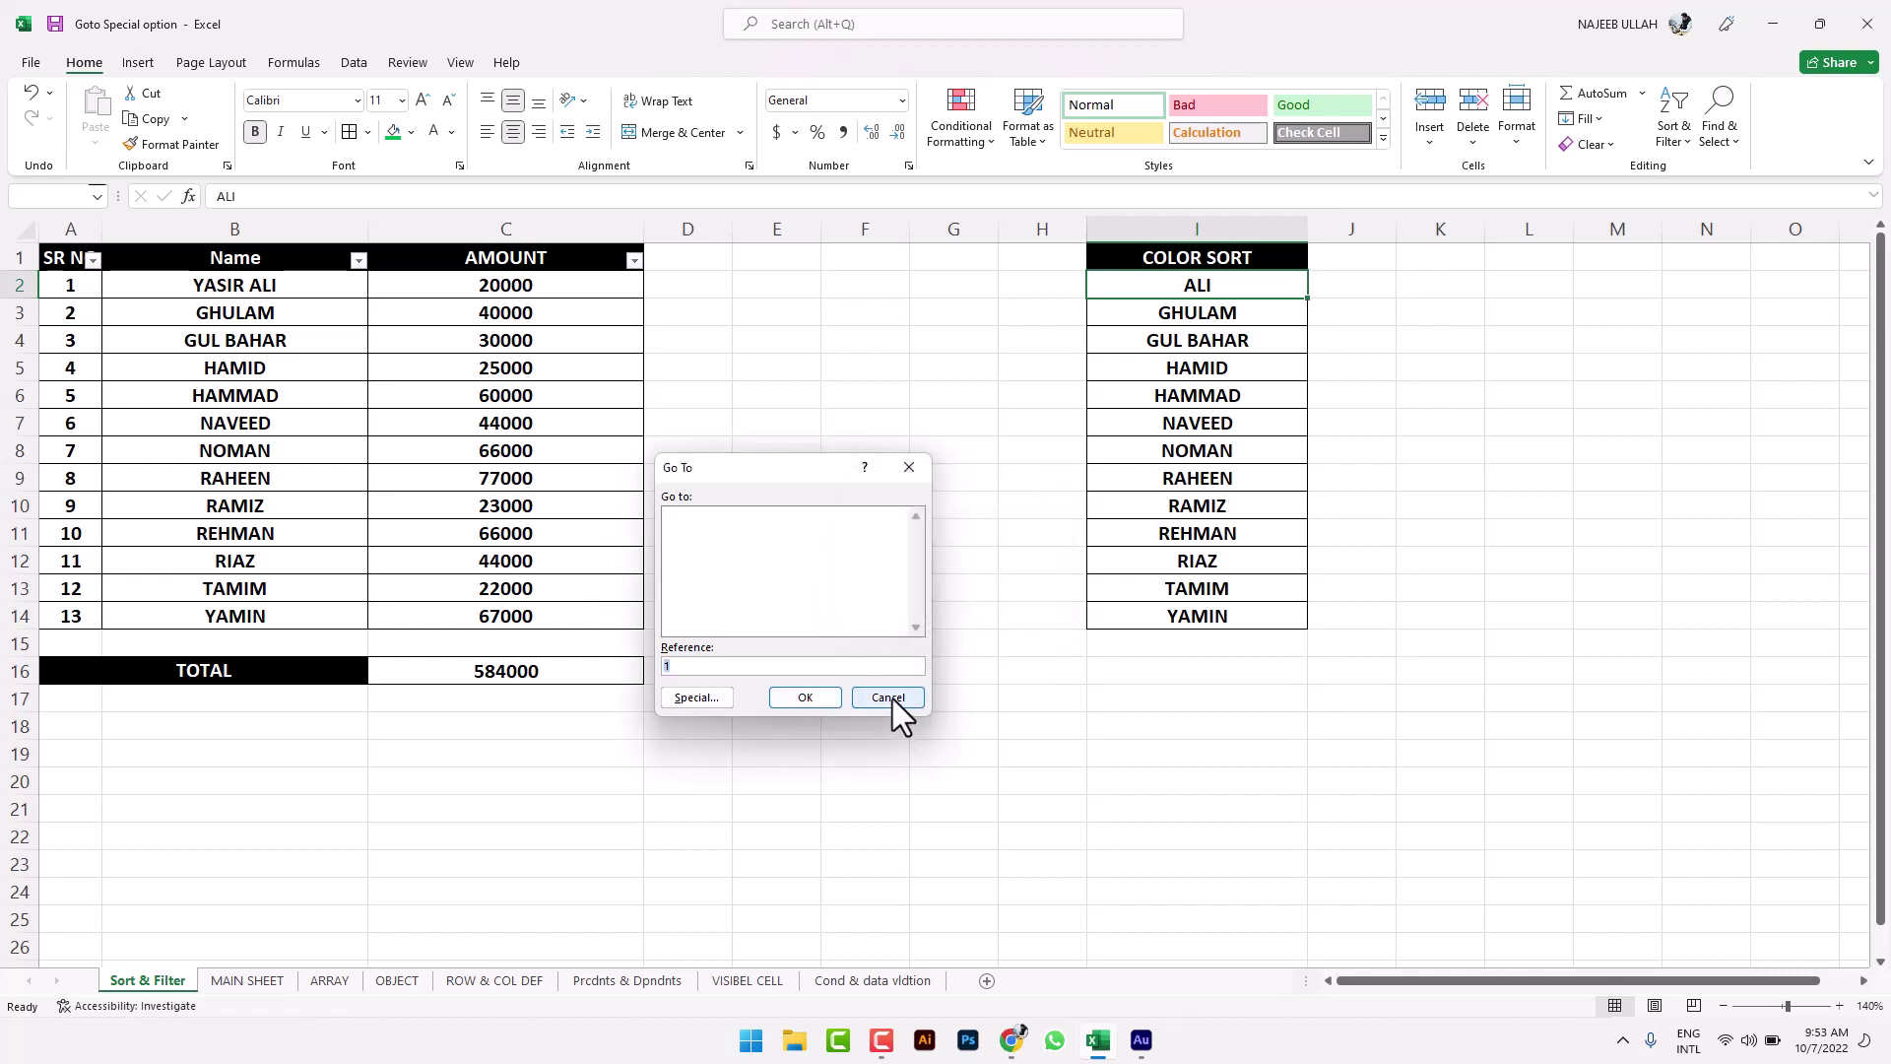
{"action": "left_click", "coordinate": [890, 697]}
{"action": "left_click", "coordinate": [890, 692]}
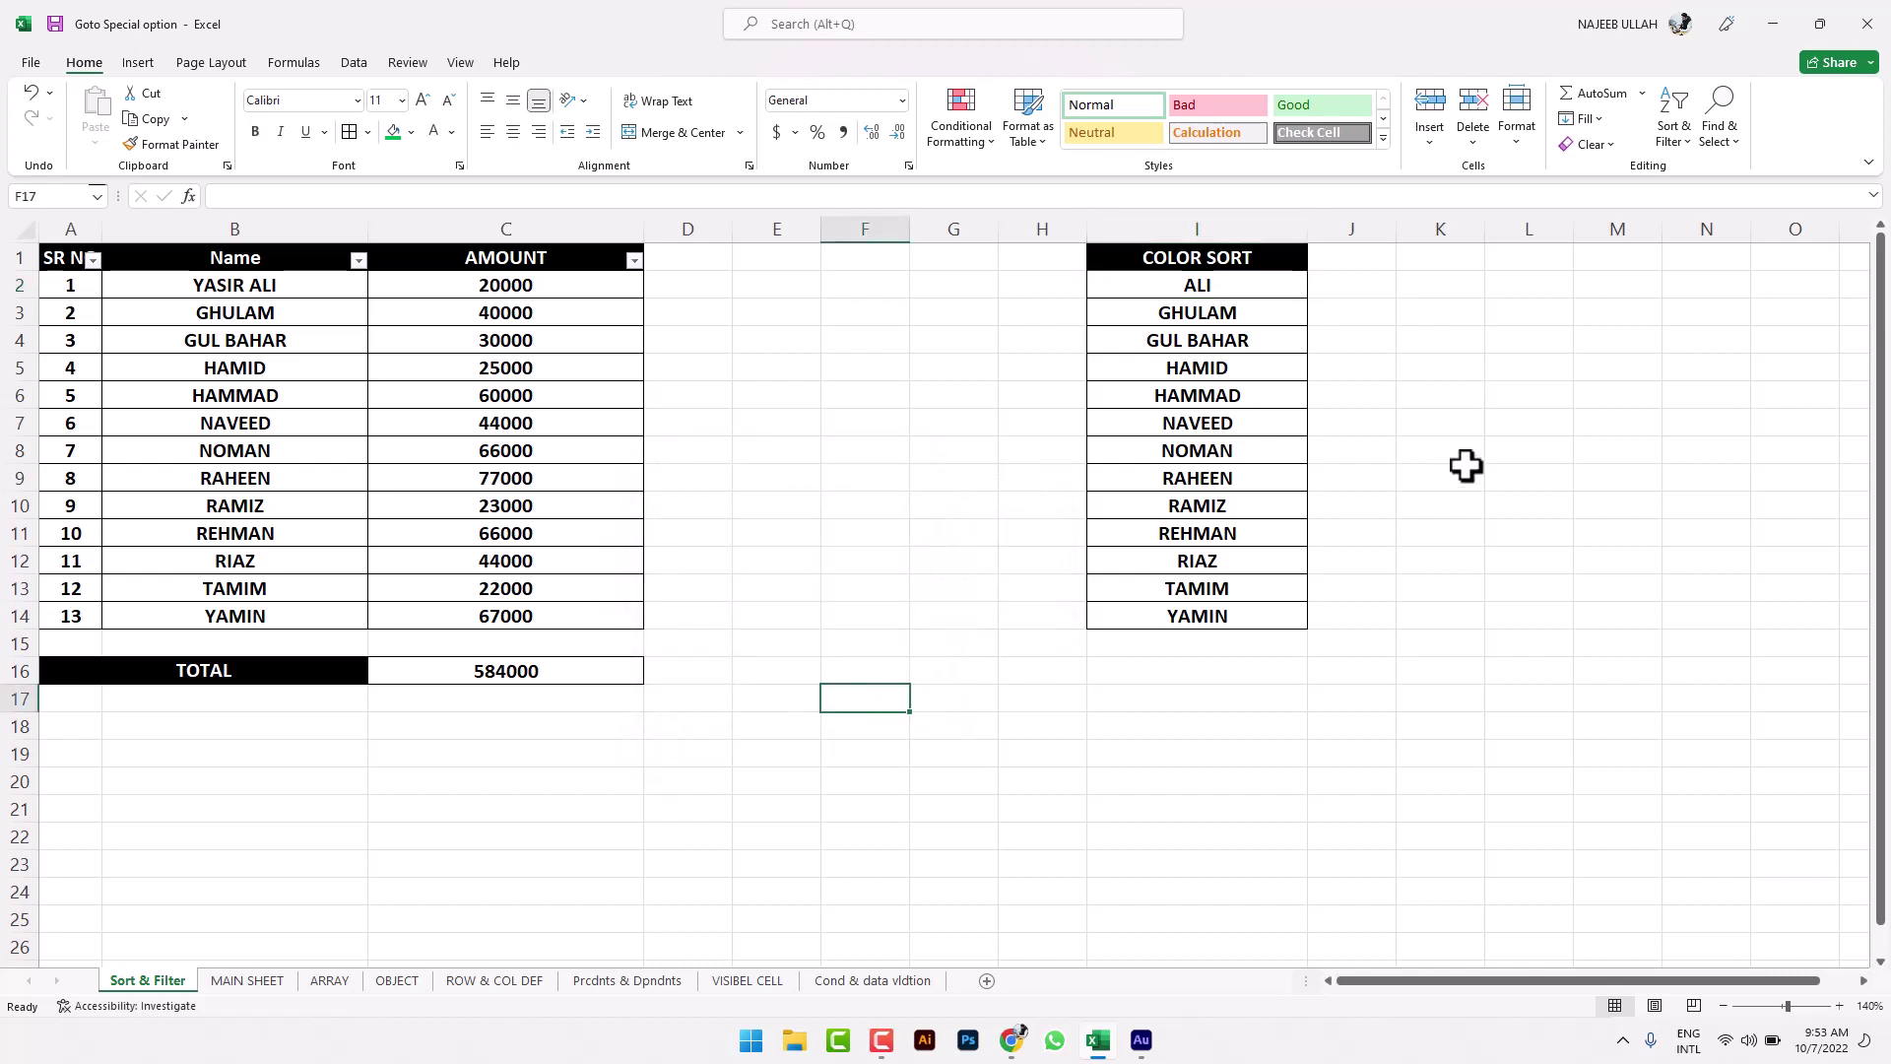
{"action": "left_click", "coordinate": [1729, 99]}
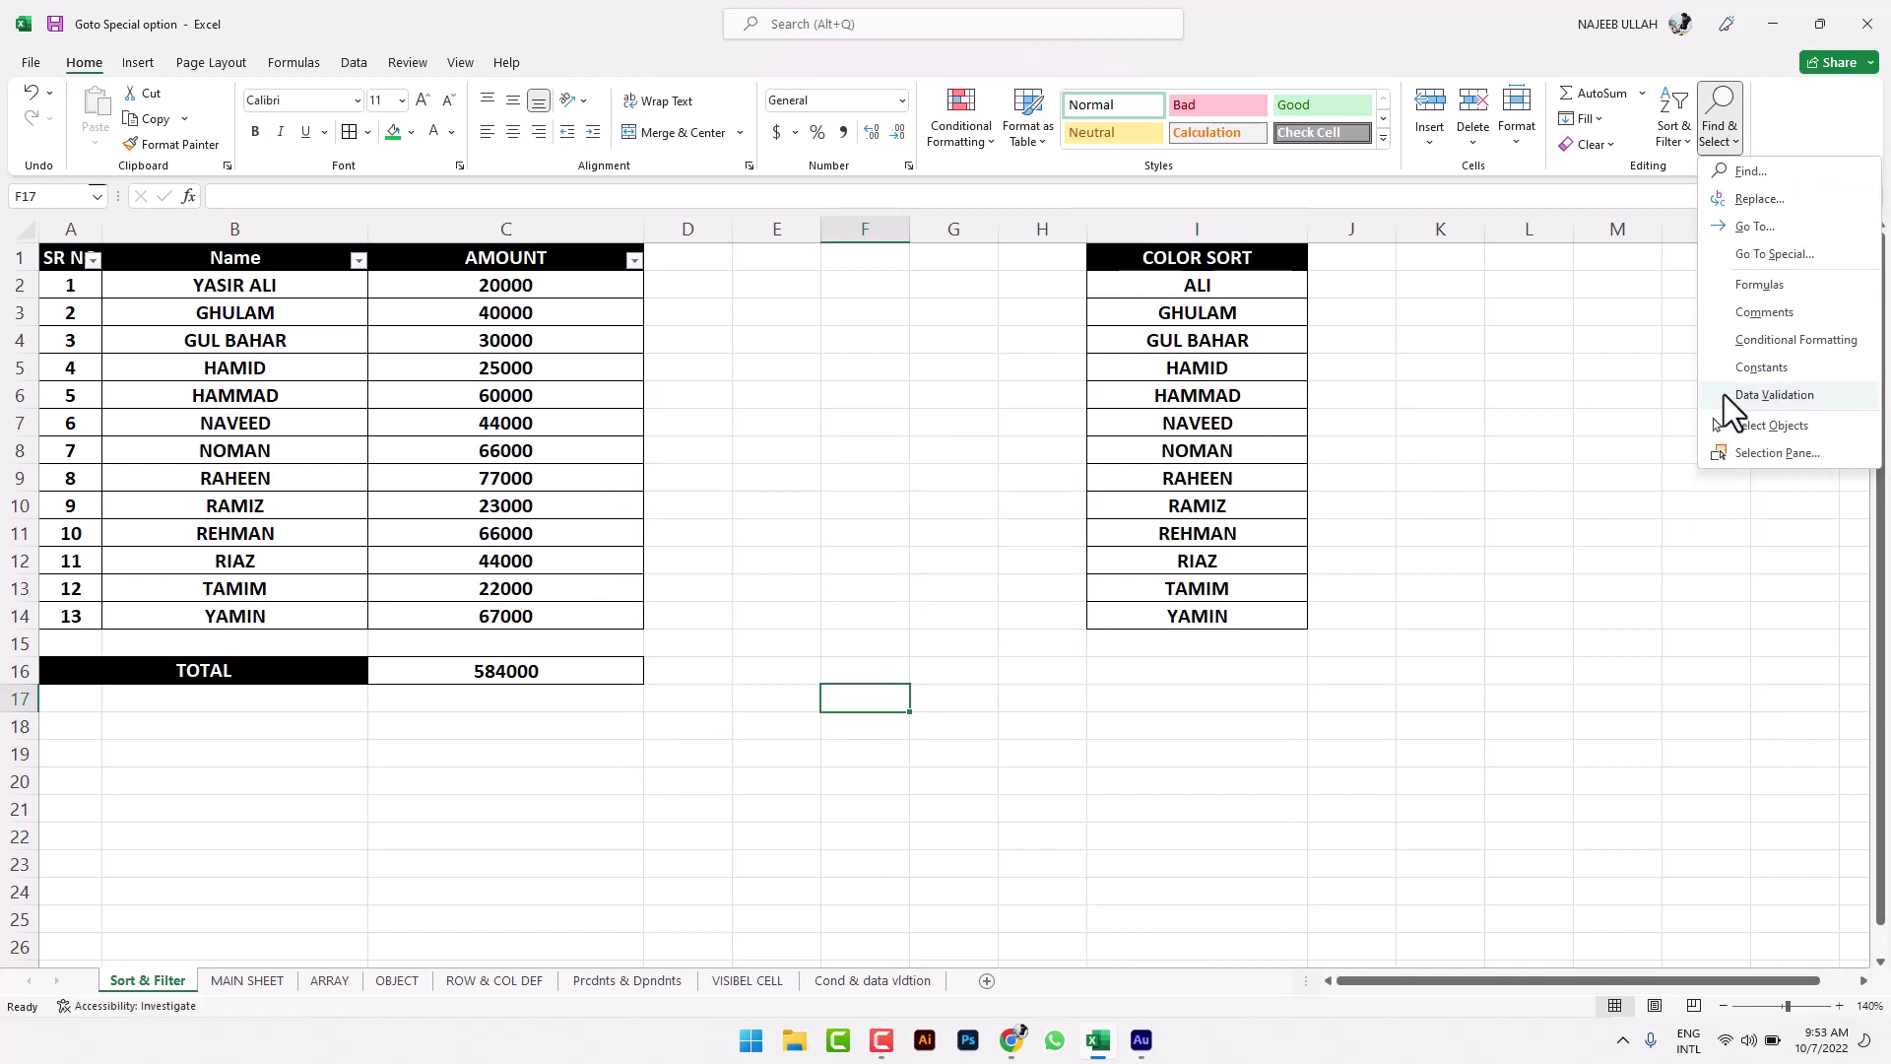
{"action": "left_click", "coordinate": [1789, 234]}
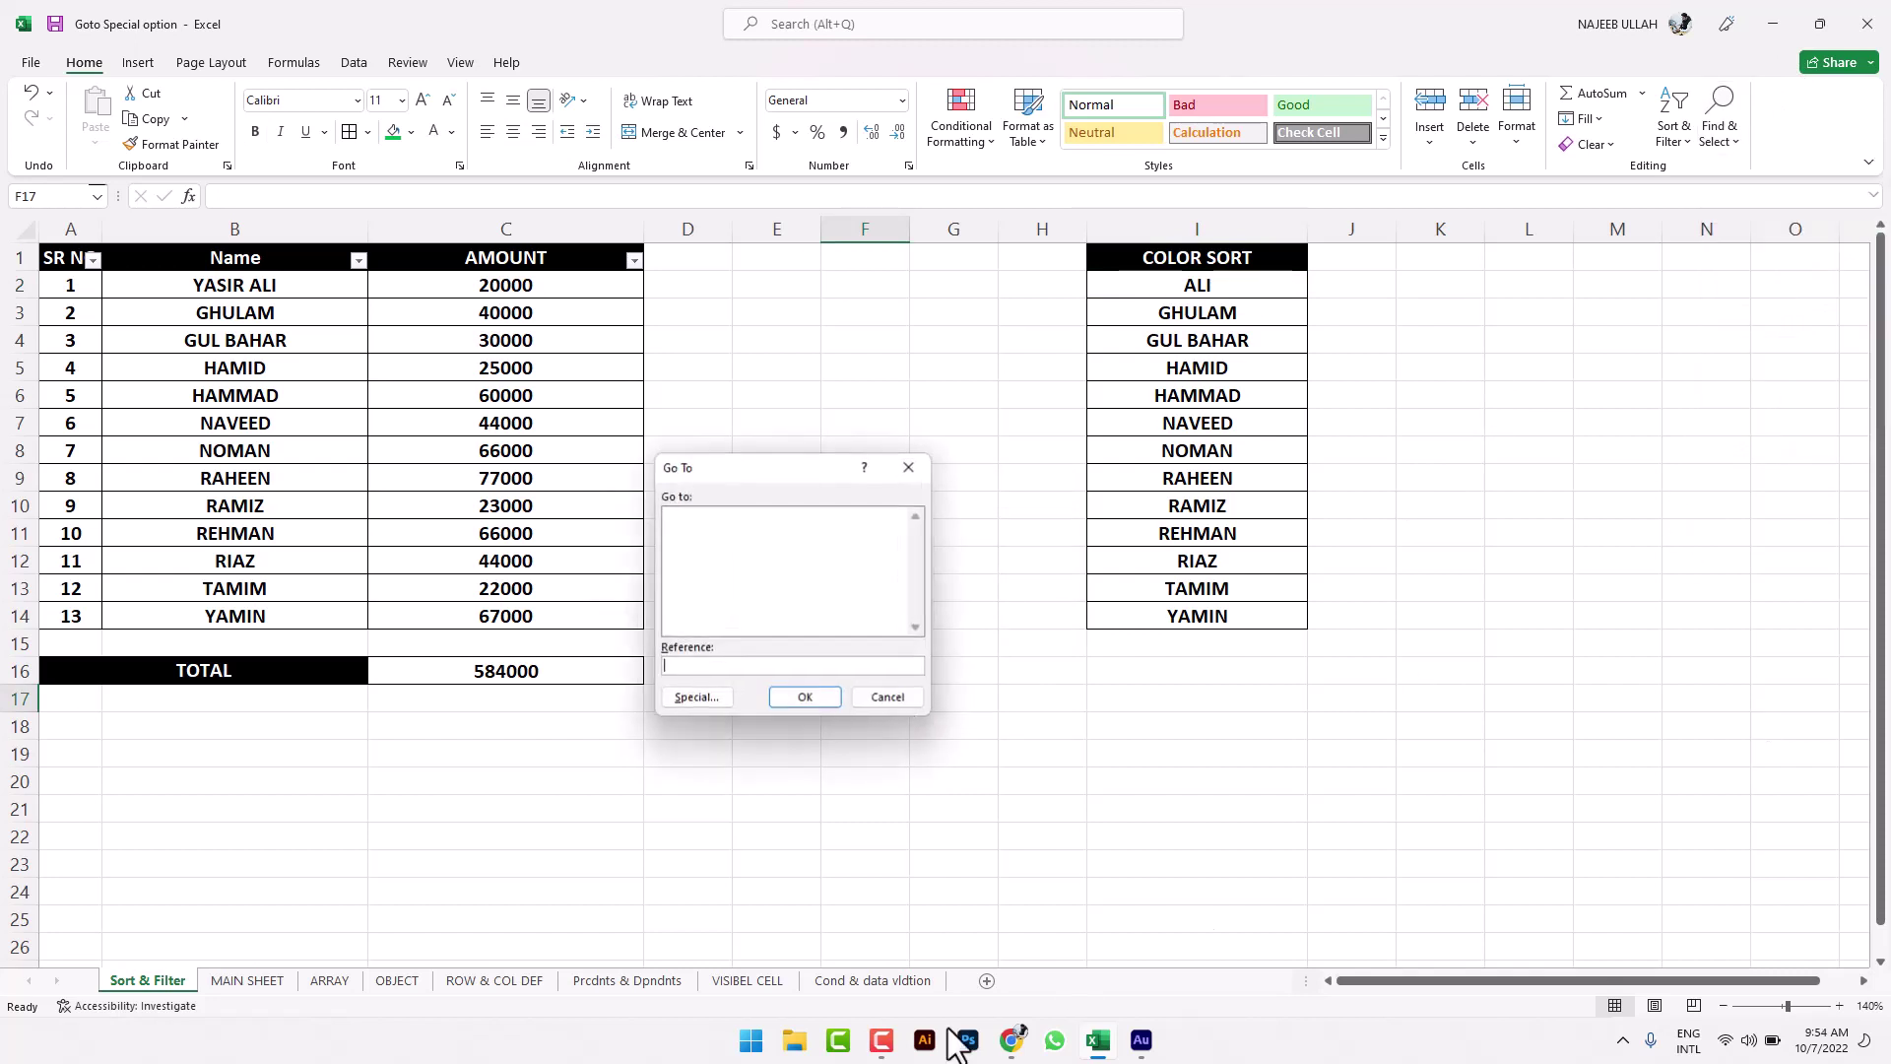
{"action": "left_click", "coordinate": [705, 706]}
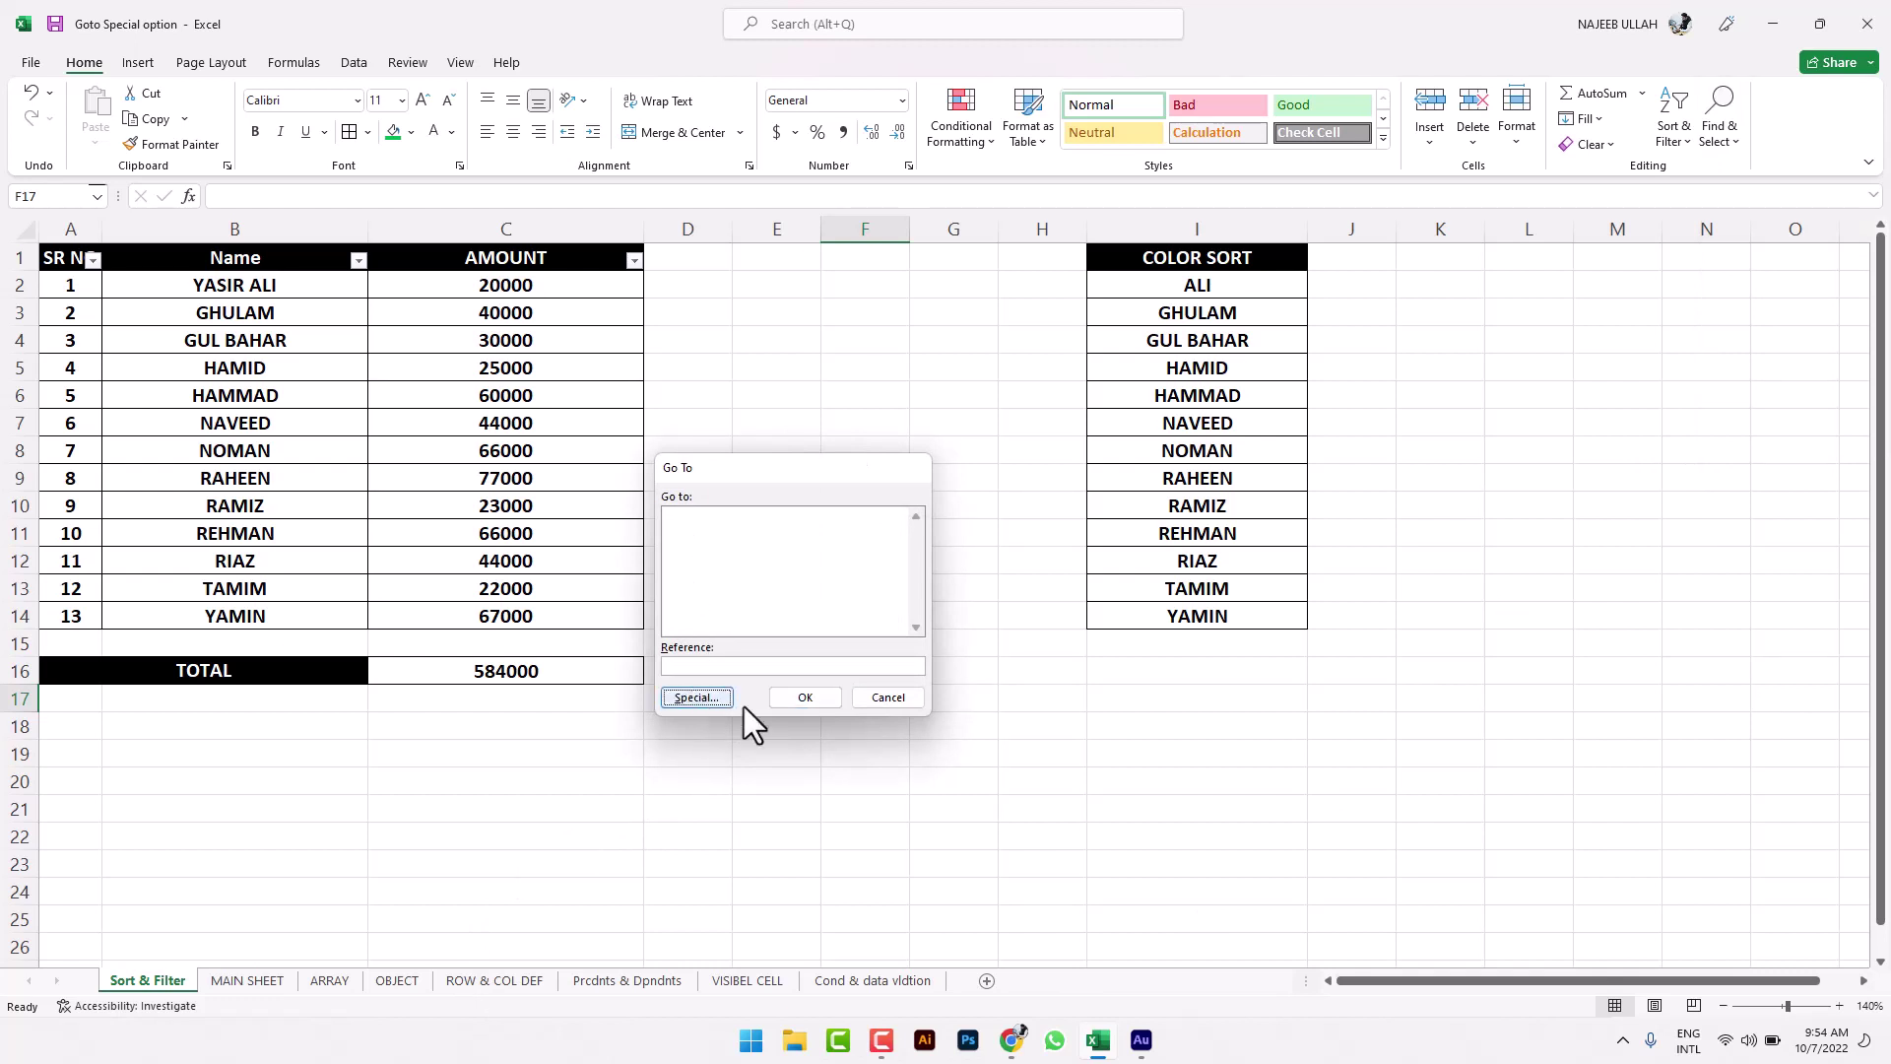
{"action": "left_click", "coordinate": [932, 729]}
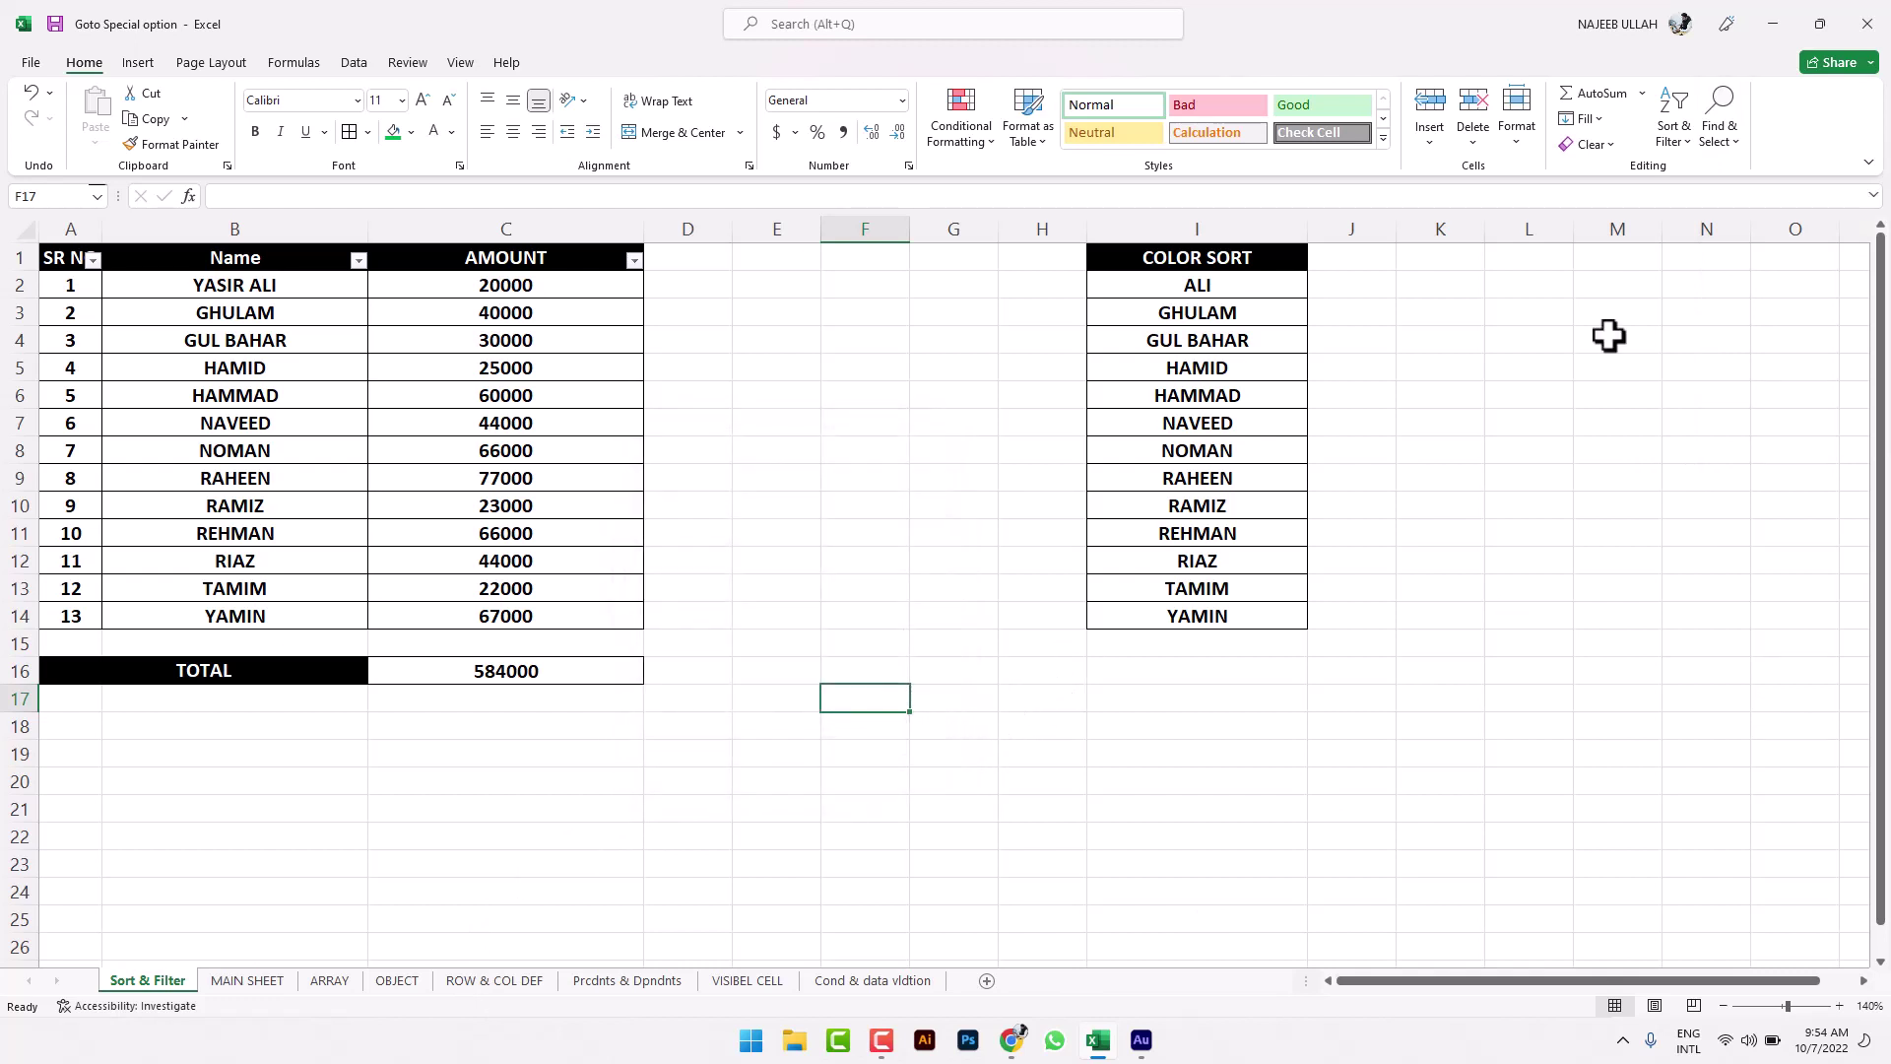
Step: Open Go To Special from Find & Select, cancel it, then reopen it
{"action": "left_click", "coordinate": [1714, 137]}
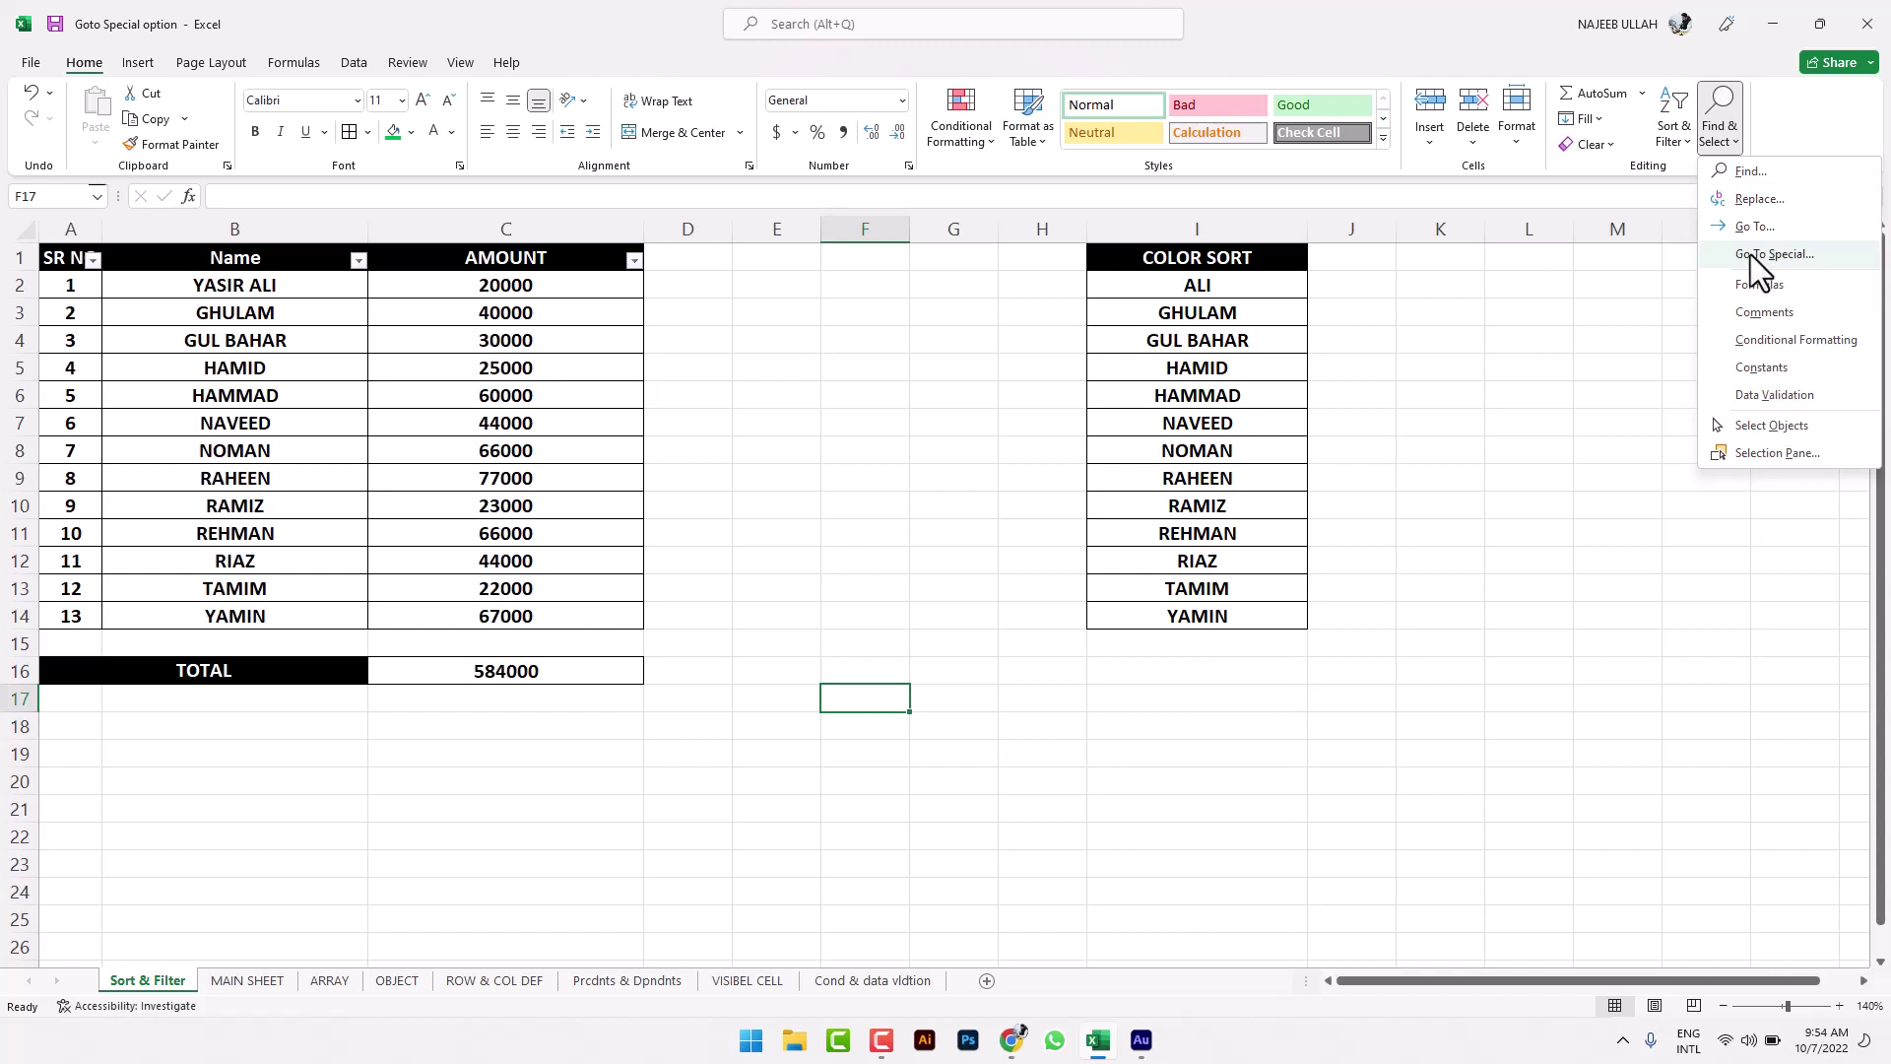
{"action": "left_click", "coordinate": [1751, 254]}
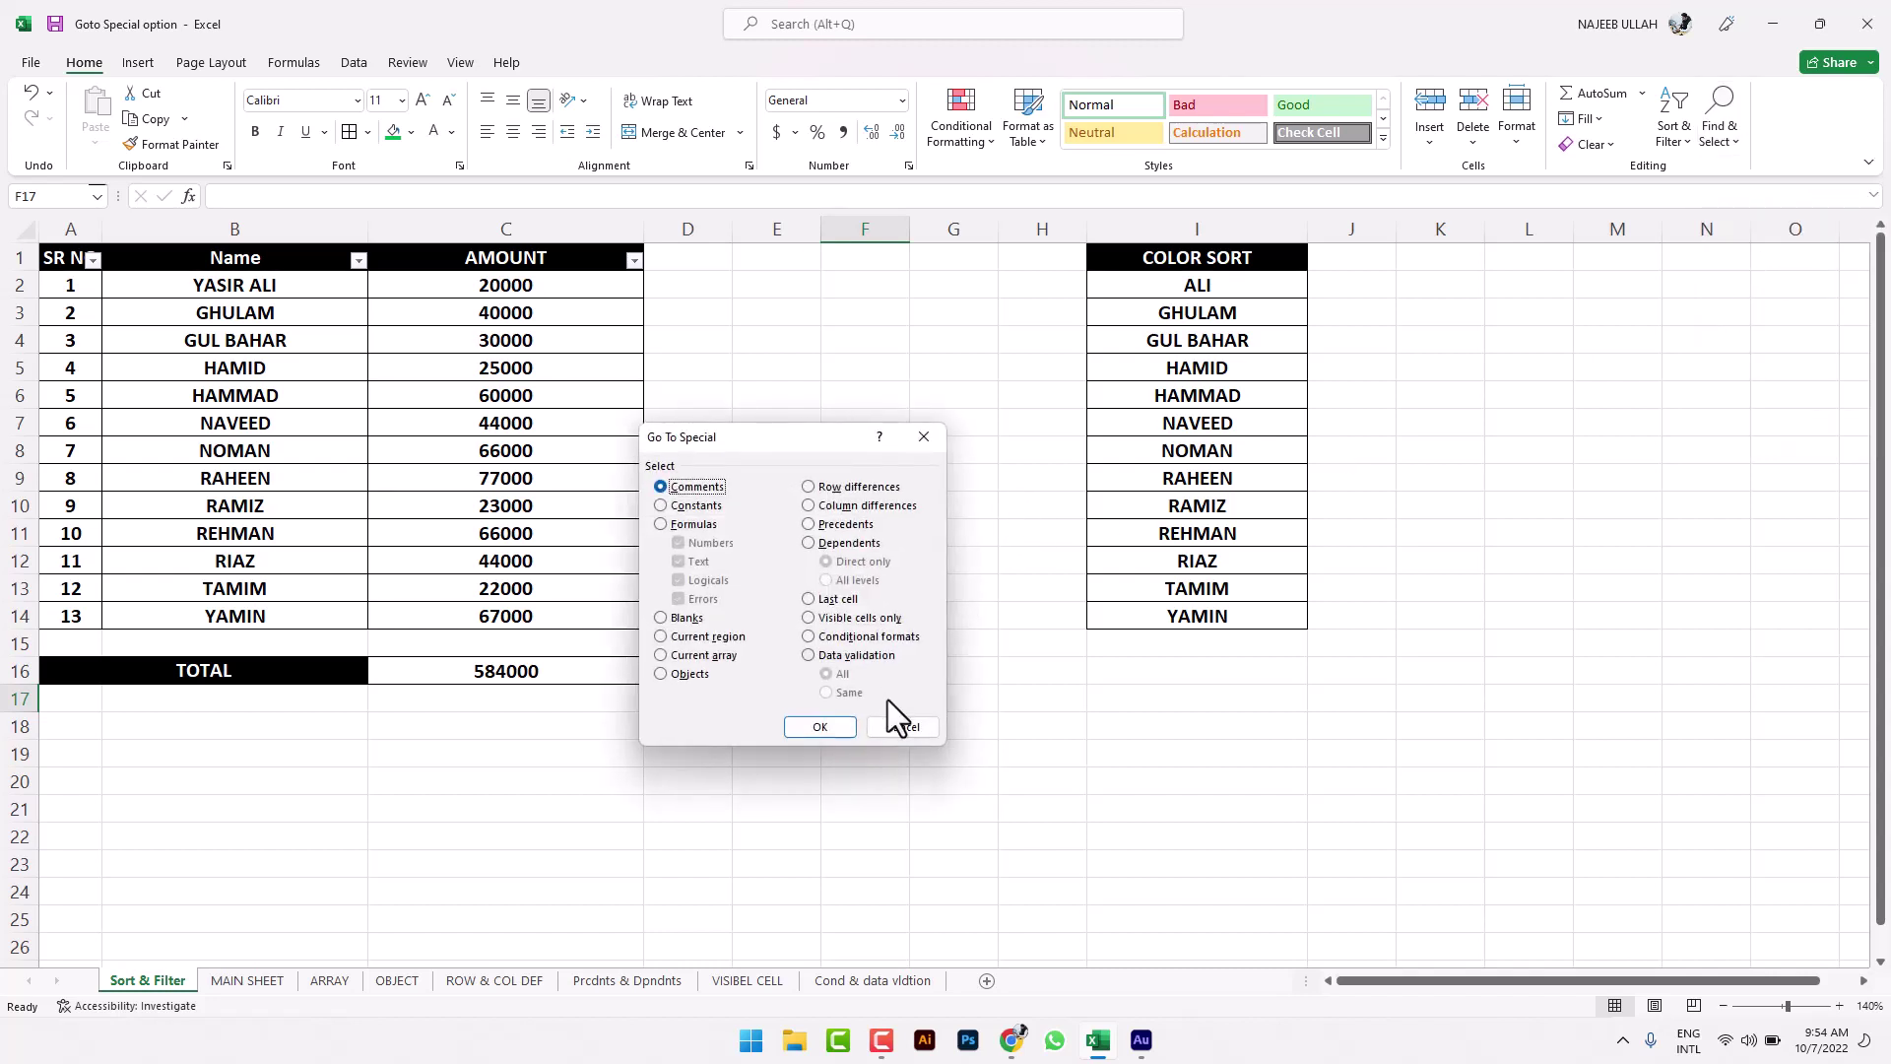
{"action": "left_click", "coordinate": [906, 726]}
{"action": "left_click", "coordinate": [1716, 126]}
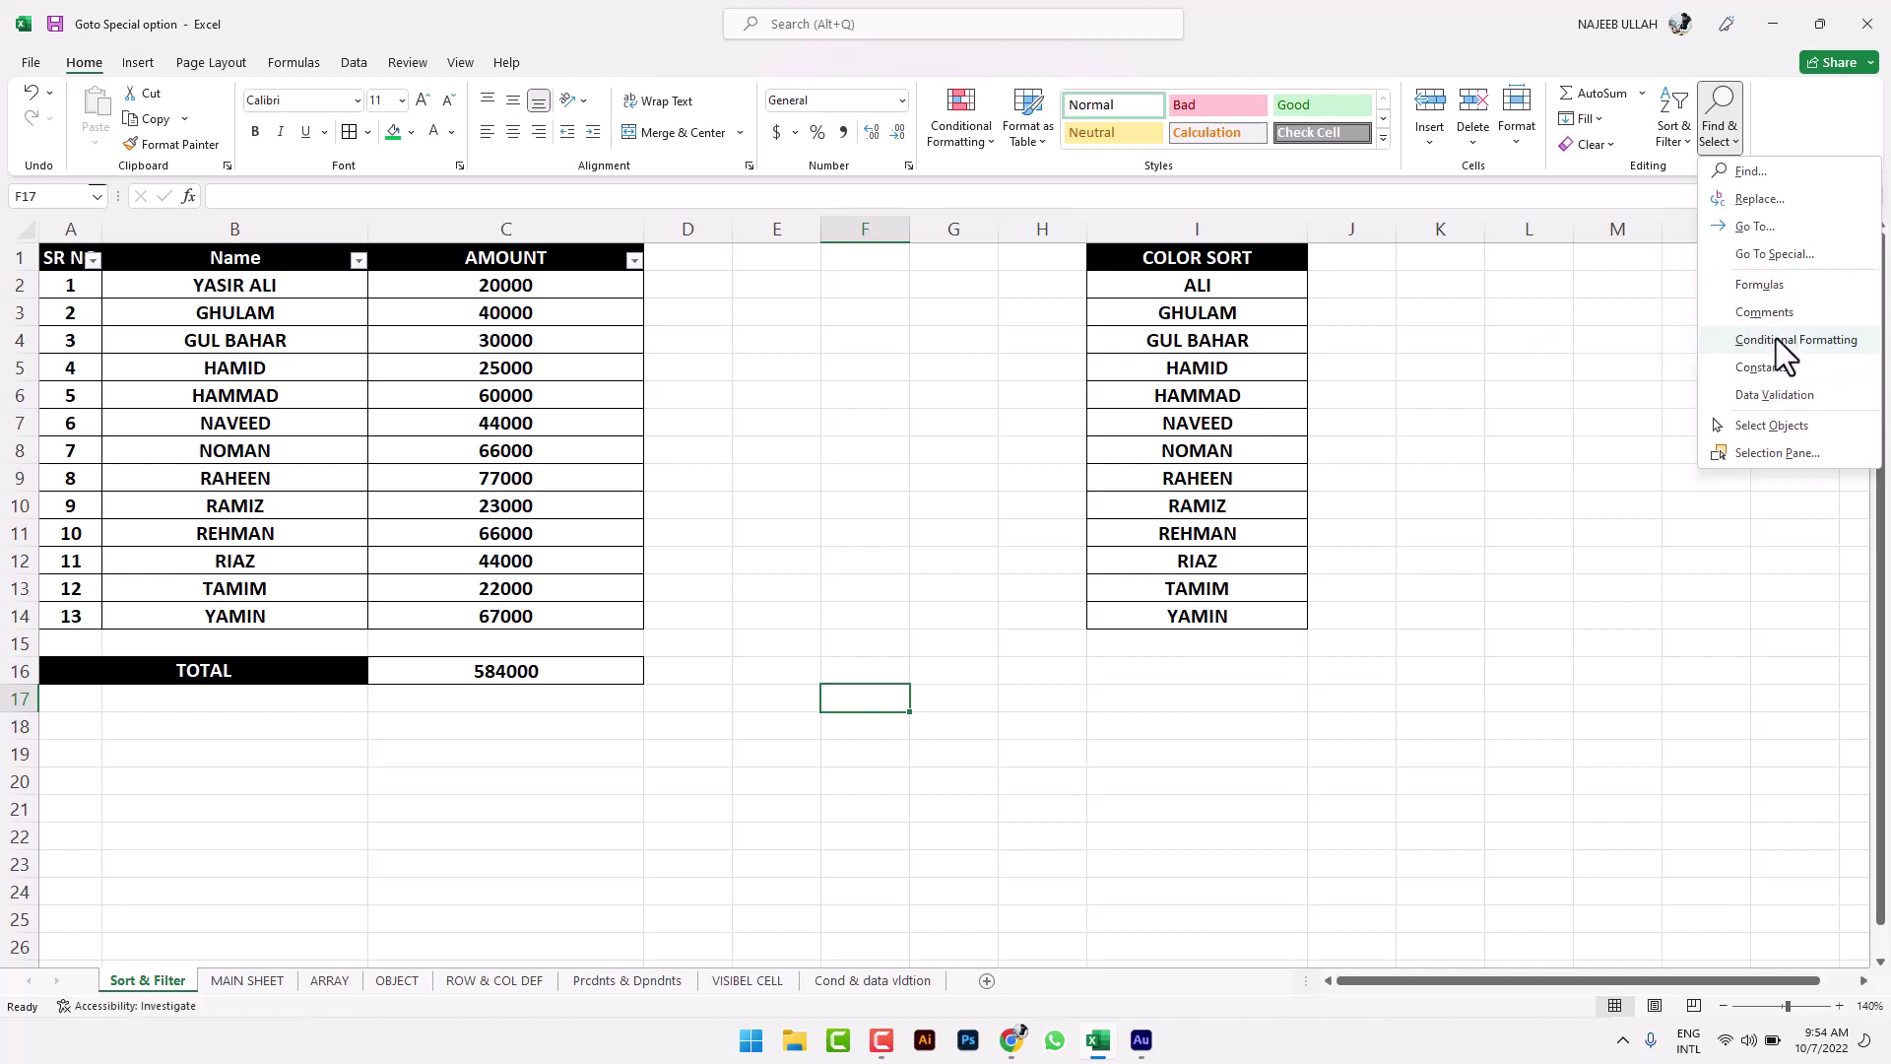
{"action": "left_click", "coordinate": [1765, 262]}
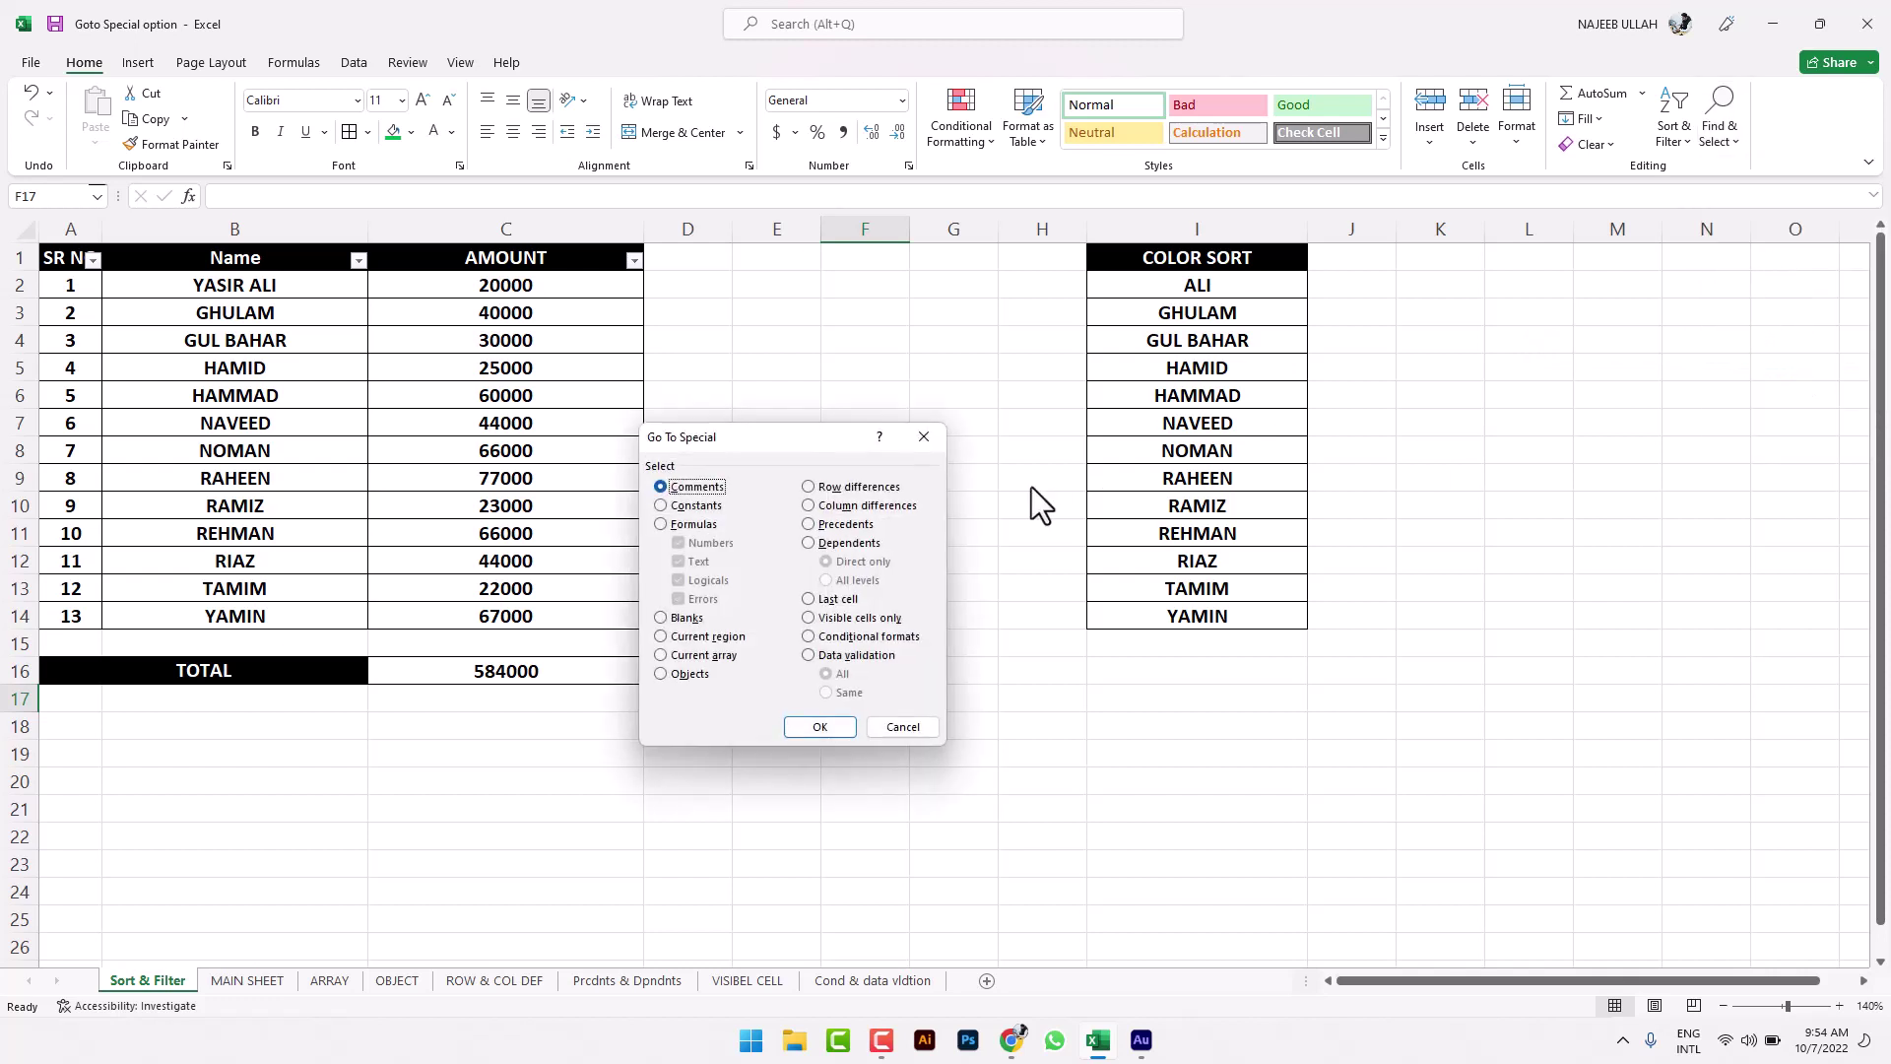
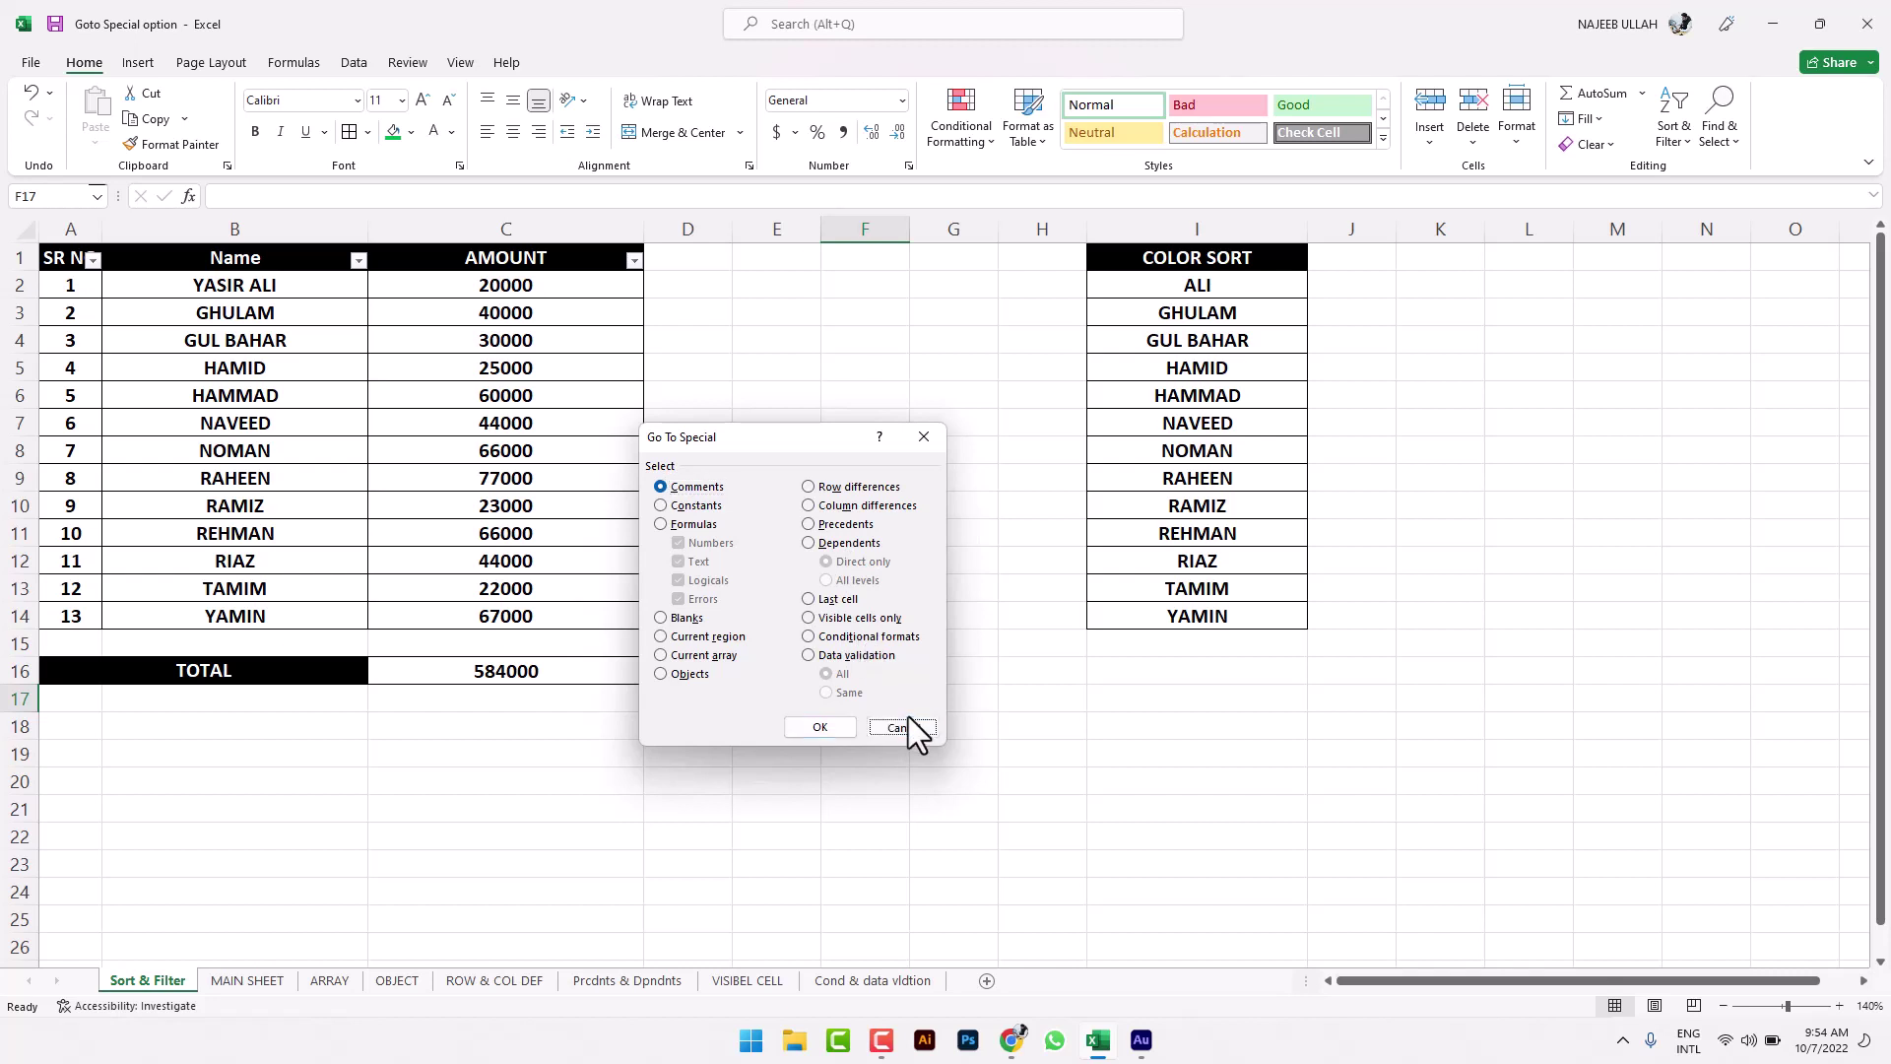
Step: Cancel Go To Special and look for conditionally formatted cells, which turn out to be none
{"action": "left_click", "coordinate": [900, 725]}
{"action": "left_click", "coordinate": [1723, 123]}
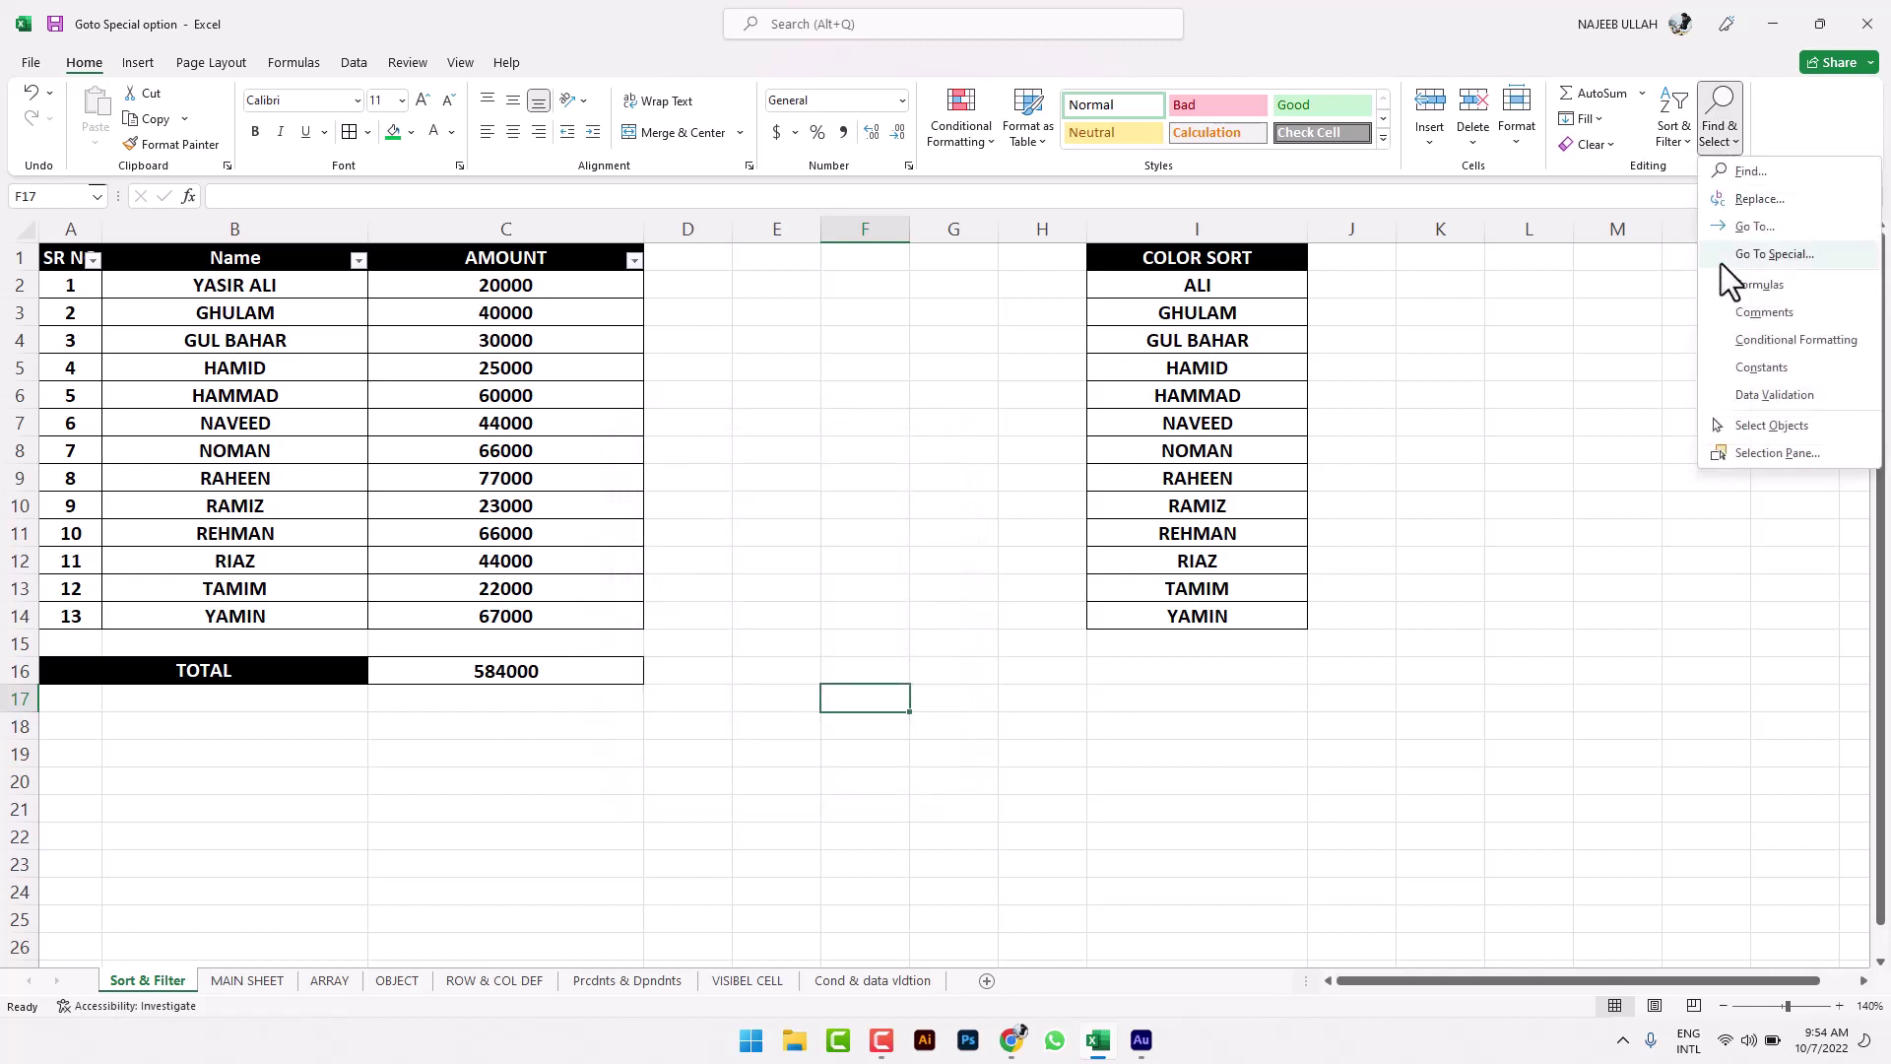
{"action": "left_click", "coordinate": [1761, 333]}
{"action": "left_click", "coordinate": [953, 573]}
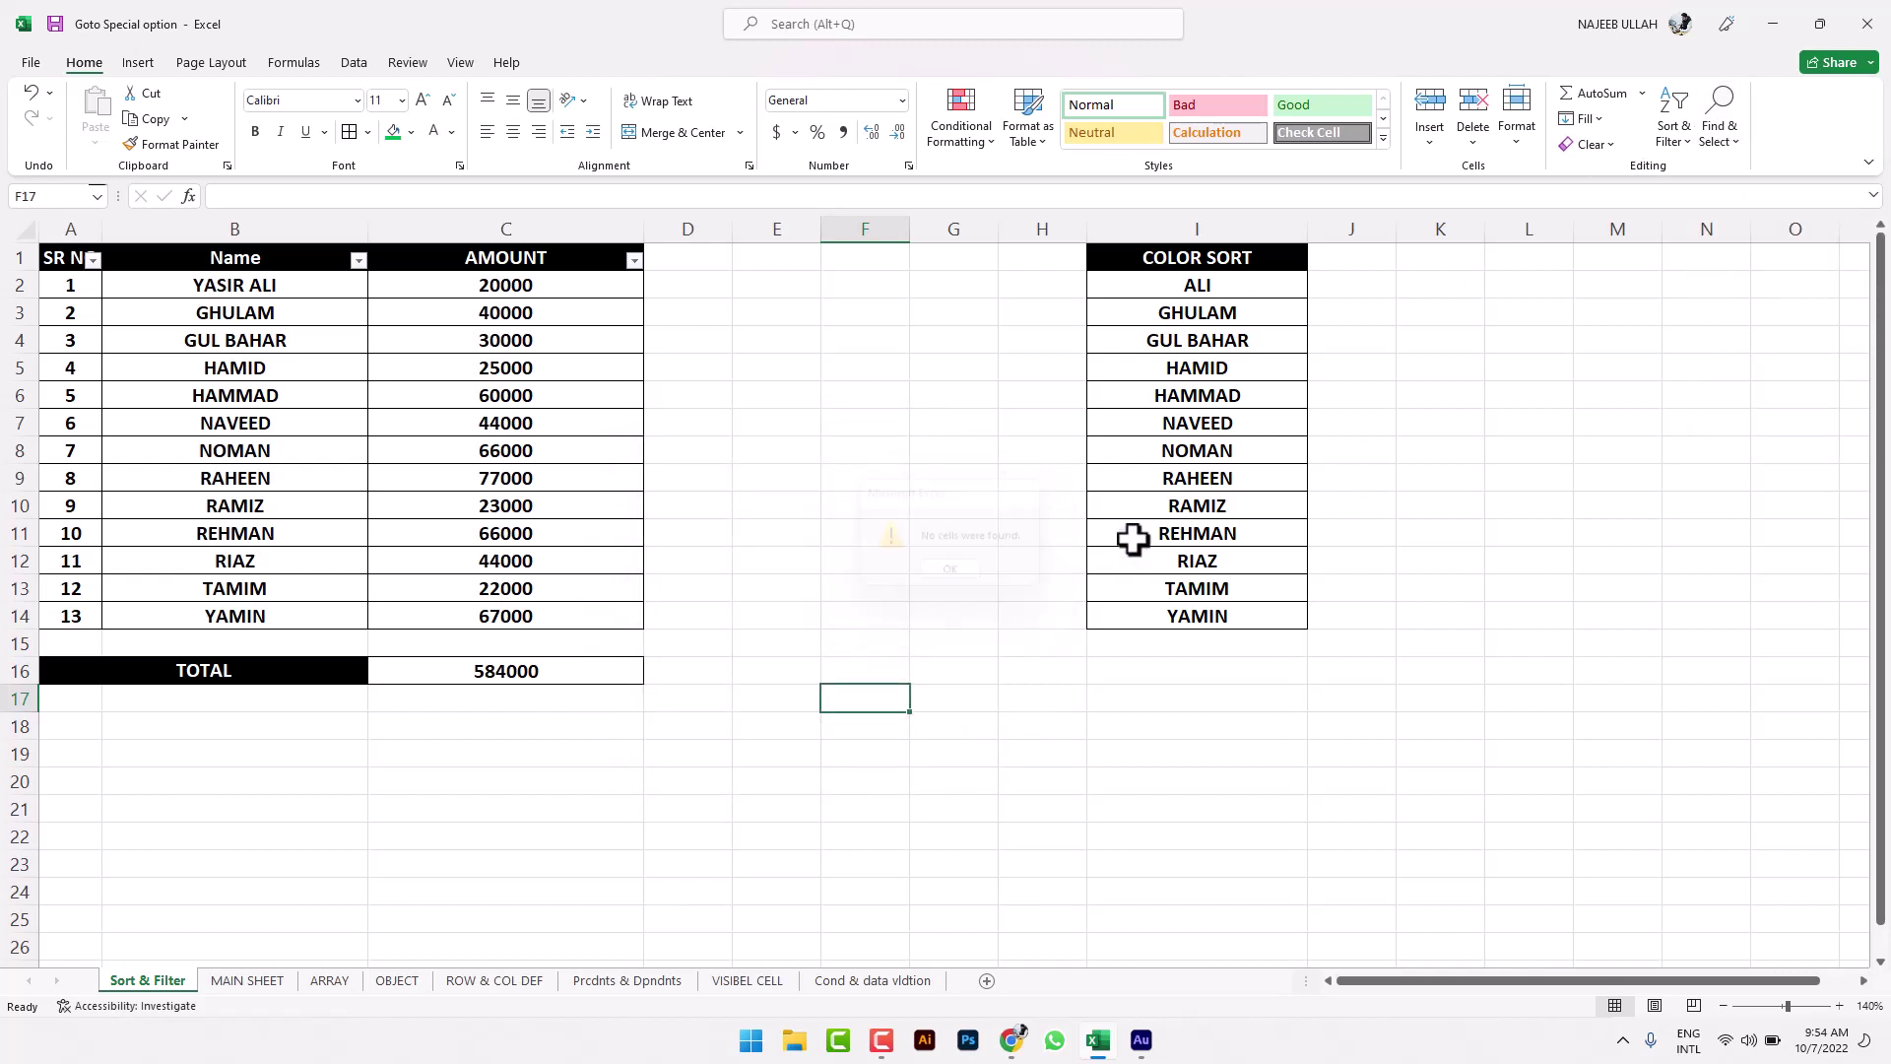
{"action": "left_click", "coordinate": [1719, 138]}
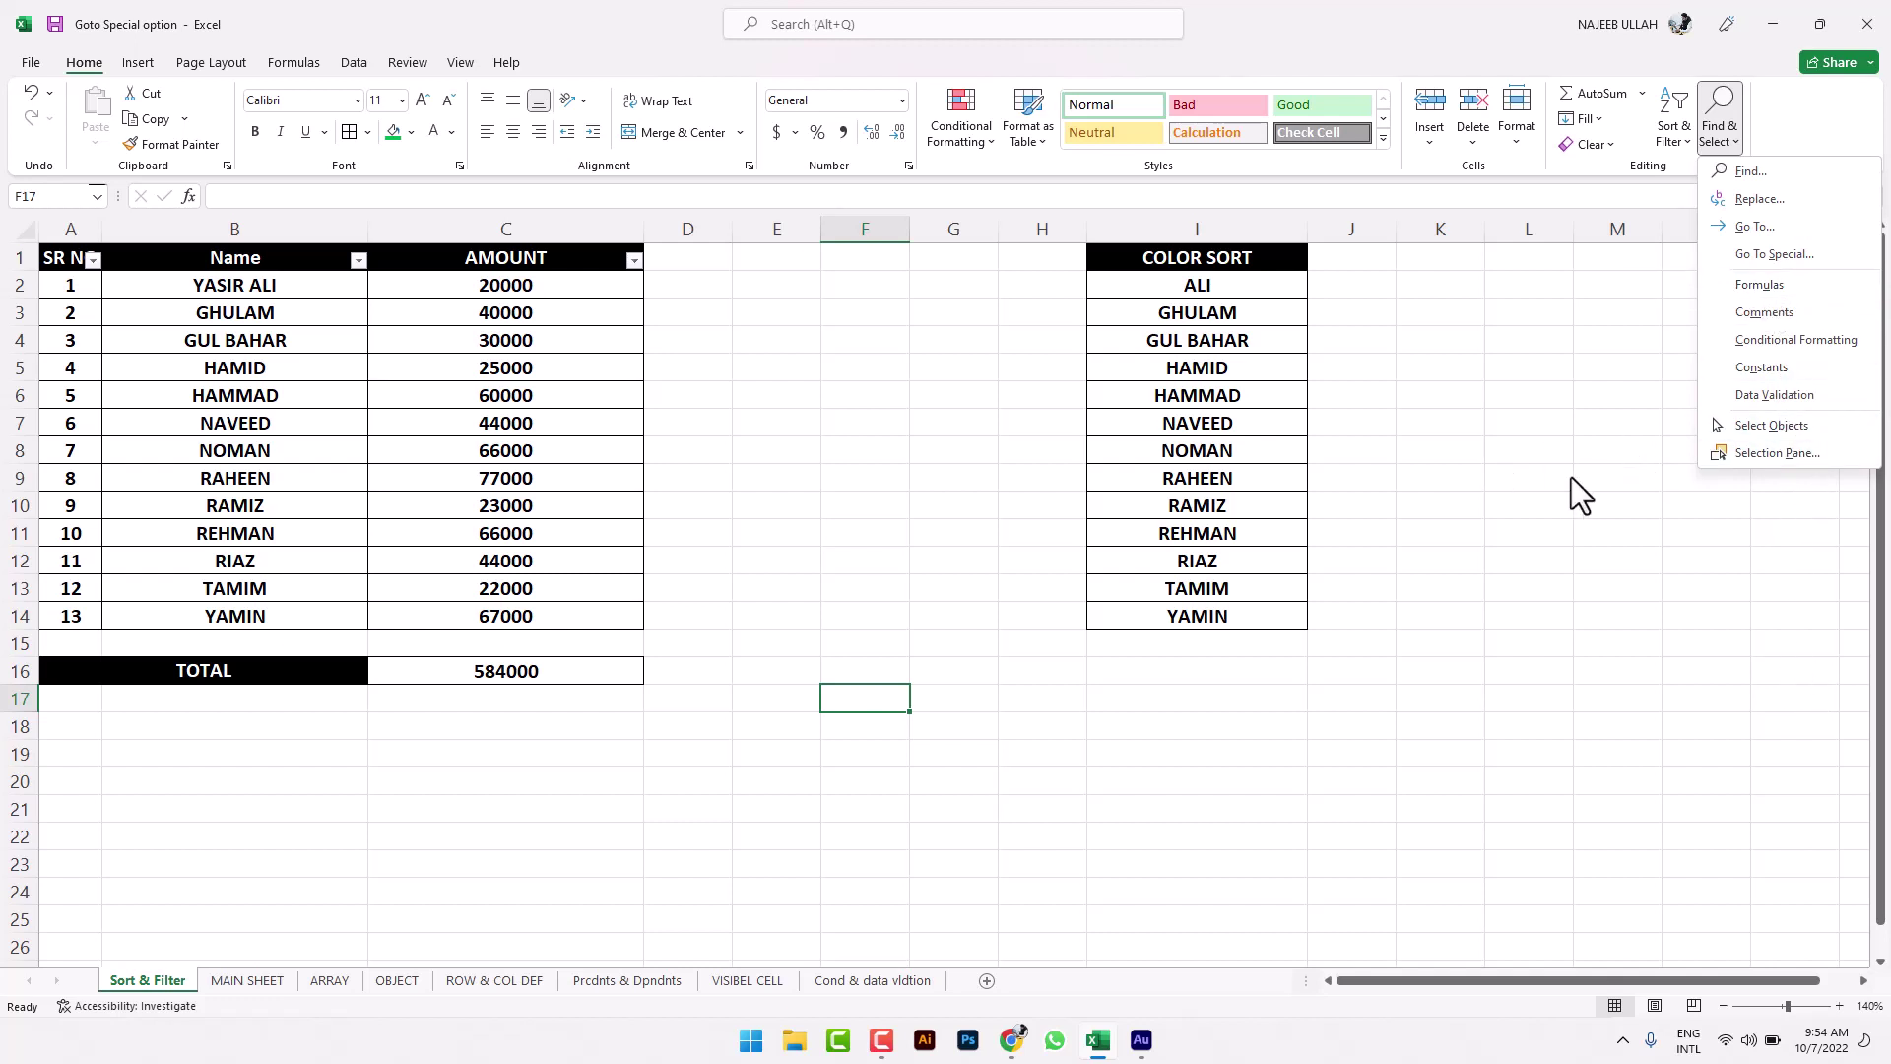
{"action": "left_click", "coordinate": [1075, 448]}
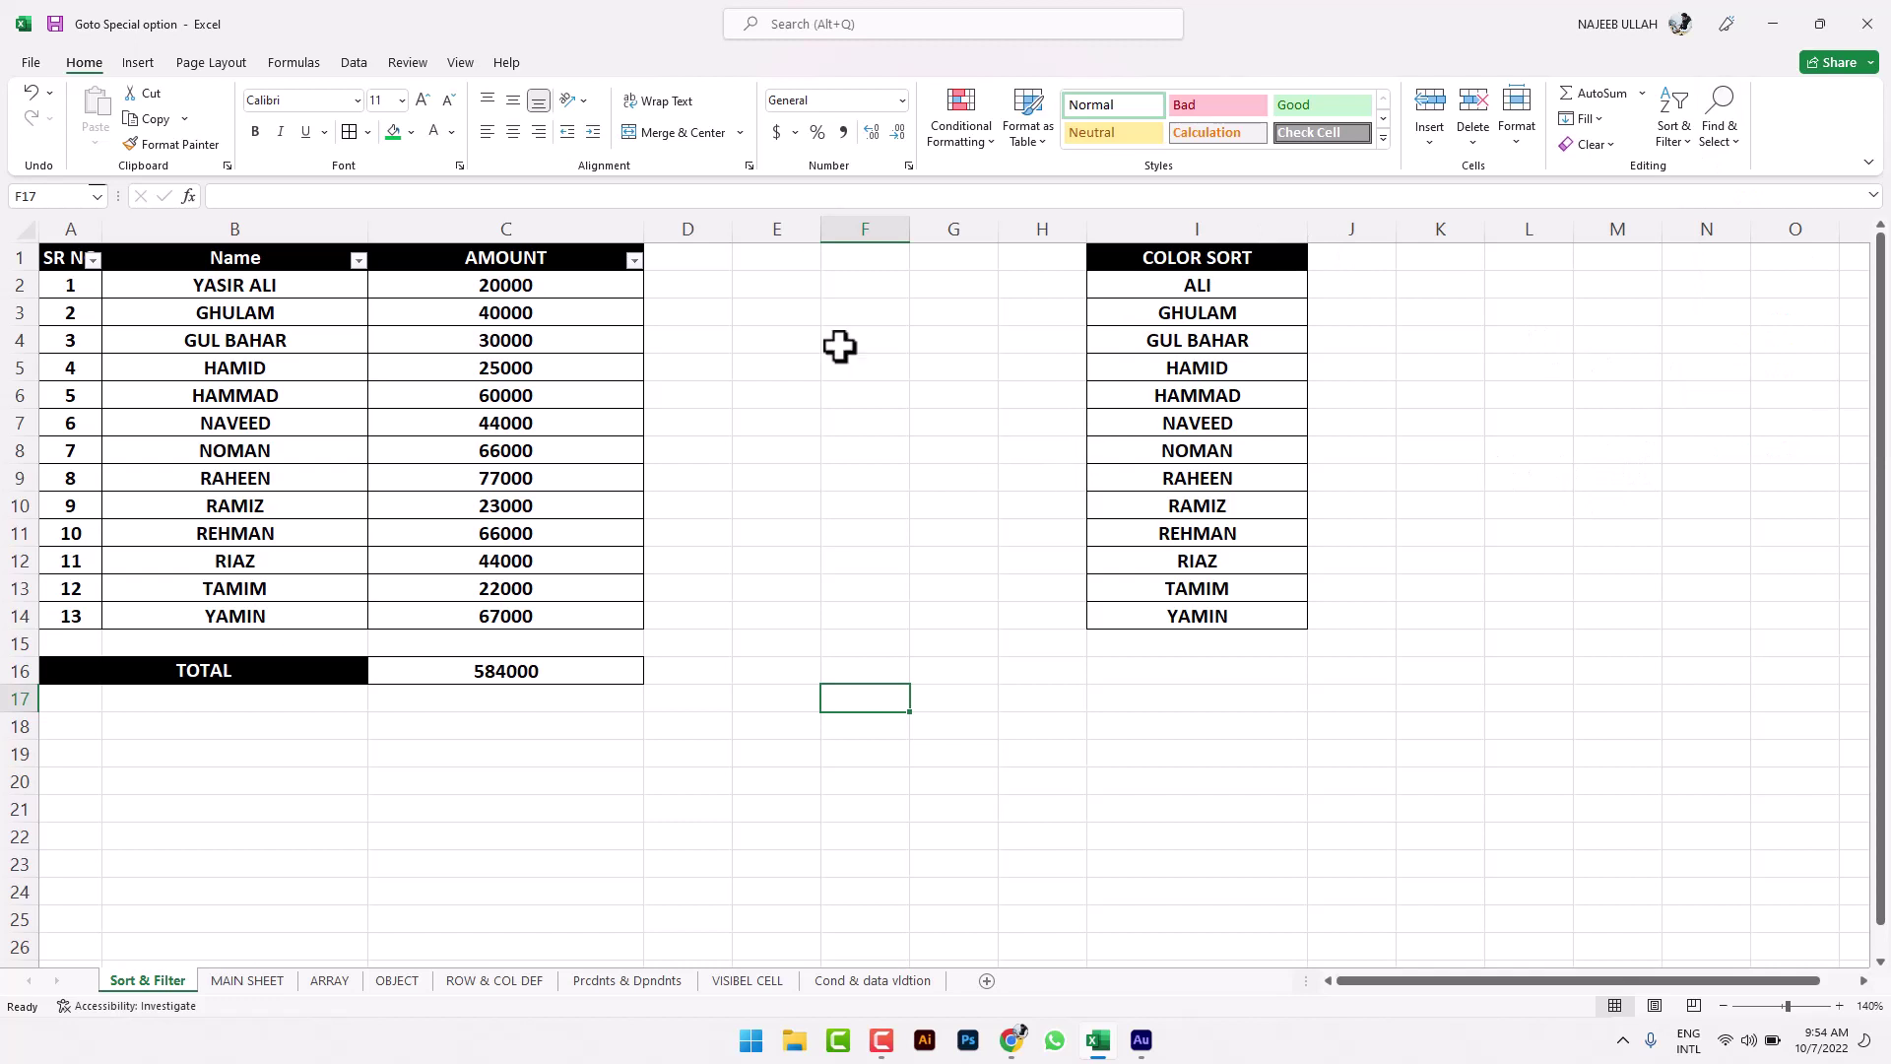
Step: Select E6, browse Insert > Pictures, then check the OBJECT sheet and come back to Sort & Filter
{"action": "left_click", "coordinate": [783, 399]}
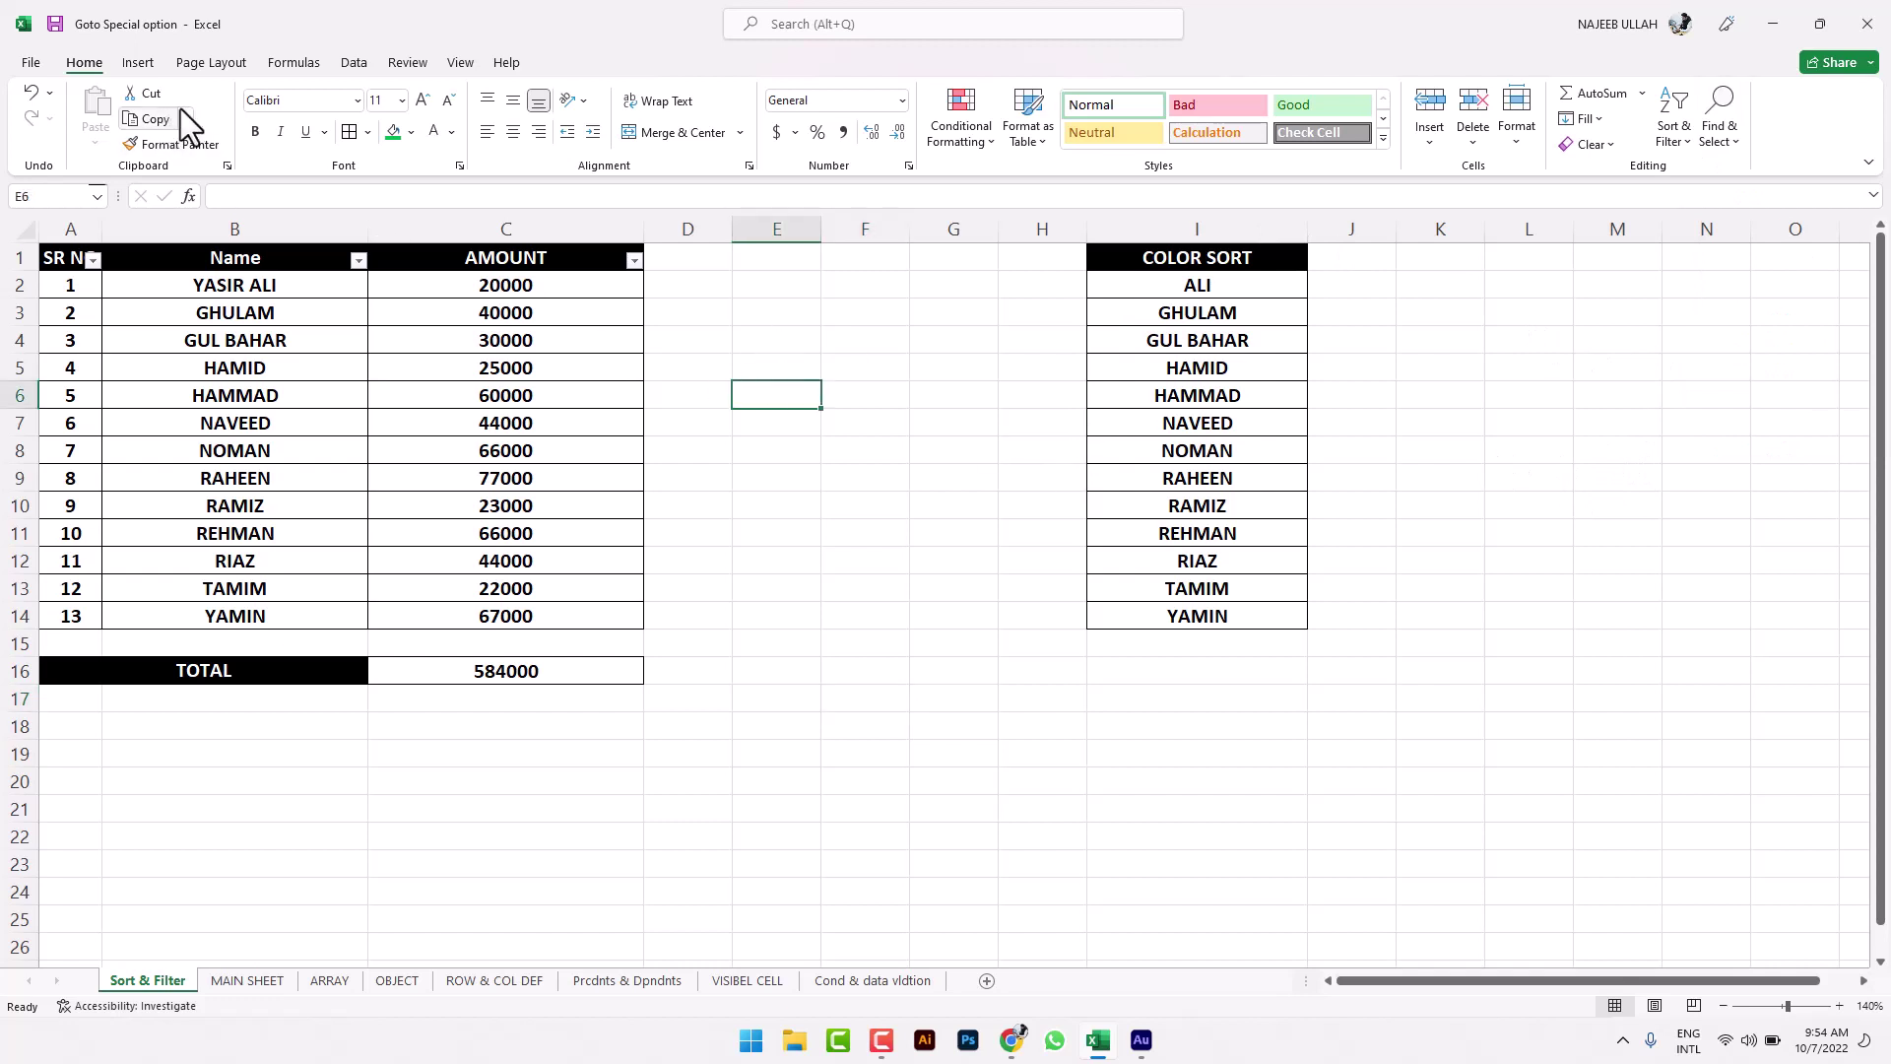
{"action": "left_click", "coordinate": [140, 63]}
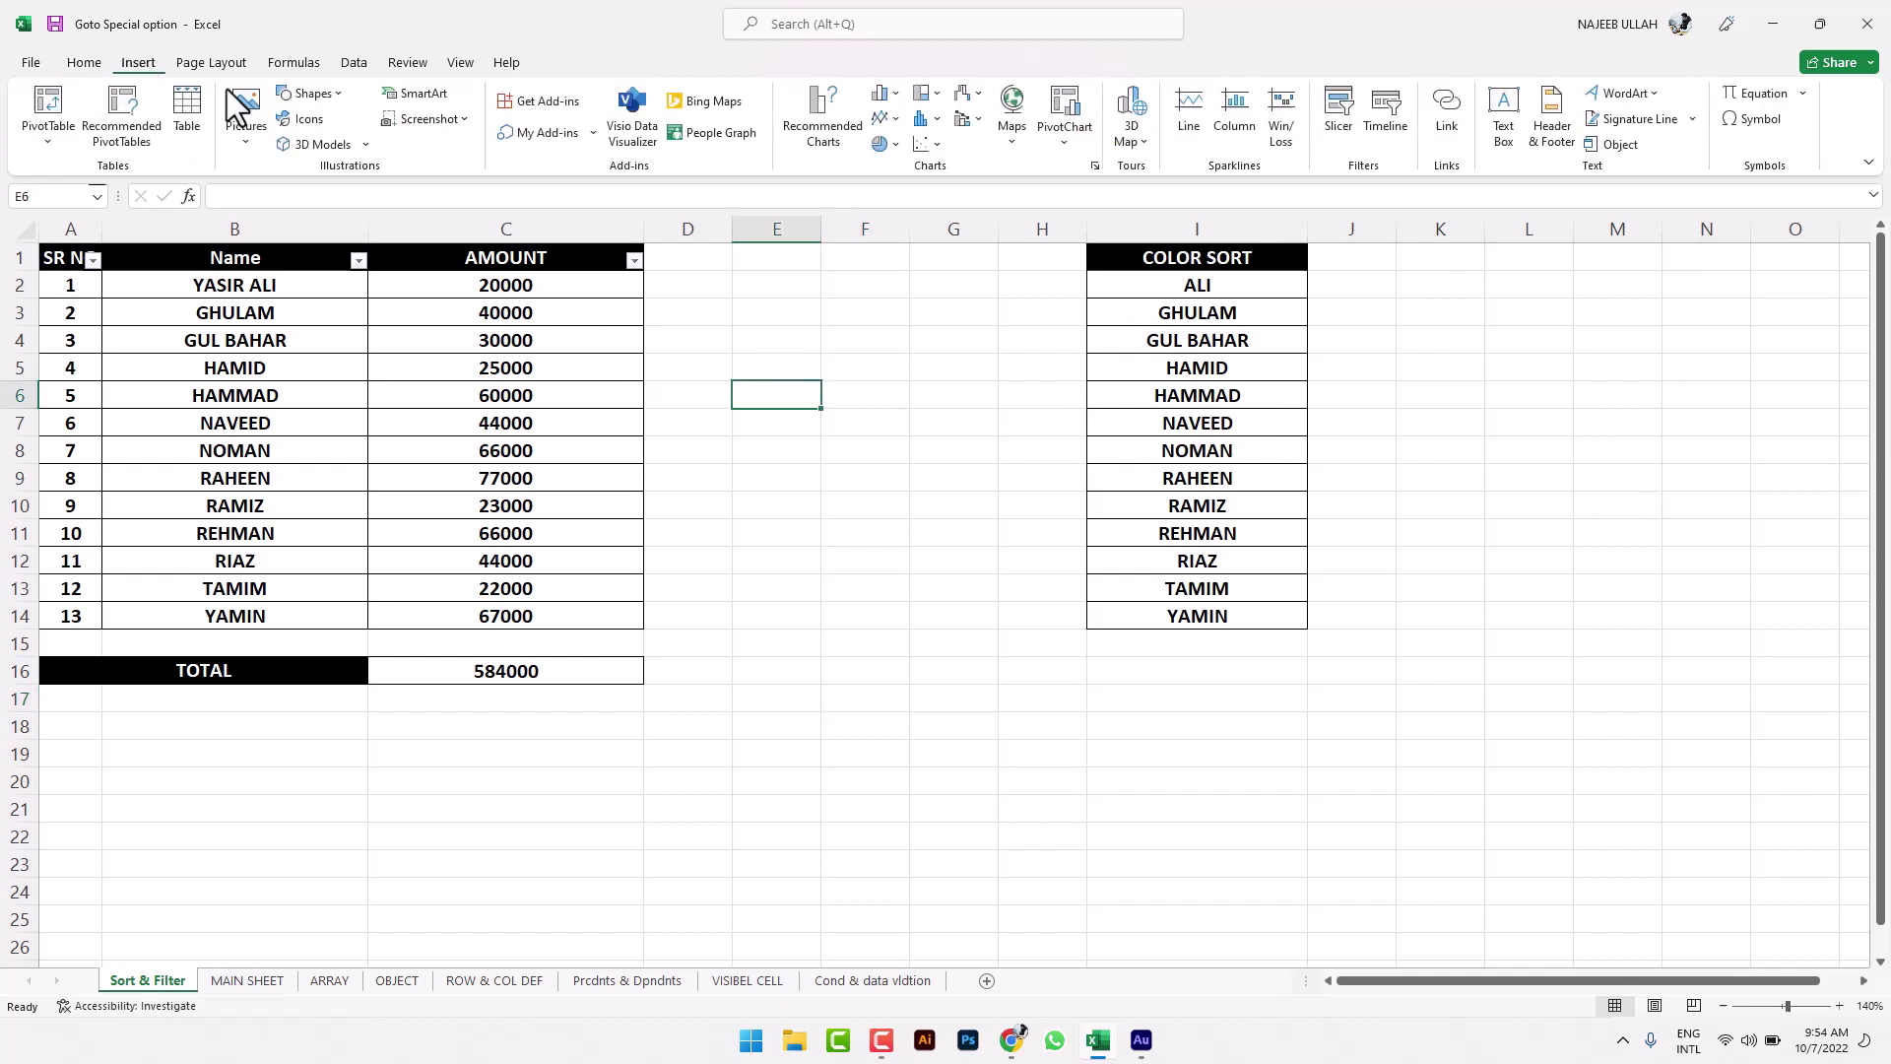
{"action": "left_click", "coordinate": [258, 154]}
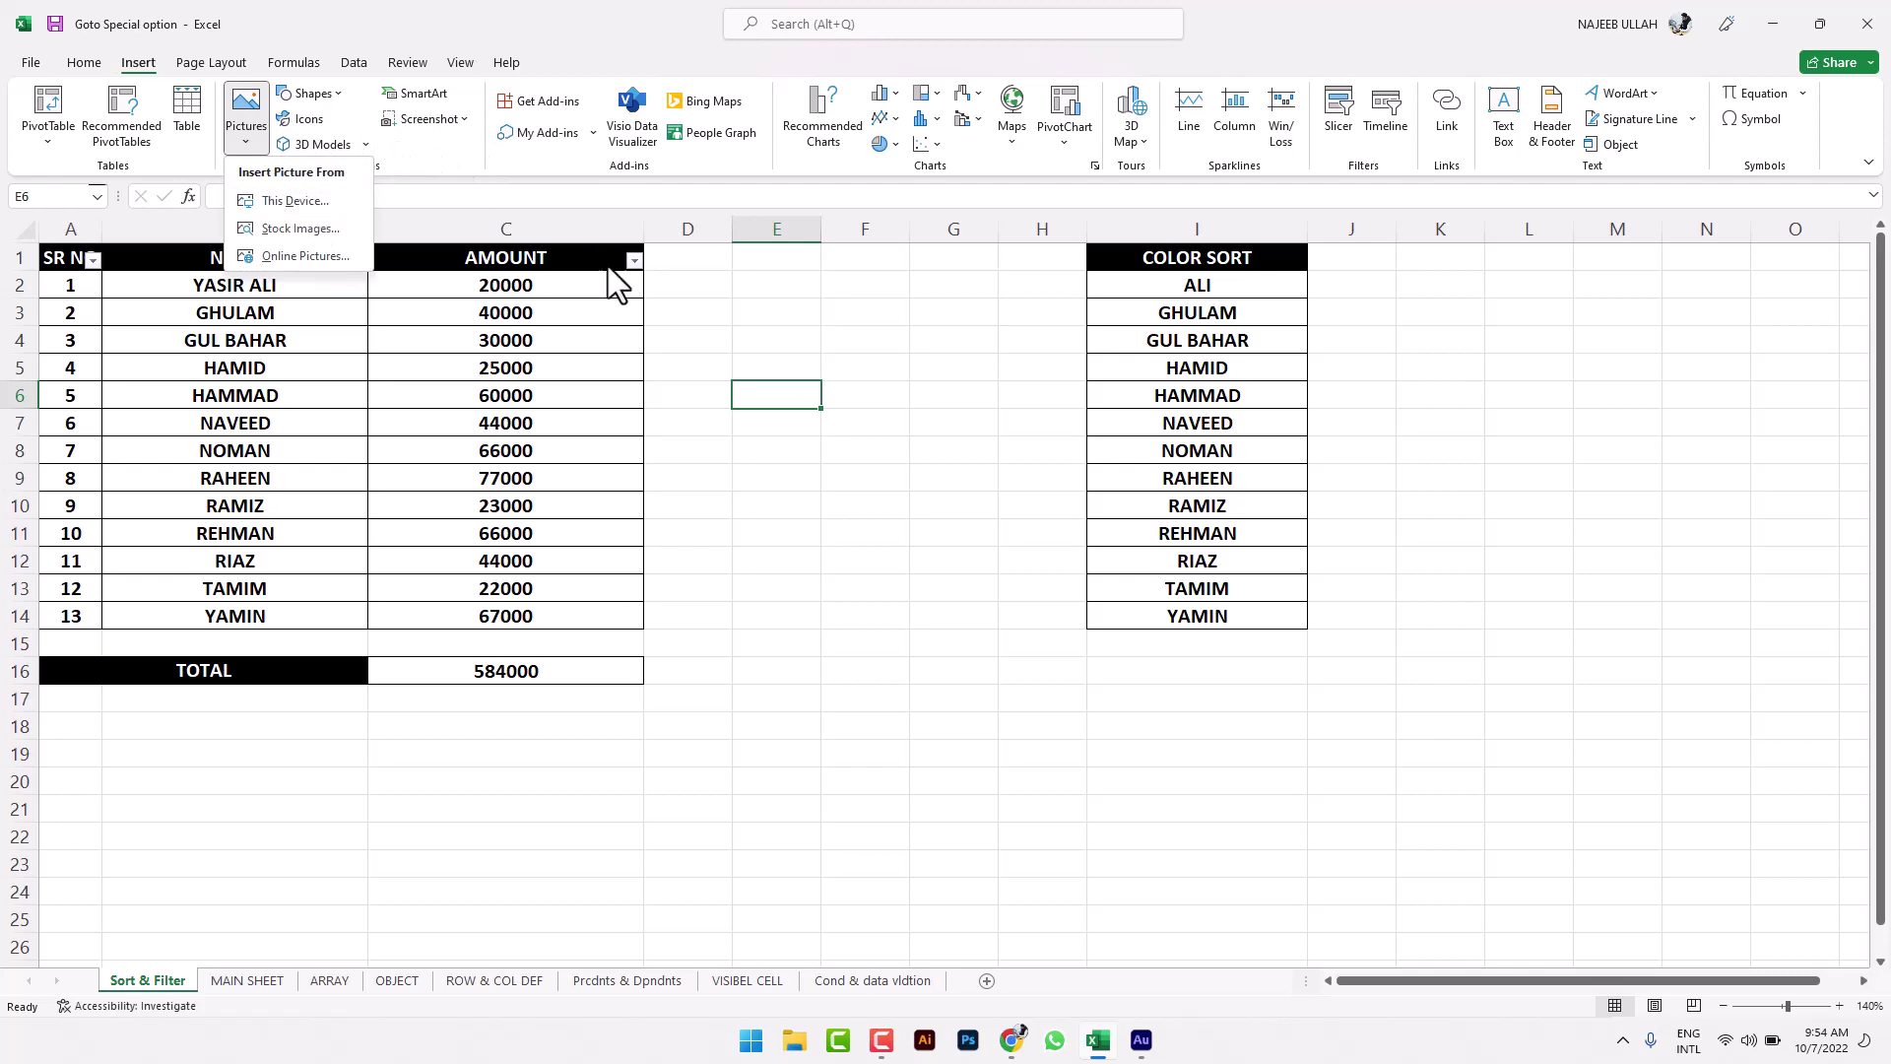
{"action": "left_click", "coordinate": [395, 981]}
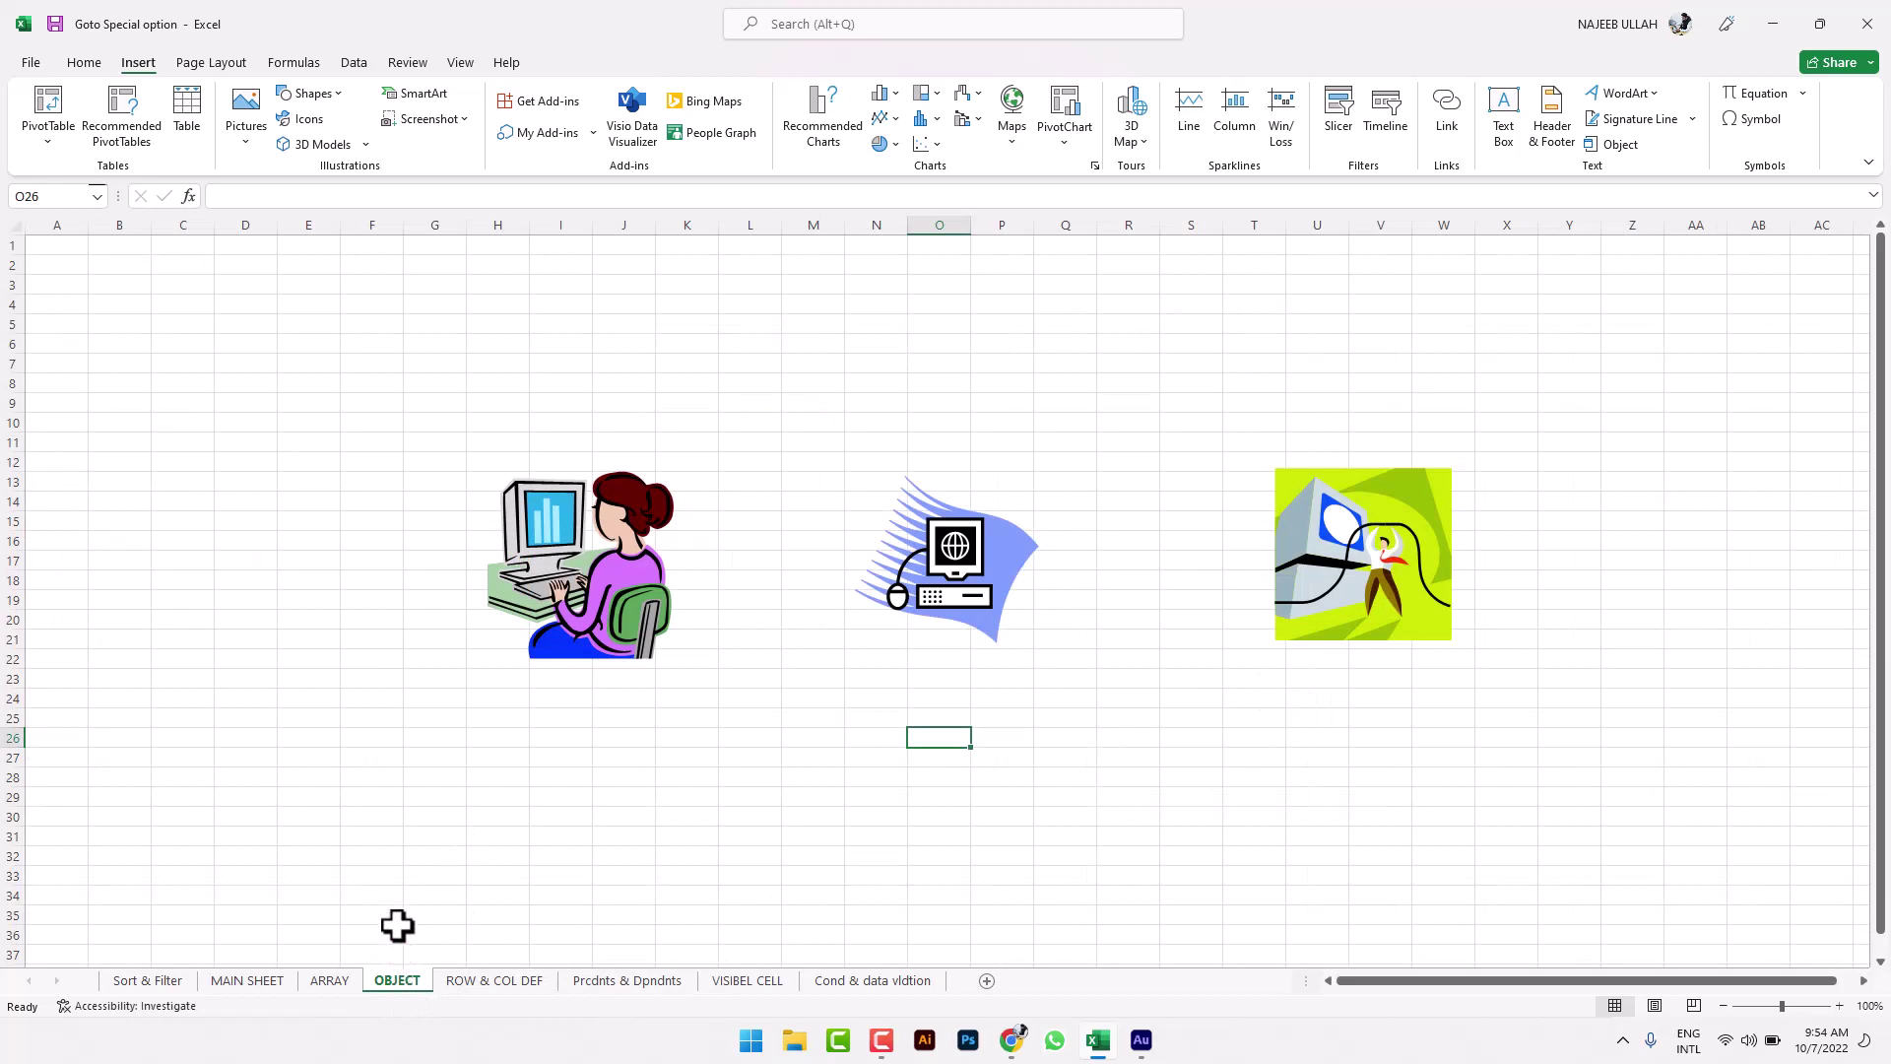
{"action": "left_click", "coordinate": [125, 983]}
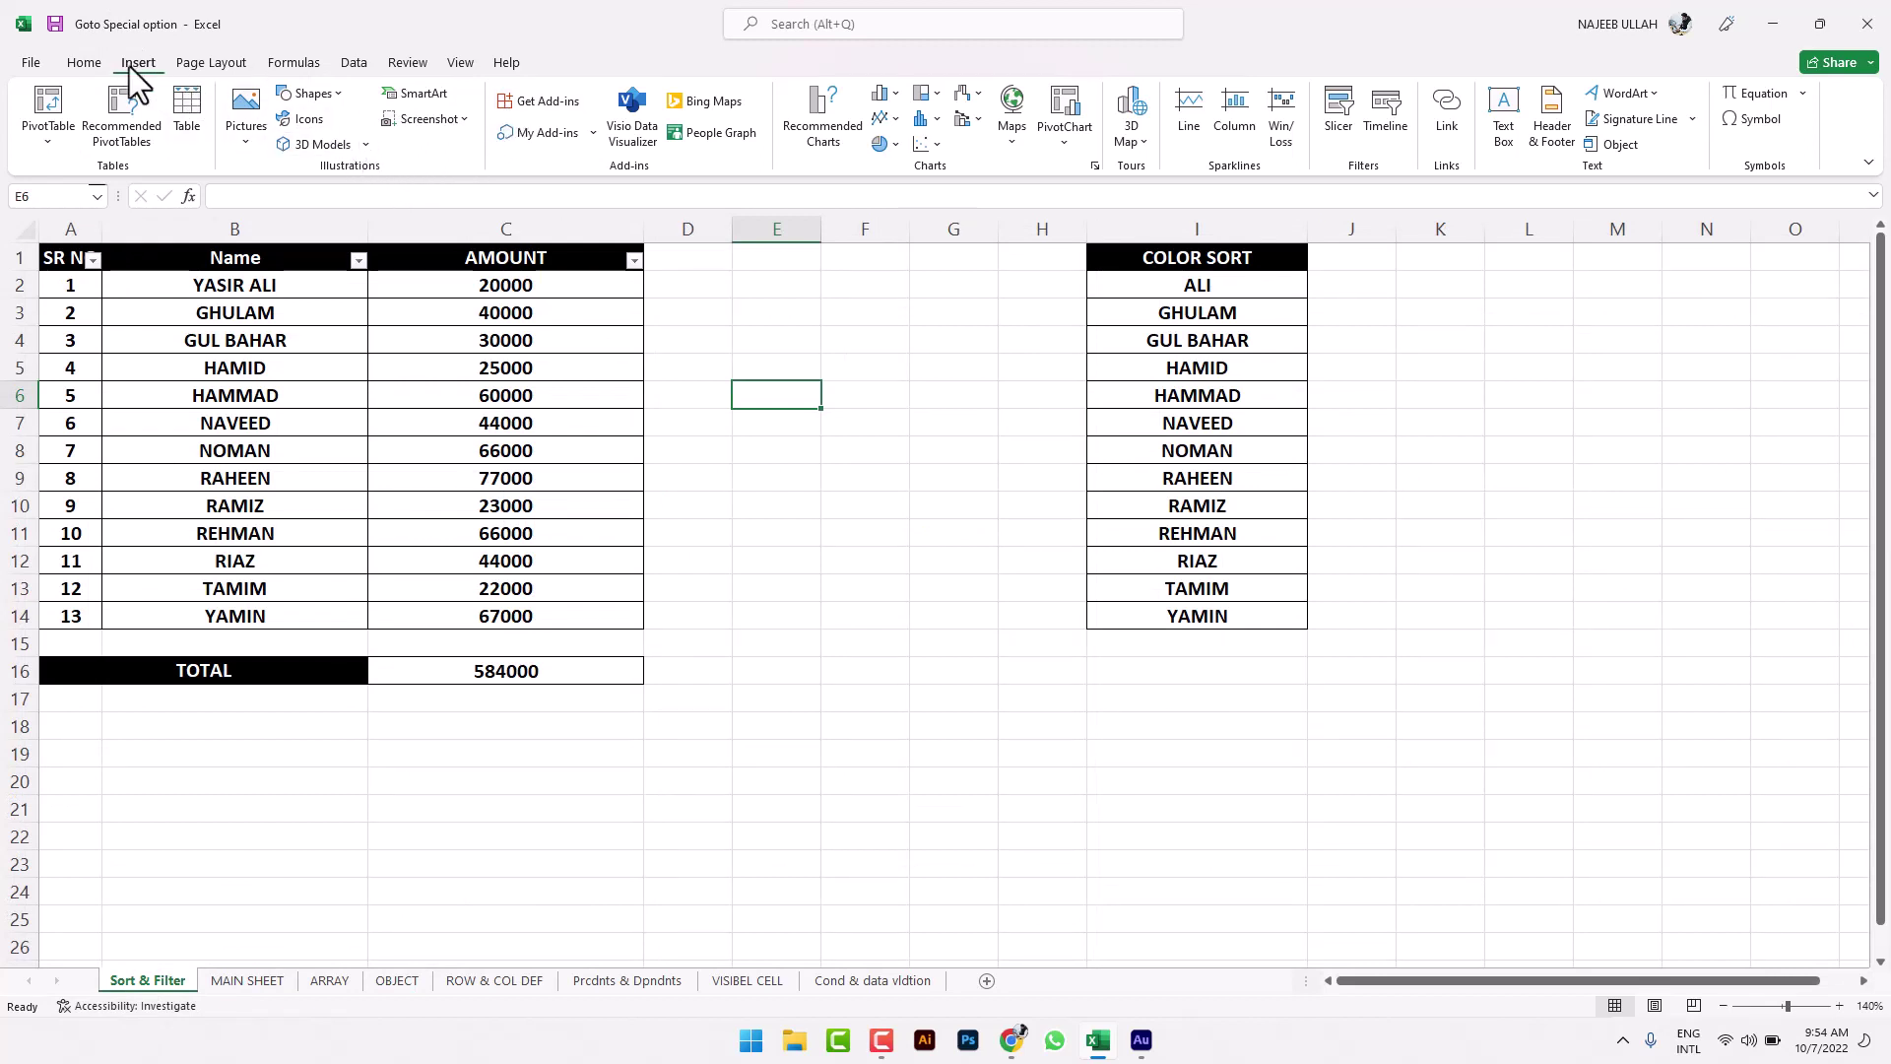
Step: Draw a five-point star shape over cells E5:H12
{"action": "left_click", "coordinate": [313, 93]}
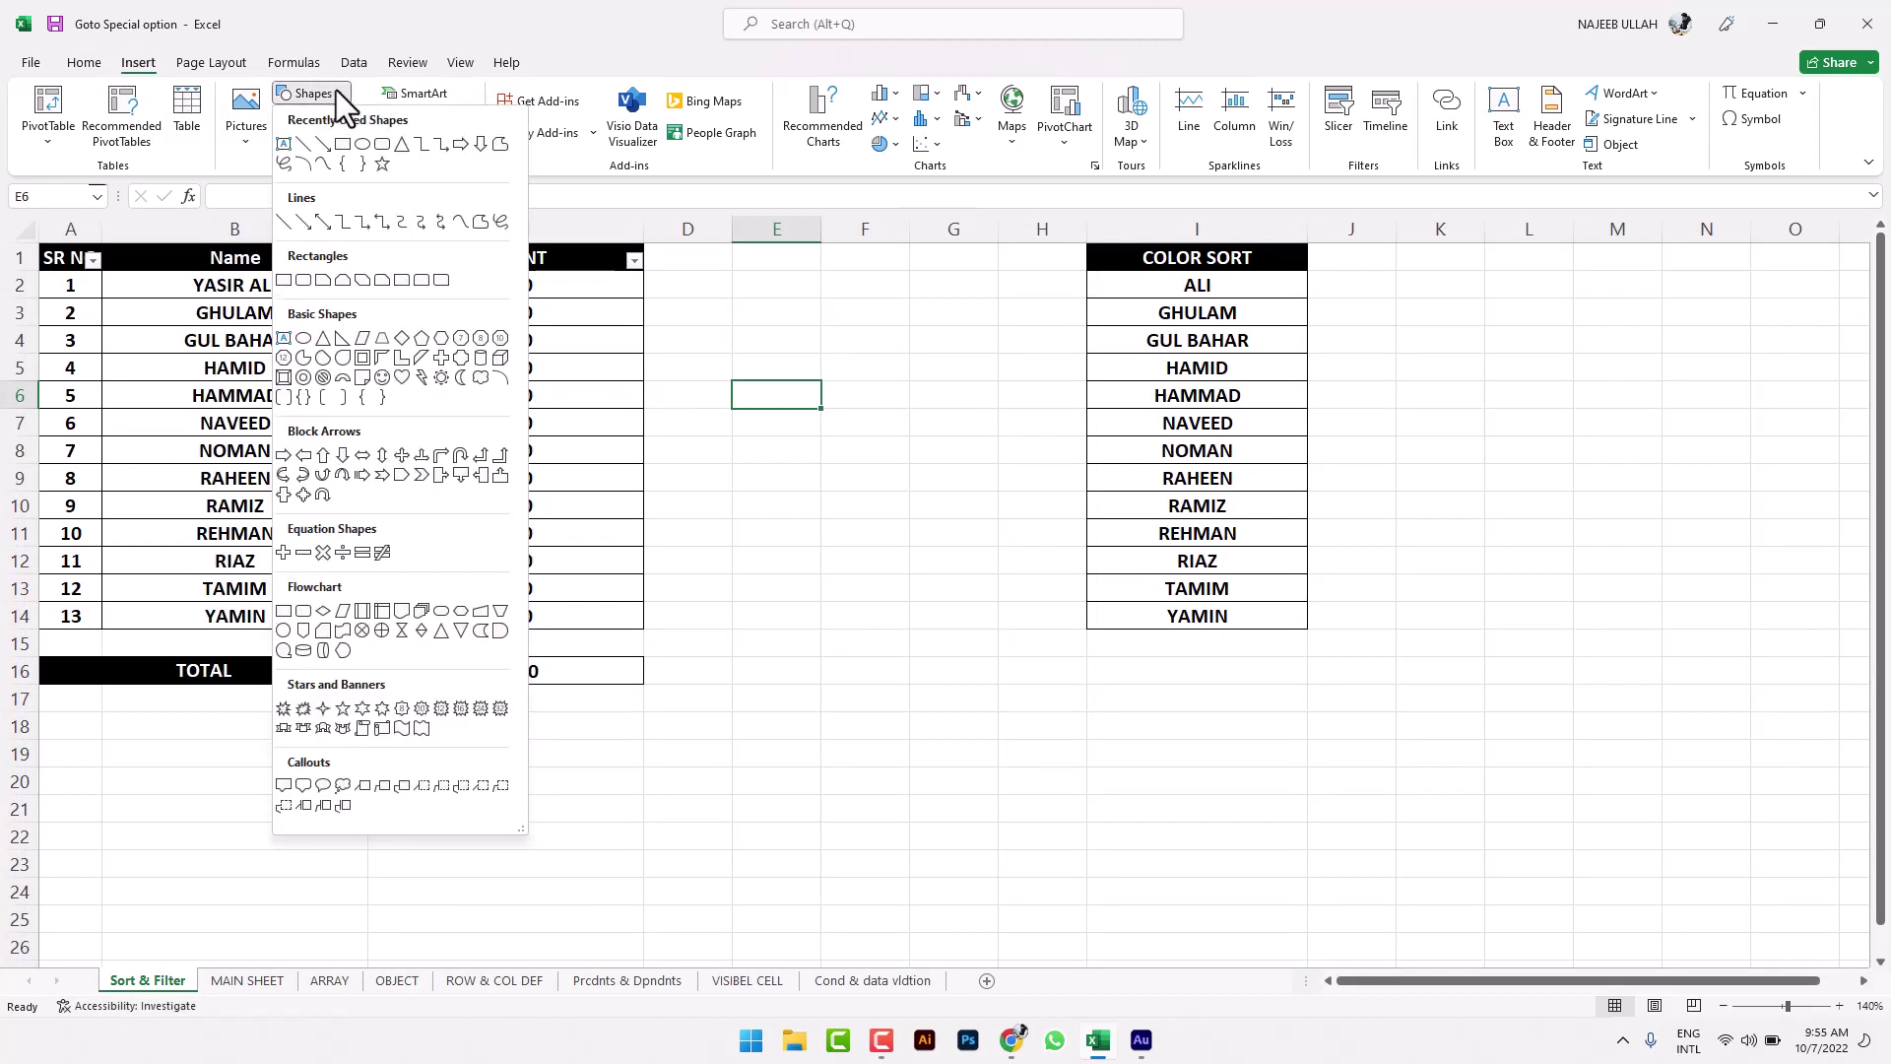
{"action": "left_click", "coordinate": [383, 164]}
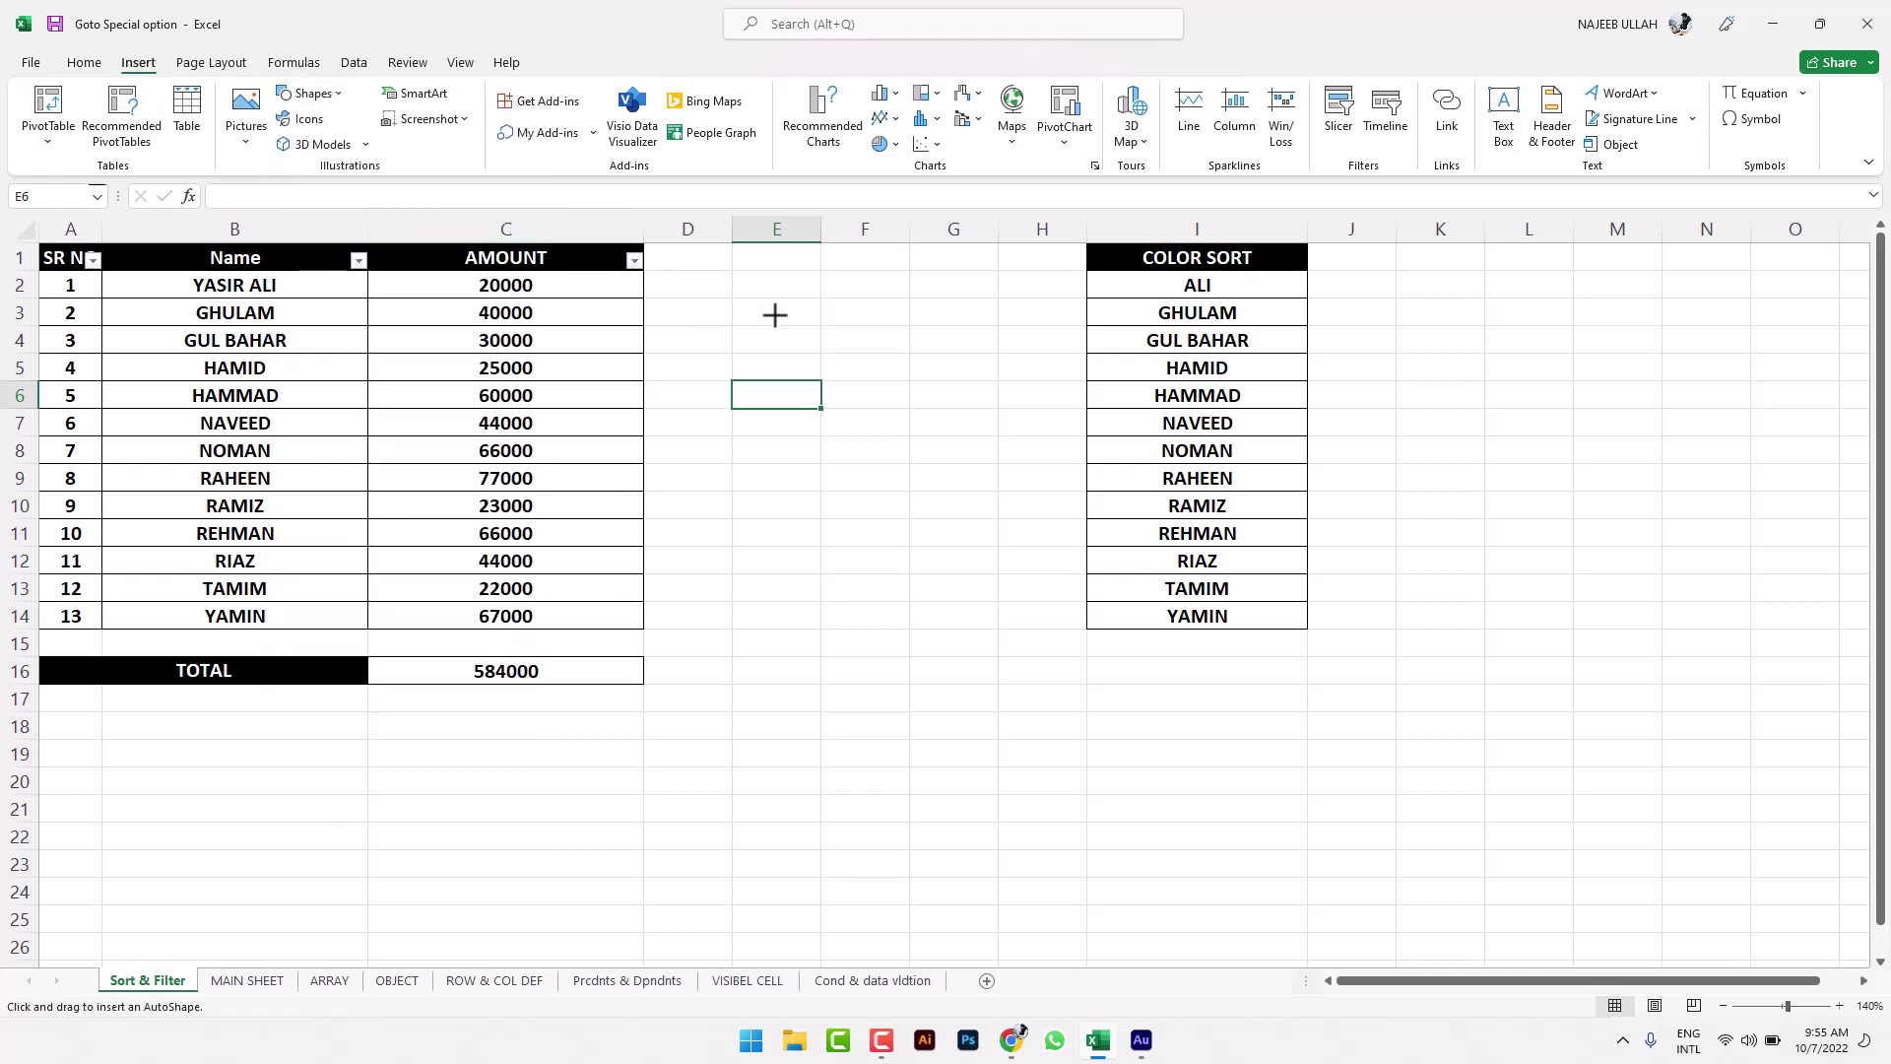
{"action": "left_click_drag", "start_coordinate": [773, 320], "coordinate": [1038, 557]}
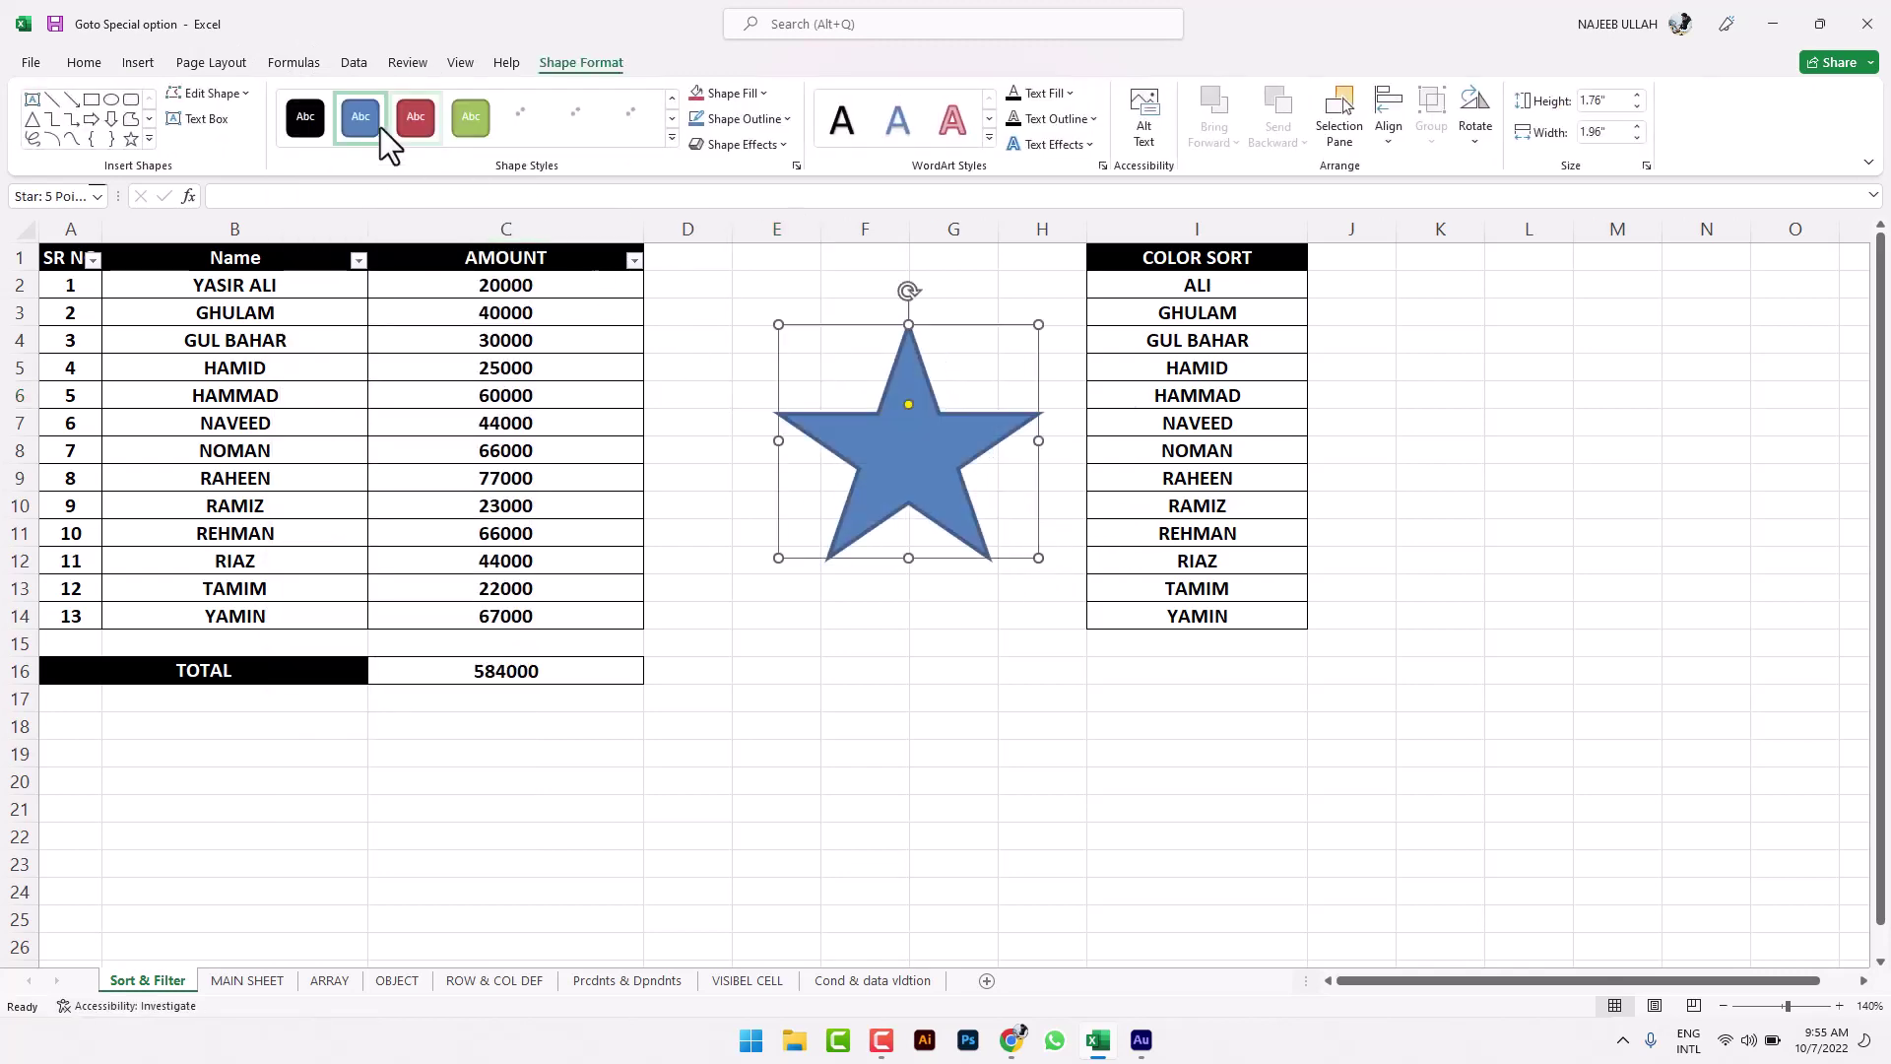
Step: Draw a Flowchart: Collate hourglass shape below the star and deselect it
{"action": "left_click", "coordinate": [333, 97]}
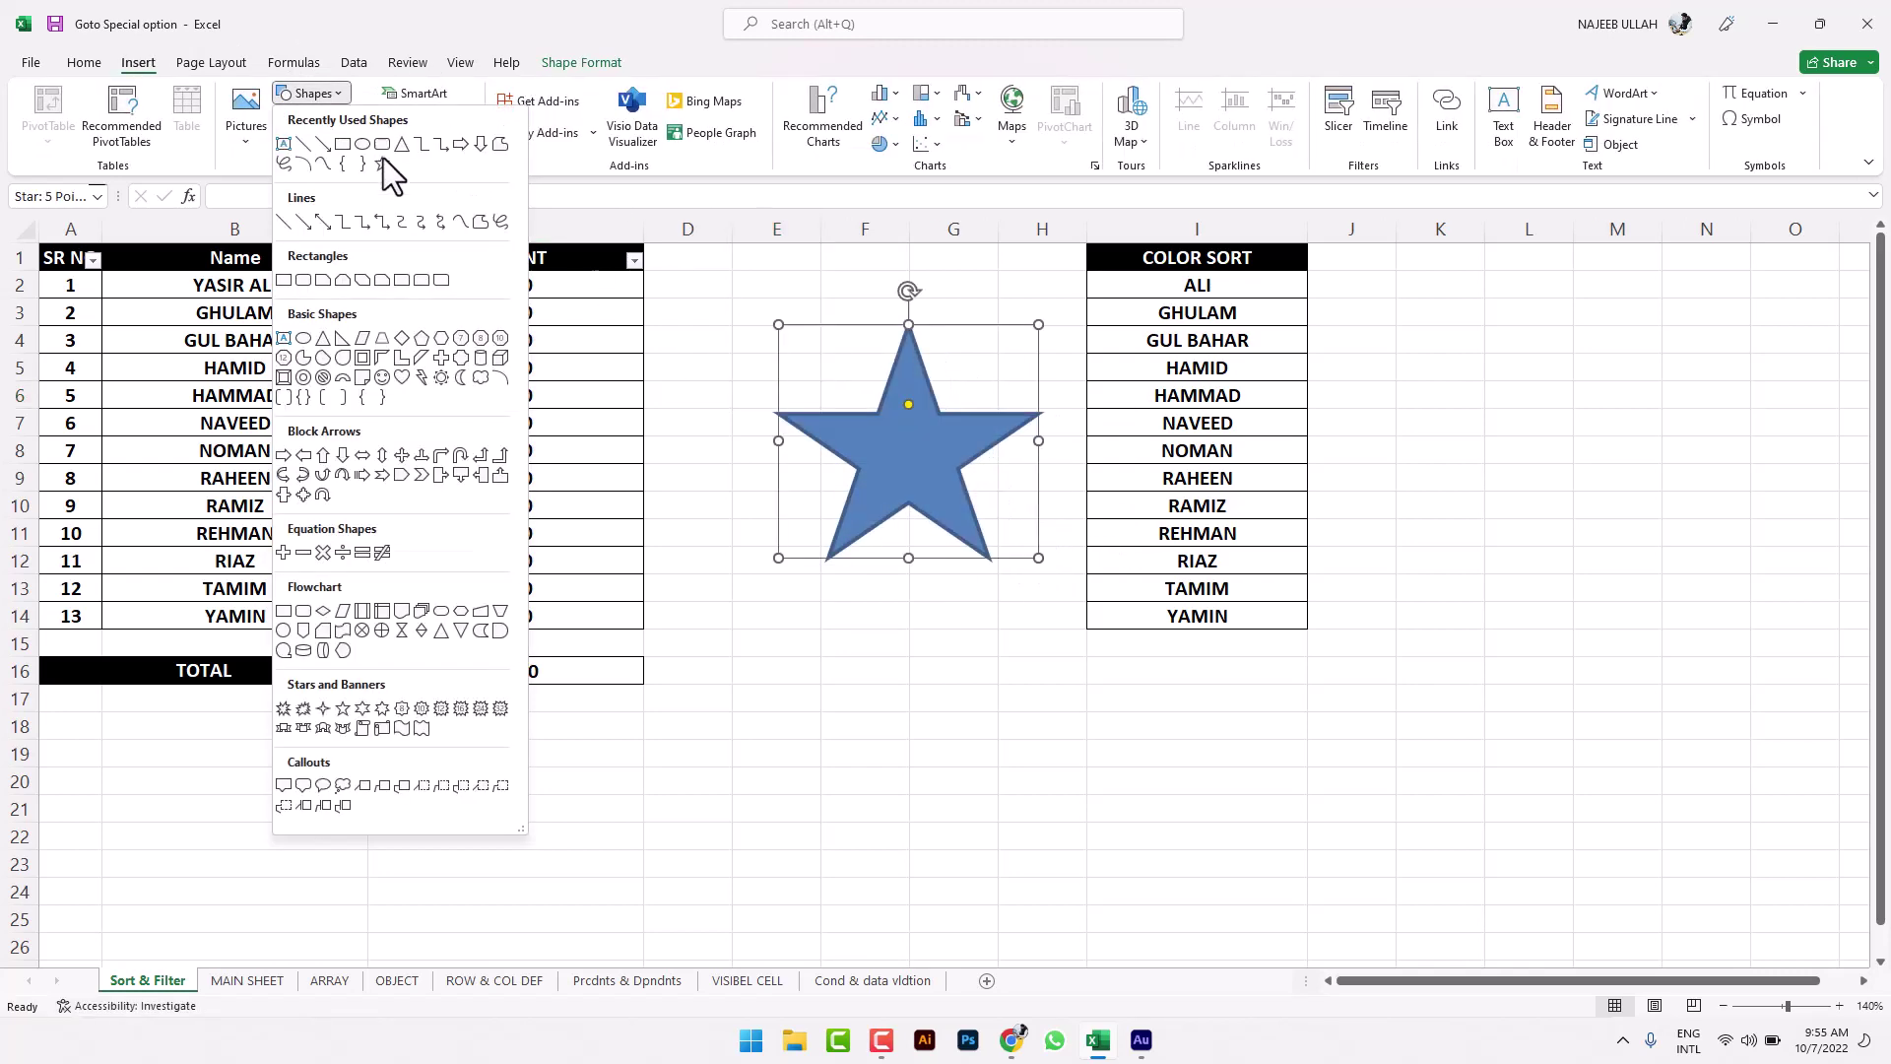
{"action": "left_click", "coordinate": [390, 635]}
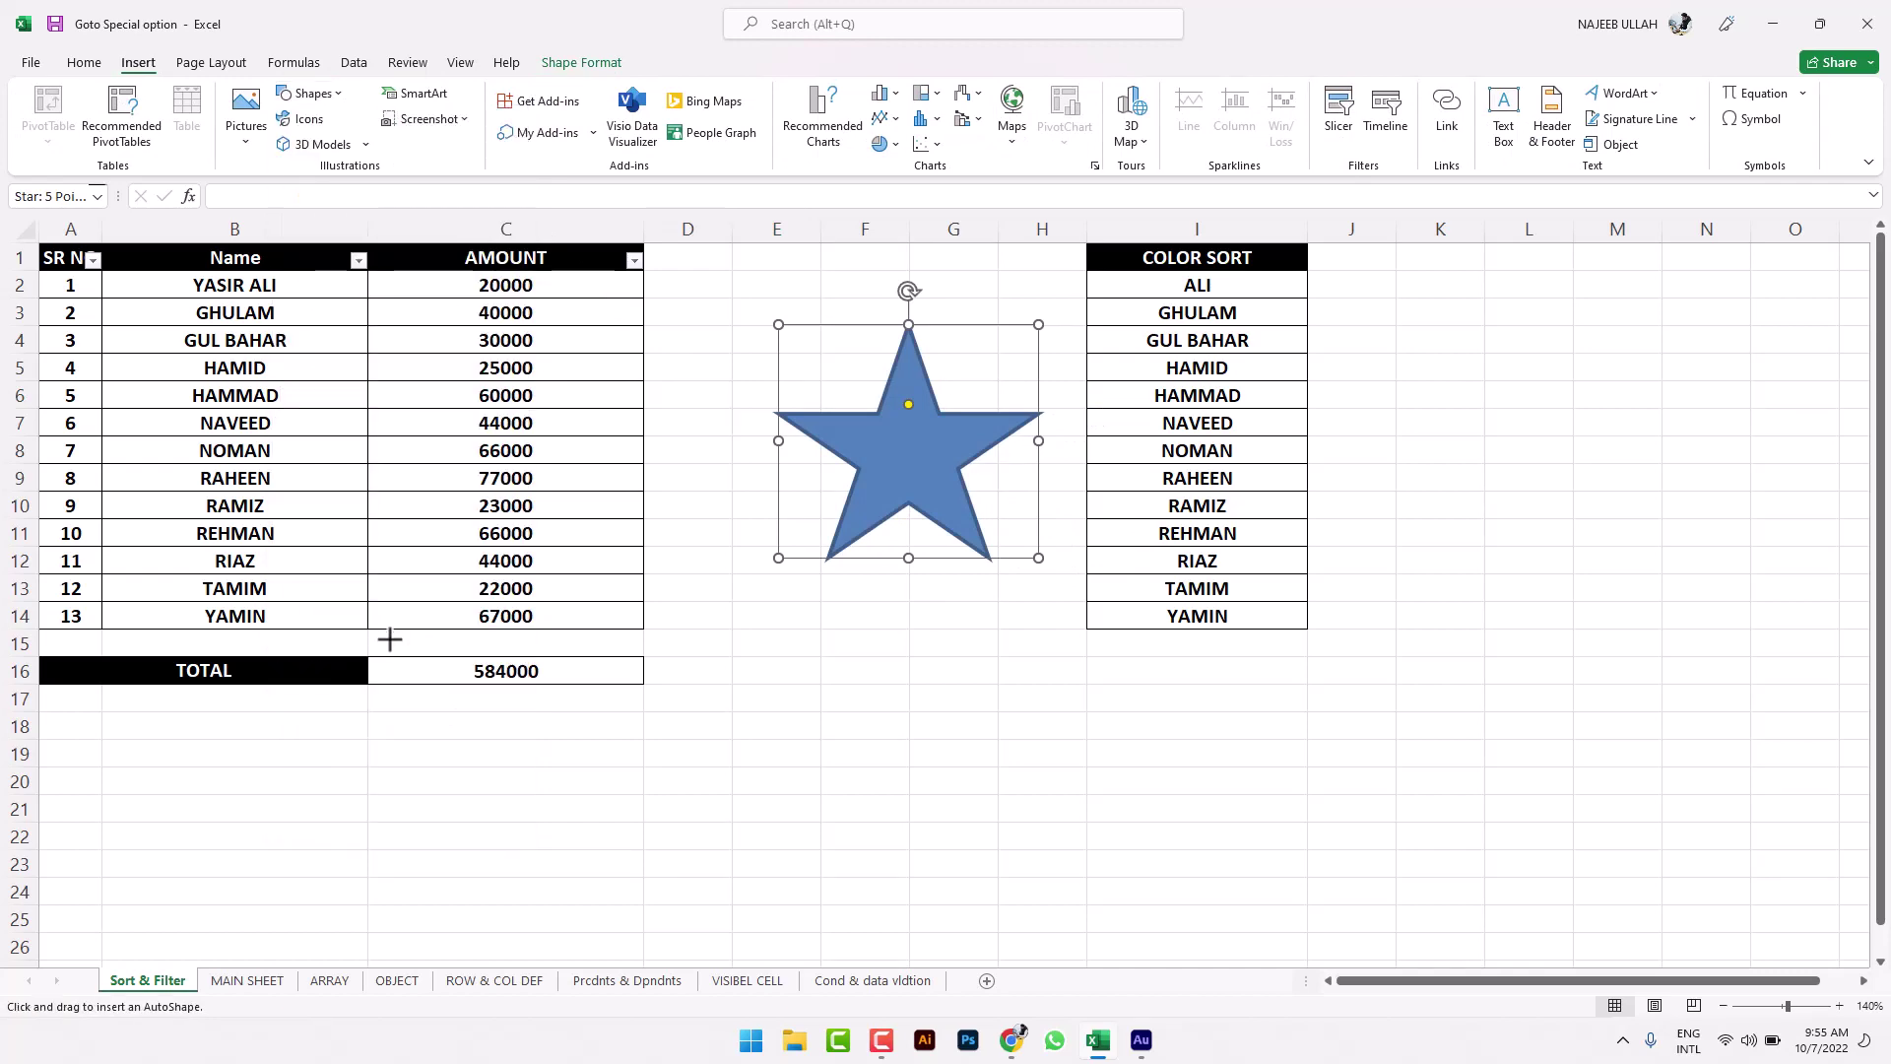
{"action": "left_click_drag", "start_coordinate": [909, 637], "coordinate": [1138, 920]}
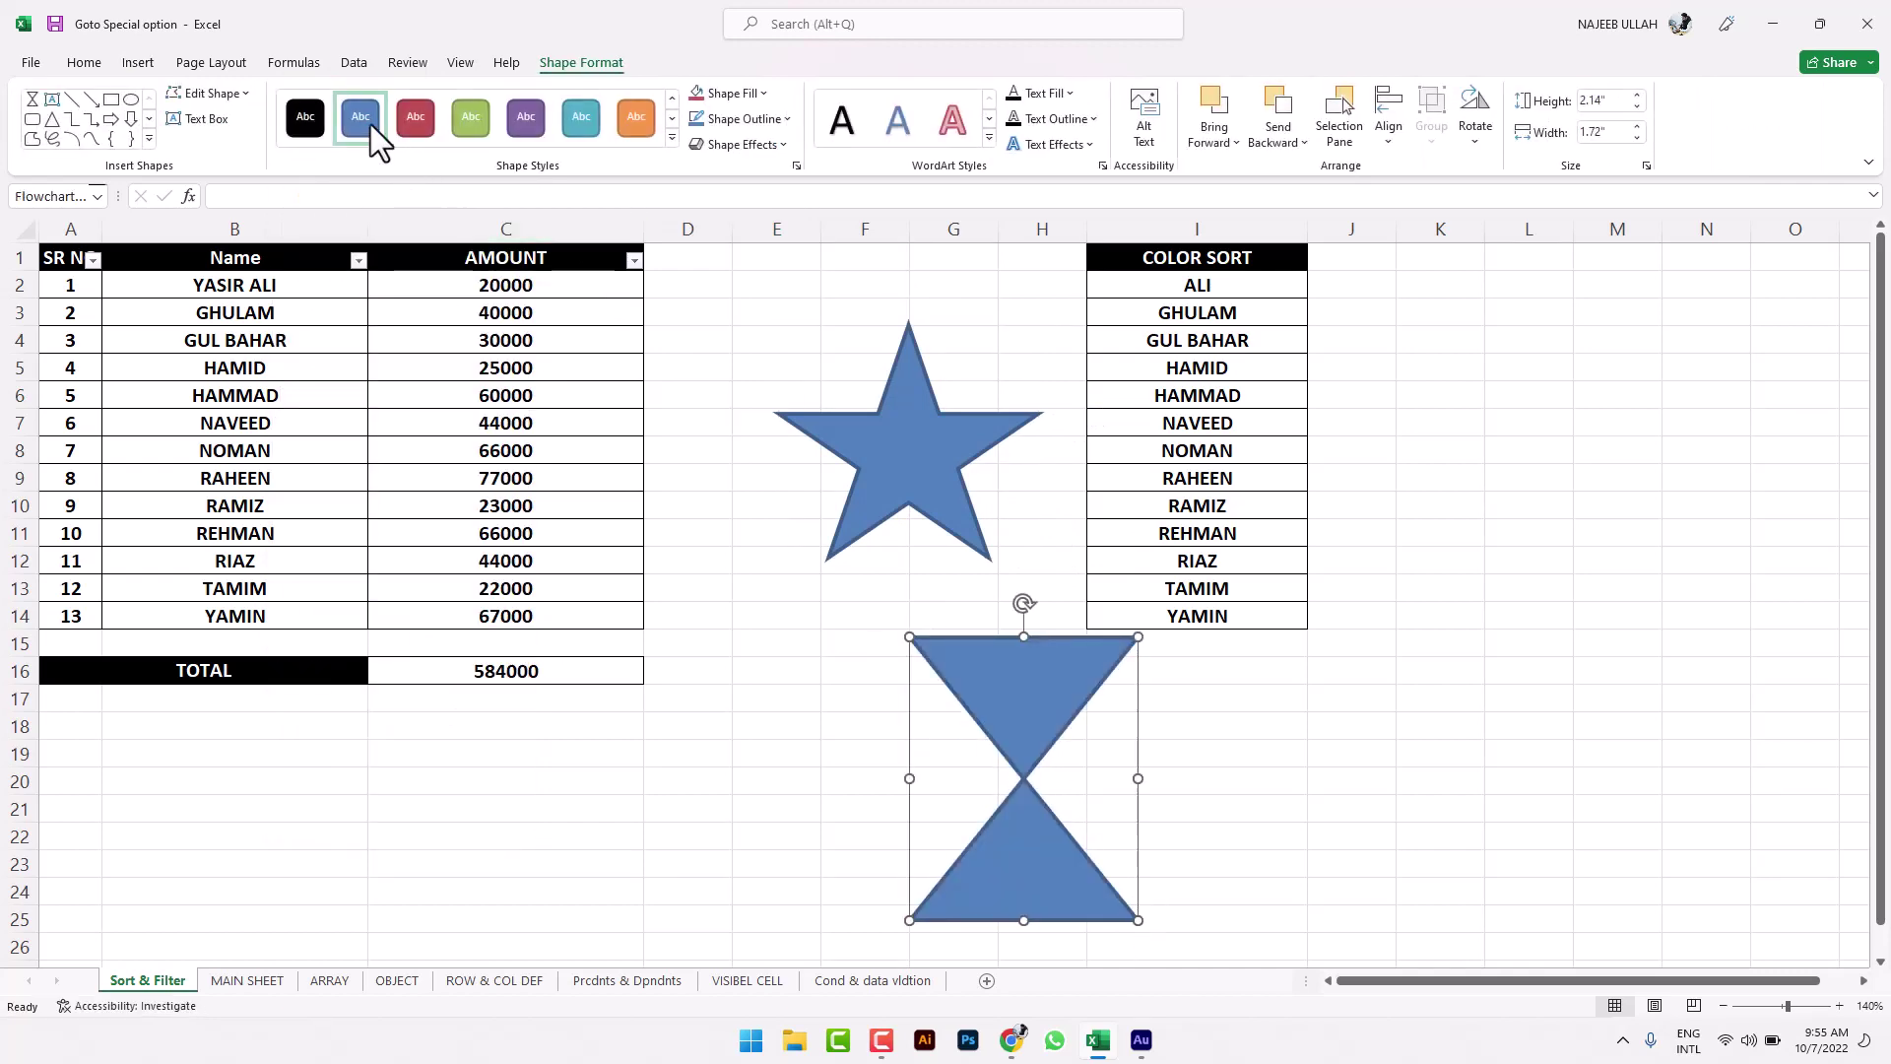
{"action": "left_click", "coordinate": [147, 67]}
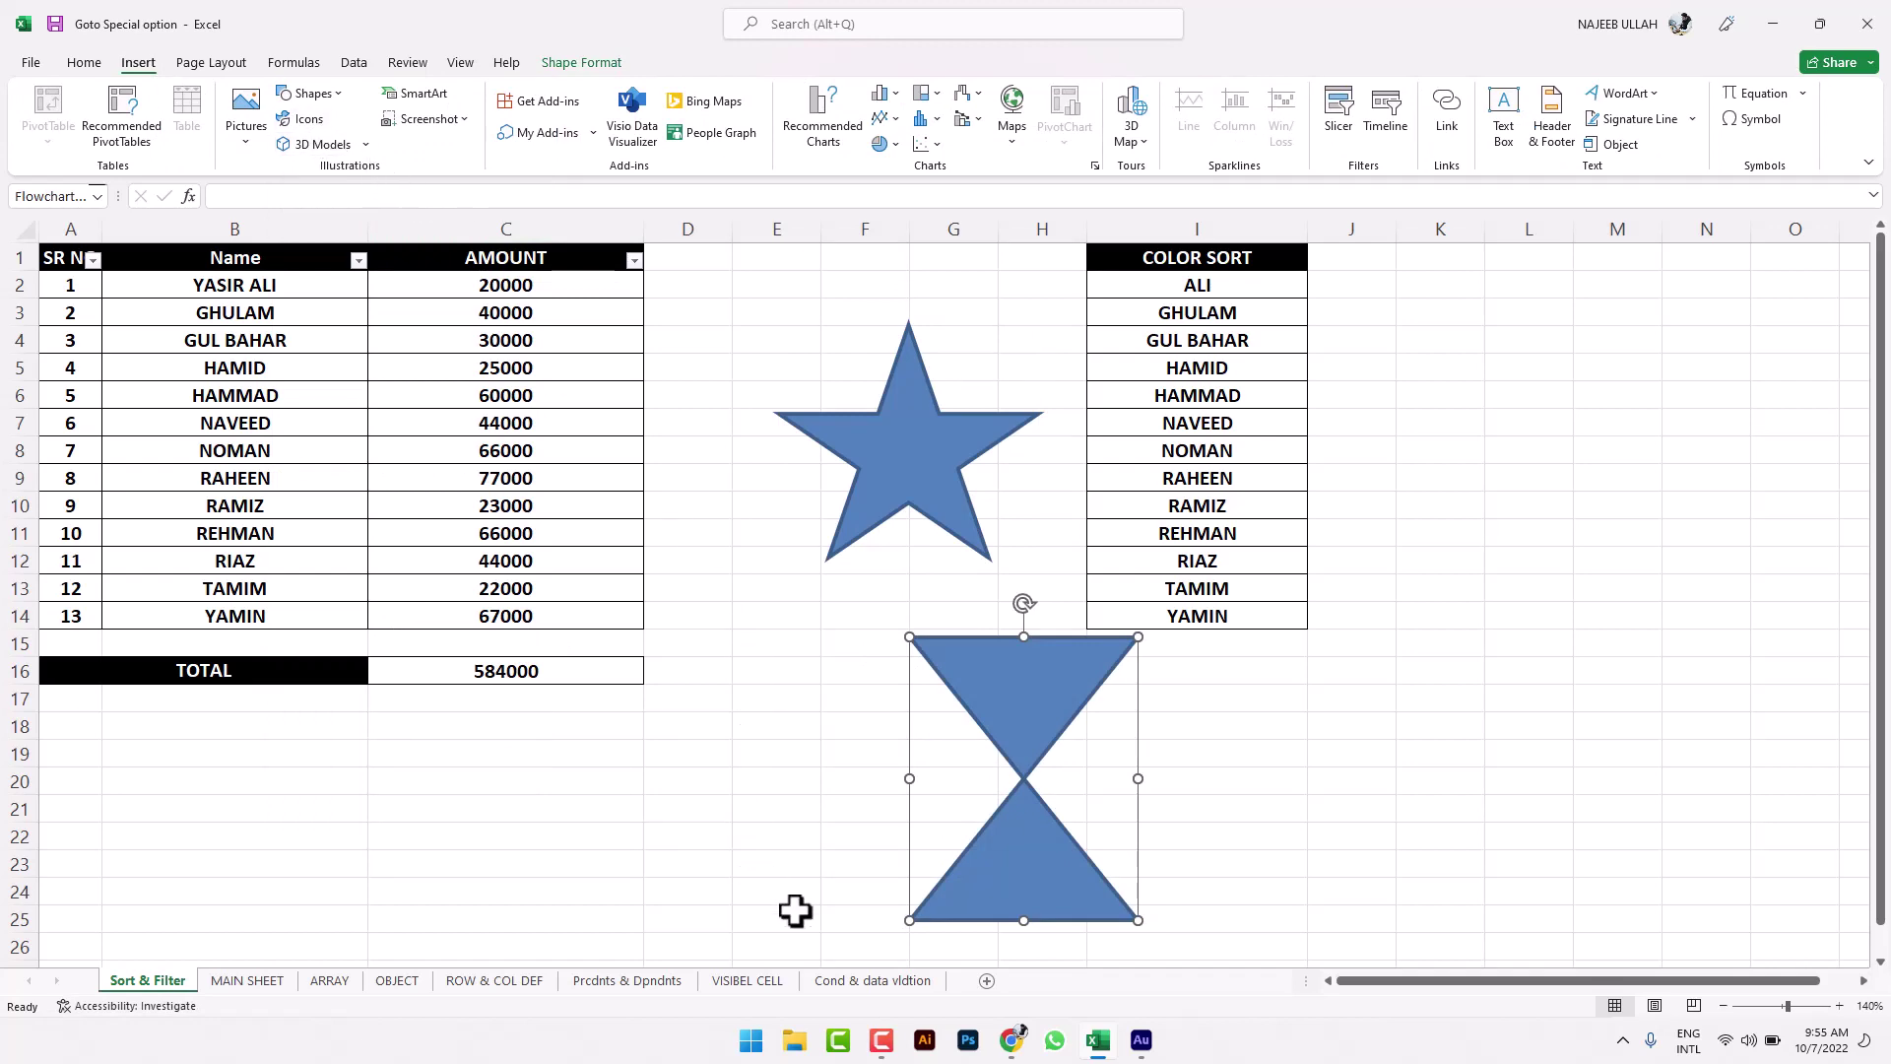
{"action": "left_click", "coordinate": [399, 980]}
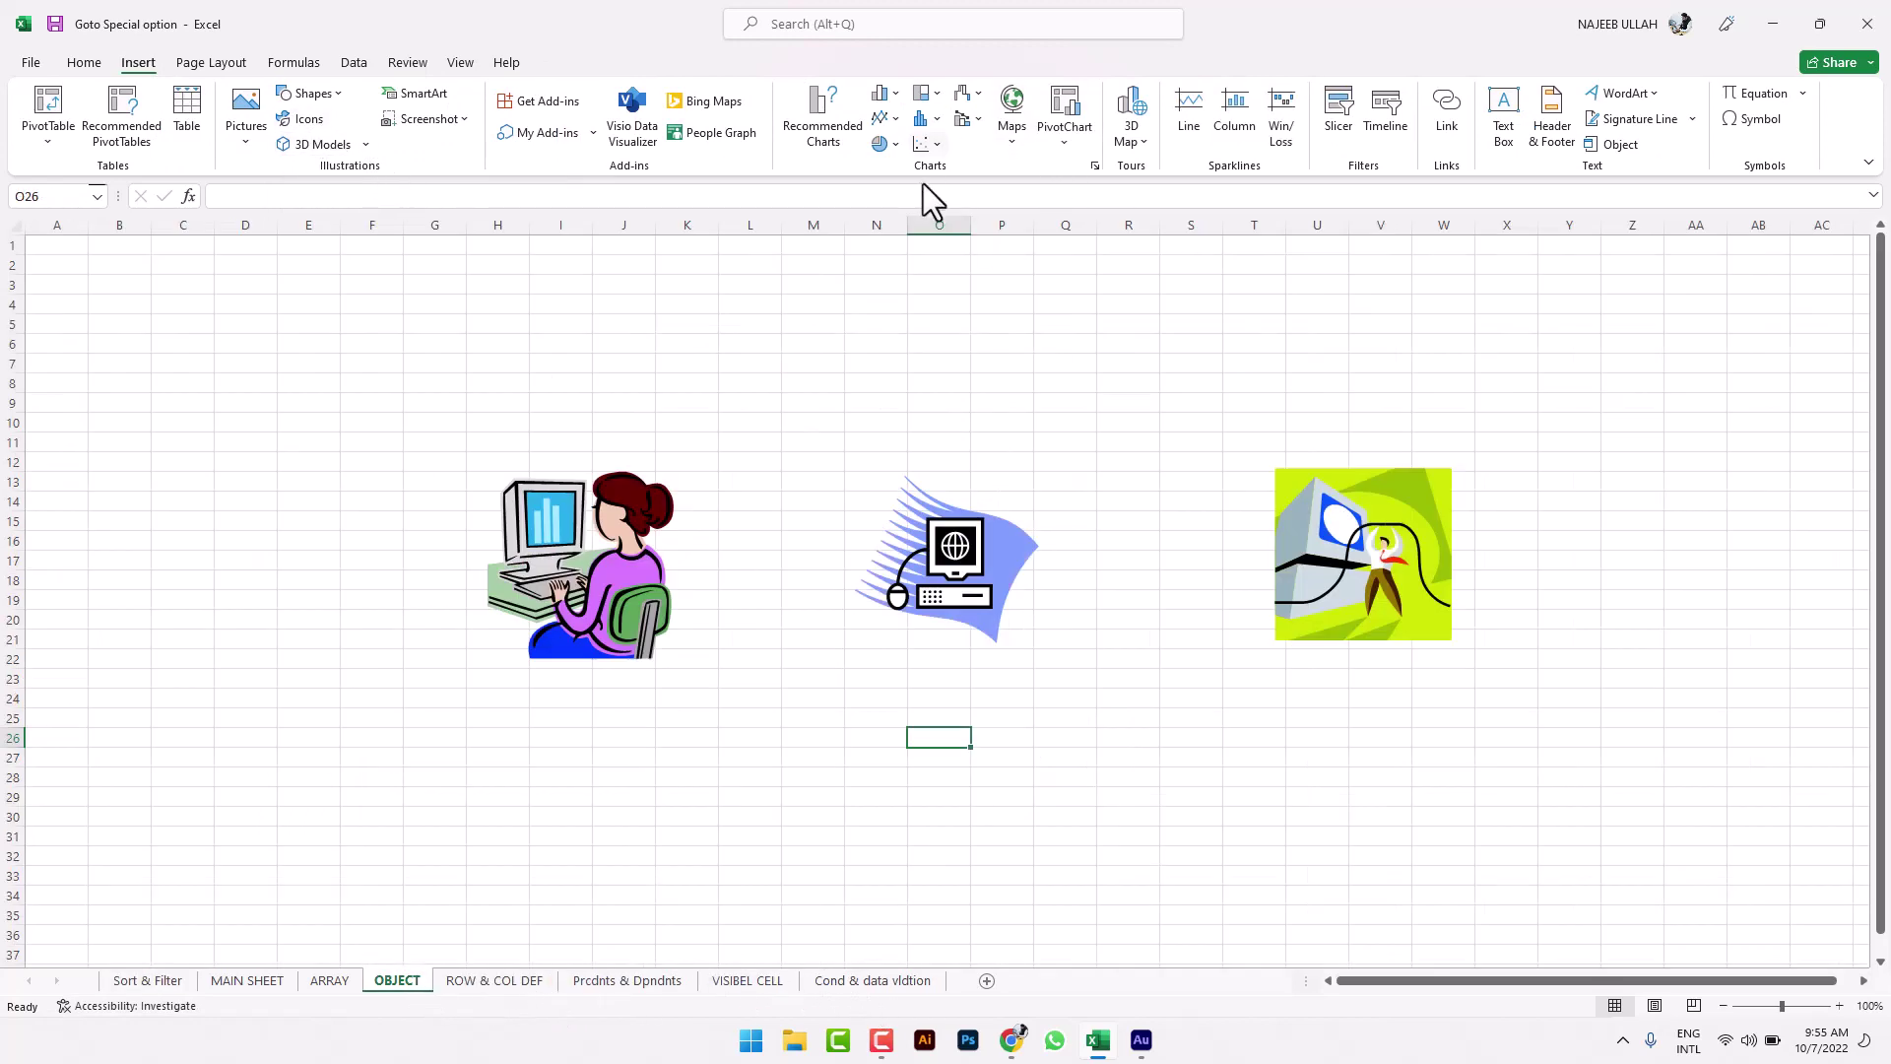
{"action": "left_click", "coordinate": [161, 982]}
{"action": "left_click", "coordinate": [560, 893]}
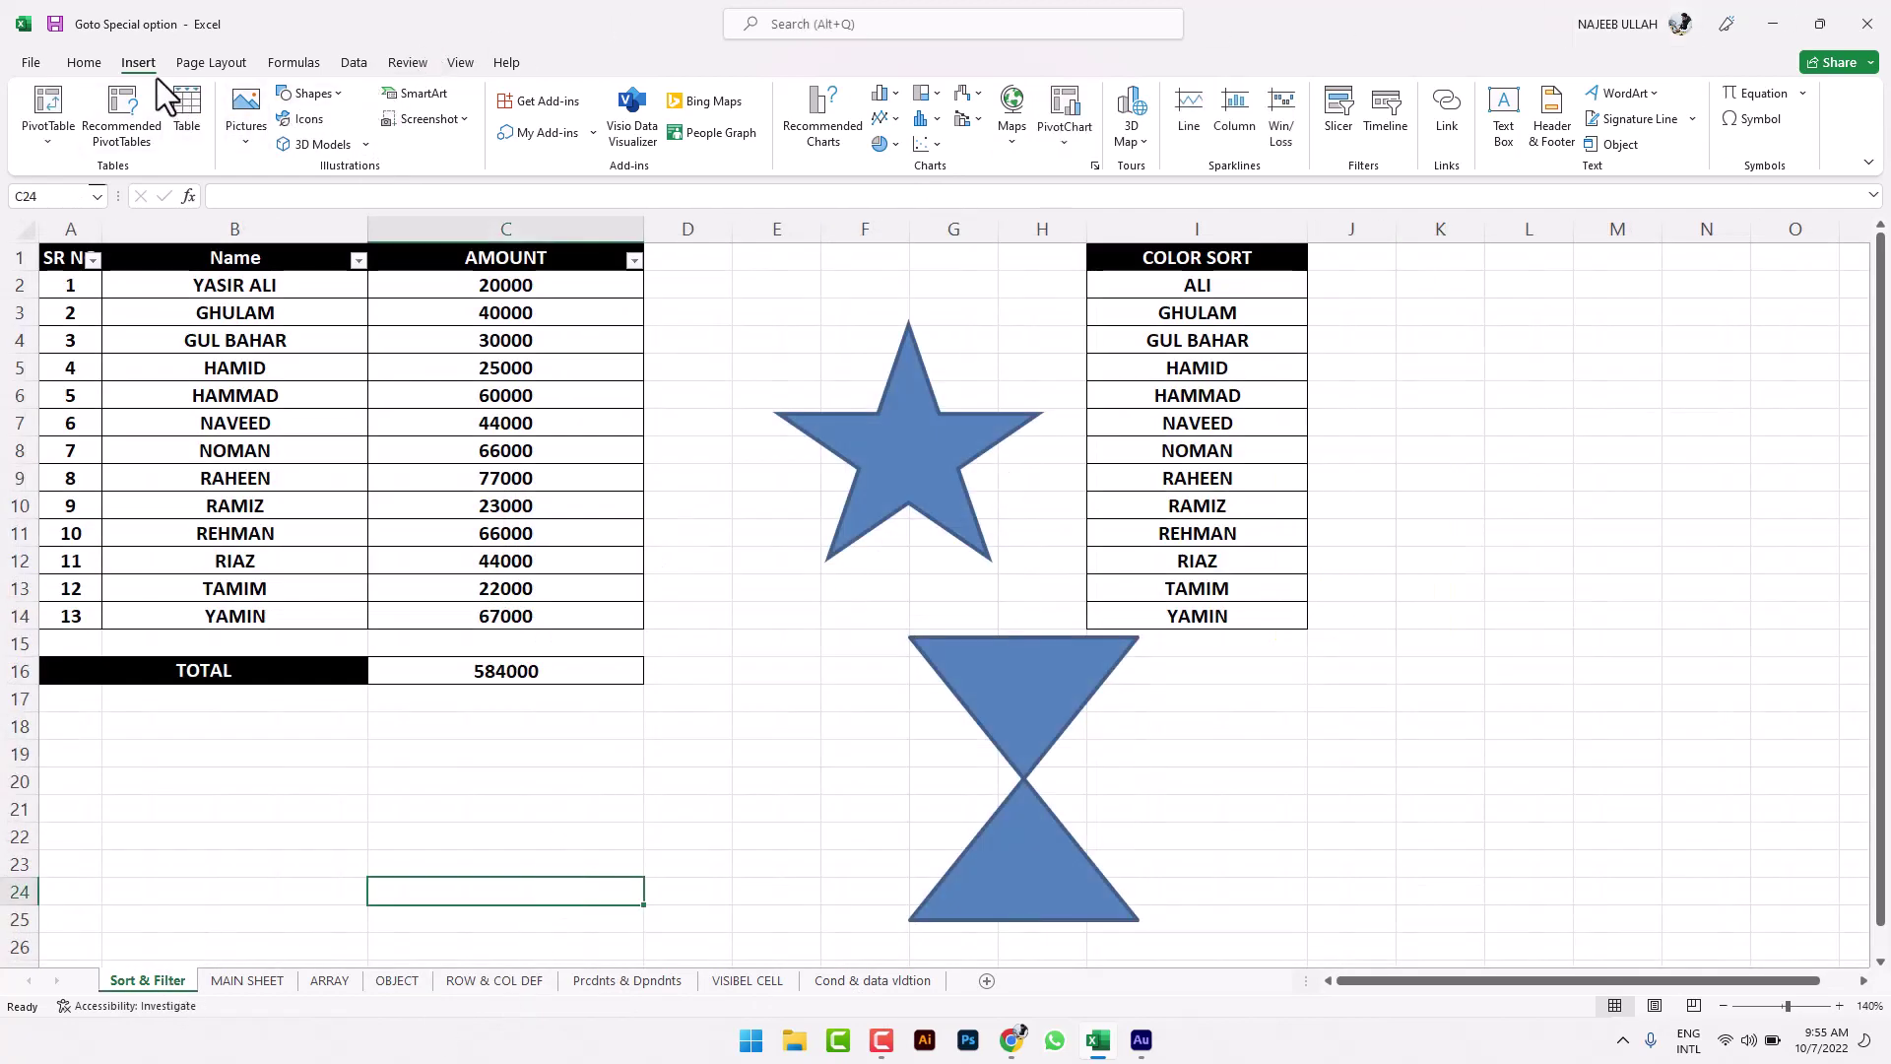
Step: With Select Objects, marquee both shapes and move them together to columns J–M
{"action": "left_click", "coordinate": [84, 62]}
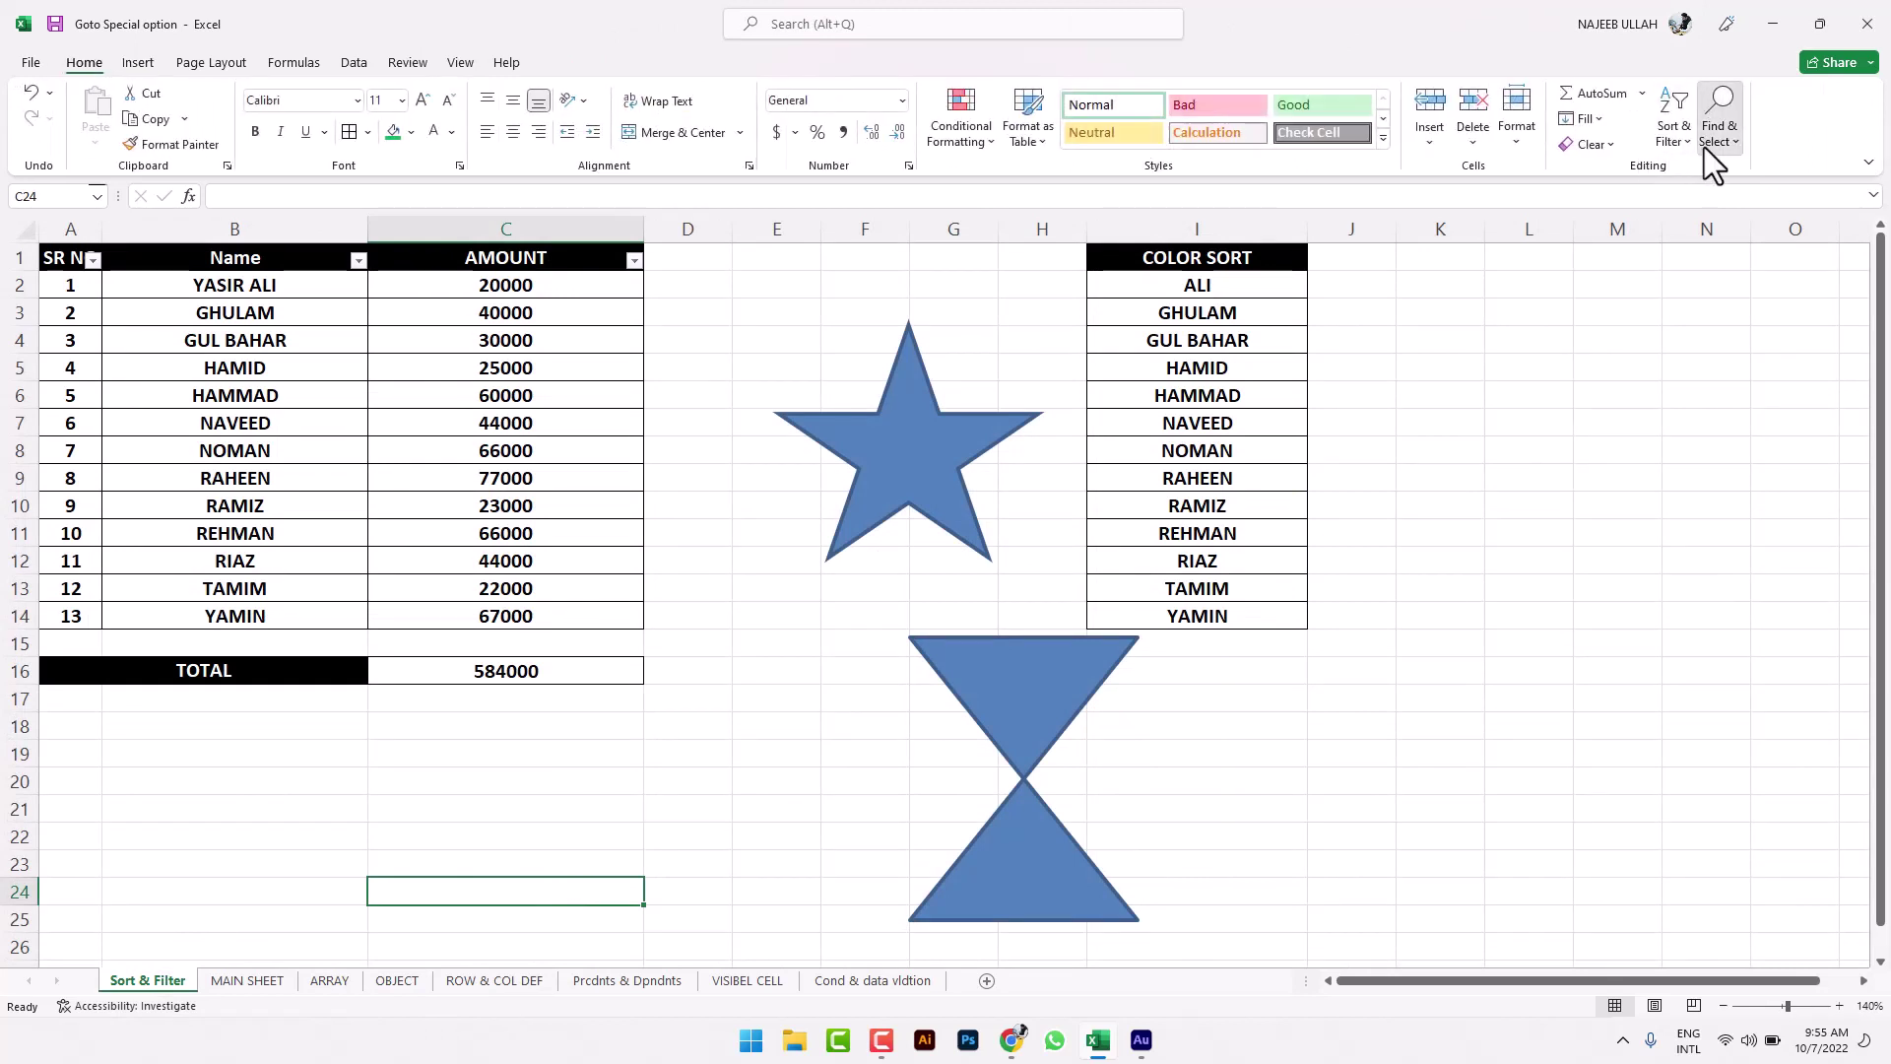
{"action": "left_click", "coordinate": [1718, 123]}
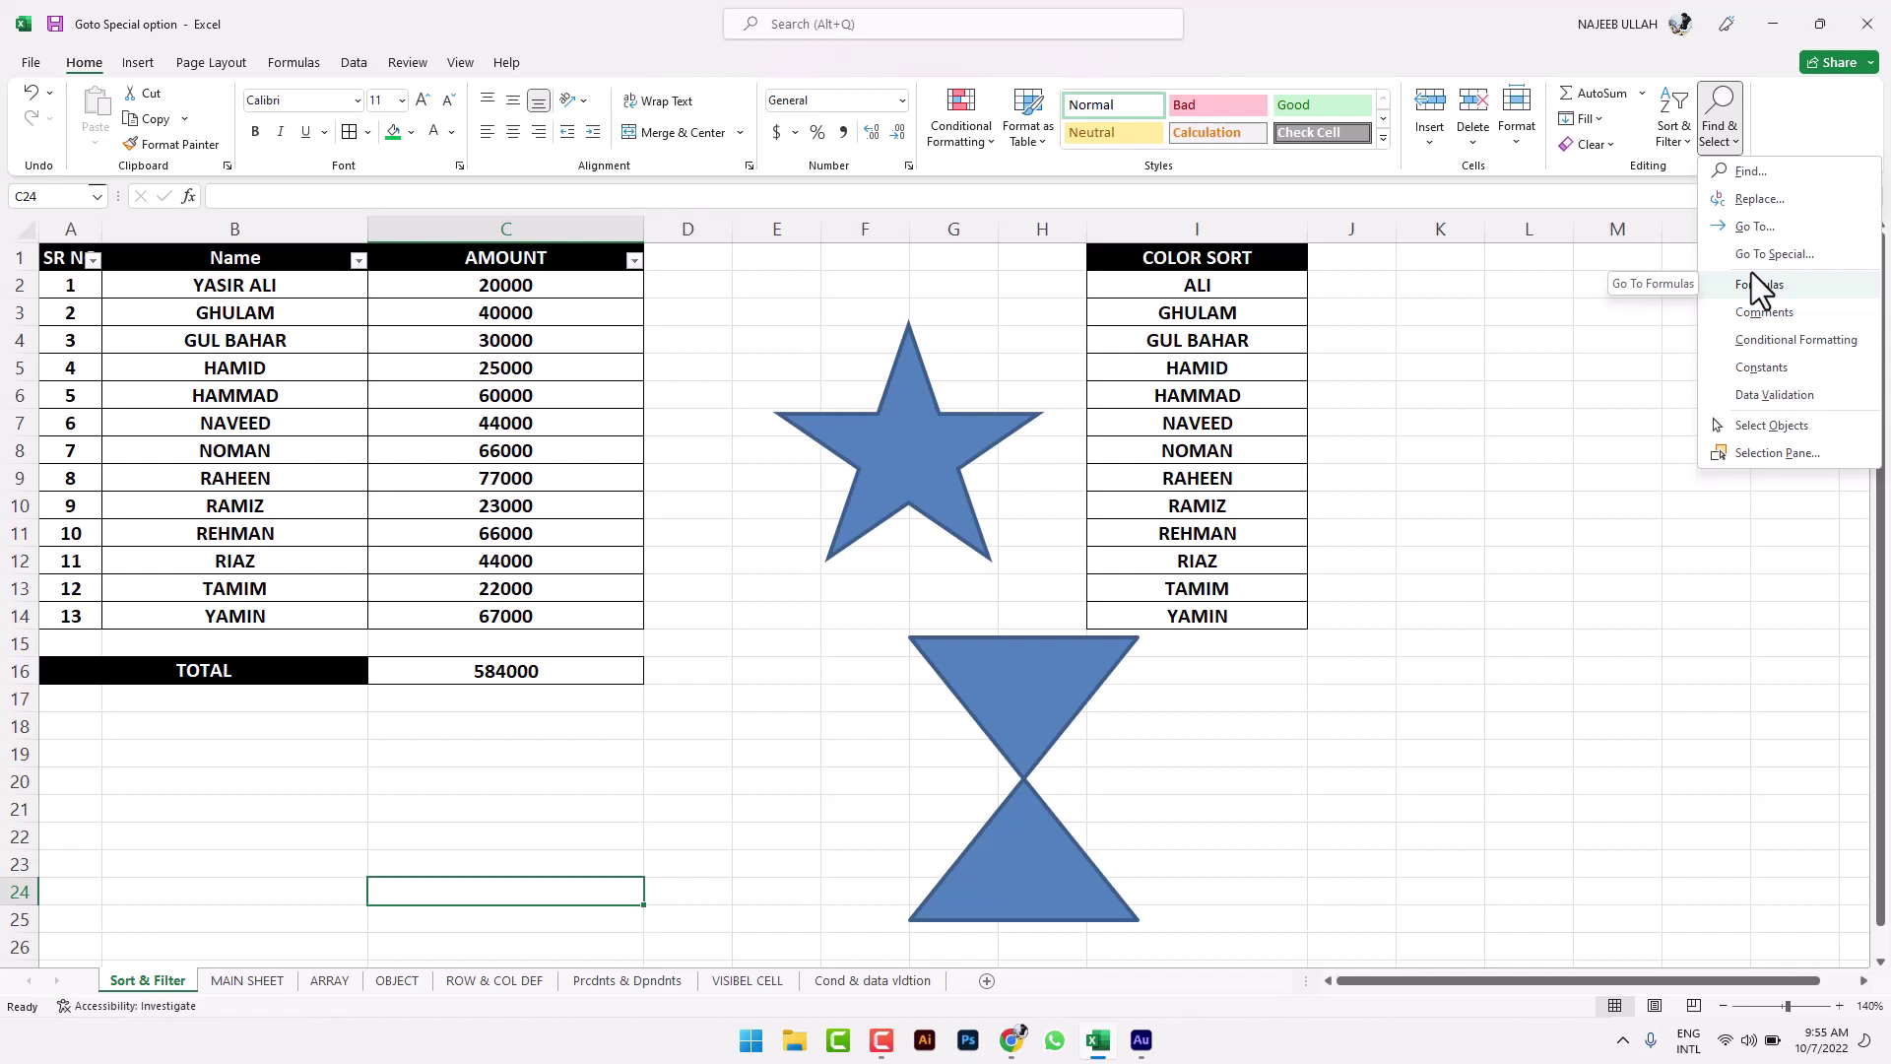
{"action": "left_click", "coordinate": [1763, 433]}
{"action": "mouse_move", "coordinate": [505, 313]}
{"action": "left_mouse_down"}
{"action": "mouse_move", "coordinate": [1325, 997]}
{"action": "mouse_move", "coordinate": [1295, 941]}
{"action": "left_mouse_up"}
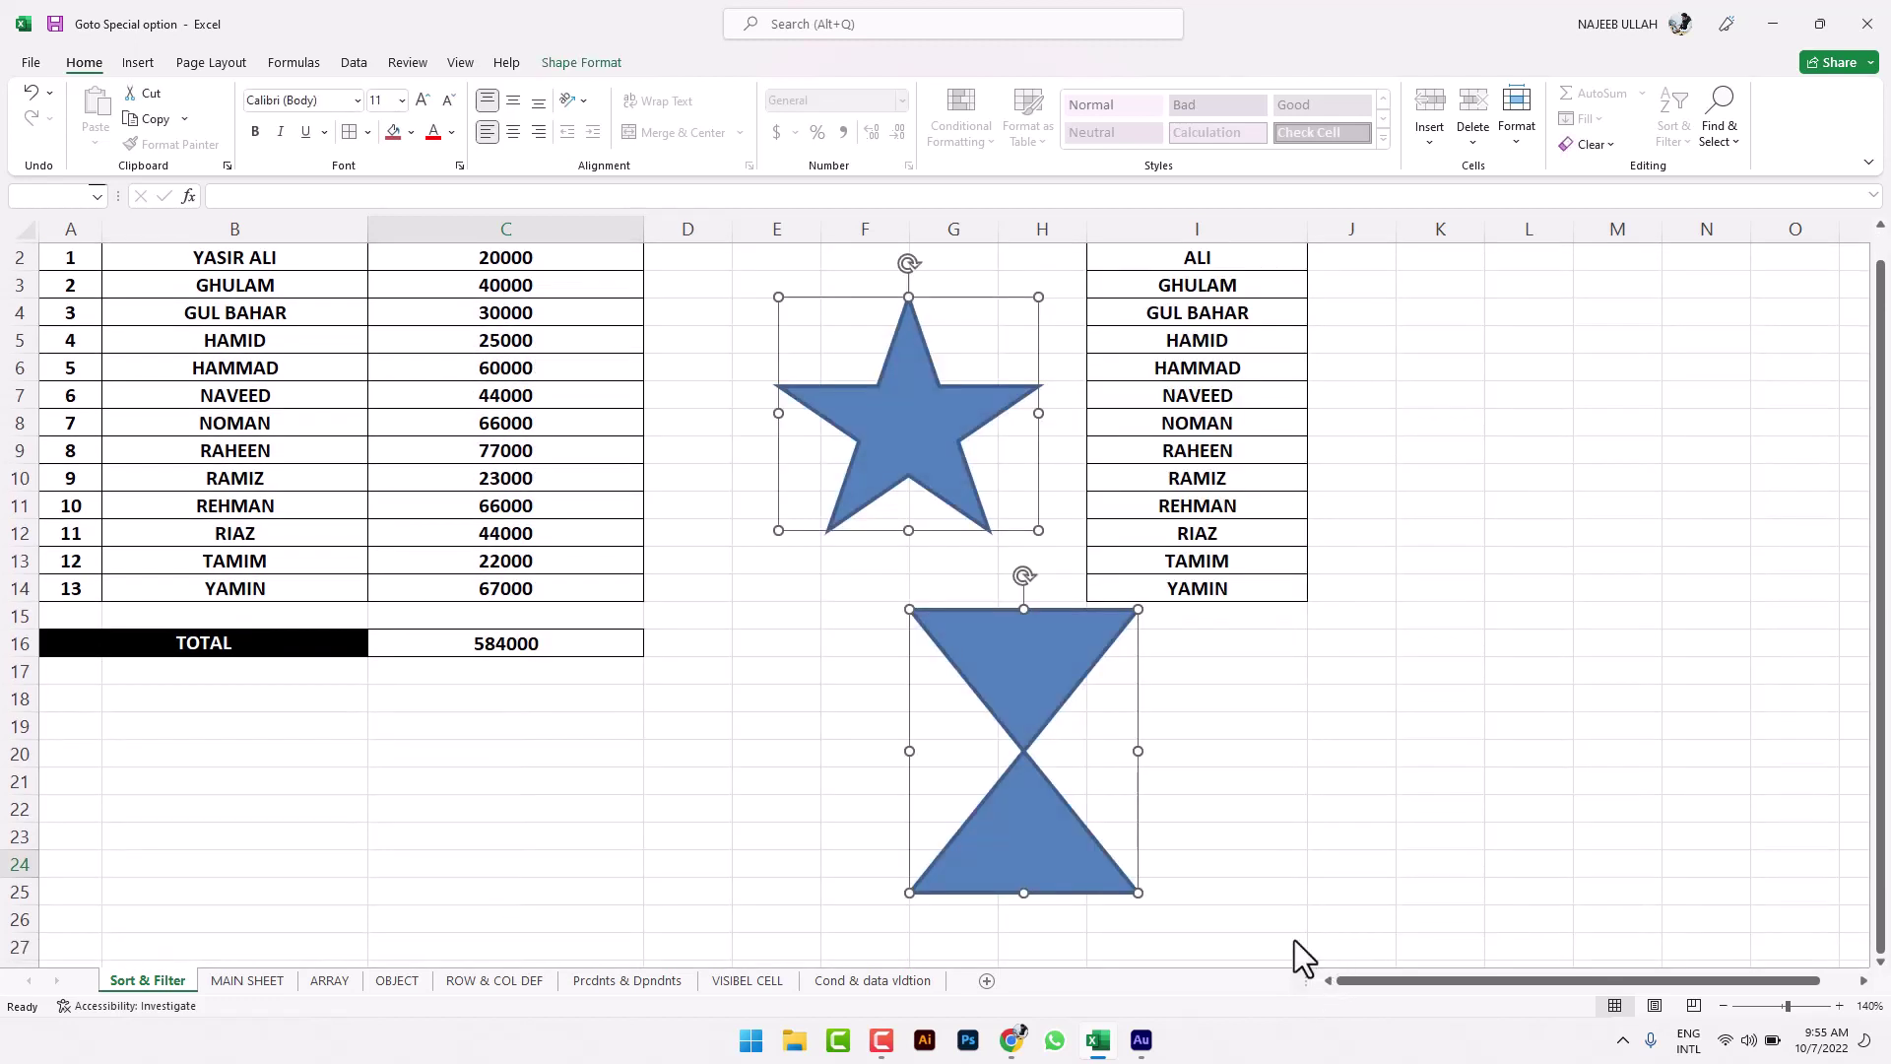
{"action": "left_click_drag", "start_coordinate": [1056, 709], "coordinate": [1507, 620]}
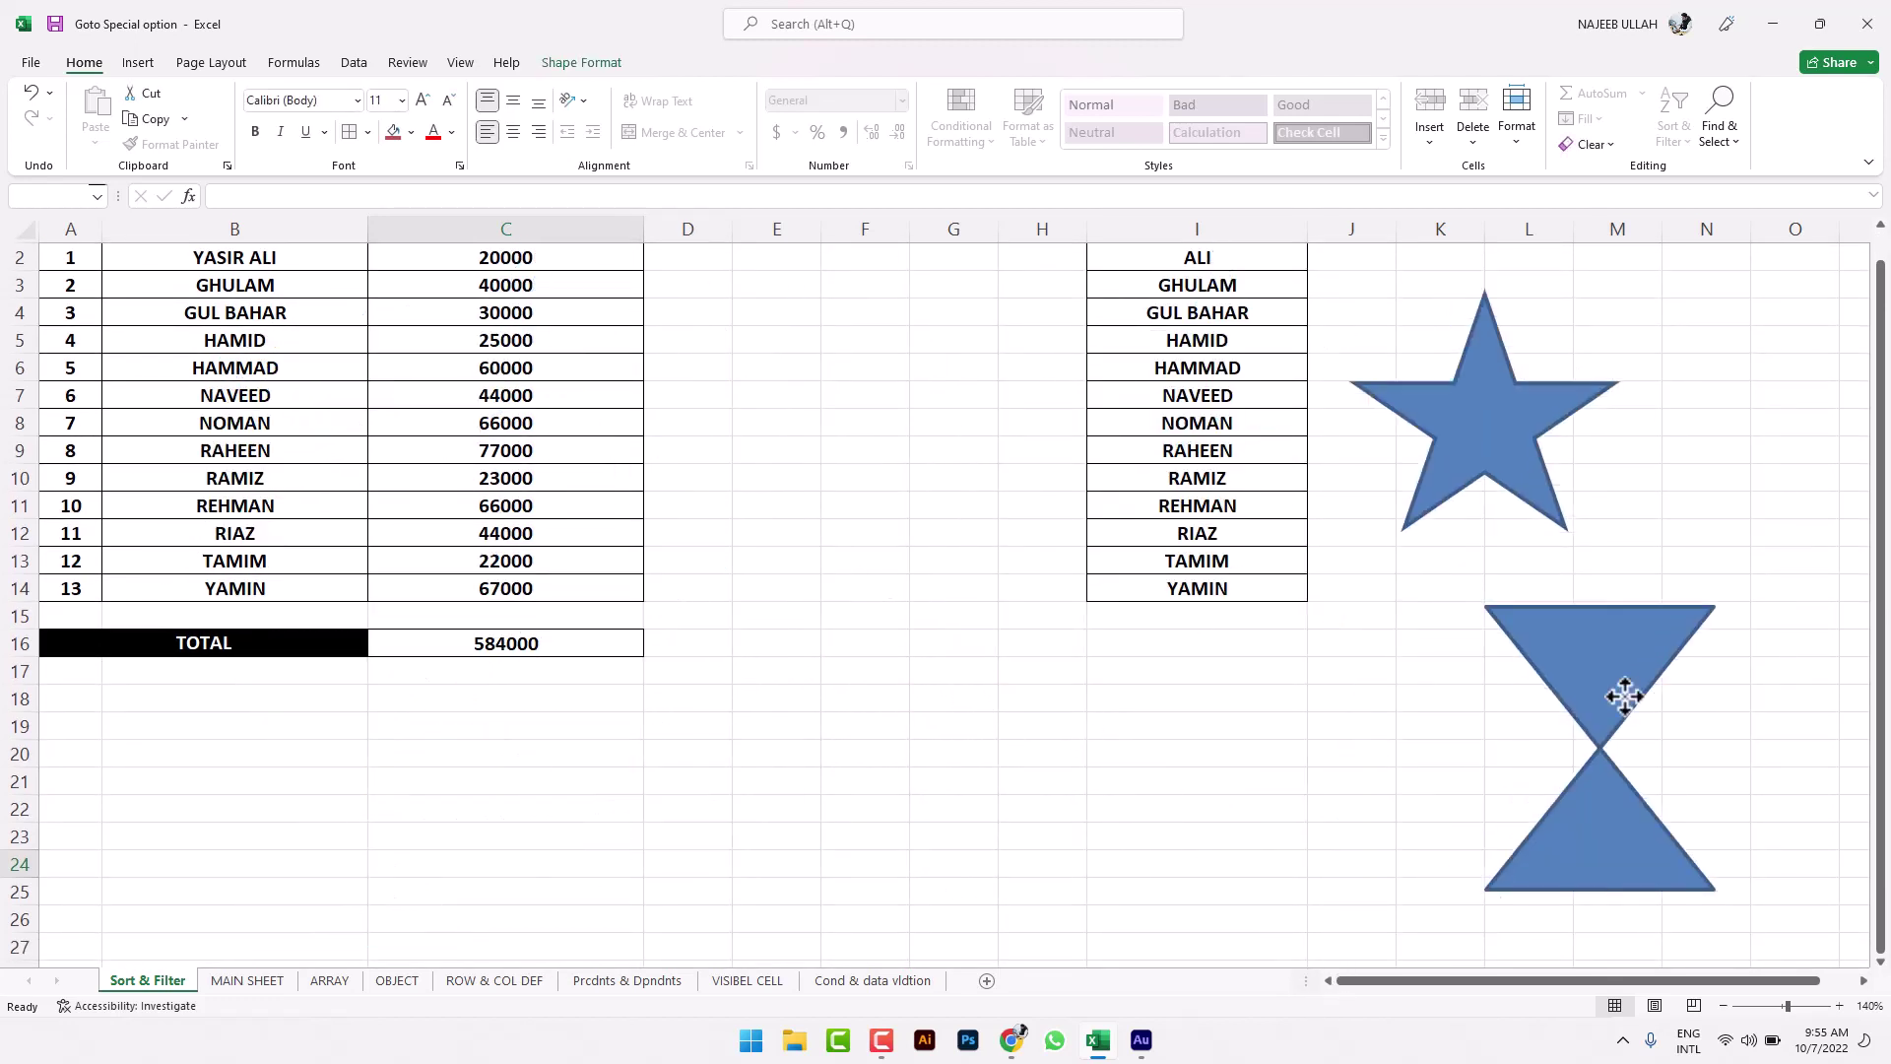
Step: Line the hourglass up directly beneath the star, undoing an accidental duplicate
{"action": "mouse_move", "coordinate": [1583, 604]}
{"action": "left_mouse_down"}
{"action": "mouse_move", "coordinate": [923, 631]}
{"action": "mouse_move", "coordinate": [949, 495]}
{"action": "left_mouse_up"}
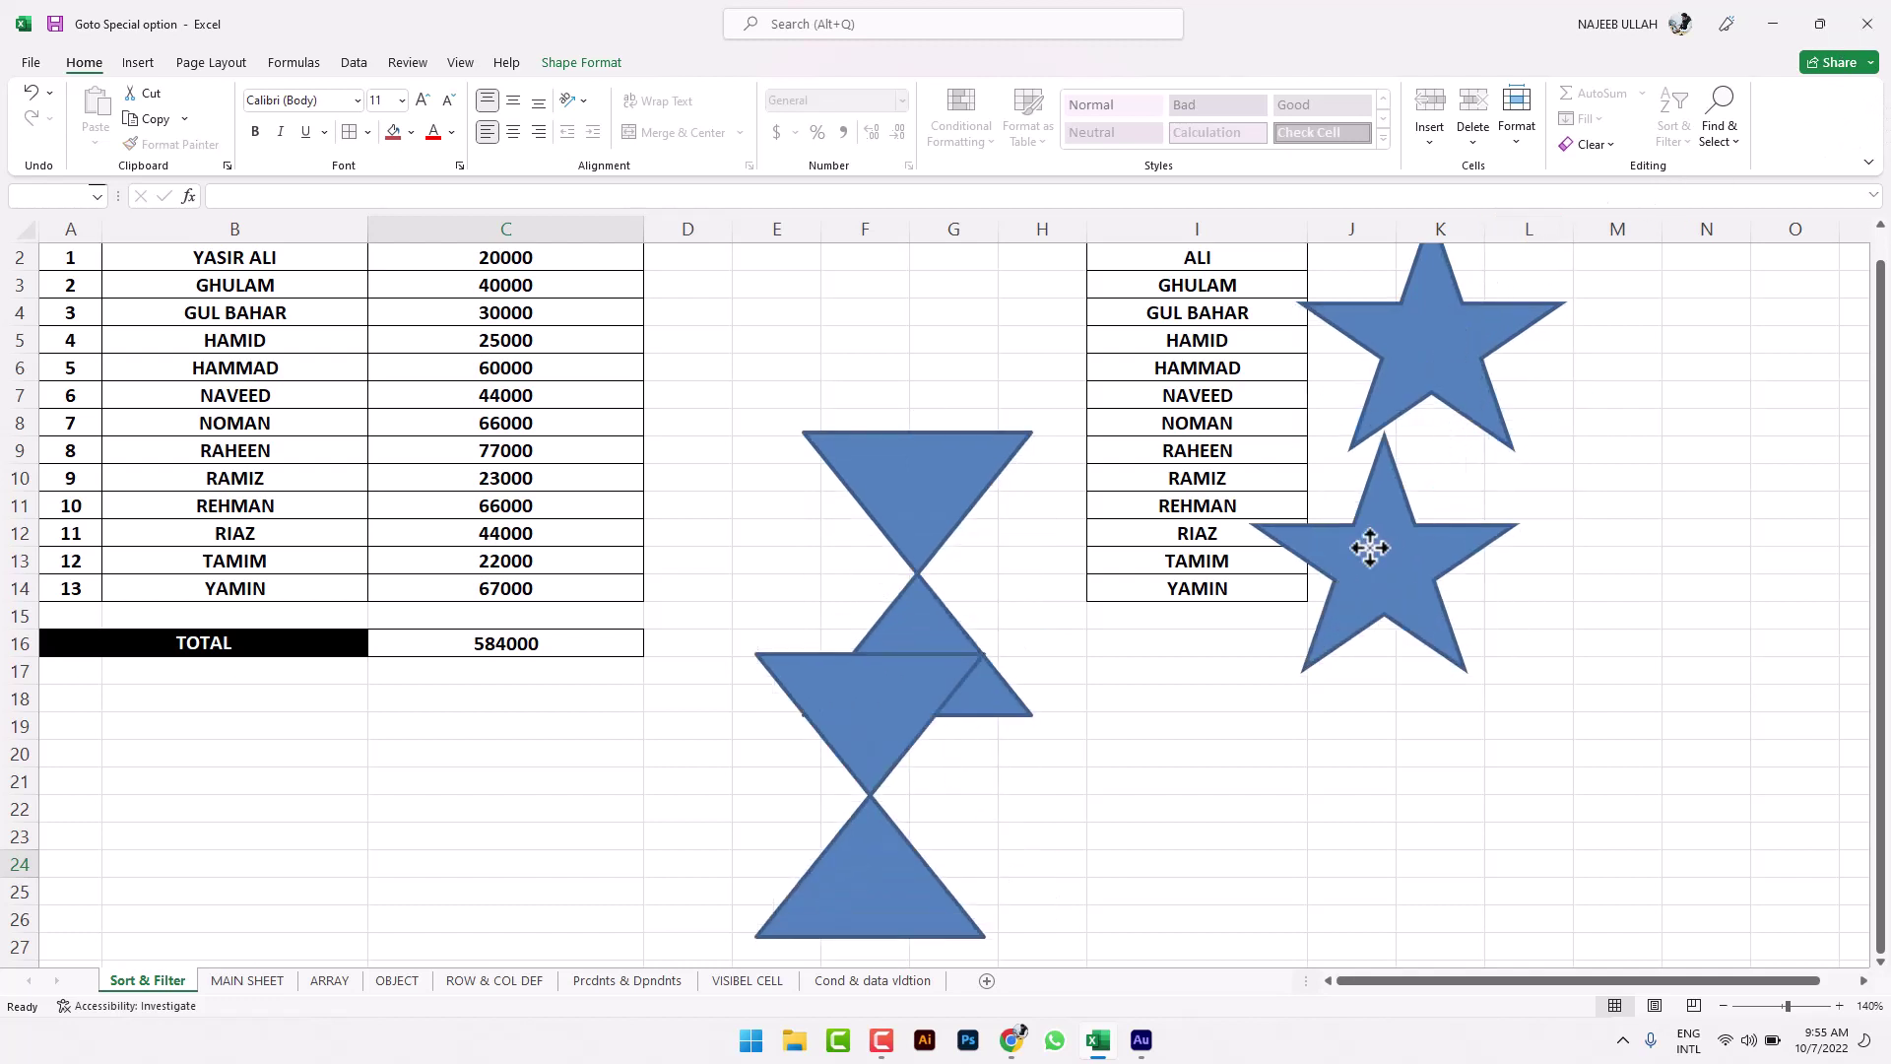
{"action": "left_click_drag", "start_coordinate": [1472, 318], "coordinate": [1393, 551]}
{"action": "key", "text": "ctrl+z"}
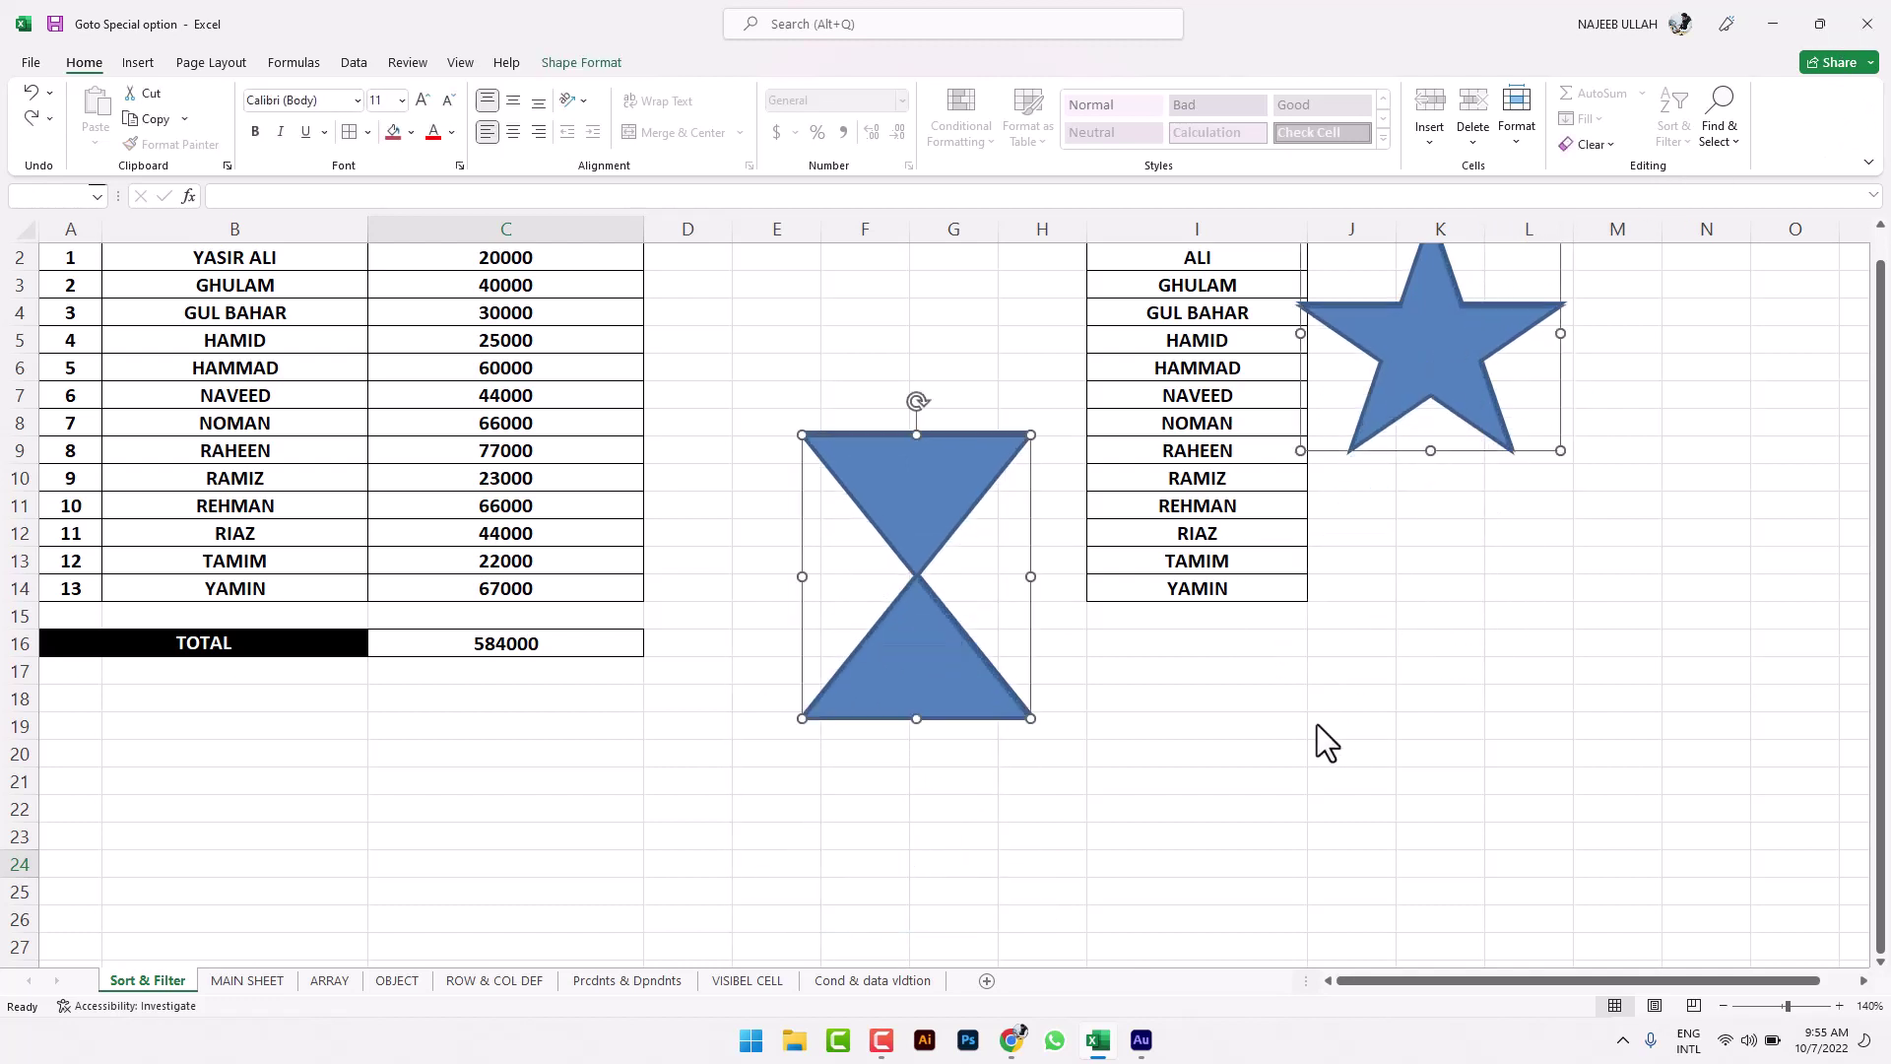
{"action": "key", "text": "ctrl+z"}
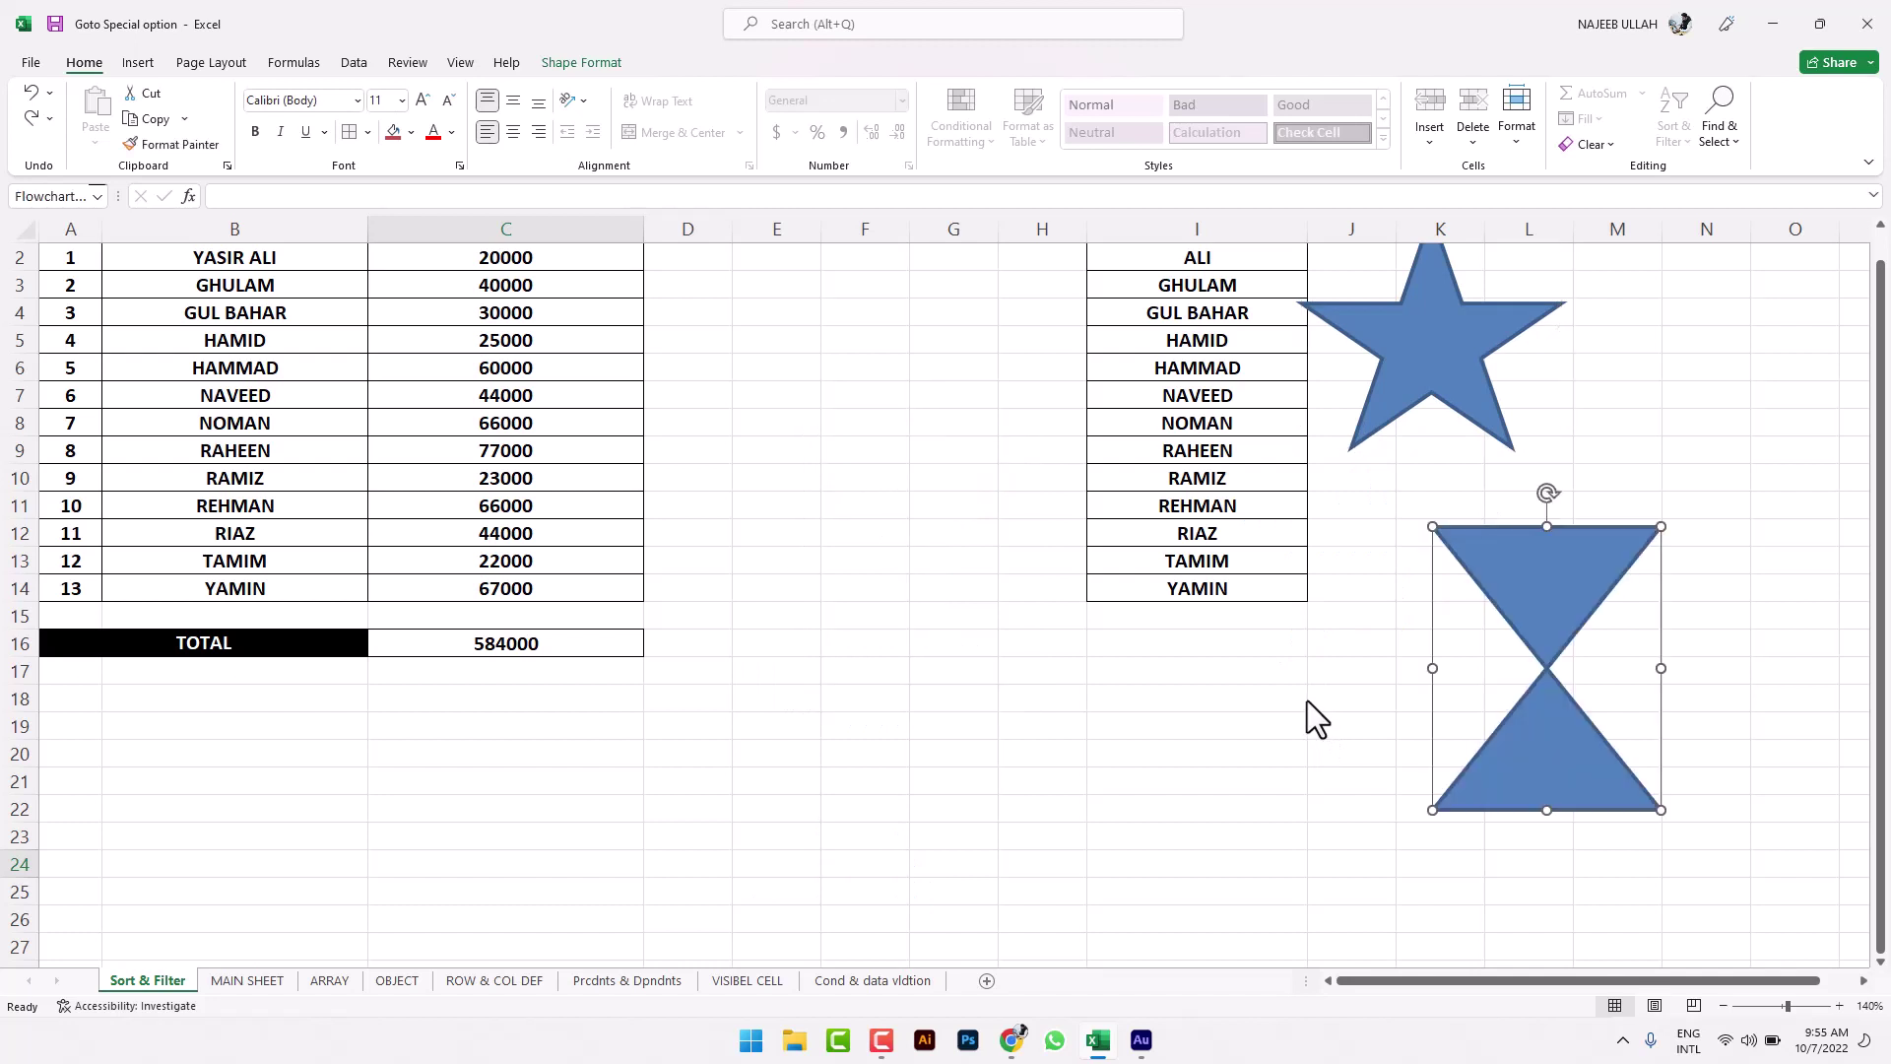
{"action": "key", "text": "Escape"}
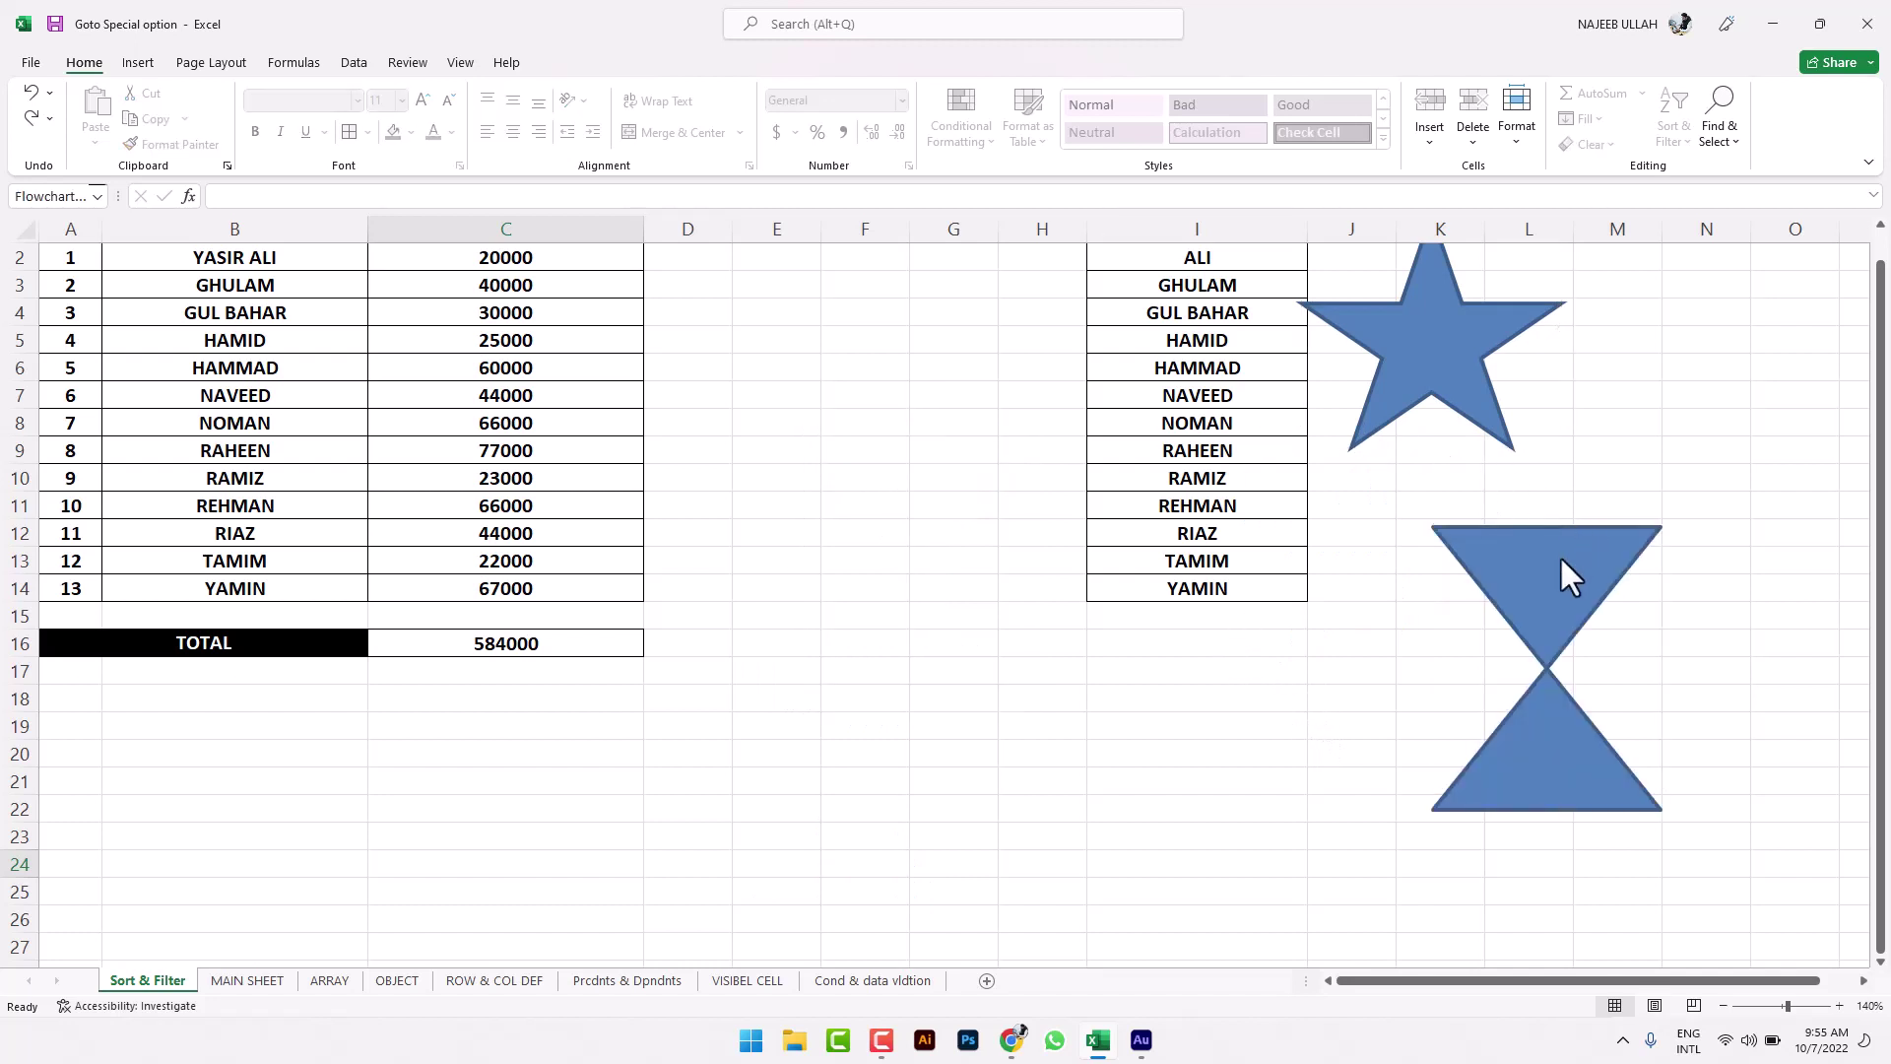
{"action": "left_click_drag", "start_coordinate": [1558, 554], "coordinate": [1514, 548]}
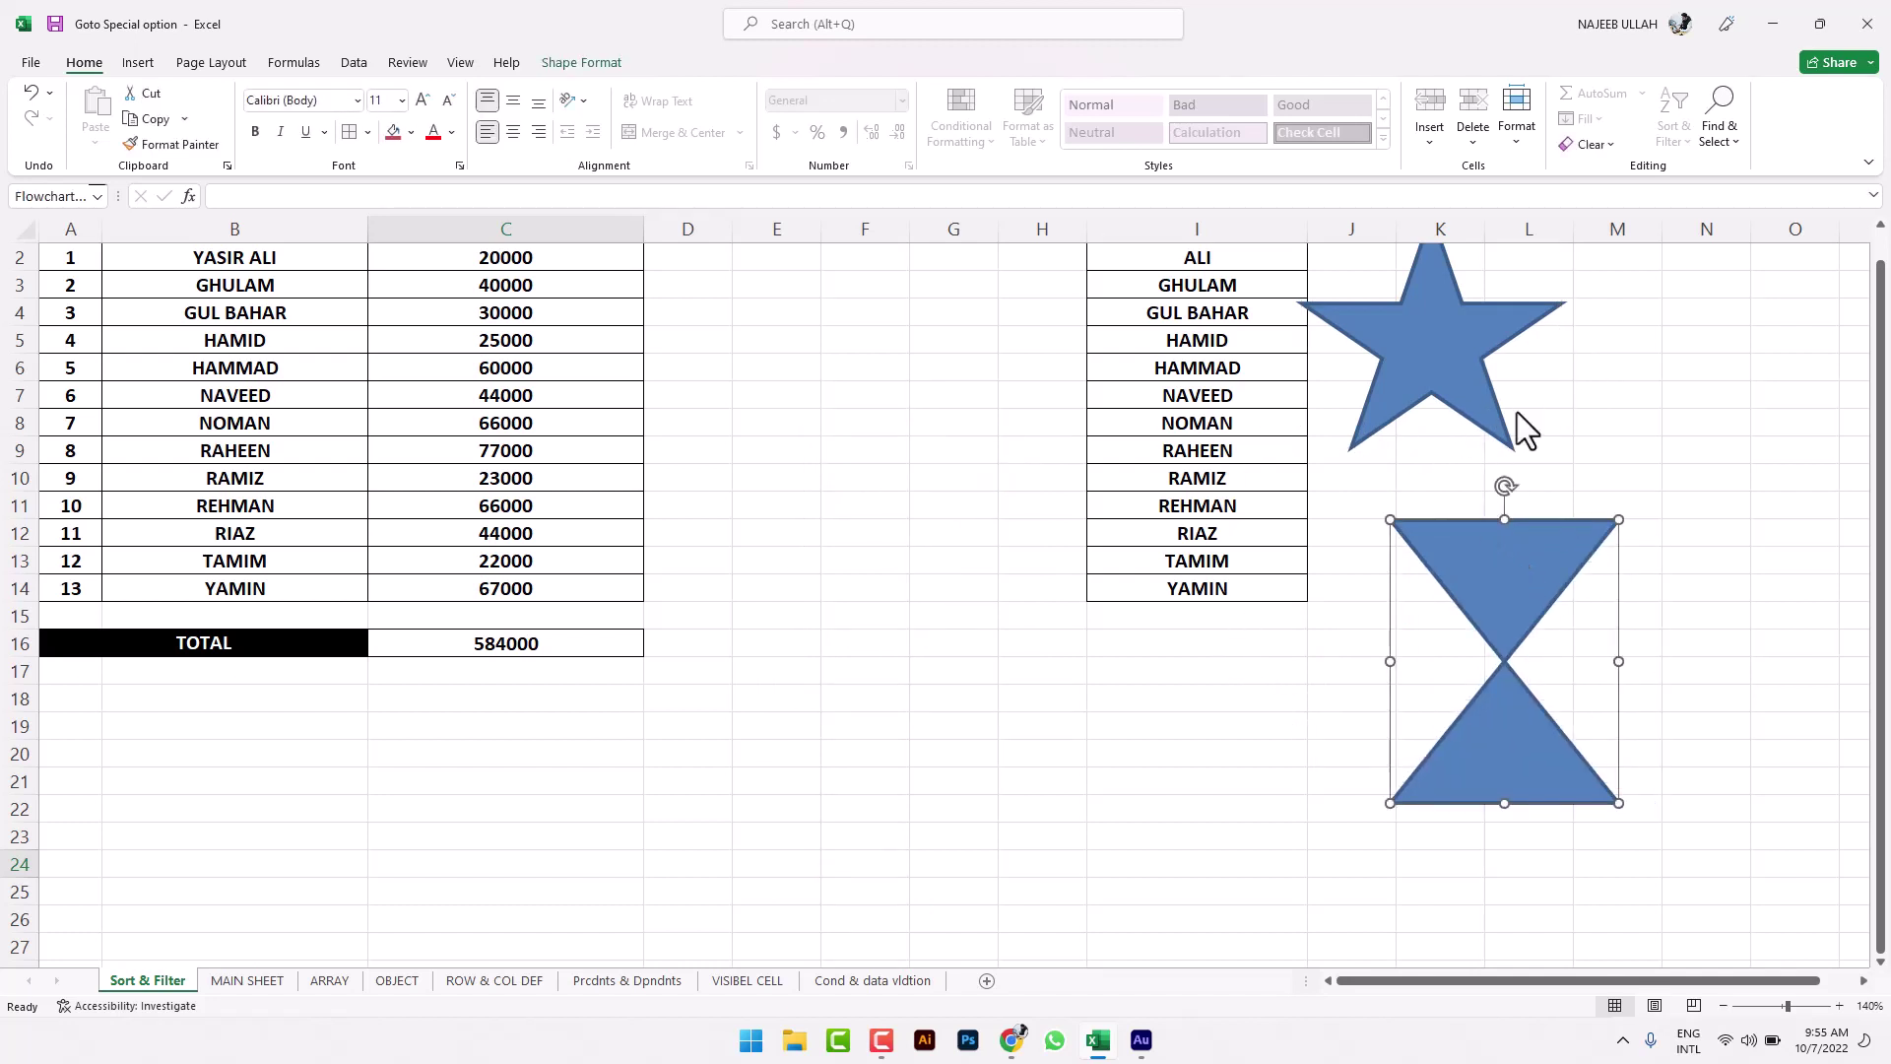
{"action": "key", "text": "Escape"}
{"action": "left_click", "coordinate": [1714, 138]}
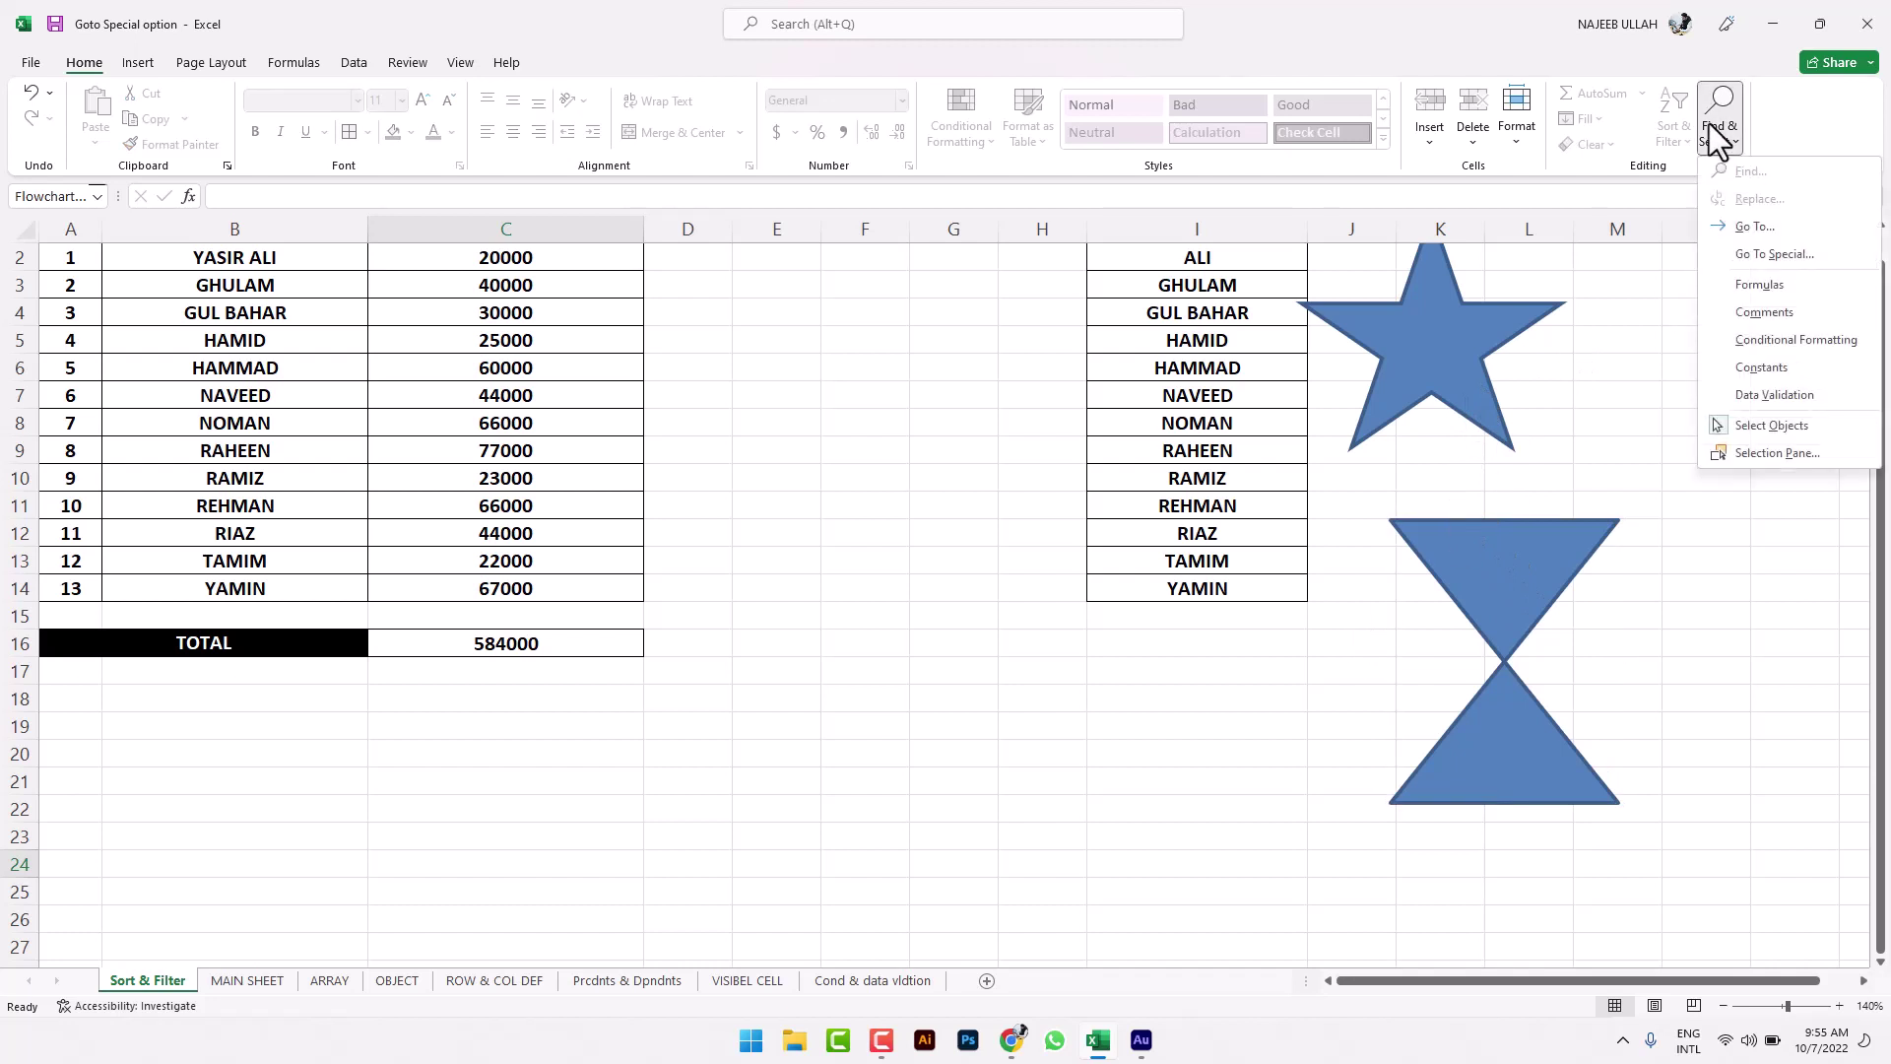
Step: Turn off object selection and delete both the hourglass and the star shapes
{"action": "left_click", "coordinate": [1812, 430]}
{"action": "scroll", "coordinate": [1785, 422], "scroll_direction": "up", "scroll_amount": 1}
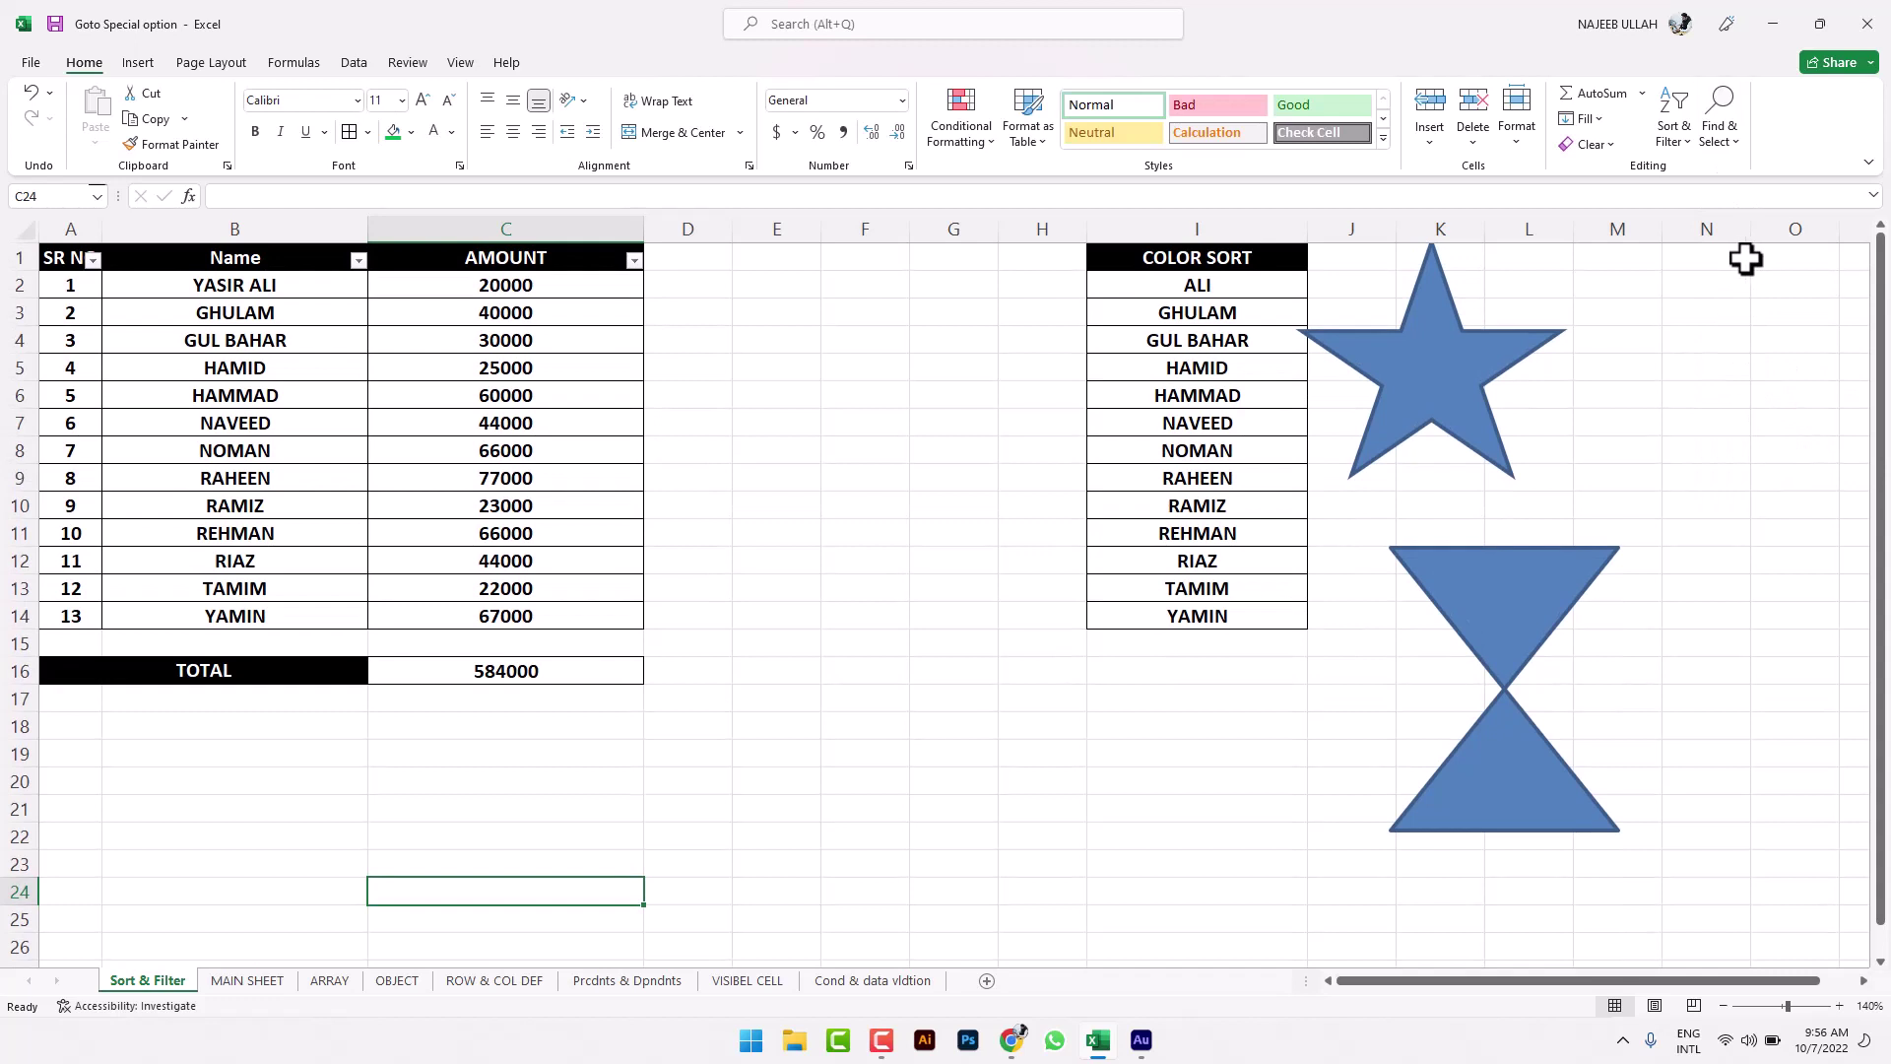
{"action": "left_click", "coordinate": [1441, 642]}
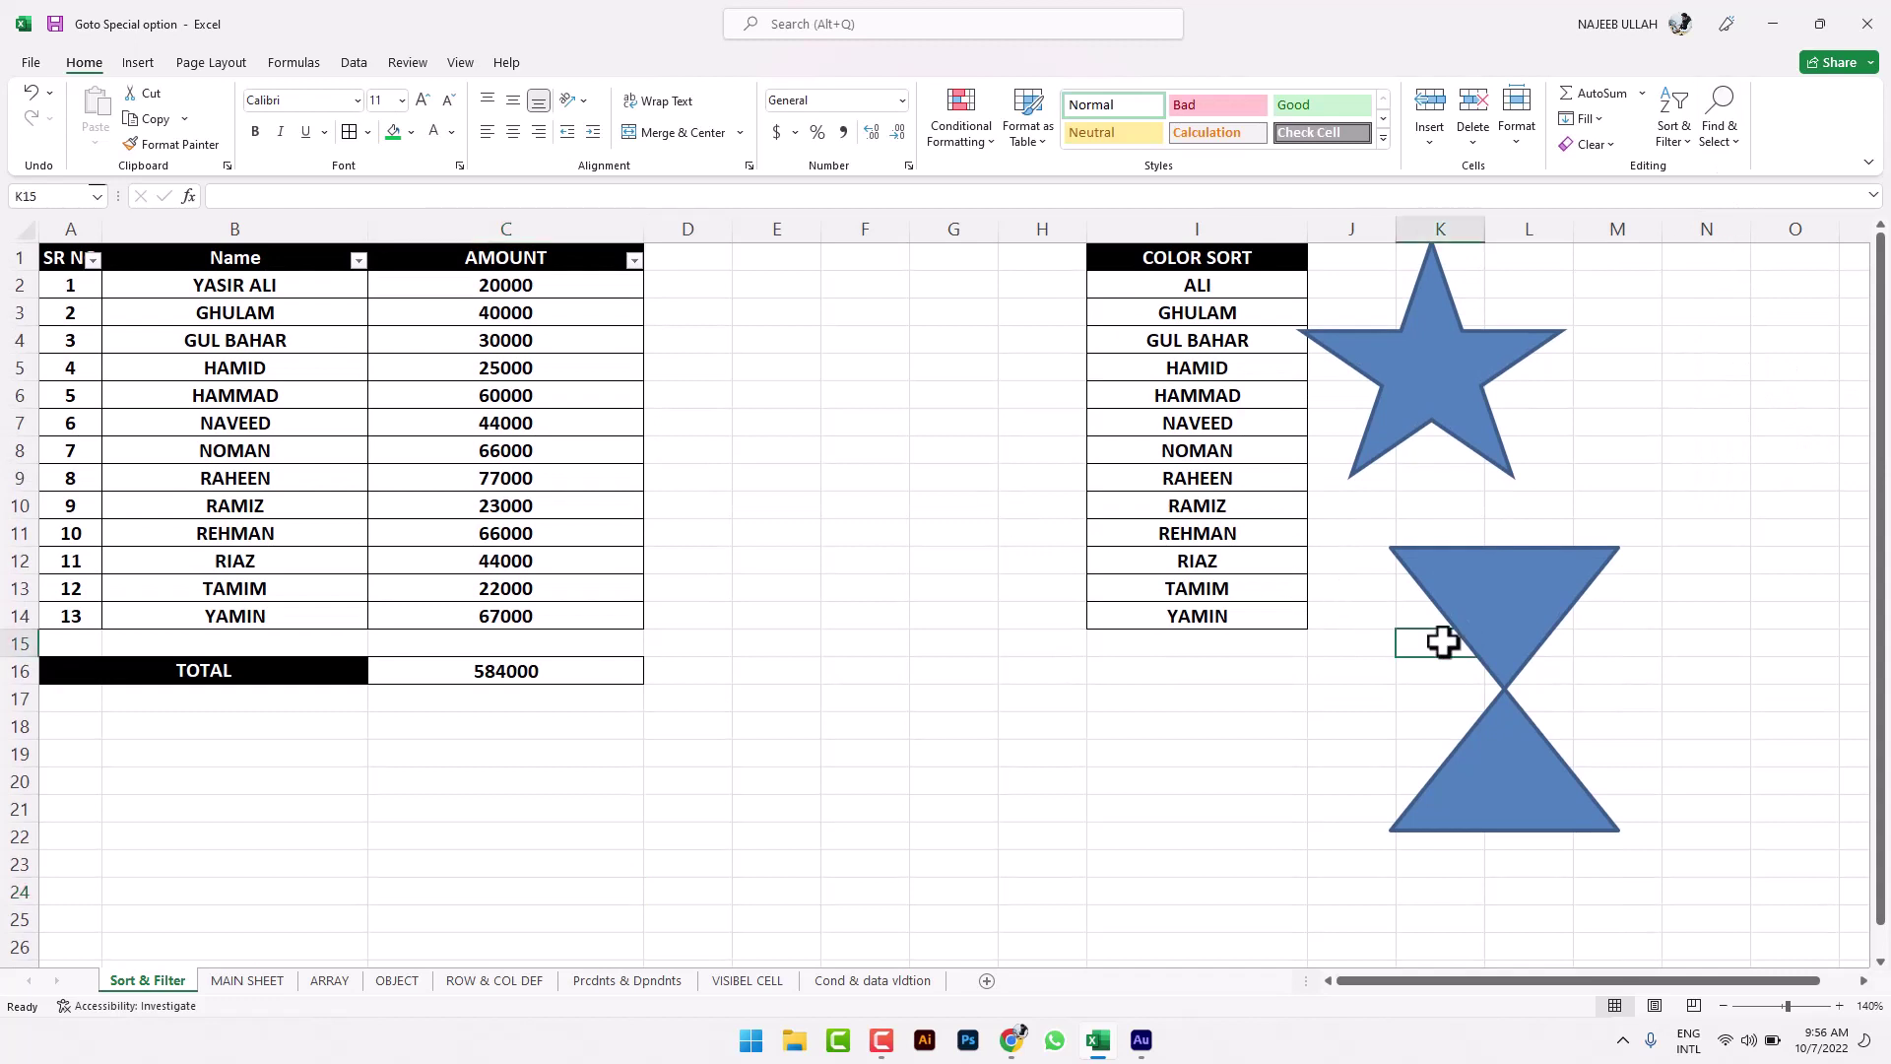
{"action": "left_click", "coordinate": [1509, 599]}
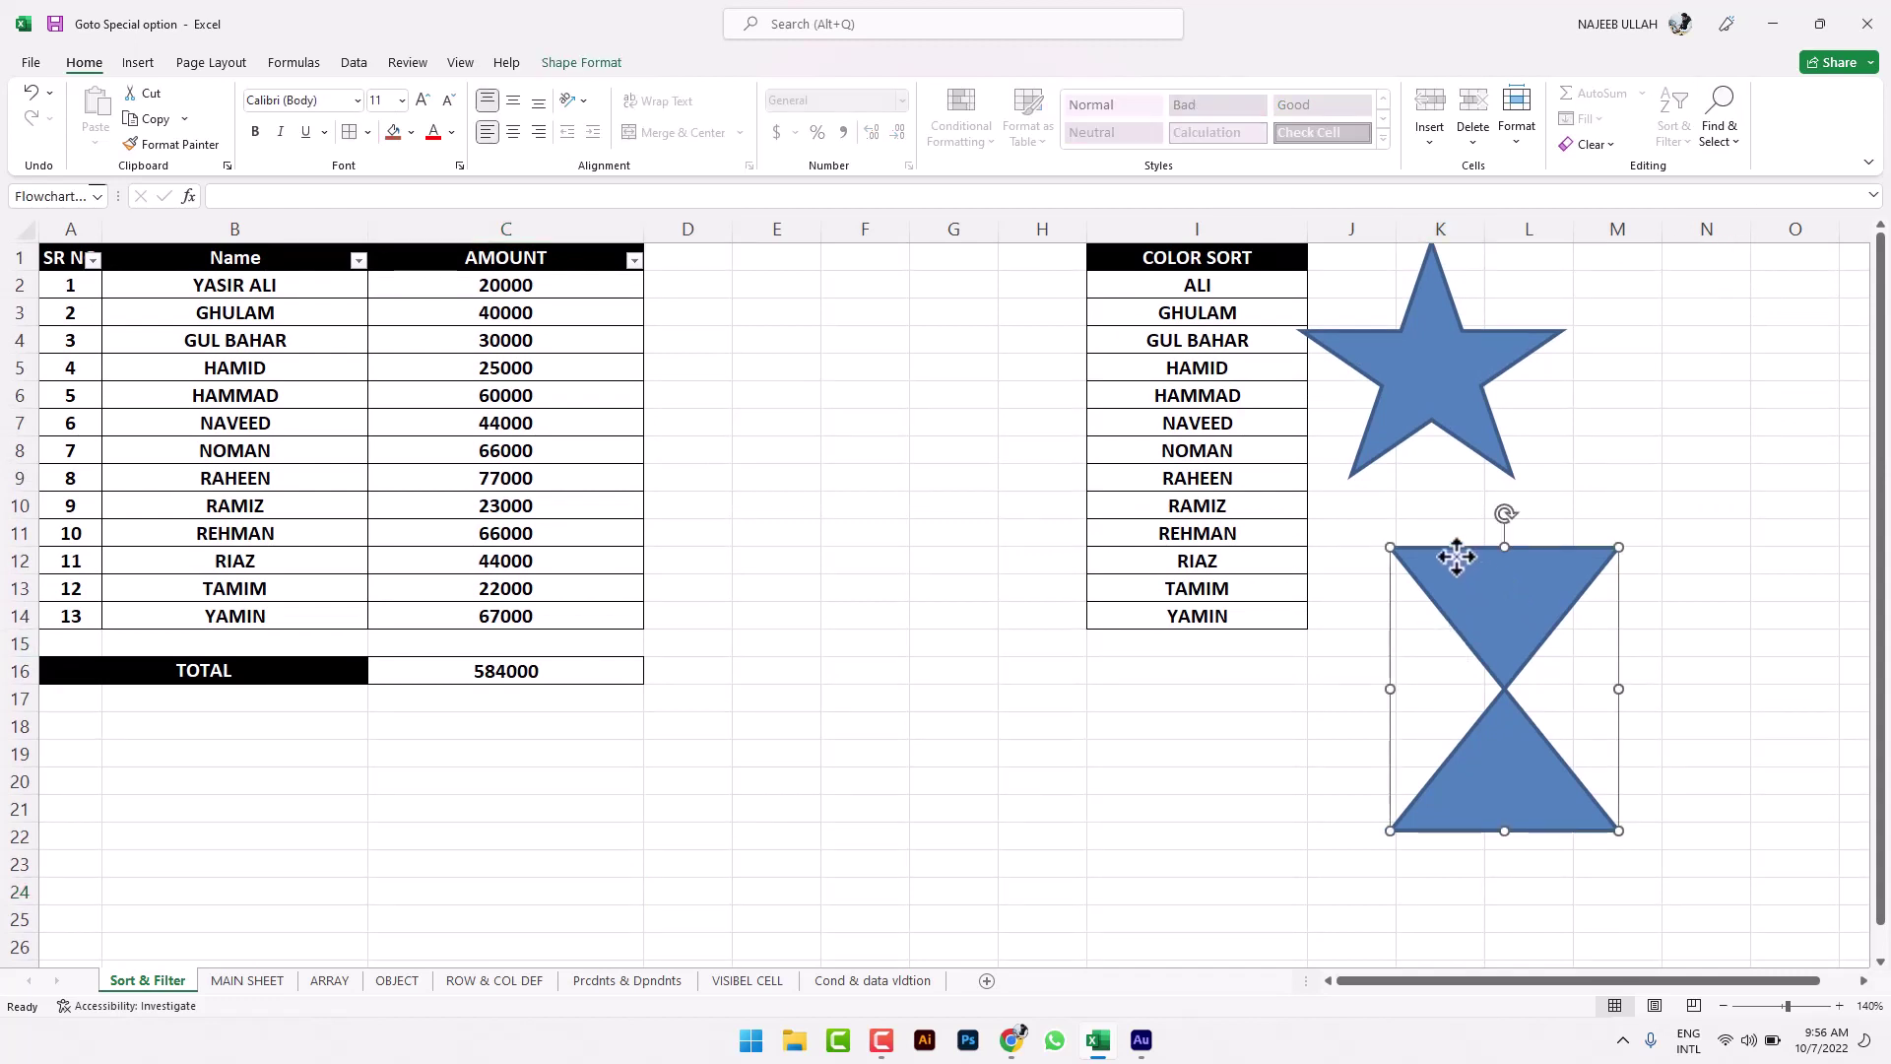
{"action": "key", "text": "Delete"}
{"action": "left_click", "coordinate": [1435, 423]}
{"action": "key", "text": "Delete"}
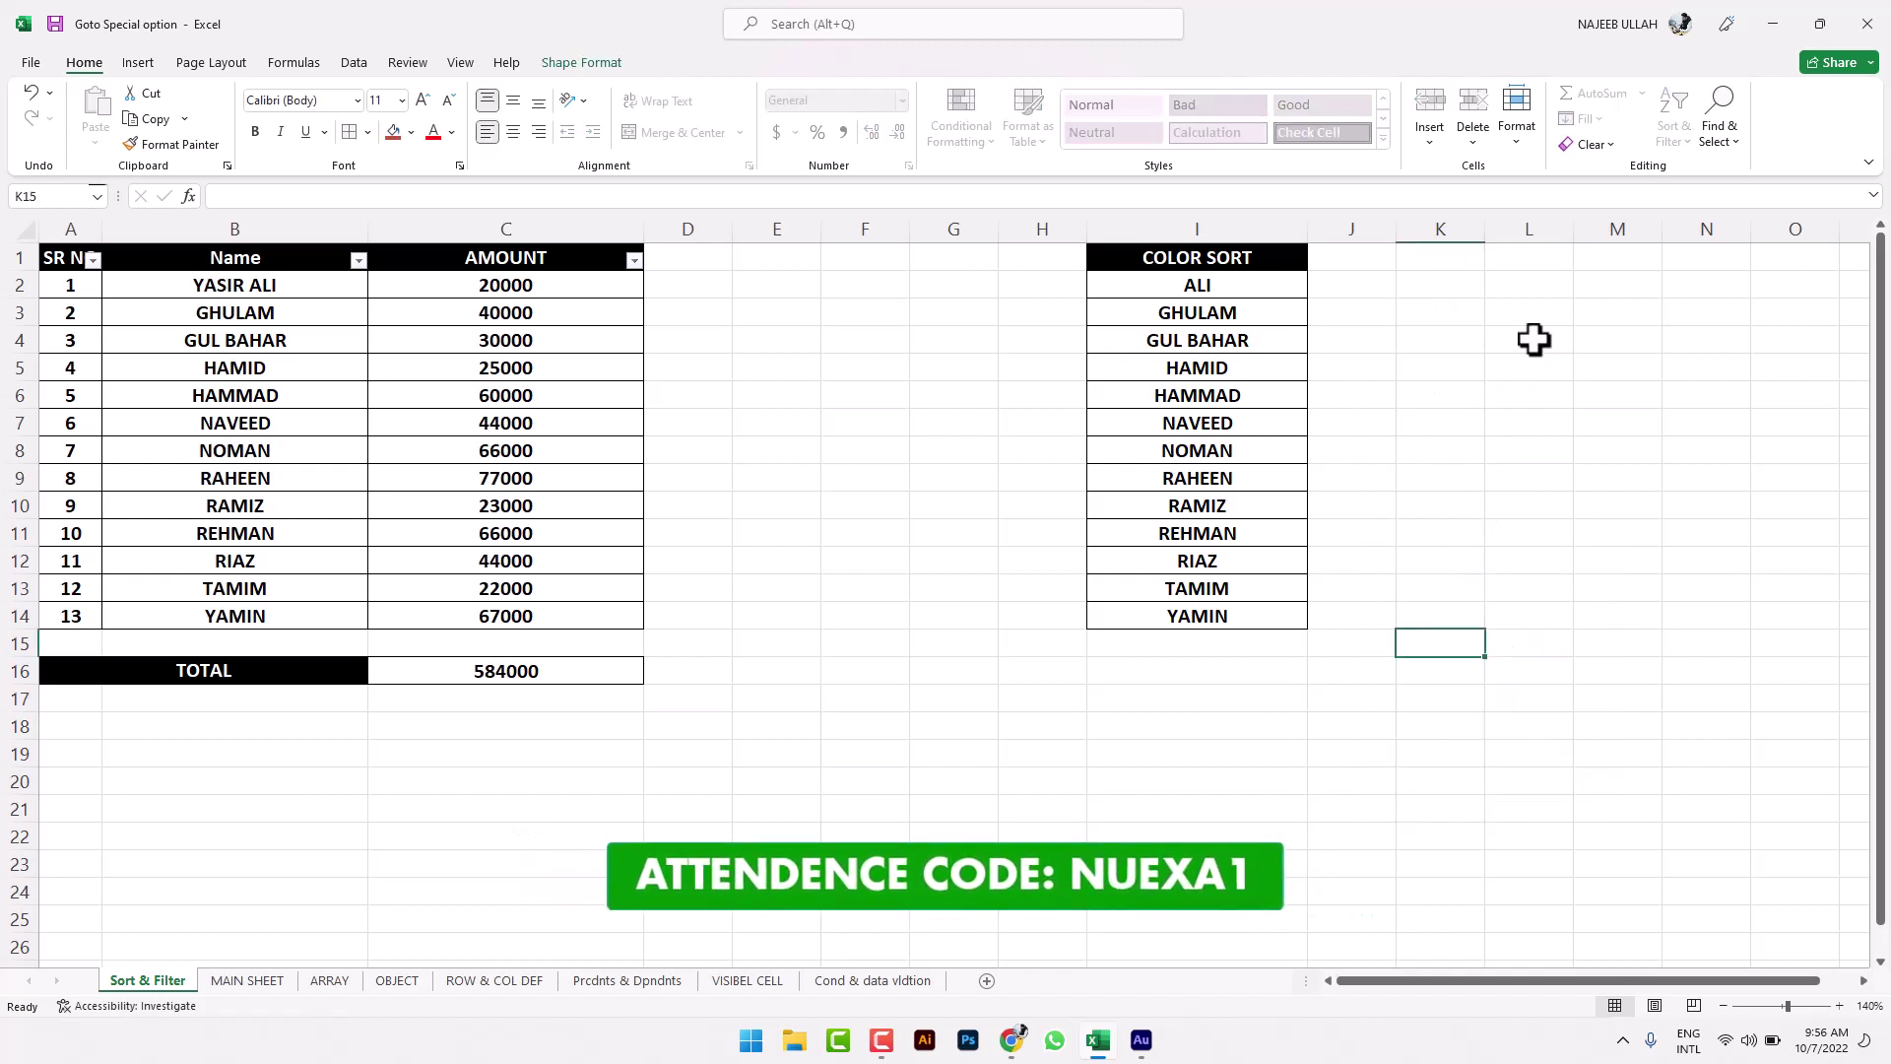
Step: Restore the two deleted shapes with Ctrl+Z
{"action": "left_click", "coordinate": [1728, 118]}
{"action": "left_click", "coordinate": [1643, 292]}
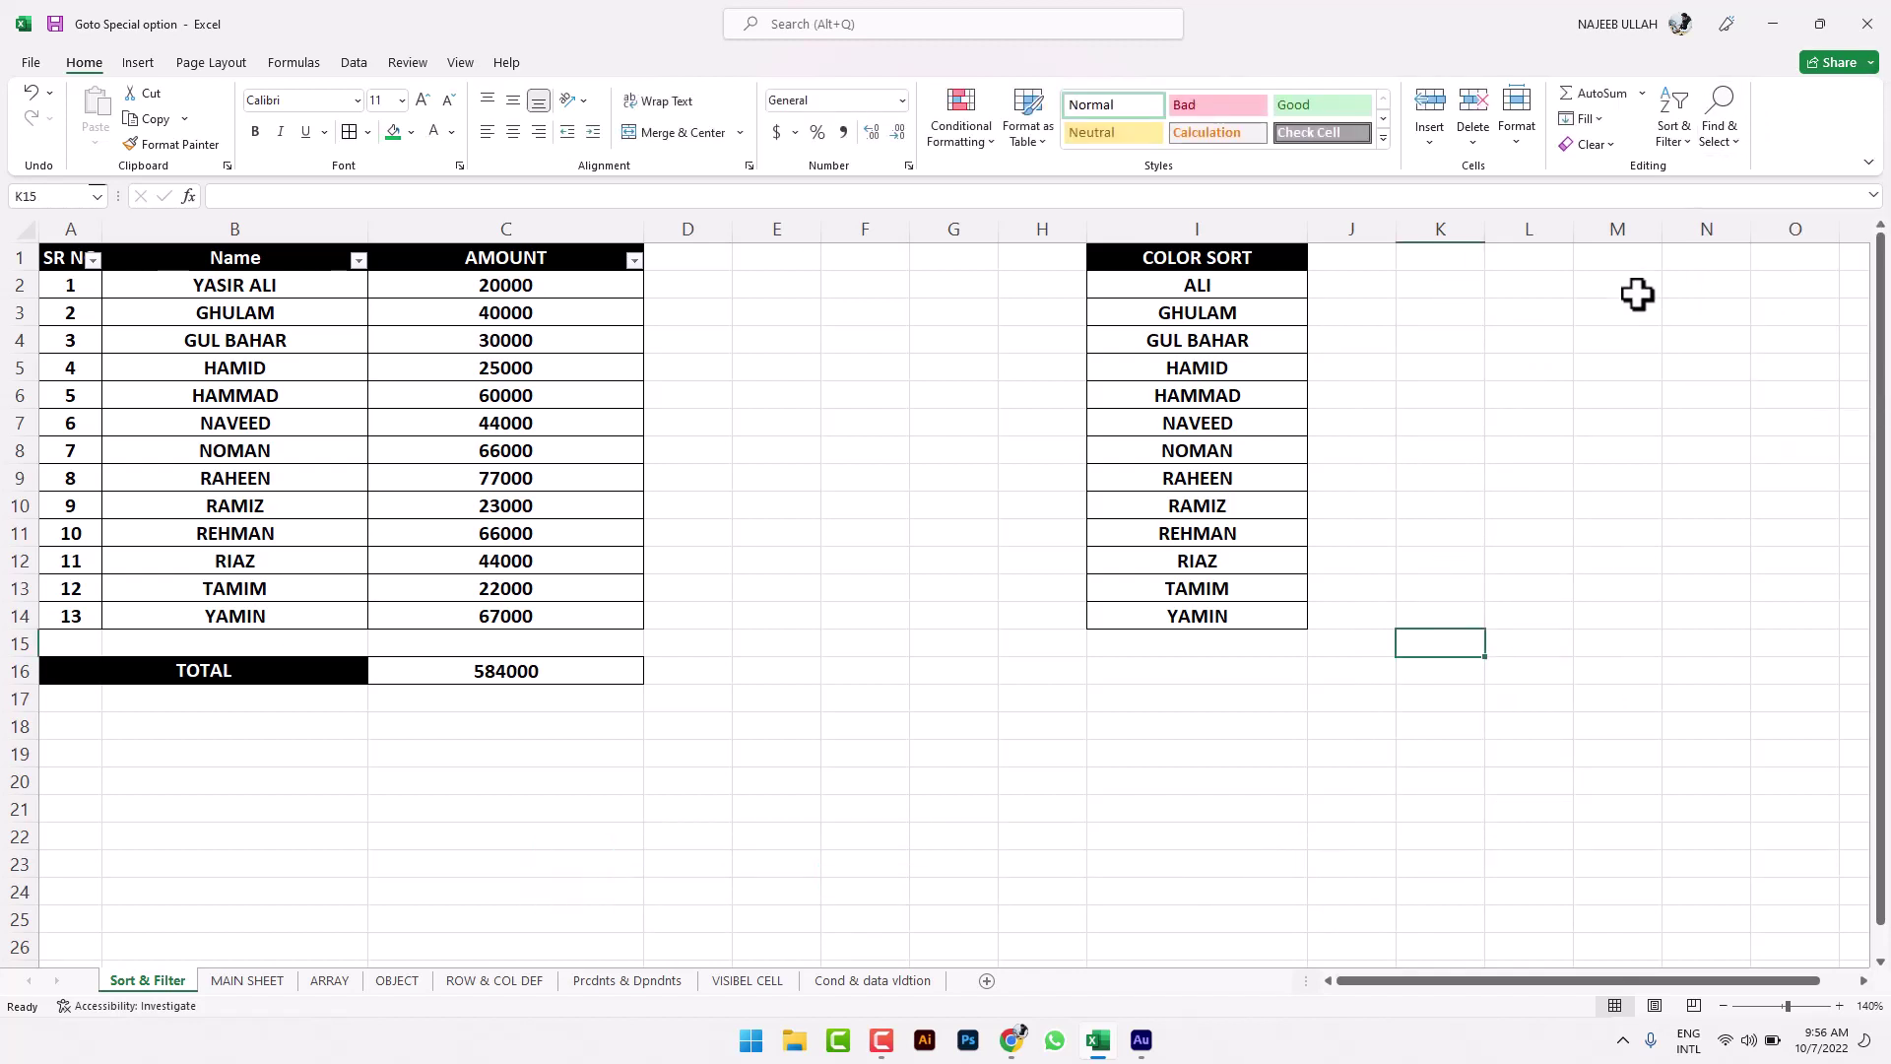
{"action": "key", "text": "ctrl+z"}
{"action": "key", "text": "ctrl+z"}
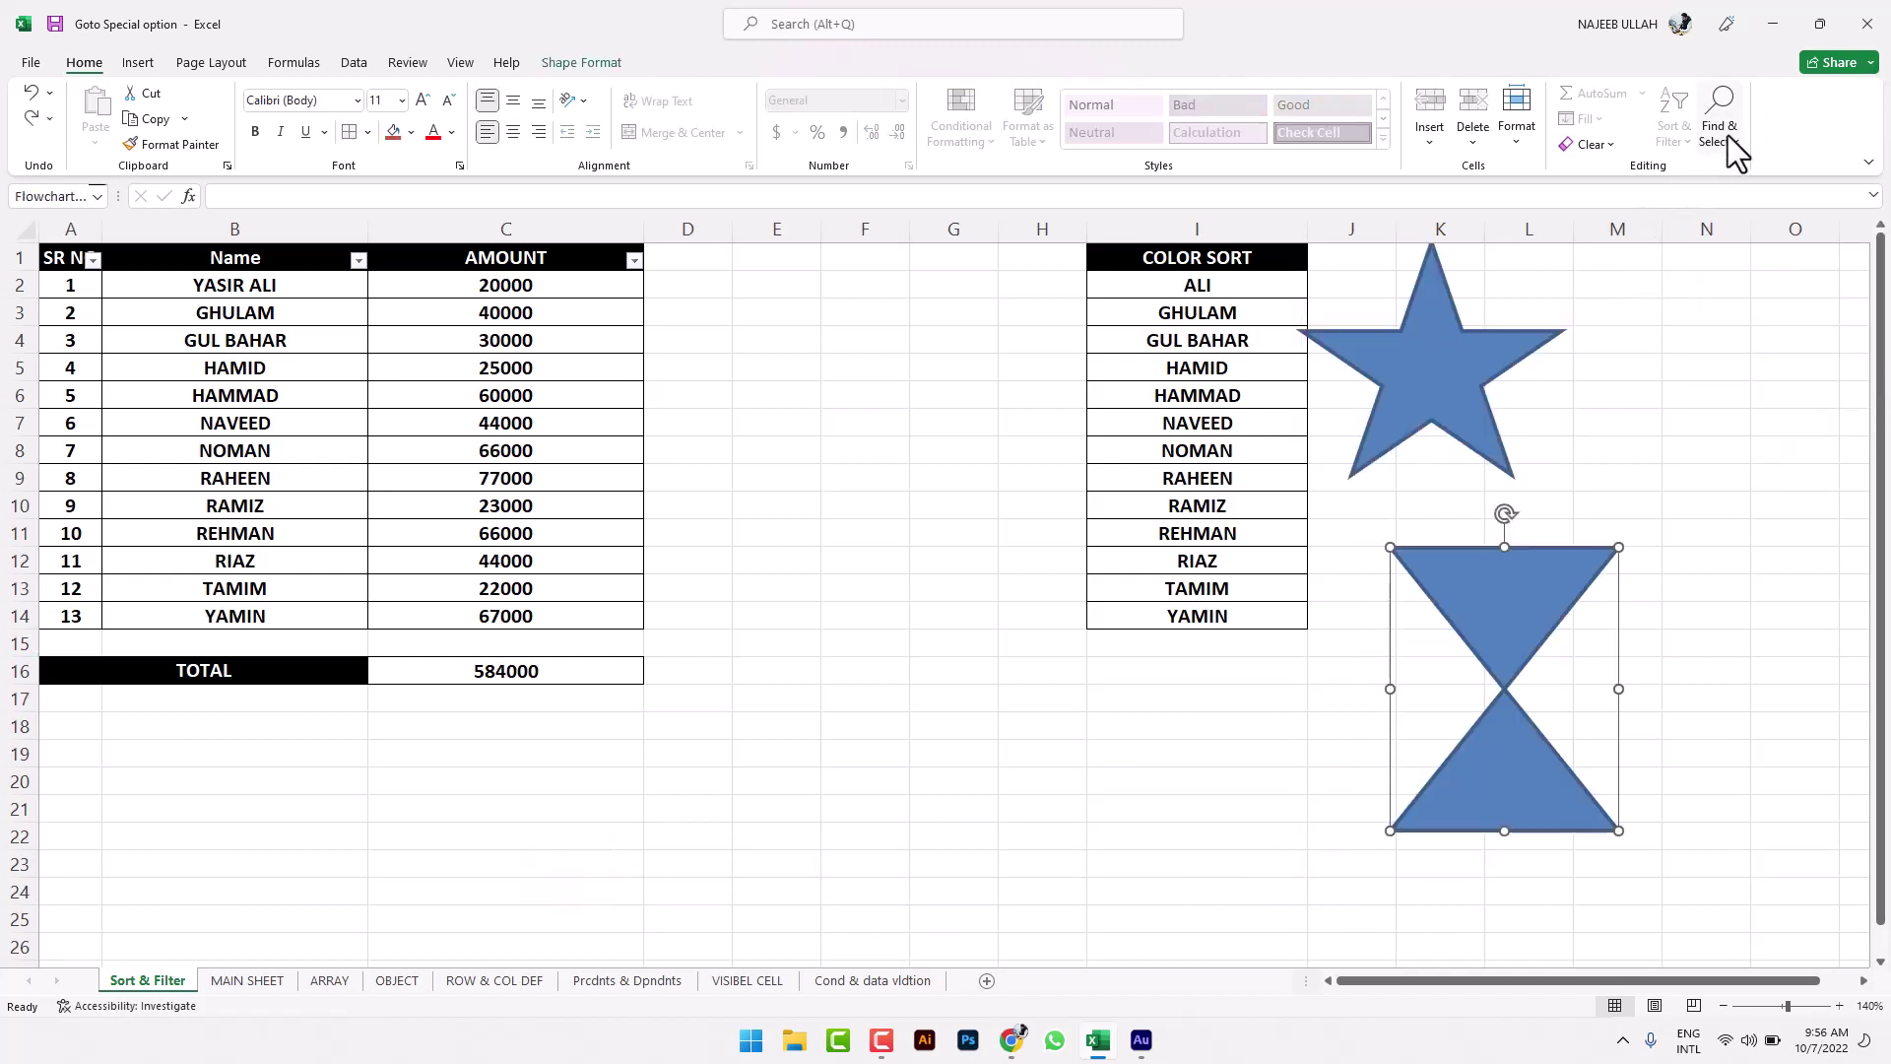
{"action": "left_click", "coordinate": [1727, 135]}
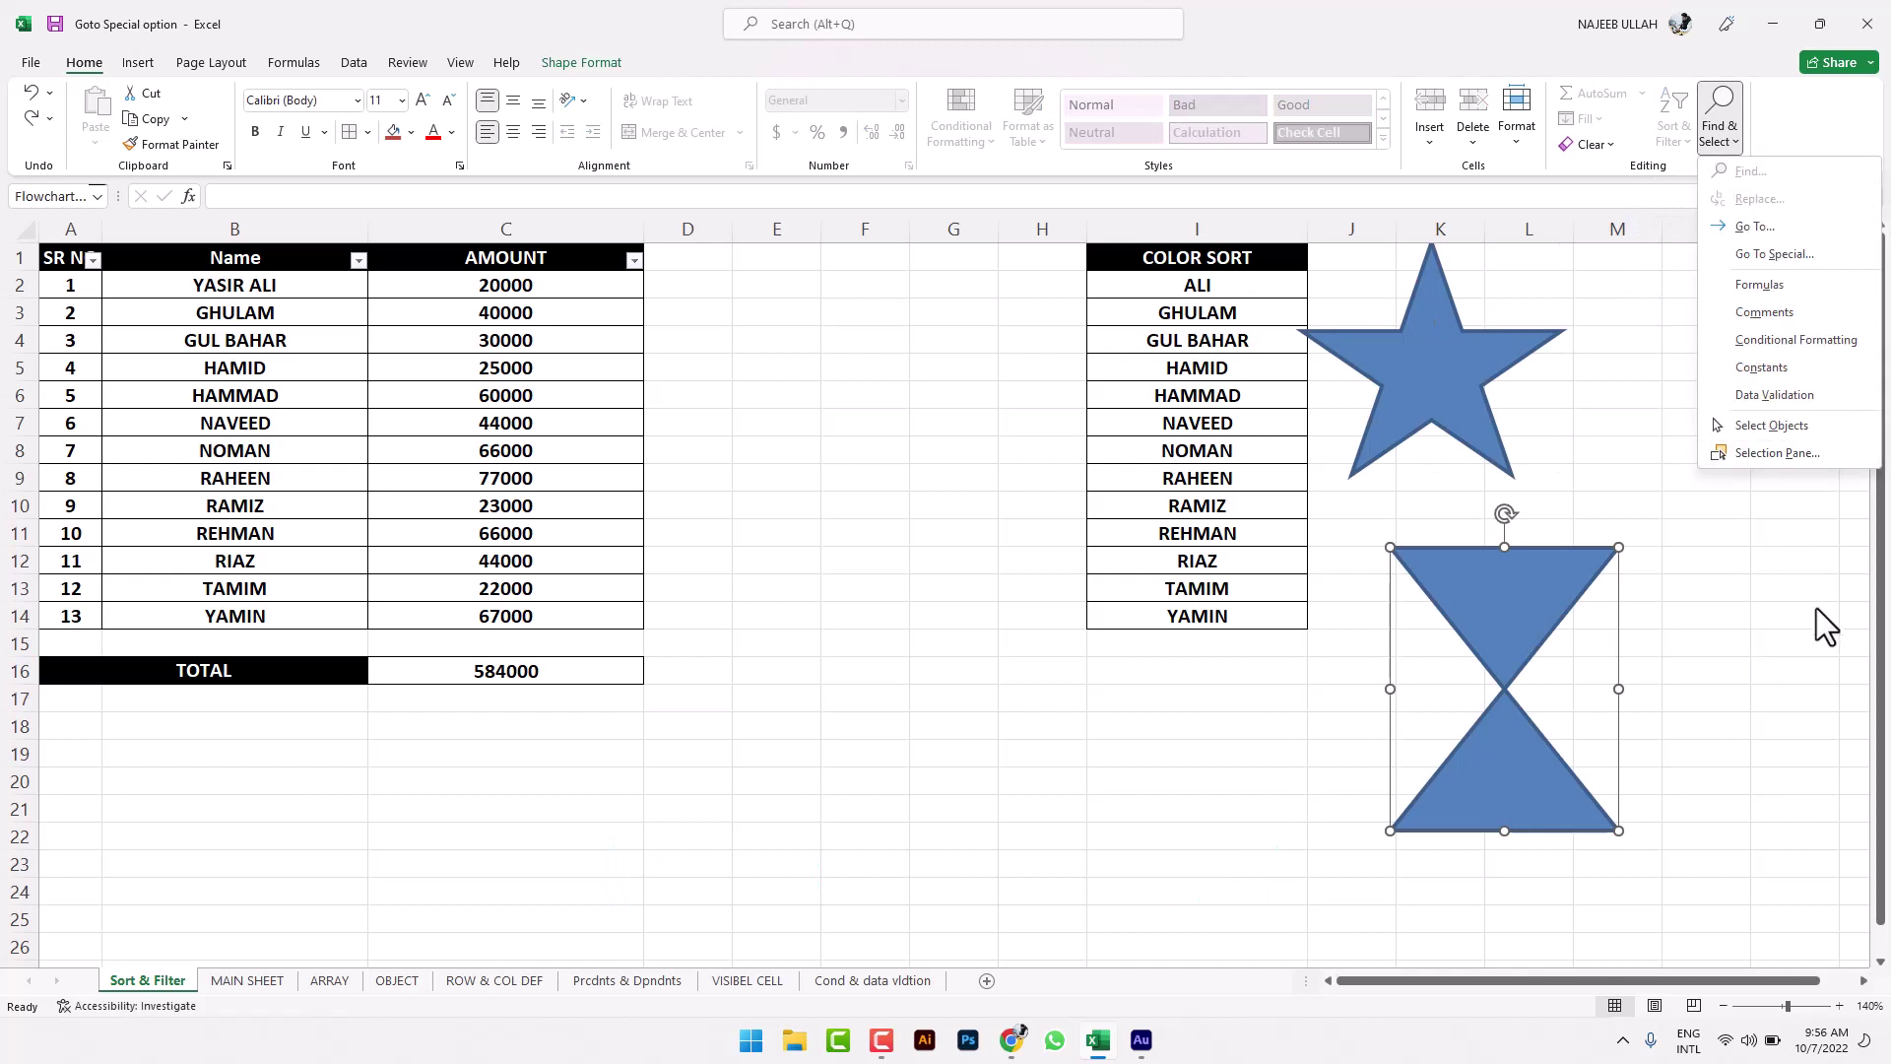
Step: Hide the hourglass and the star individually in the Selection Pane
{"action": "left_click", "coordinate": [1773, 452]}
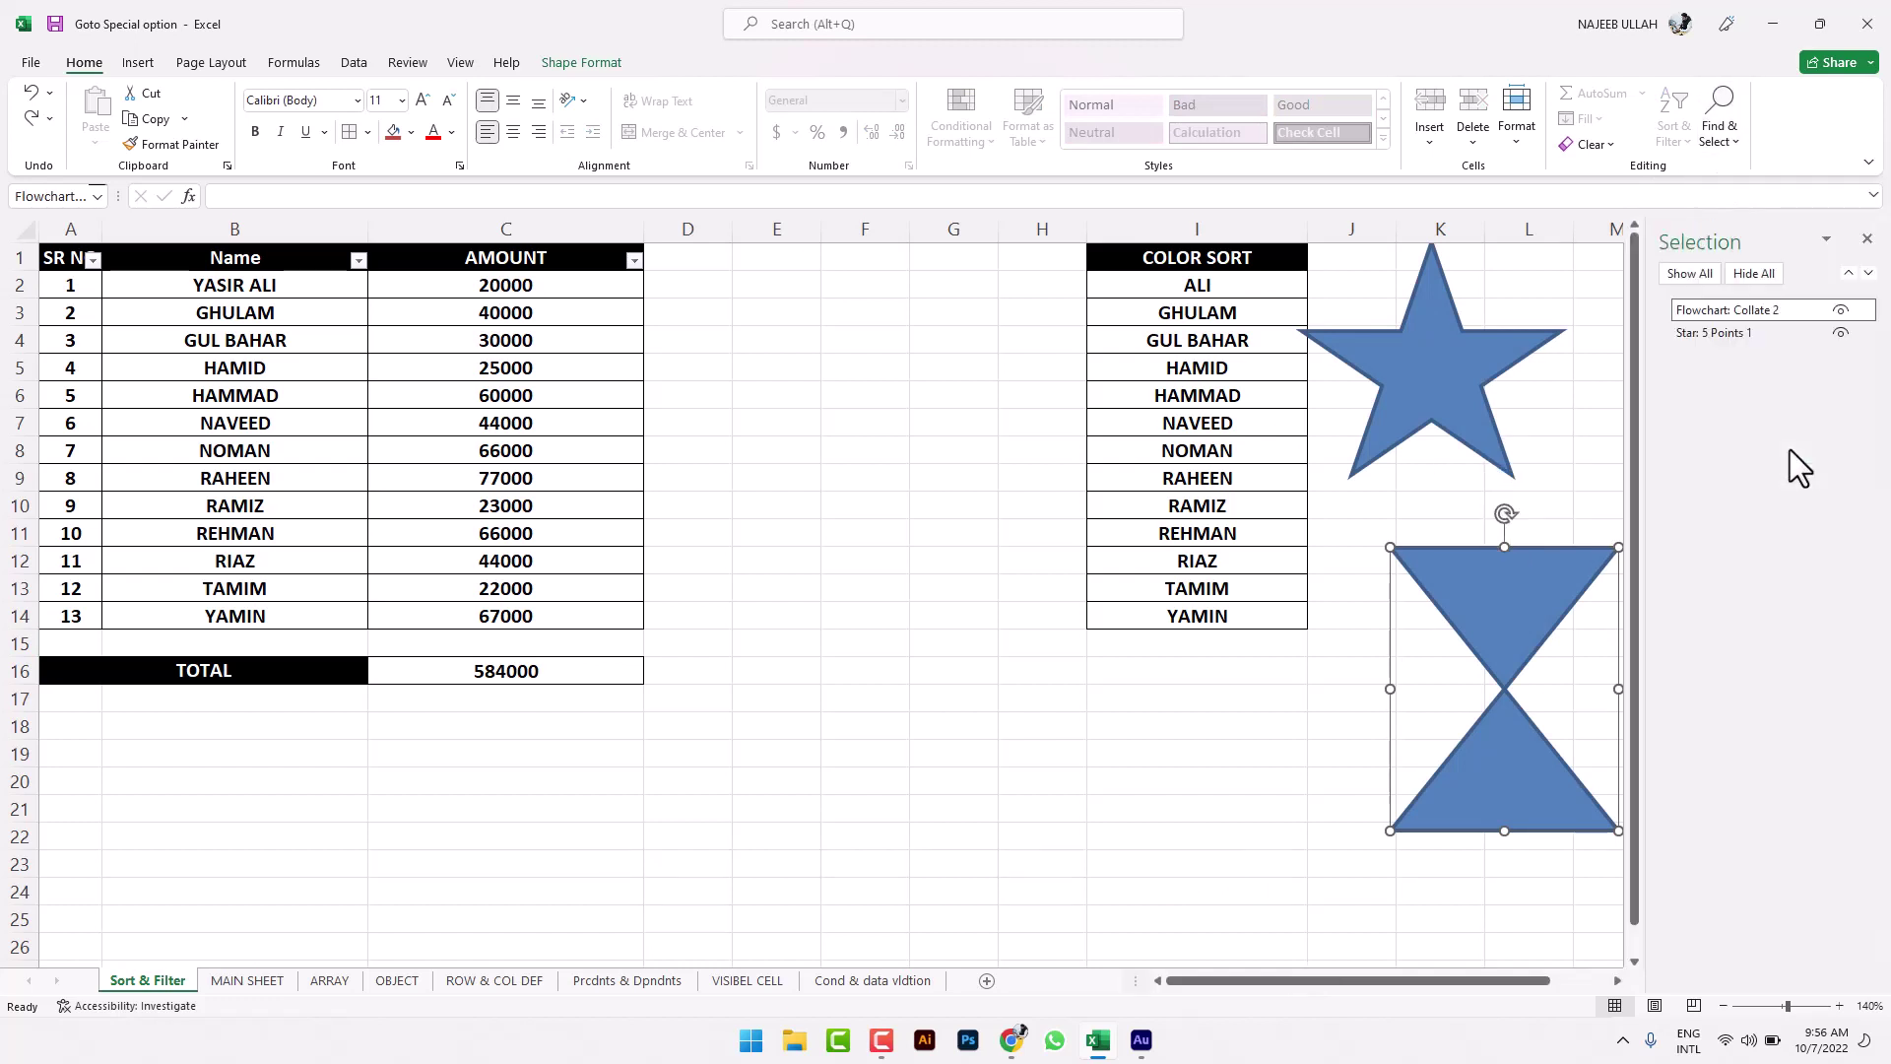
{"action": "left_click", "coordinate": [1841, 311]}
{"action": "left_click", "coordinate": [1832, 329]}
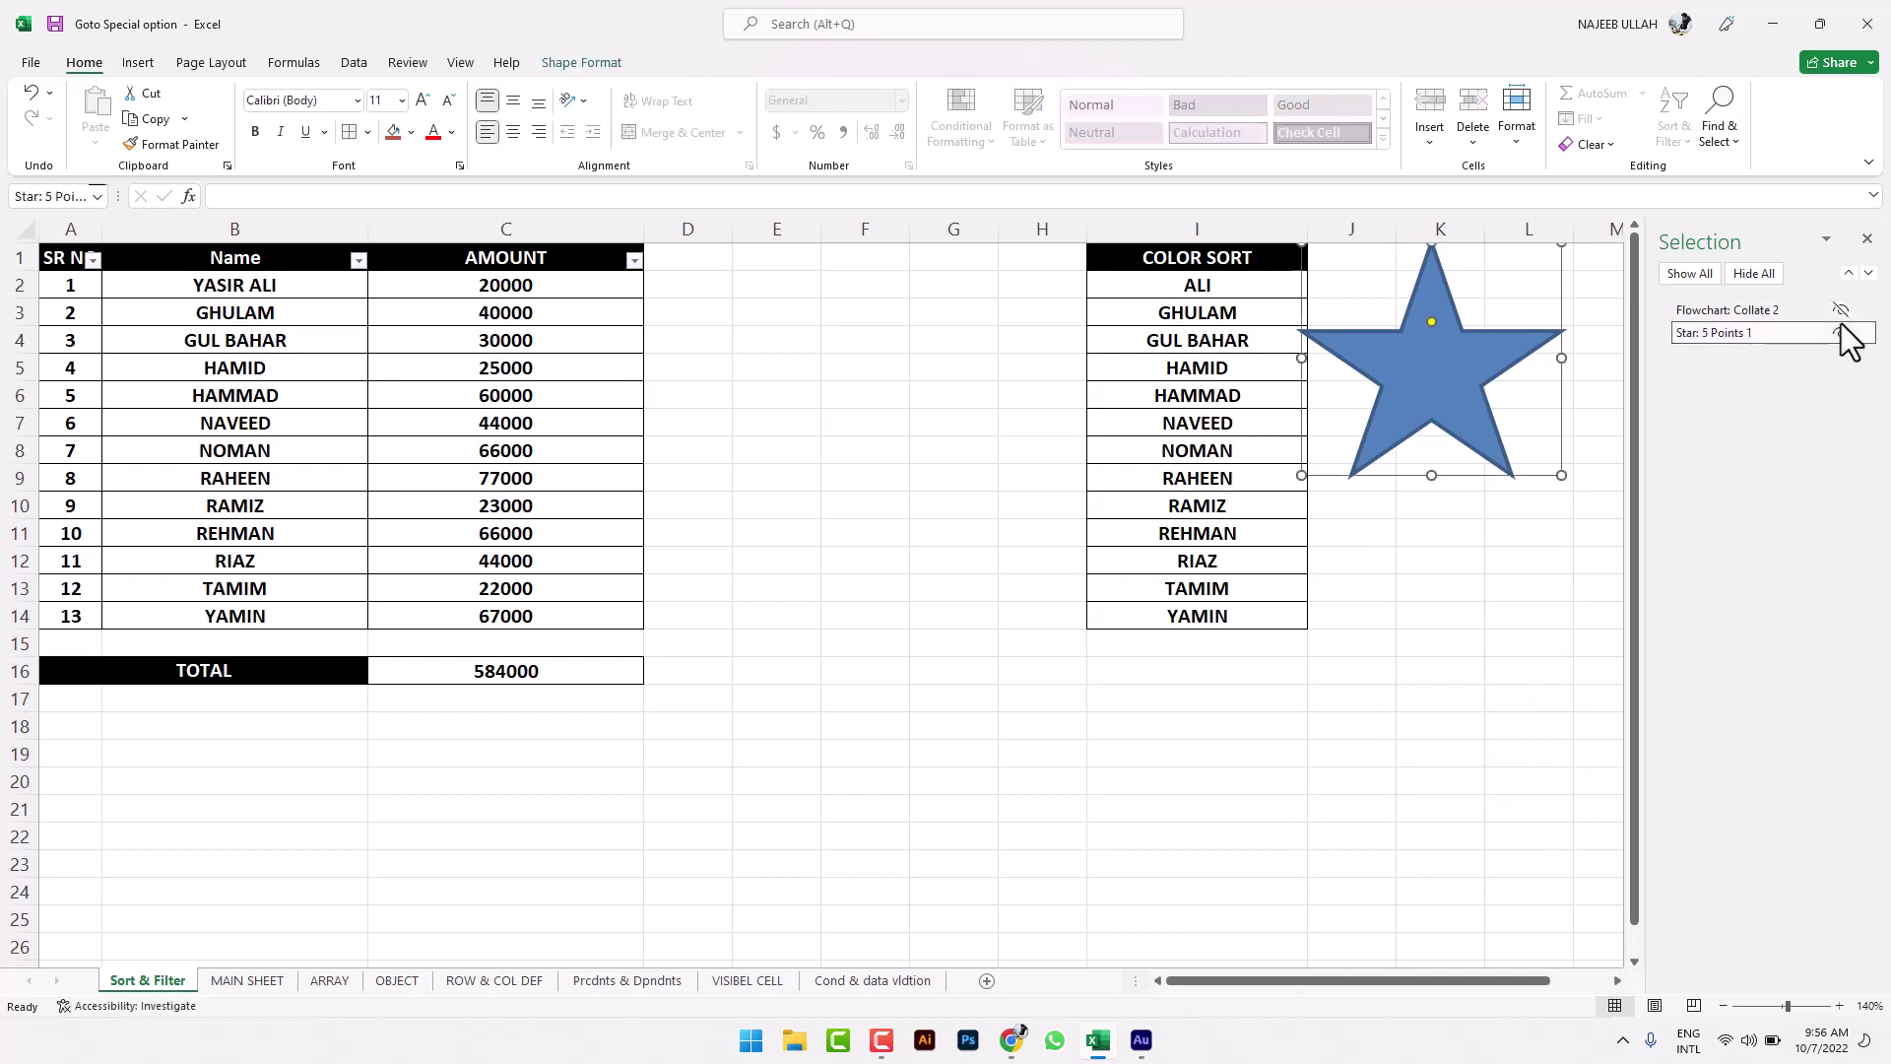
{"action": "left_click", "coordinate": [1841, 333]}
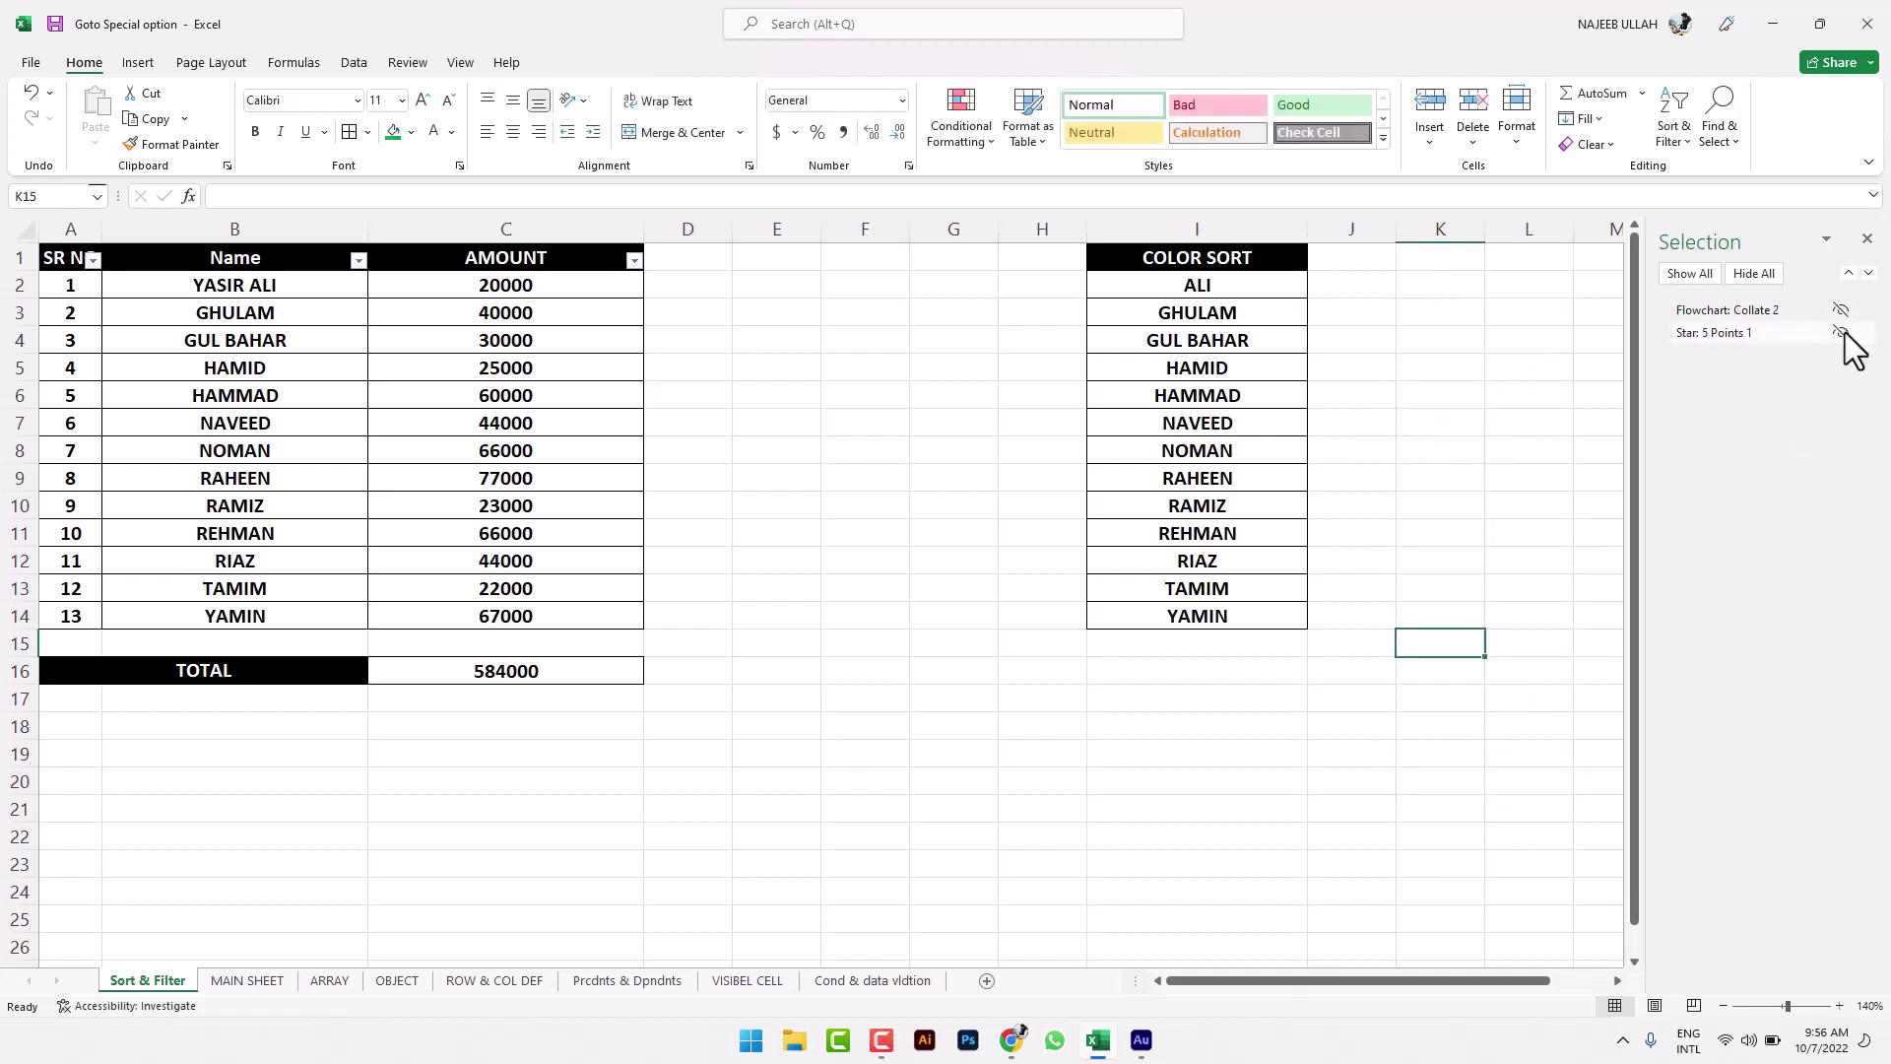
{"action": "left_click", "coordinate": [1868, 239]}
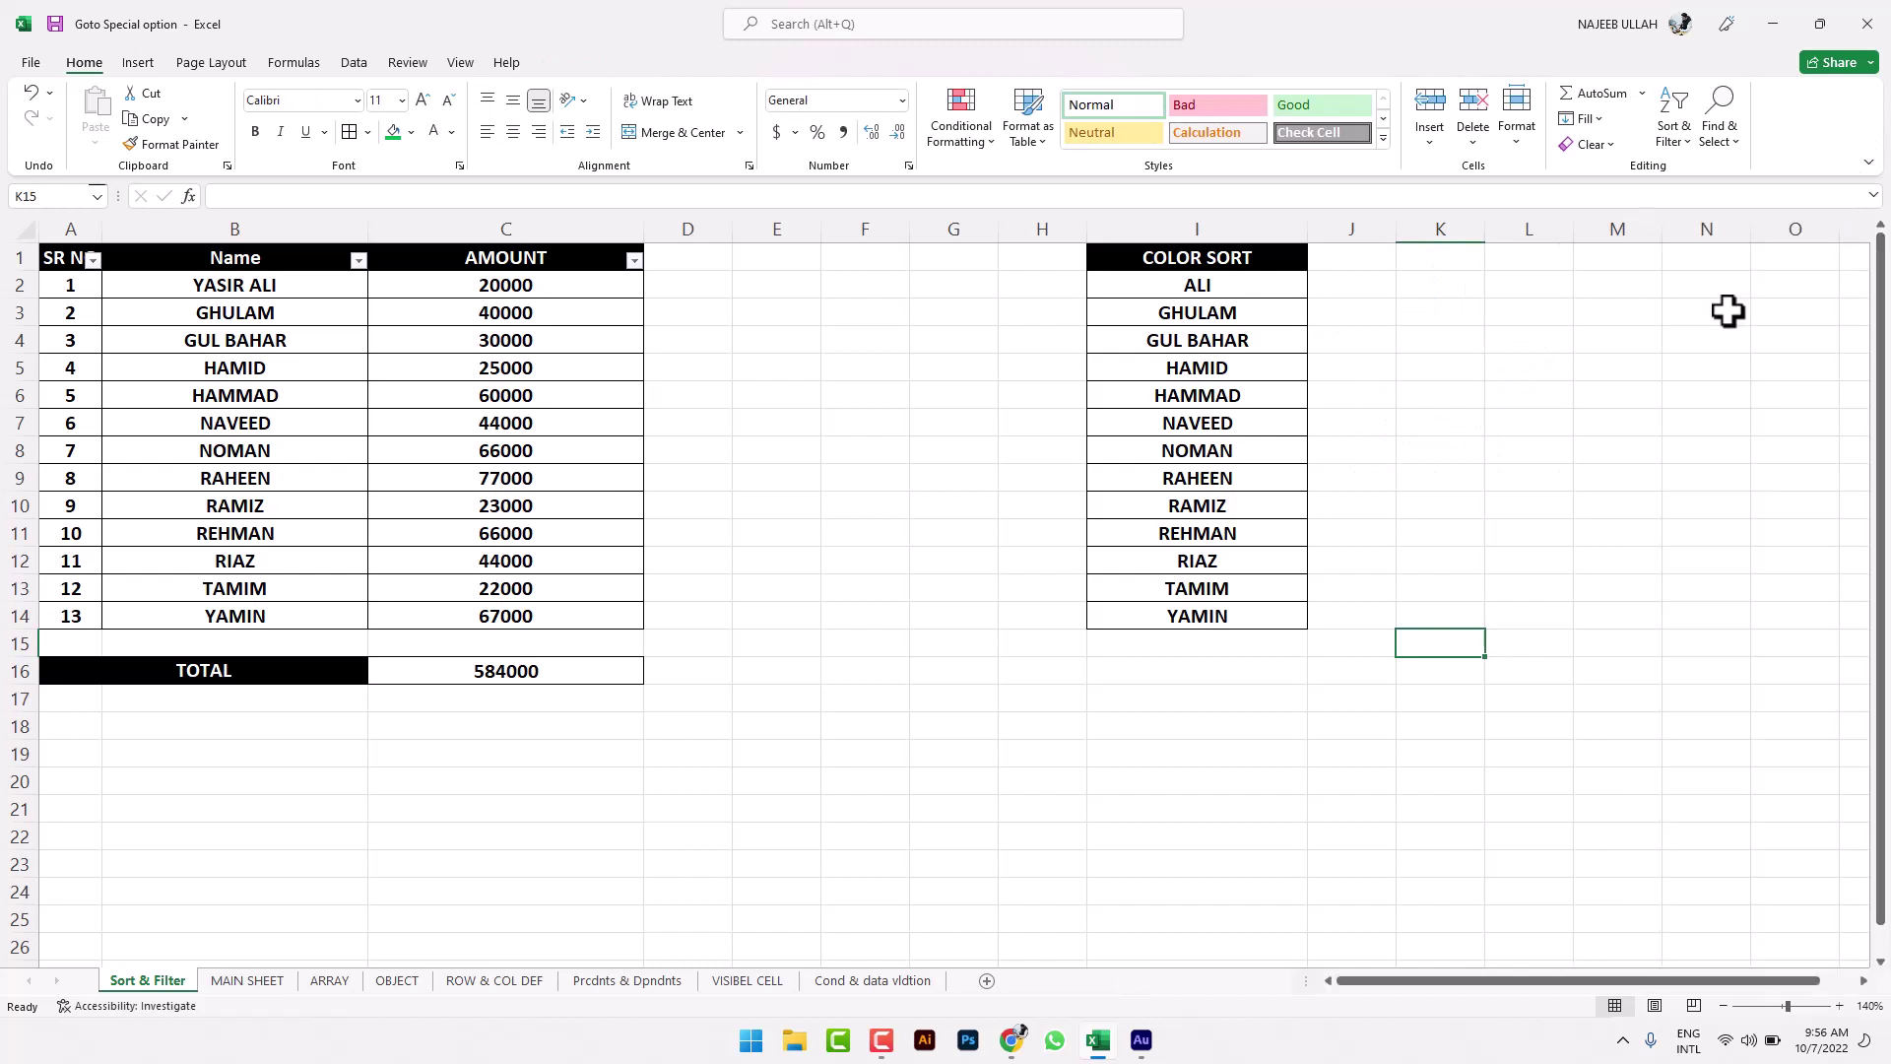
Step: Make both shapes visible again, then try Hide All and Show All
{"action": "left_click", "coordinate": [1719, 133]}
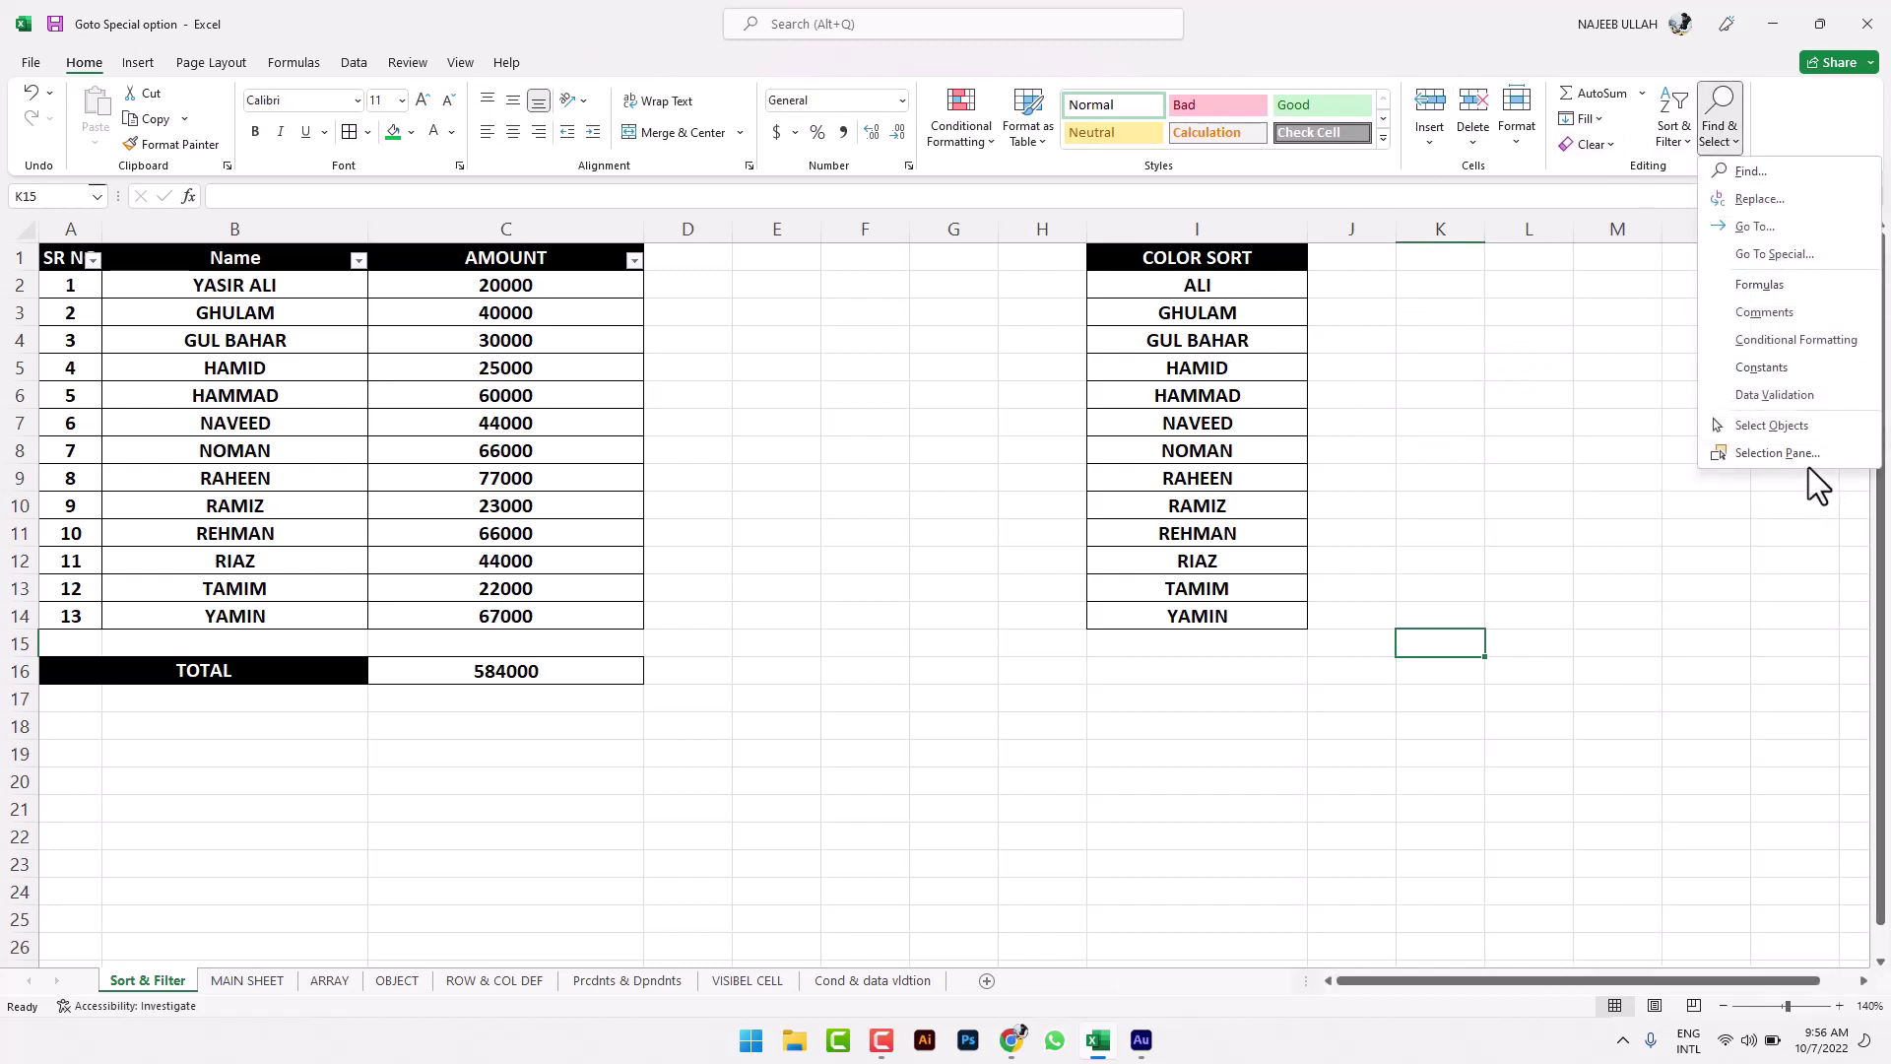
{"action": "left_click", "coordinate": [1806, 459]}
{"action": "left_click", "coordinate": [1840, 333]}
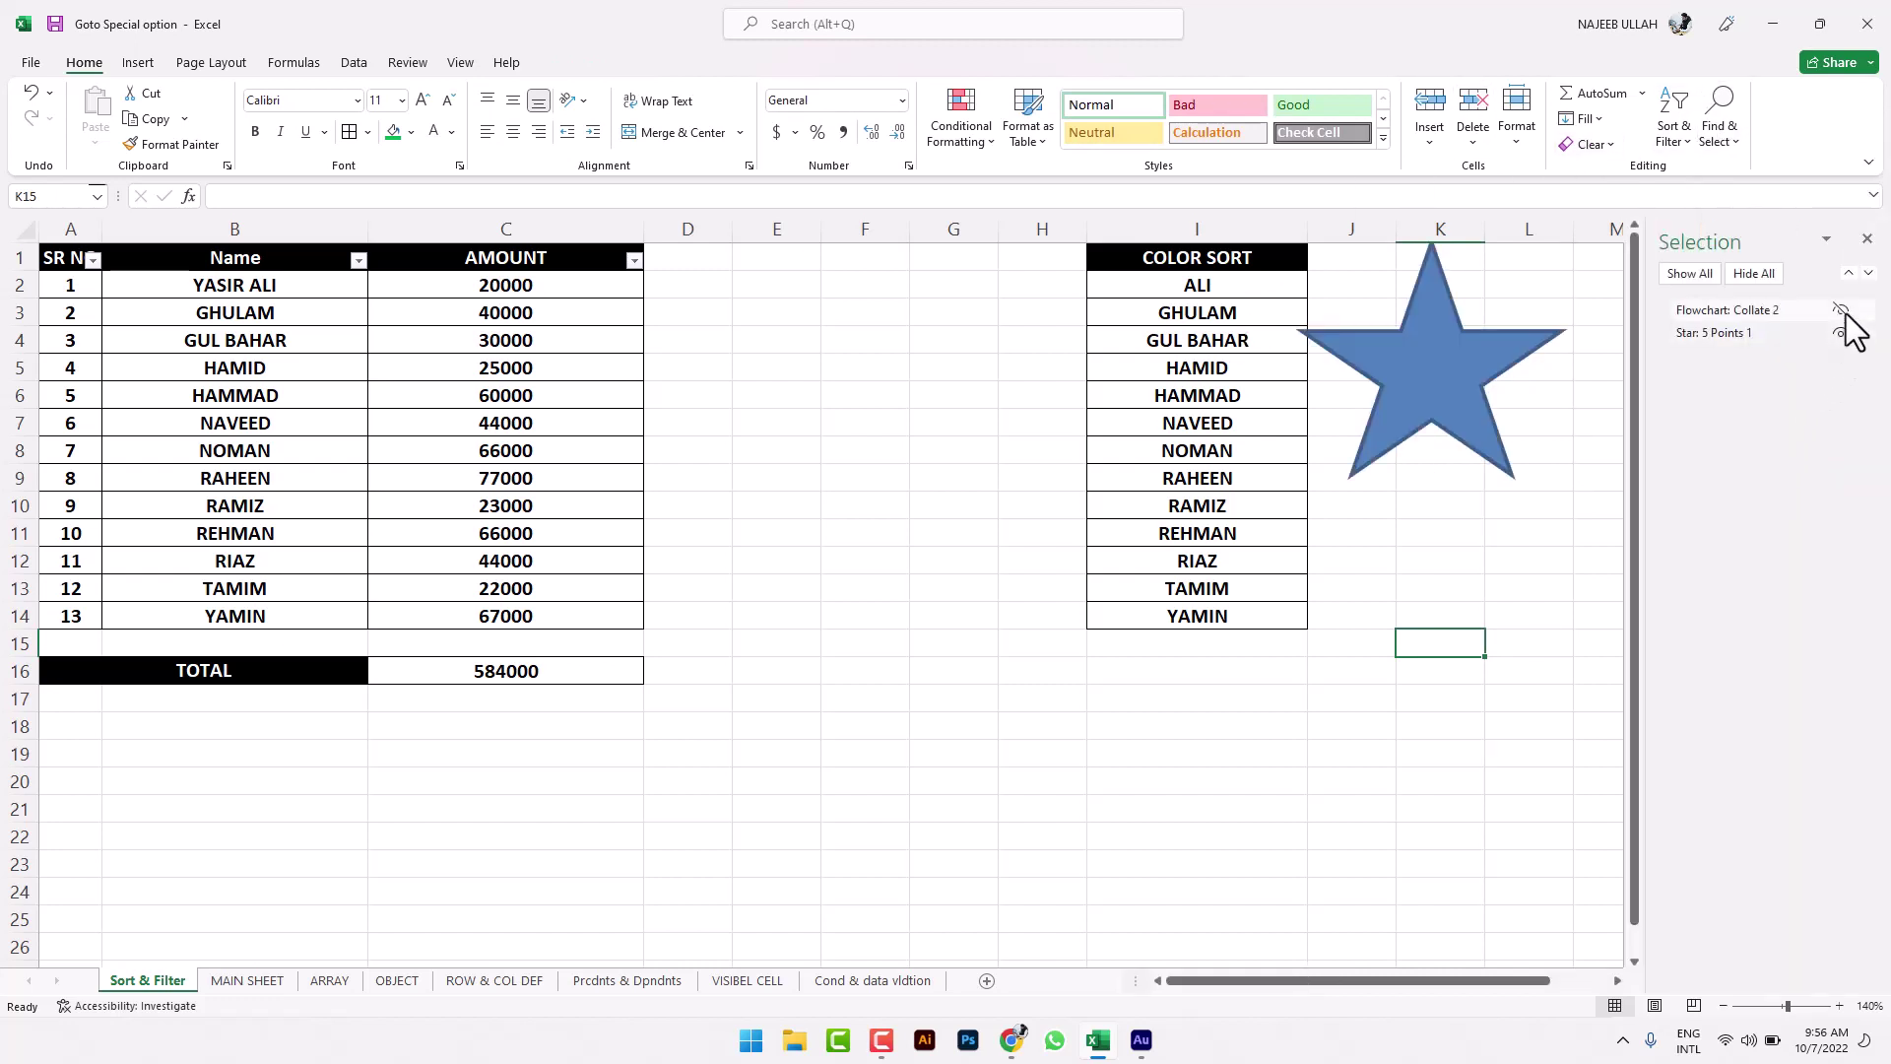
{"action": "left_click", "coordinate": [1840, 309]}
{"action": "left_click", "coordinate": [1754, 279]}
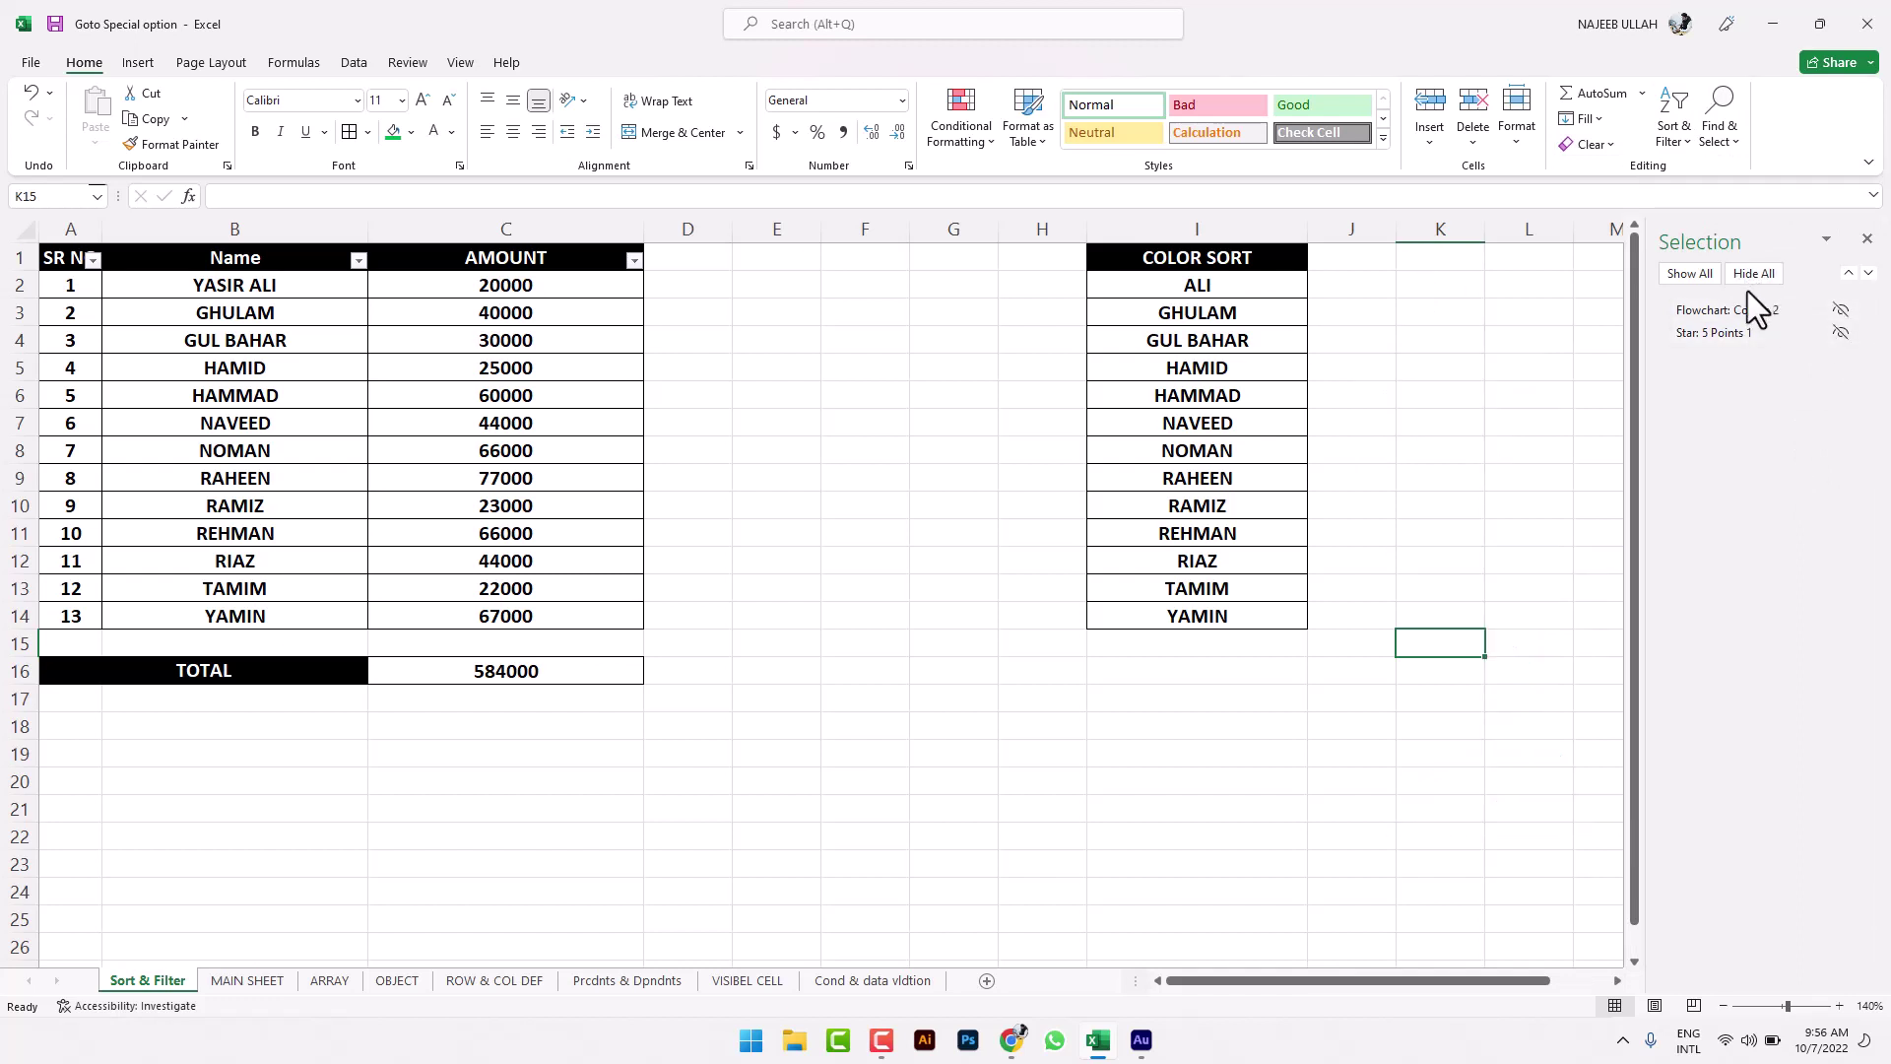
{"action": "left_click", "coordinate": [1704, 278]}
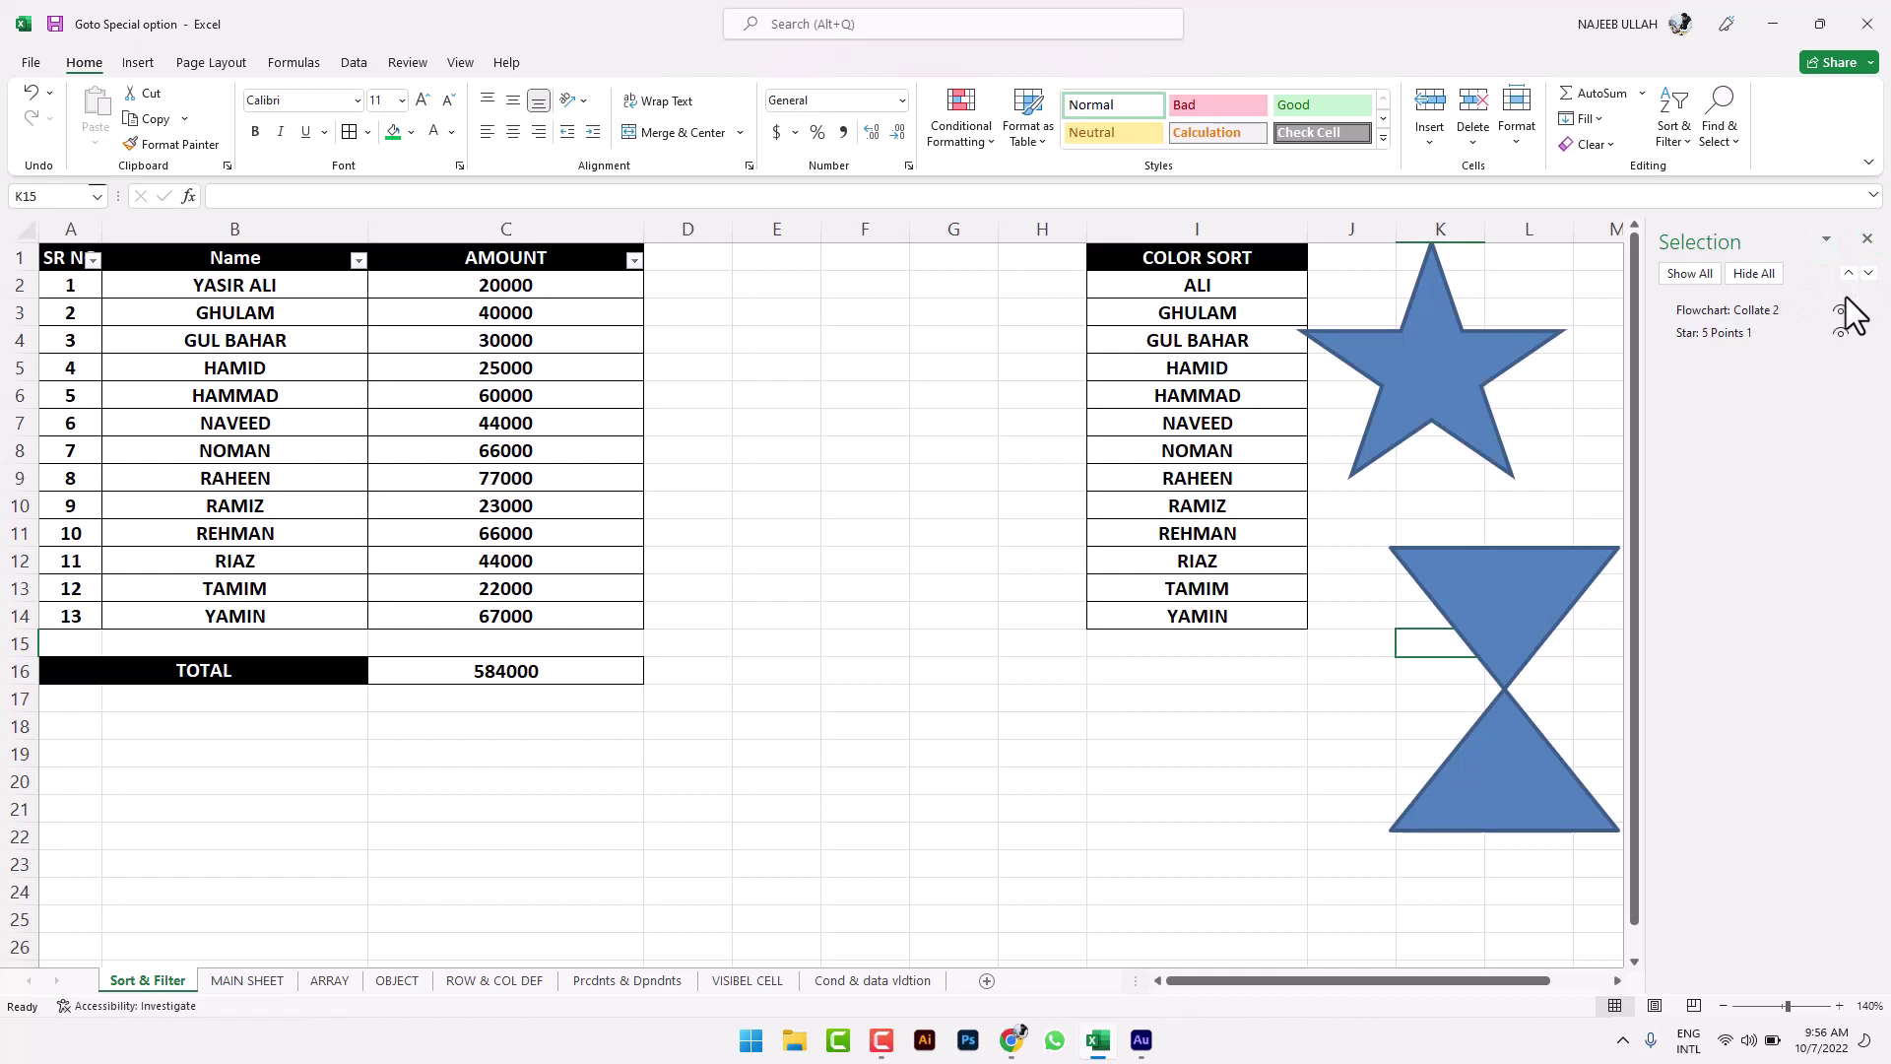
Step: Close the Selection Pane and delete the star shape
{"action": "key", "text": "F2"}
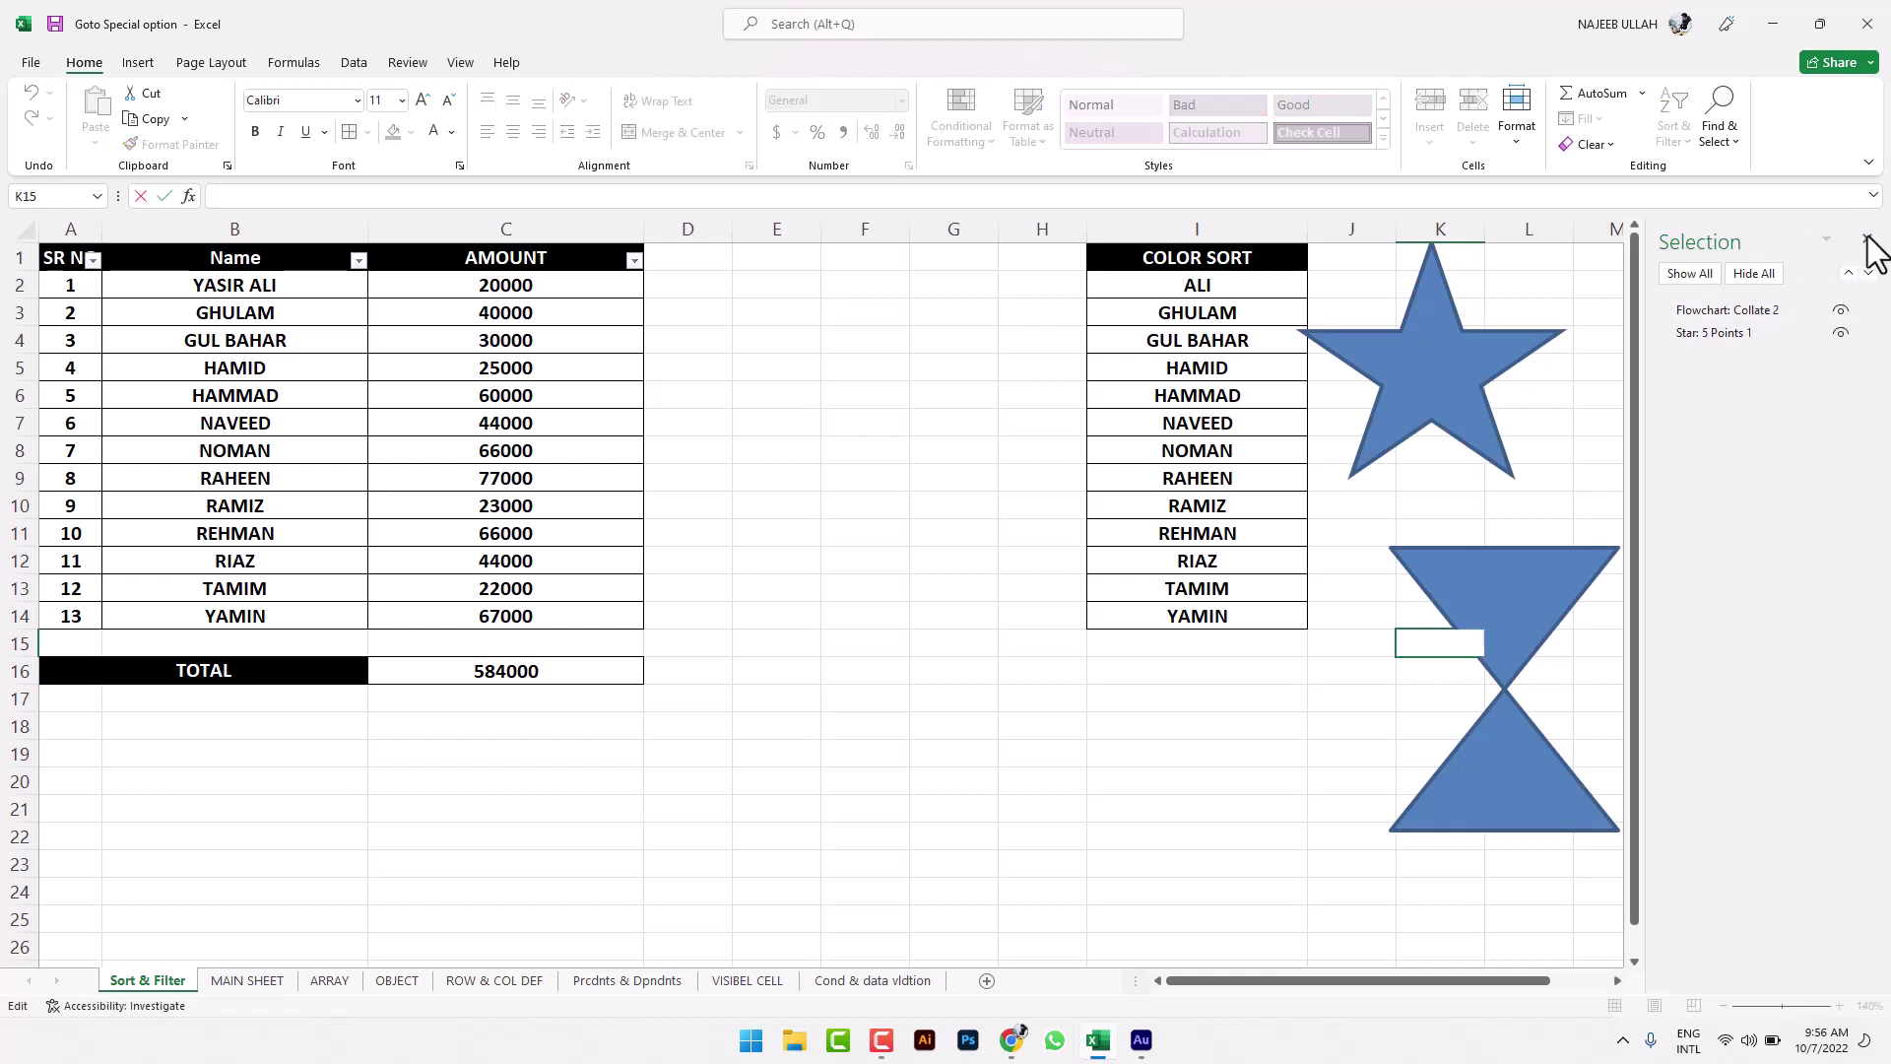
{"action": "left_click", "coordinate": [1868, 239]}
{"action": "left_click", "coordinate": [1465, 372]}
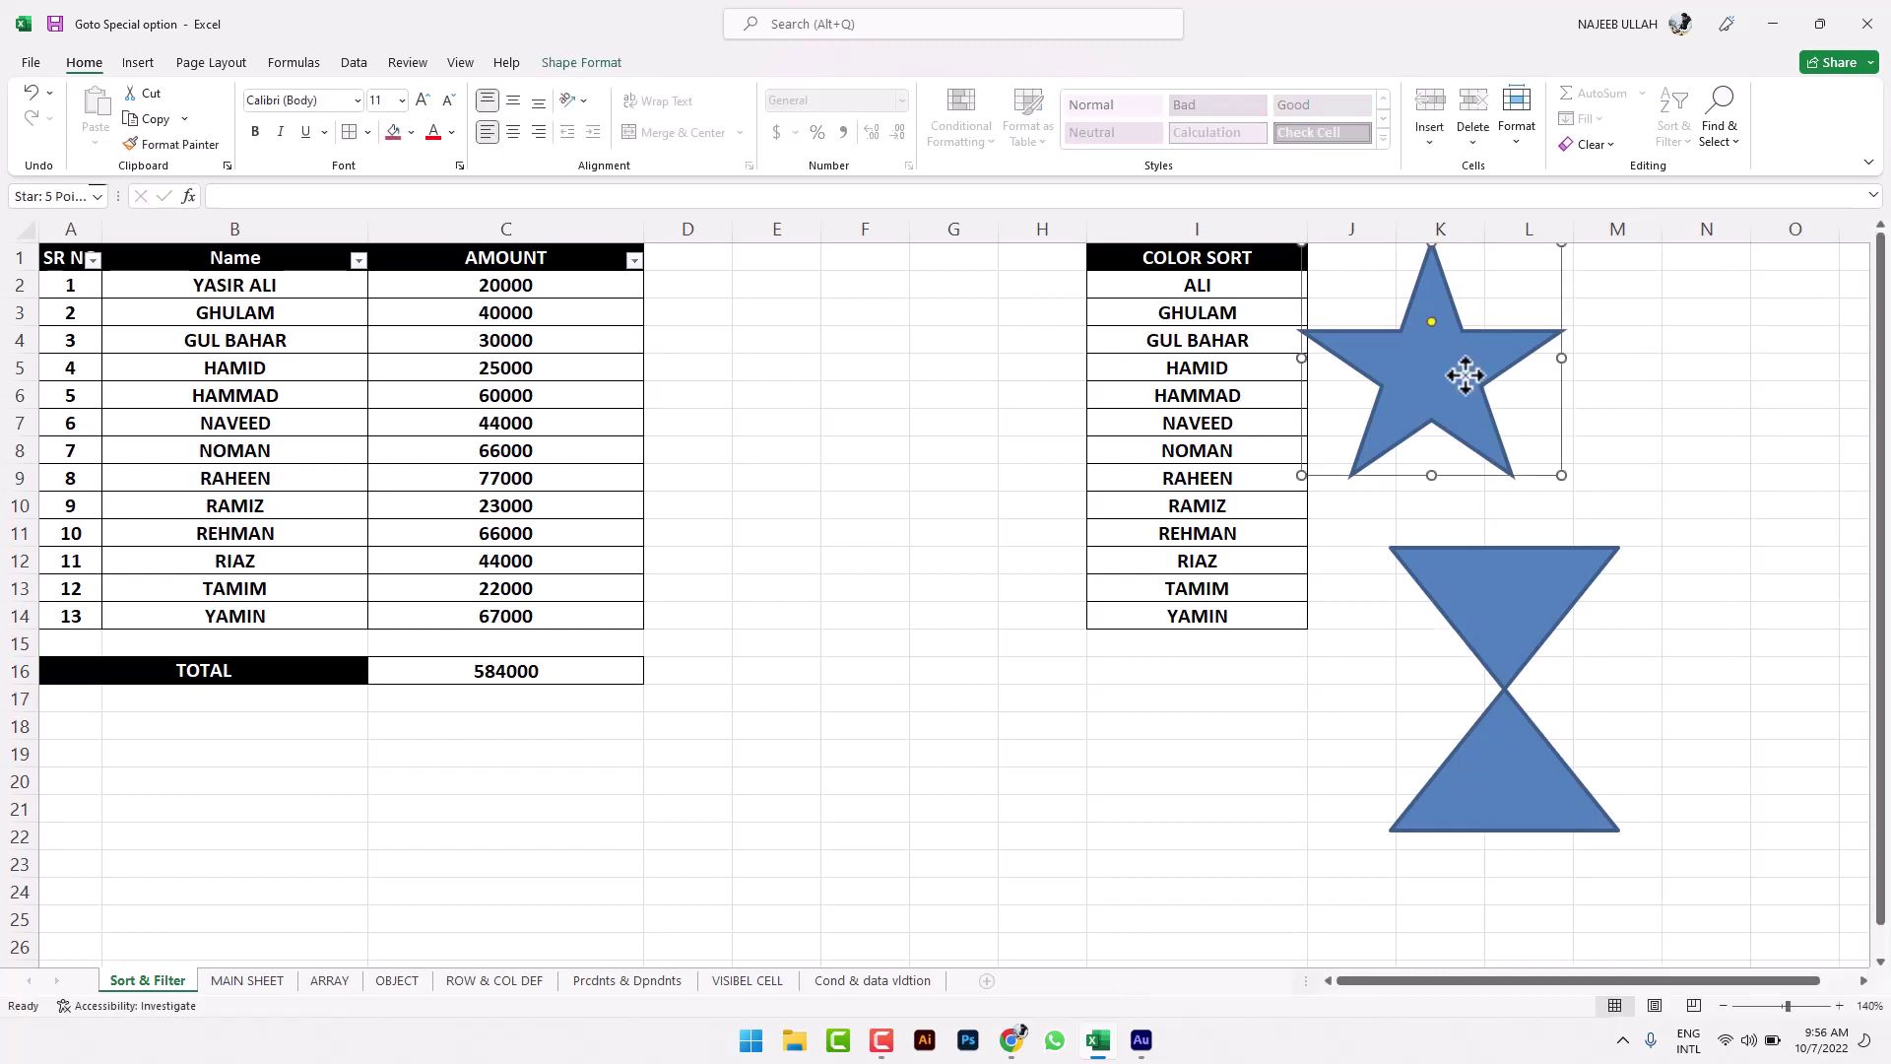
{"action": "key", "text": "Delete"}
Step: Delete the hourglass, then view MAIN SHEET zoomed in with cell D5 selected
{"action": "left_click", "coordinate": [1507, 552]}
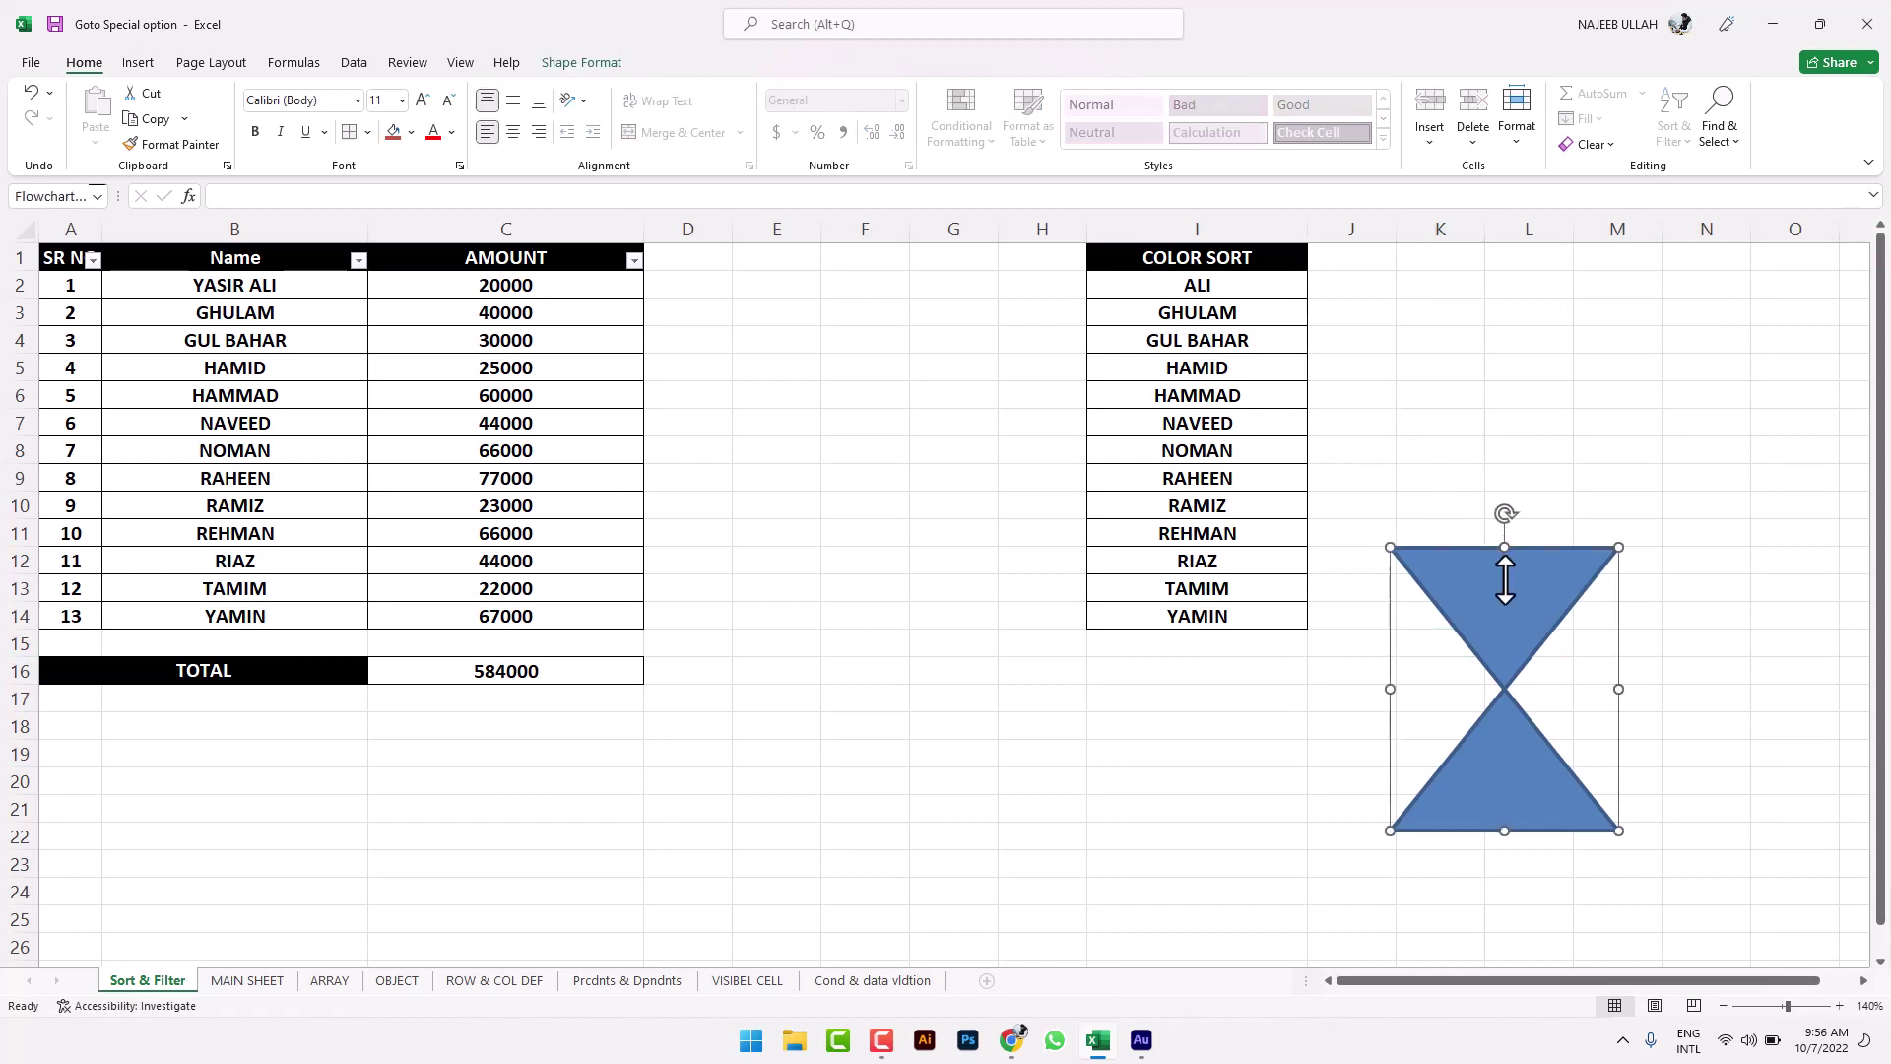
{"action": "key", "text": "Delete"}
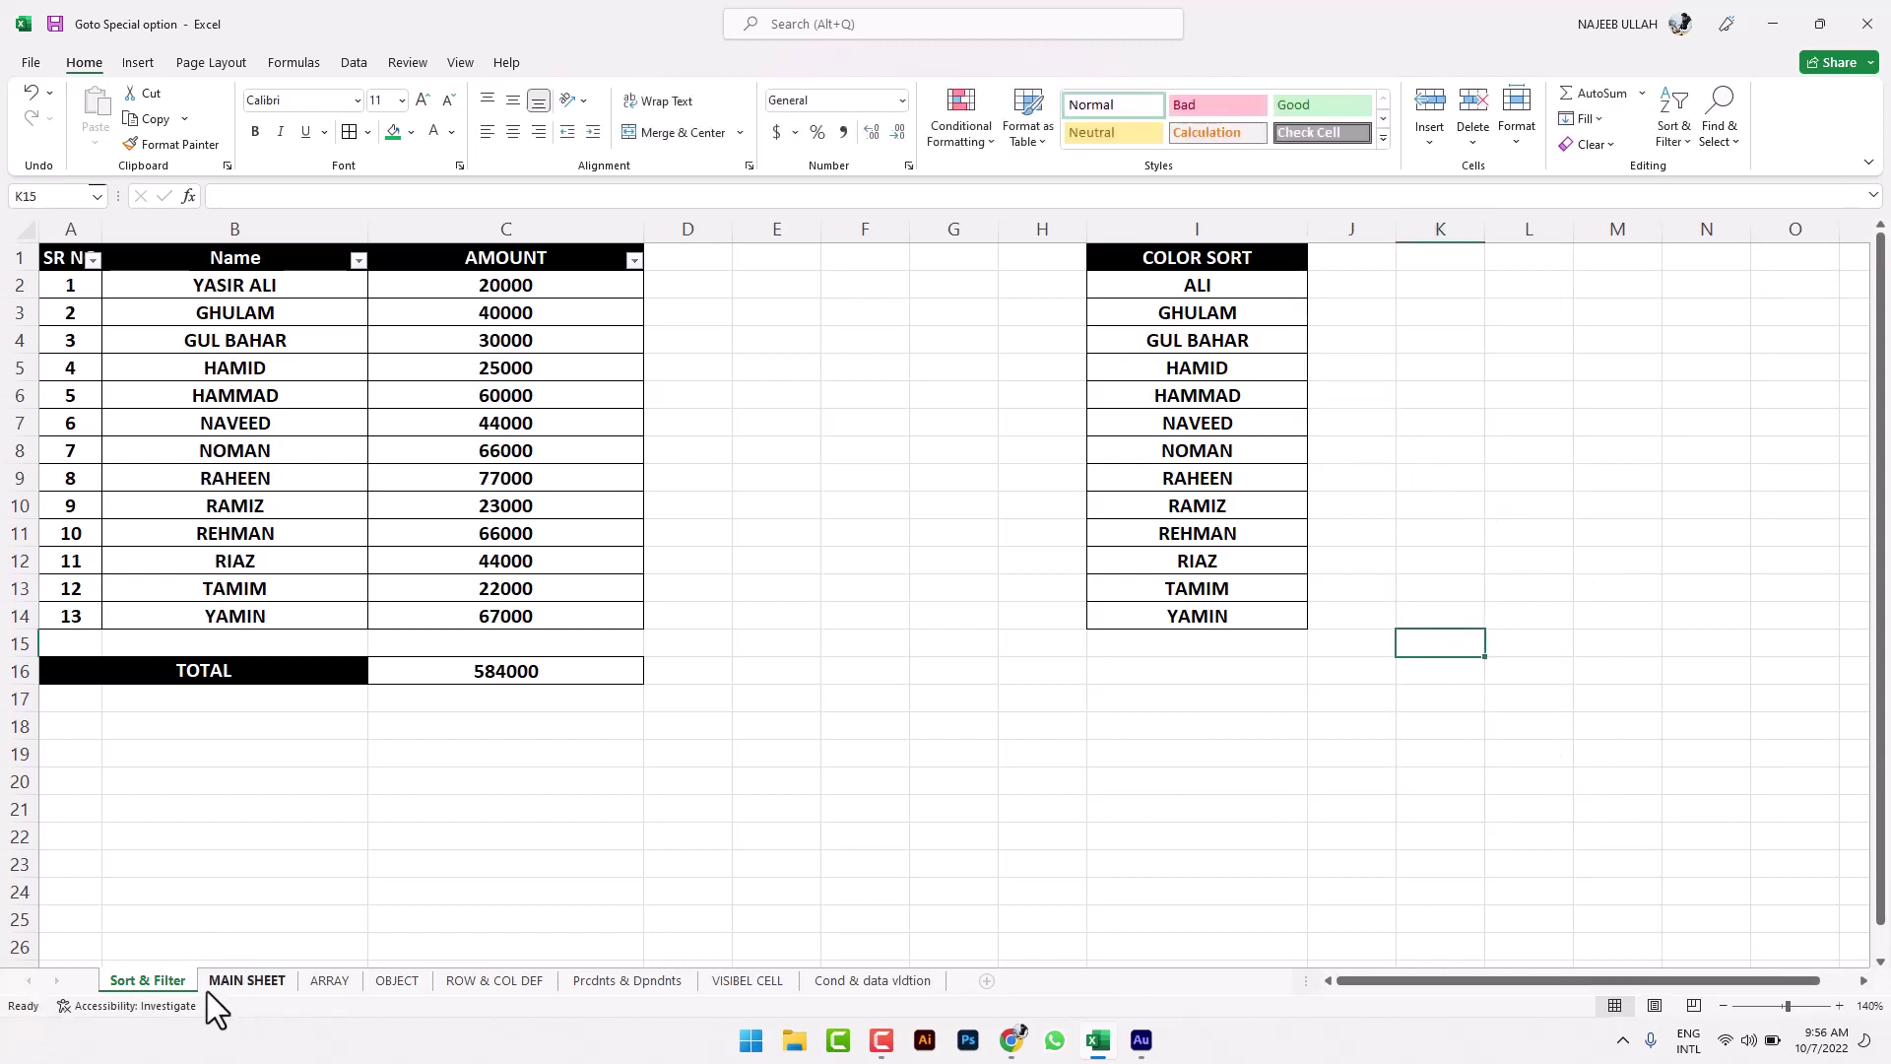
{"action": "left_click", "coordinate": [221, 983]}
{"action": "left_click", "coordinate": [325, 374]}
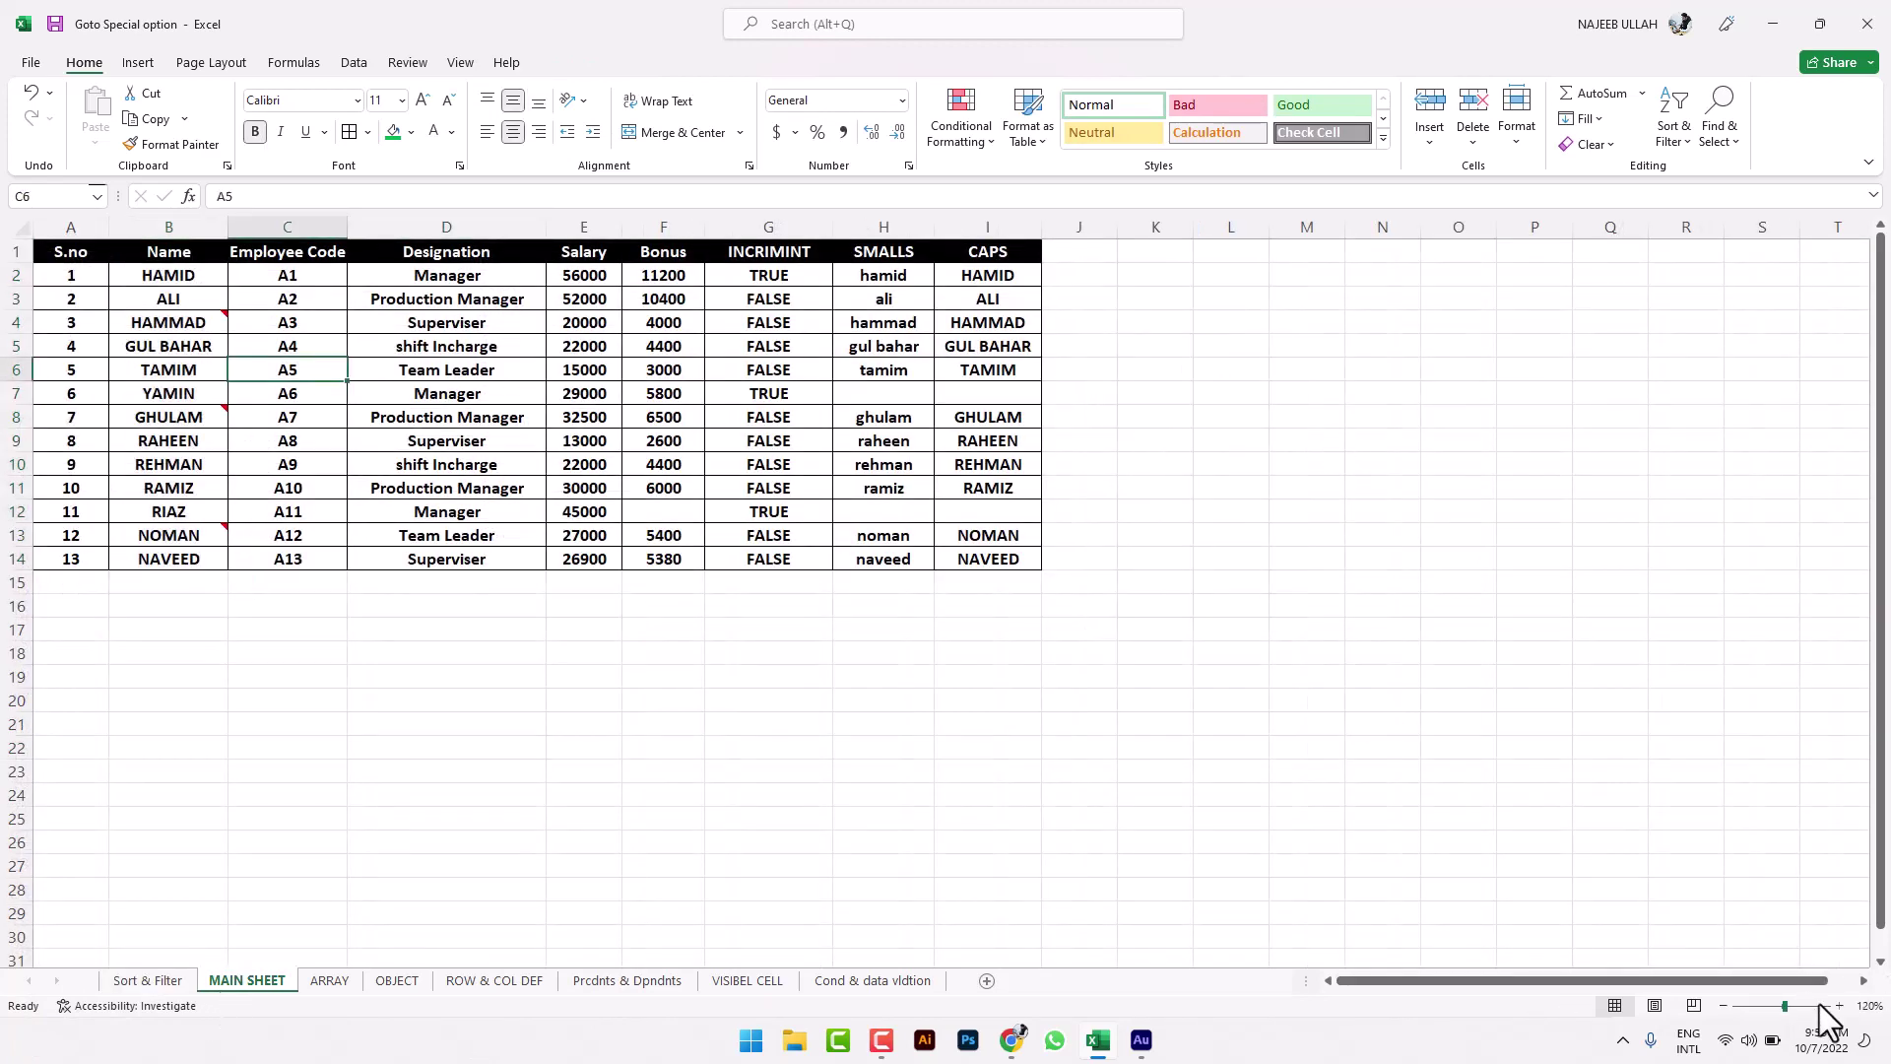
{"action": "left_click", "coordinate": [1840, 1006]}
{"action": "left_click", "coordinate": [1840, 1006]}
{"action": "left_click", "coordinate": [1840, 1005]}
{"action": "left_click", "coordinate": [1840, 1005]}
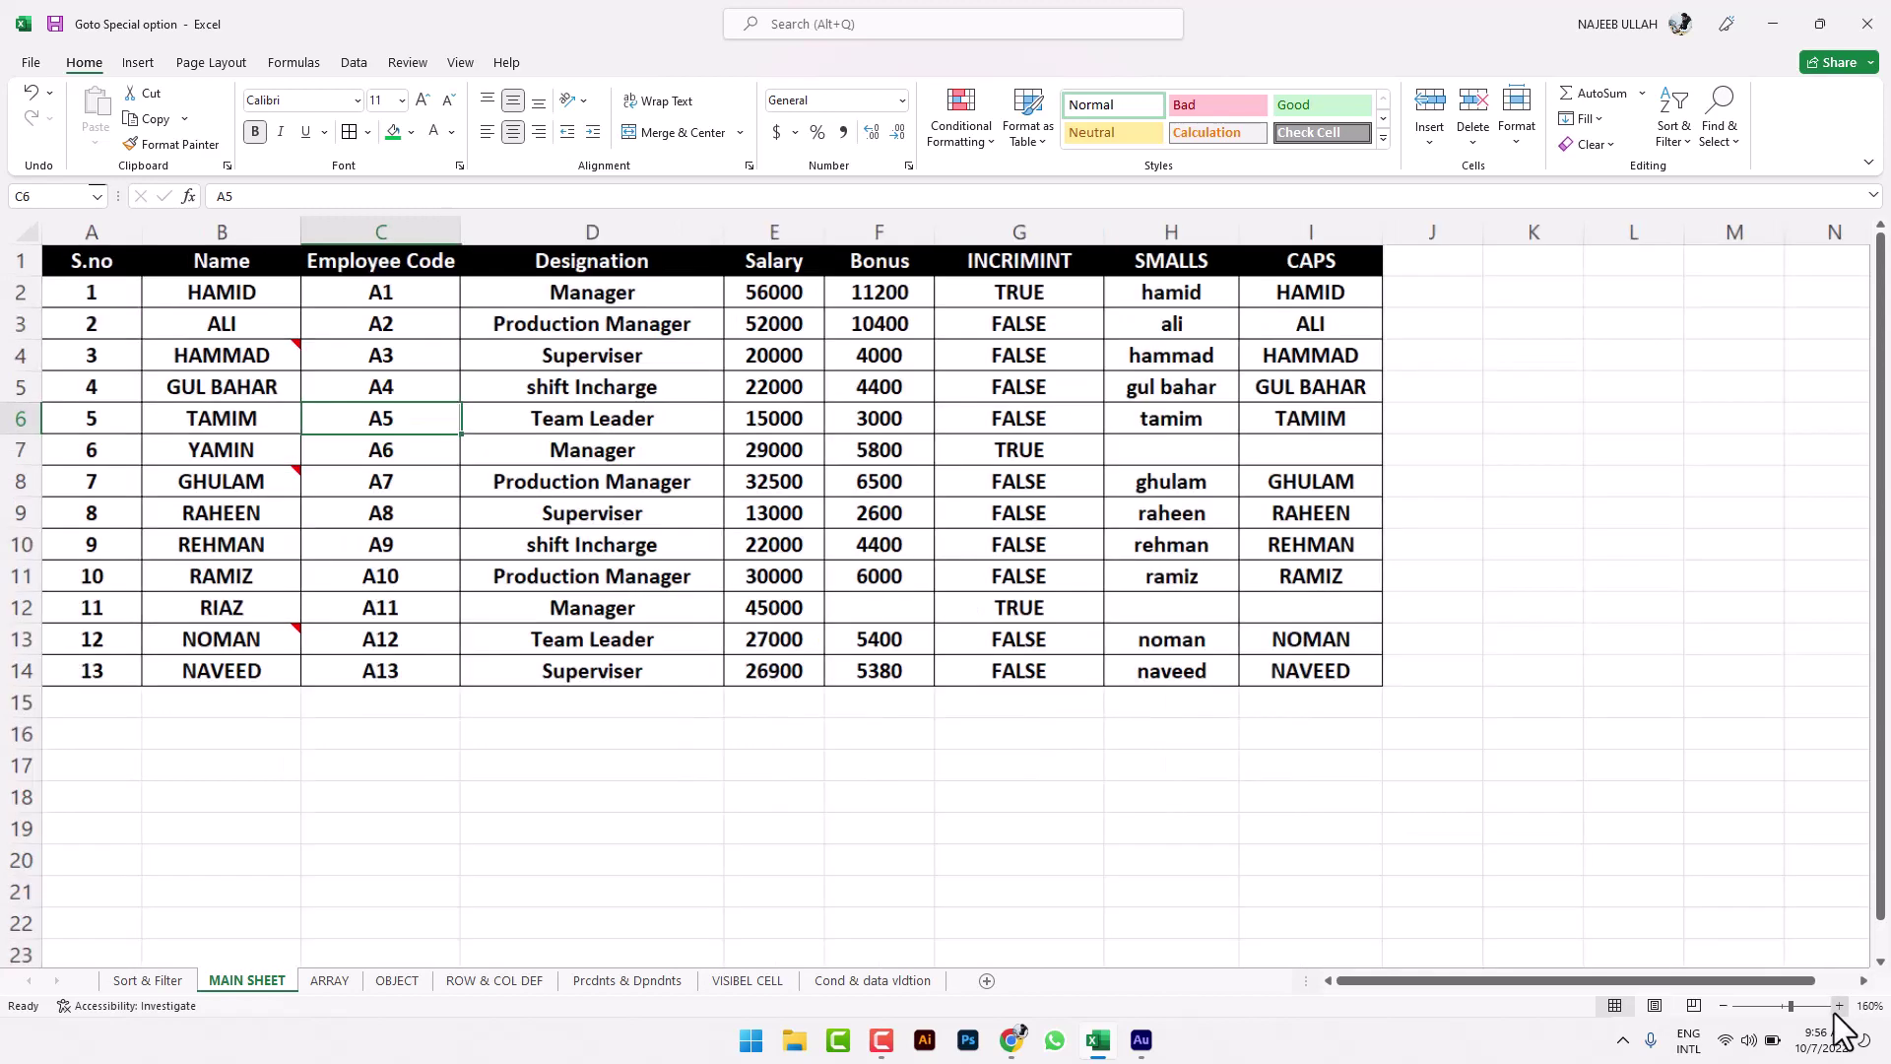
{"action": "left_click", "coordinate": [1840, 1006]}
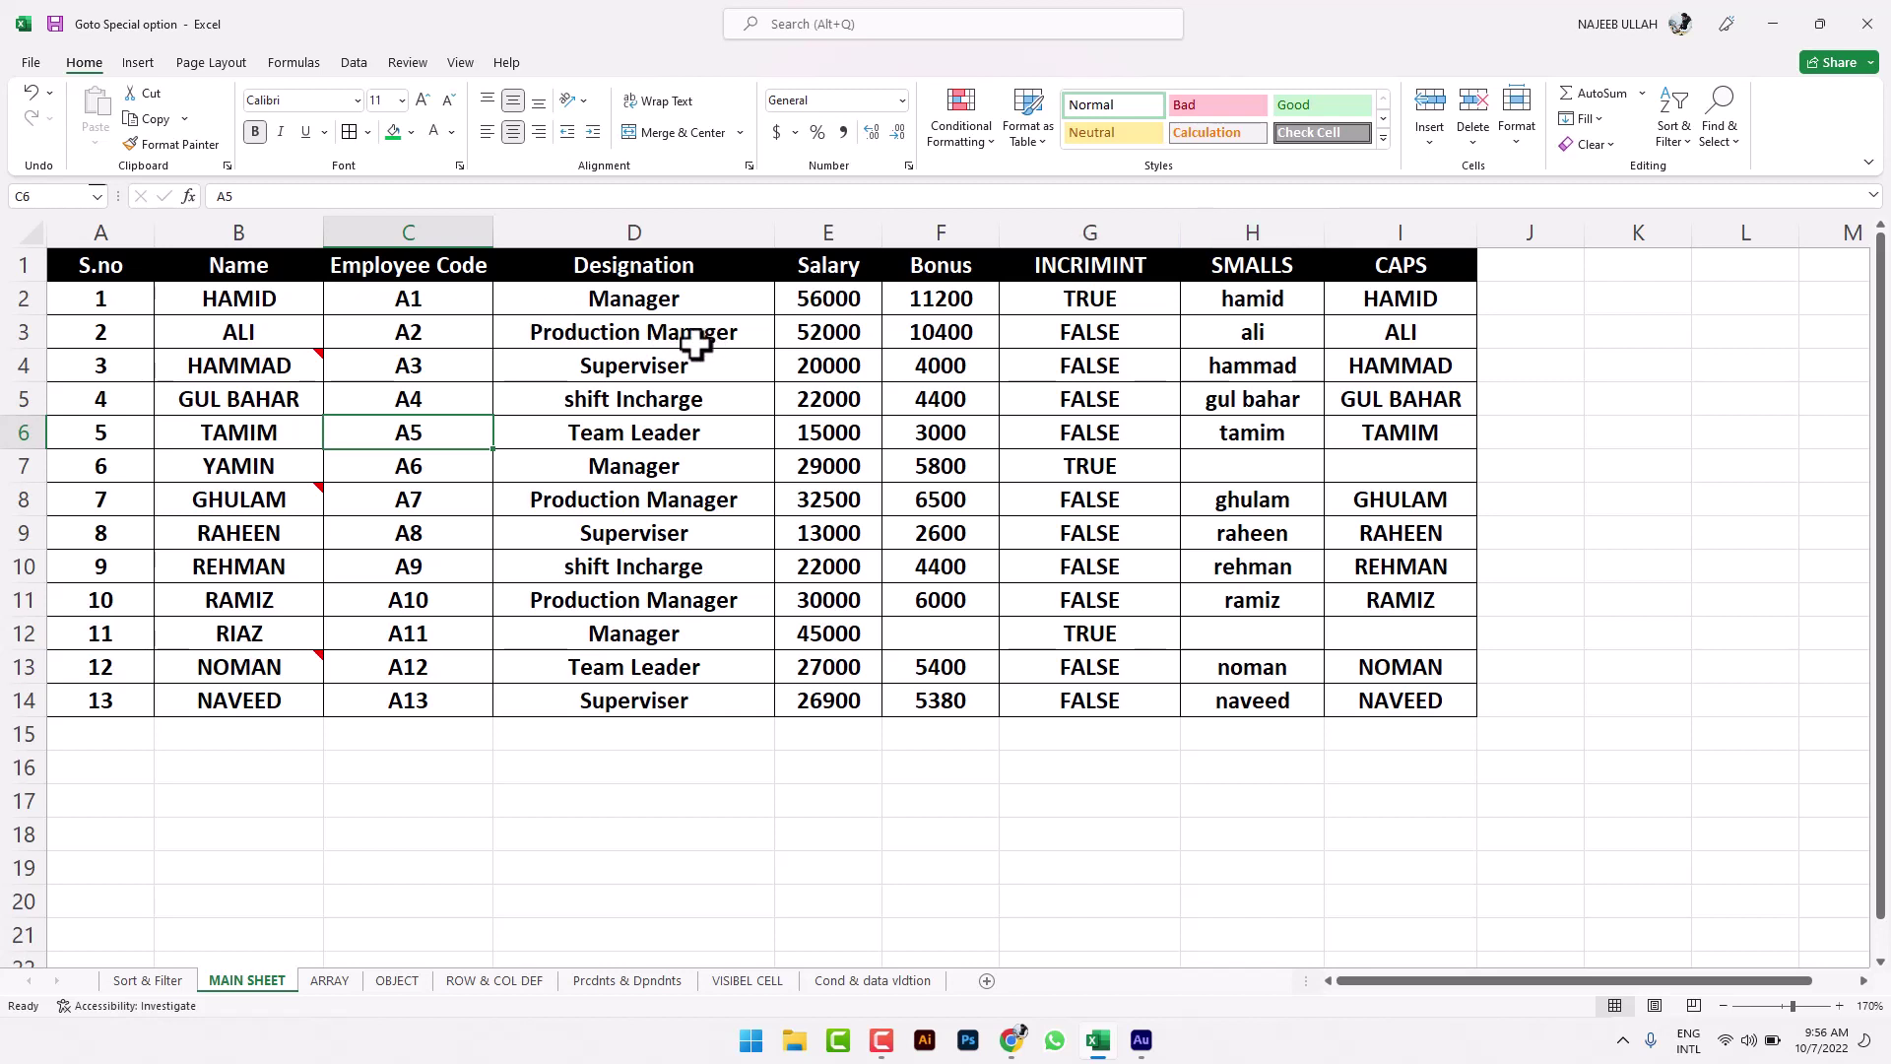
{"action": "left_click", "coordinate": [697, 401]}
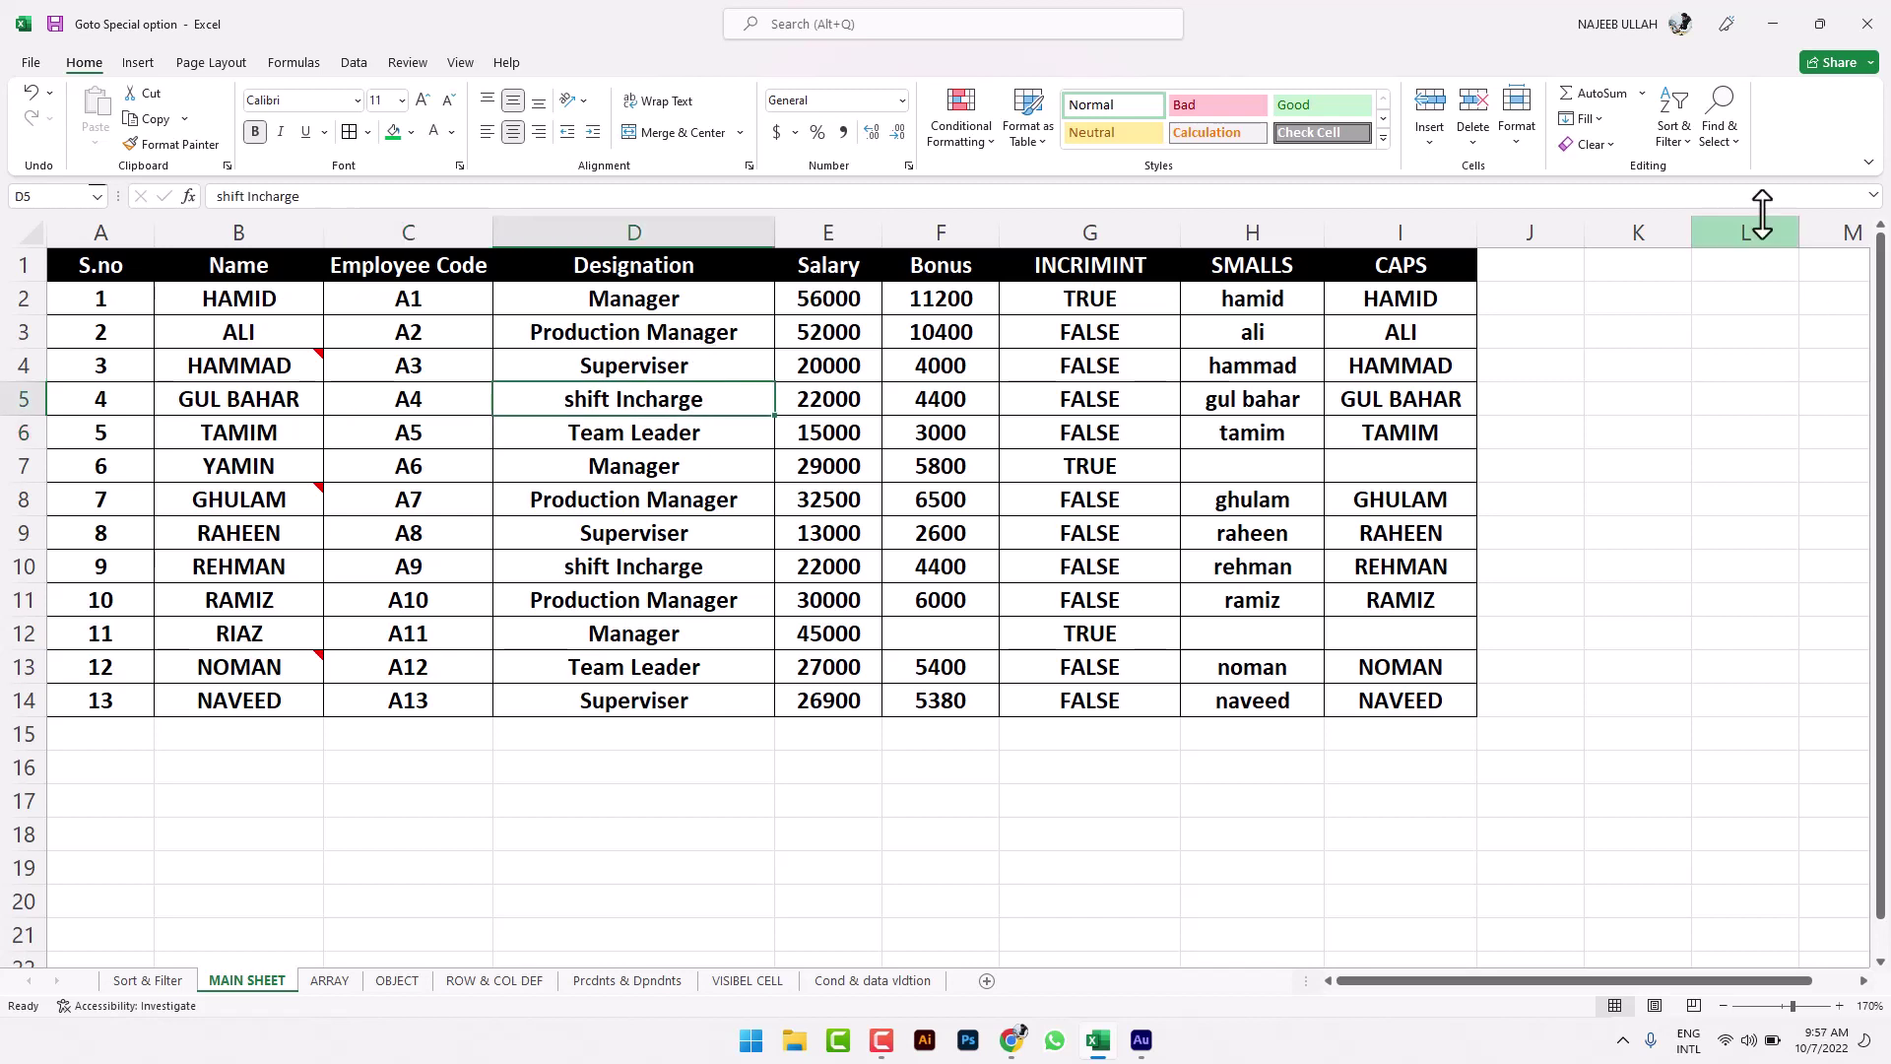
{"action": "left_click", "coordinate": [1729, 142]}
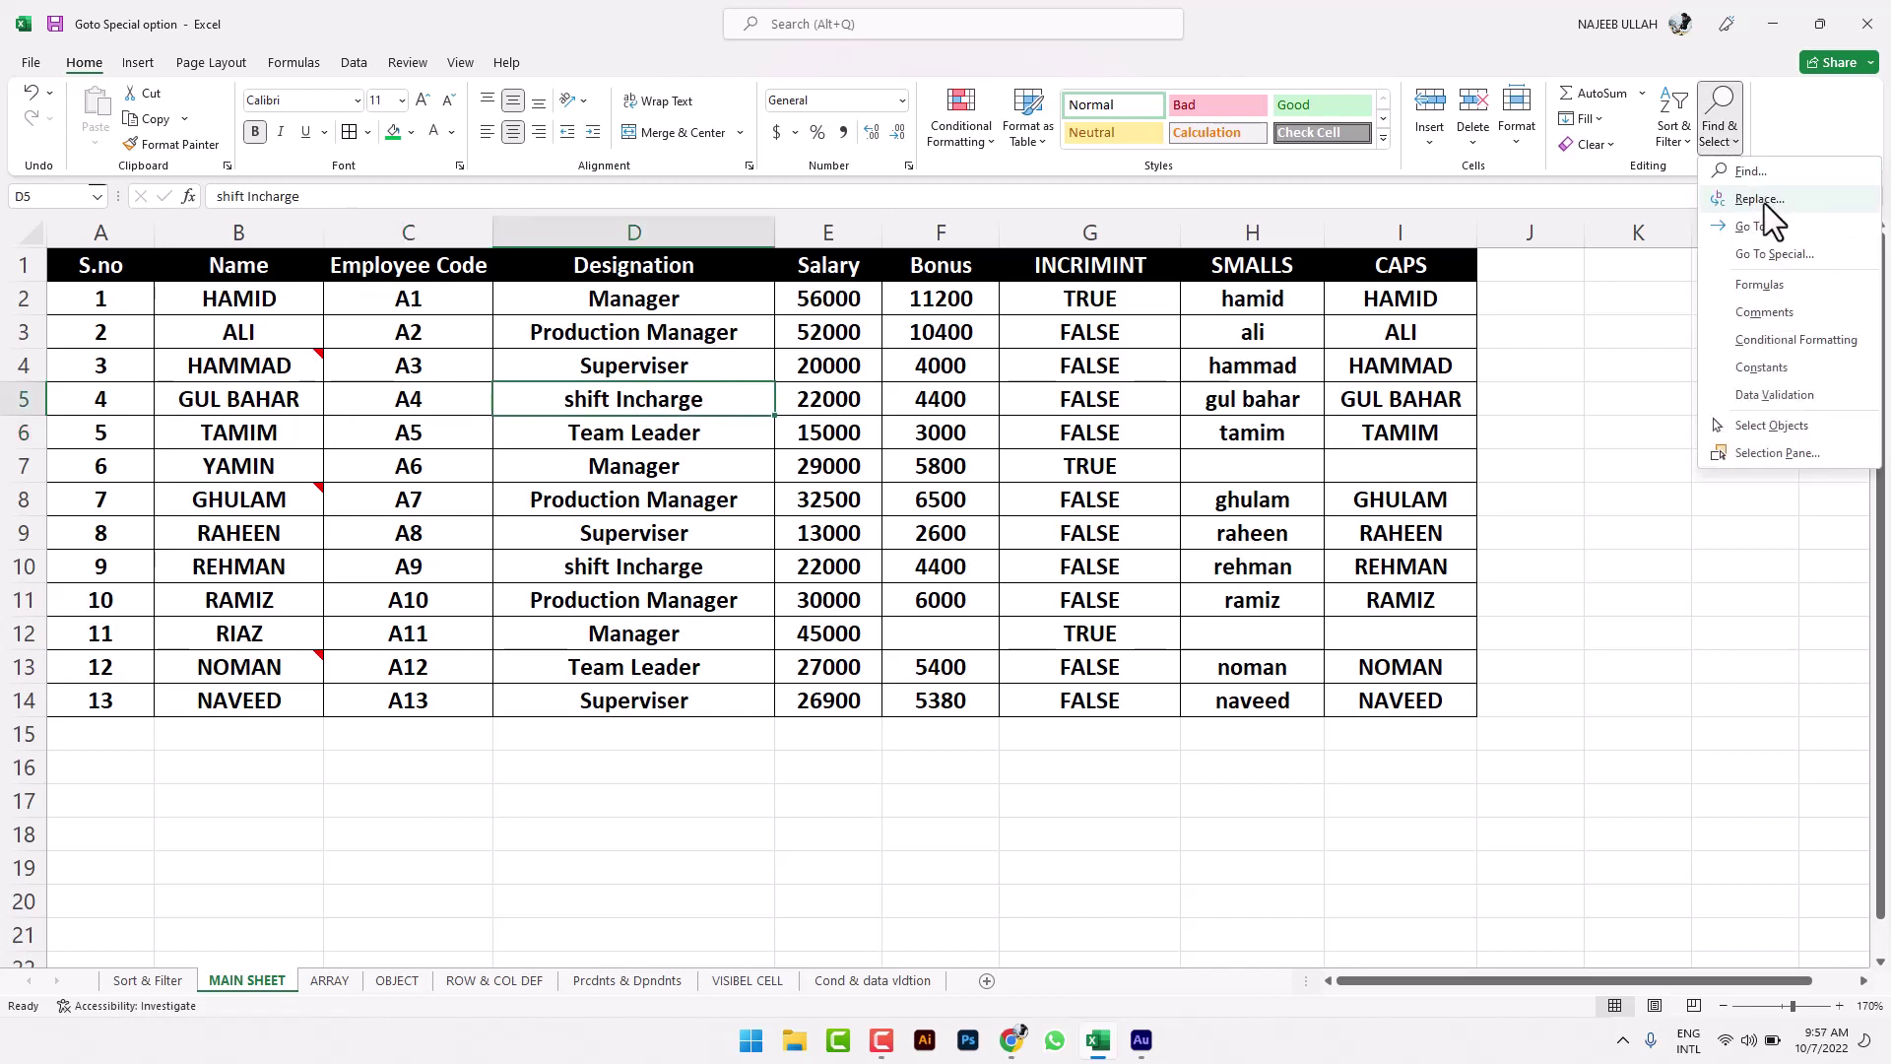
{"action": "left_click", "coordinate": [1774, 262]}
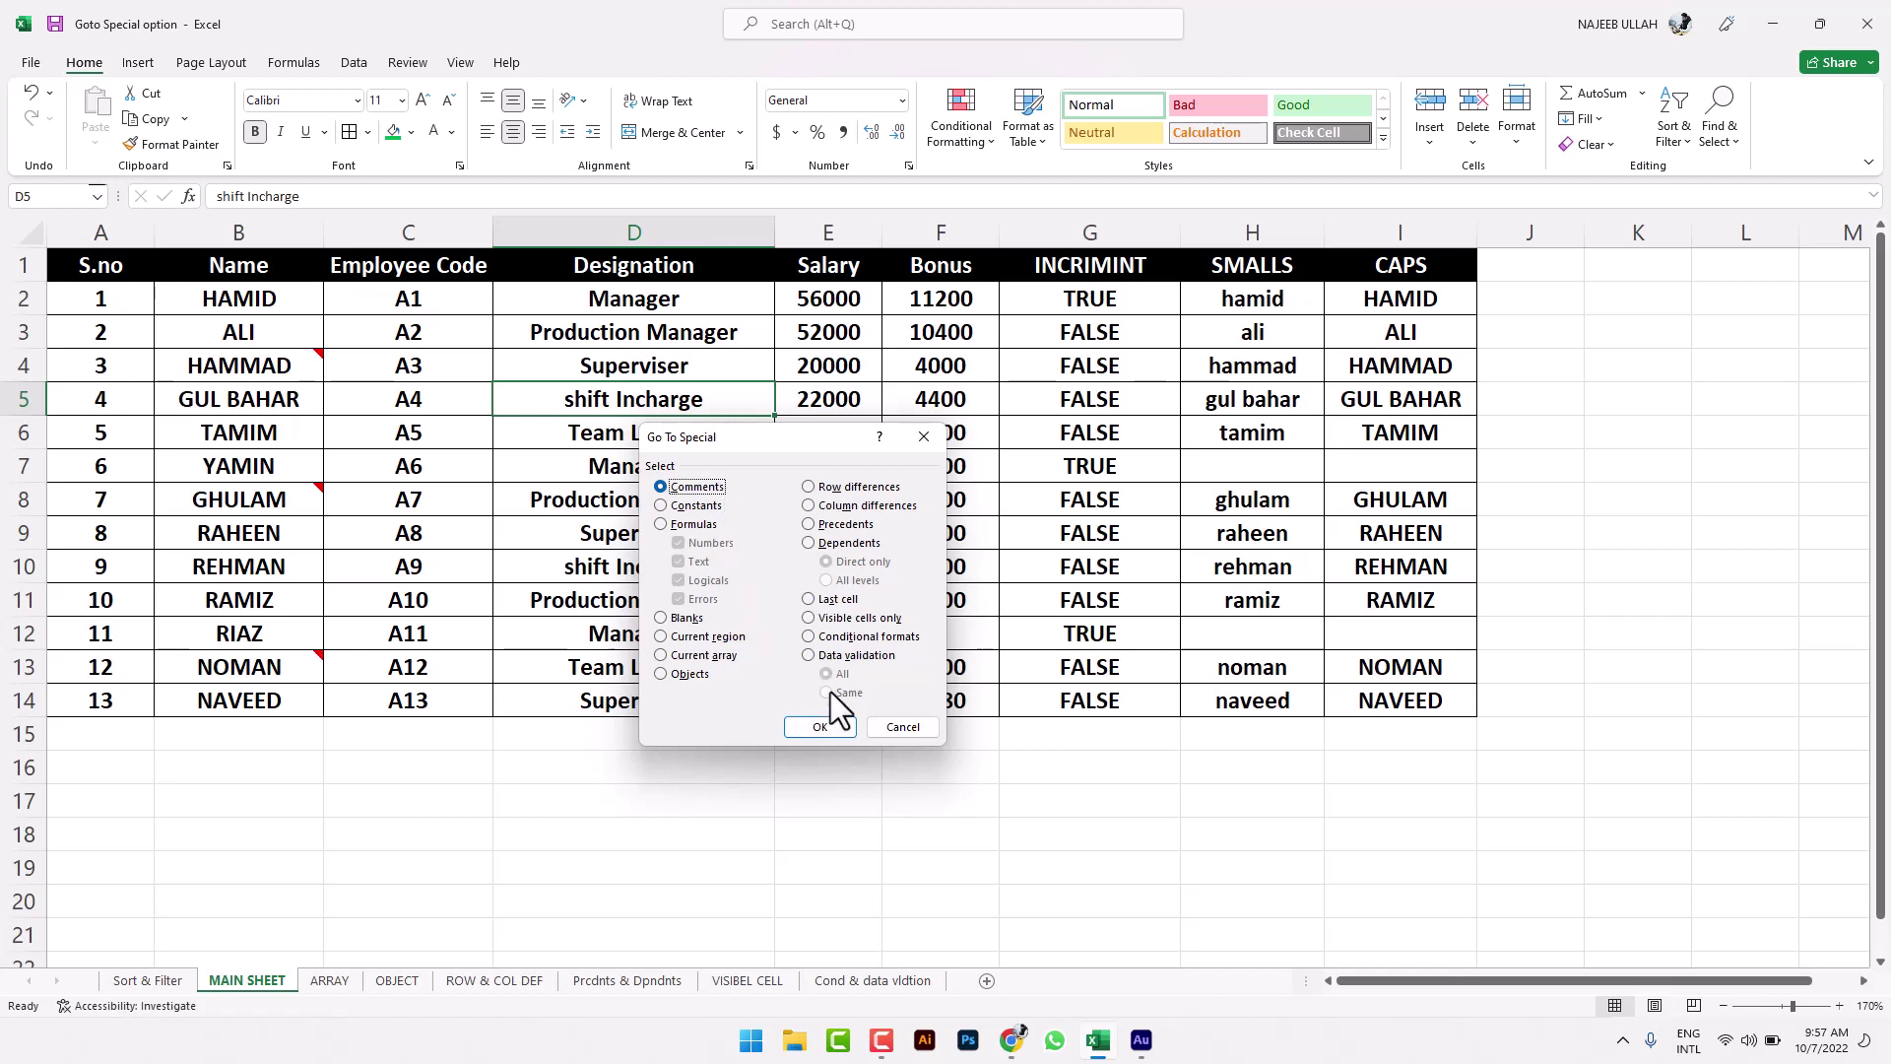
{"action": "left_click", "coordinate": [847, 725]}
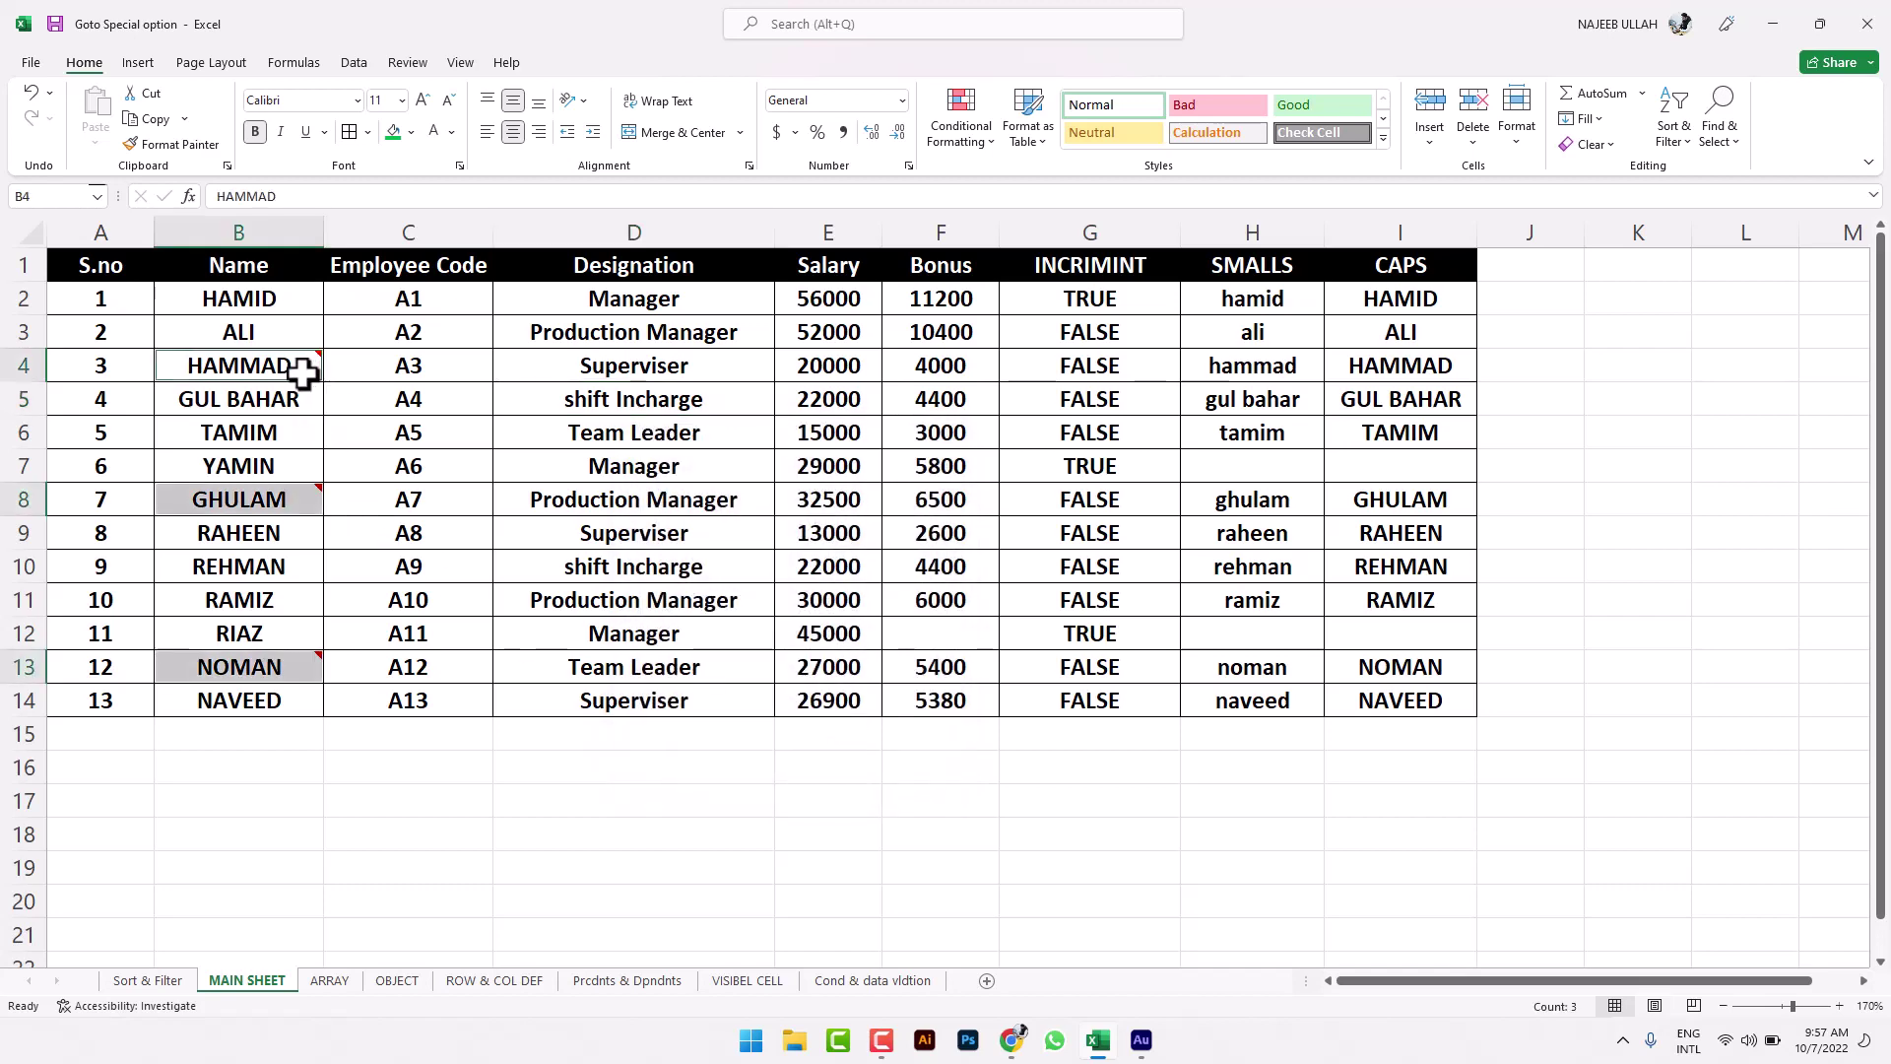
{"action": "left_click", "coordinate": [527, 770]}
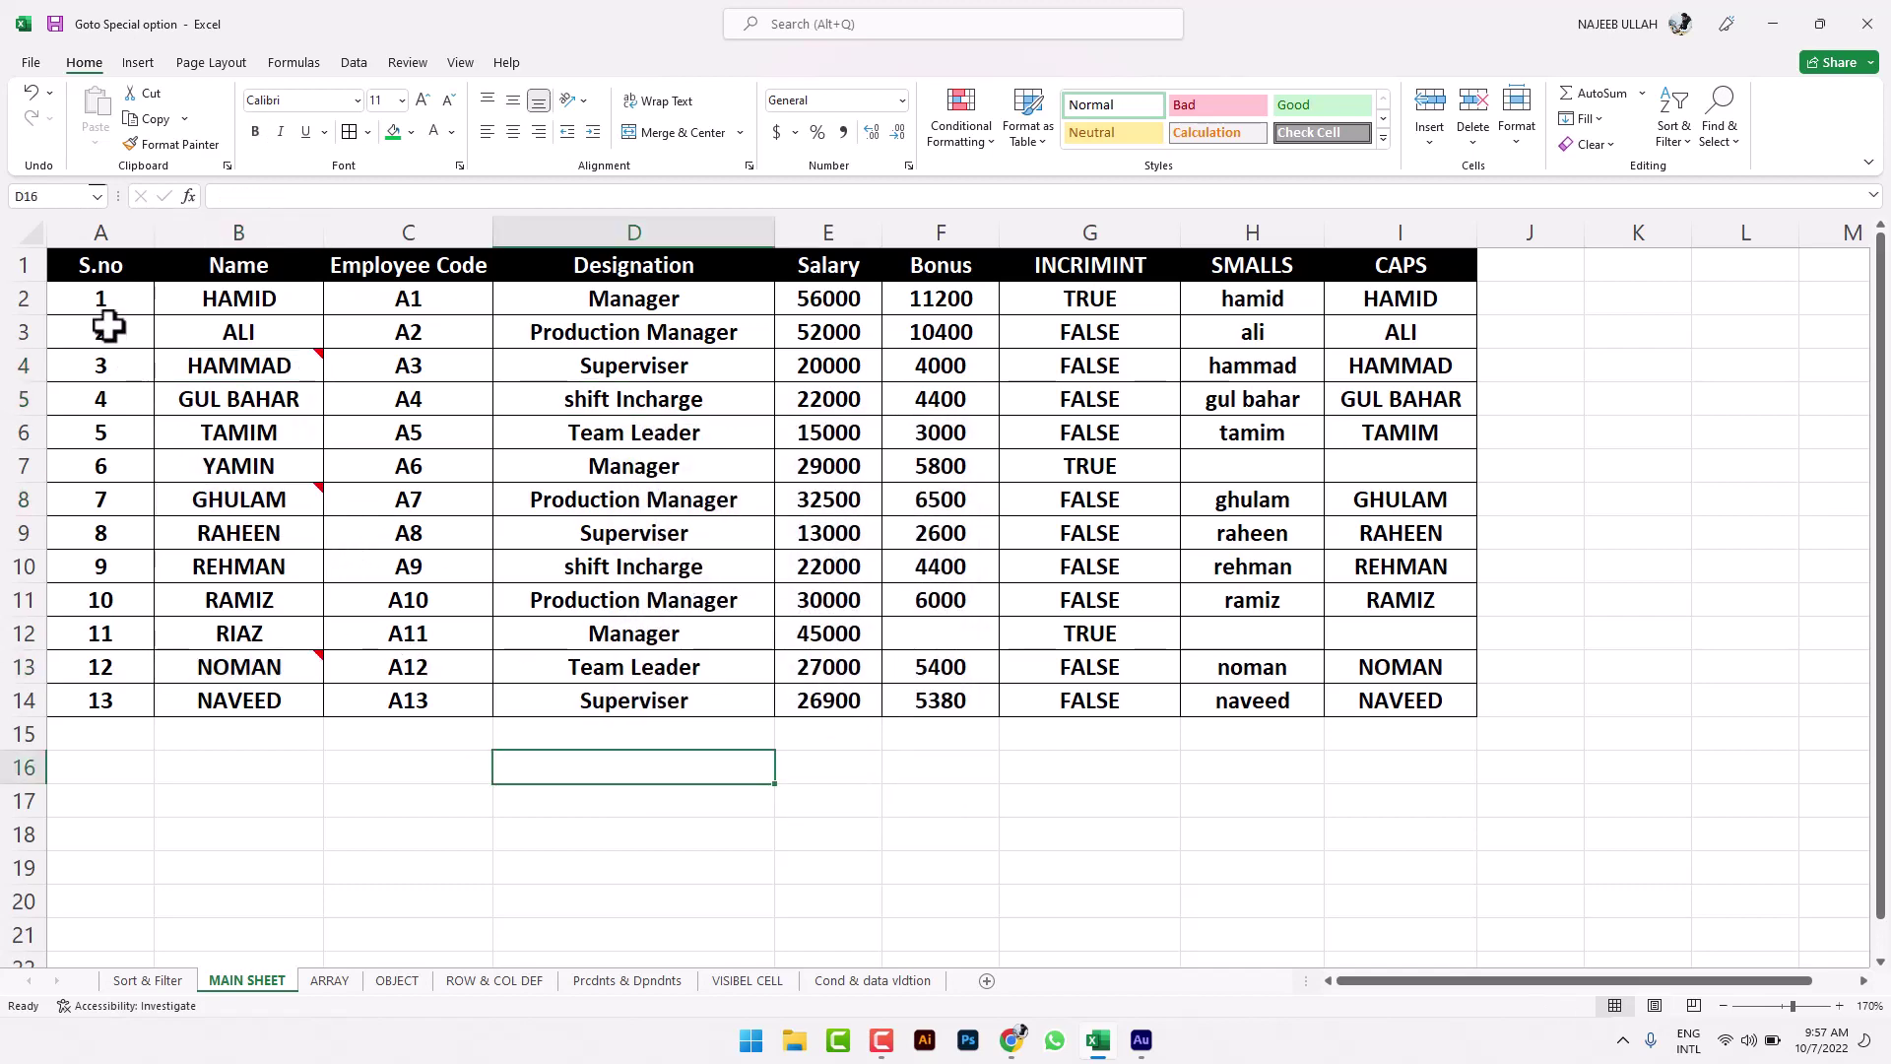
Step: Give the employee data A2:I14 a grey fill, then select cell D10
{"action": "left_click_drag", "start_coordinate": [103, 299], "coordinate": [1389, 705]}
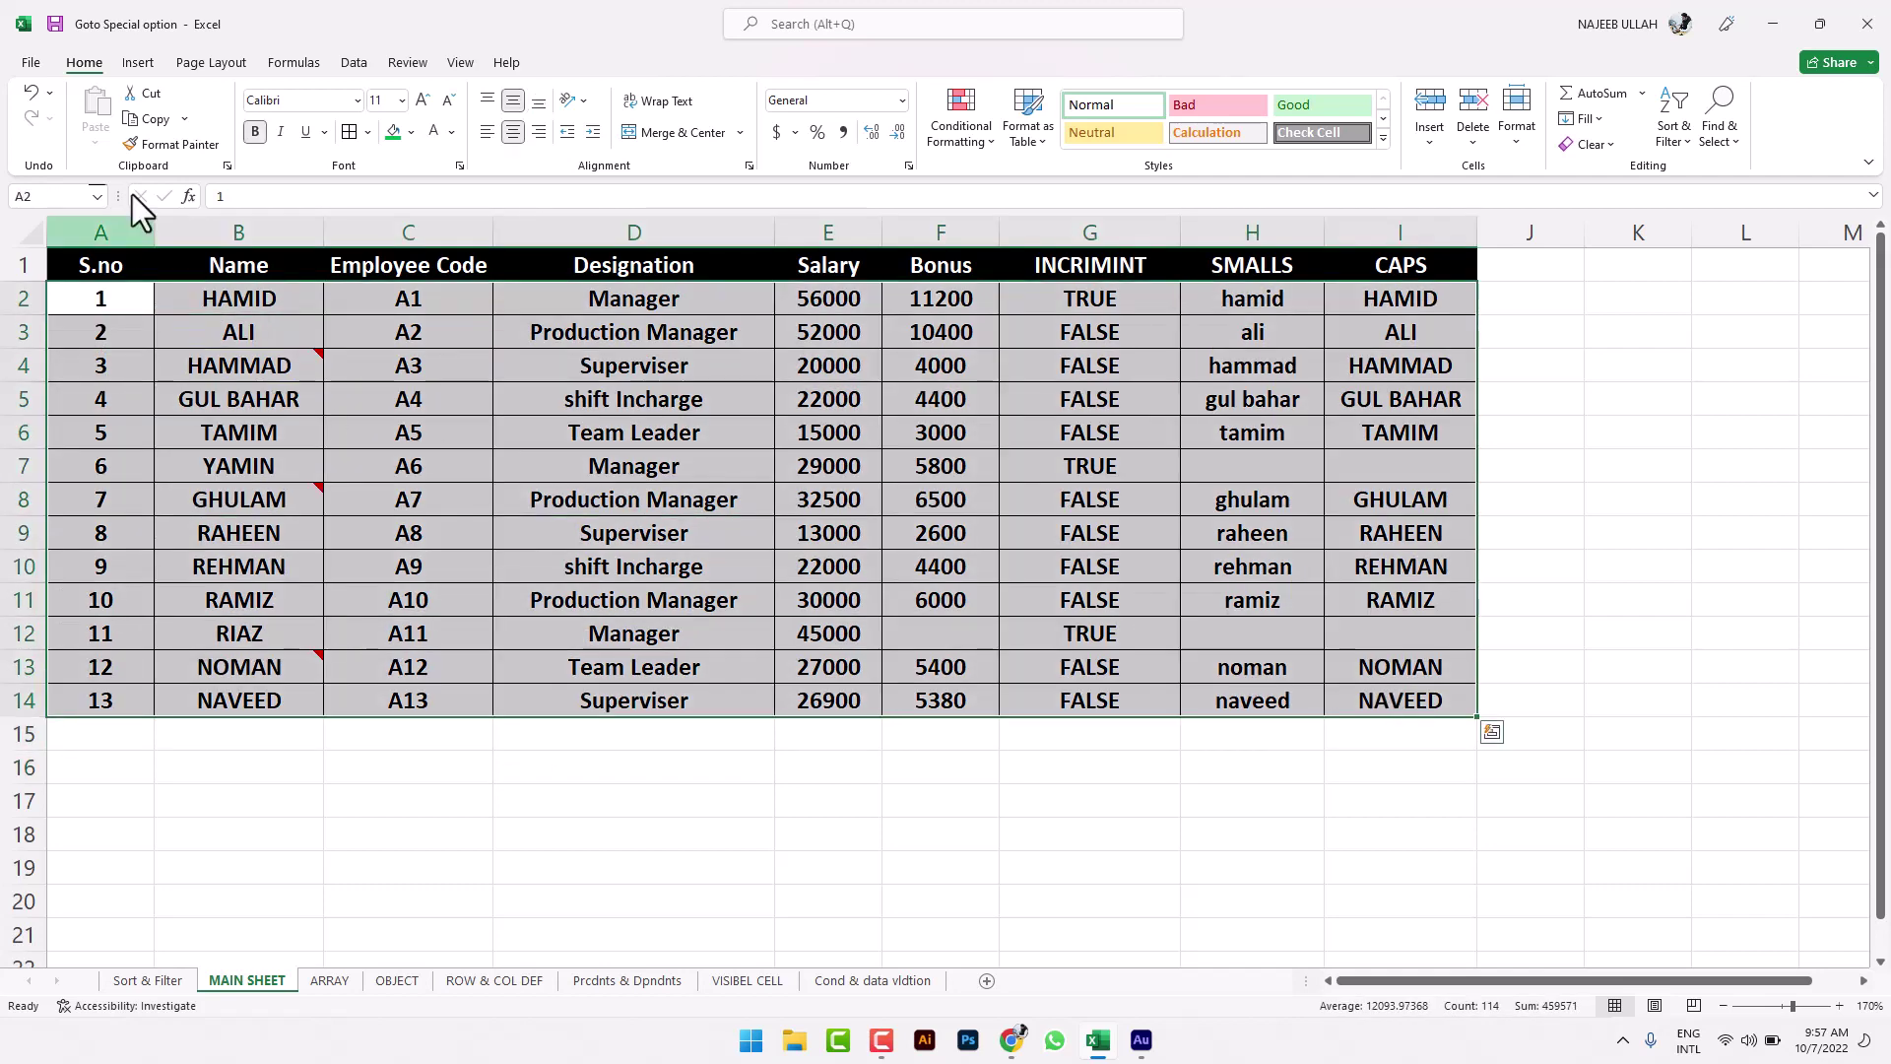
{"action": "left_click", "coordinate": [412, 132]}
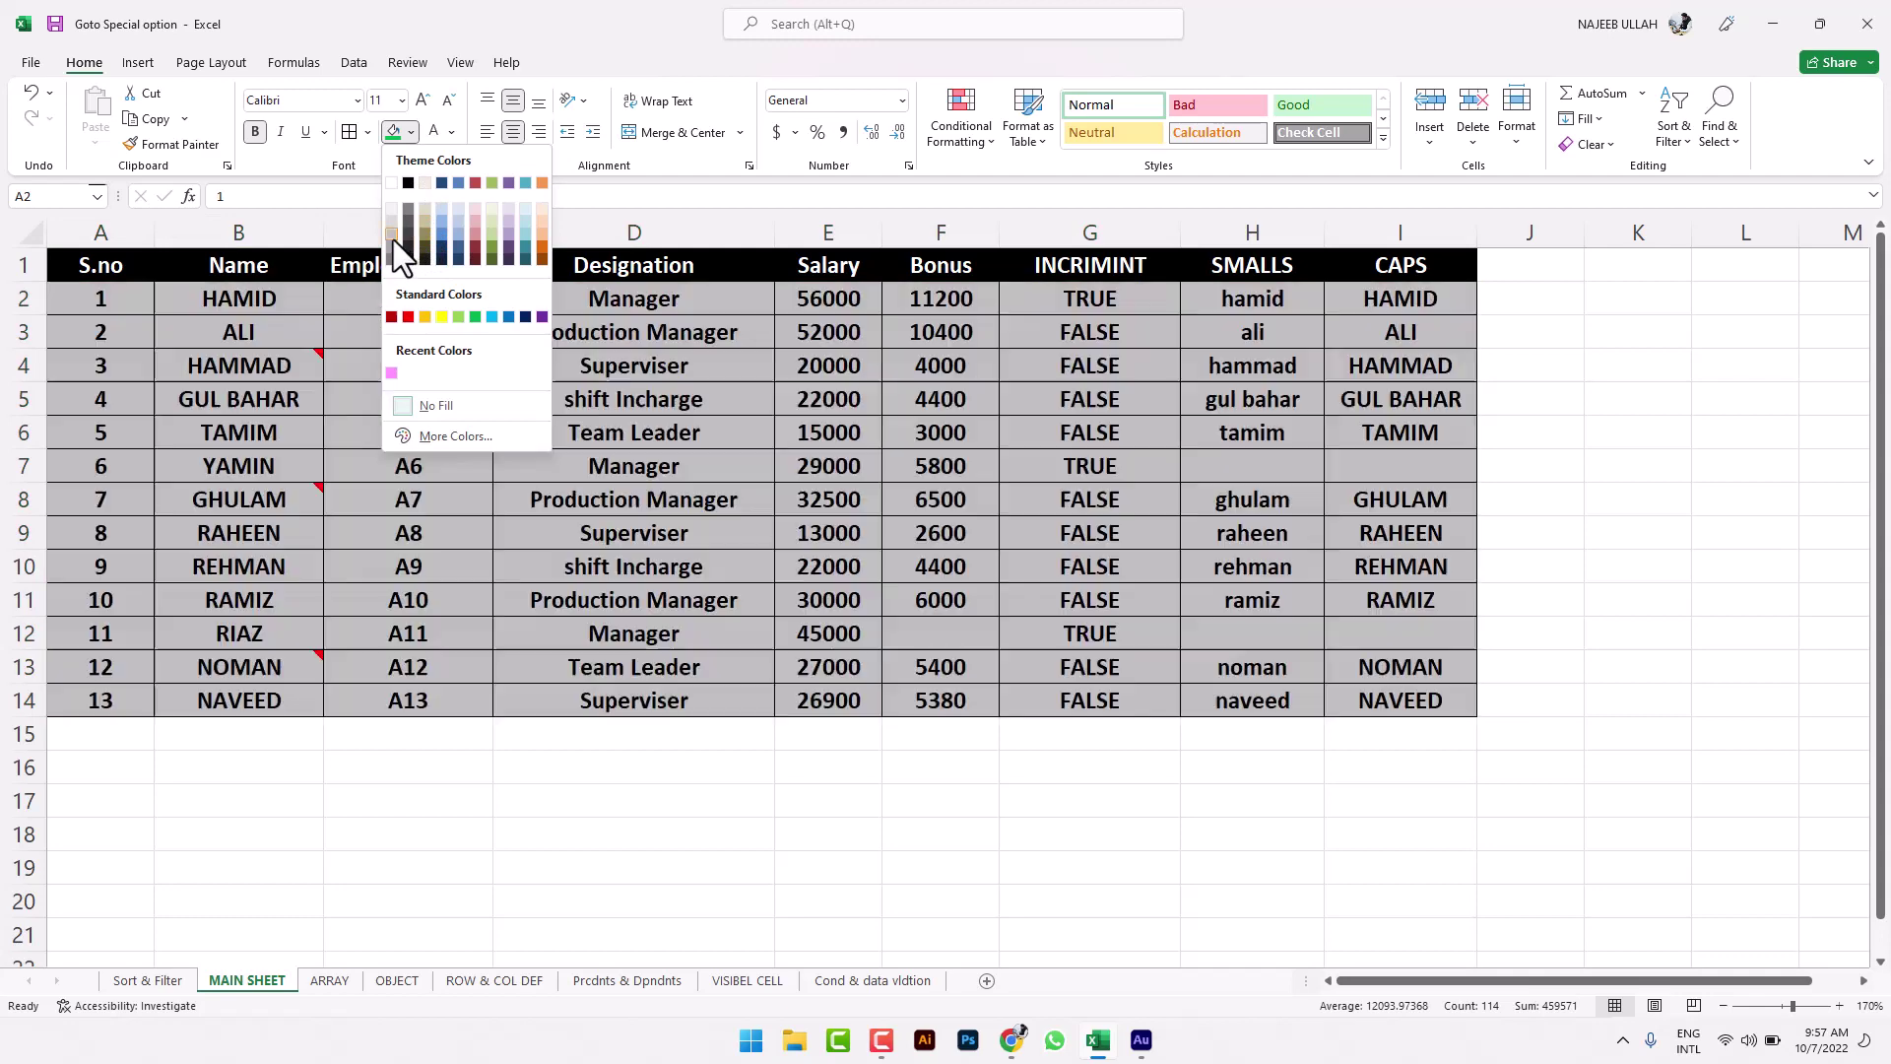
{"action": "left_click", "coordinate": [393, 239]}
{"action": "left_click", "coordinate": [1521, 463]}
{"action": "left_click", "coordinate": [715, 554]}
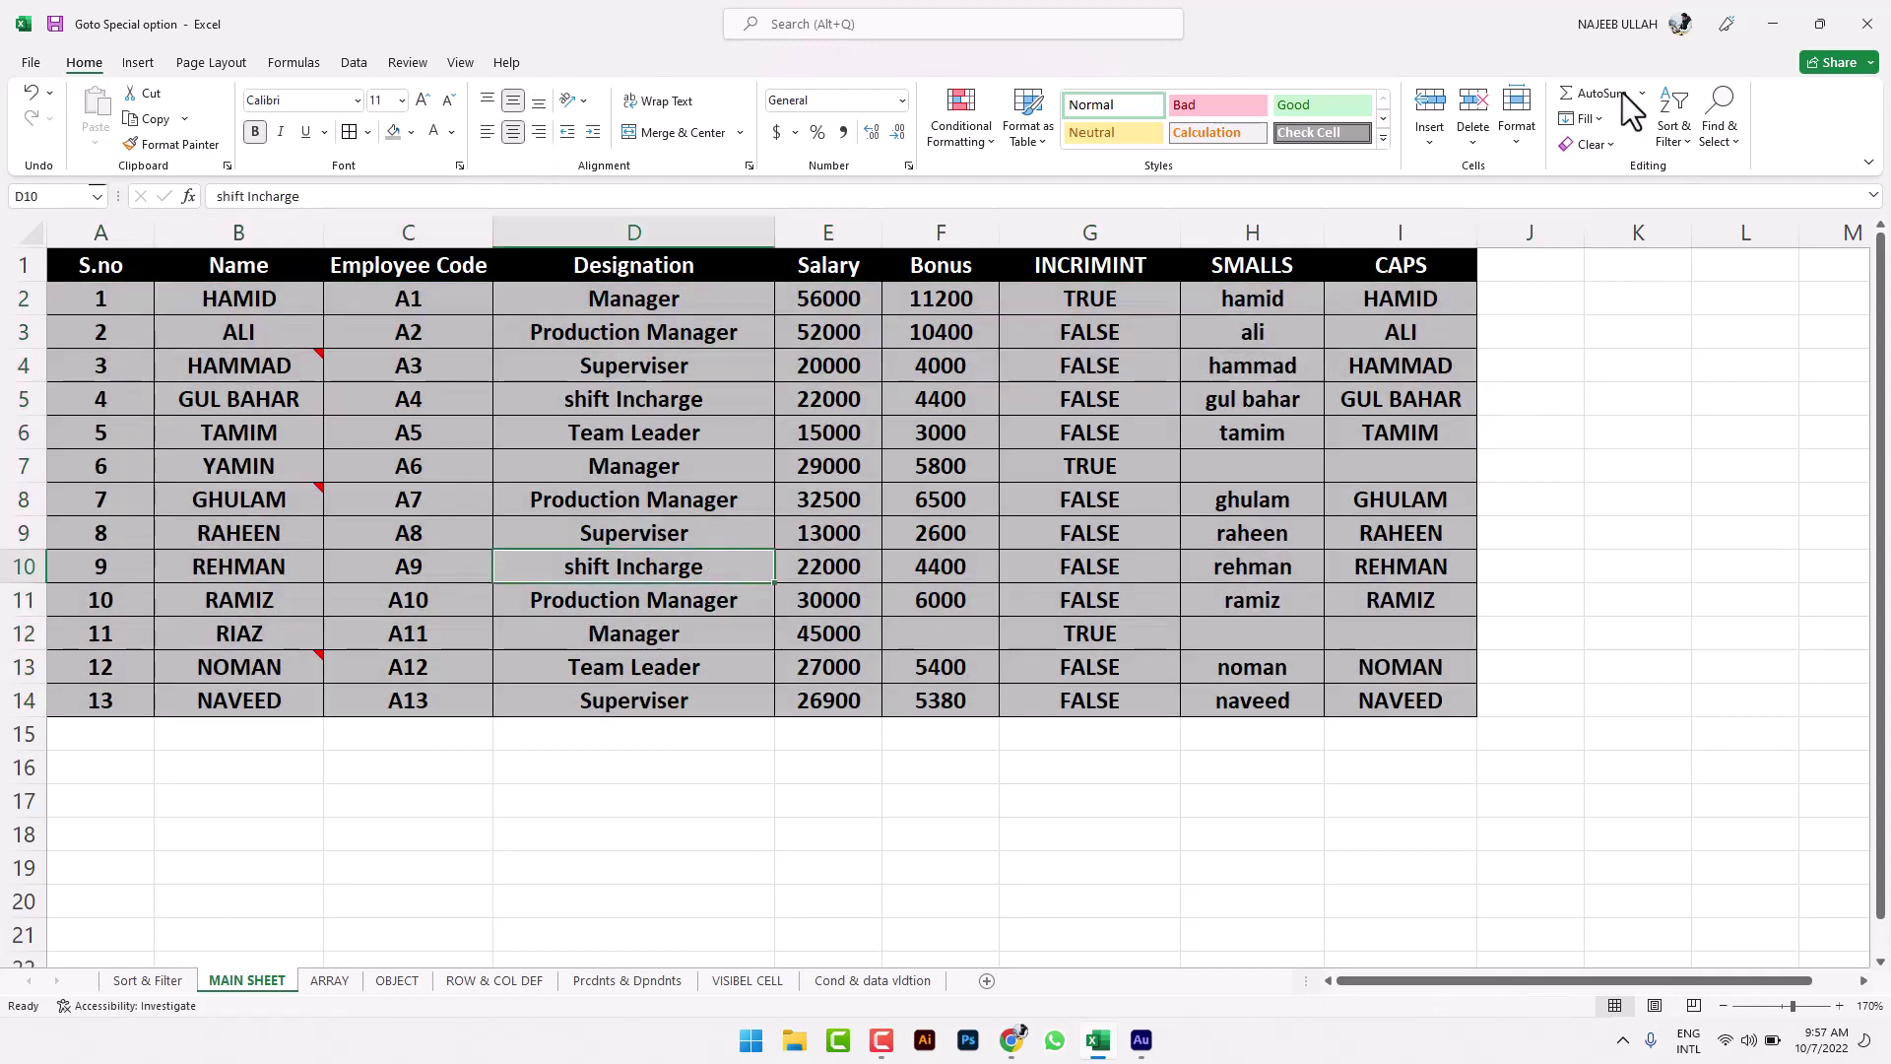
{"action": "left_click", "coordinate": [1729, 140]}
Step: Select the three commented name cells with Go To Special > Comments
{"action": "left_click", "coordinate": [1743, 255]}
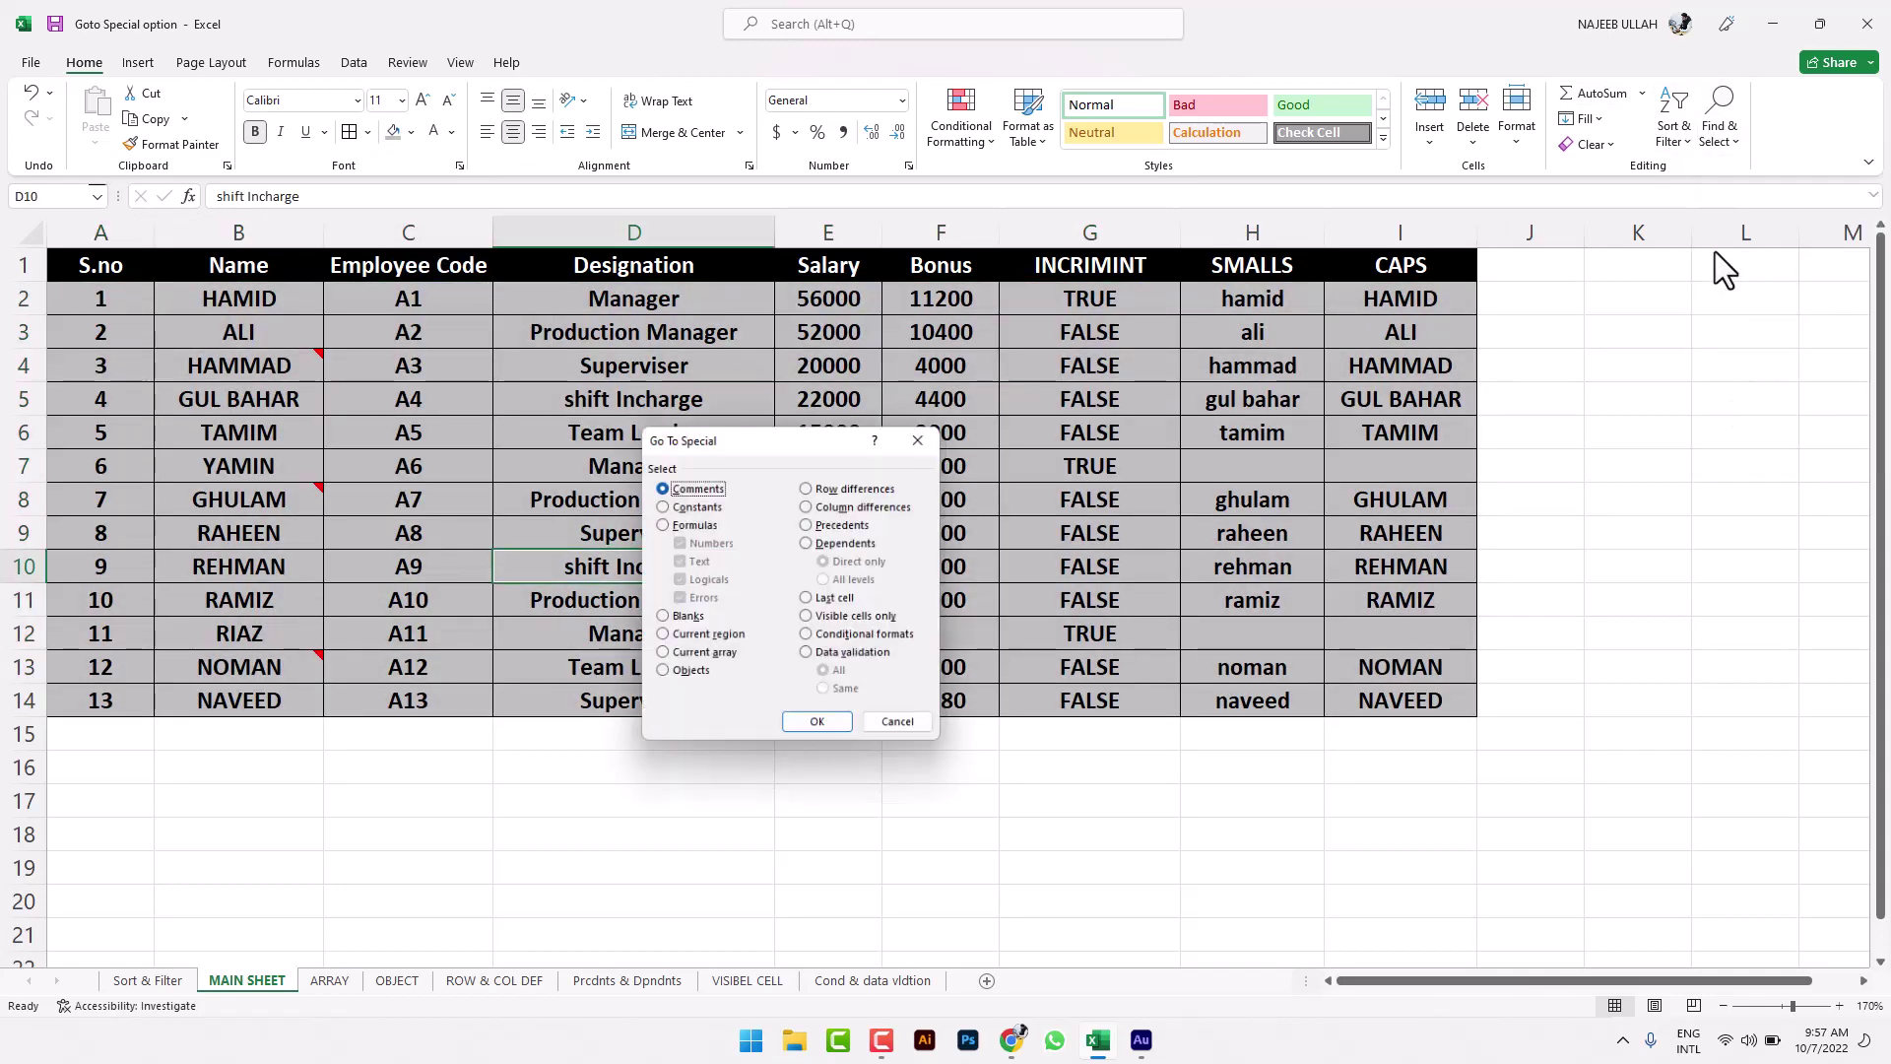
{"action": "left_click", "coordinate": [705, 516]}
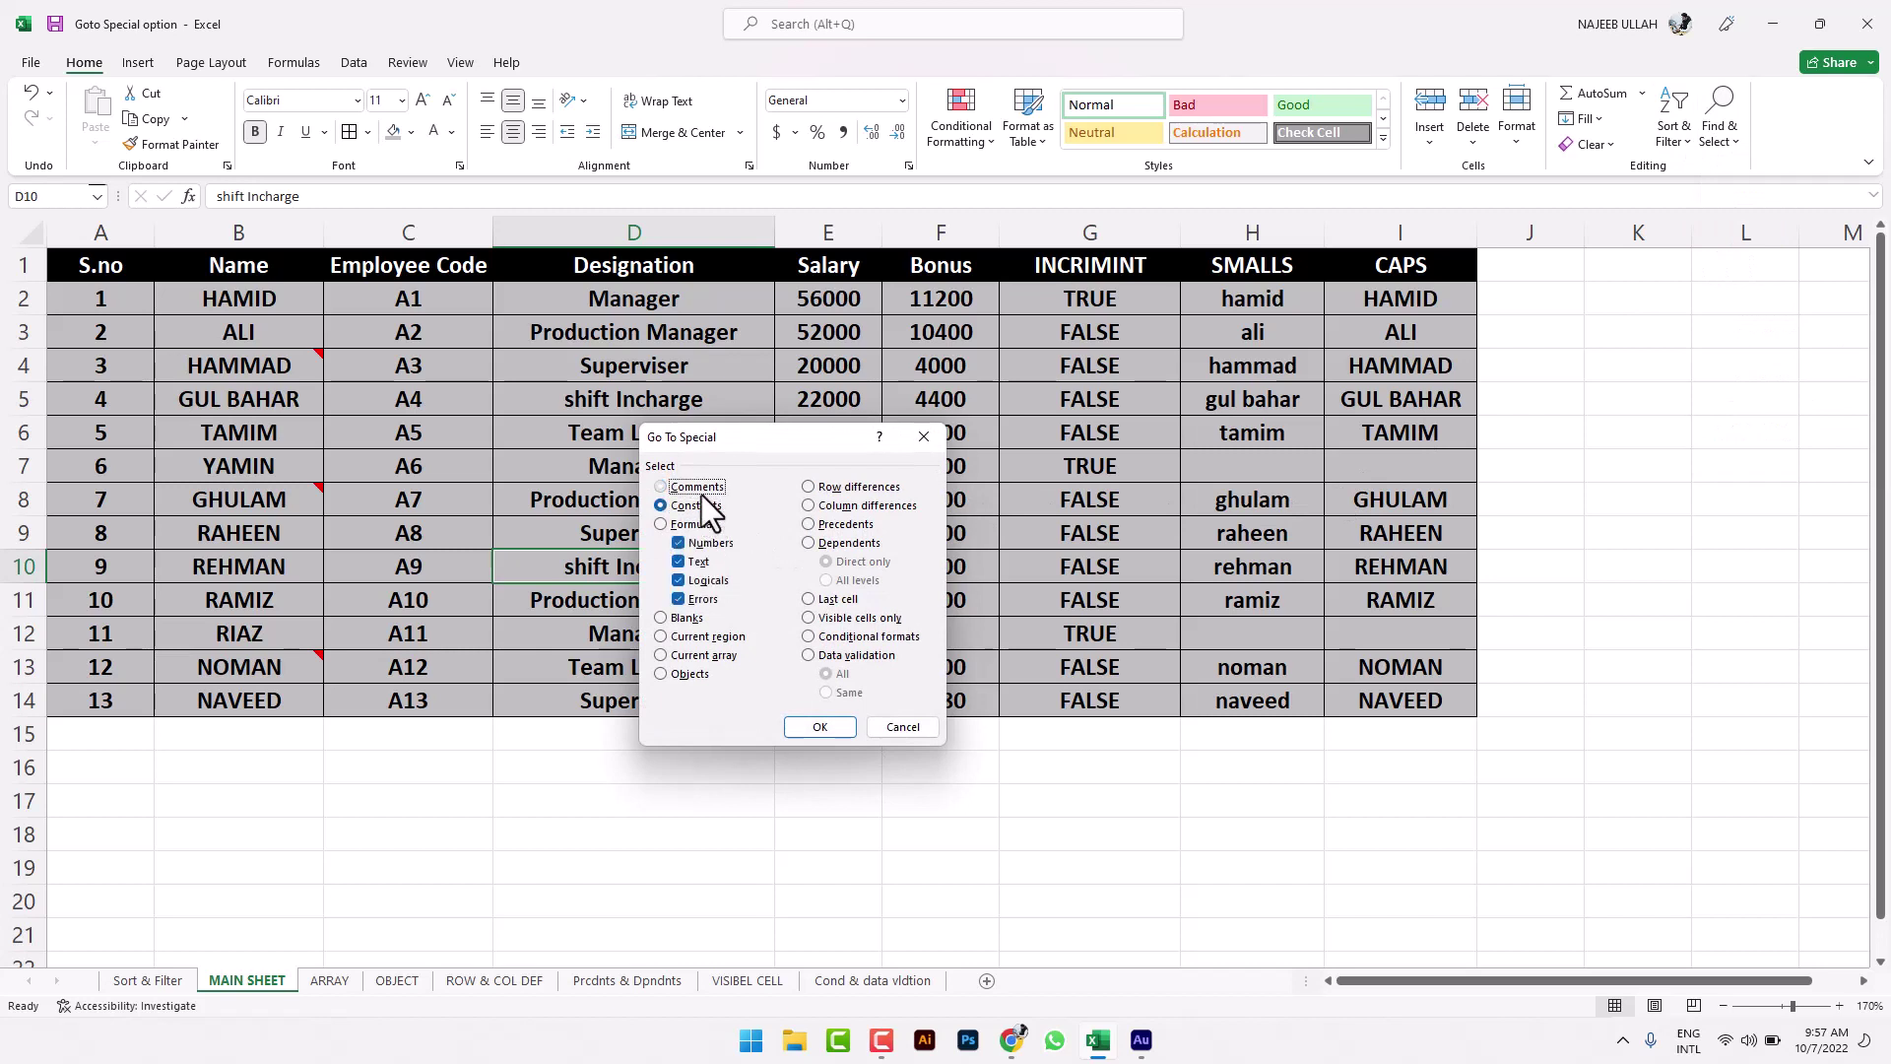
{"action": "left_click", "coordinate": [701, 488]}
{"action": "left_click", "coordinate": [831, 728]}
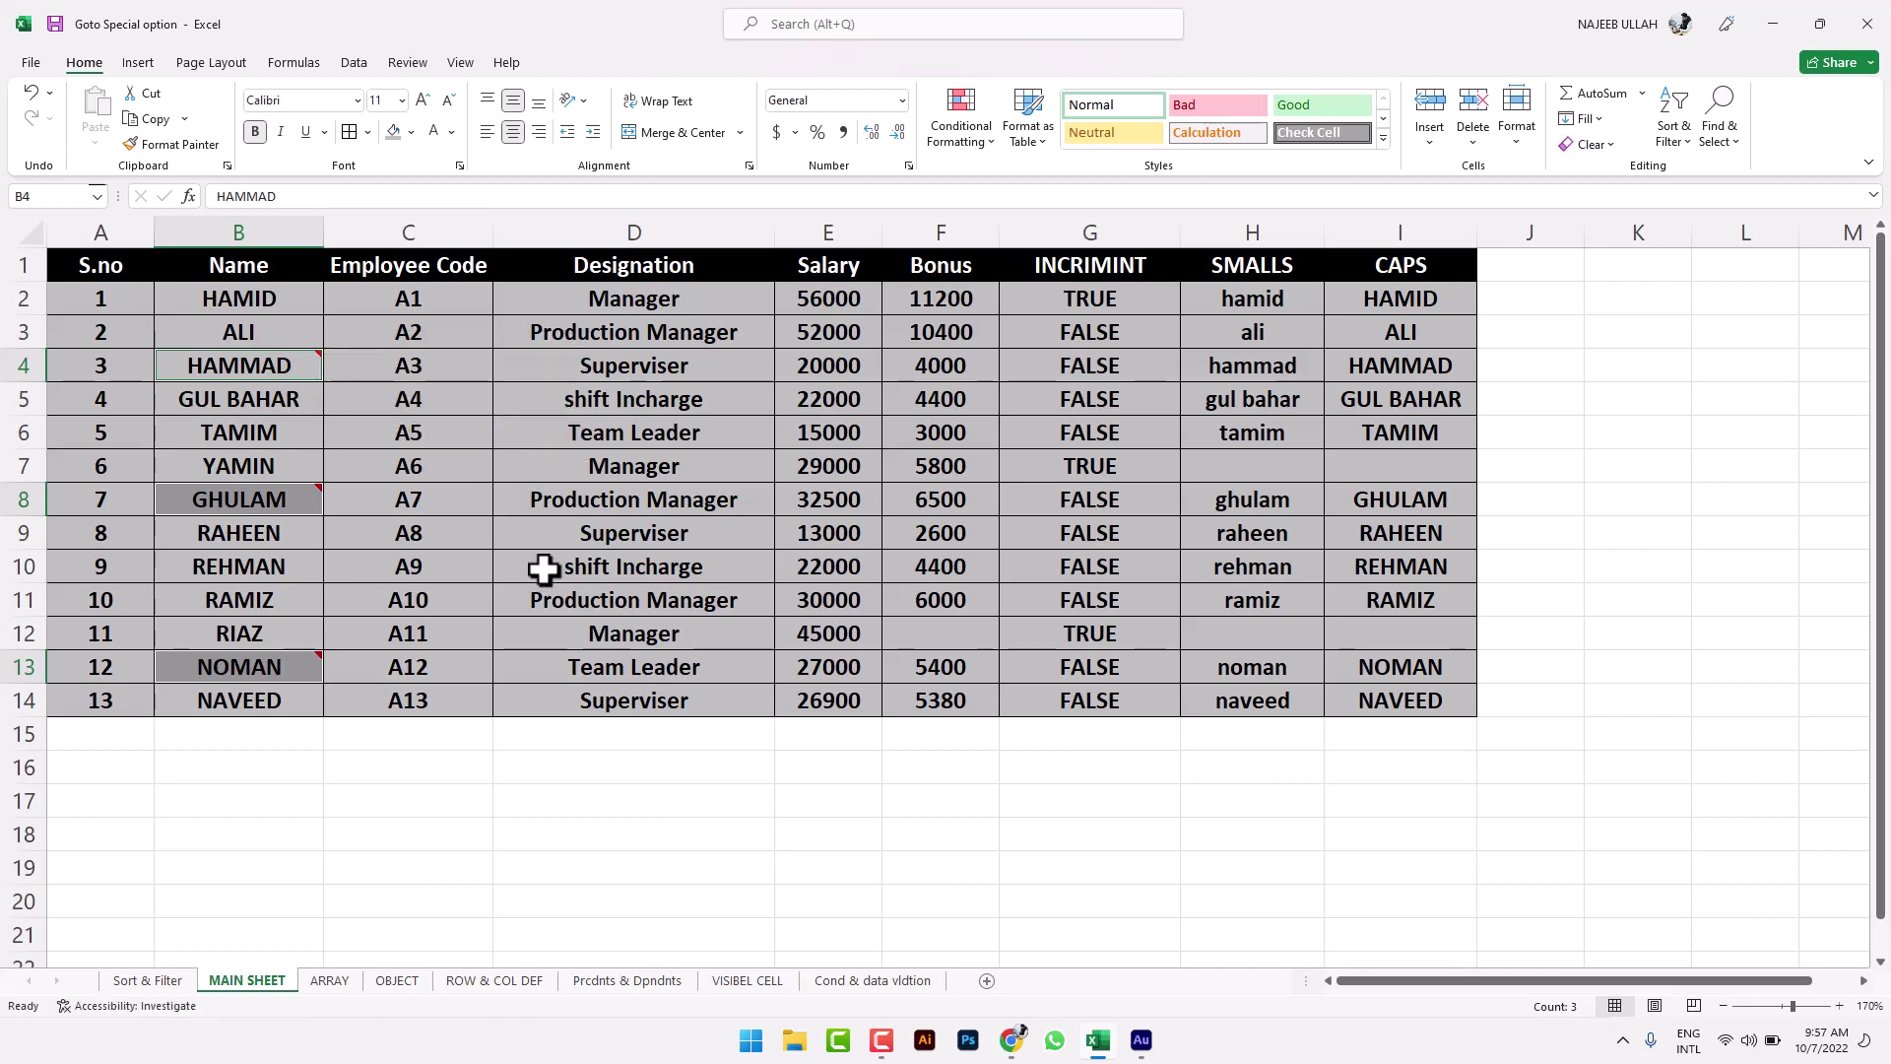
Step: Check the comment commands on the Review tab, then return to Home and select cell C6
{"action": "left_click", "coordinate": [418, 61]}
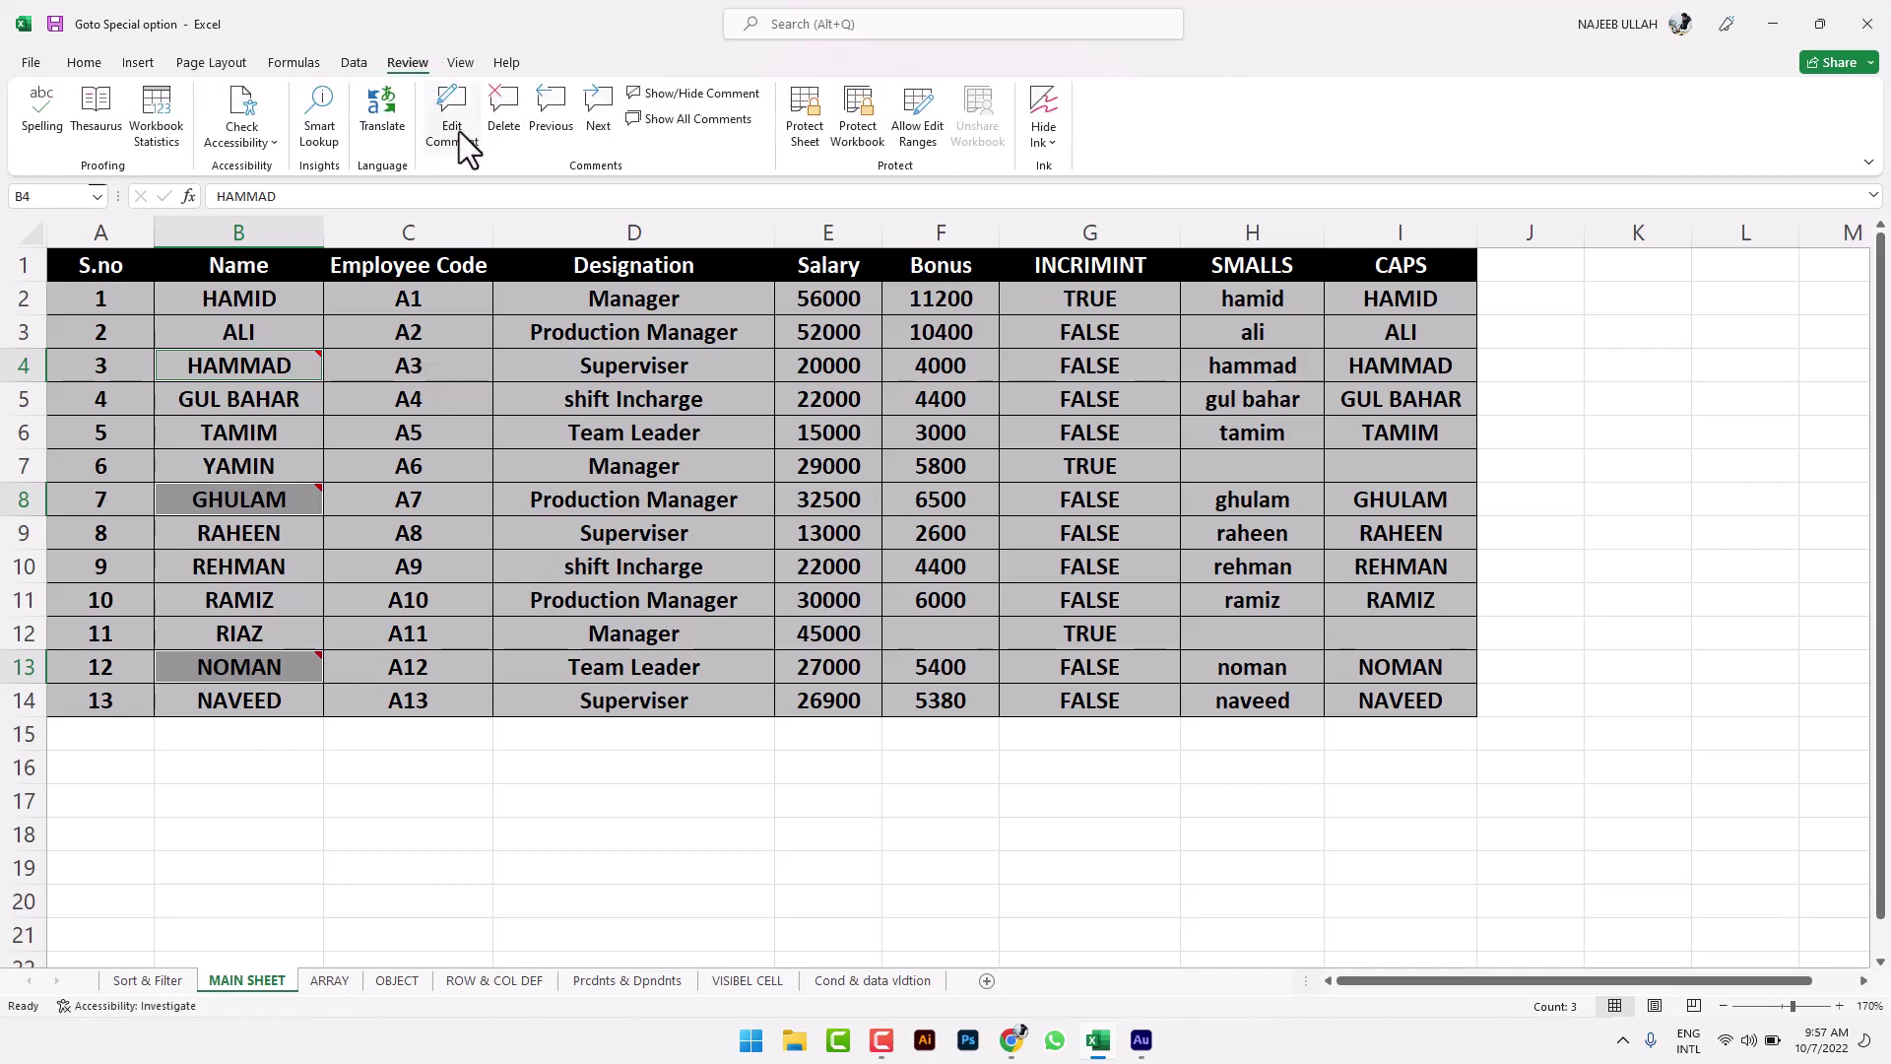
{"action": "left_click", "coordinate": [84, 61]}
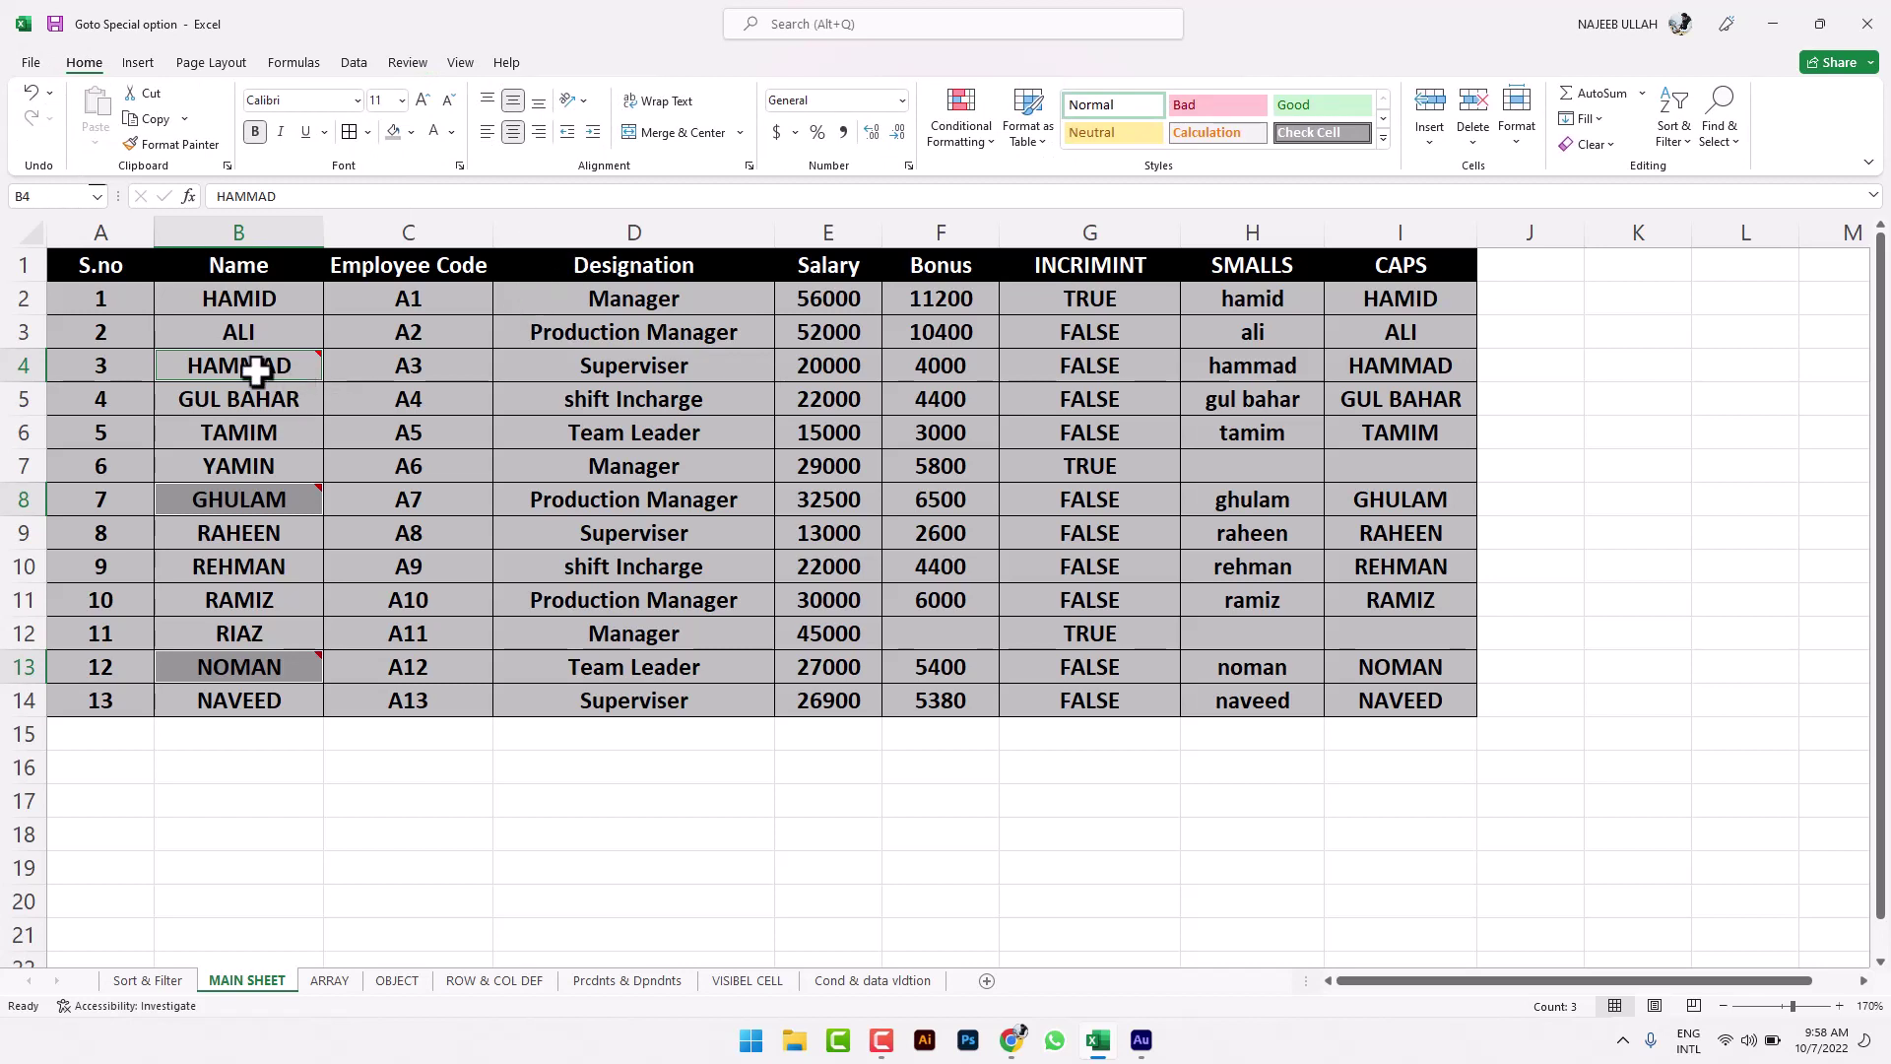
{"action": "left_click", "coordinate": [298, 375]}
{"action": "left_click", "coordinate": [336, 434]}
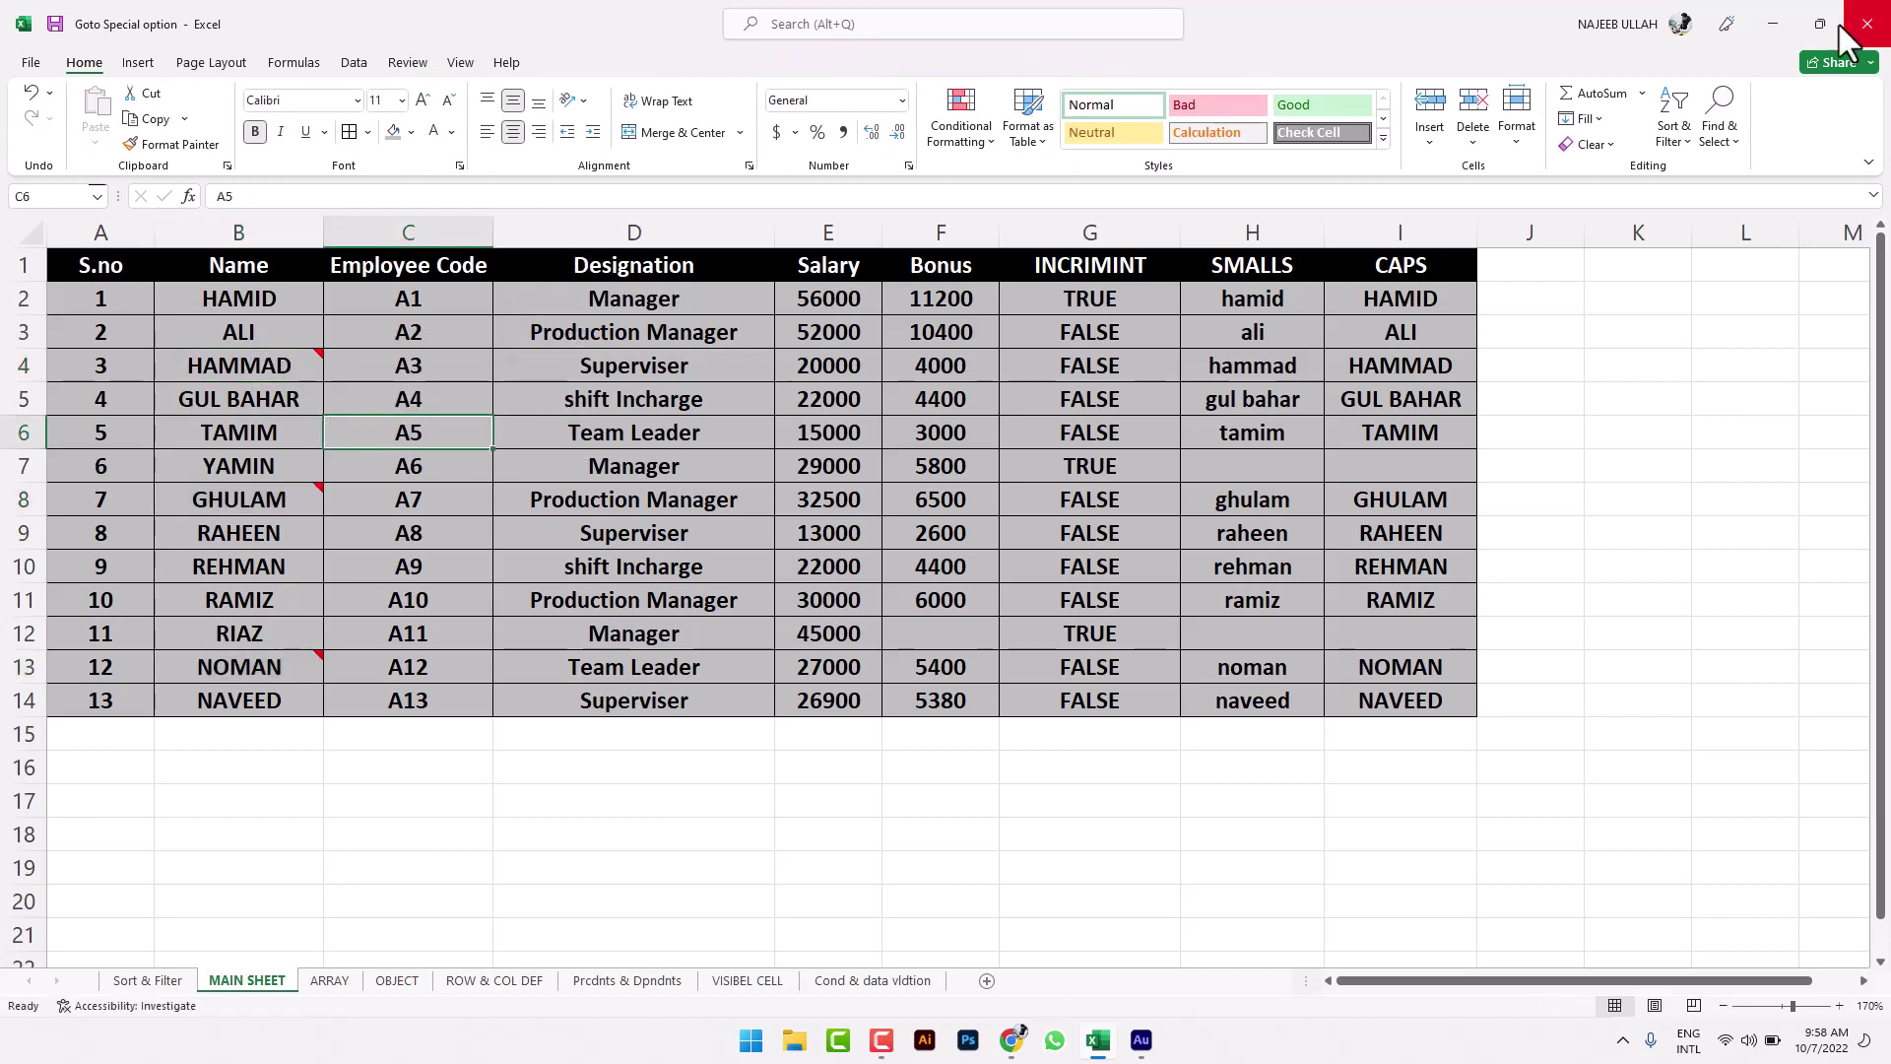
{"action": "left_click", "coordinate": [1735, 128]}
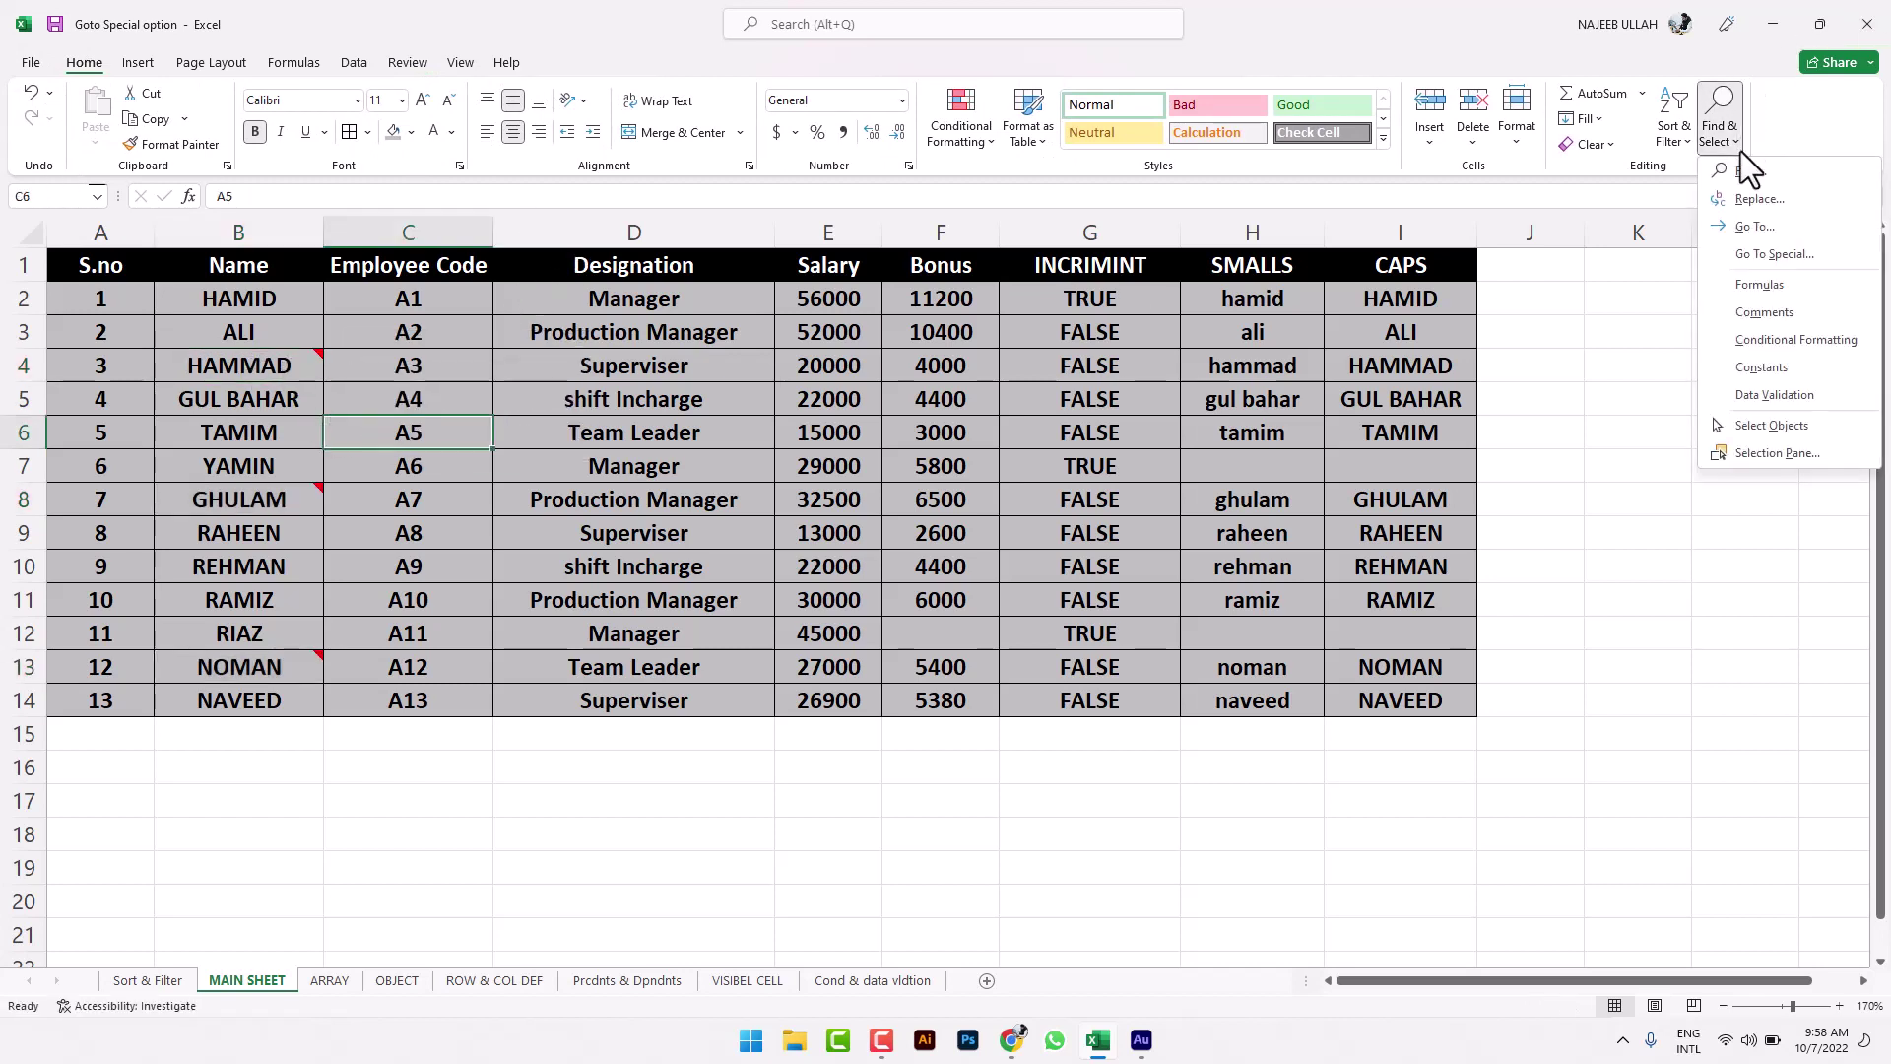
Step: Select all 74 constant cells with Go To Special > Constants
{"action": "left_click", "coordinate": [1763, 252]}
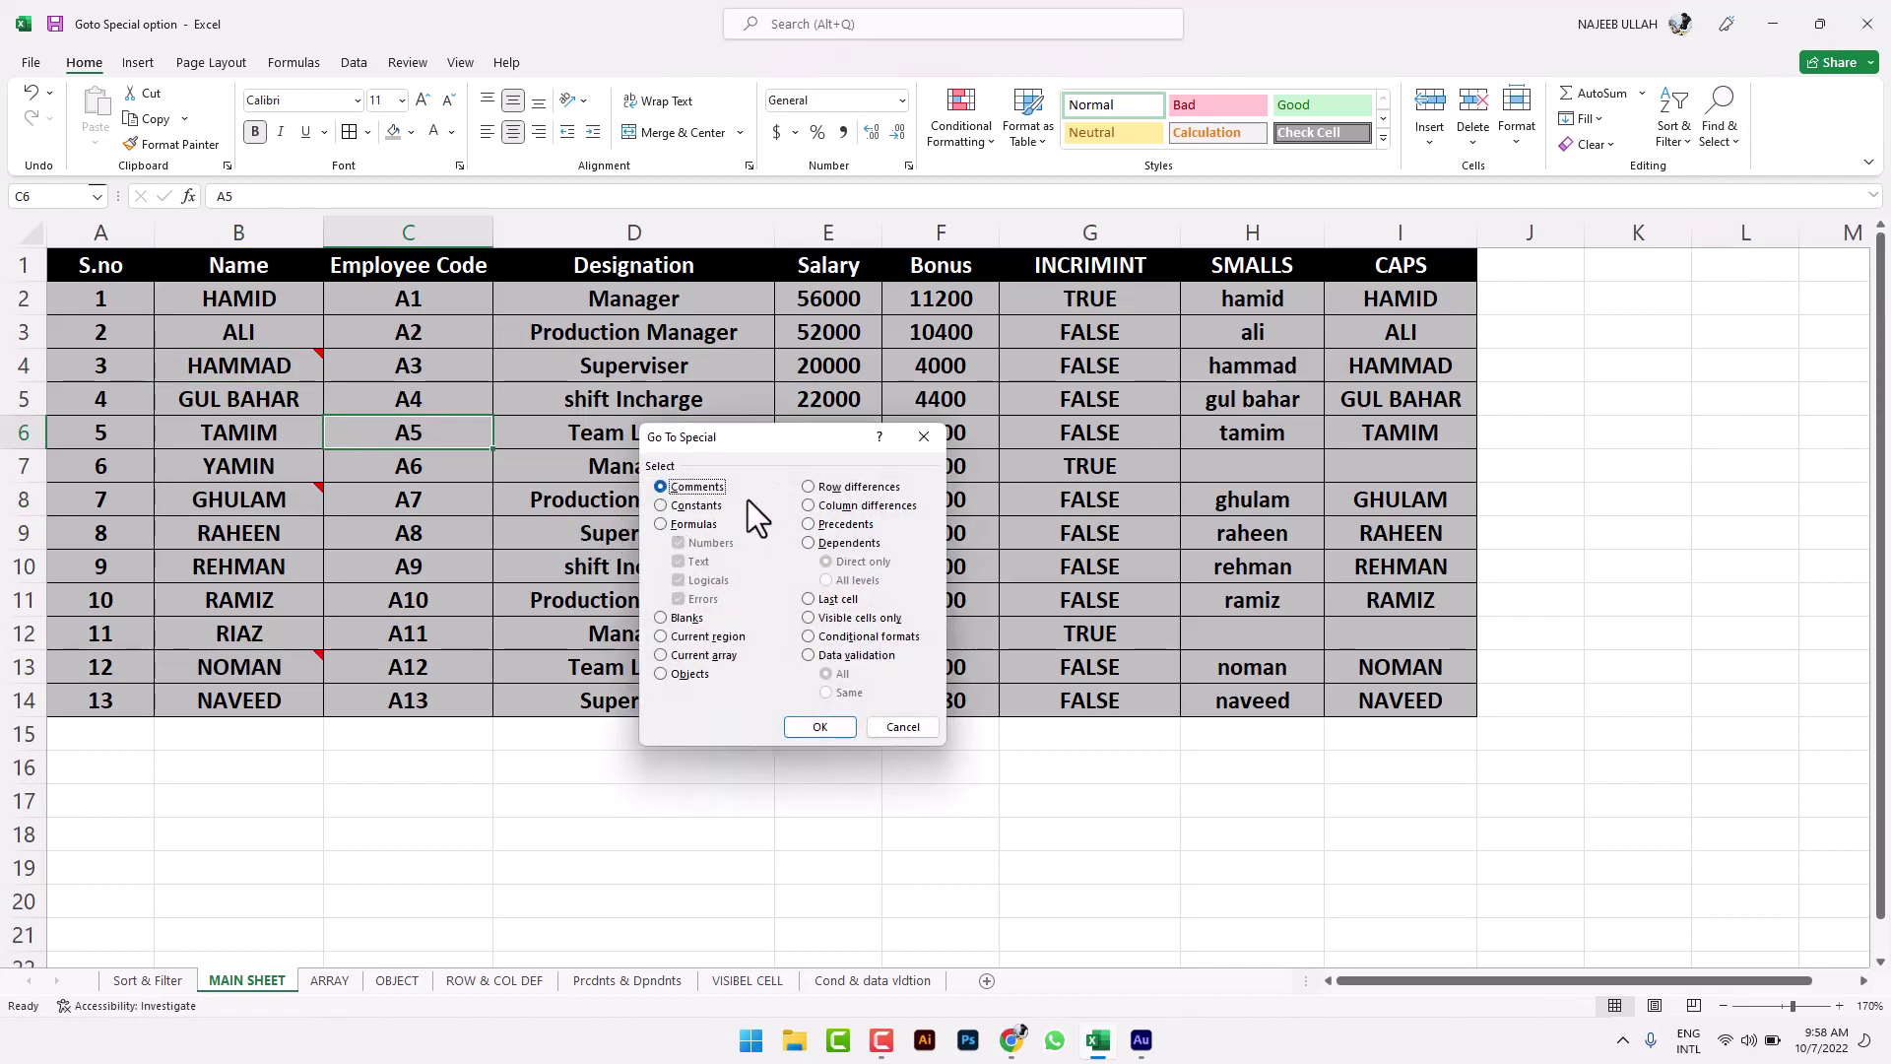
{"action": "left_click", "coordinate": [712, 505]}
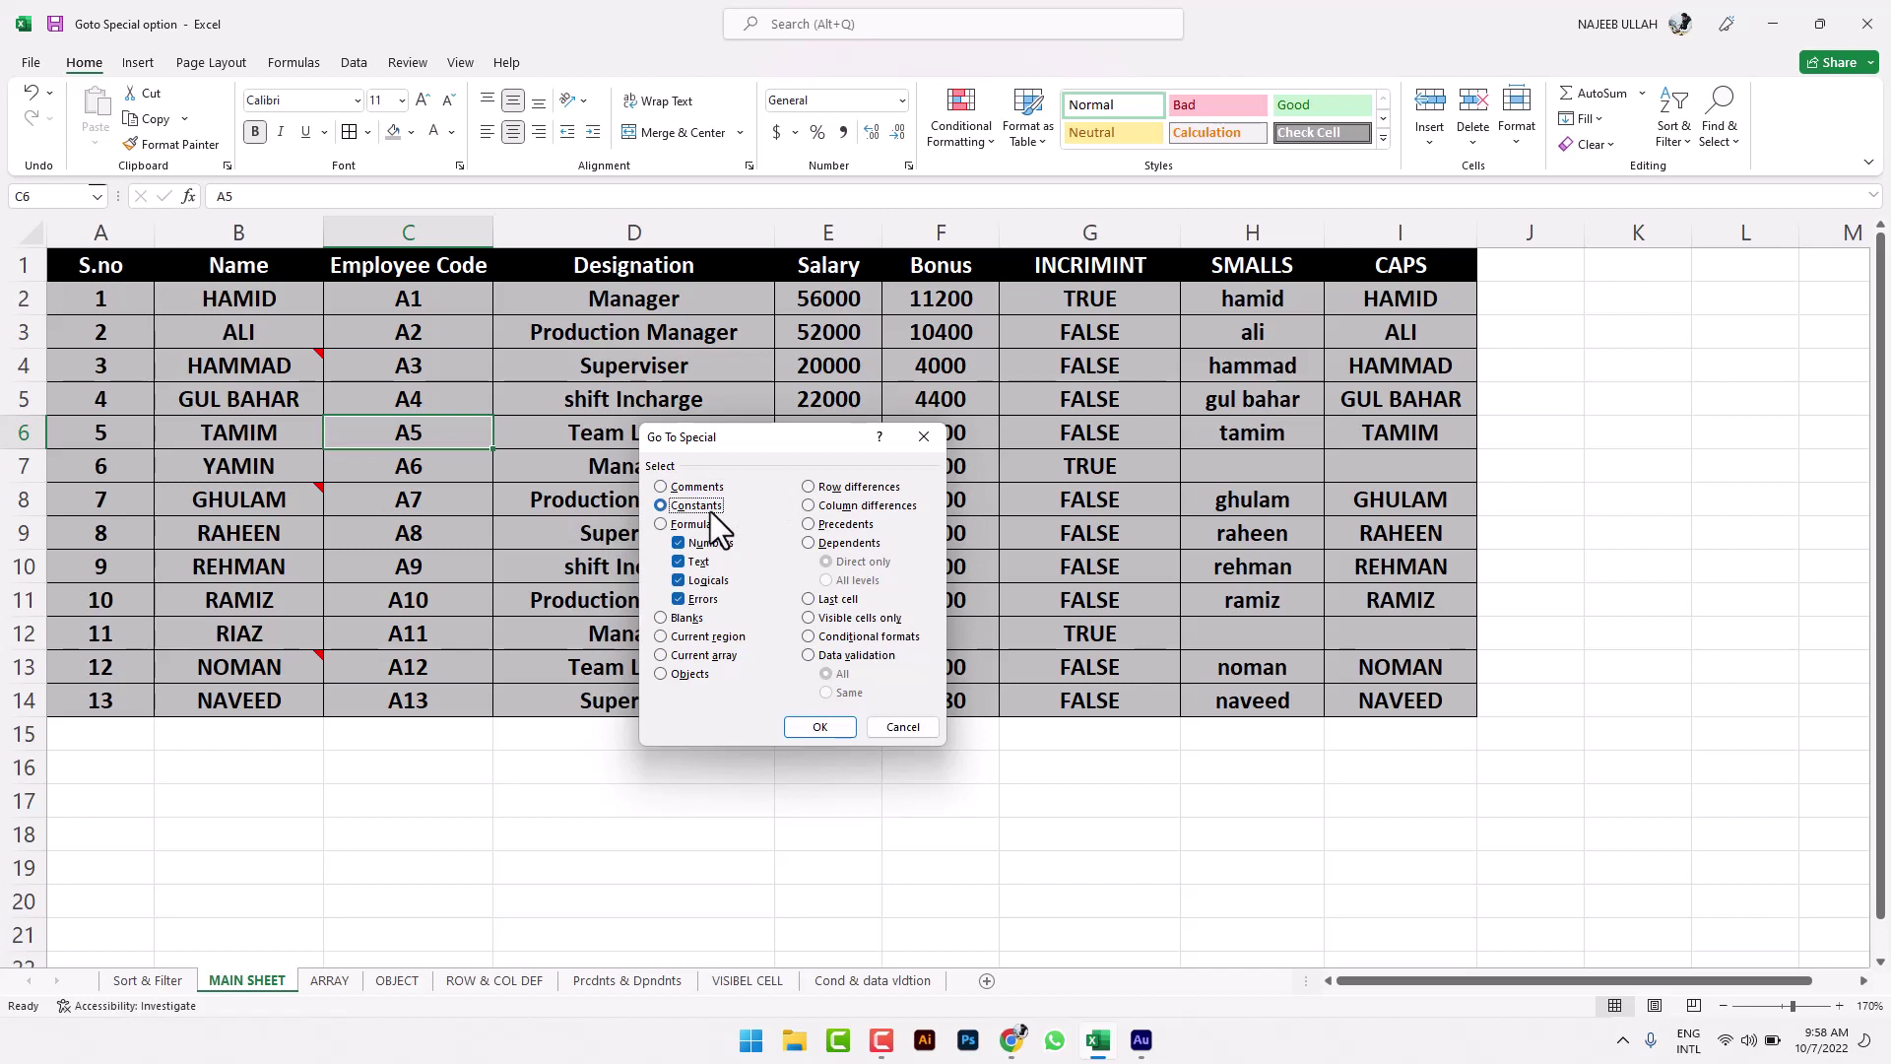
{"action": "left_click", "coordinate": [817, 727]}
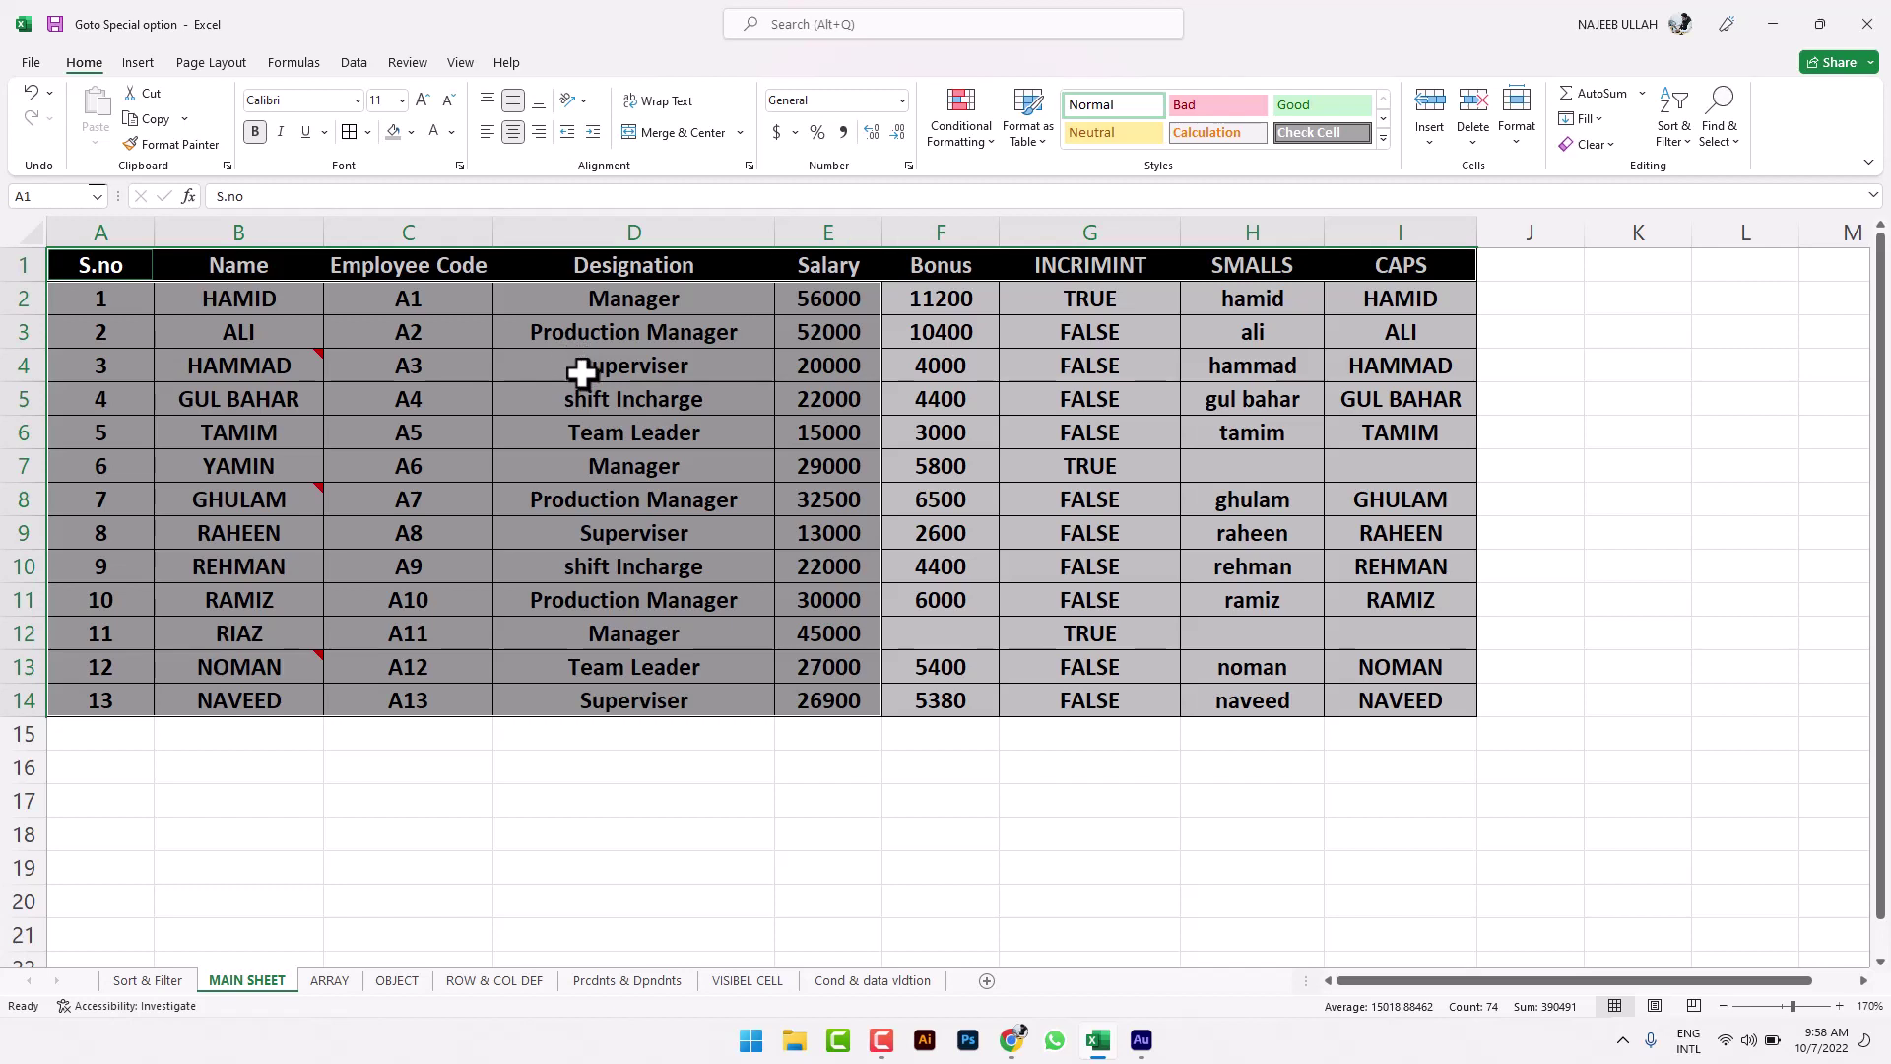
Step: Inspect cells D4, E4, C4, the Bonus formula in F4, INCRIMINT in G4, and E9
{"action": "left_click", "coordinate": [694, 367]}
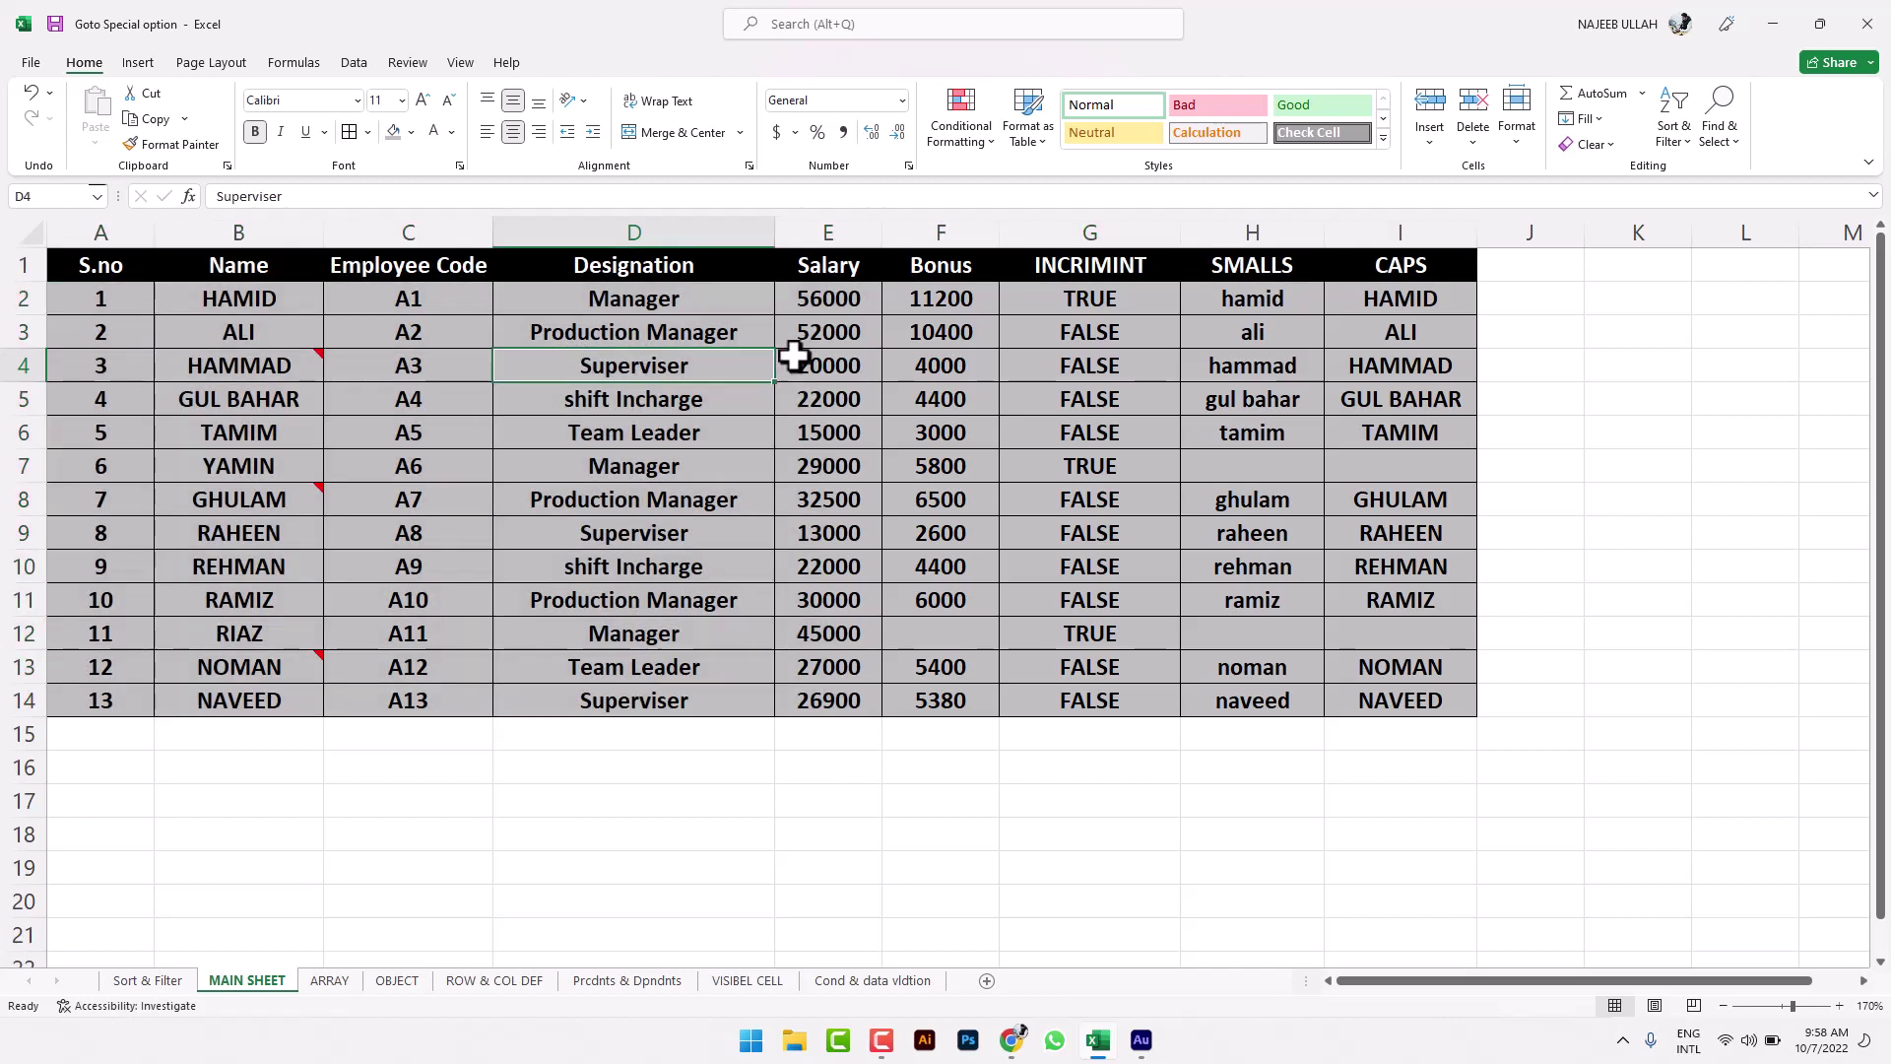
{"action": "left_click", "coordinate": [867, 371]}
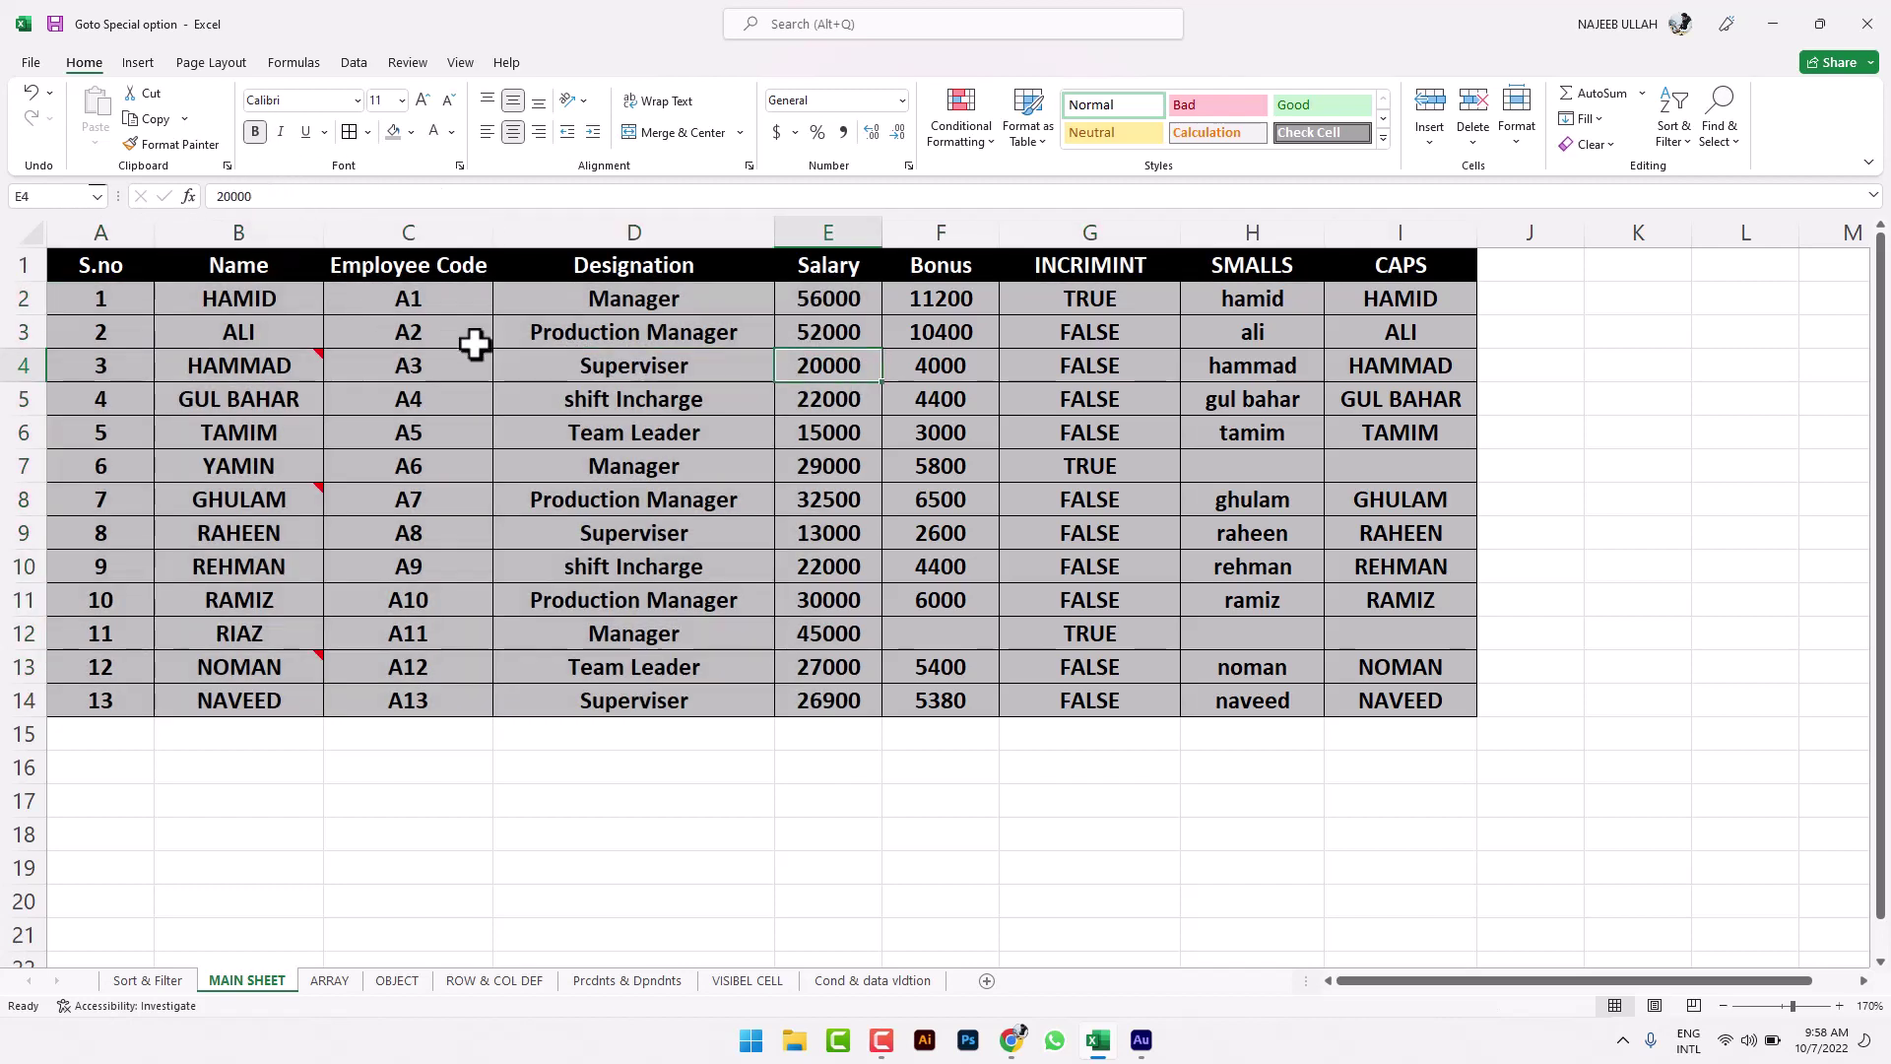
{"action": "key", "text": "Left"}
{"action": "key", "text": "Left"}
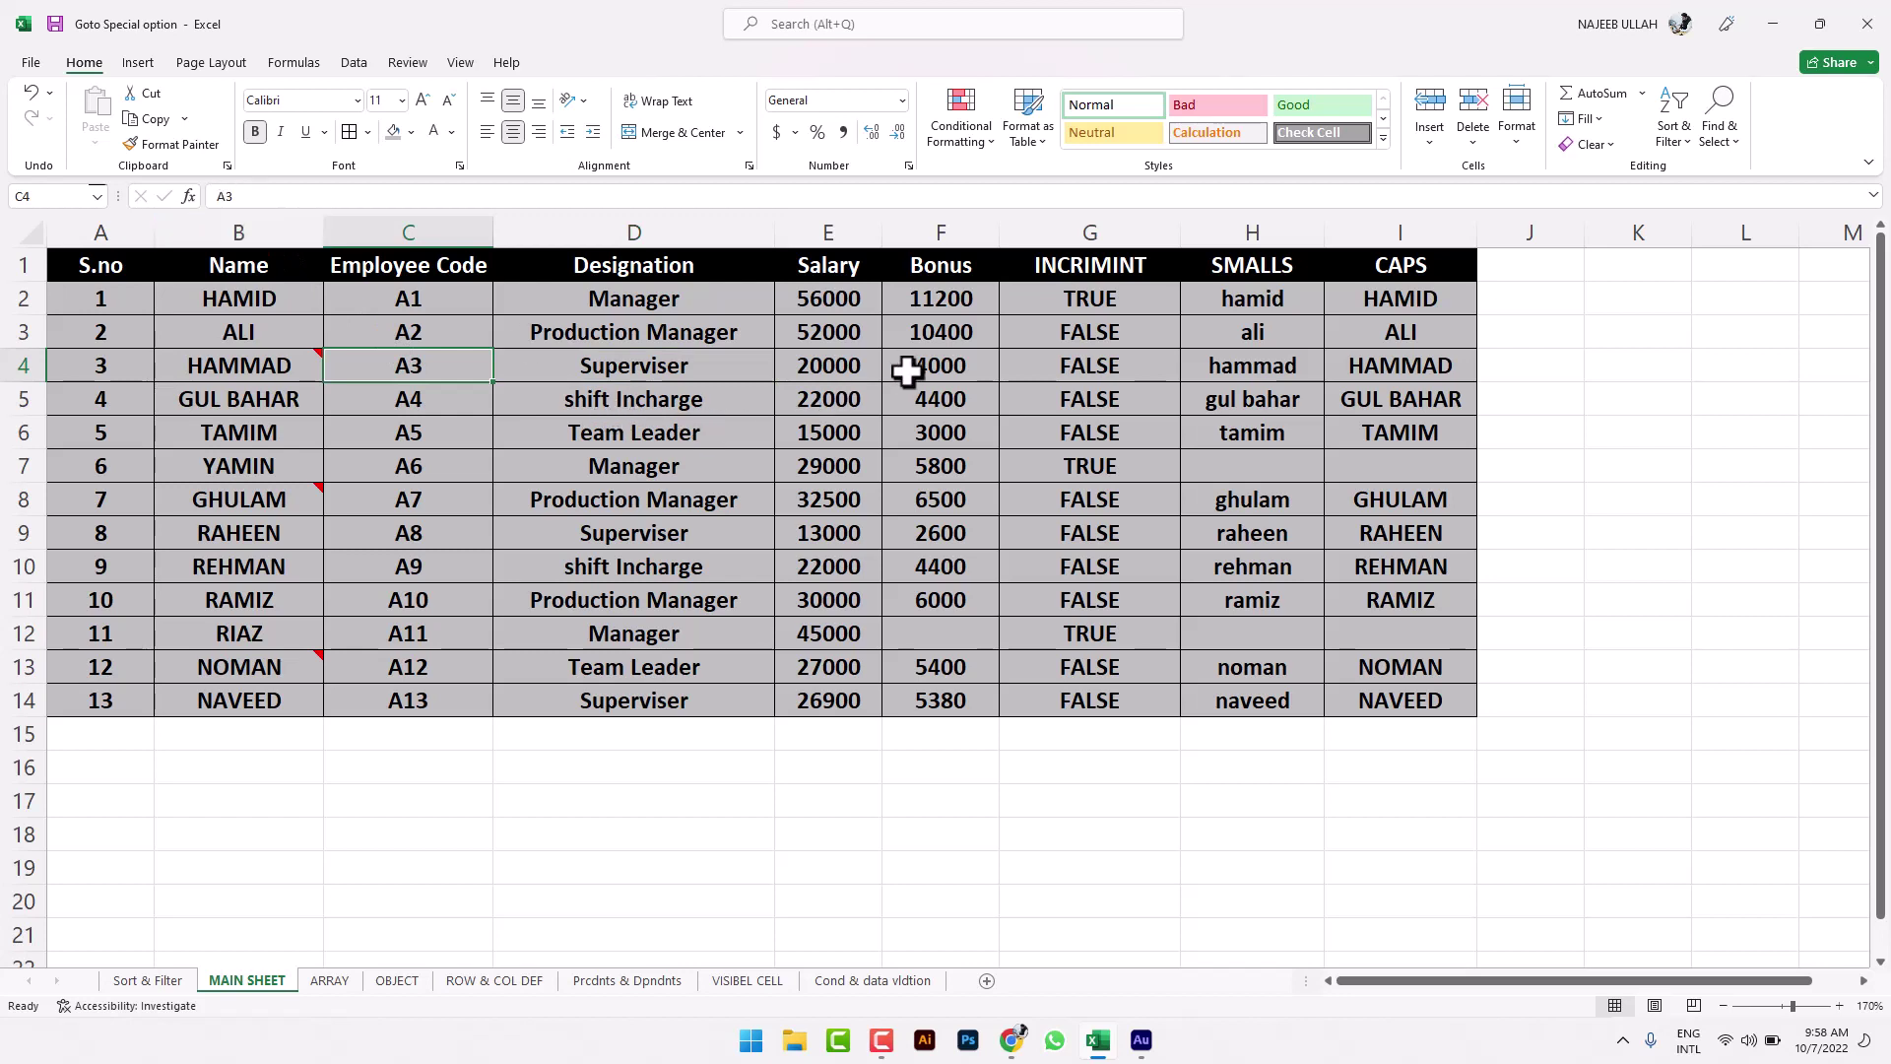
{"action": "left_click", "coordinate": [916, 363]}
{"action": "left_click", "coordinate": [1068, 361]}
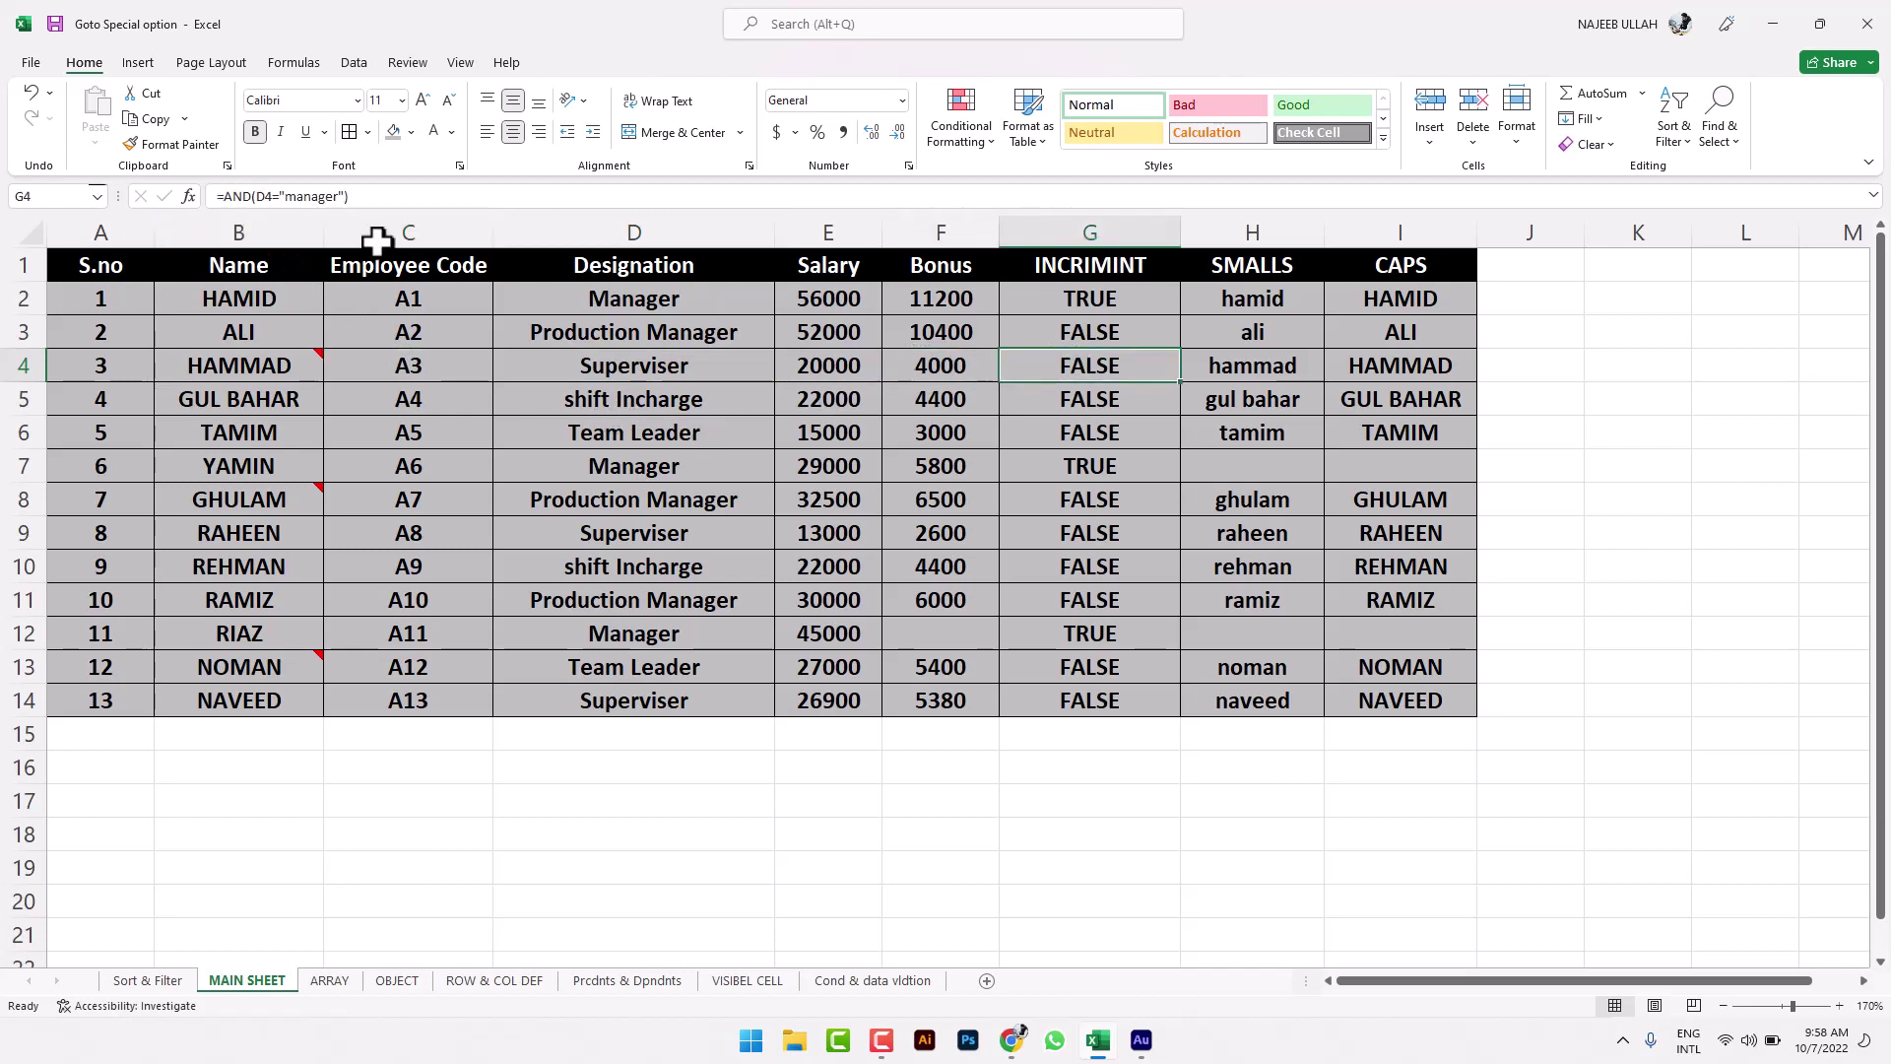
{"action": "left_click", "coordinate": [794, 542]}
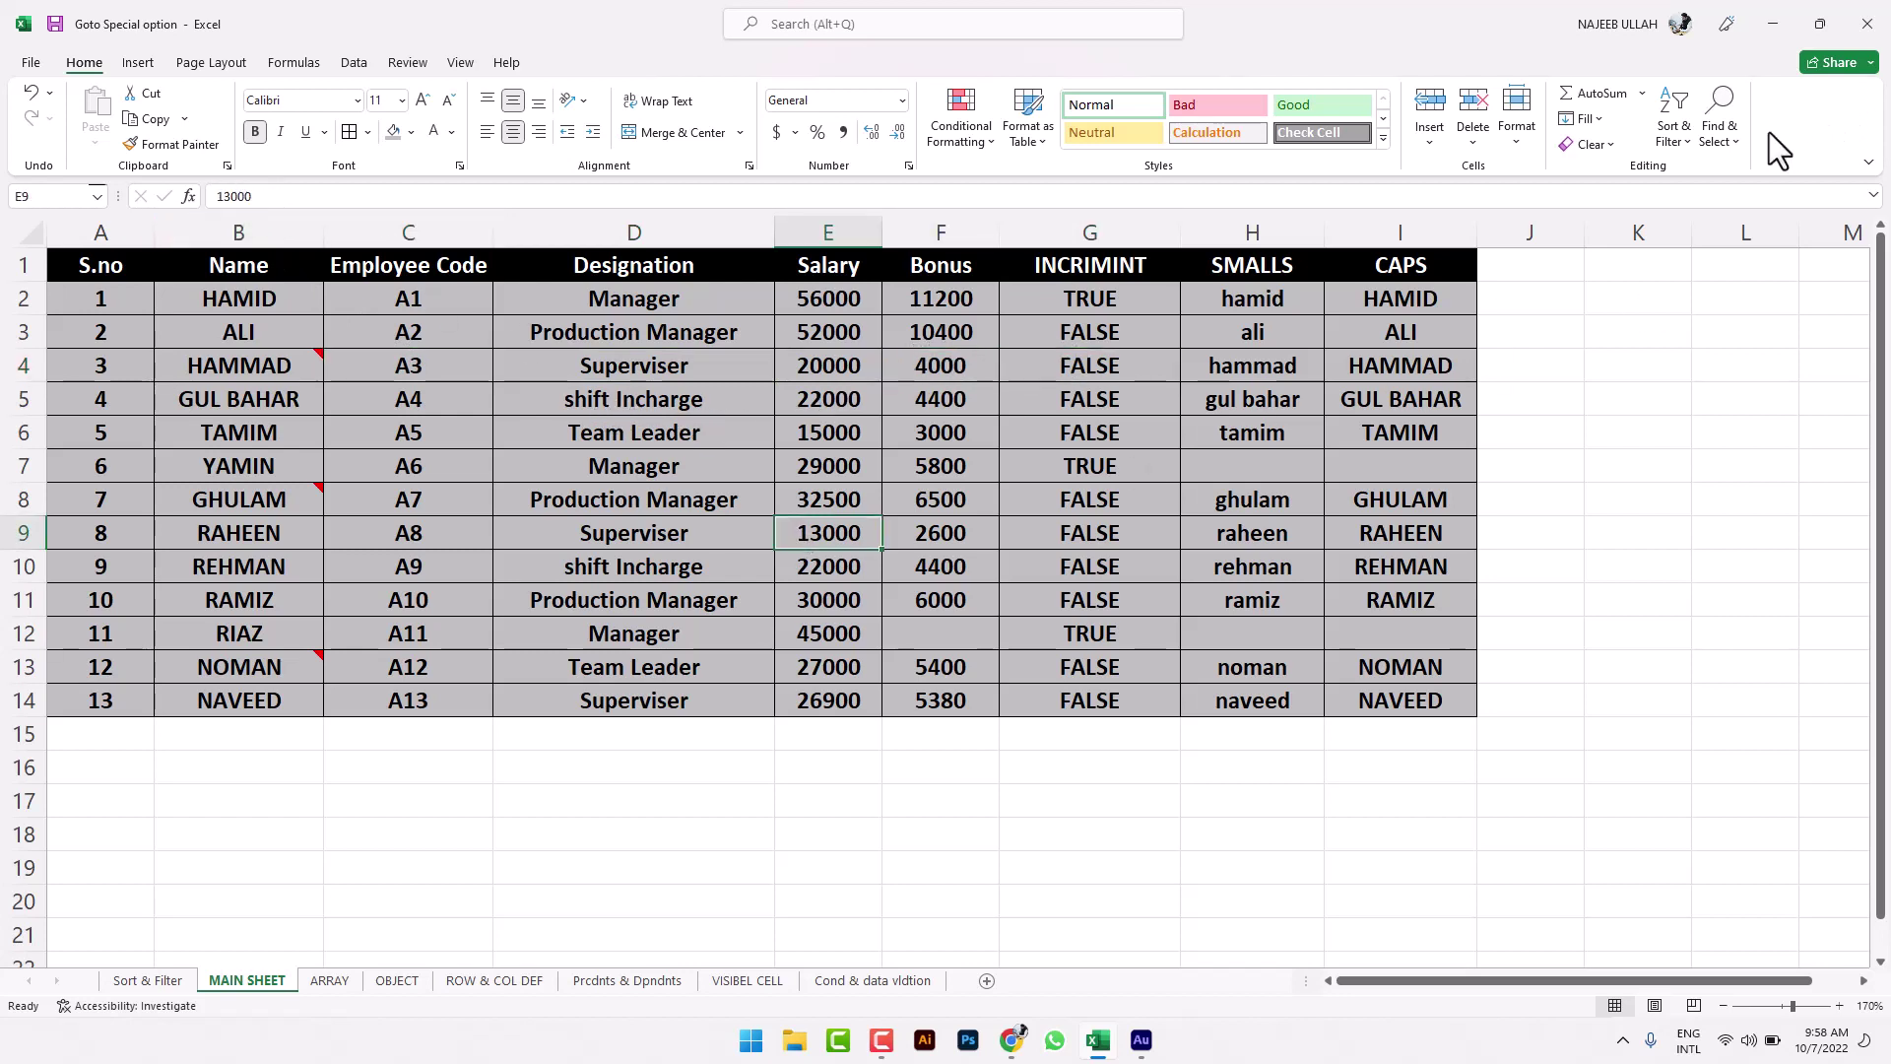
{"action": "left_click", "coordinate": [1732, 128]}
Step: Use Go To Special Formulas to select the 49 formula cells in Bonus through CAPS, then deselect
{"action": "left_click", "coordinate": [1754, 253]}
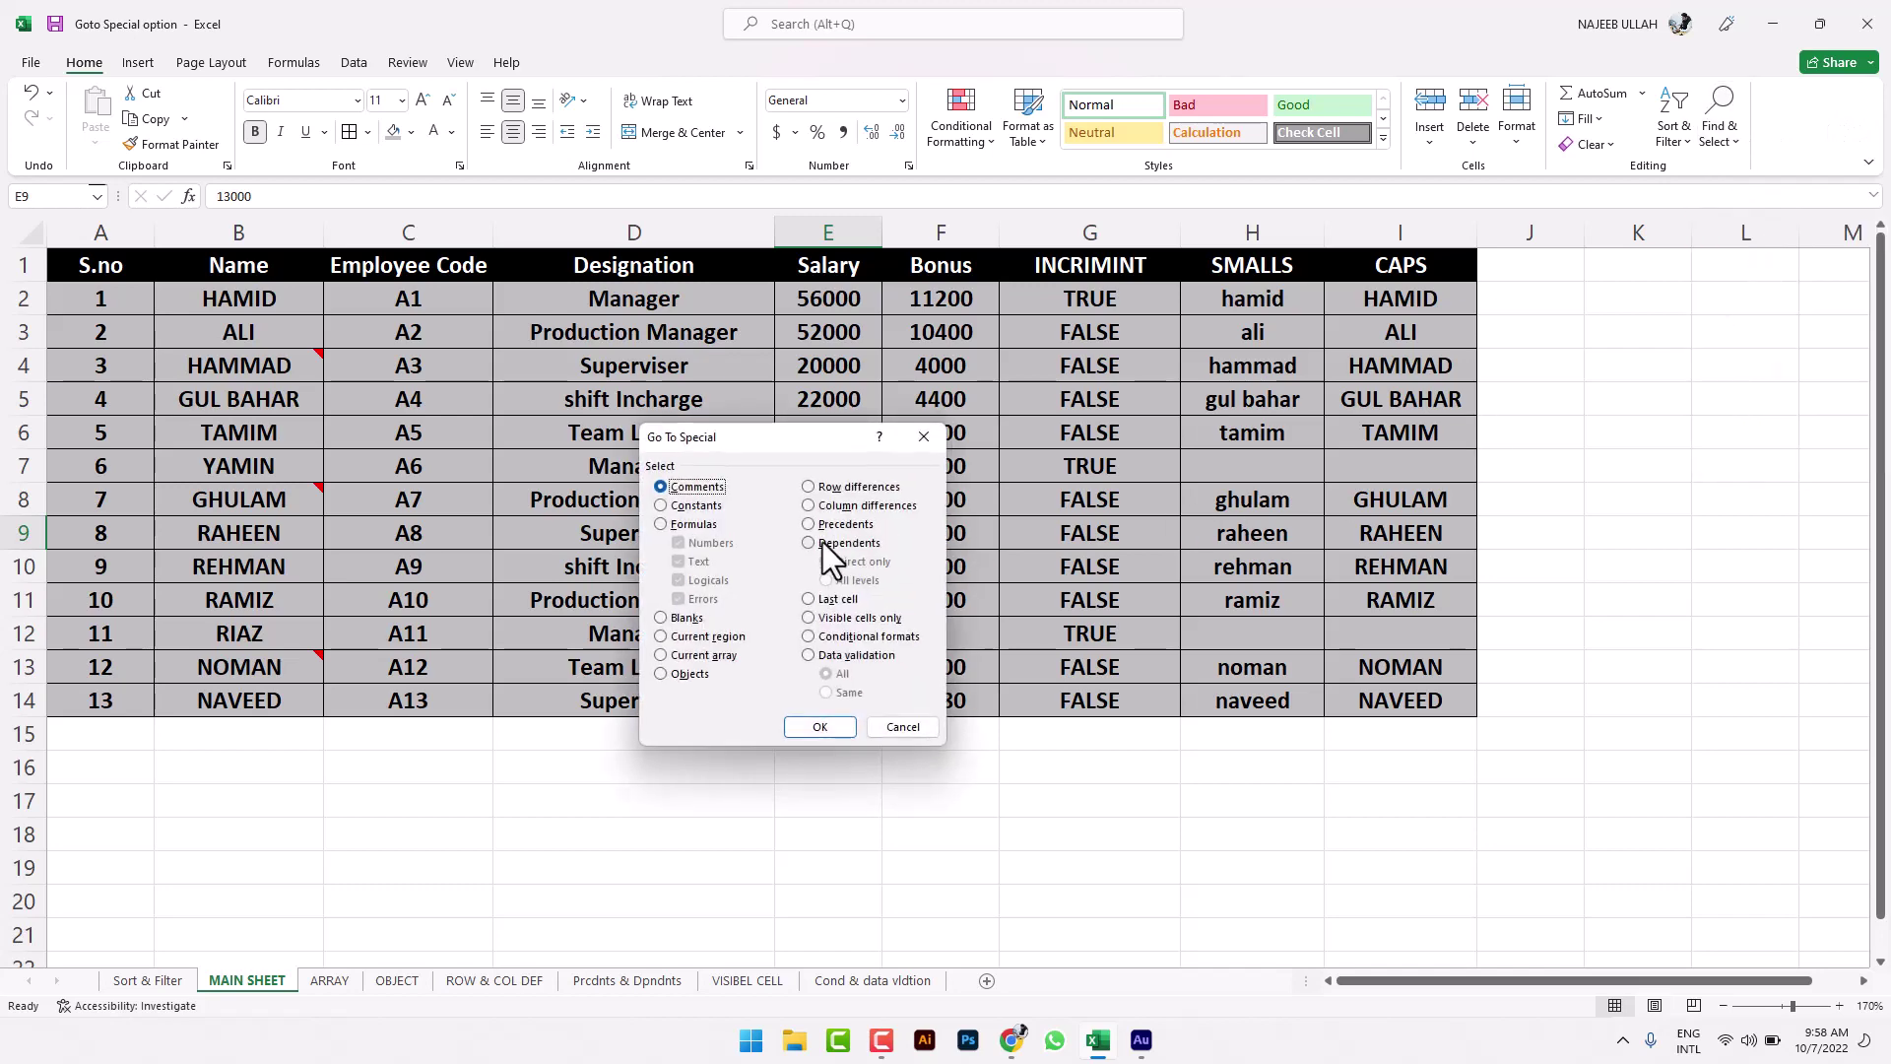
{"action": "left_click", "coordinate": [818, 727]}
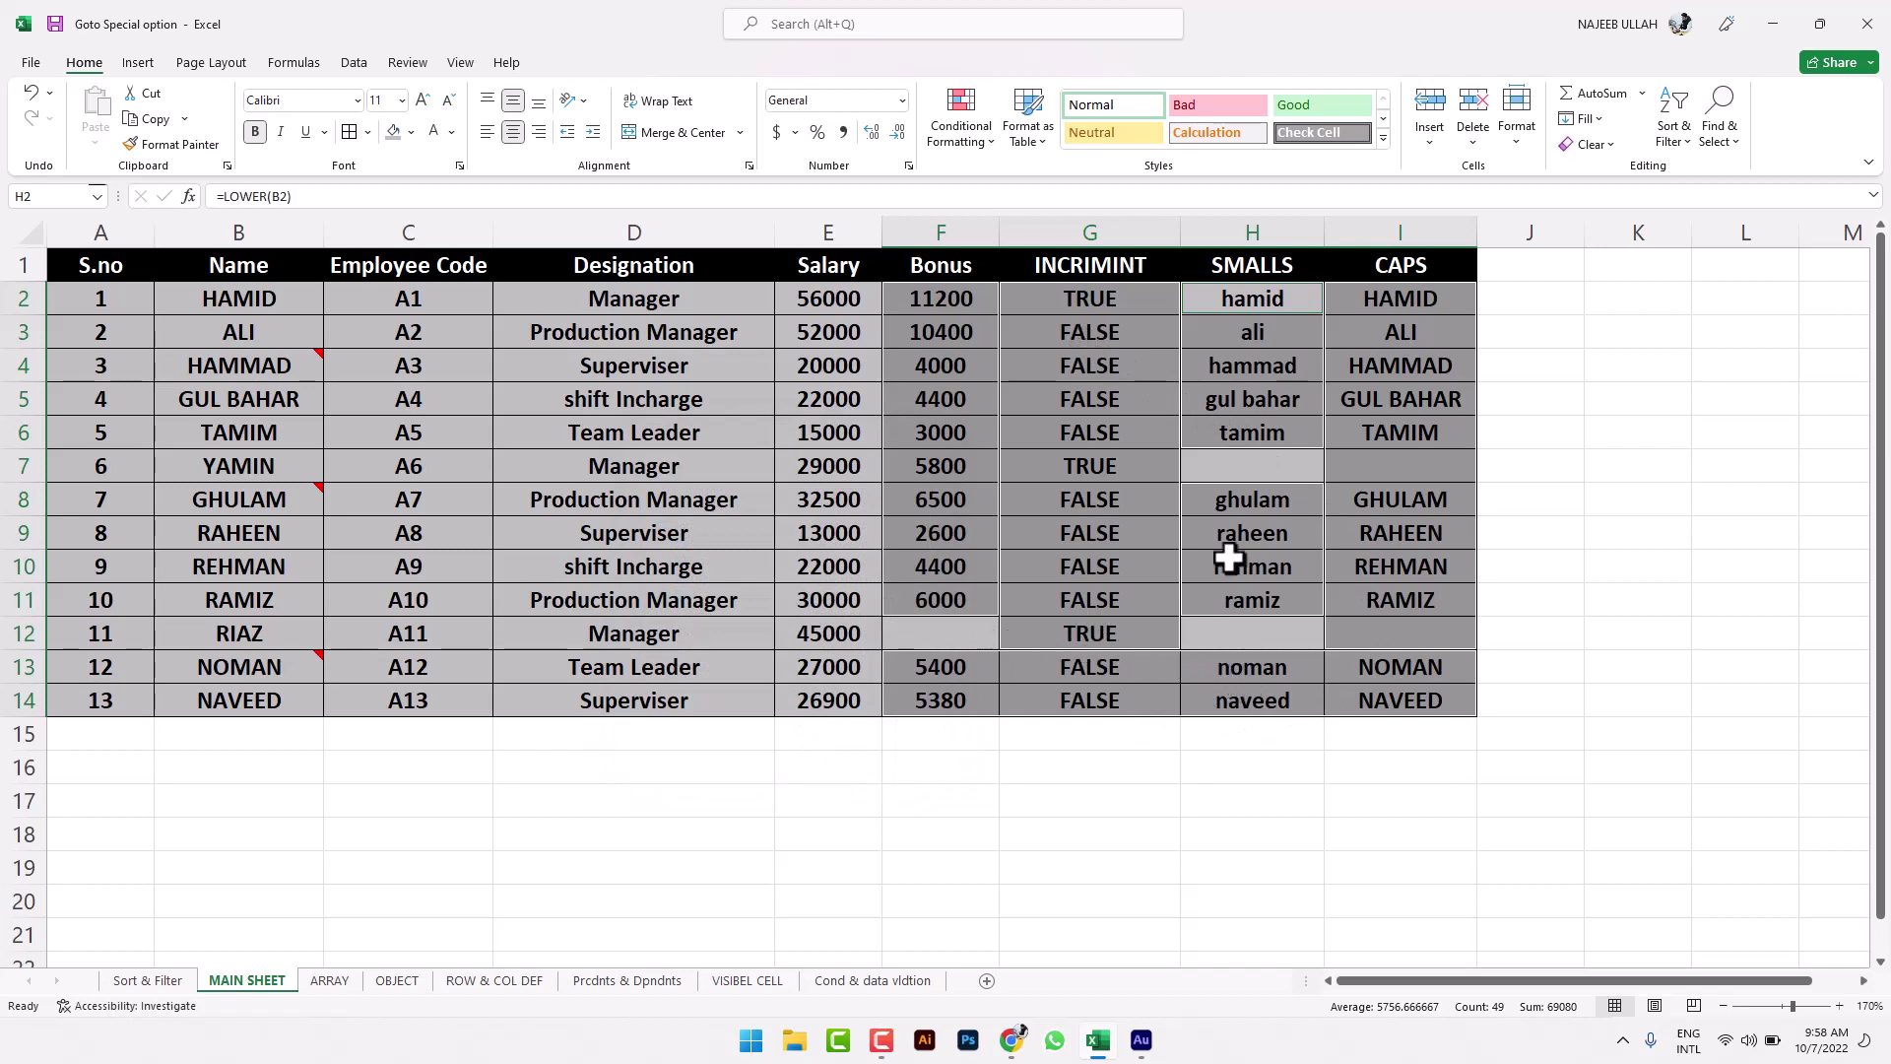
{"action": "left_click", "coordinate": [642, 442]}
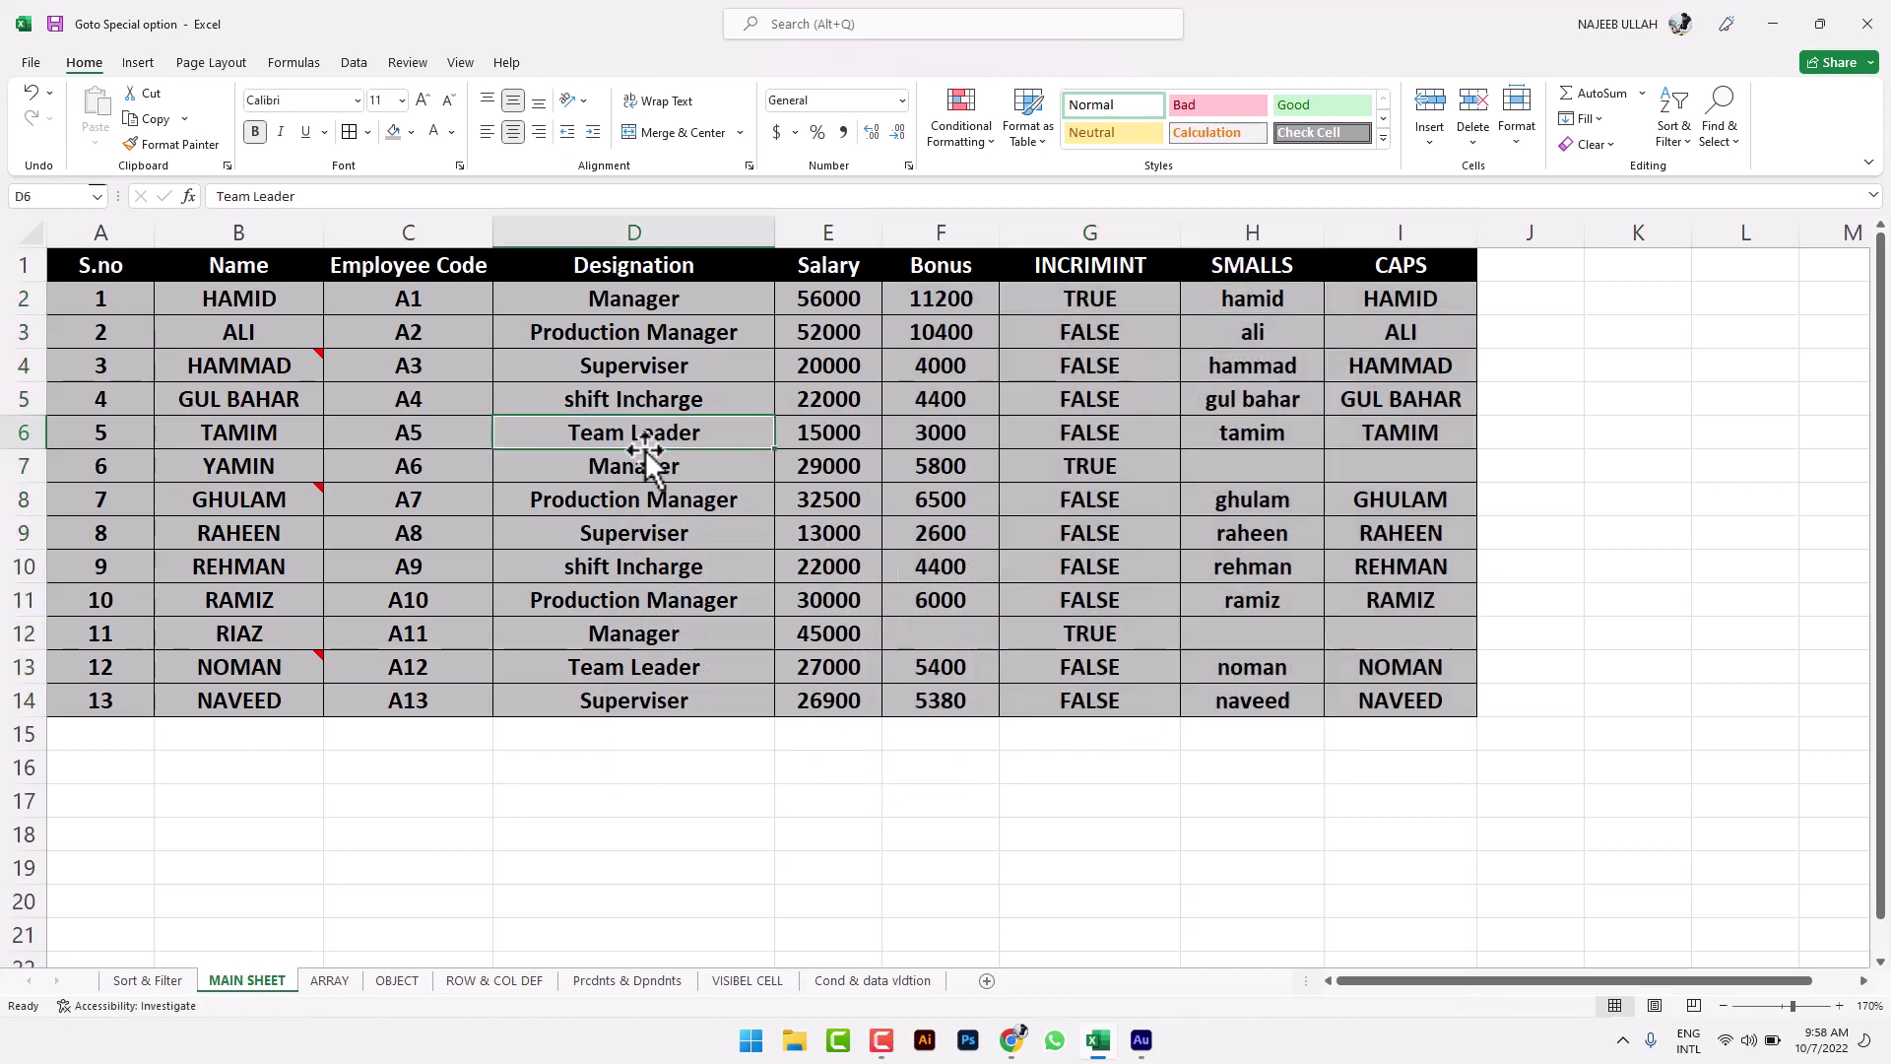
{"action": "left_click", "coordinate": [1190, 631]}
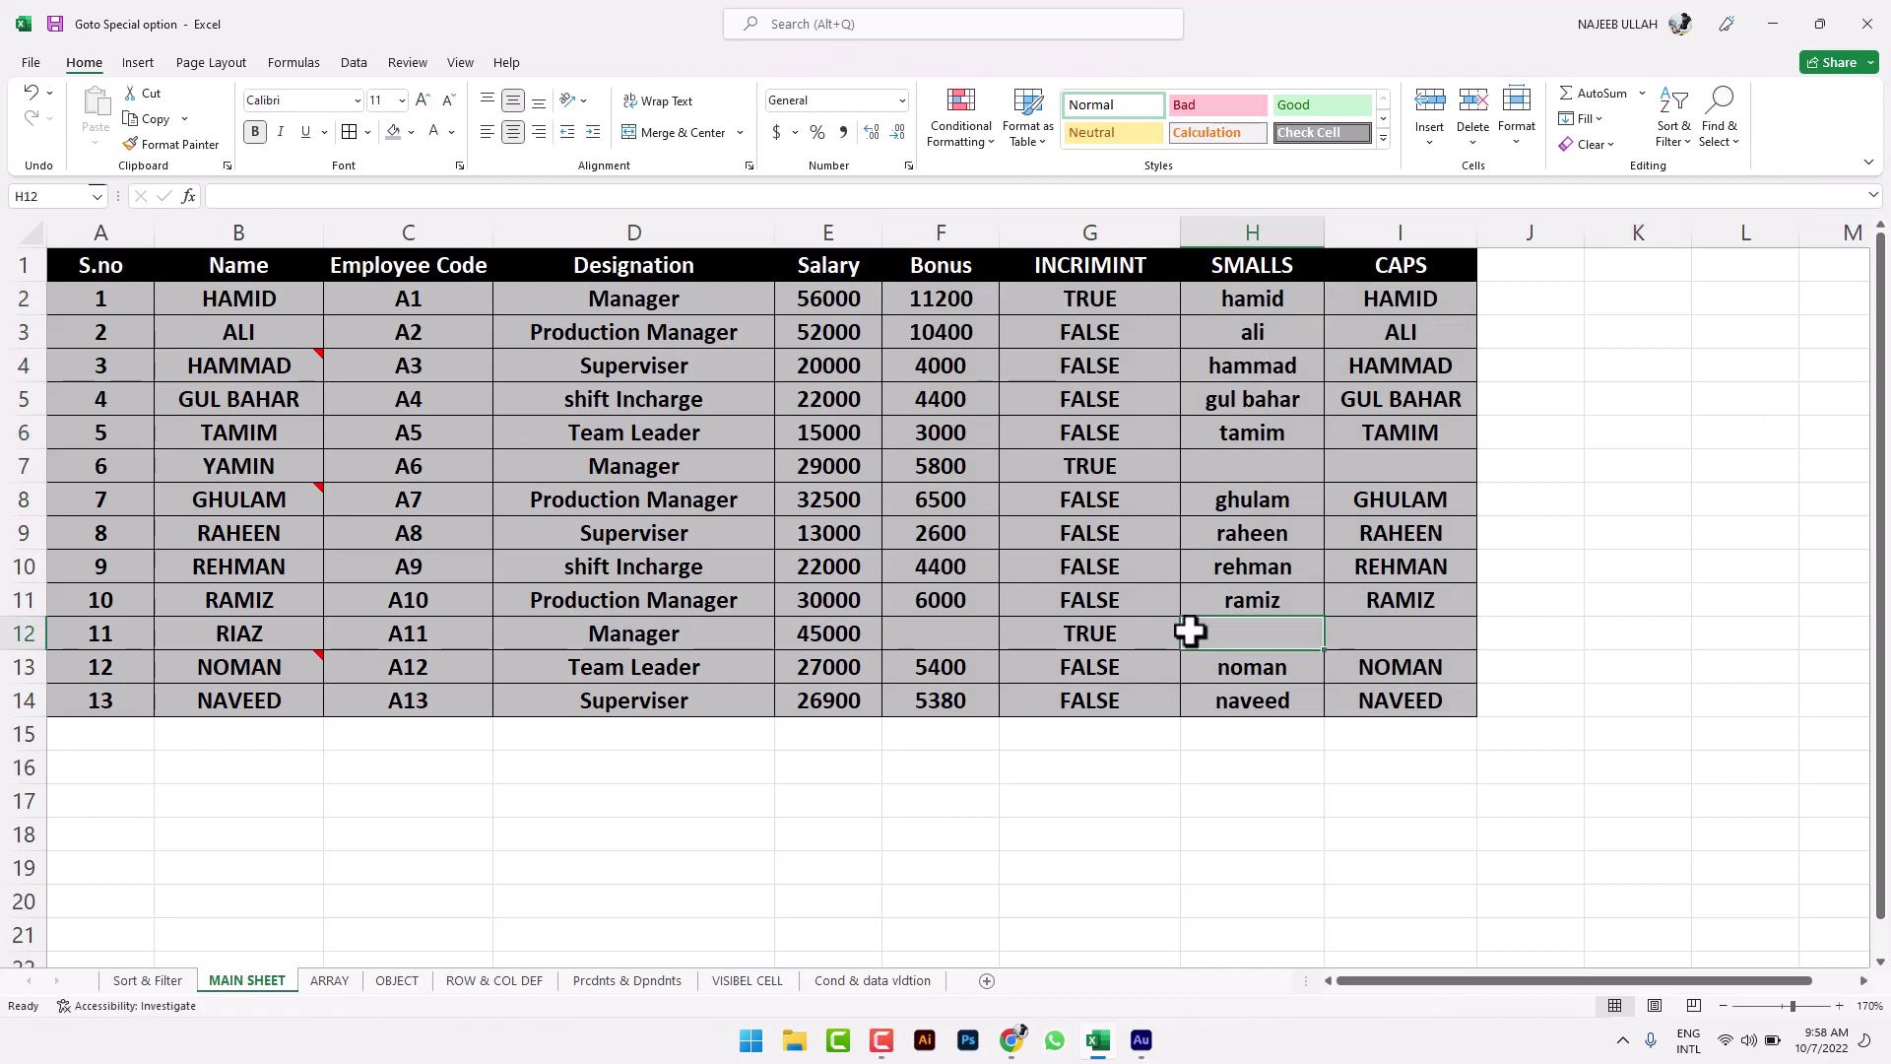
{"action": "left_click", "coordinate": [934, 635]}
{"action": "left_click", "coordinate": [940, 438]}
{"action": "left_click", "coordinate": [606, 396]}
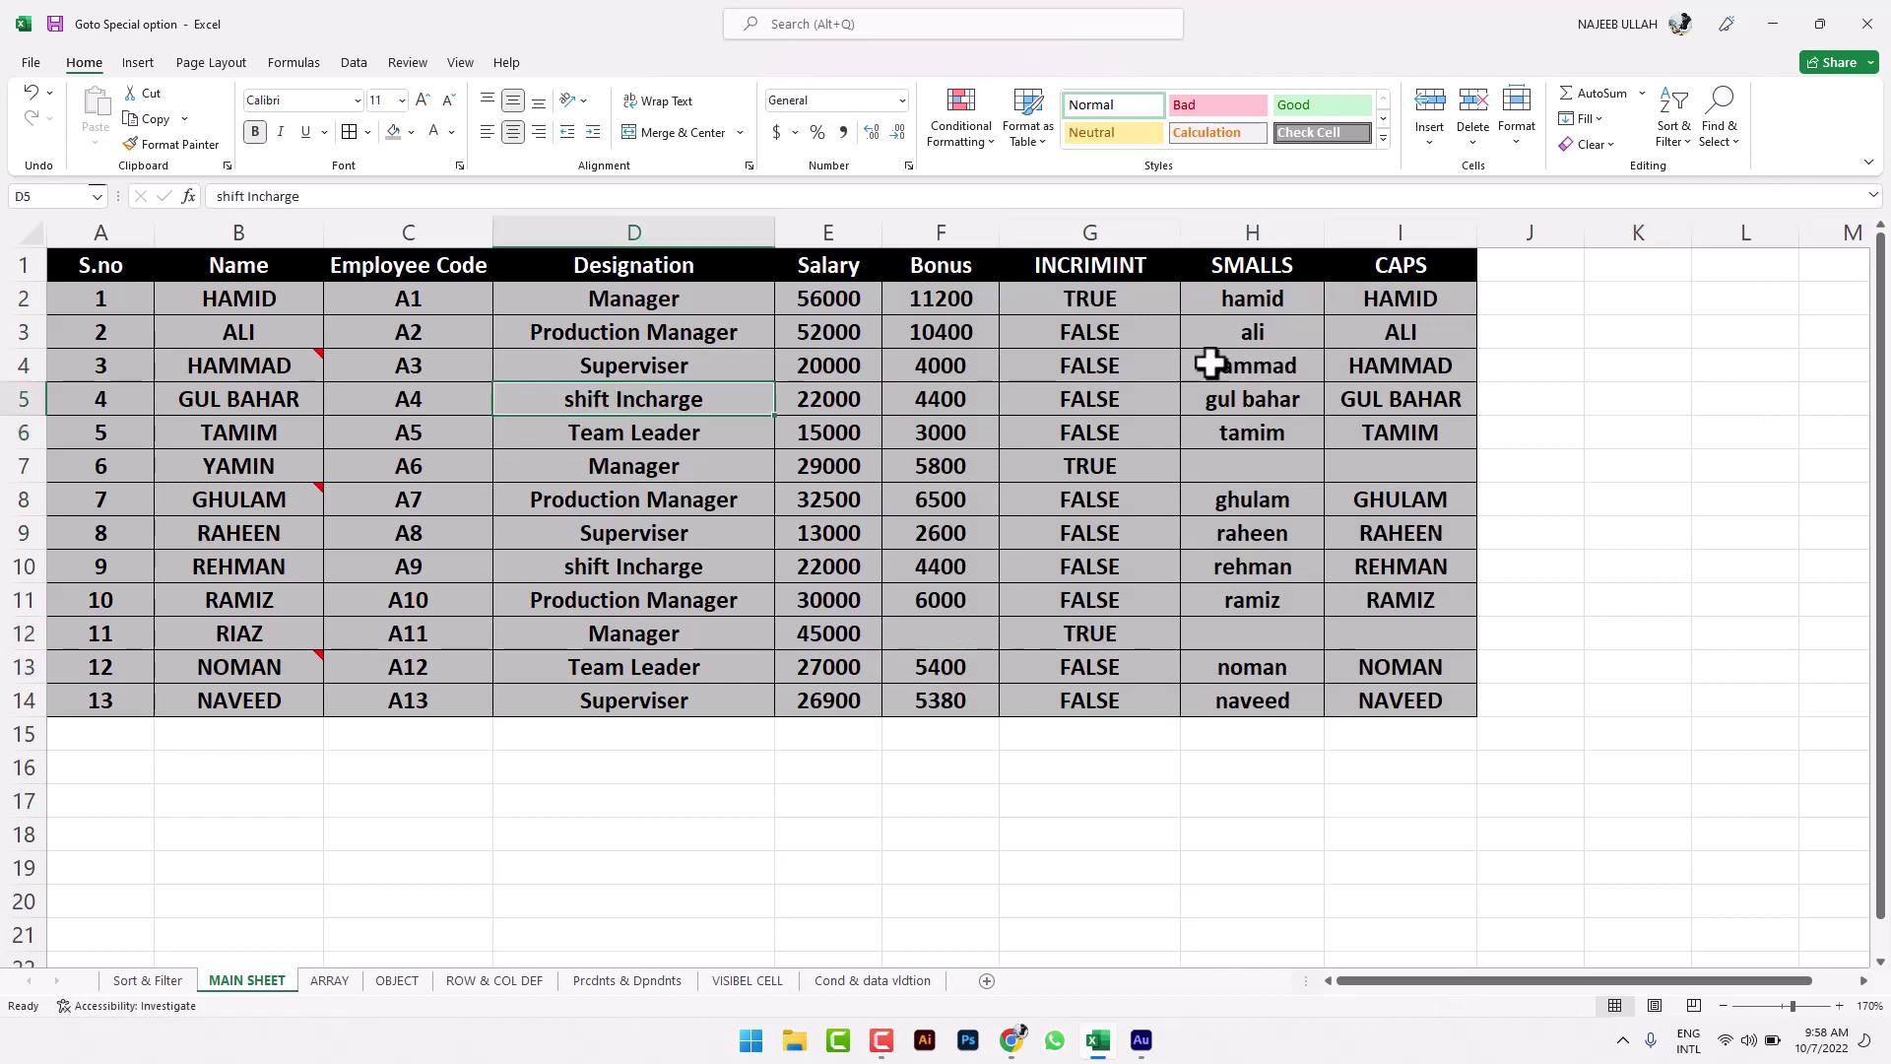
{"action": "left_click", "coordinate": [1723, 136]}
Step: Select all blank cells in the table with Go To Special Blanks, then deselect
{"action": "left_click", "coordinate": [1732, 257]}
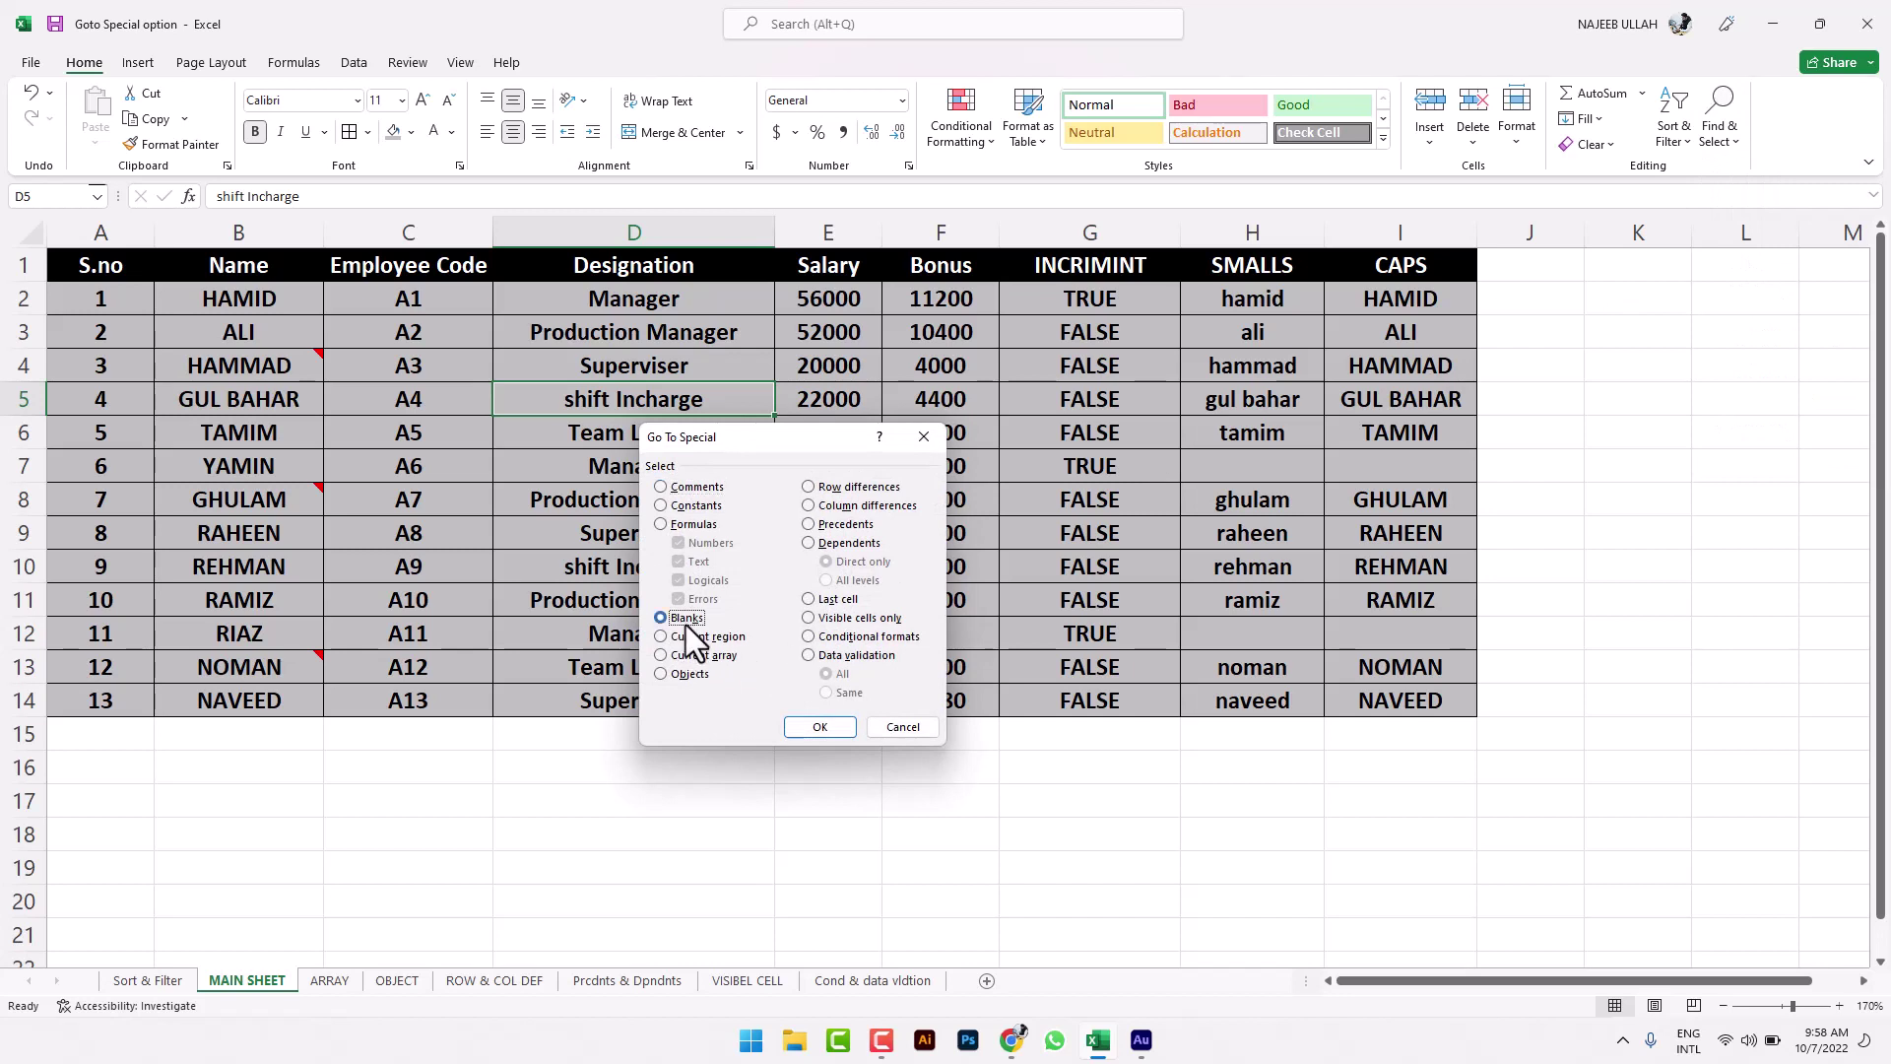
{"action": "left_click", "coordinate": [801, 729]}
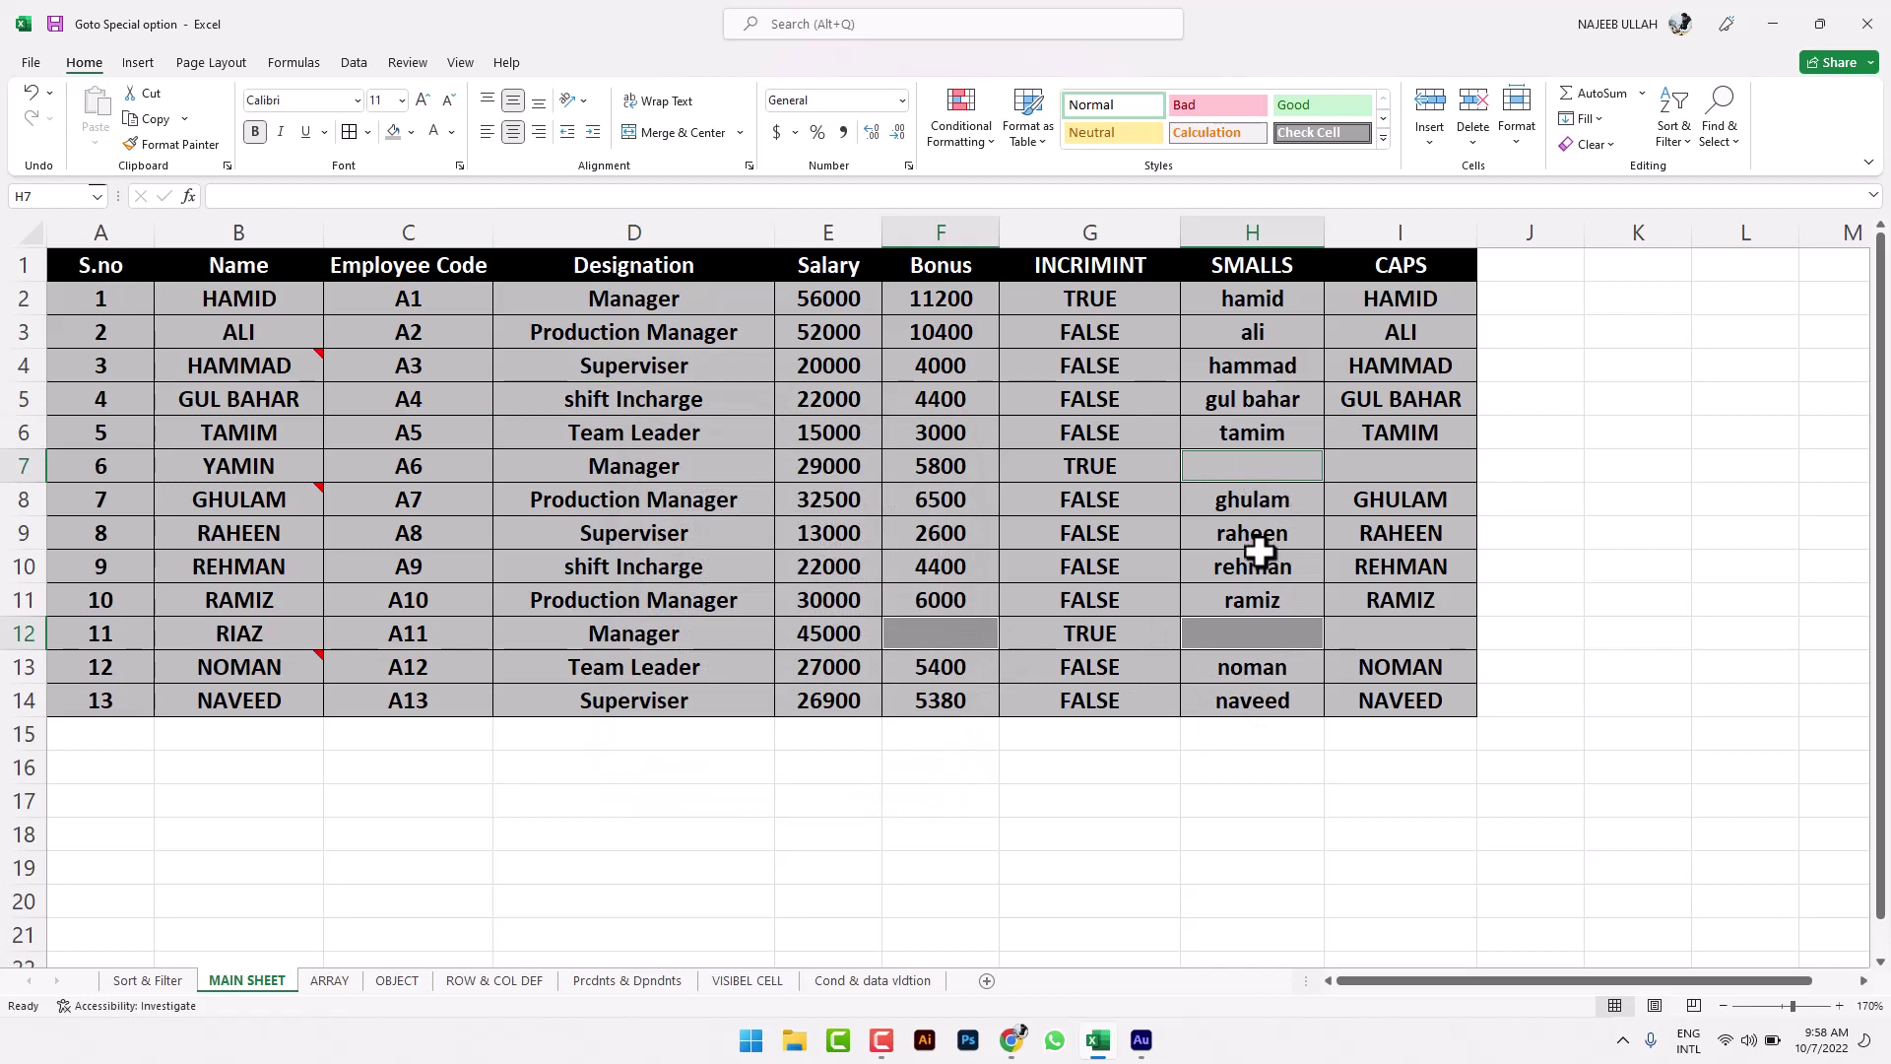
{"action": "left_click", "coordinate": [764, 502]}
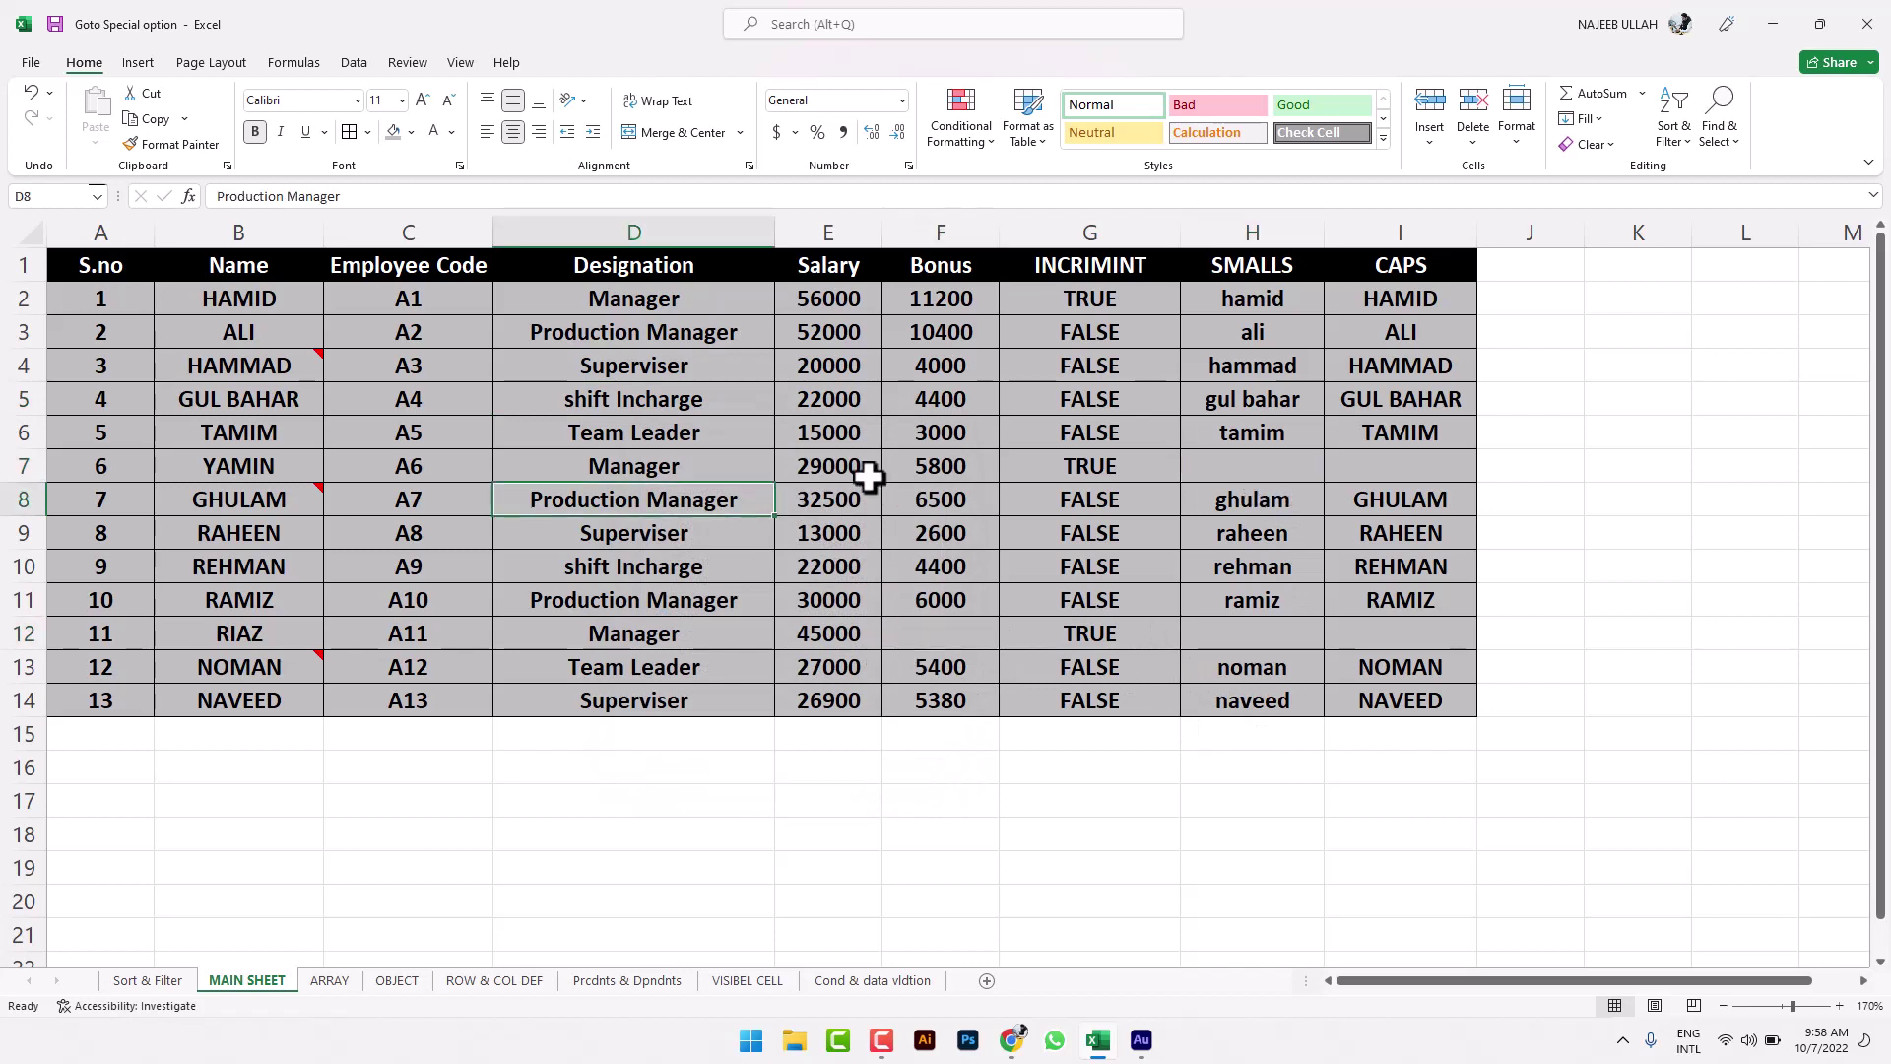
Step: Select the whole current region A1:I14 with Go To Special Current region, then deselect
{"action": "left_click", "coordinate": [1714, 148]}
{"action": "left_click", "coordinate": [1745, 252]}
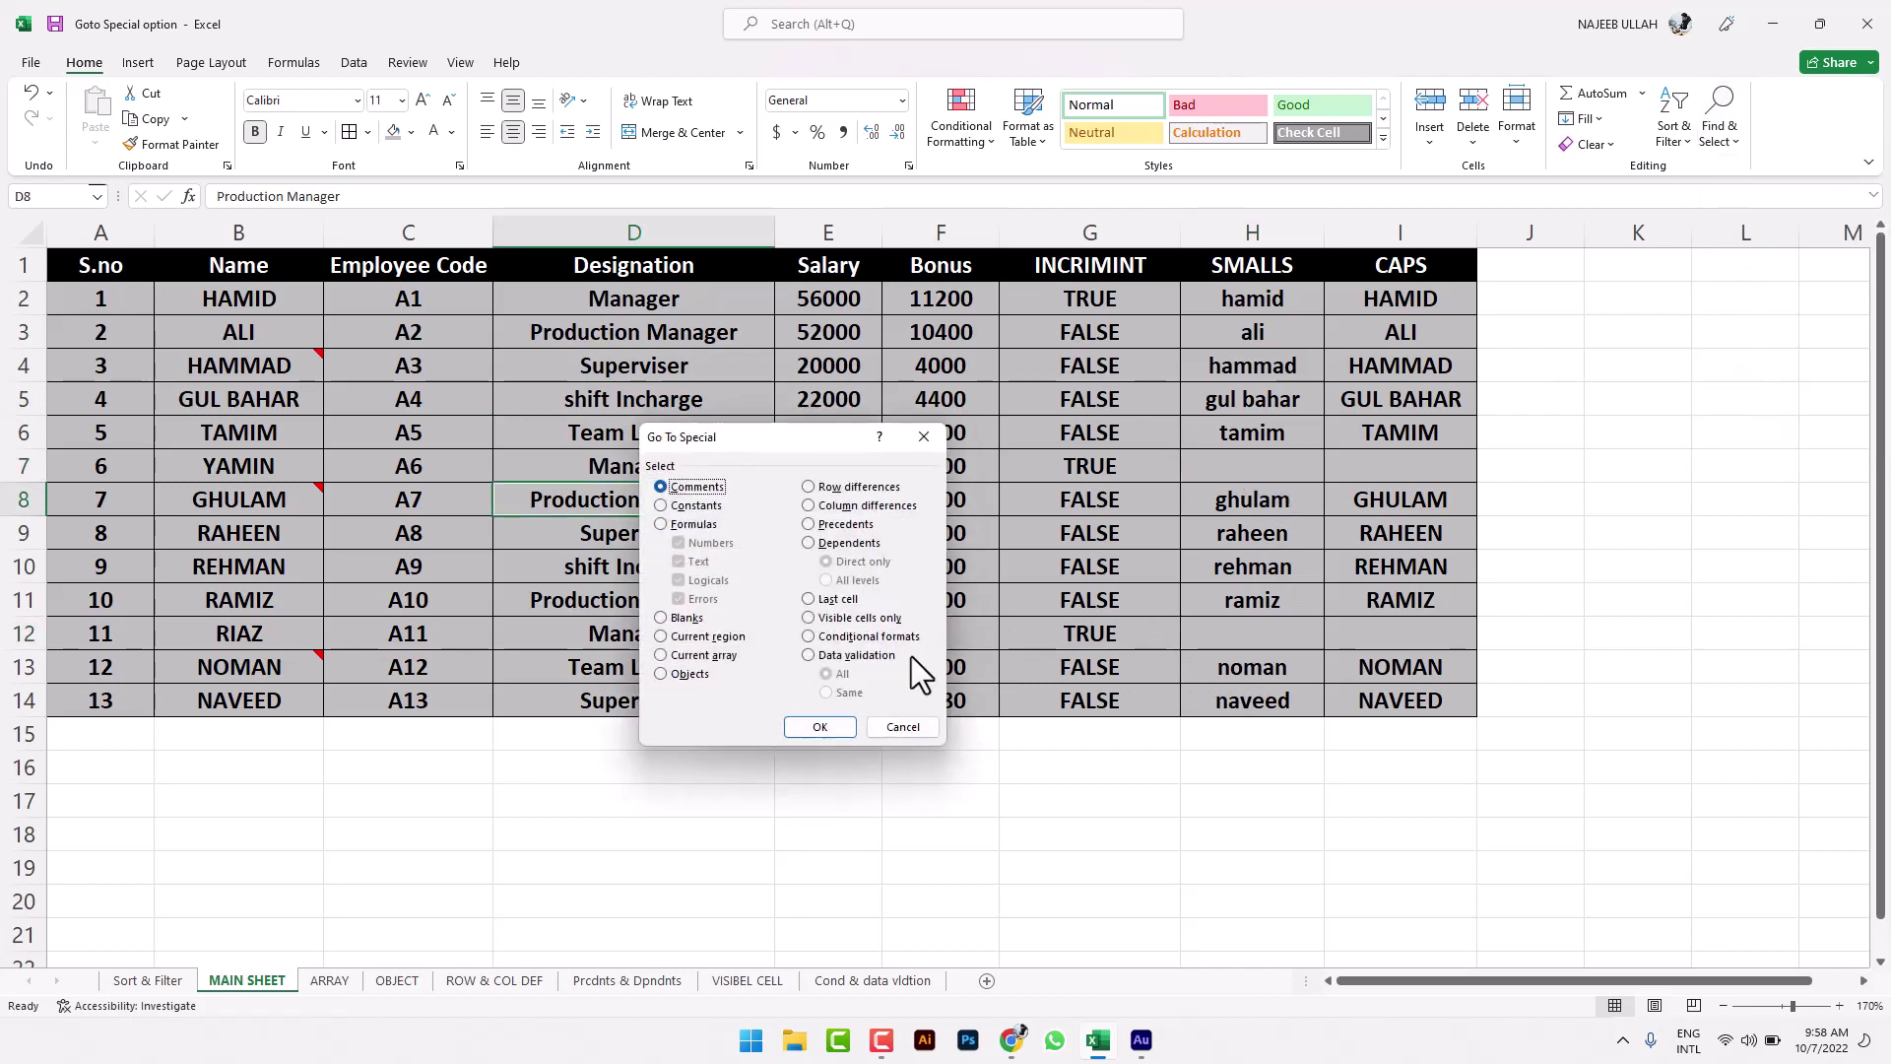
{"action": "left_click", "coordinate": [749, 638]}
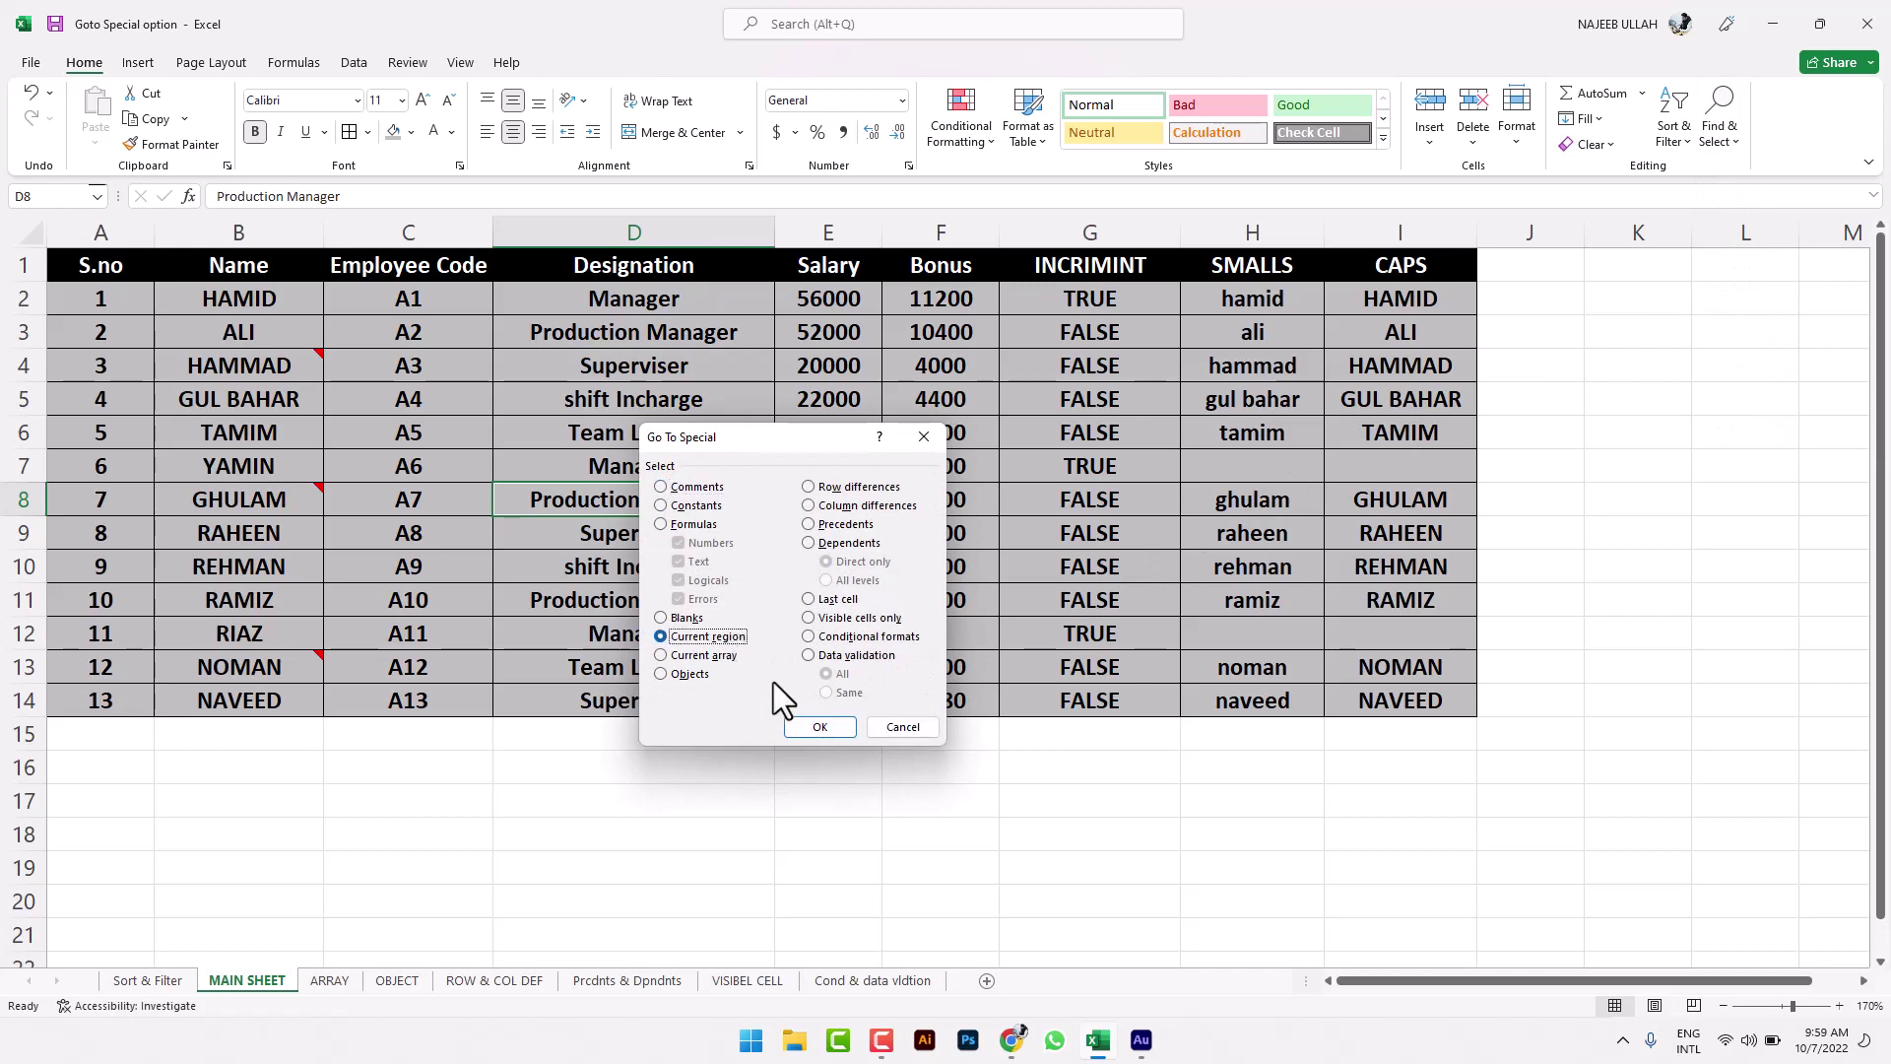
{"action": "left_click", "coordinate": [817, 727]}
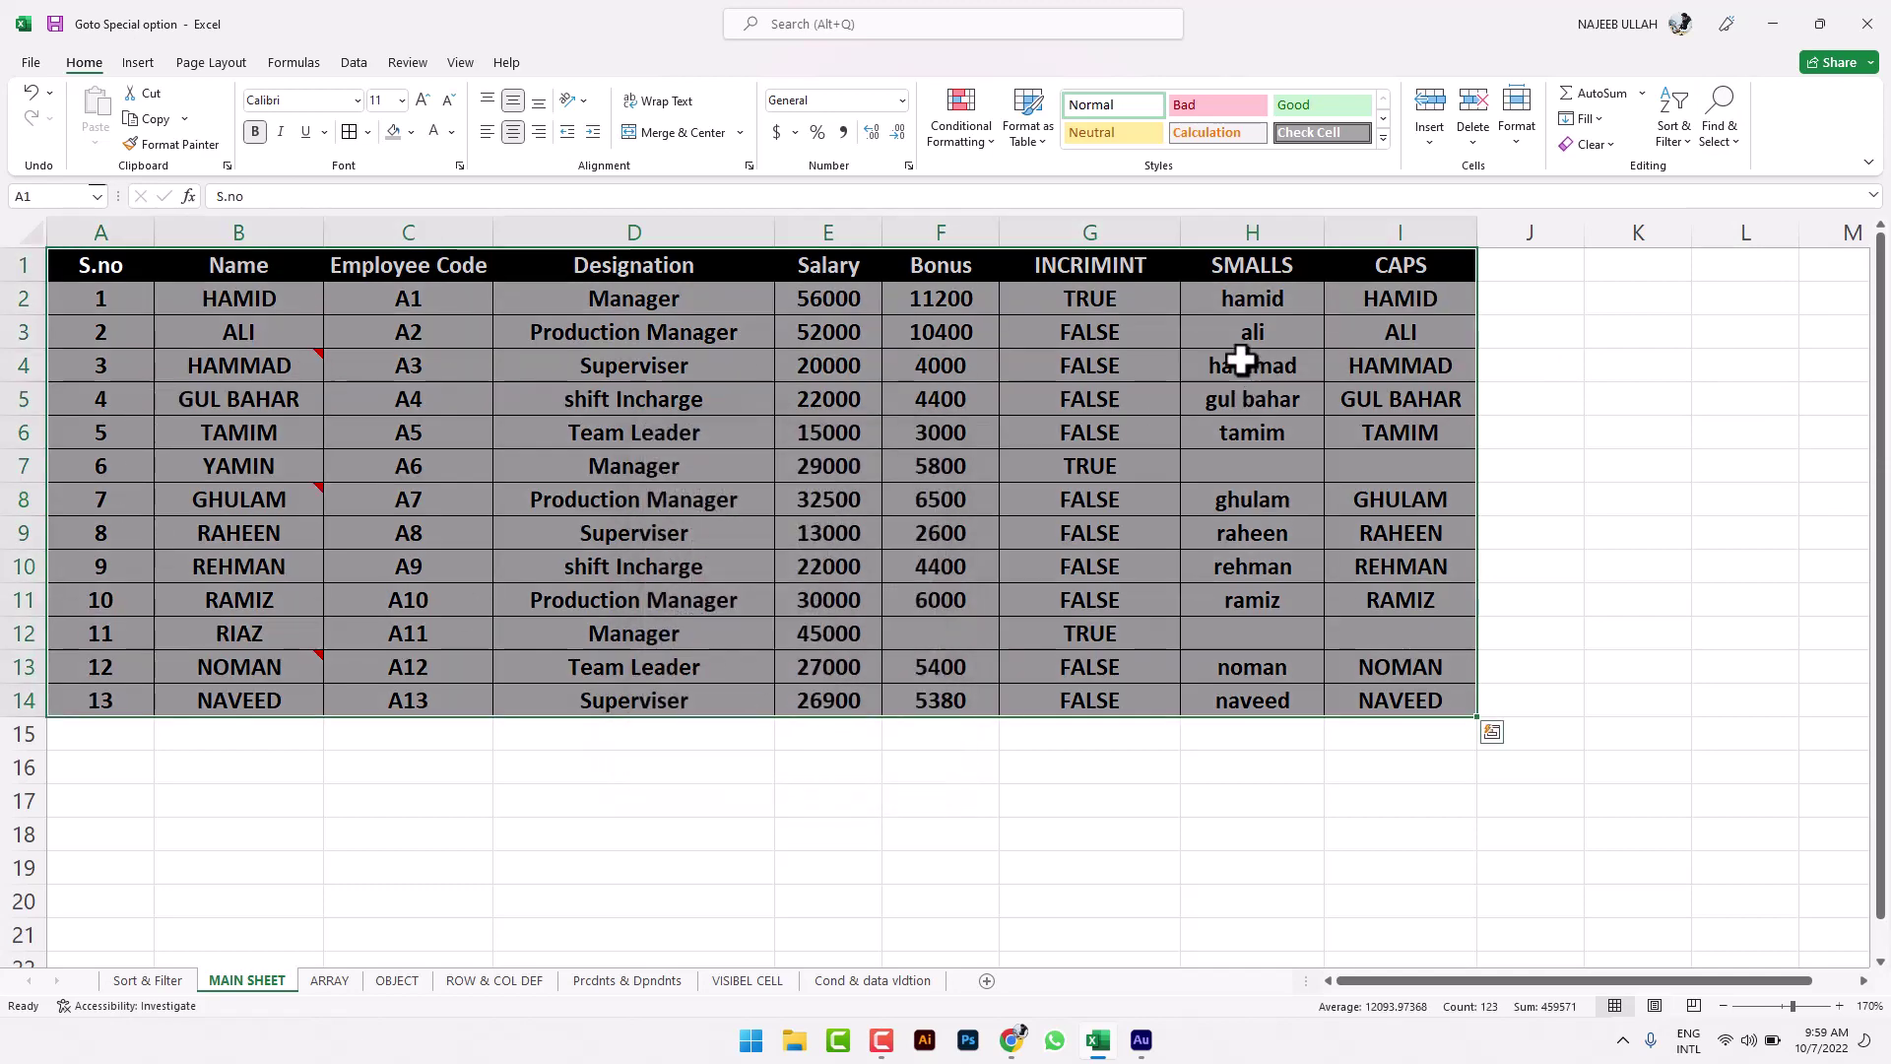
{"action": "left_click", "coordinate": [633, 613]}
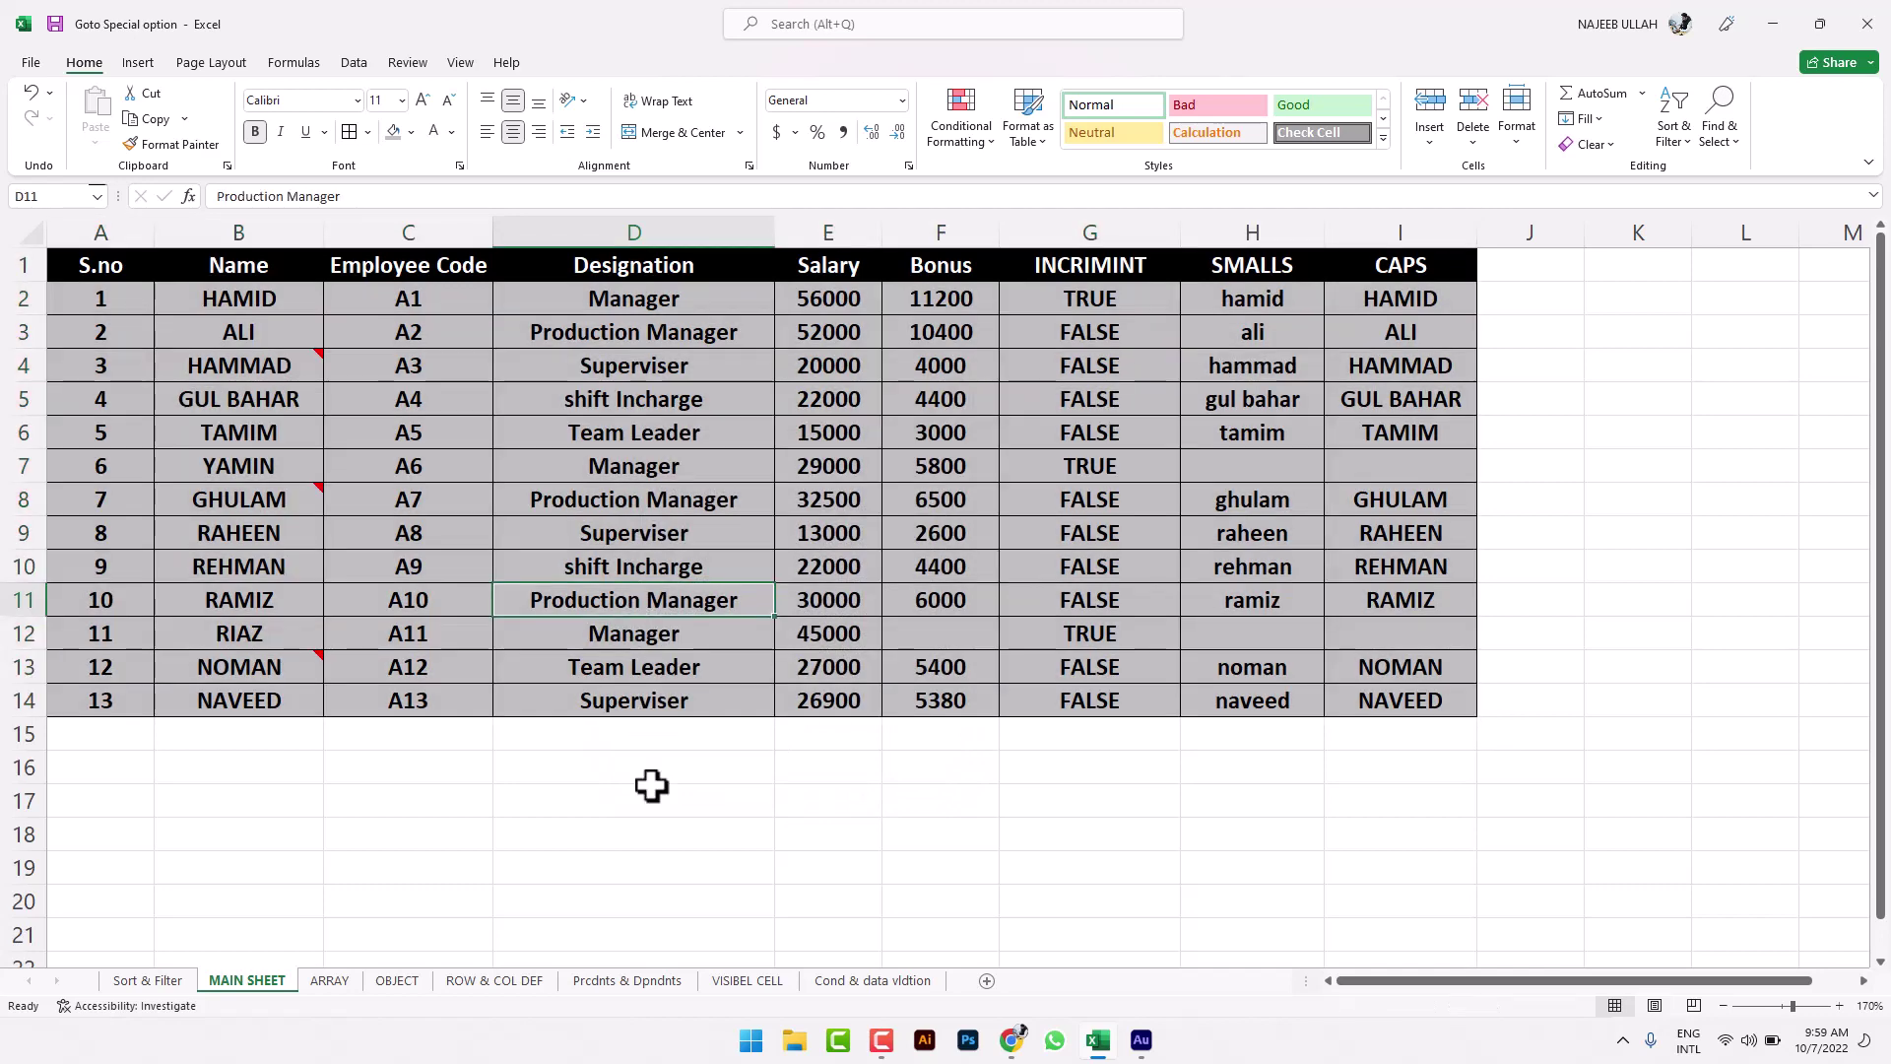
{"action": "left_click", "coordinate": [325, 981]}
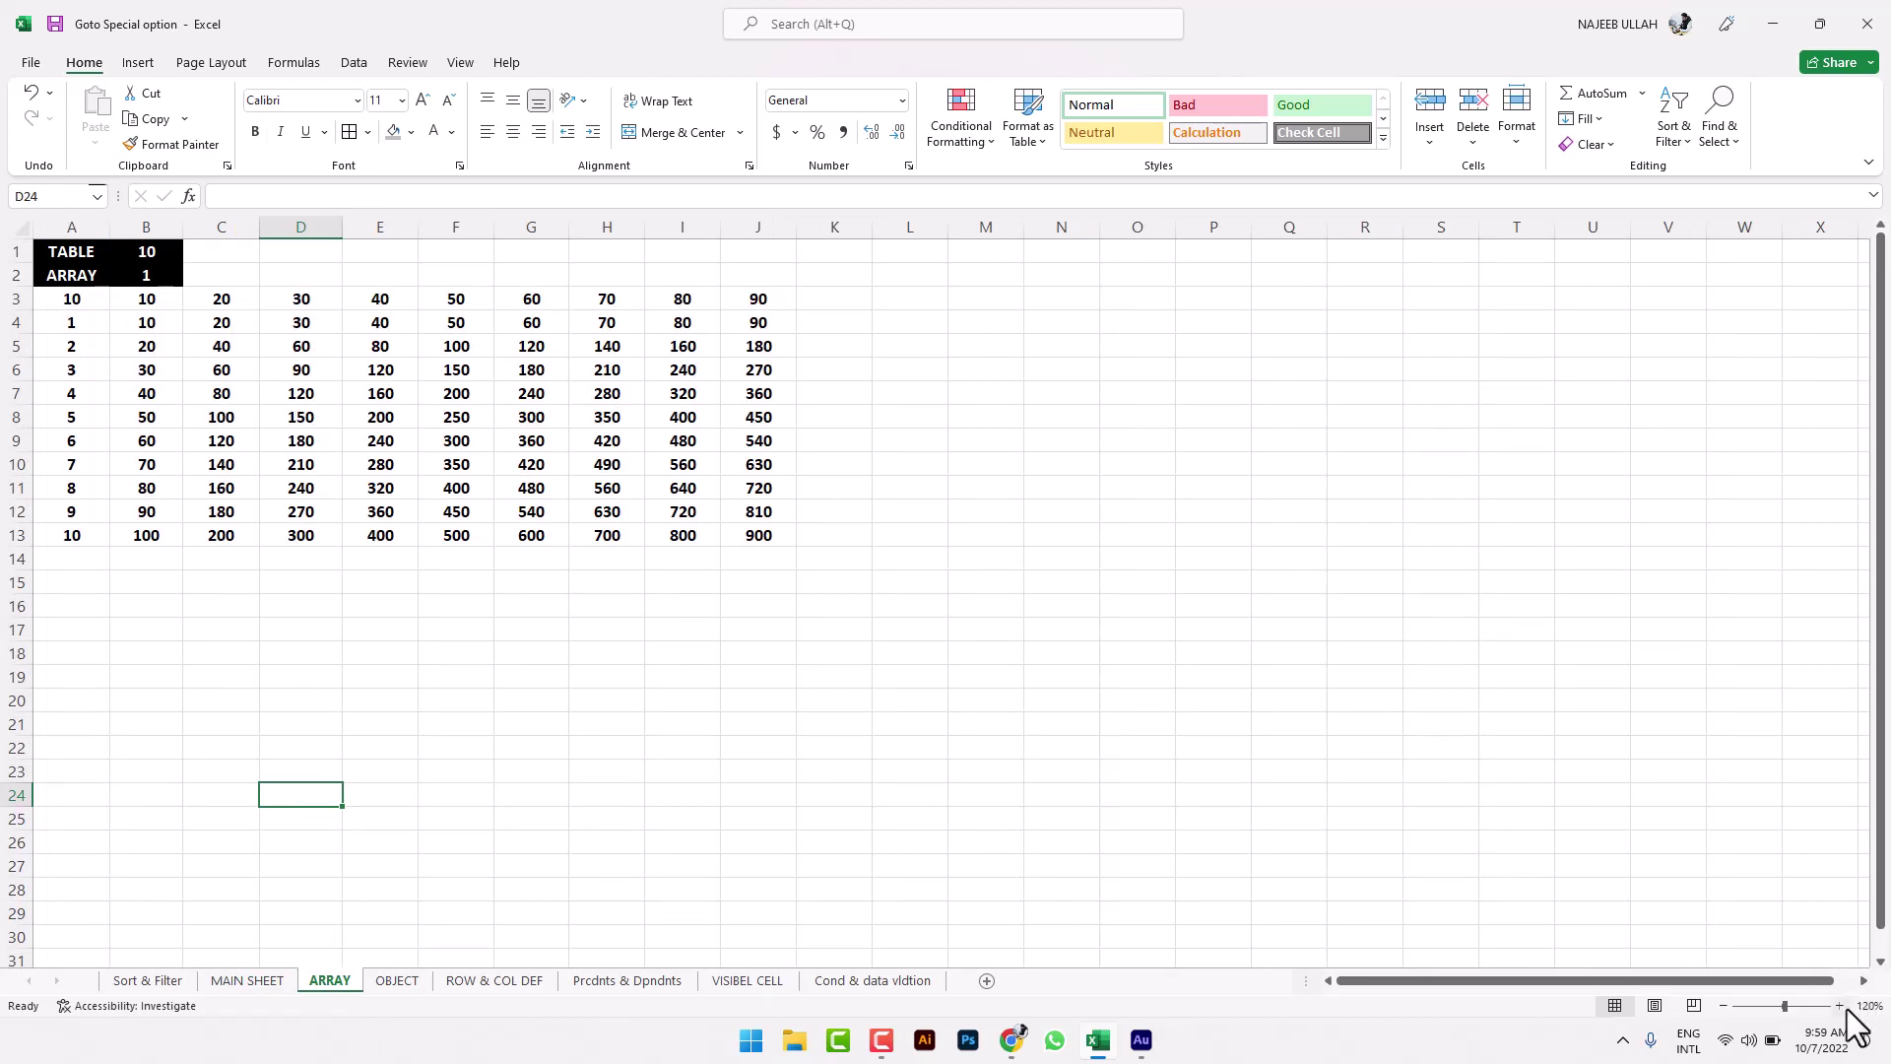
{"action": "left_click", "coordinate": [1839, 1005]}
{"action": "left_click", "coordinate": [1839, 1006]}
{"action": "left_click", "coordinate": [1839, 1005]}
{"action": "left_click", "coordinate": [1839, 1005]}
{"action": "left_click", "coordinate": [1839, 1006]}
{"action": "scroll", "coordinate": [1133, 955], "scroll_direction": "up", "scroll_amount": 2}
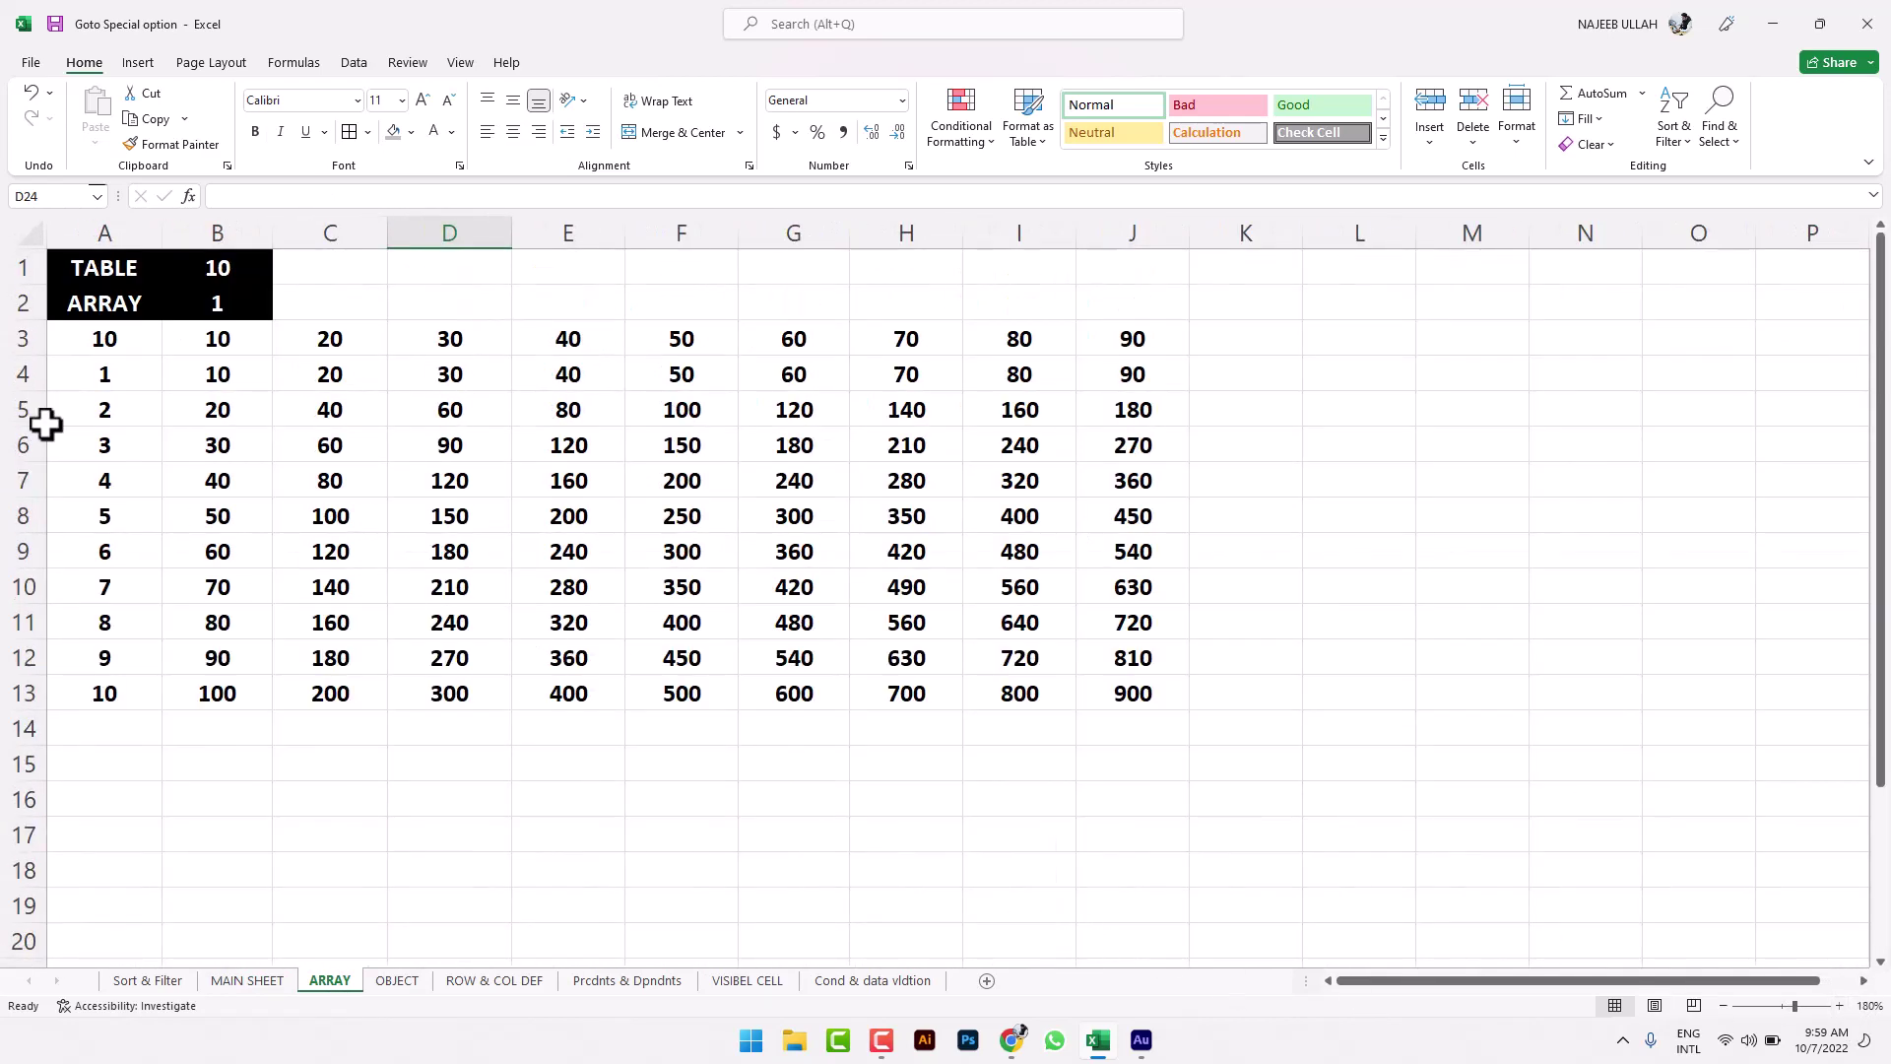
{"action": "left_click_drag", "start_coordinate": [57, 338], "coordinate": [1173, 687]}
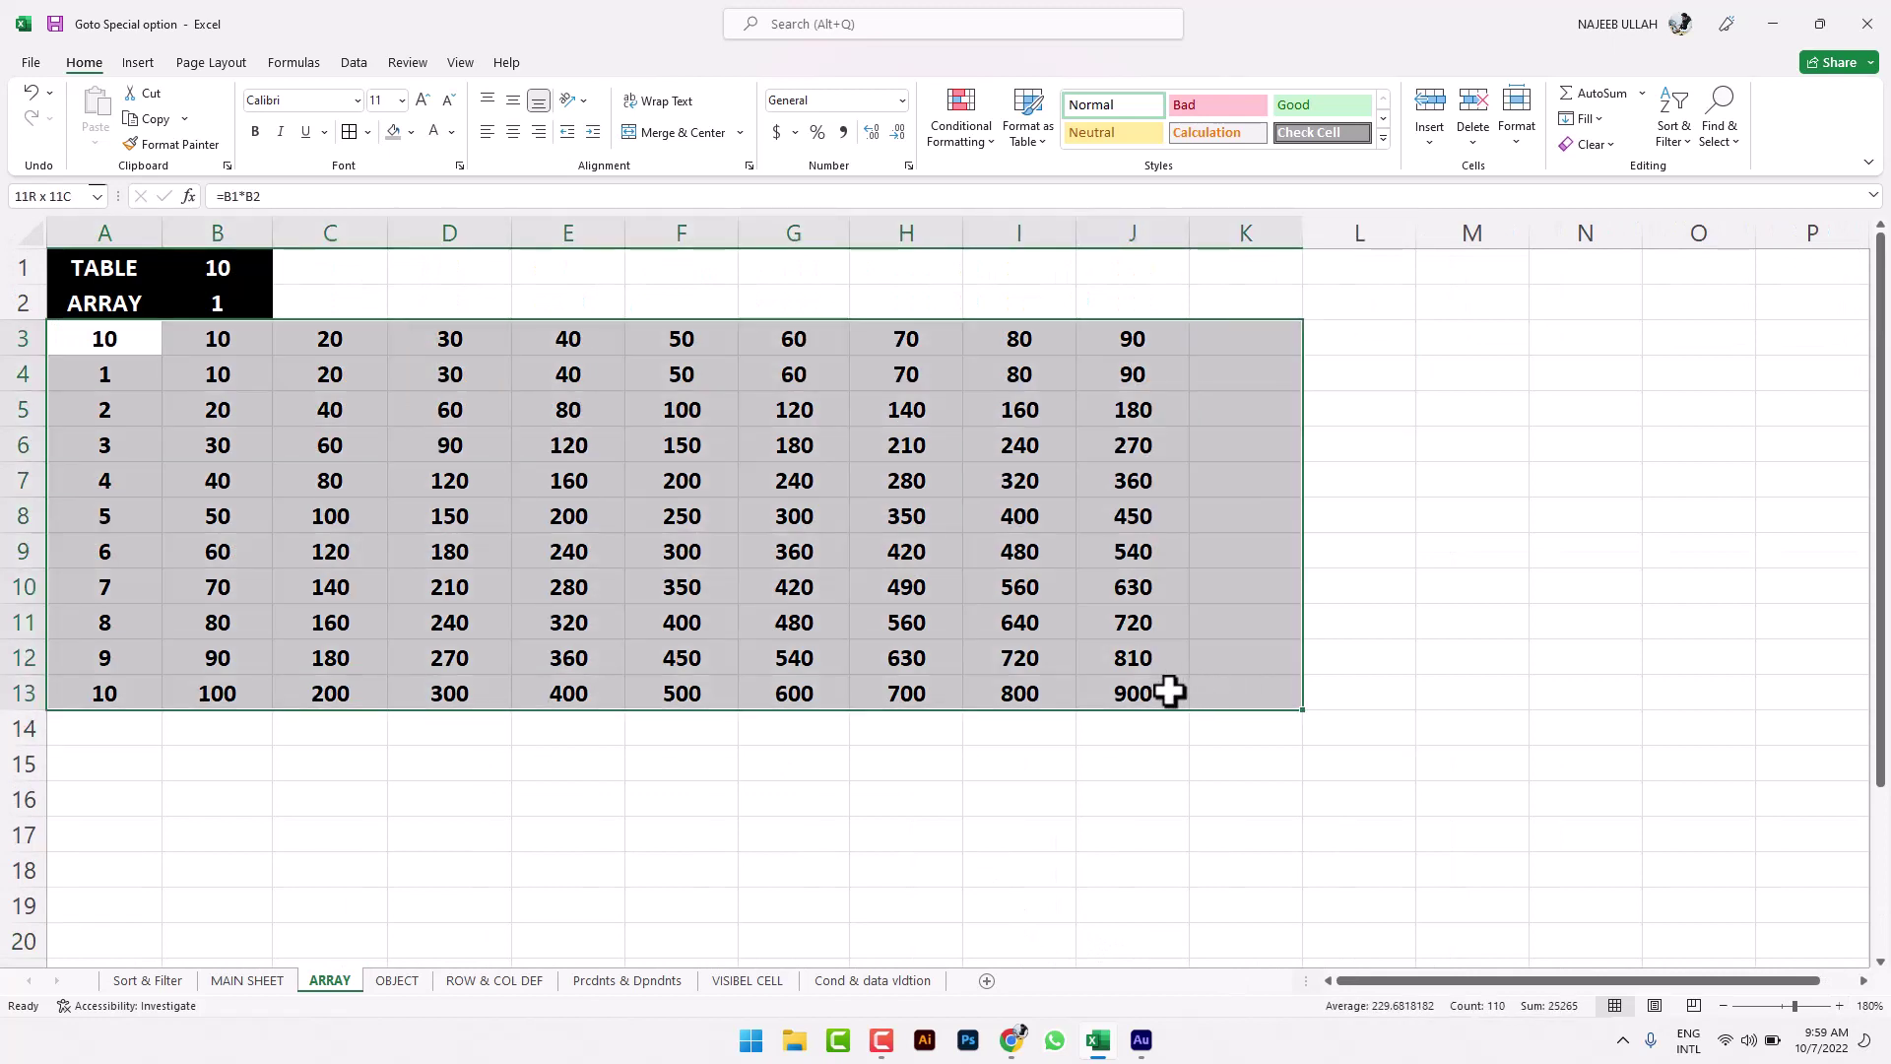
{"action": "left_click", "coordinate": [694, 497]}
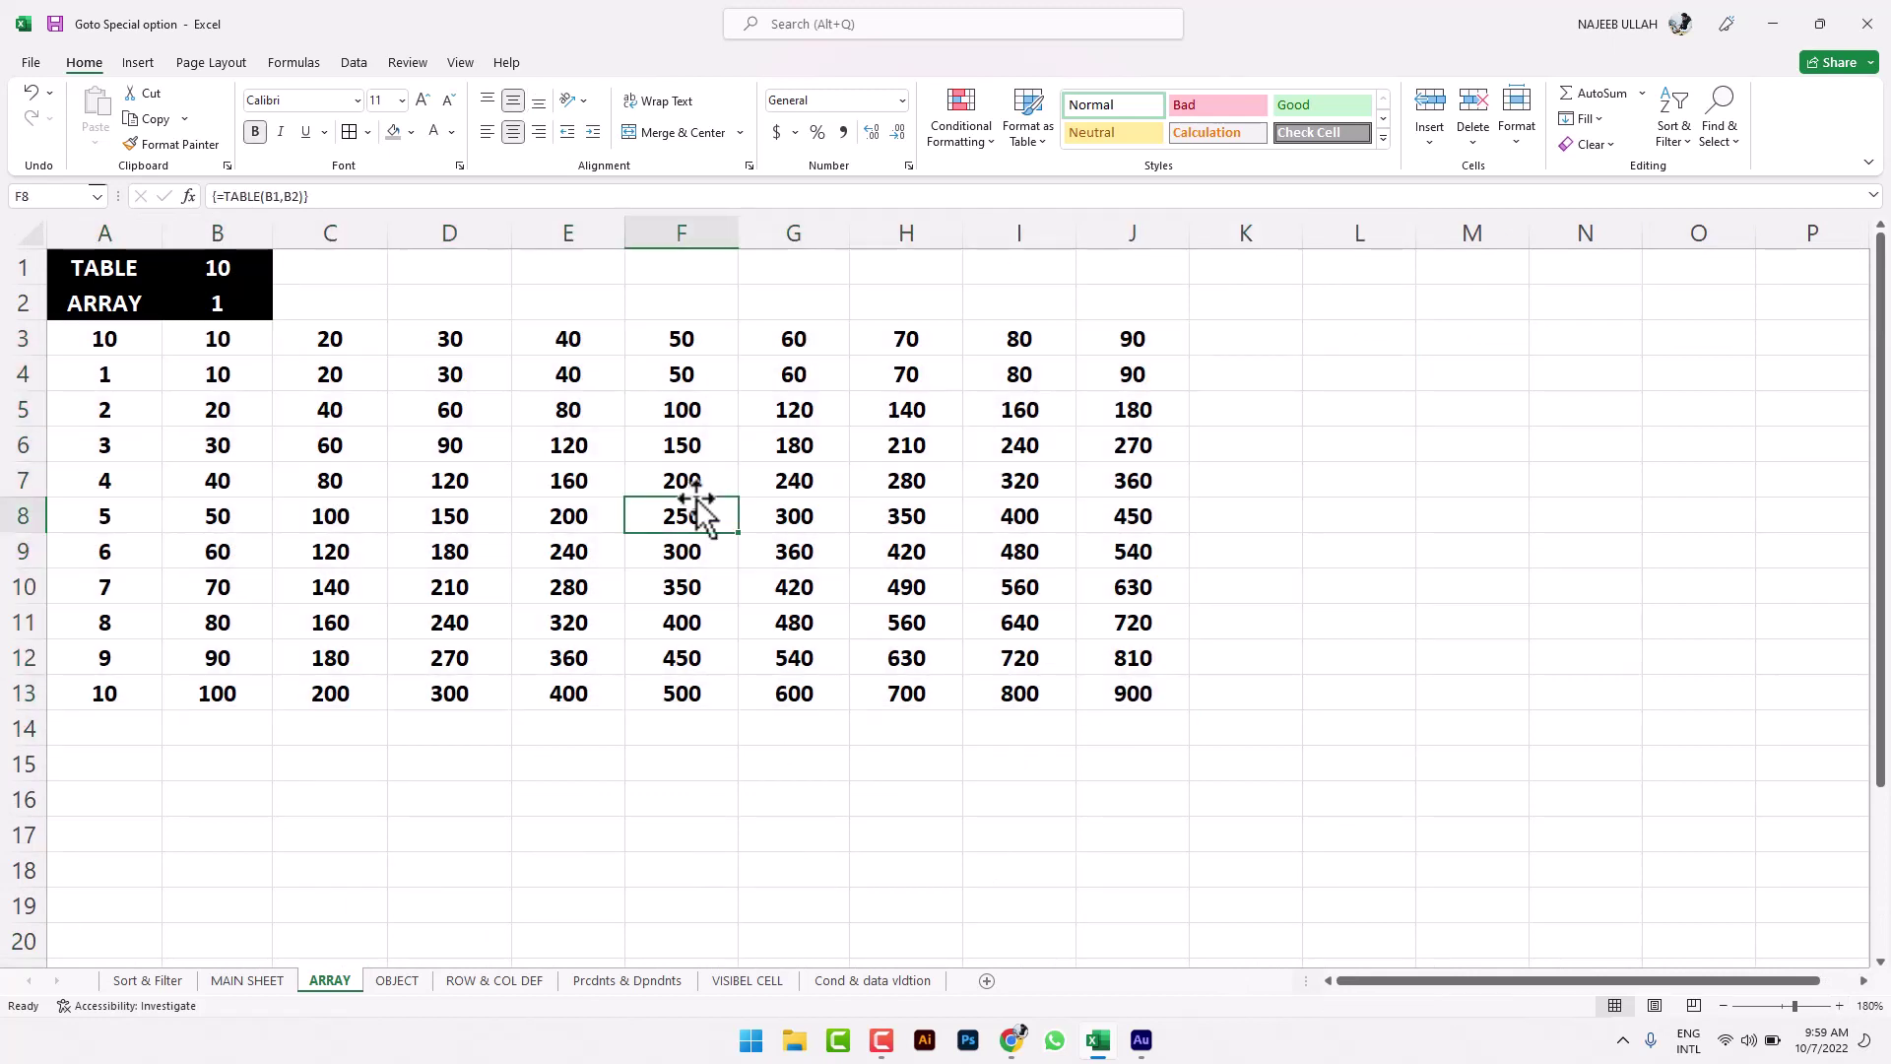
{"action": "left_click", "coordinate": [1716, 128]}
{"action": "left_click", "coordinate": [1764, 250]}
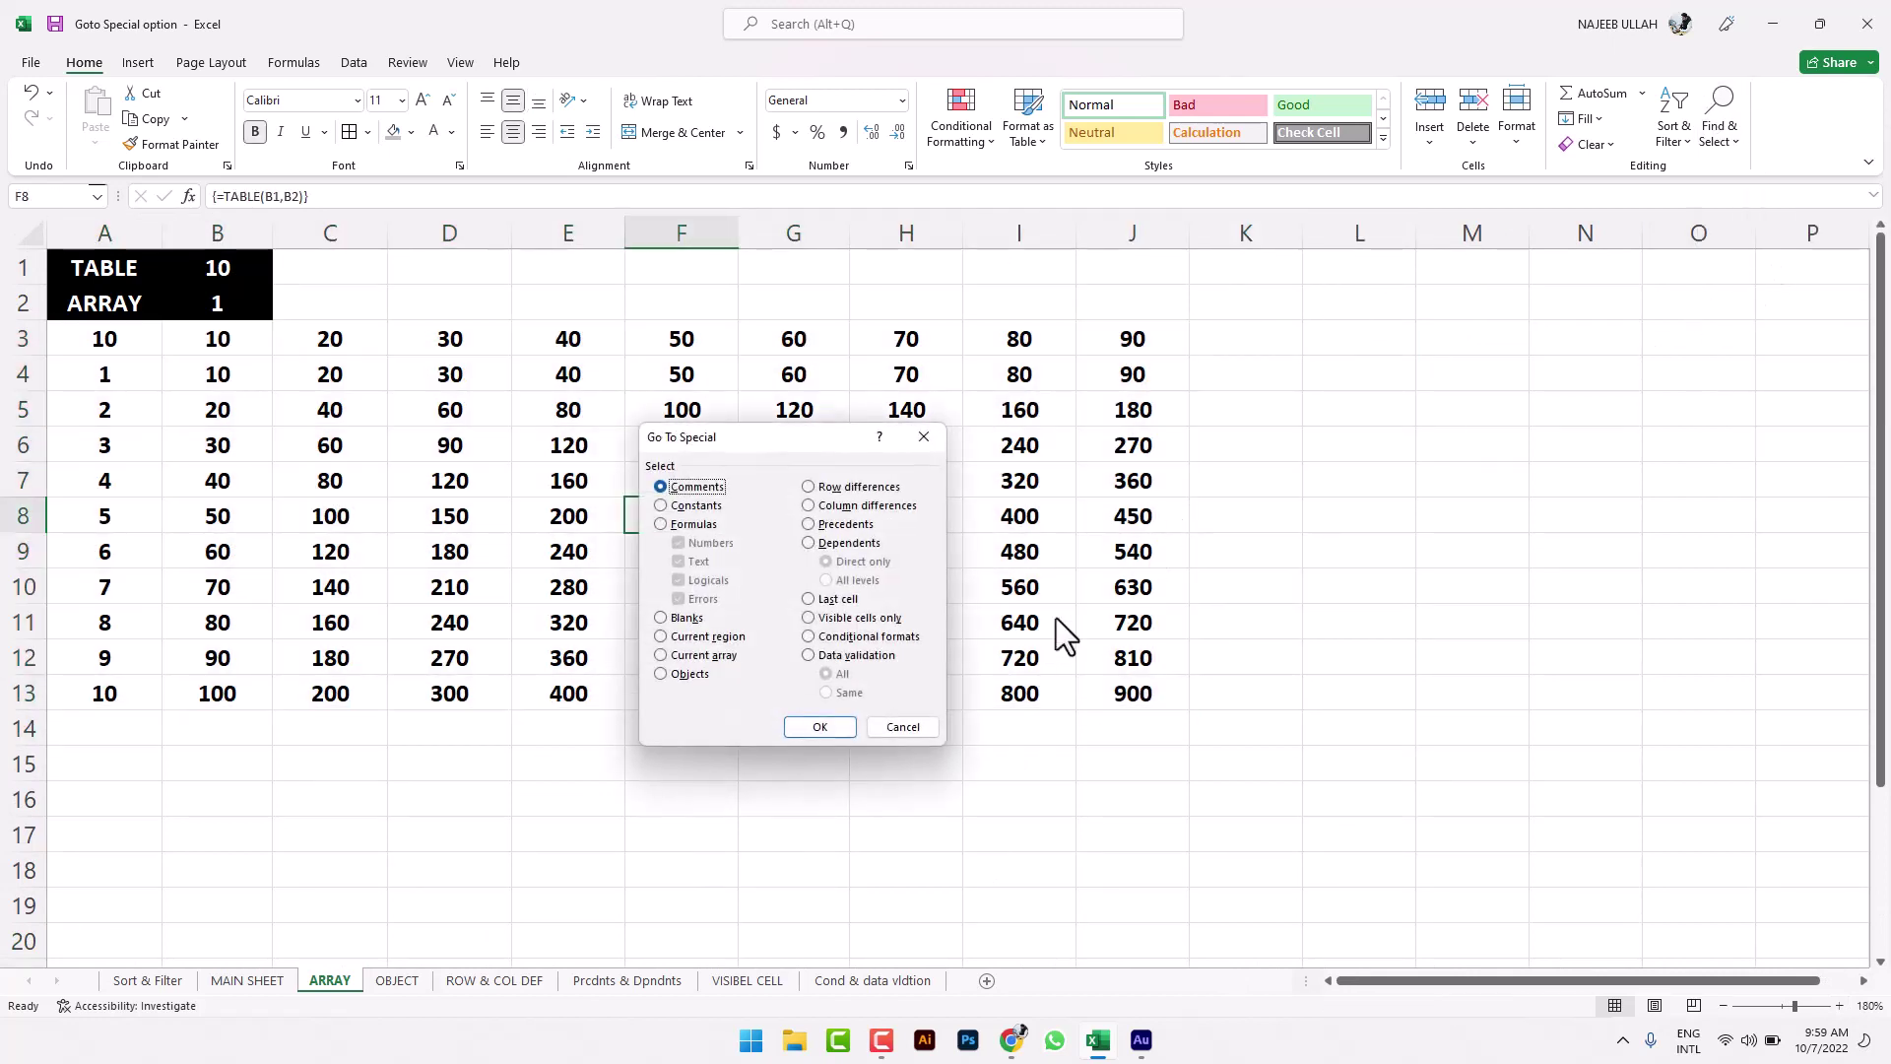
{"action": "left_click", "coordinate": [722, 657]}
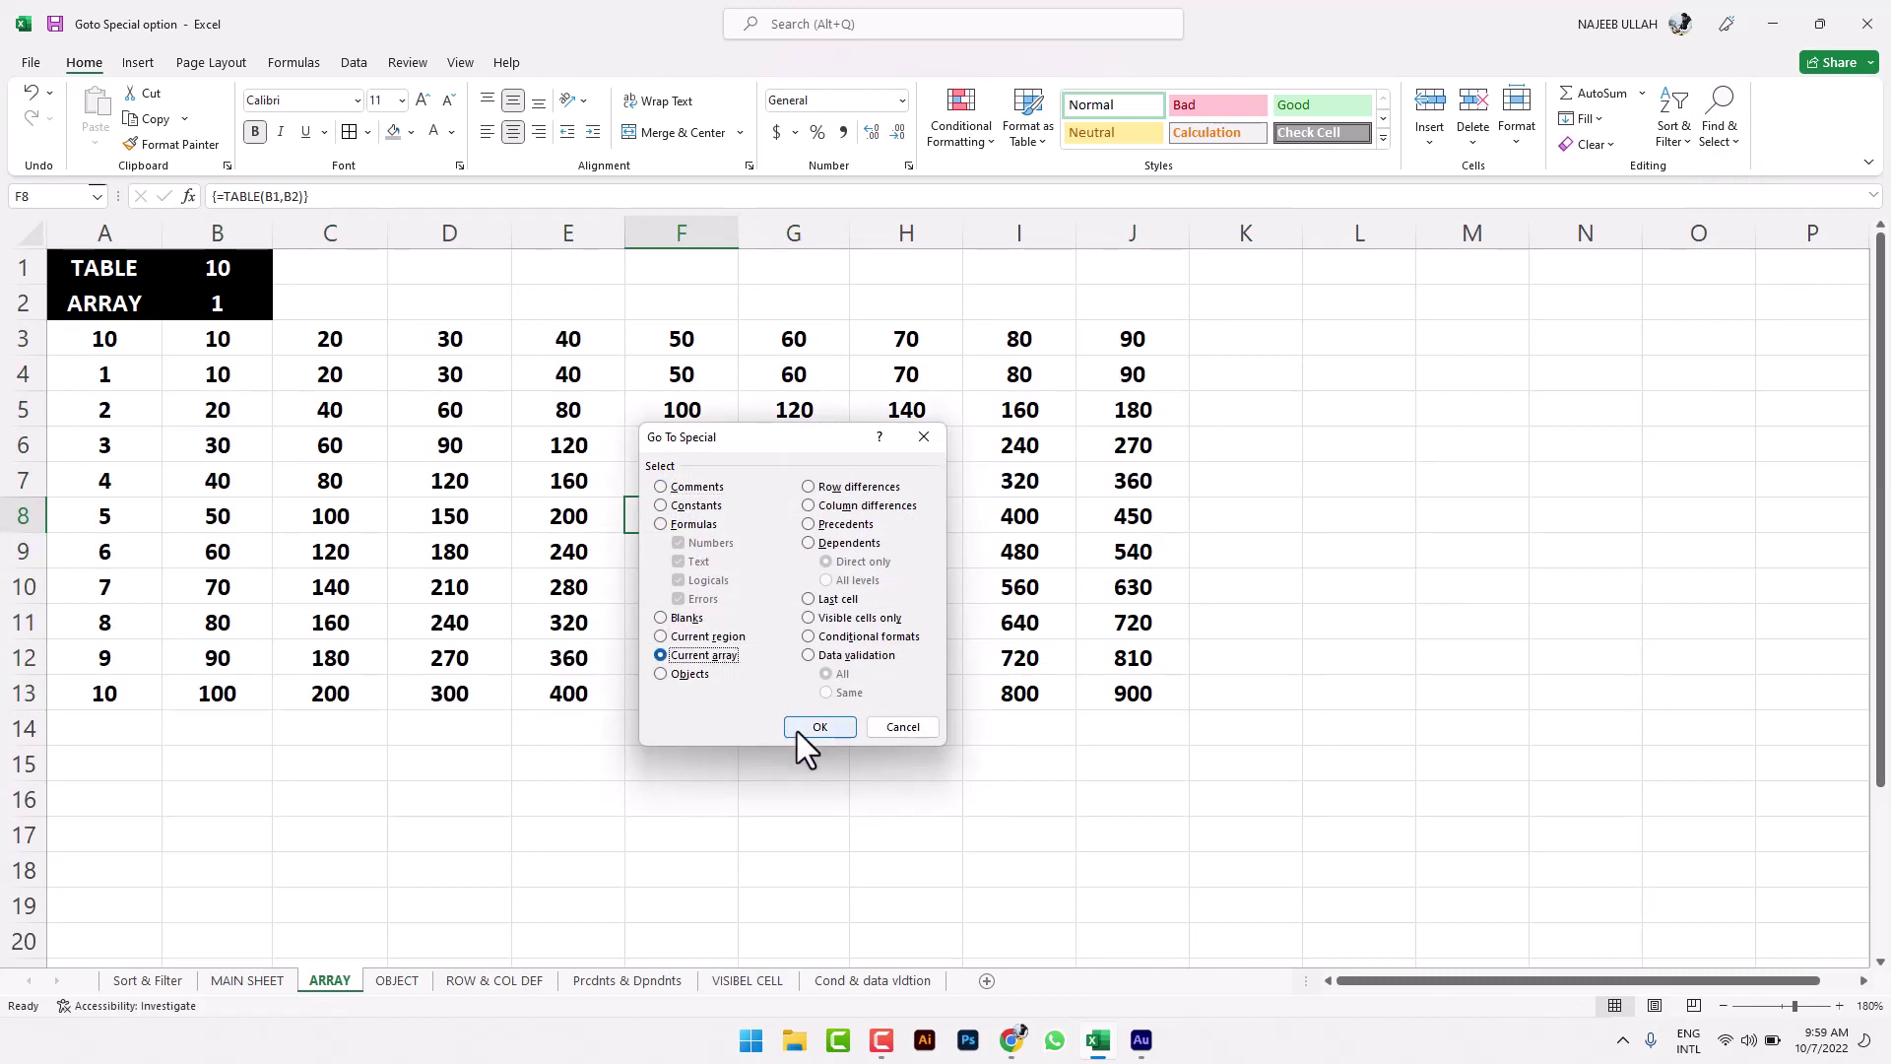
{"action": "left_click", "coordinate": [819, 727]}
{"action": "left_click", "coordinate": [424, 451]}
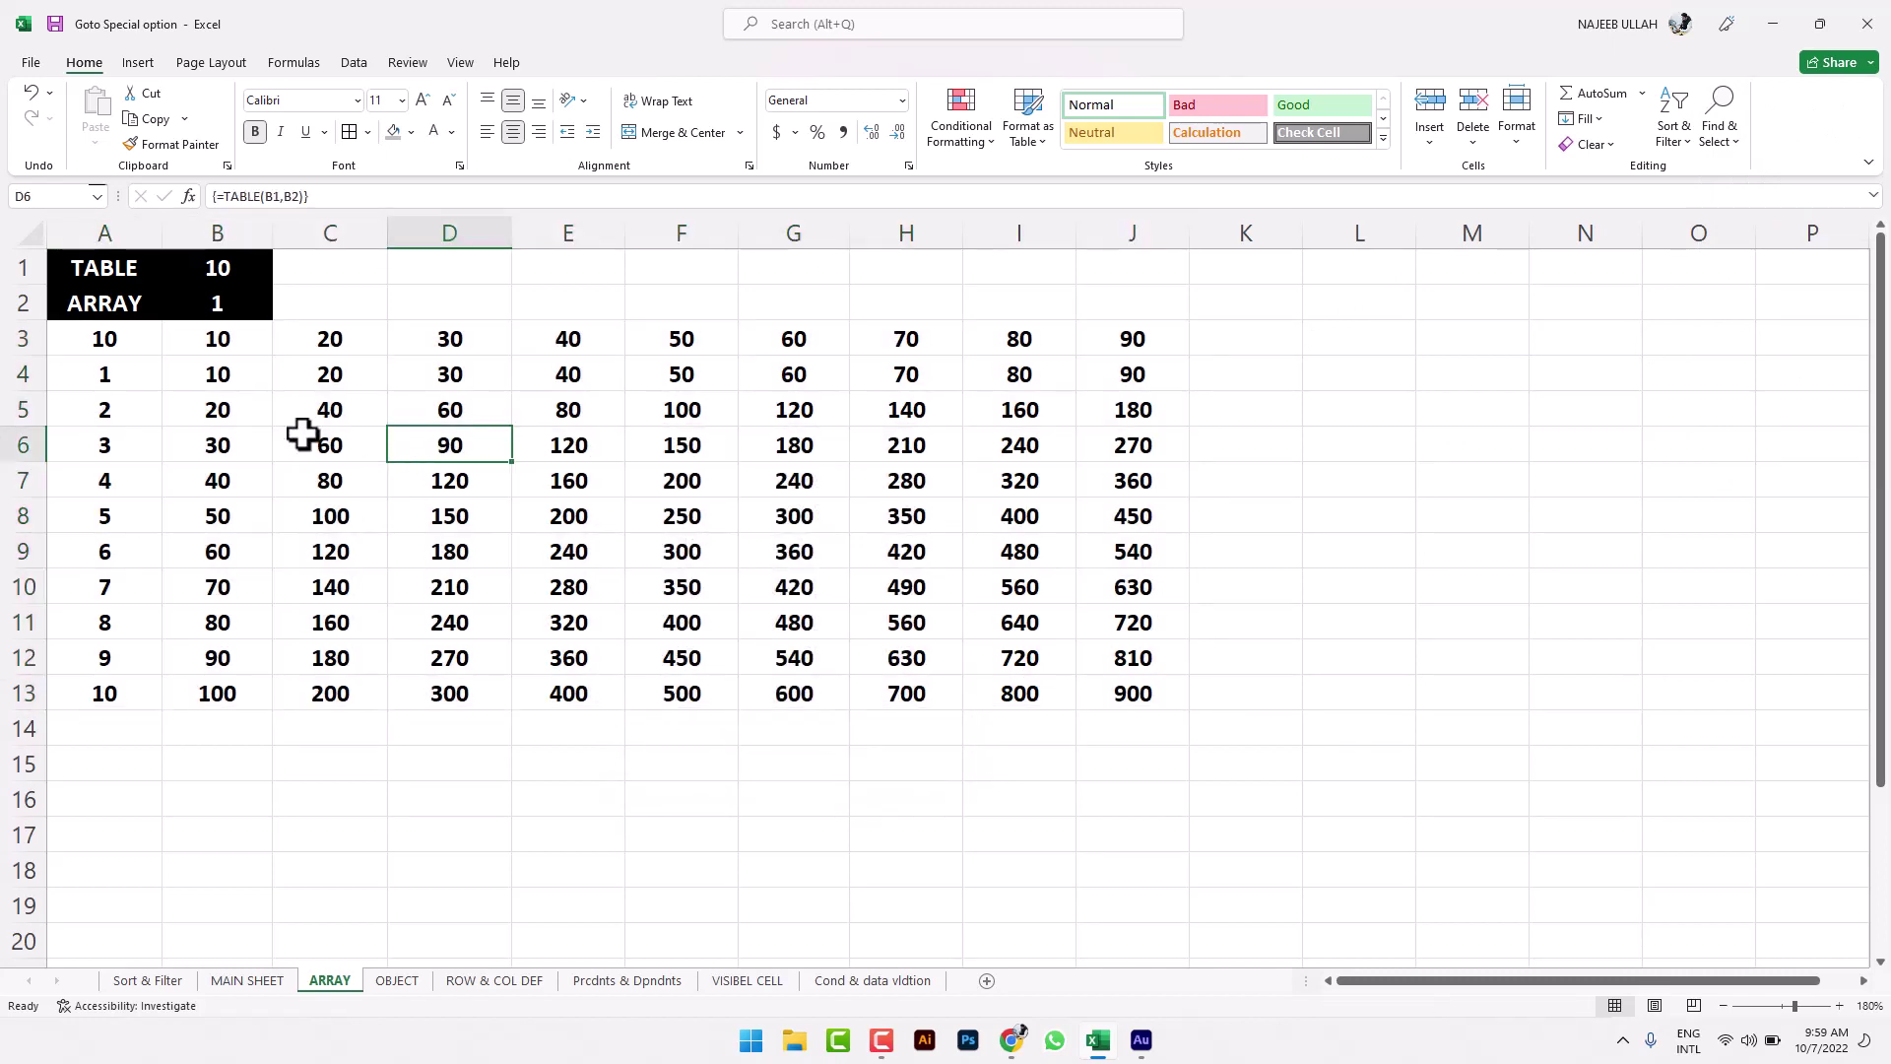
{"action": "left_click", "coordinate": [116, 339]}
{"action": "left_click", "coordinate": [335, 378]}
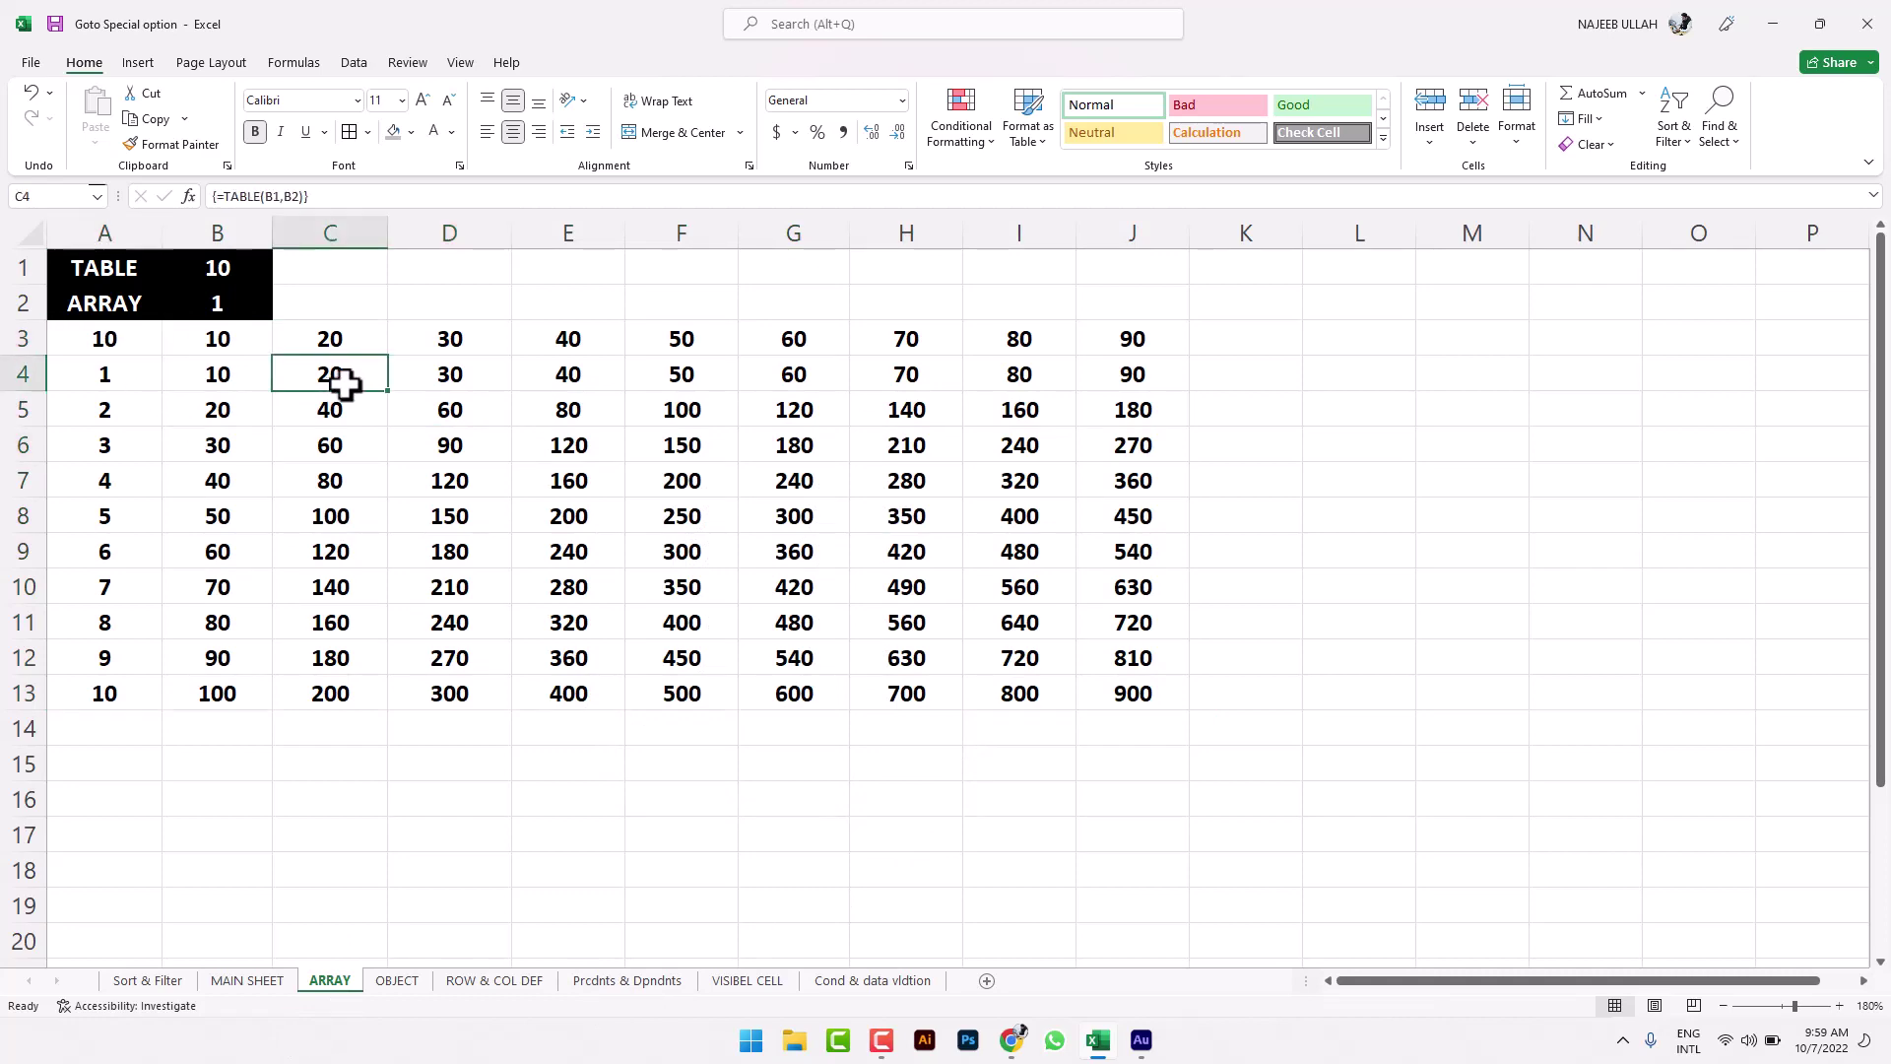
Step: On the OBJECT sheet, nudge the globe-computer and third pictures slightly left one at a time
{"action": "left_click", "coordinate": [397, 980]}
{"action": "left_click", "coordinate": [503, 629]}
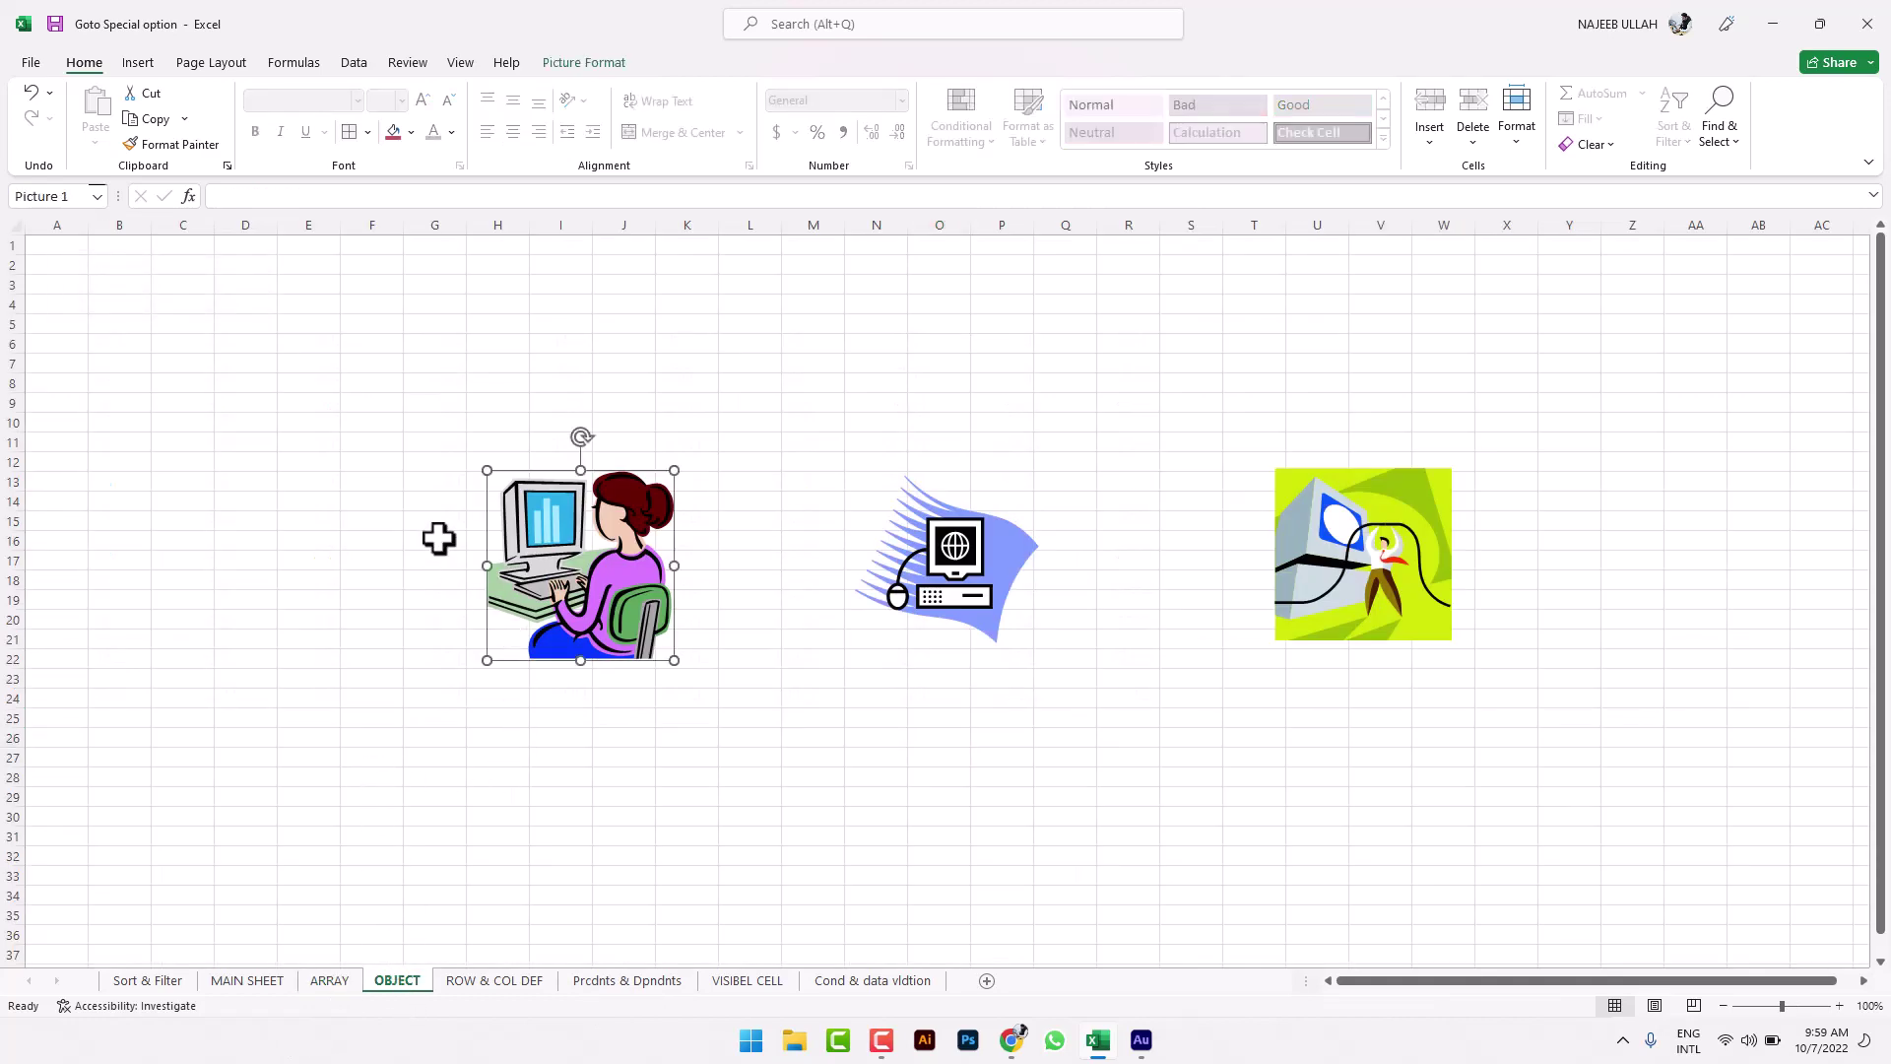
{"action": "left_click", "coordinate": [471, 540]}
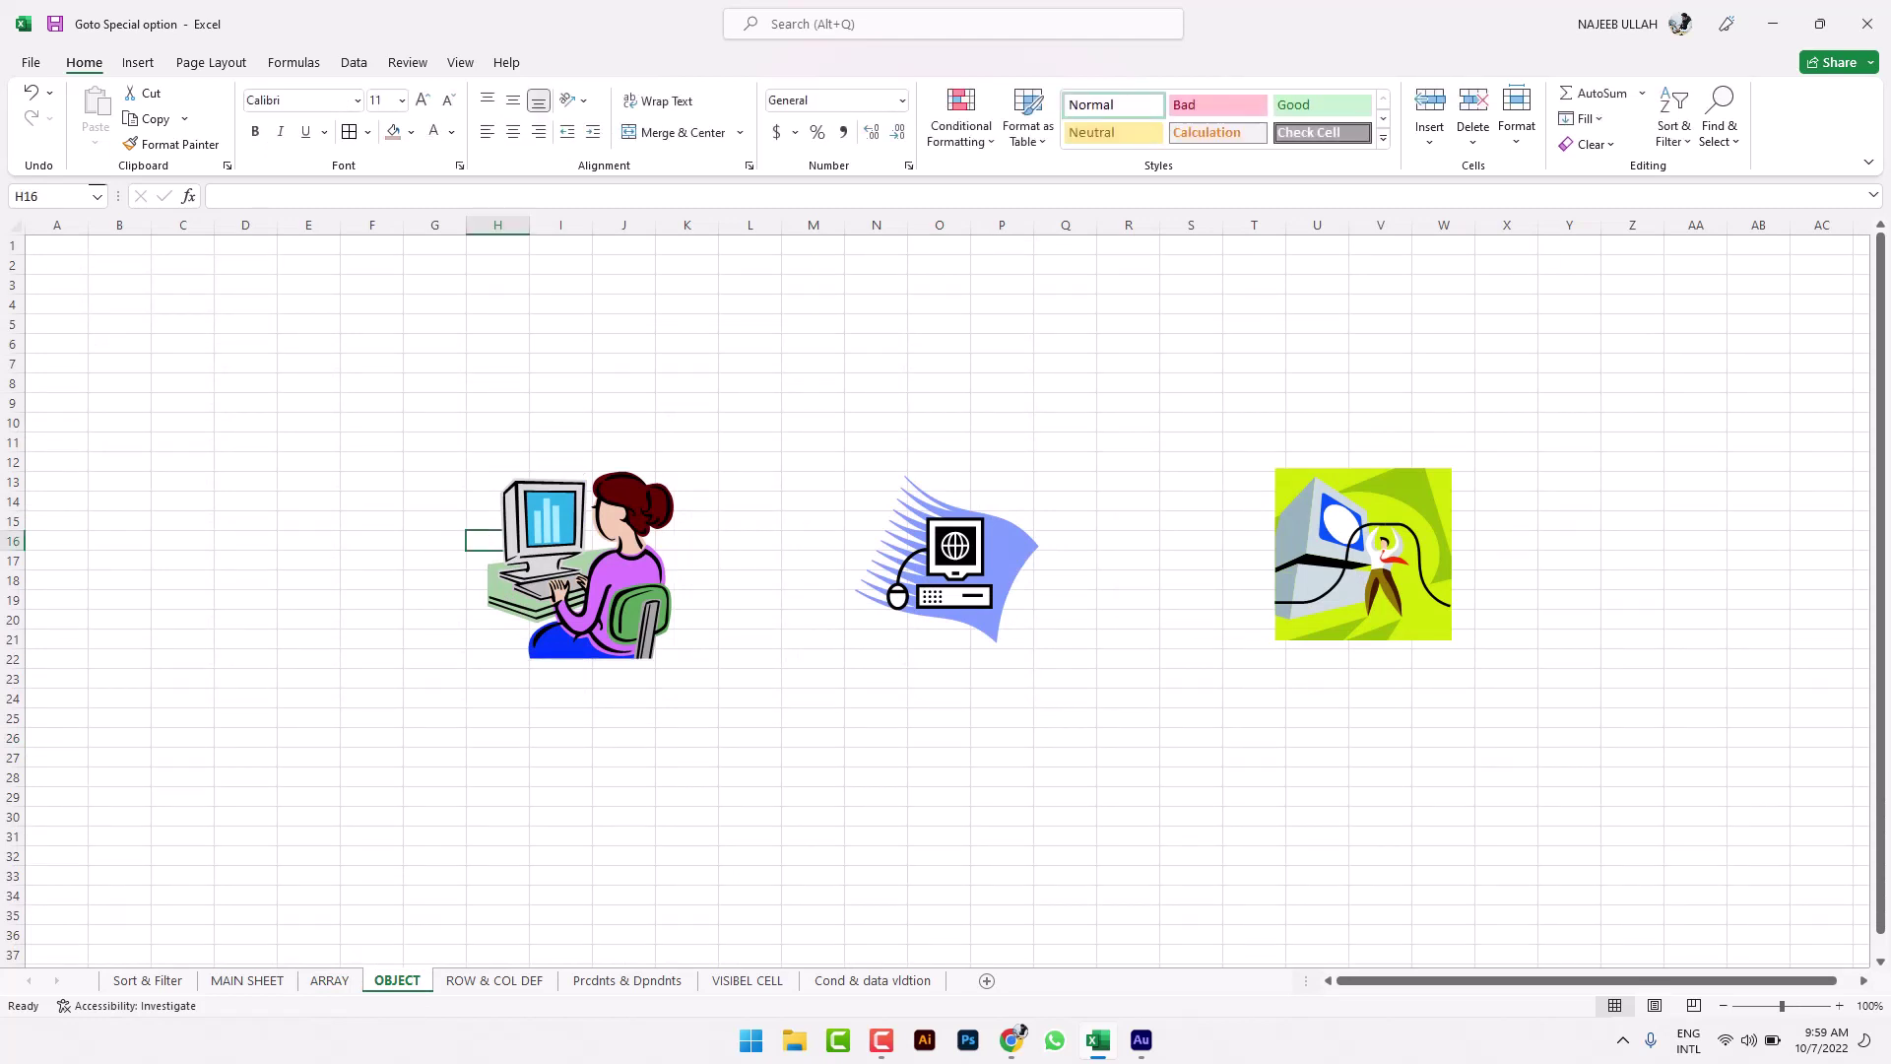
{"action": "left_click", "coordinate": [509, 424]}
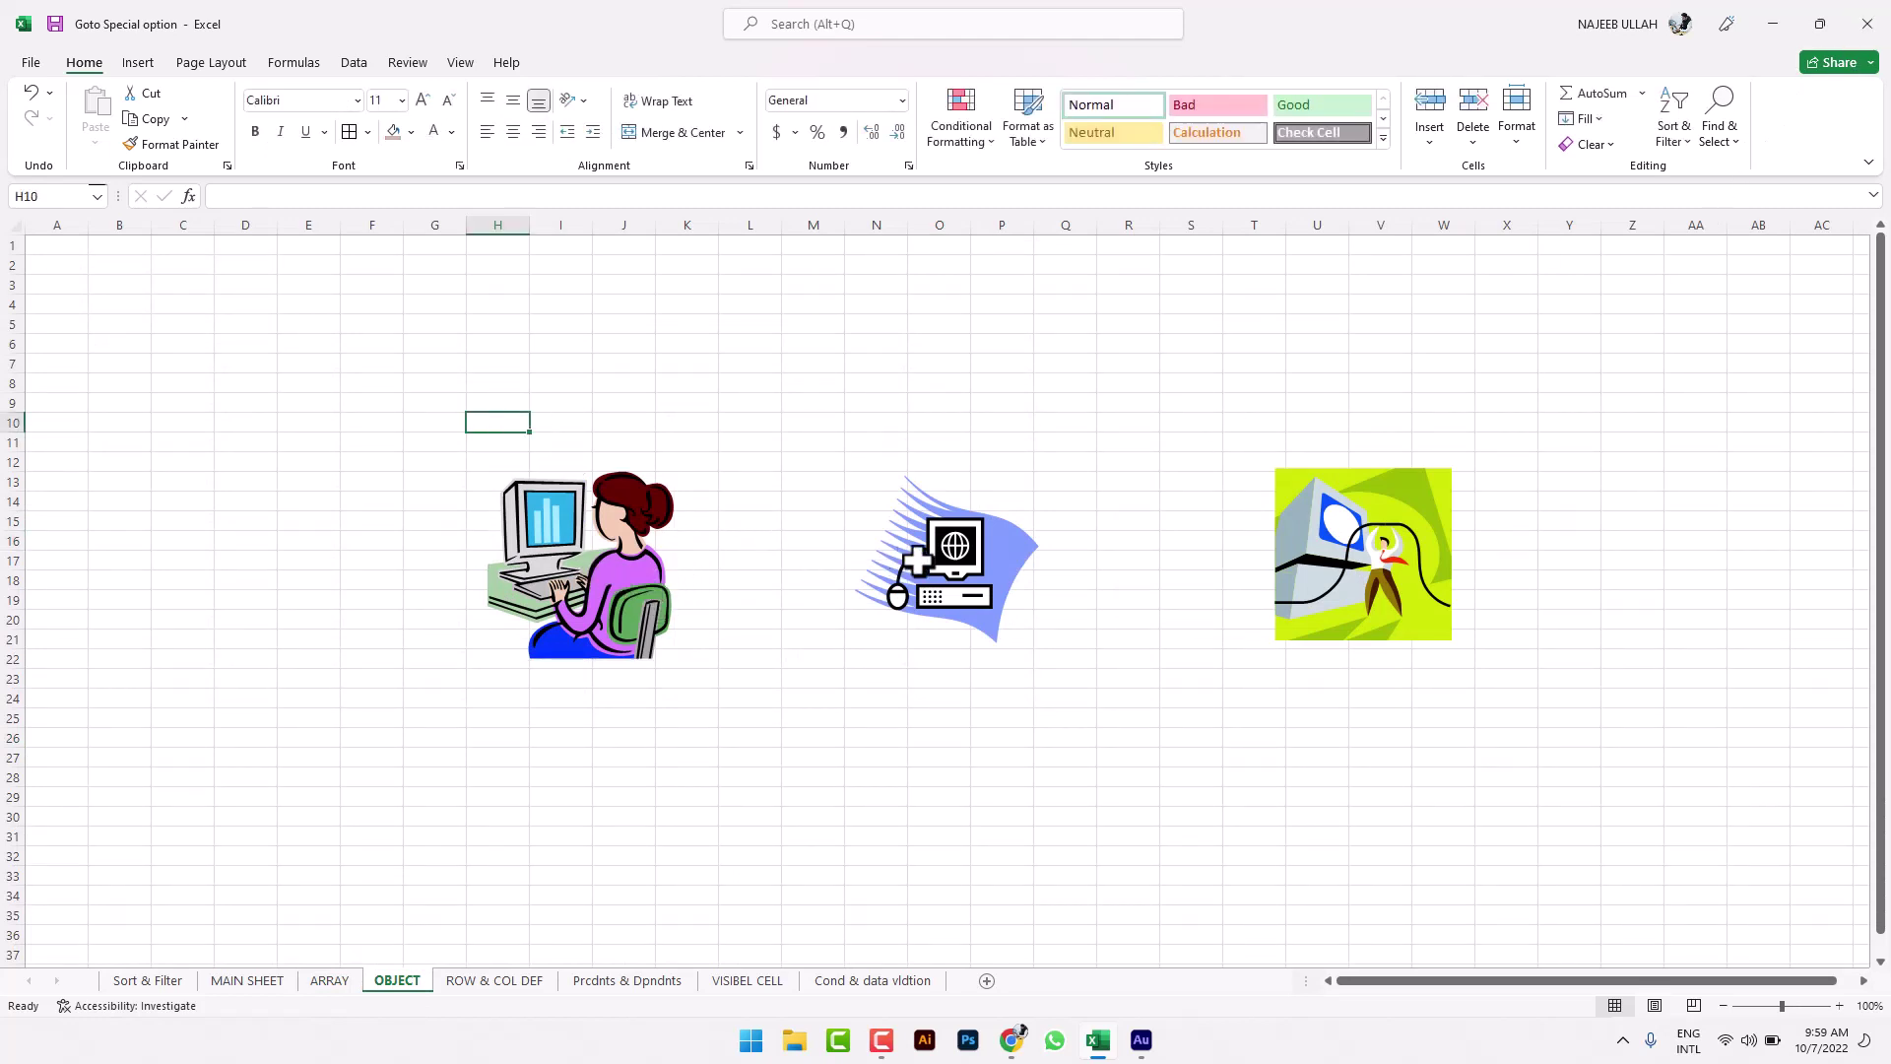
{"action": "left_click_drag", "start_coordinate": [899, 553], "coordinate": [869, 559]}
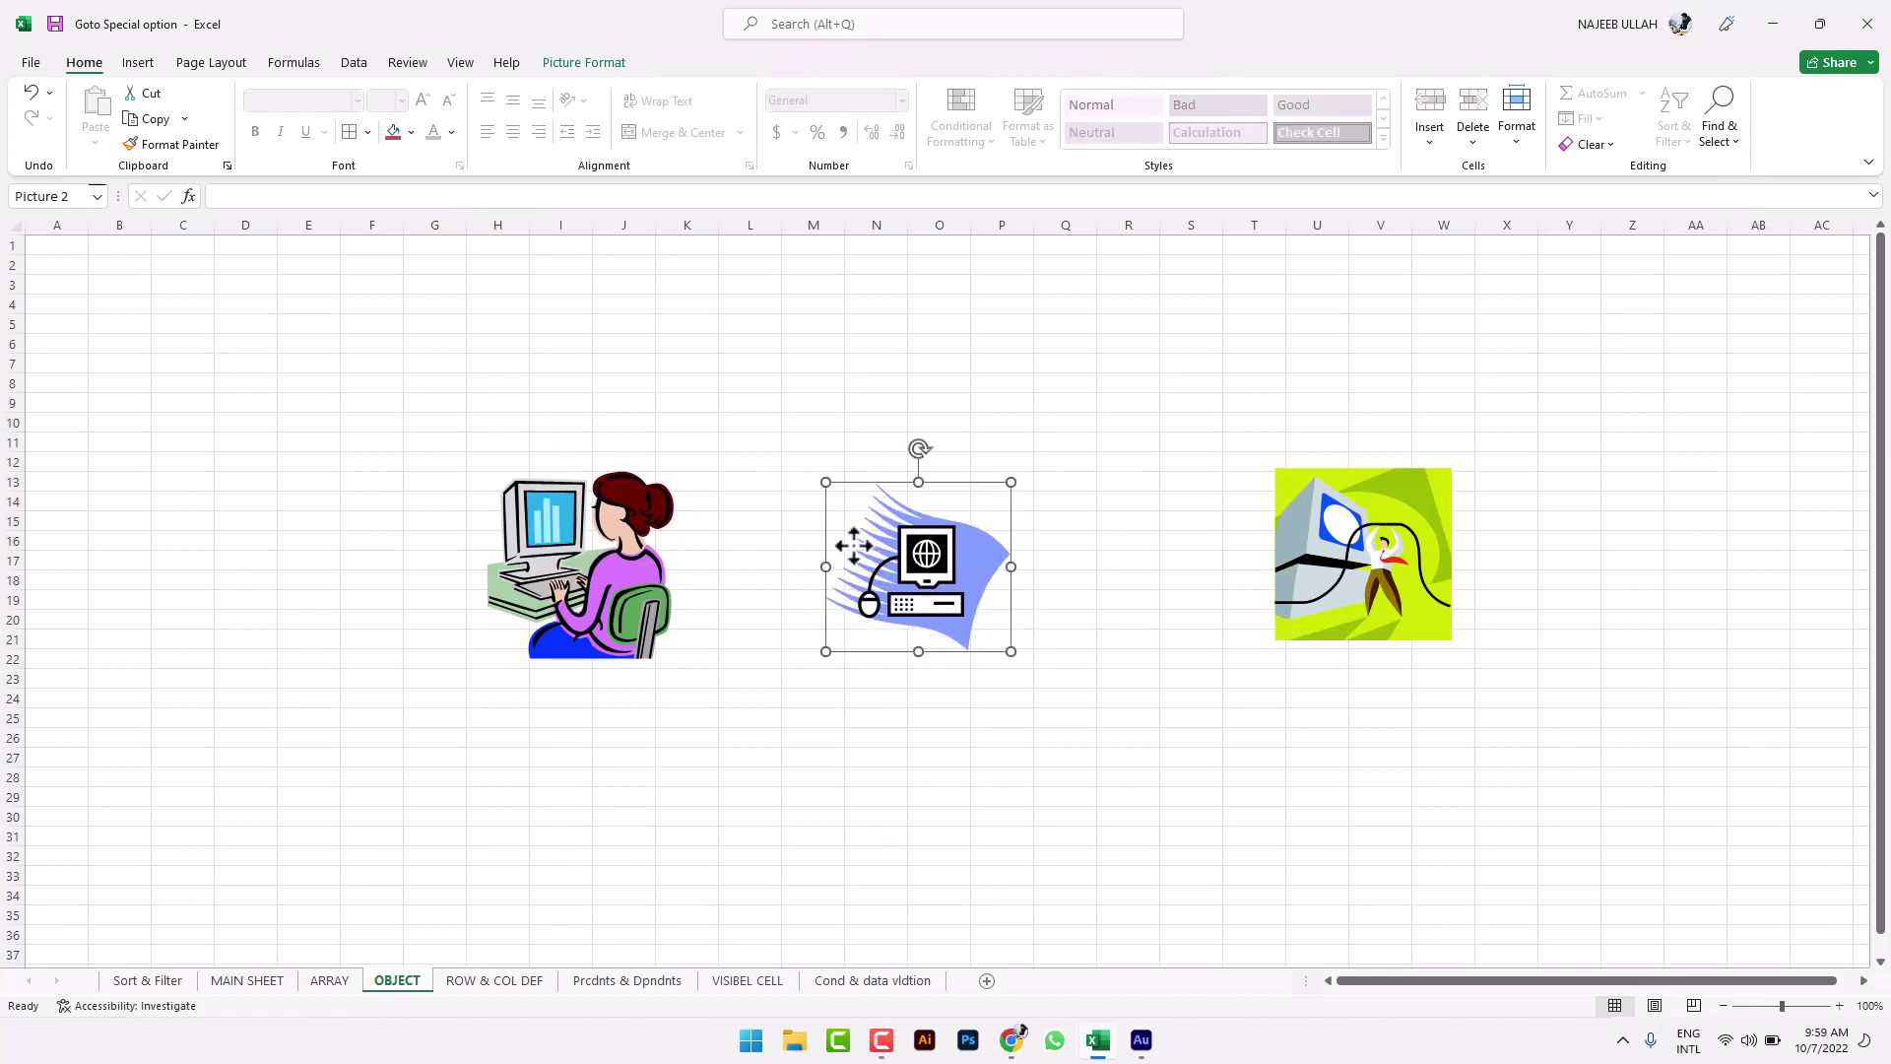
{"action": "left_click", "coordinate": [1253, 655]}
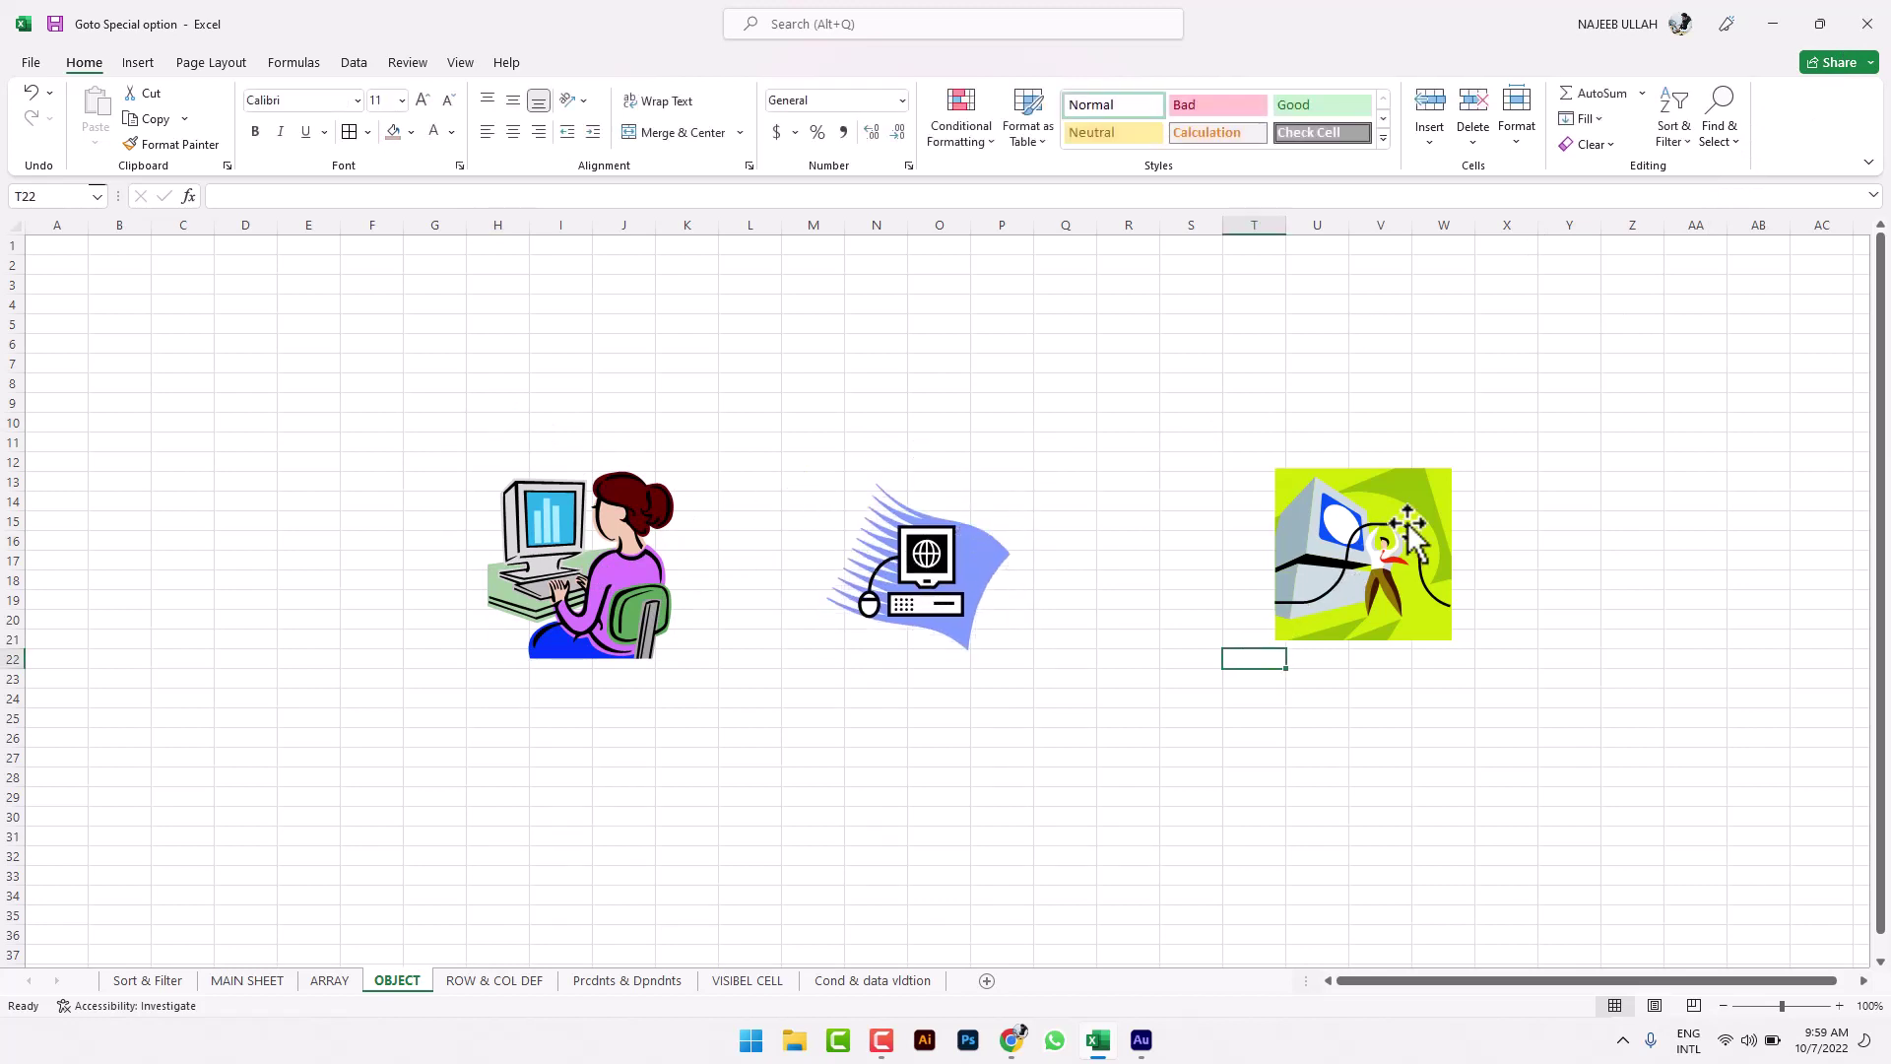
{"action": "left_click_drag", "start_coordinate": [1400, 523], "coordinate": [1337, 515]}
{"action": "left_click", "coordinate": [1253, 285]}
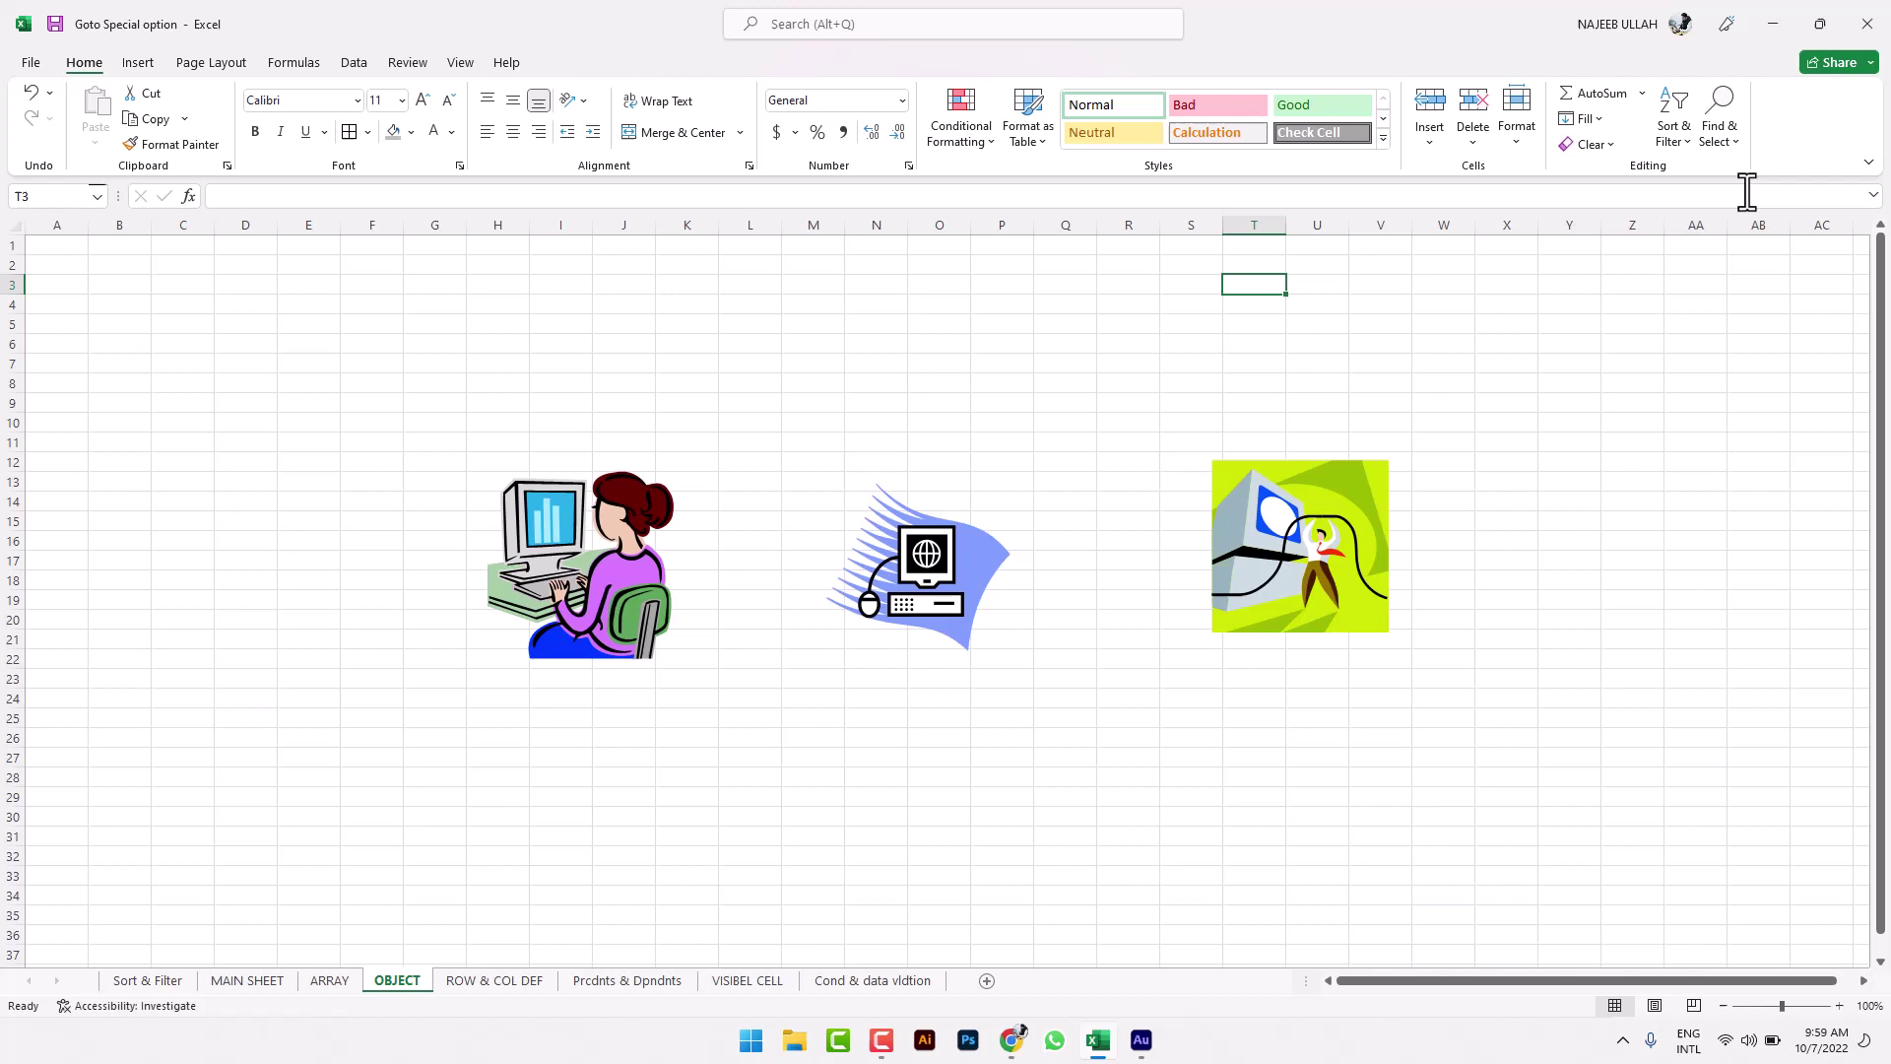
Step: Select all three pictures with Go To Special Objects and drag them up-left together
{"action": "left_click", "coordinate": [1717, 110]}
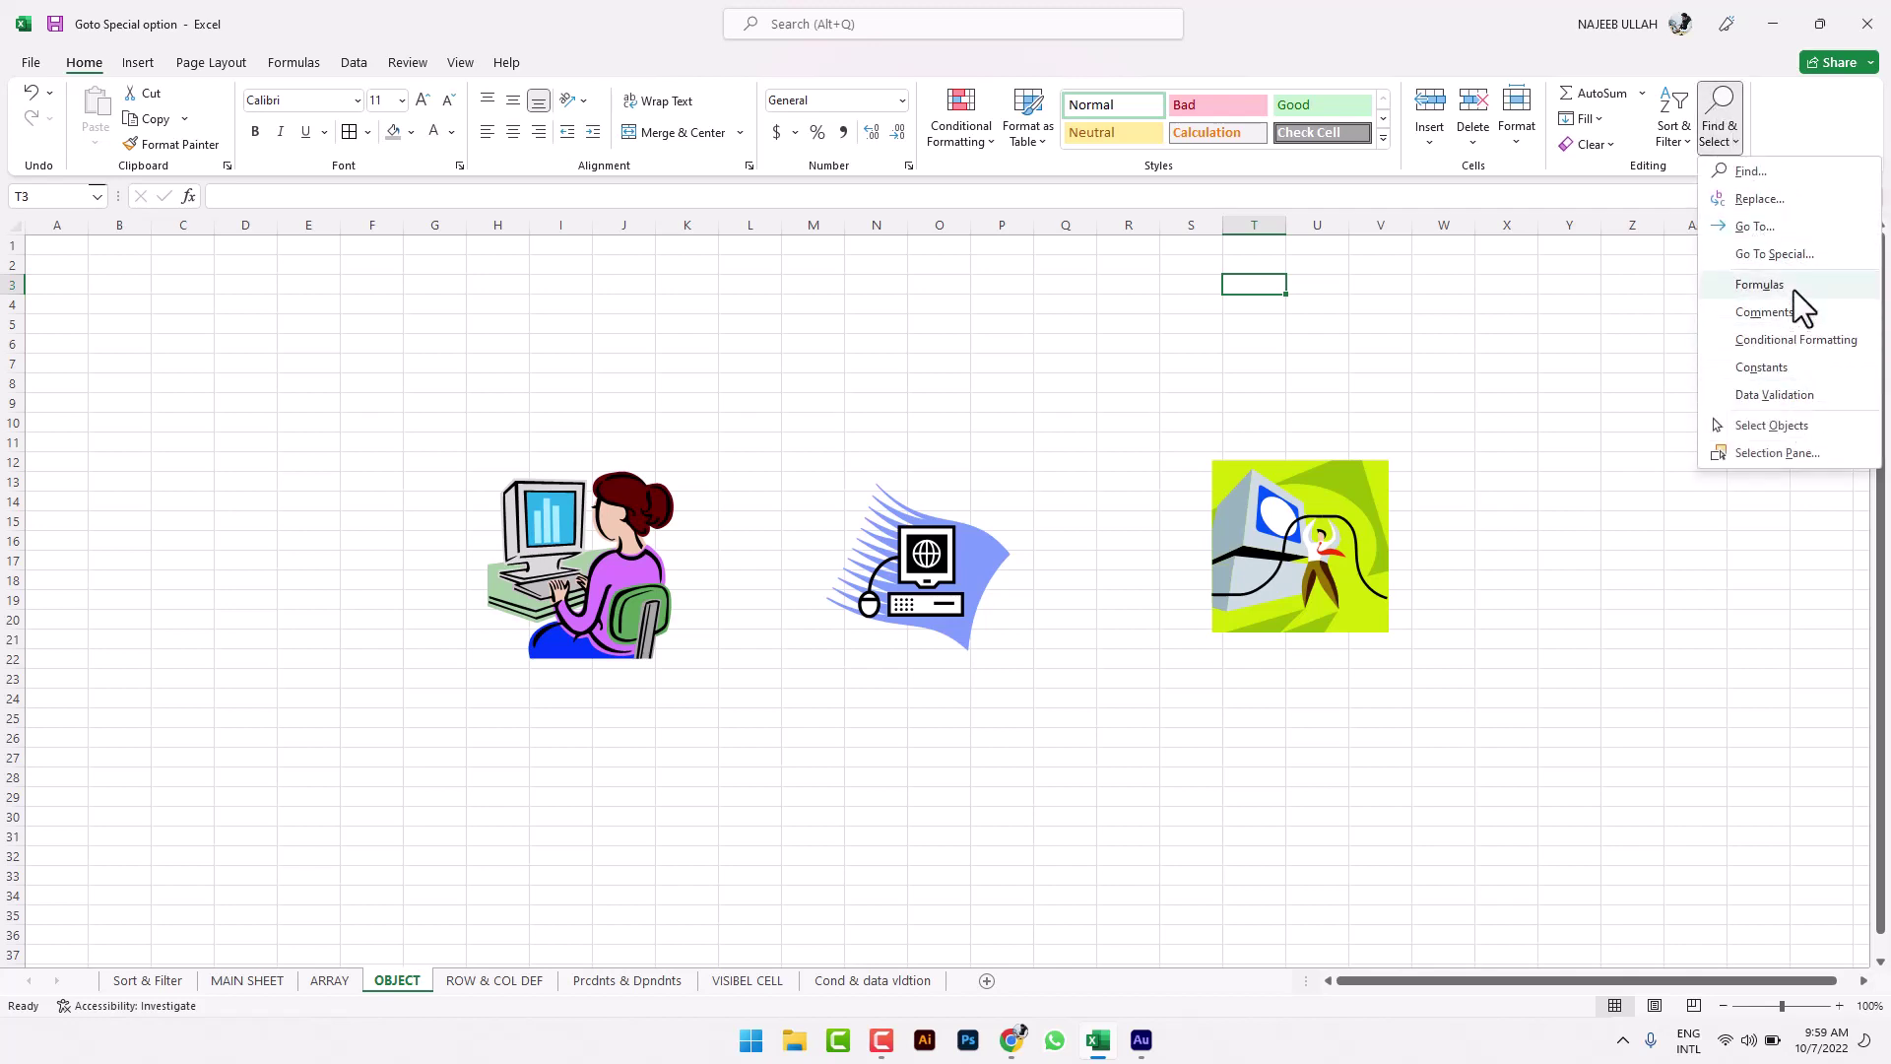
{"action": "left_click", "coordinate": [1783, 256]}
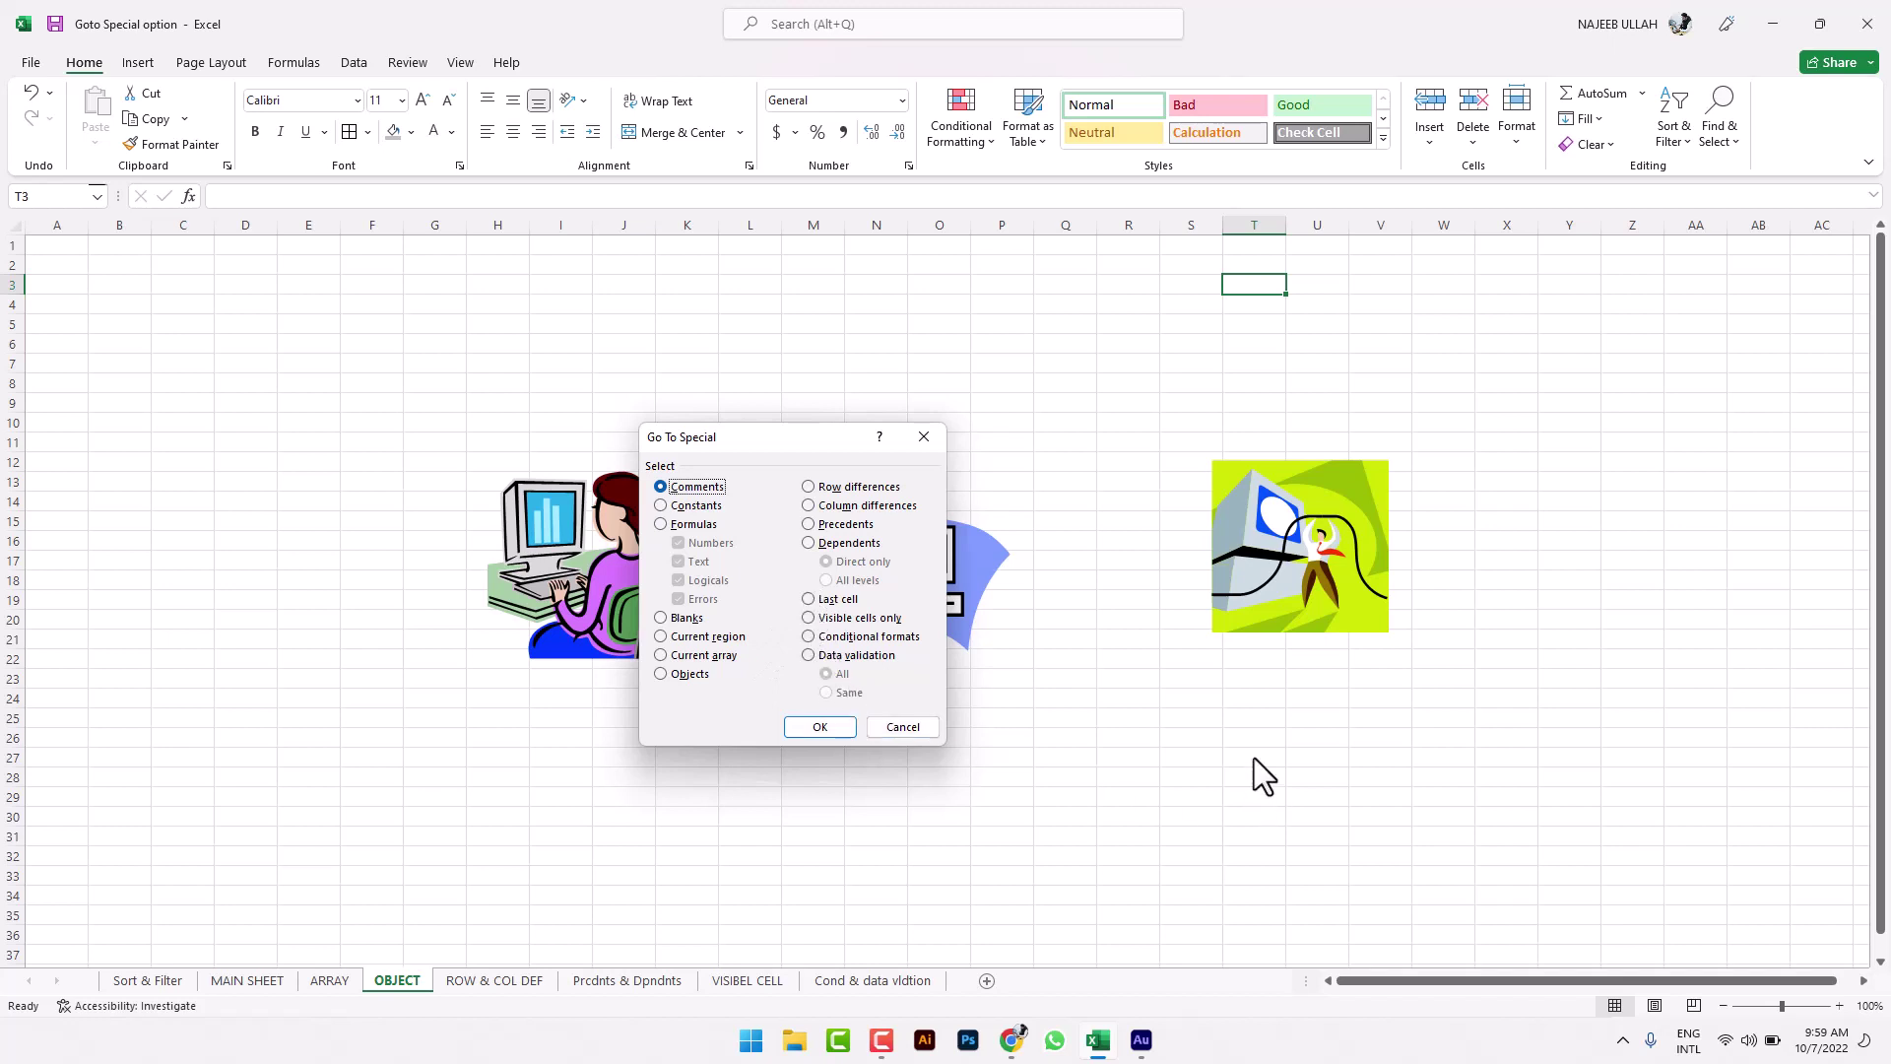
{"action": "left_click", "coordinate": [680, 676]}
{"action": "left_click", "coordinate": [812, 729]}
{"action": "left_click_drag", "start_coordinate": [874, 601], "coordinate": [820, 548]}
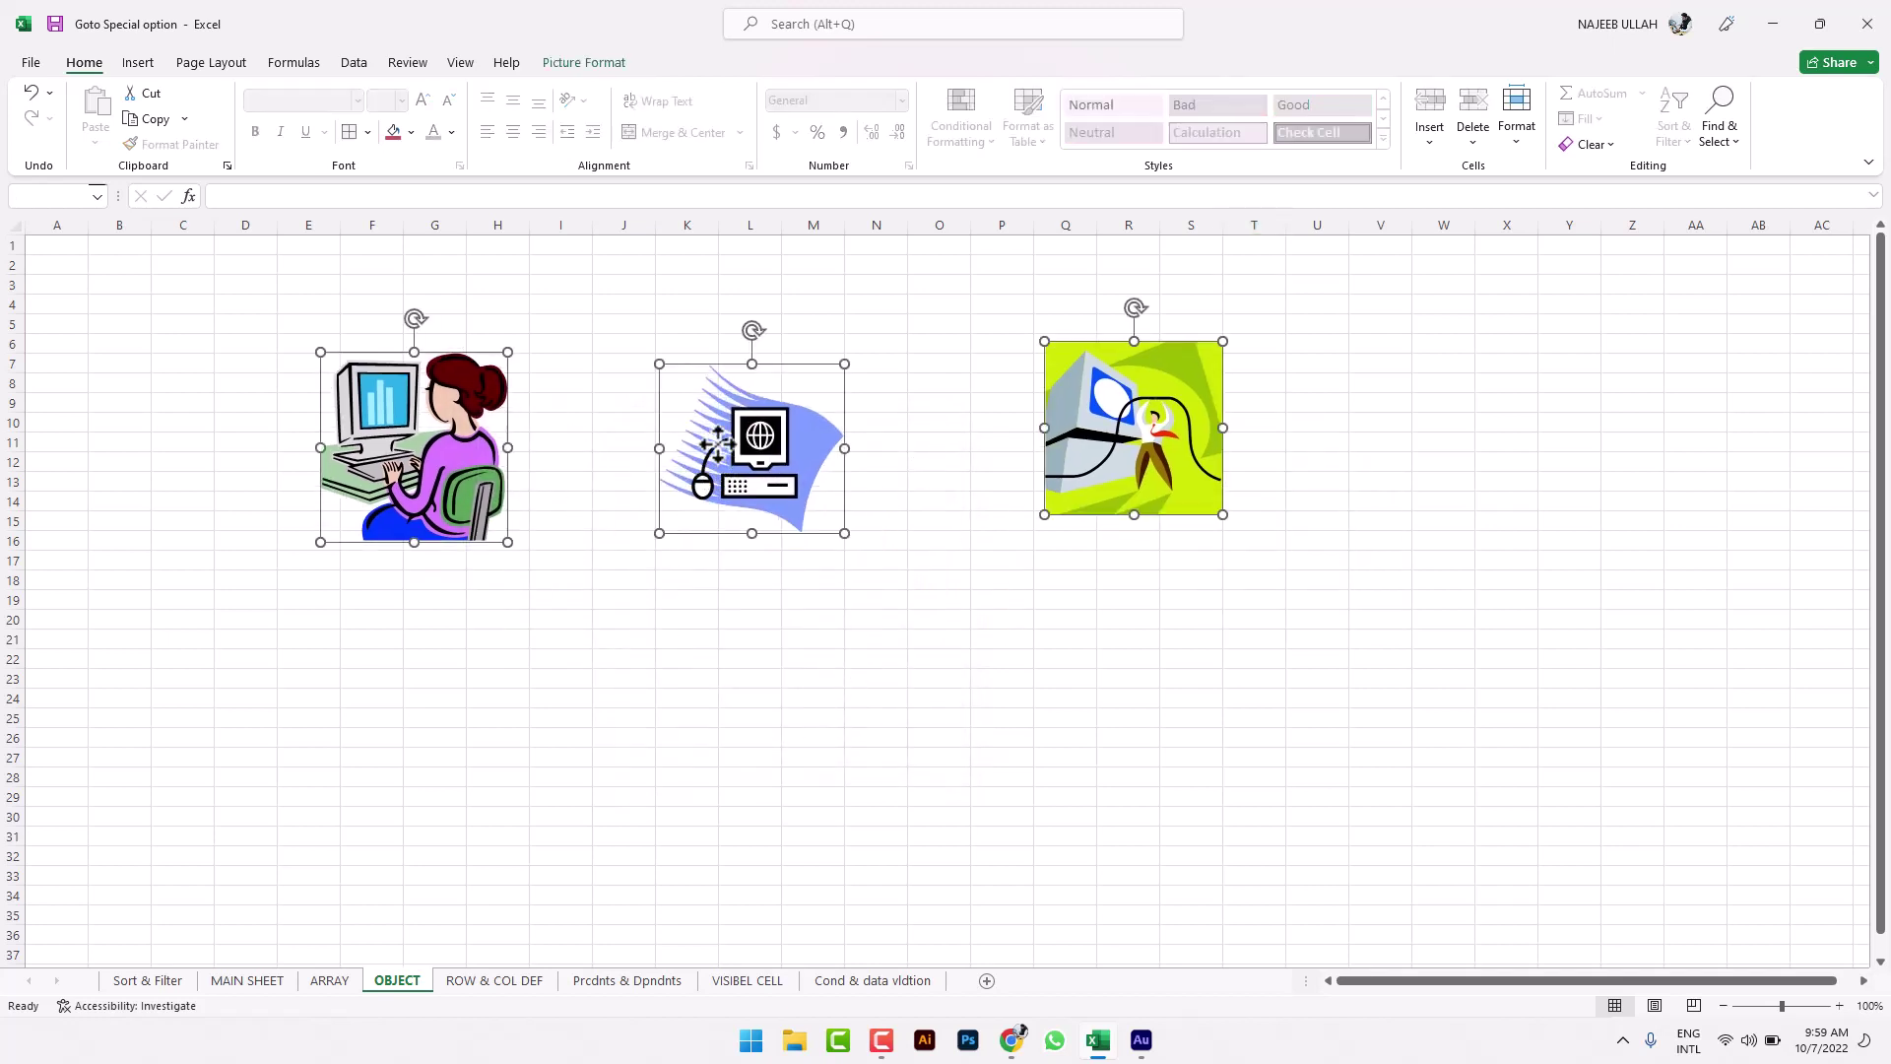
Step: On the zoomed-in ROW & COL DEF sheet, select the upper table A2:M7
{"action": "left_click", "coordinate": [659, 740]}
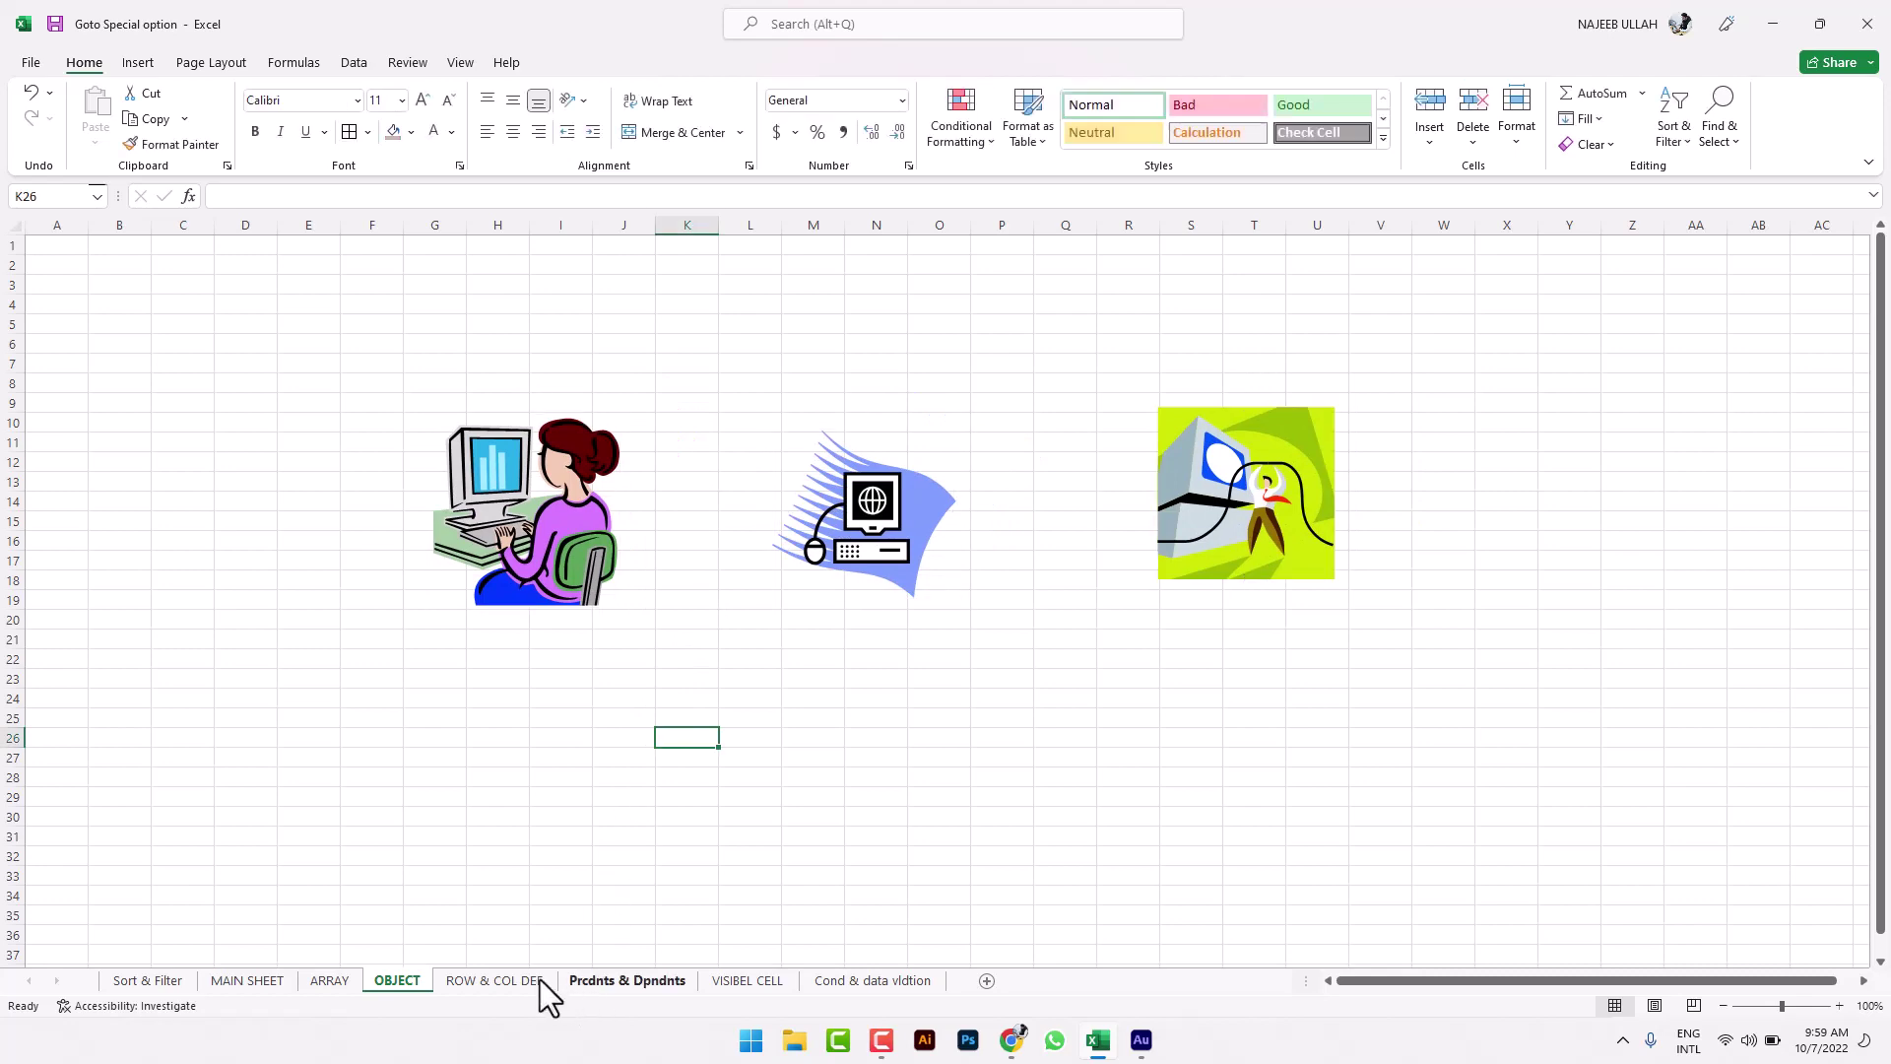
{"action": "left_click", "coordinate": [523, 979]}
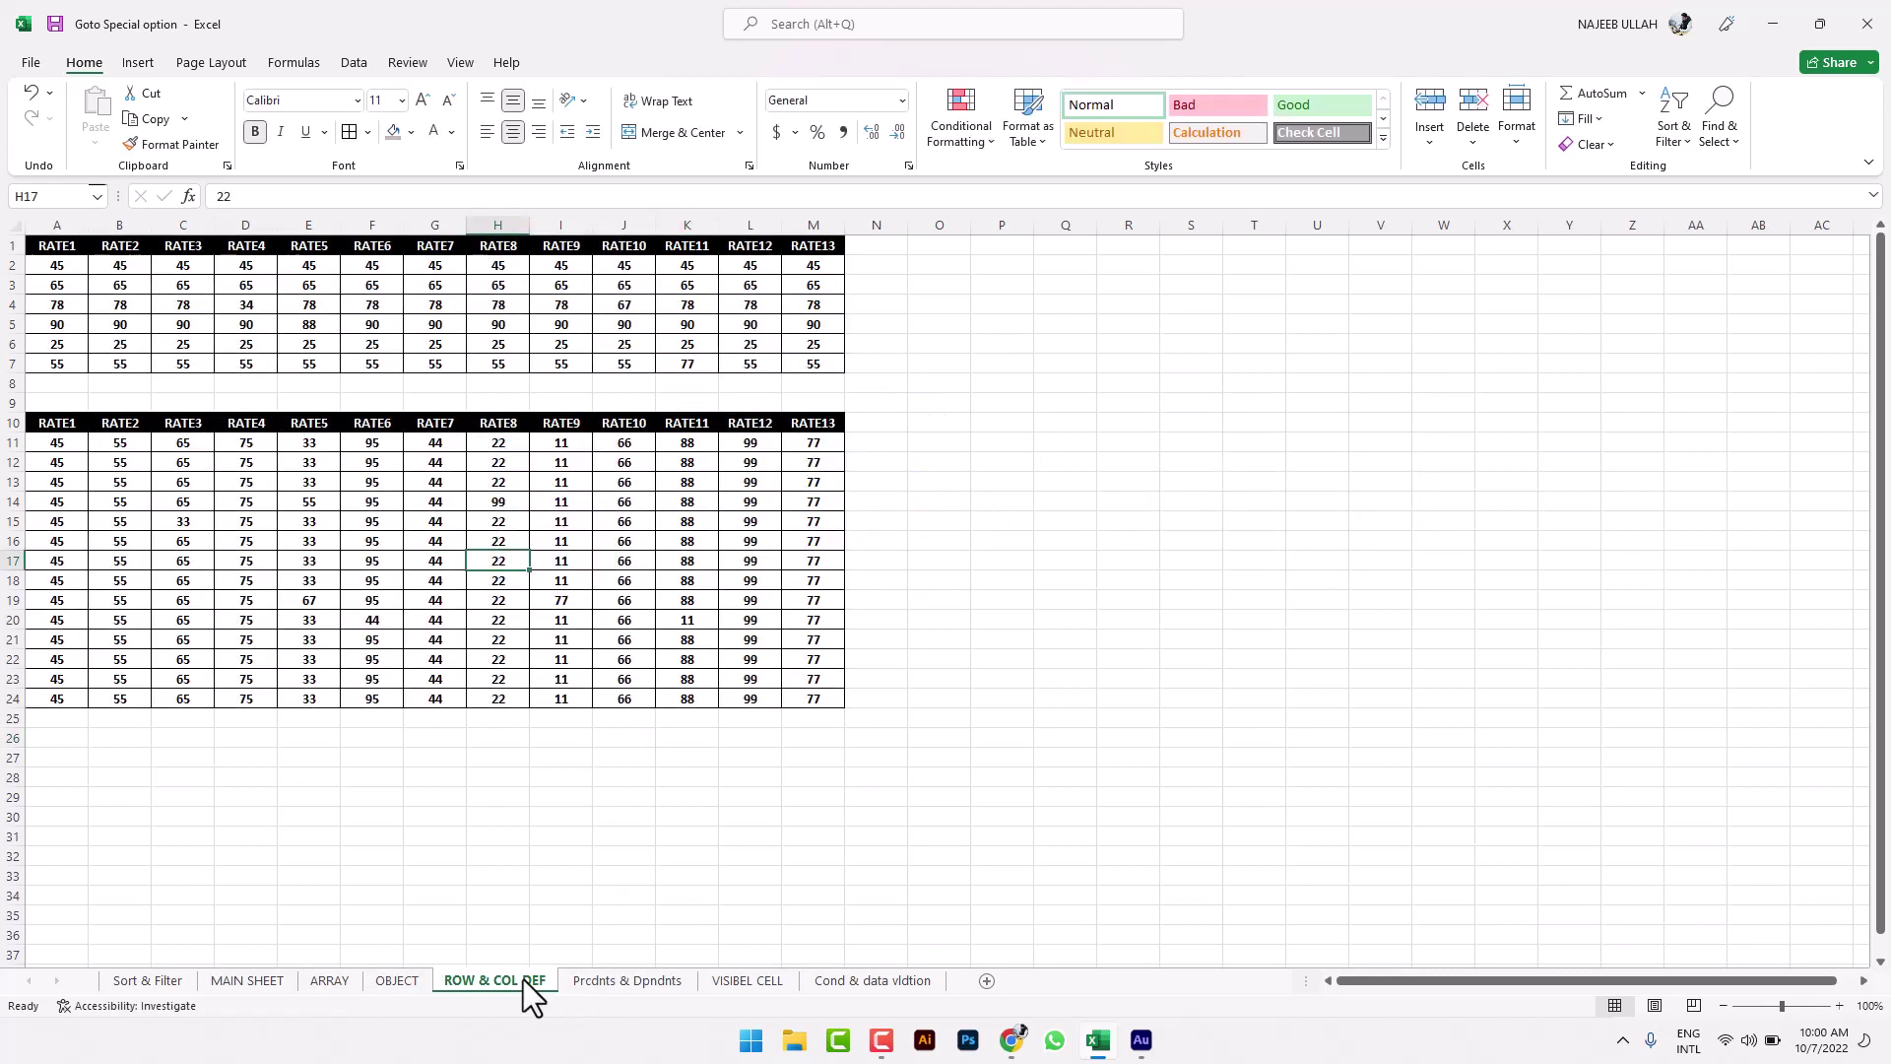
{"action": "left_click", "coordinate": [1839, 1006]}
{"action": "left_click", "coordinate": [1840, 1006]}
{"action": "left_click", "coordinate": [1839, 1006]}
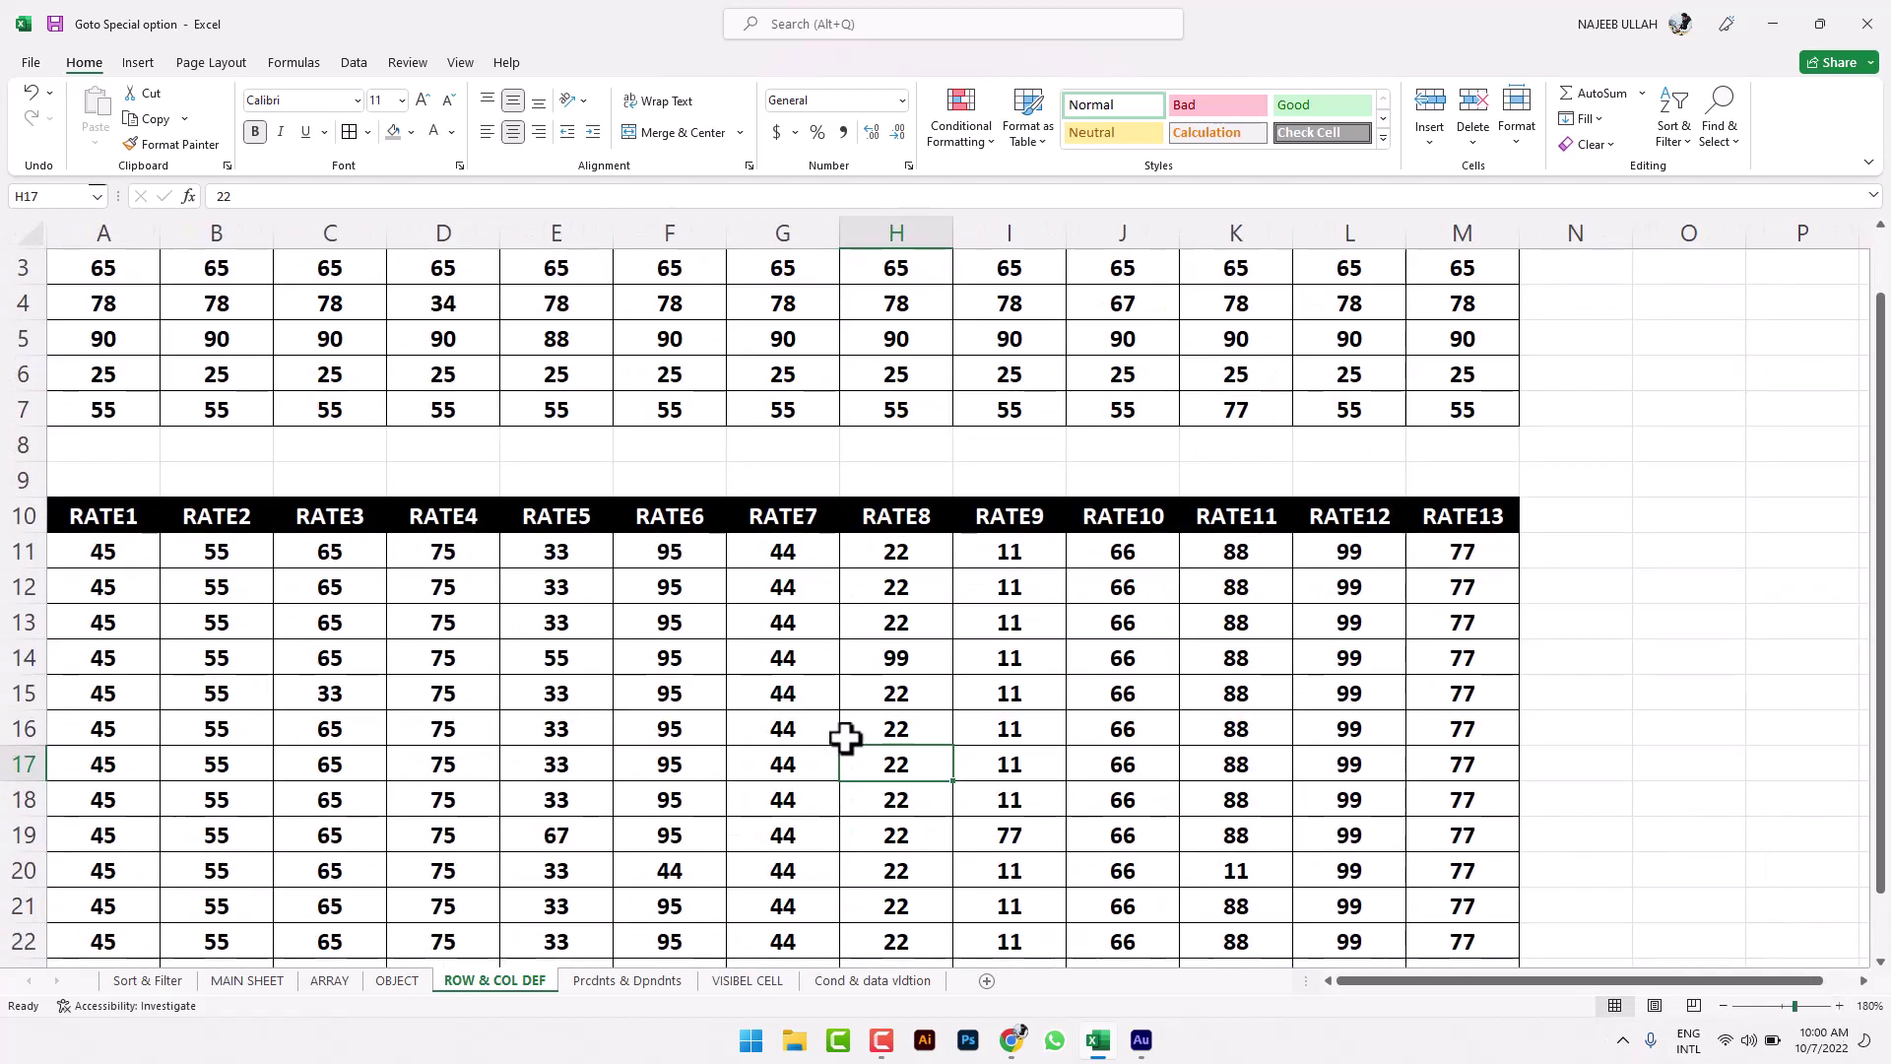
{"action": "scroll", "coordinate": [778, 721], "scroll_direction": "up", "scroll_amount": 1}
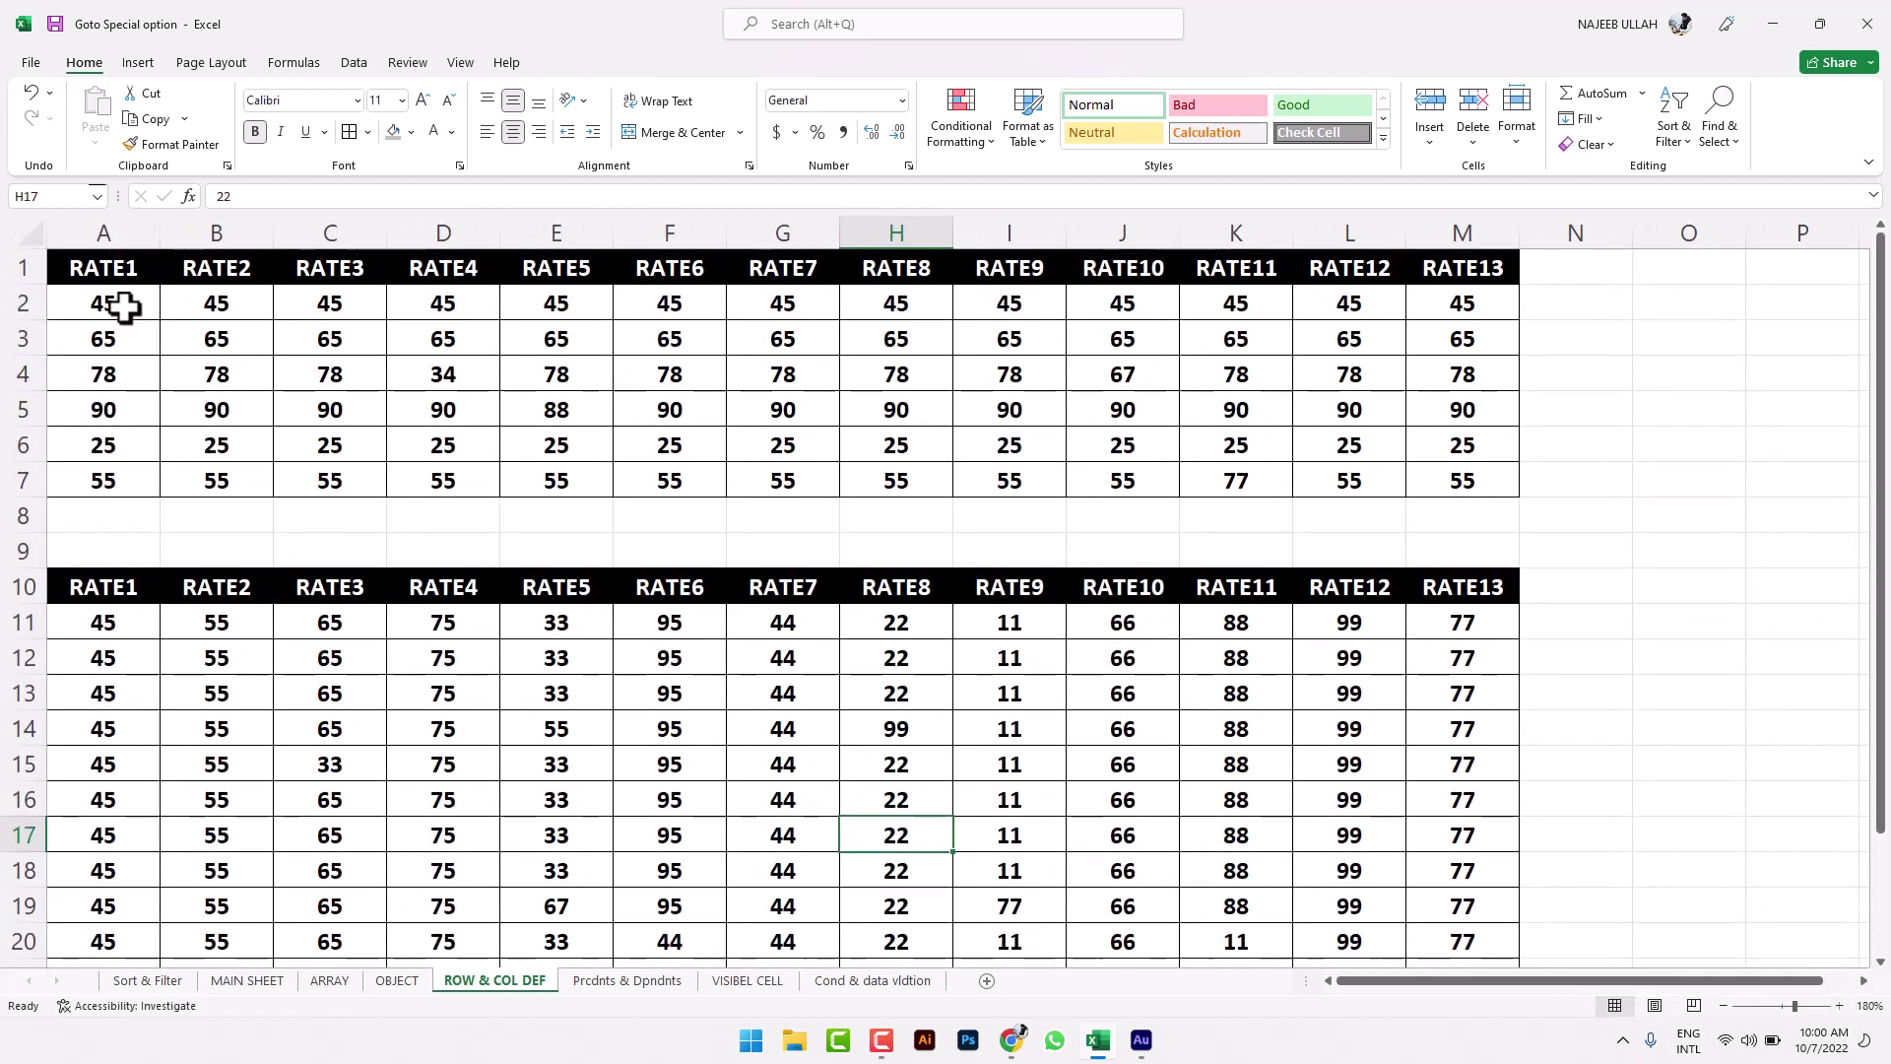
{"action": "mouse_move", "coordinate": [356, 298]}
{"action": "left_mouse_down"}
{"action": "mouse_move", "coordinate": [620, 315]}
{"action": "mouse_move", "coordinate": [848, 266]}
{"action": "mouse_move", "coordinate": [1469, 295]}
{"action": "left_mouse_up"}
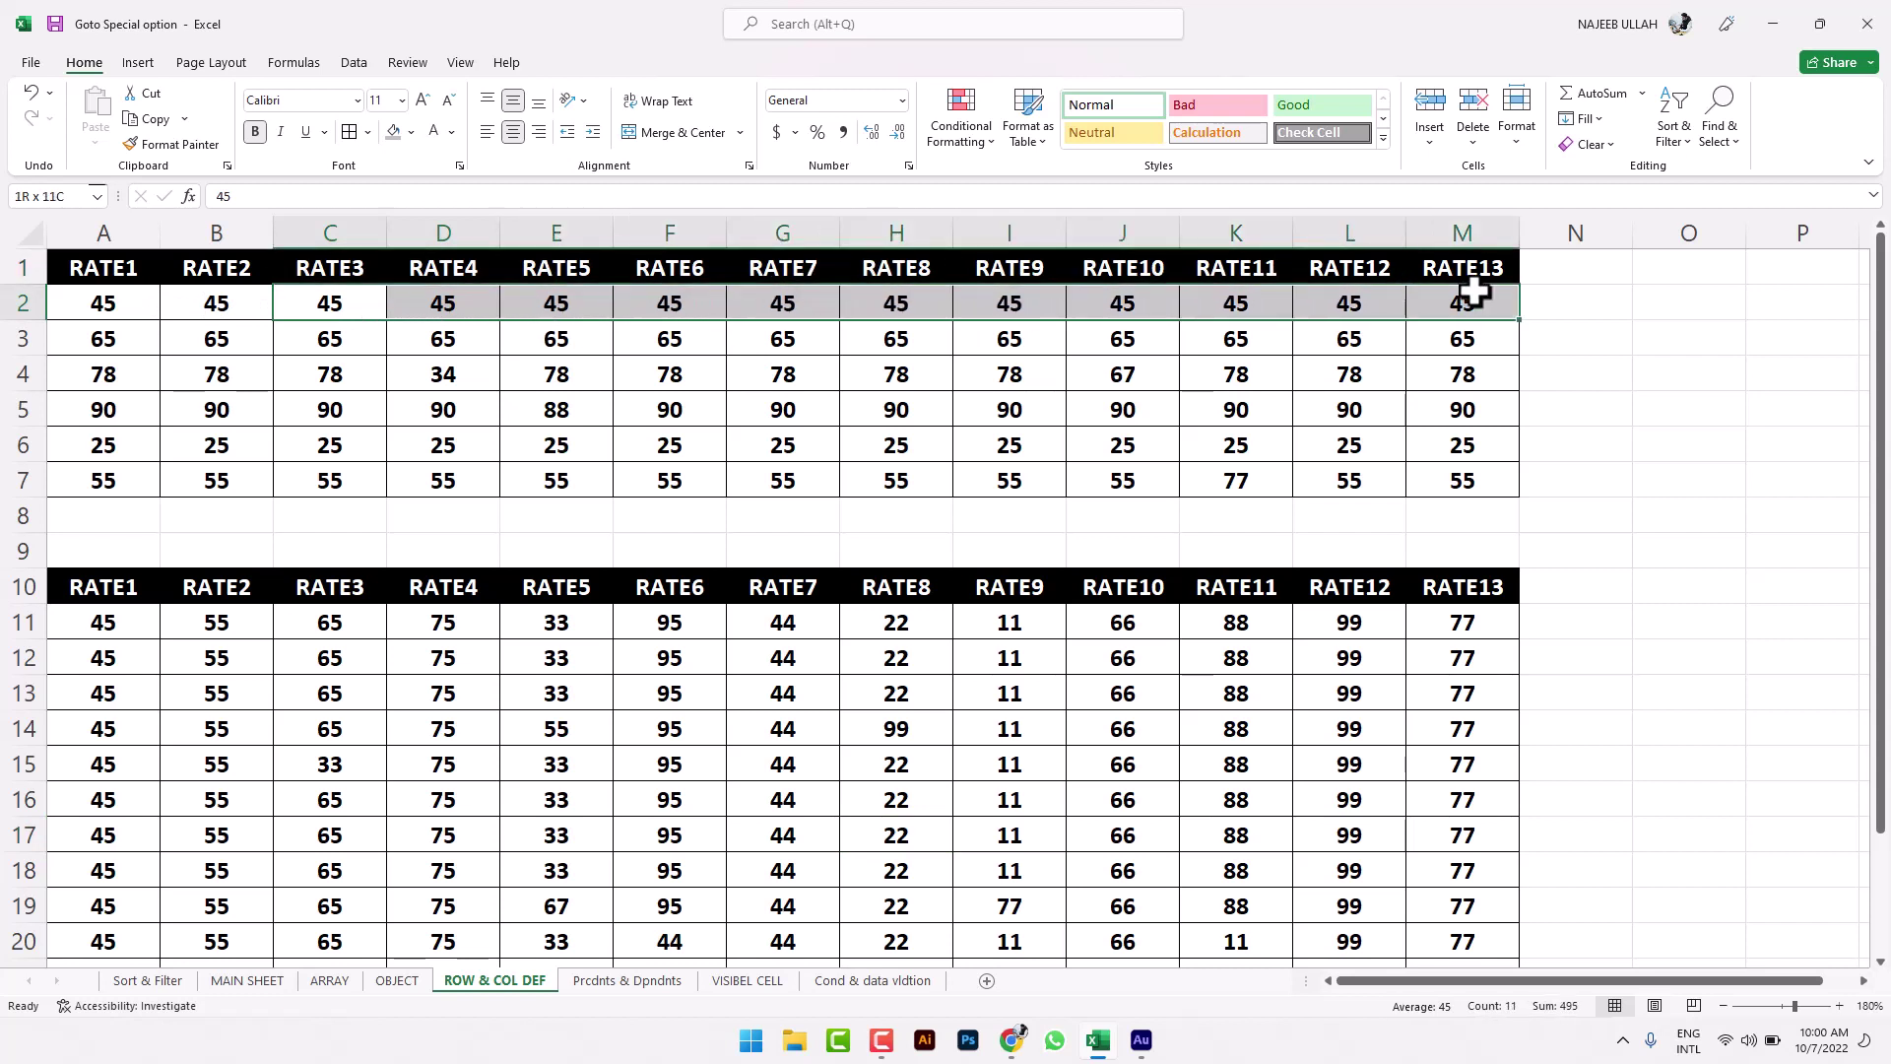
{"action": "left_click", "coordinate": [1344, 306]}
{"action": "mouse_move", "coordinate": [137, 299]}
{"action": "left_mouse_down"}
{"action": "mouse_move", "coordinate": [1392, 401]}
{"action": "mouse_move", "coordinate": [1451, 452]}
{"action": "mouse_move", "coordinate": [1459, 490]}
{"action": "left_mouse_up"}
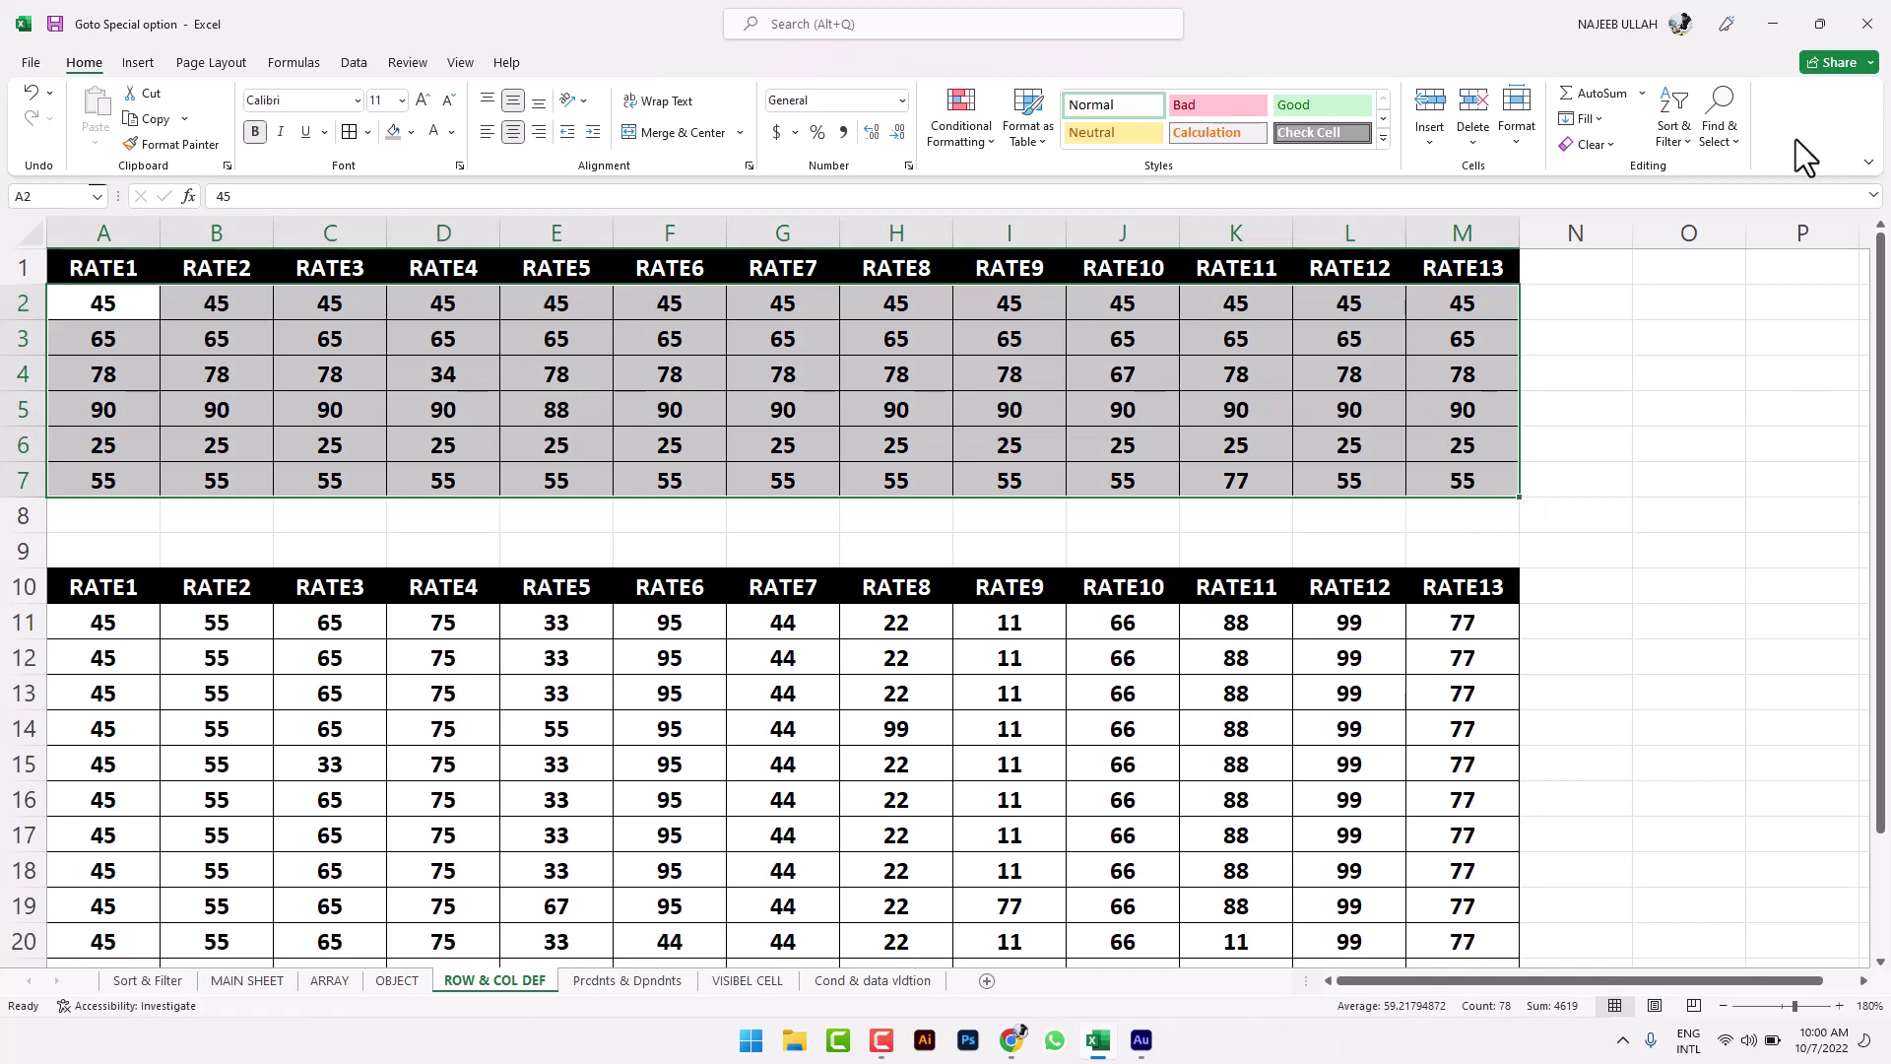
Step: Pick out row differences D4, E5, J4 and K7 with Go To Special Row differences
{"action": "left_click", "coordinate": [1719, 118]}
{"action": "left_click", "coordinate": [1743, 256]}
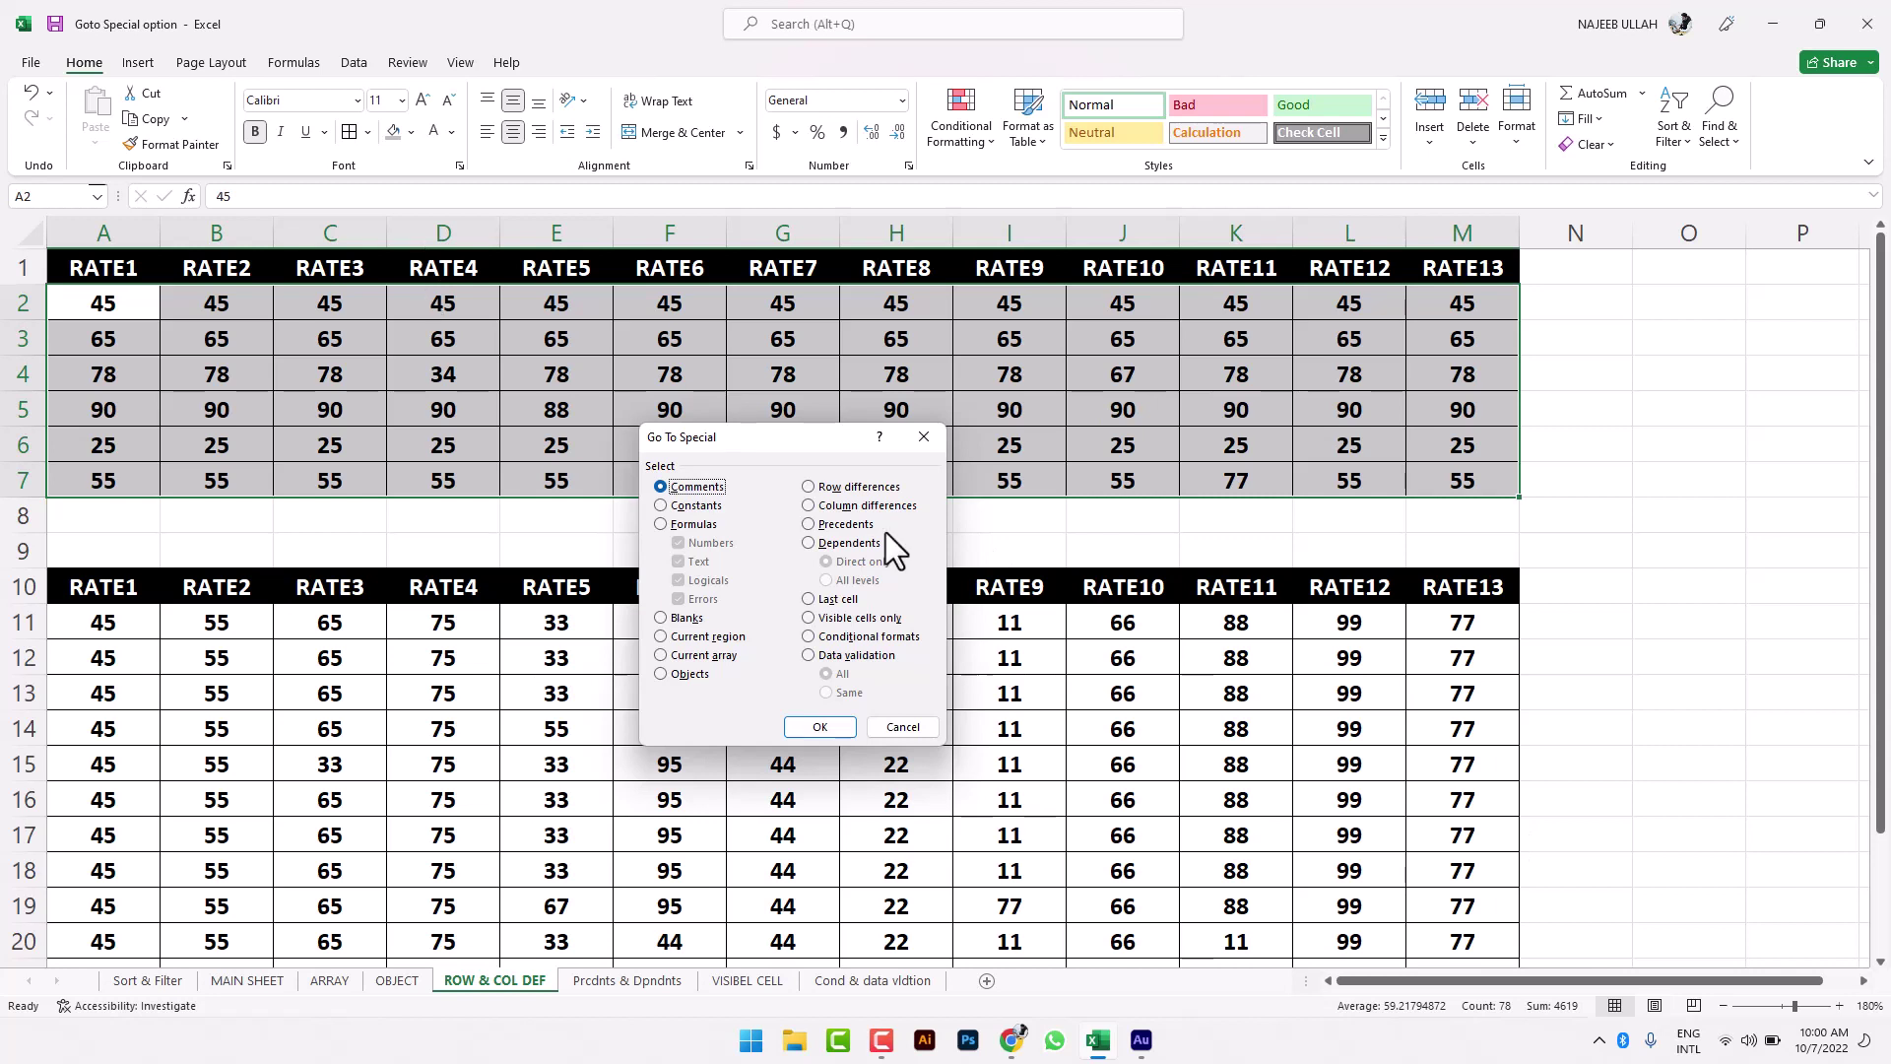
{"action": "left_click", "coordinate": [835, 488]}
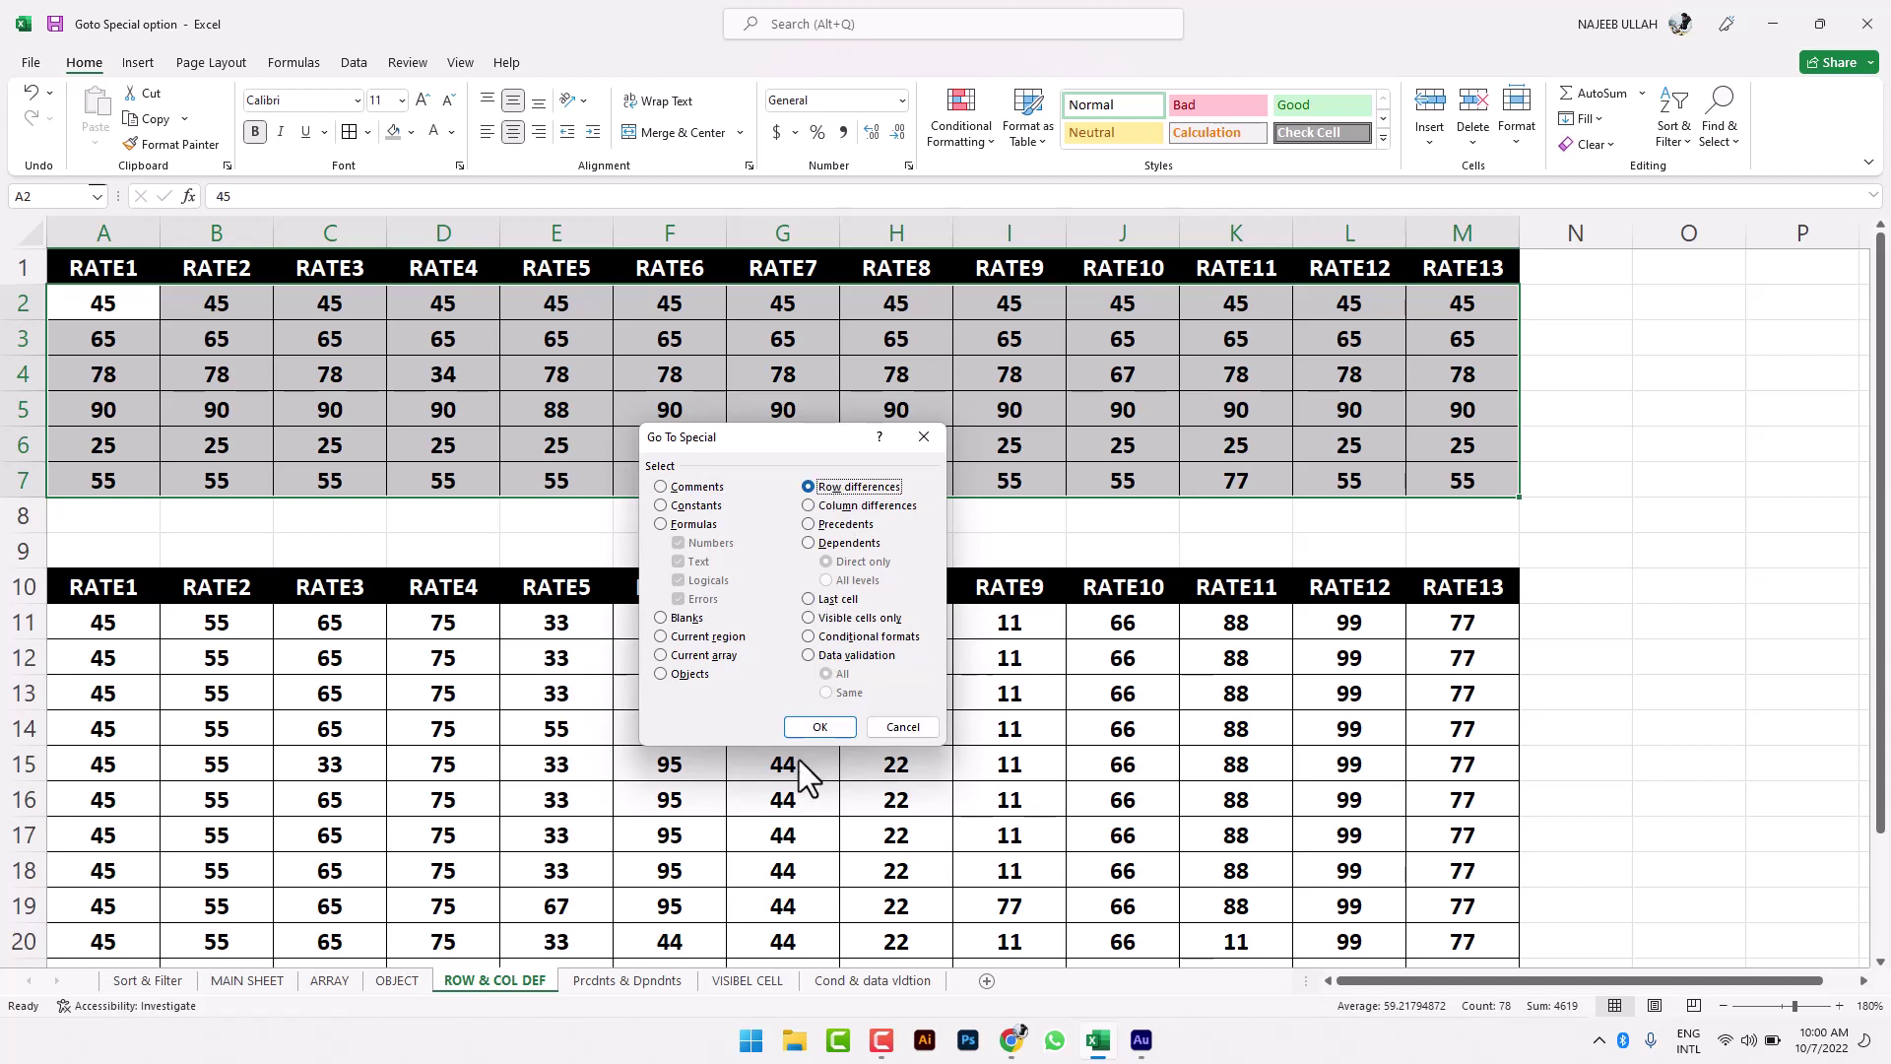
{"action": "left_click", "coordinate": [808, 728]}
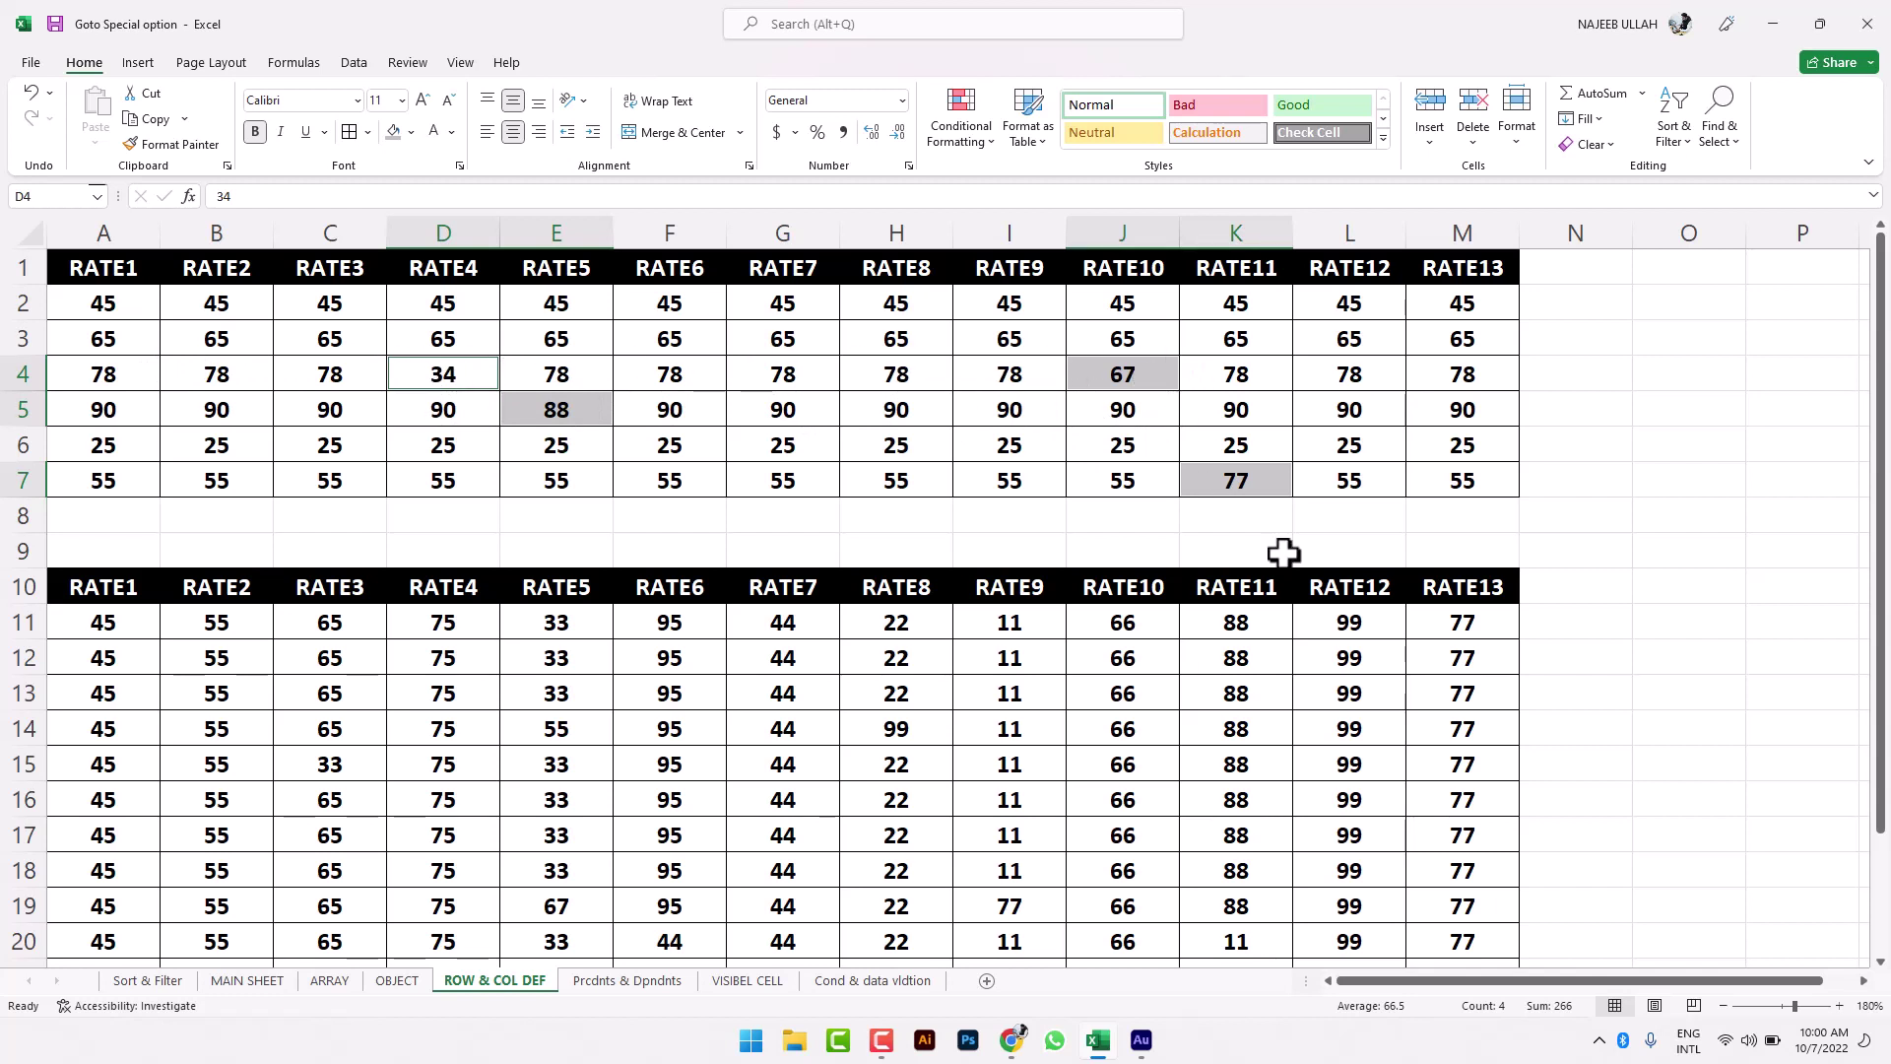
Step: Select A11:M24 and apply Column differences, picking out 33, 55, 99, 67, 77, 44 and 11
{"action": "left_click", "coordinate": [908, 610]}
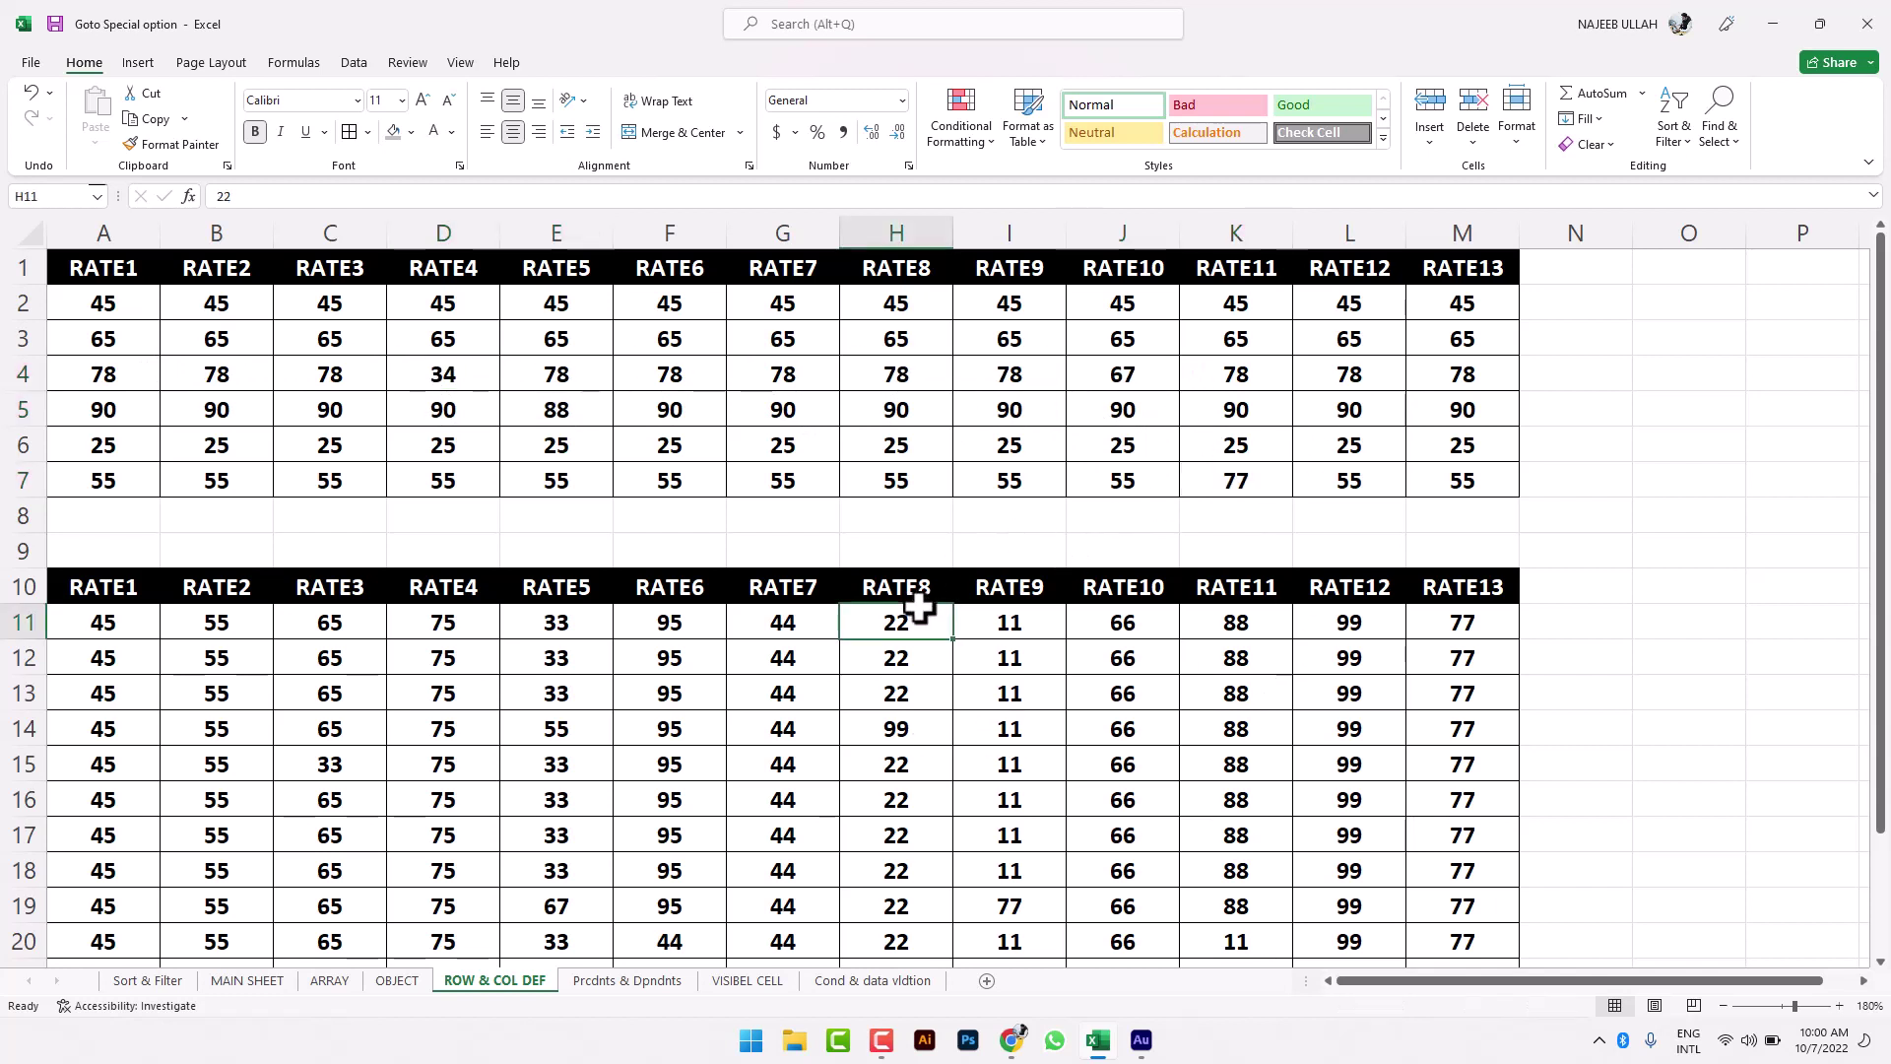
{"action": "scroll", "coordinate": [908, 606], "scroll_direction": "down", "scroll_amount": 3}
{"action": "left_click_drag", "start_coordinate": [148, 303], "coordinate": [1471, 767]}
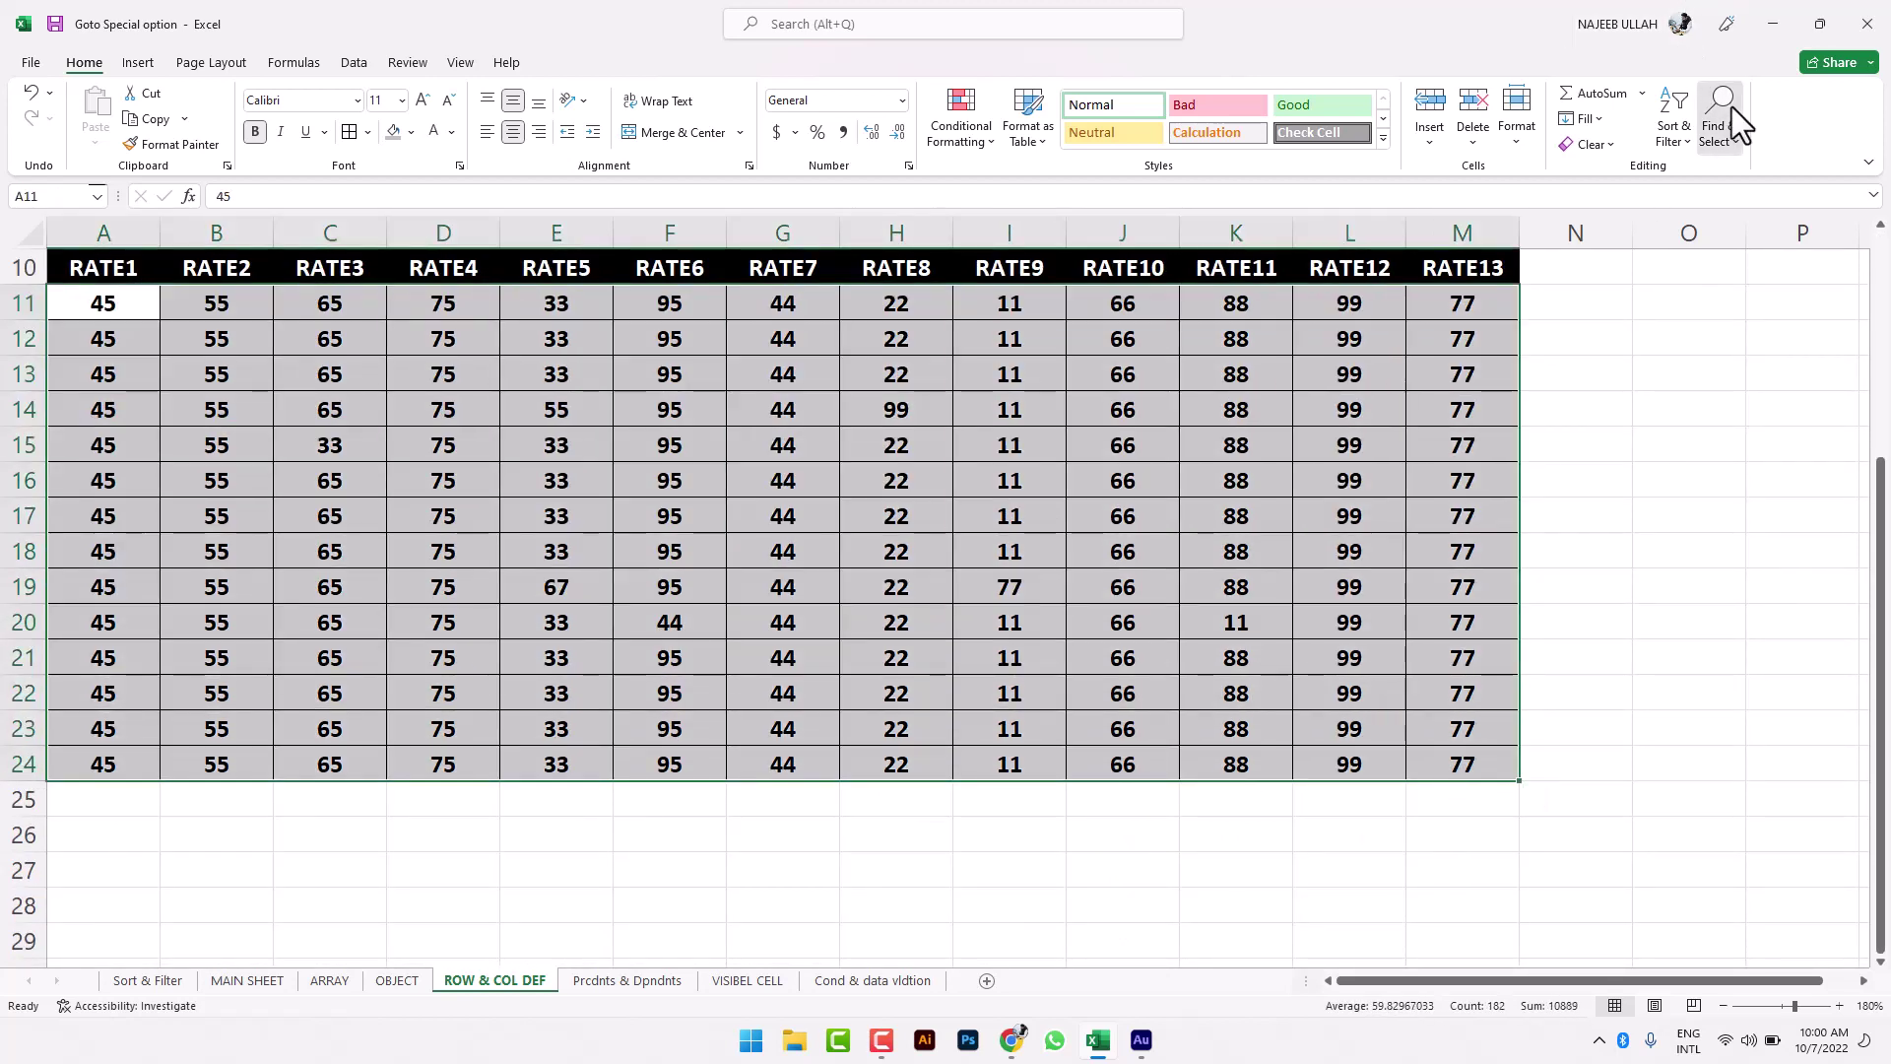
{"action": "left_click", "coordinate": [1731, 106]}
{"action": "left_click", "coordinate": [1741, 250]}
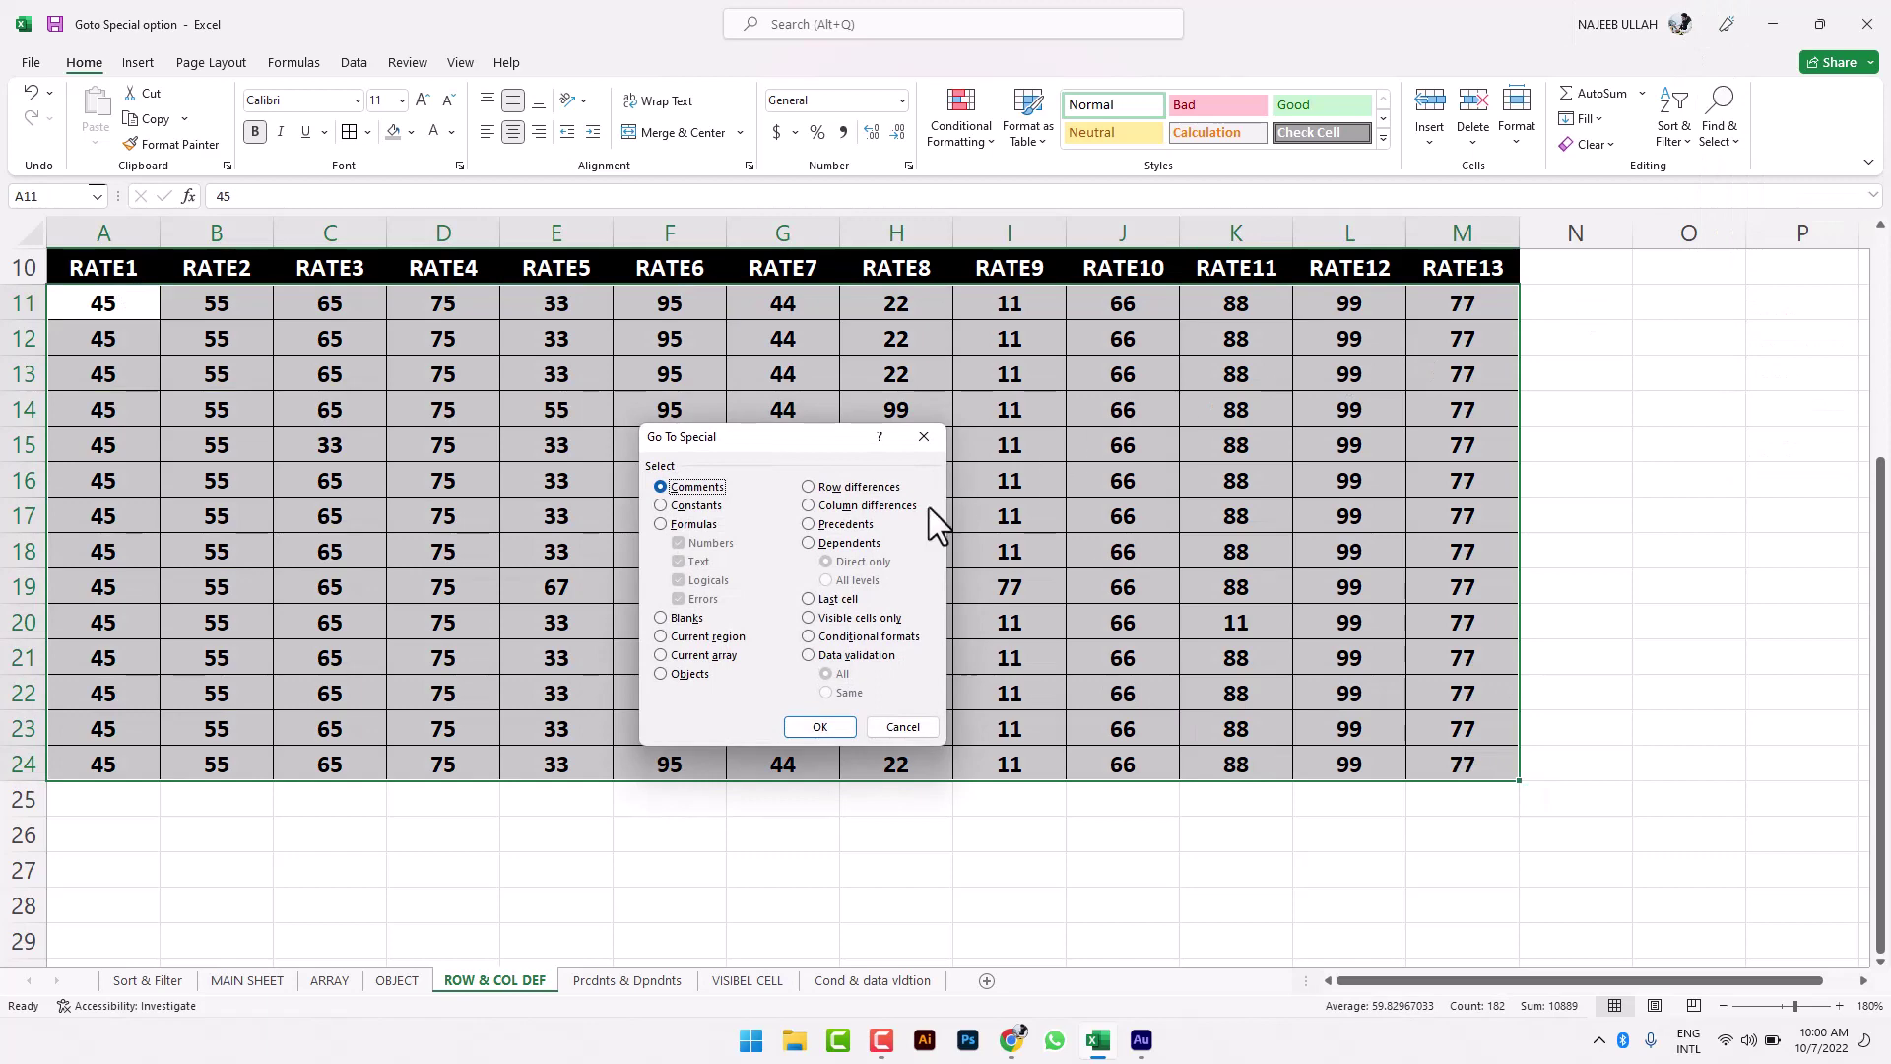
{"action": "left_click", "coordinate": [848, 506]}
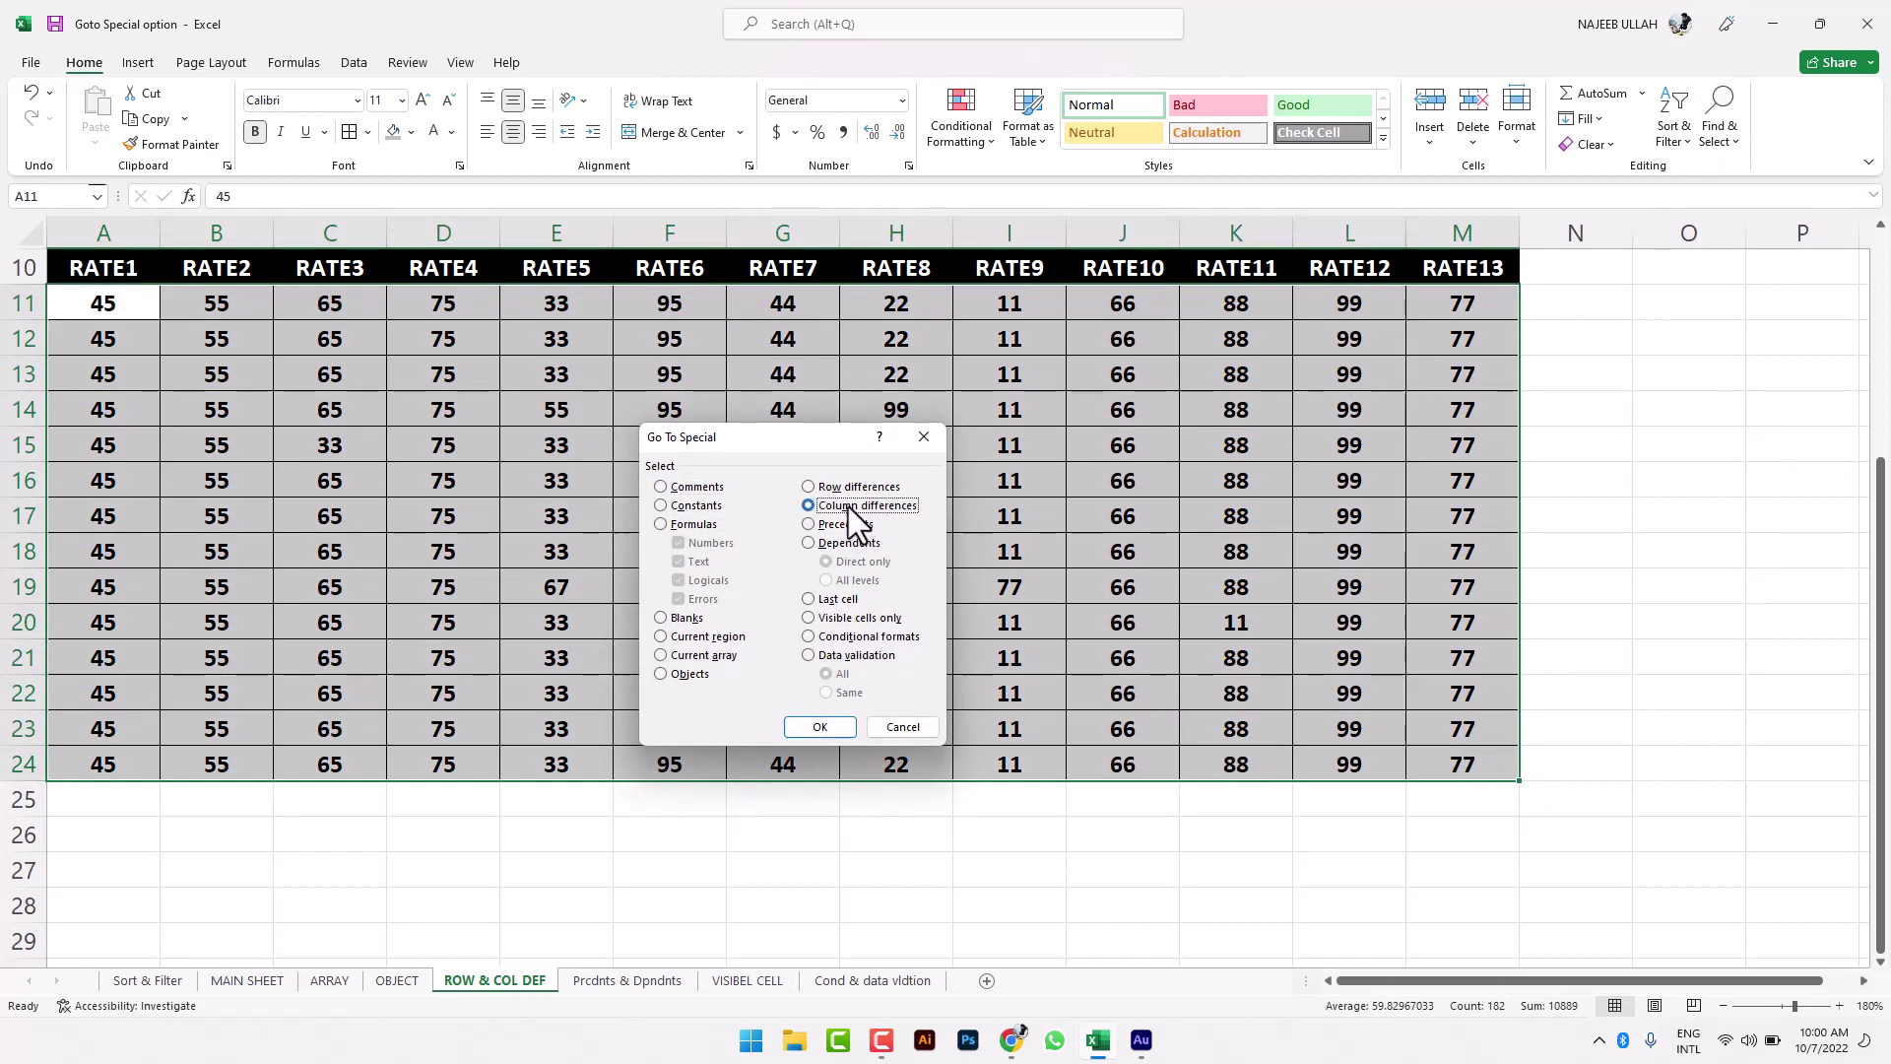
{"action": "left_click", "coordinate": [819, 727]}
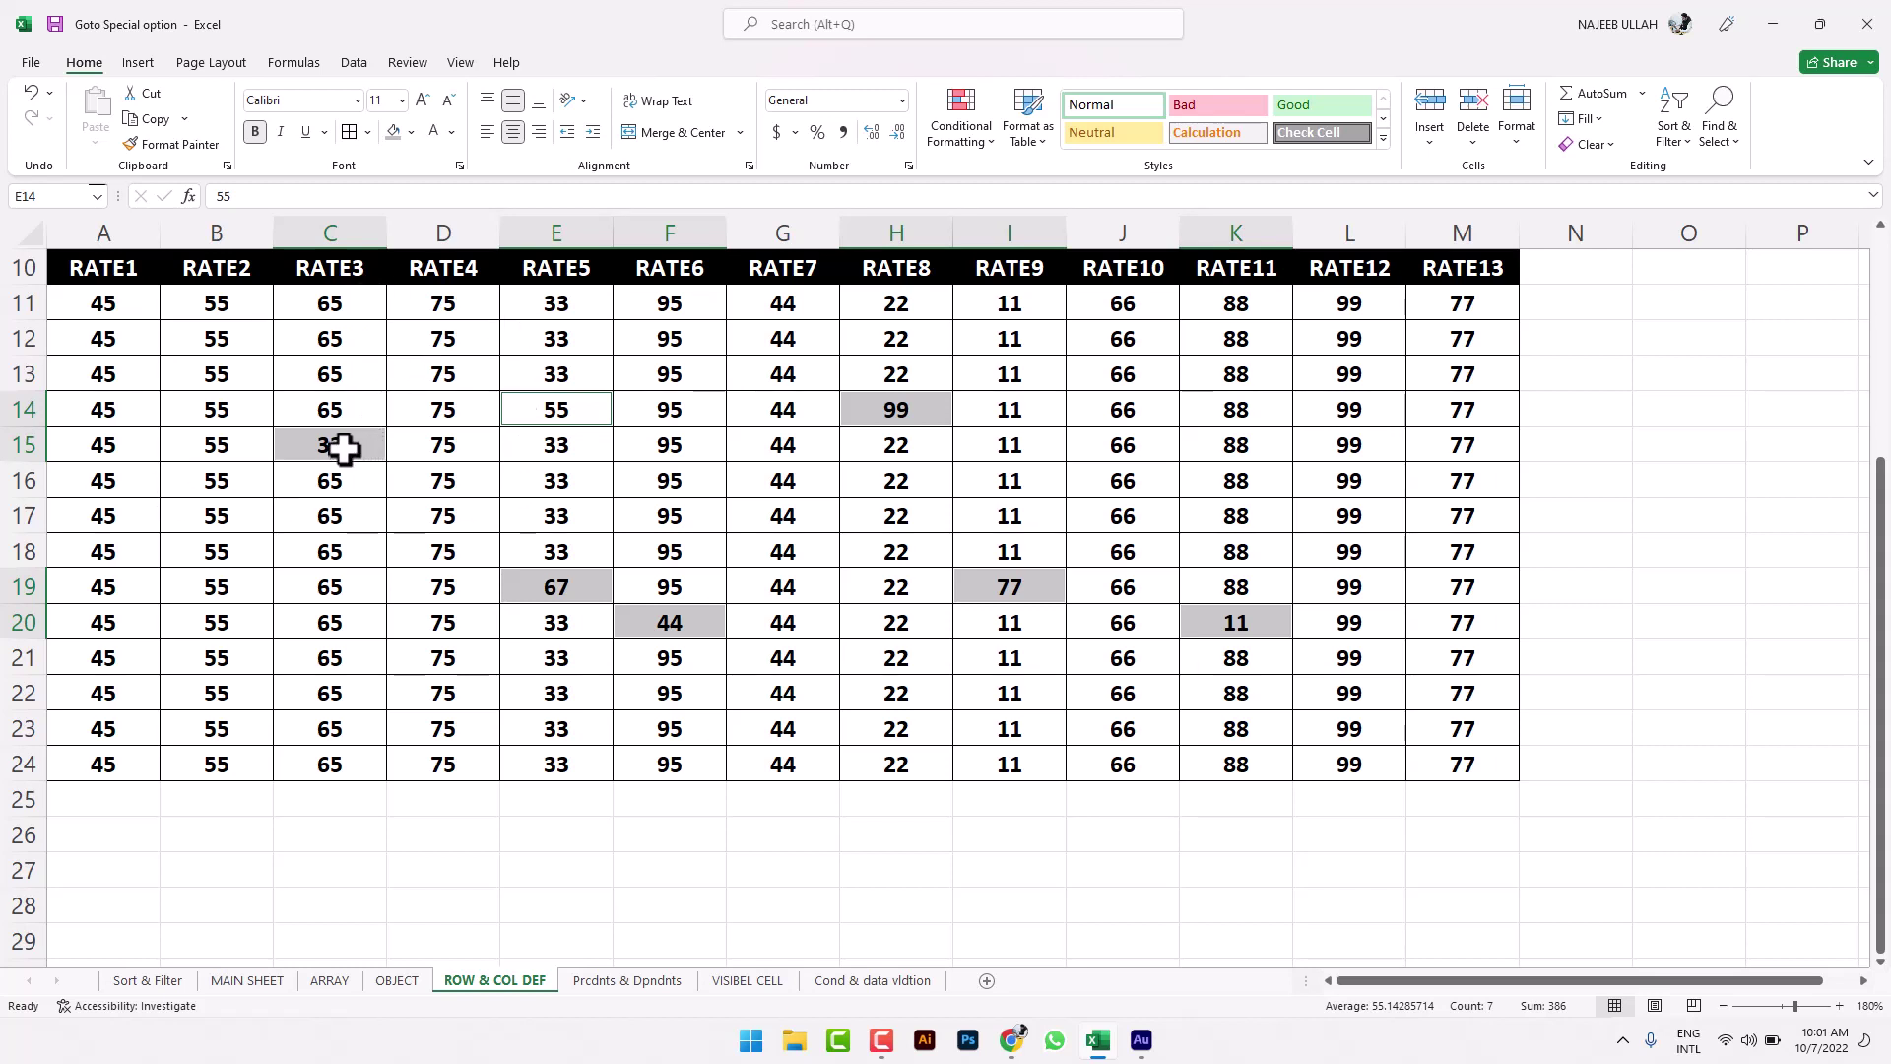
Step: On the Prcdnts & Dpndnts sheet, view D10's formula =SUM(B4:B7,D4:D8) and select D10
{"action": "left_click", "coordinate": [620, 980]}
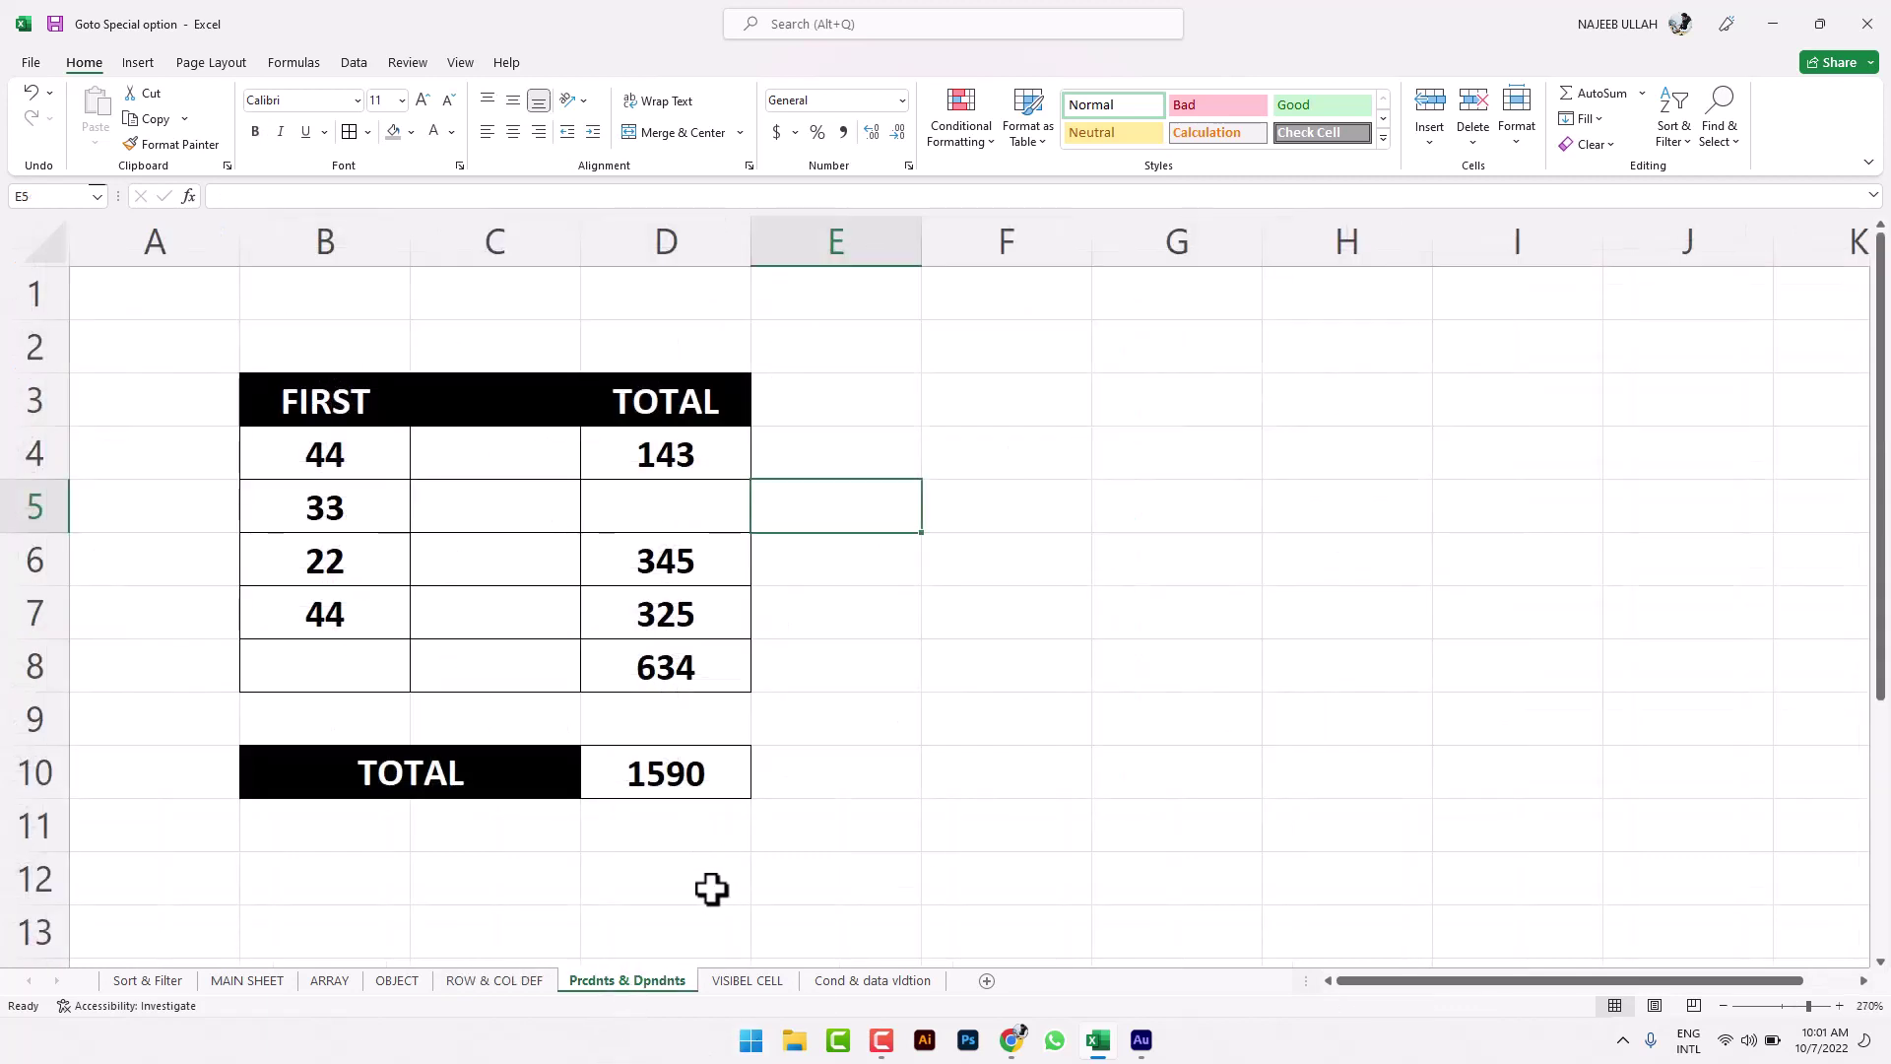
{"action": "left_click", "coordinate": [625, 561]}
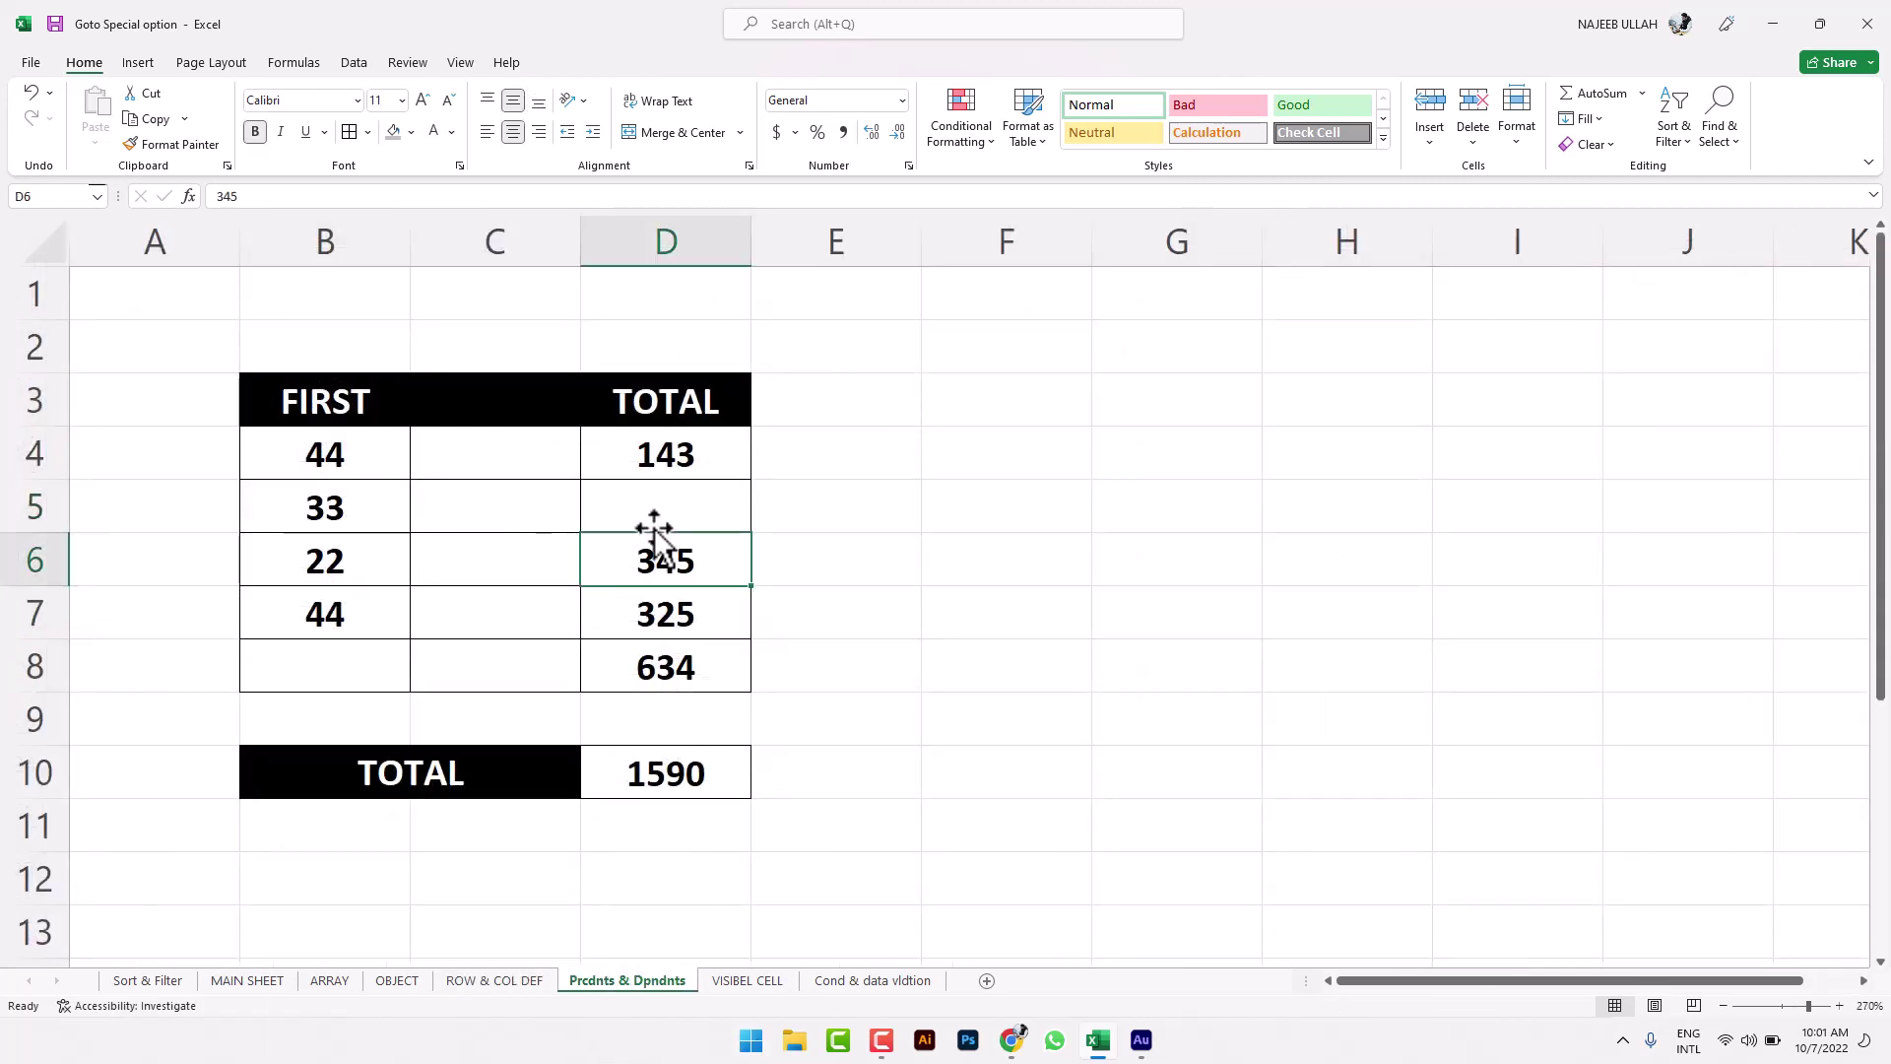
{"action": "left_click", "coordinate": [679, 785]}
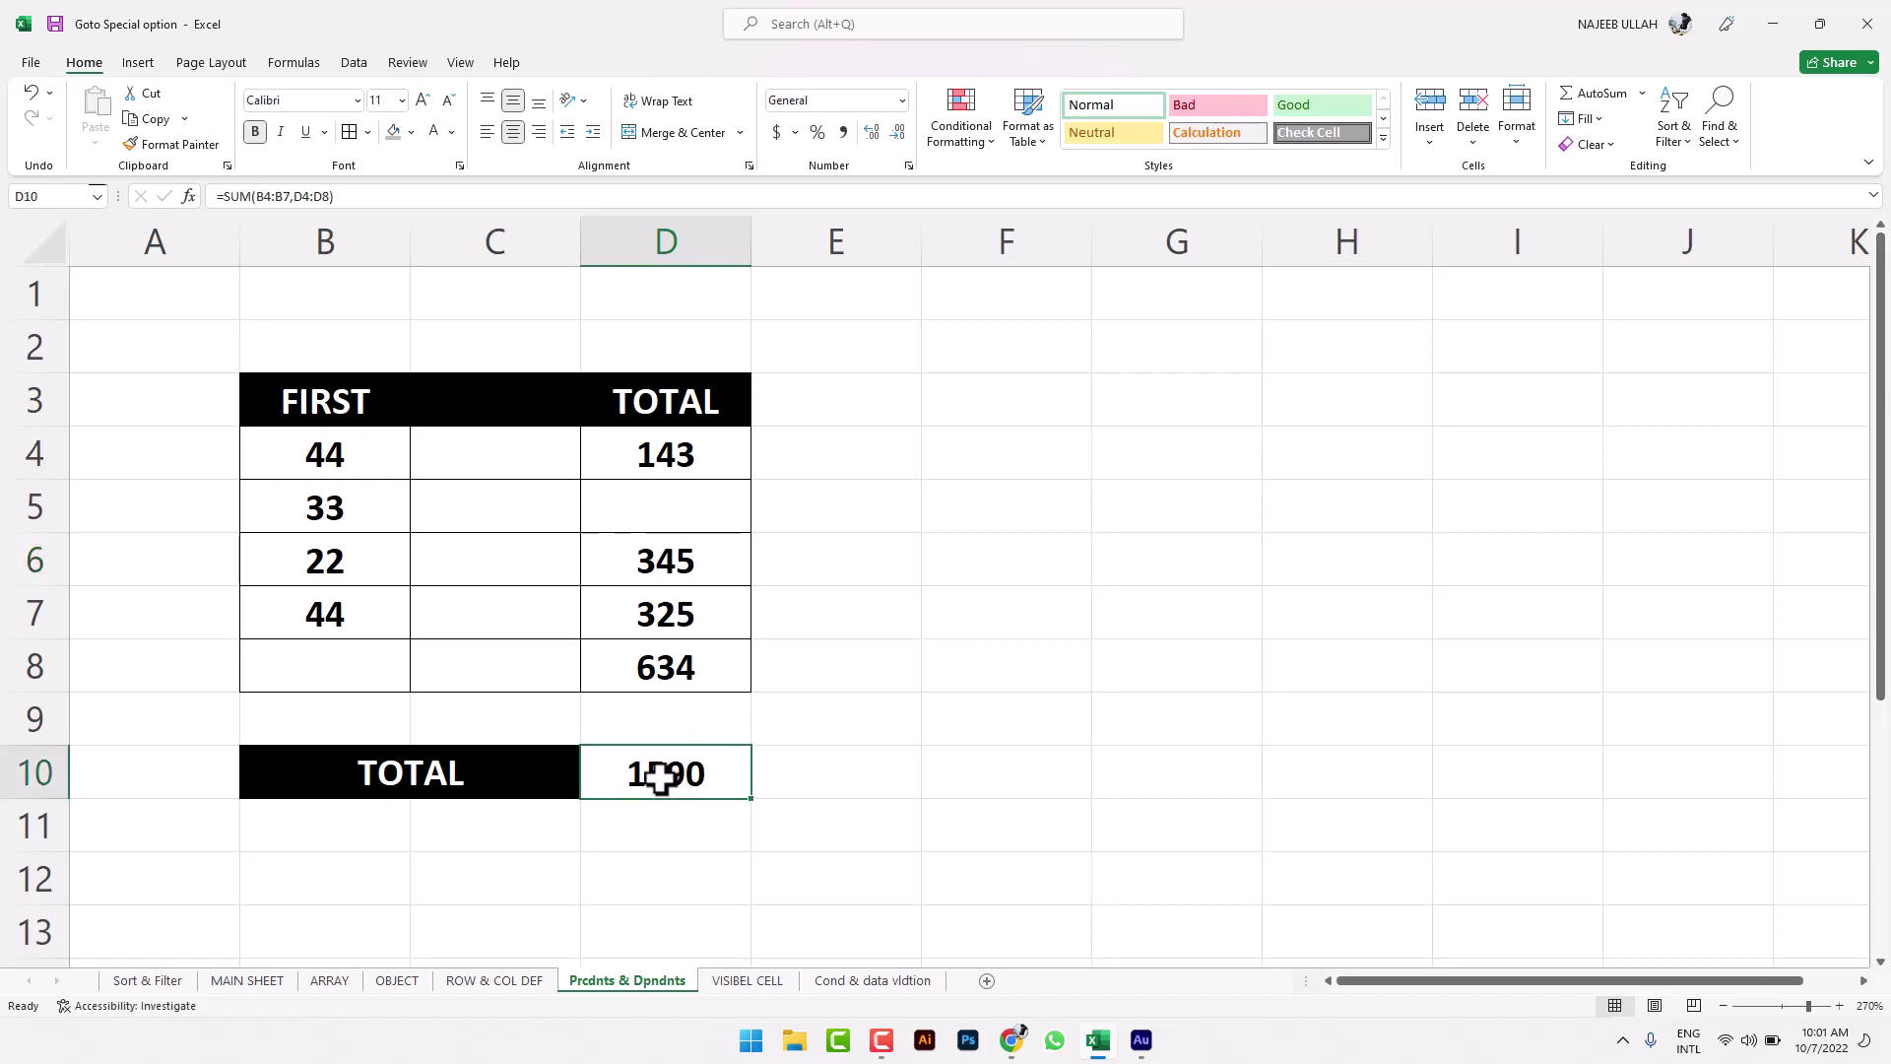
{"action": "double_click", "coordinate": [648, 770]}
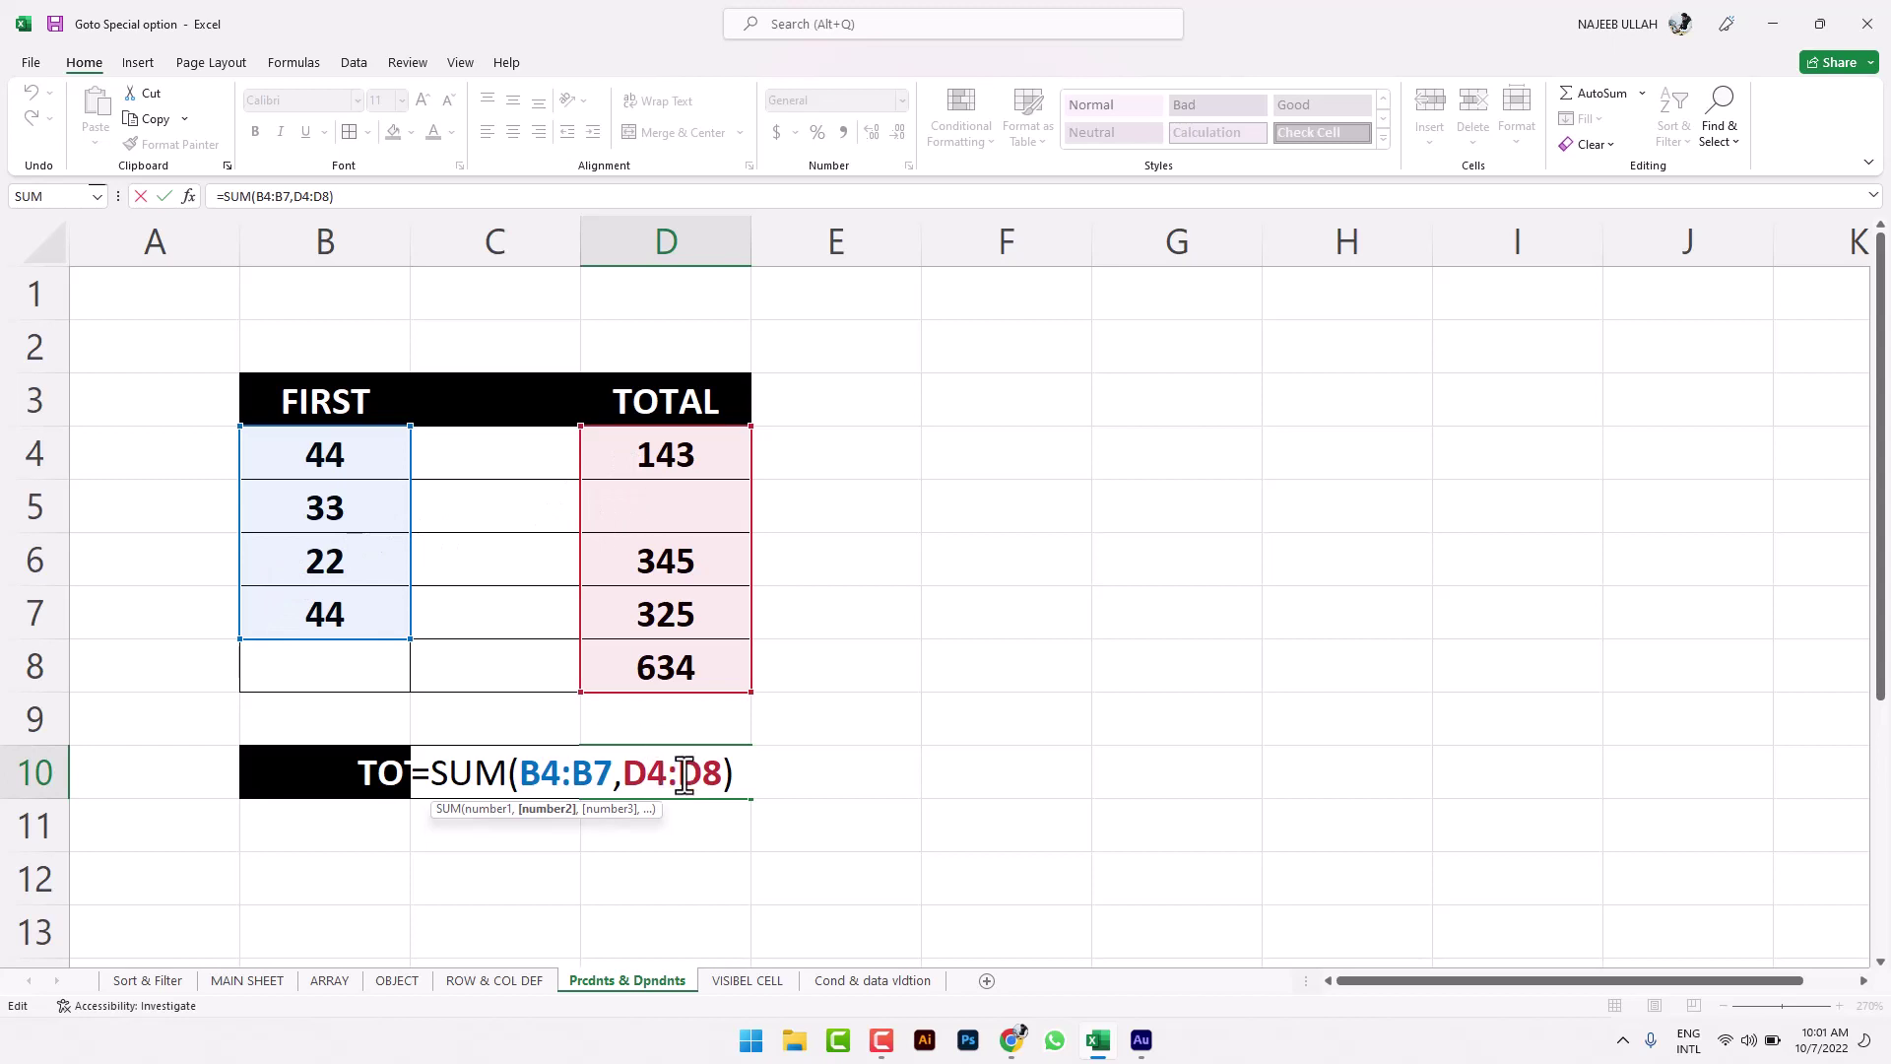
{"action": "key", "text": "Return"}
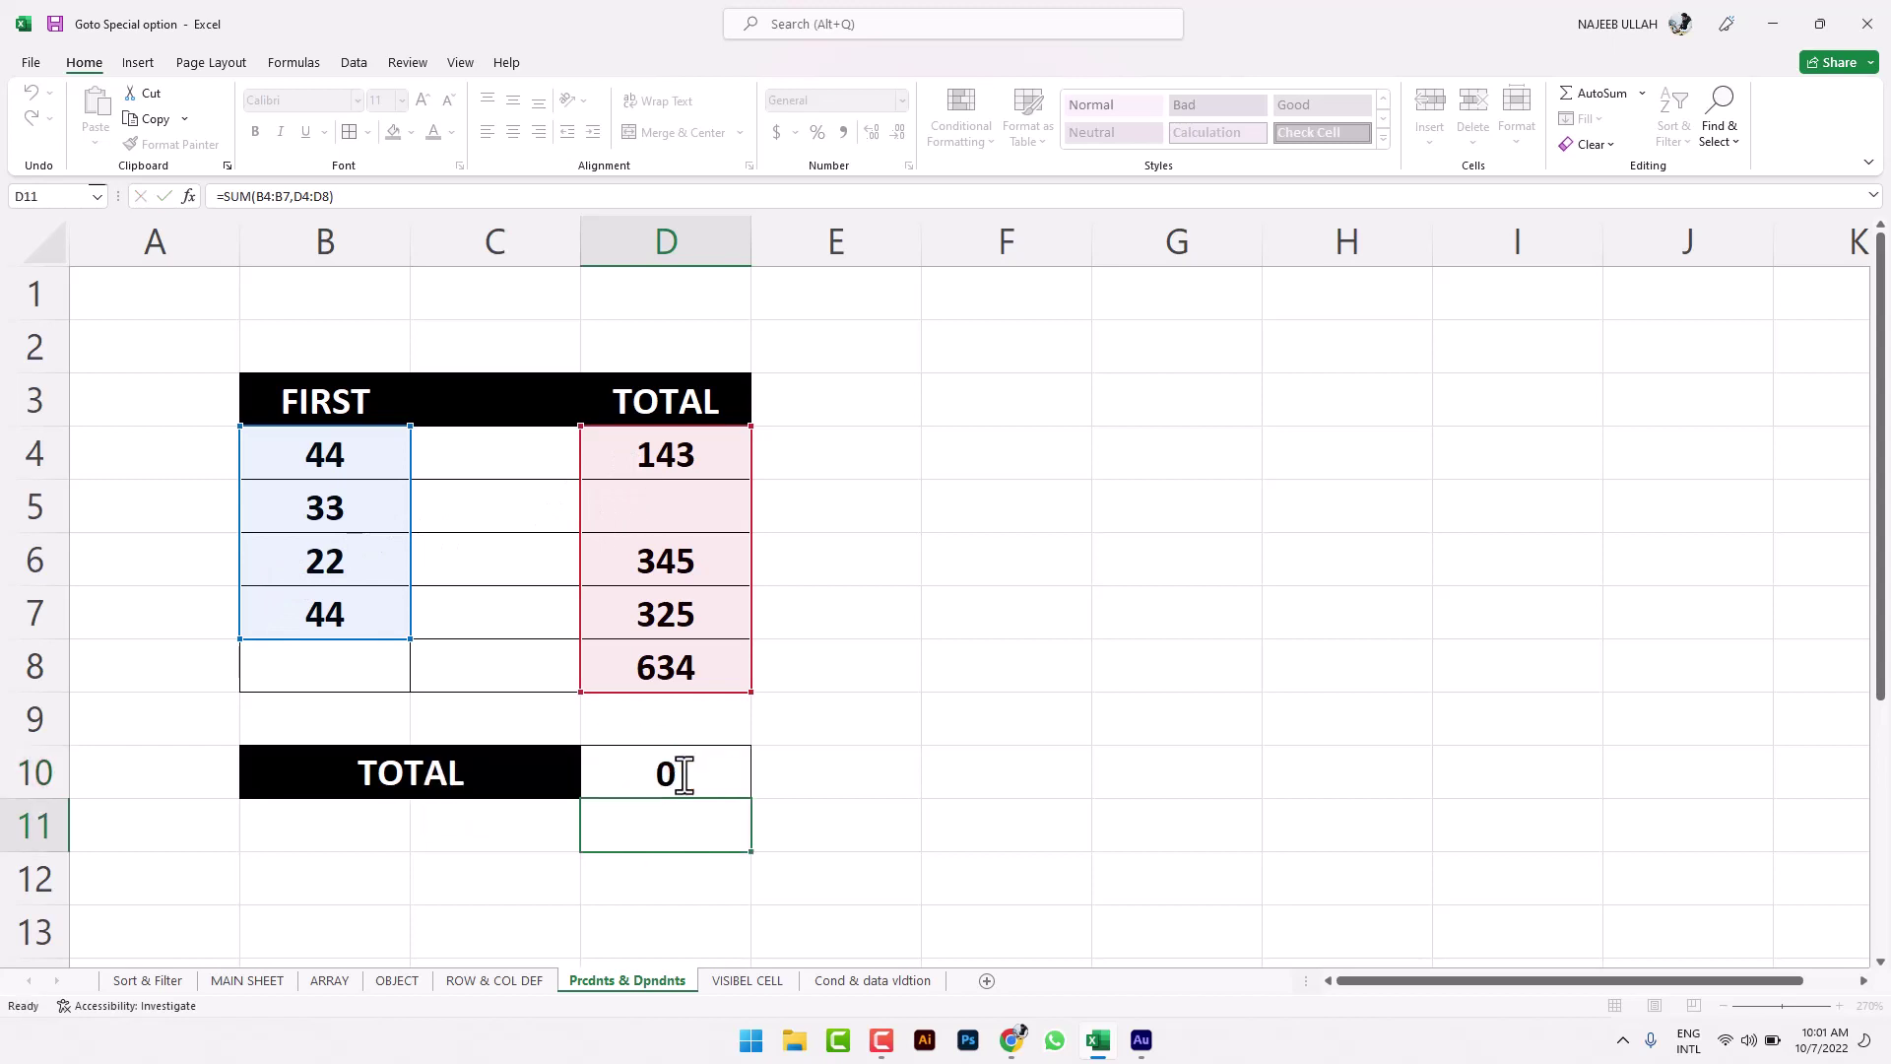
{"action": "left_click", "coordinate": [685, 775]}
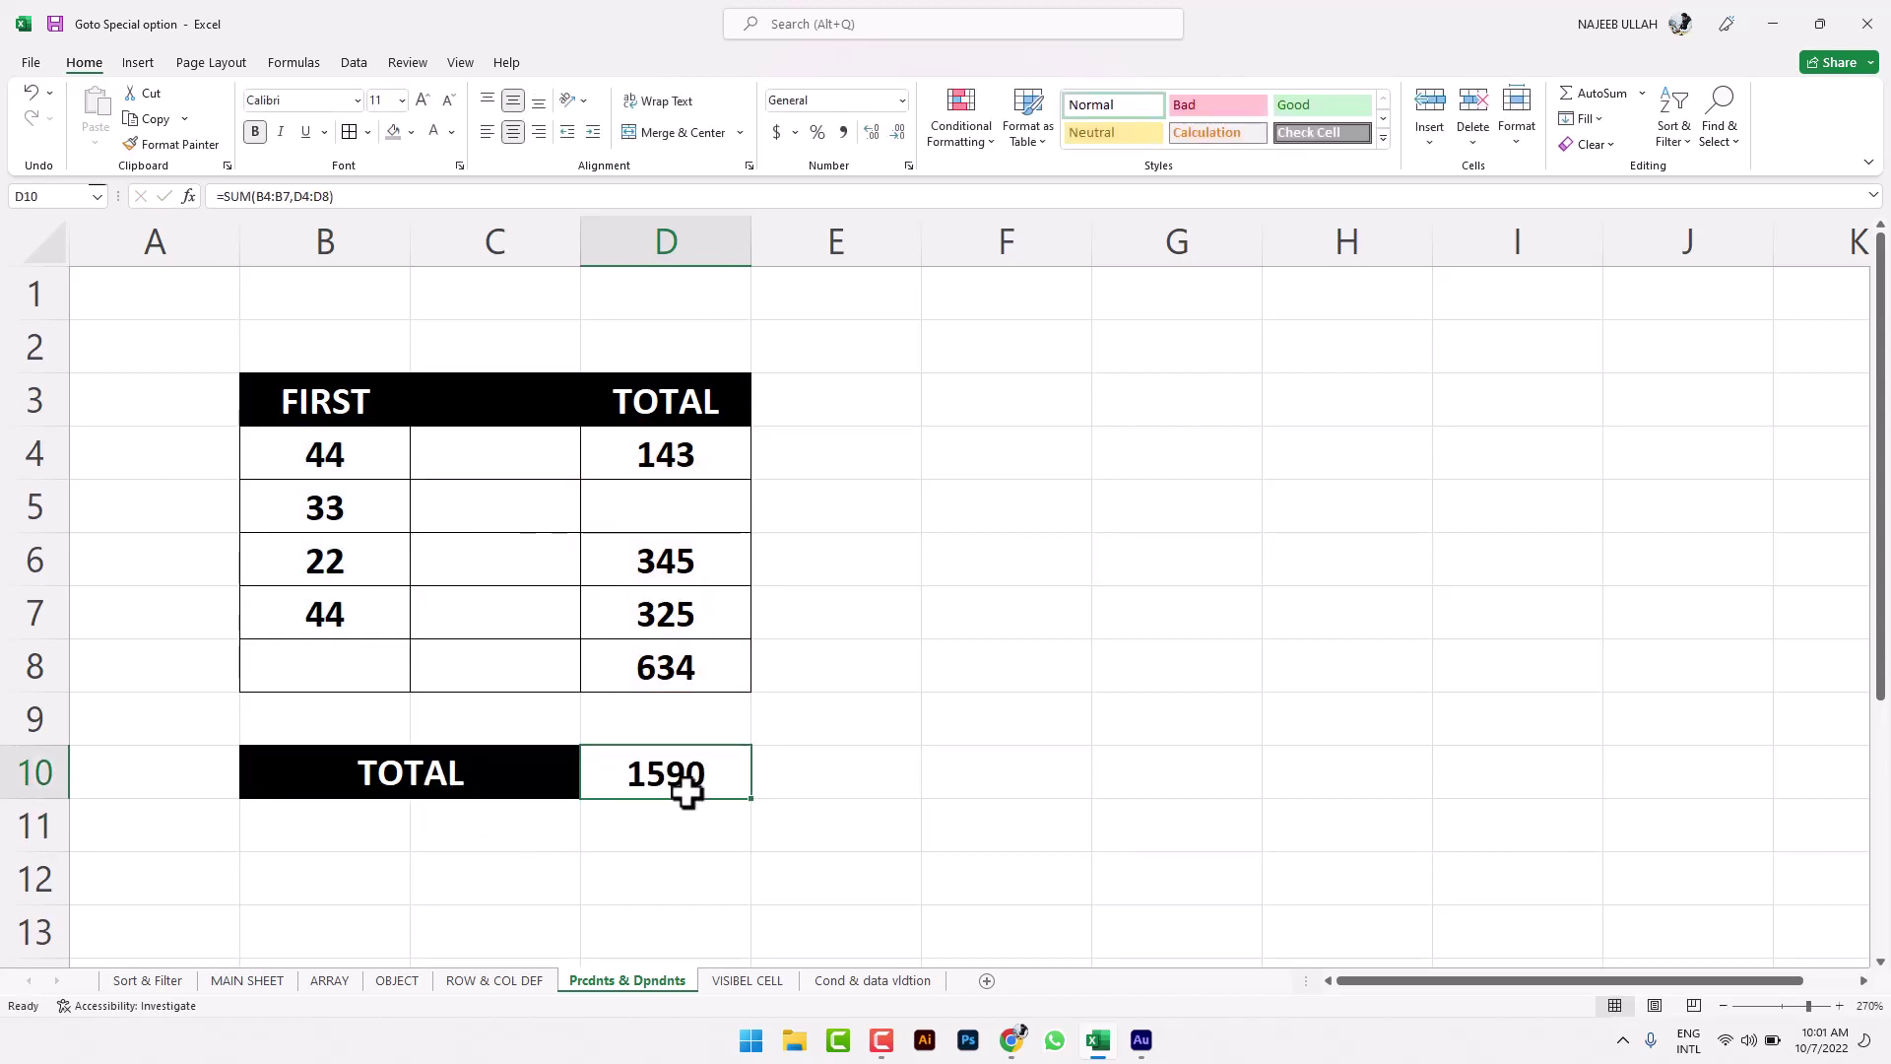
Step: Select D10's precedents B4:B7 and D4:D8 with Go To Special, then select B7
{"action": "left_click", "coordinate": [1740, 133]}
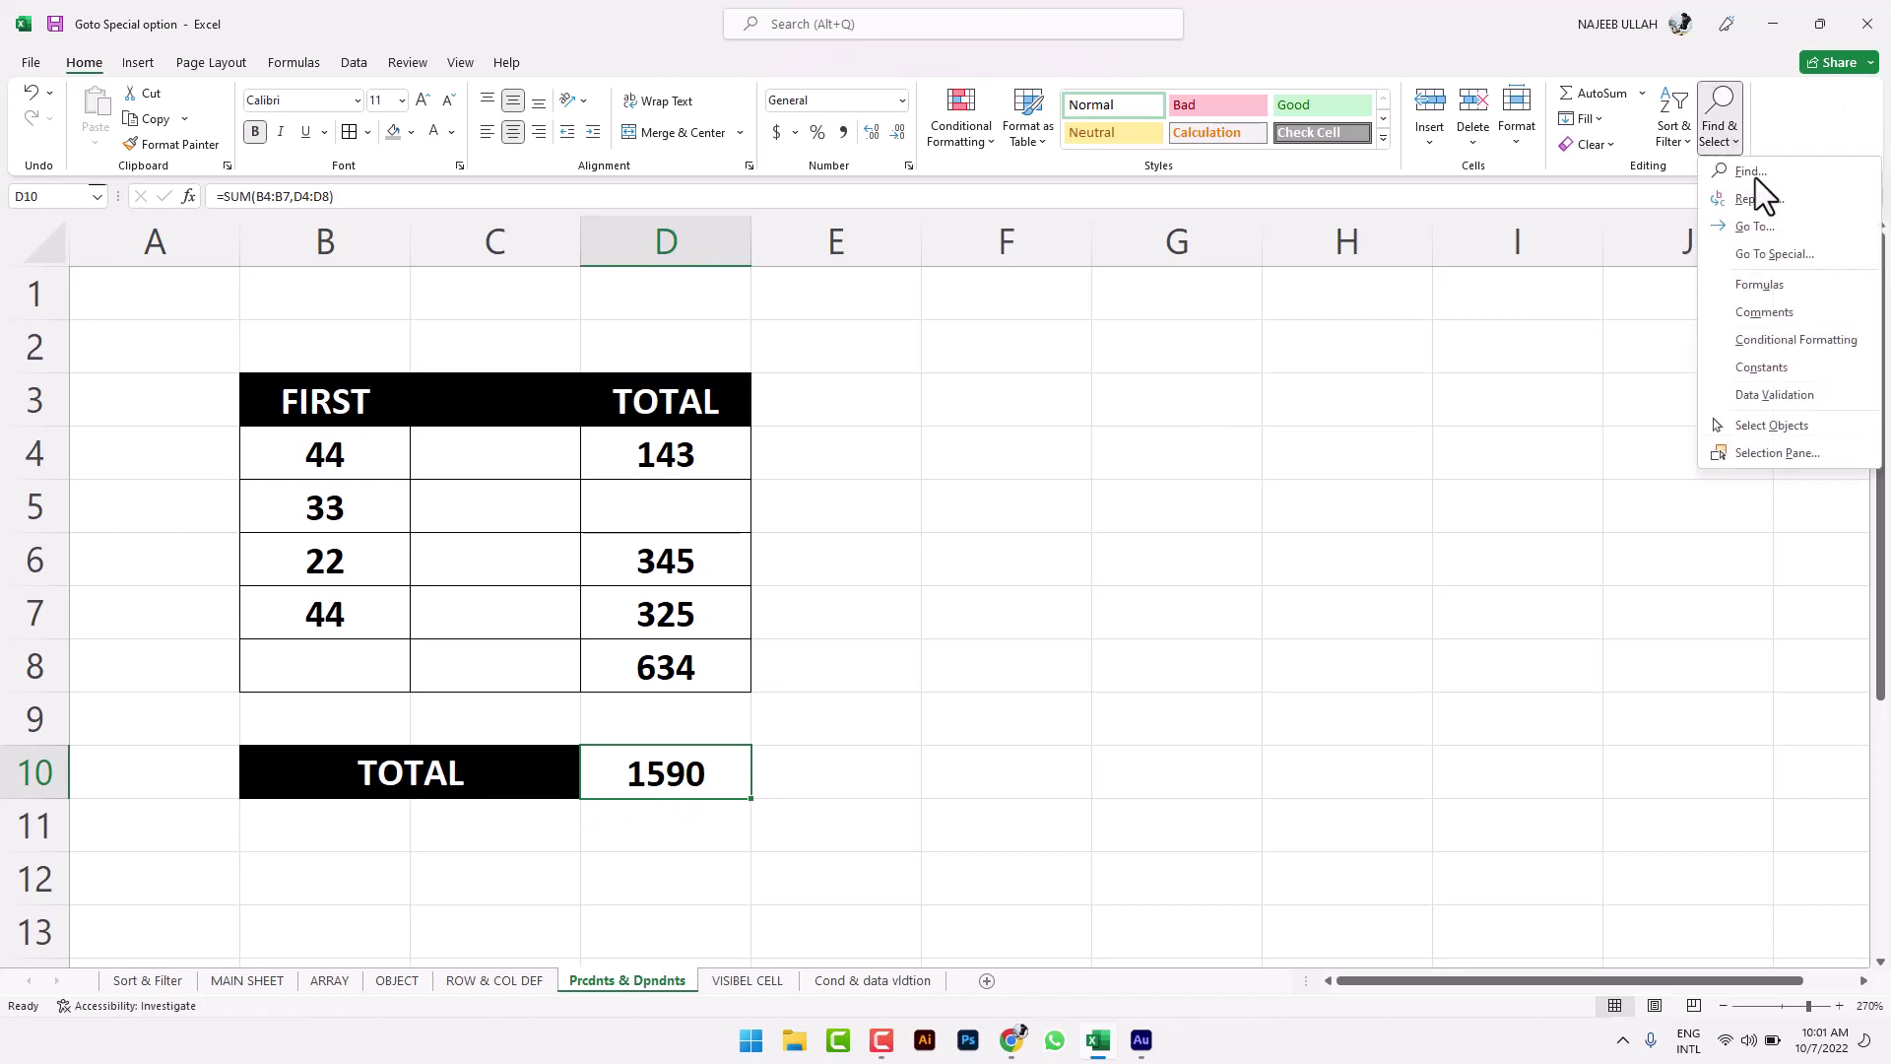
{"action": "left_click", "coordinate": [1753, 249]}
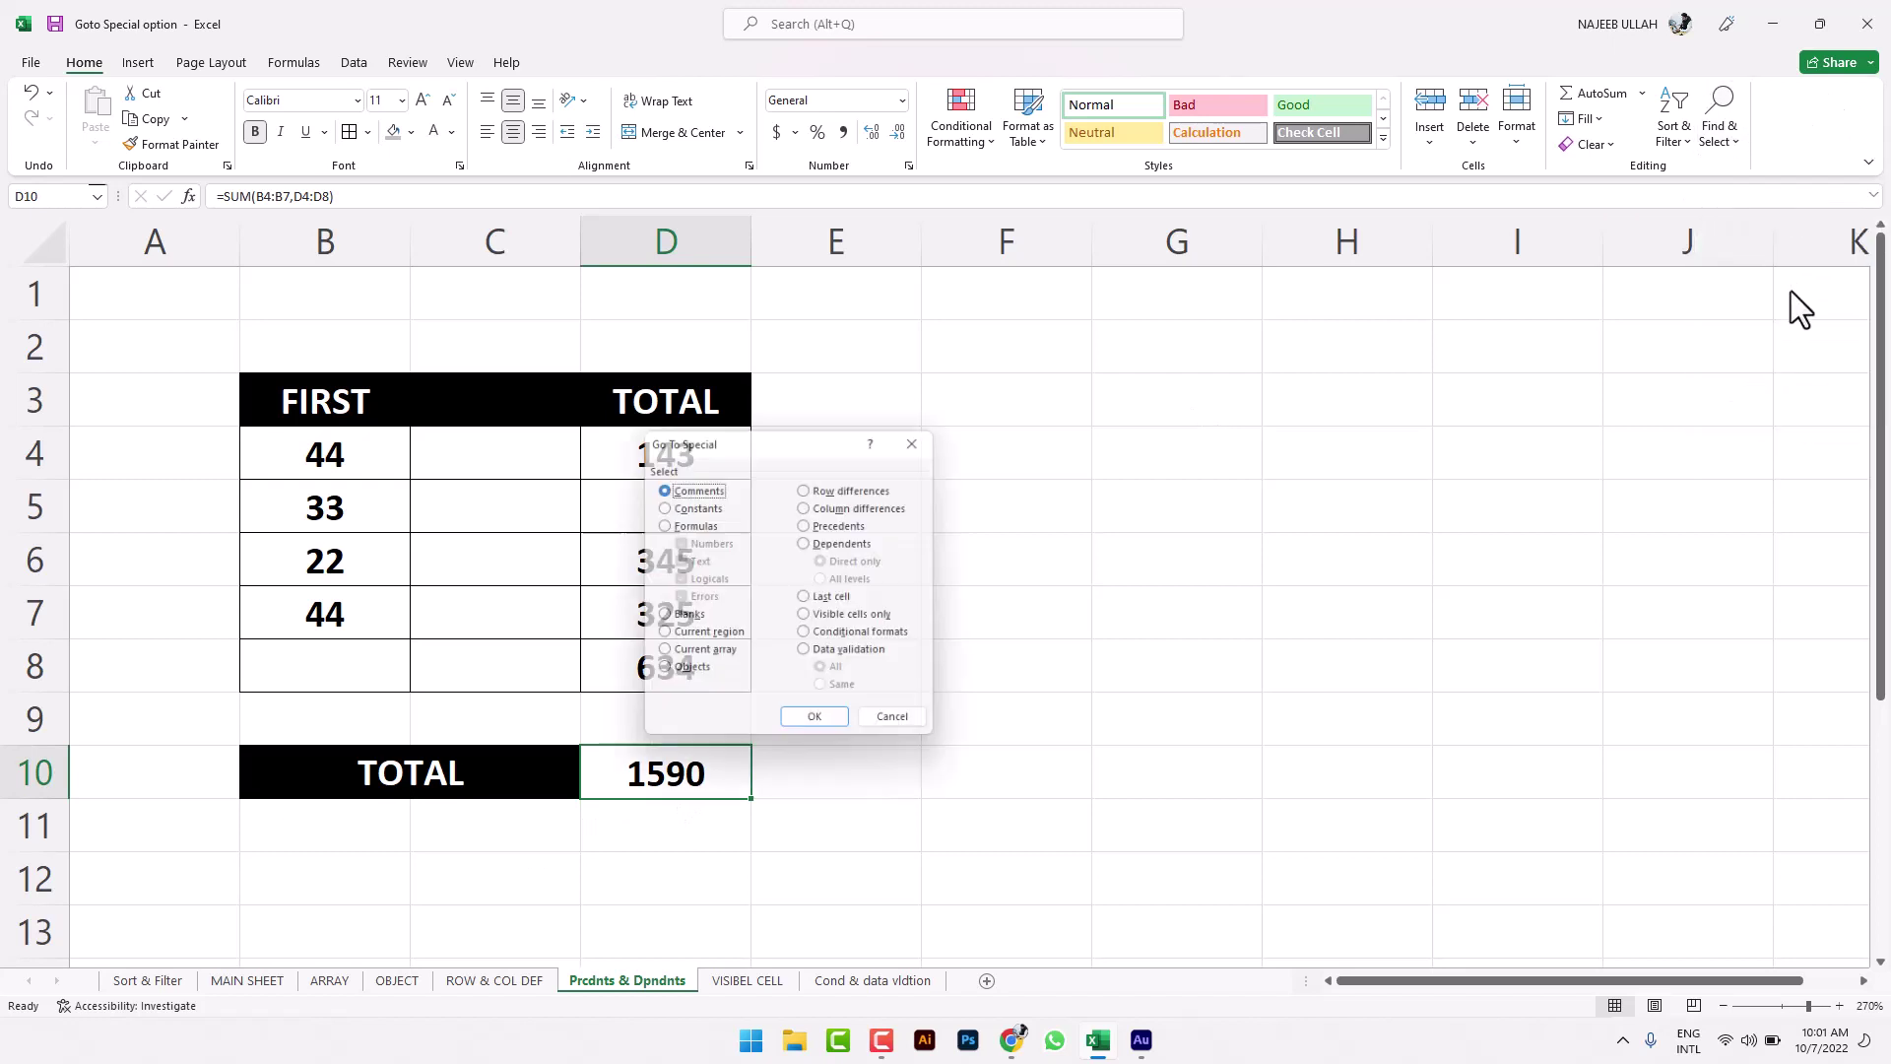
{"action": "left_click", "coordinate": [866, 524]}
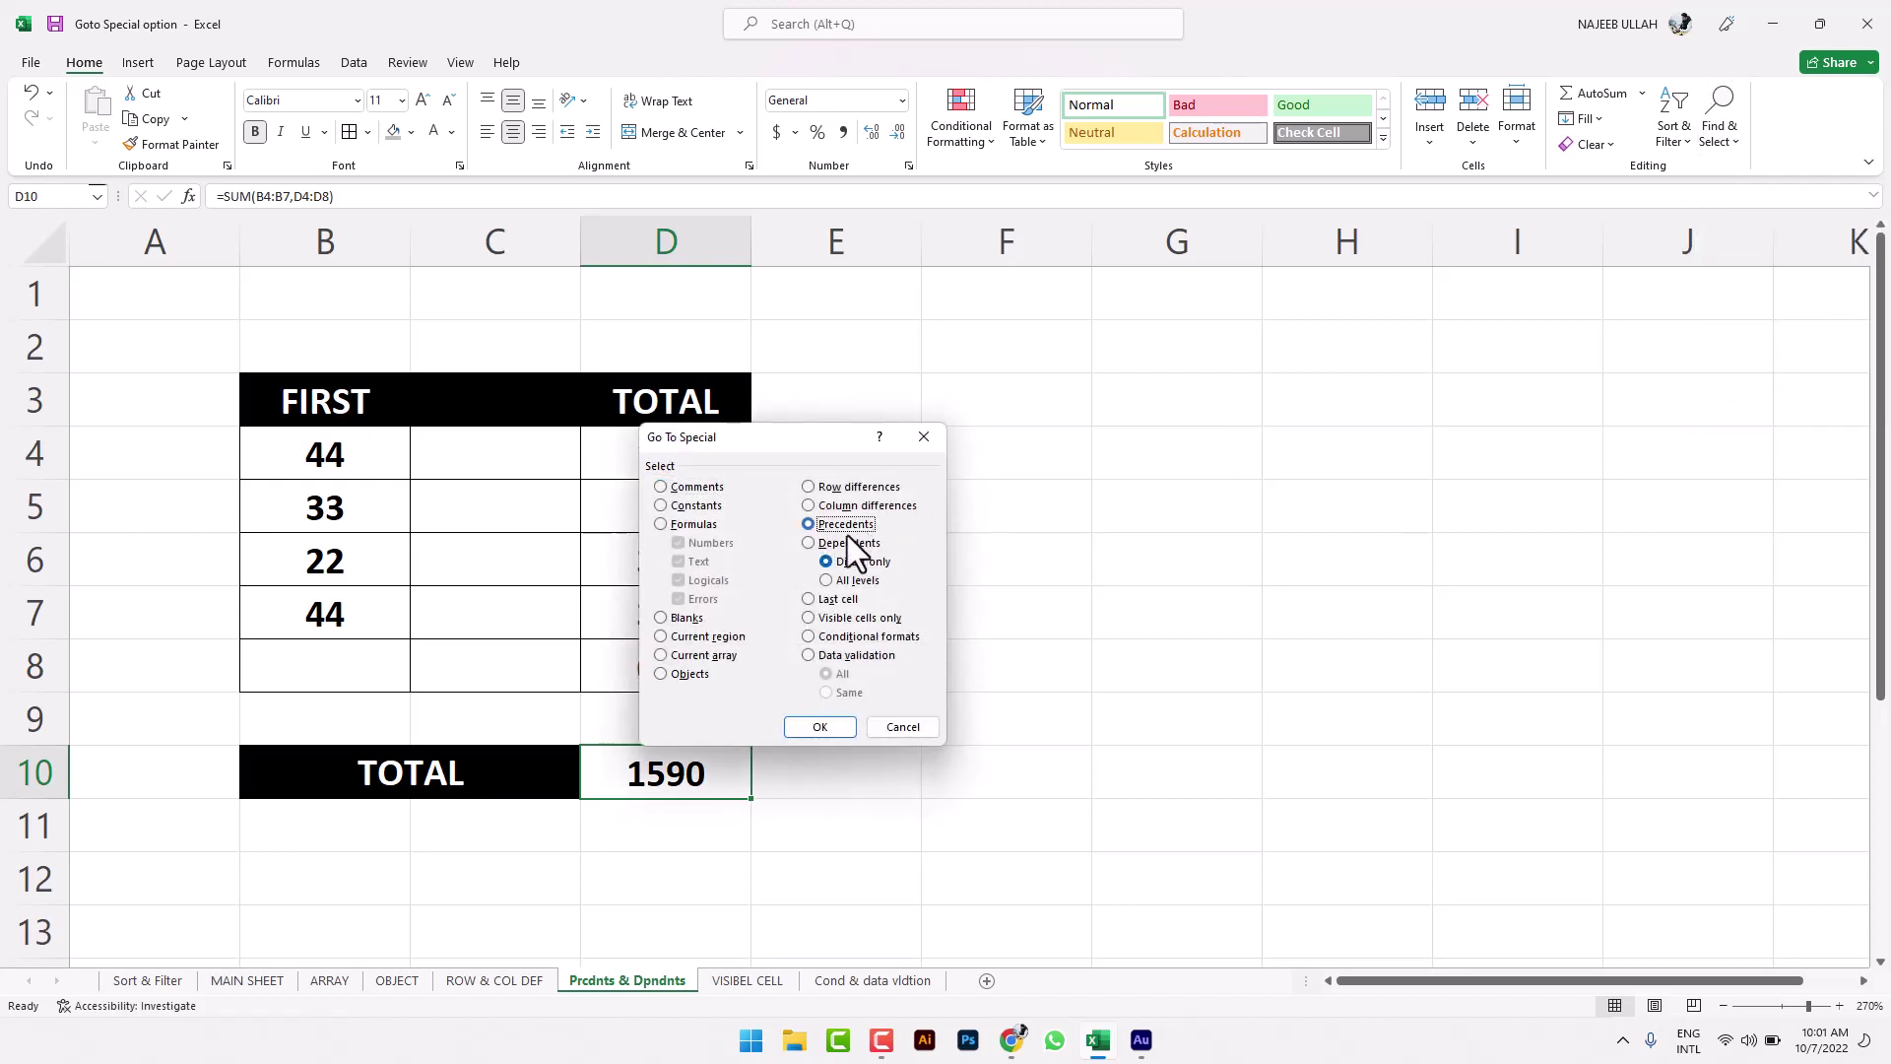
{"action": "left_click", "coordinate": [821, 727]}
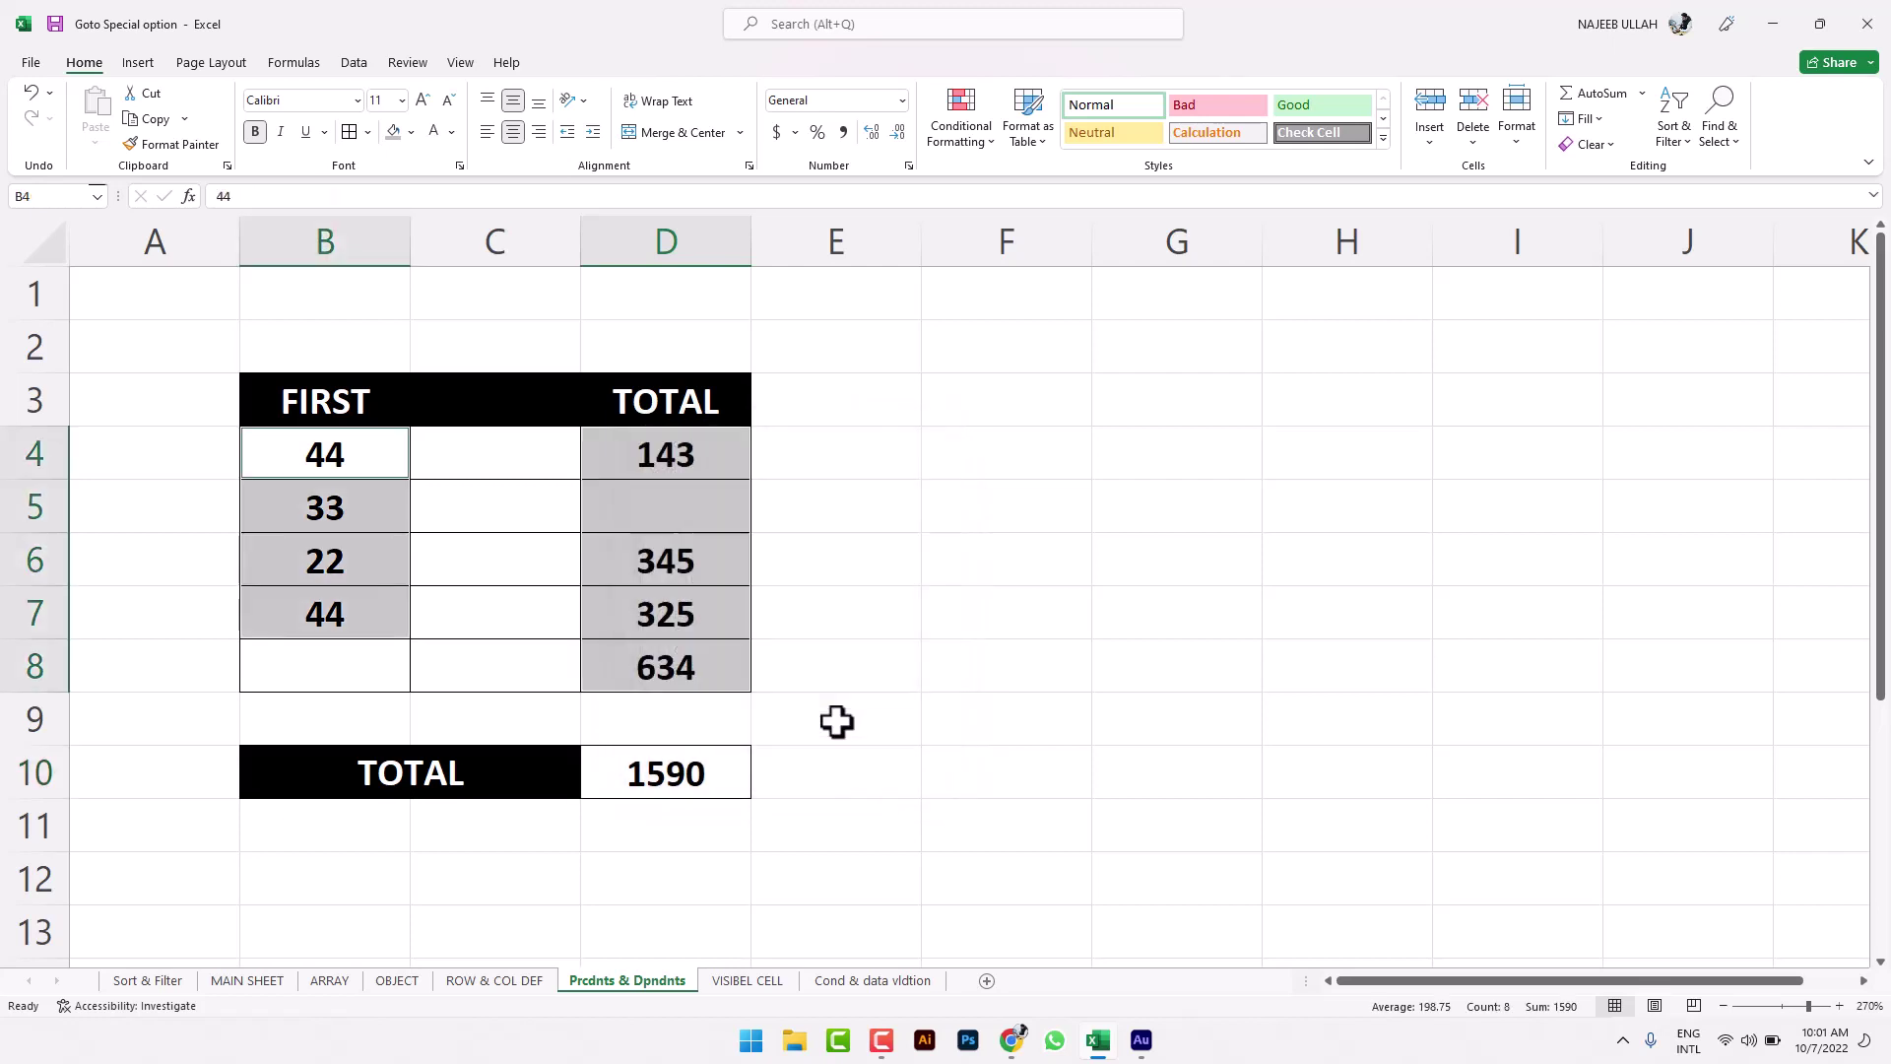
{"action": "left_click", "coordinate": [1027, 630]}
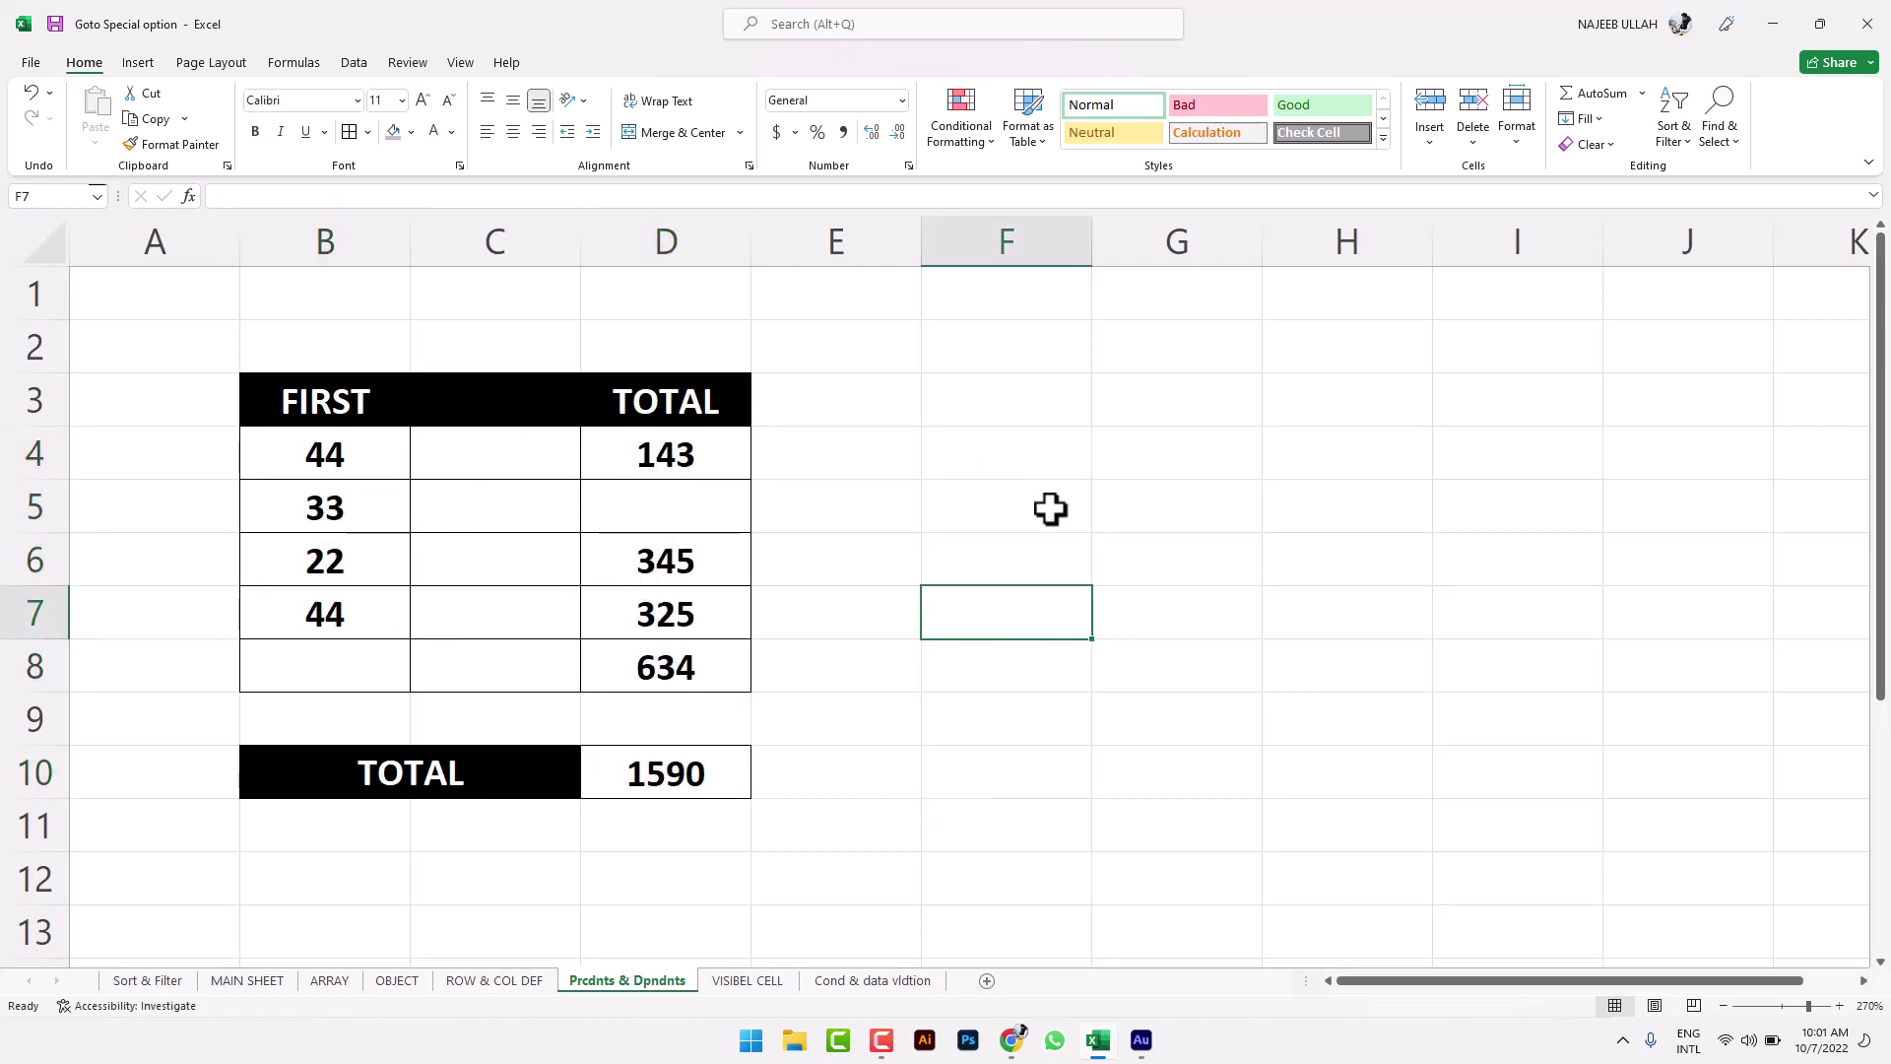
{"action": "left_click", "coordinate": [328, 616]}
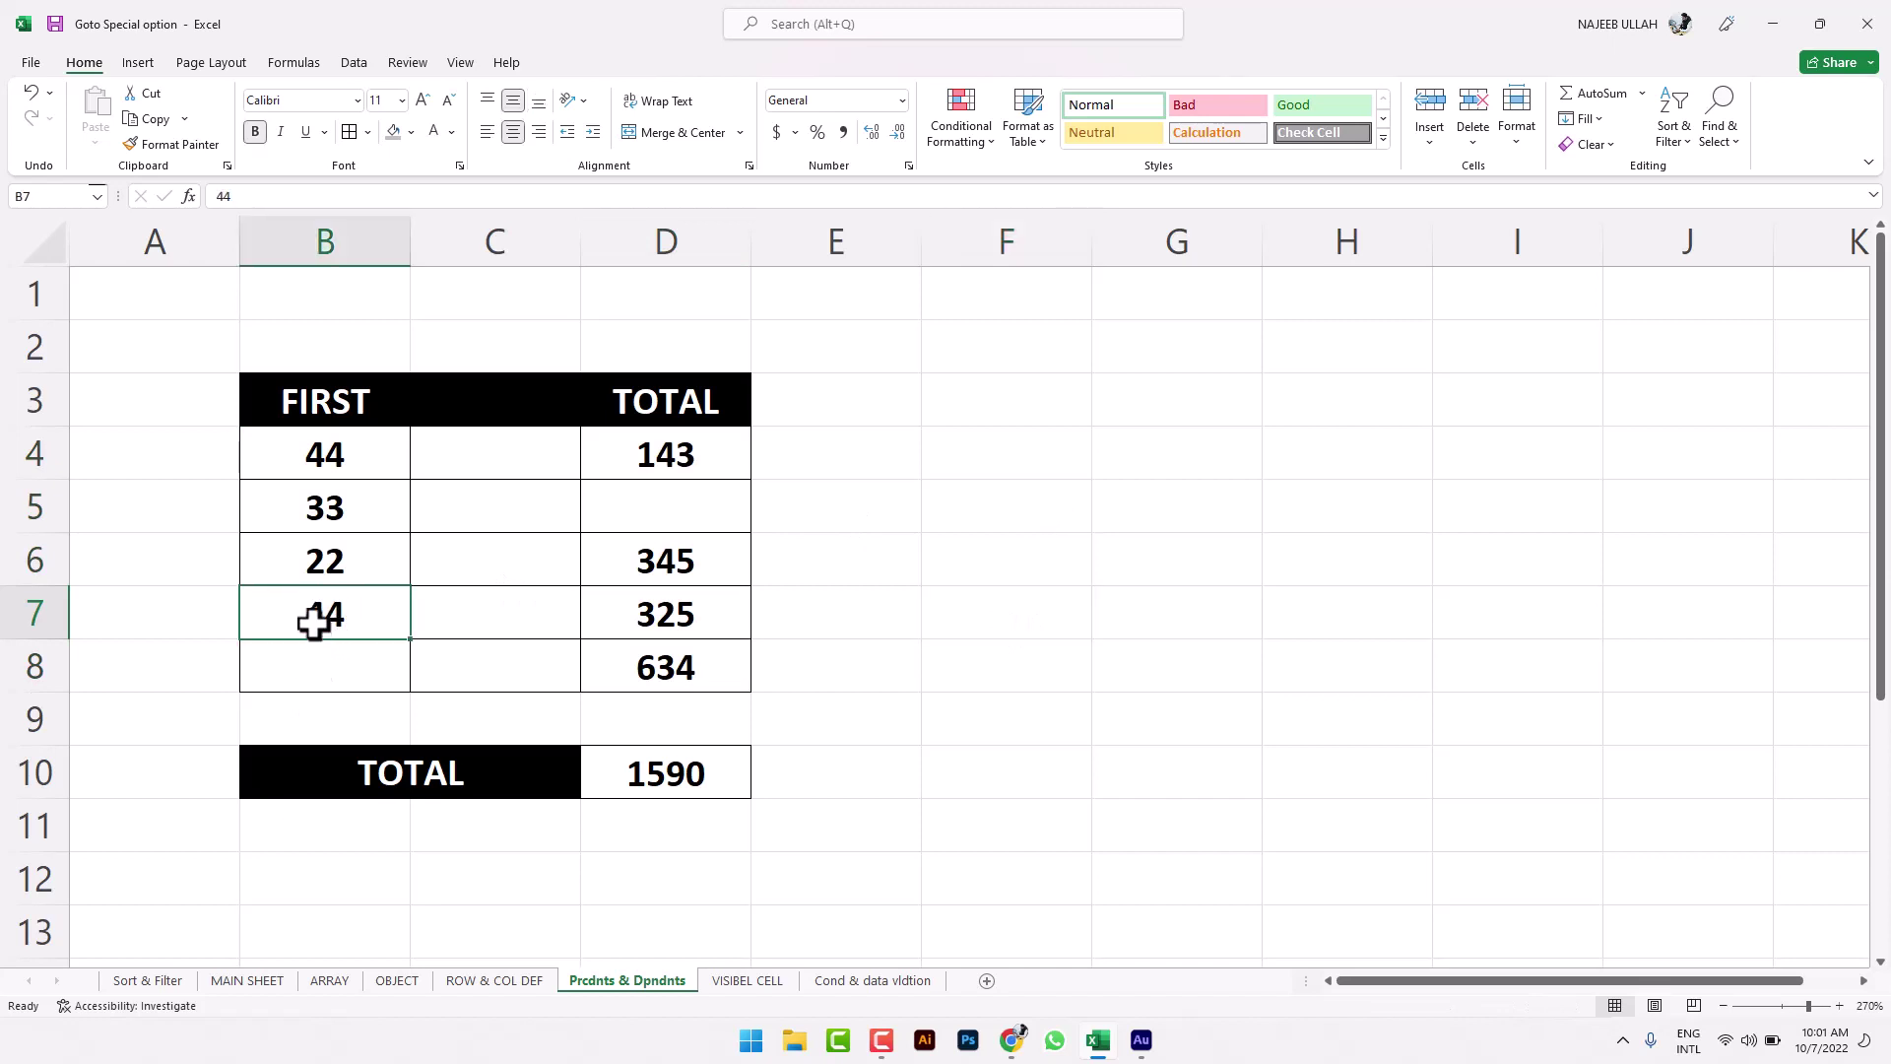
Step: Select B7's dependents with Go To Special Dependents and review D4's formula
{"action": "left_click", "coordinate": [1728, 140]}
{"action": "left_click", "coordinate": [1741, 250]}
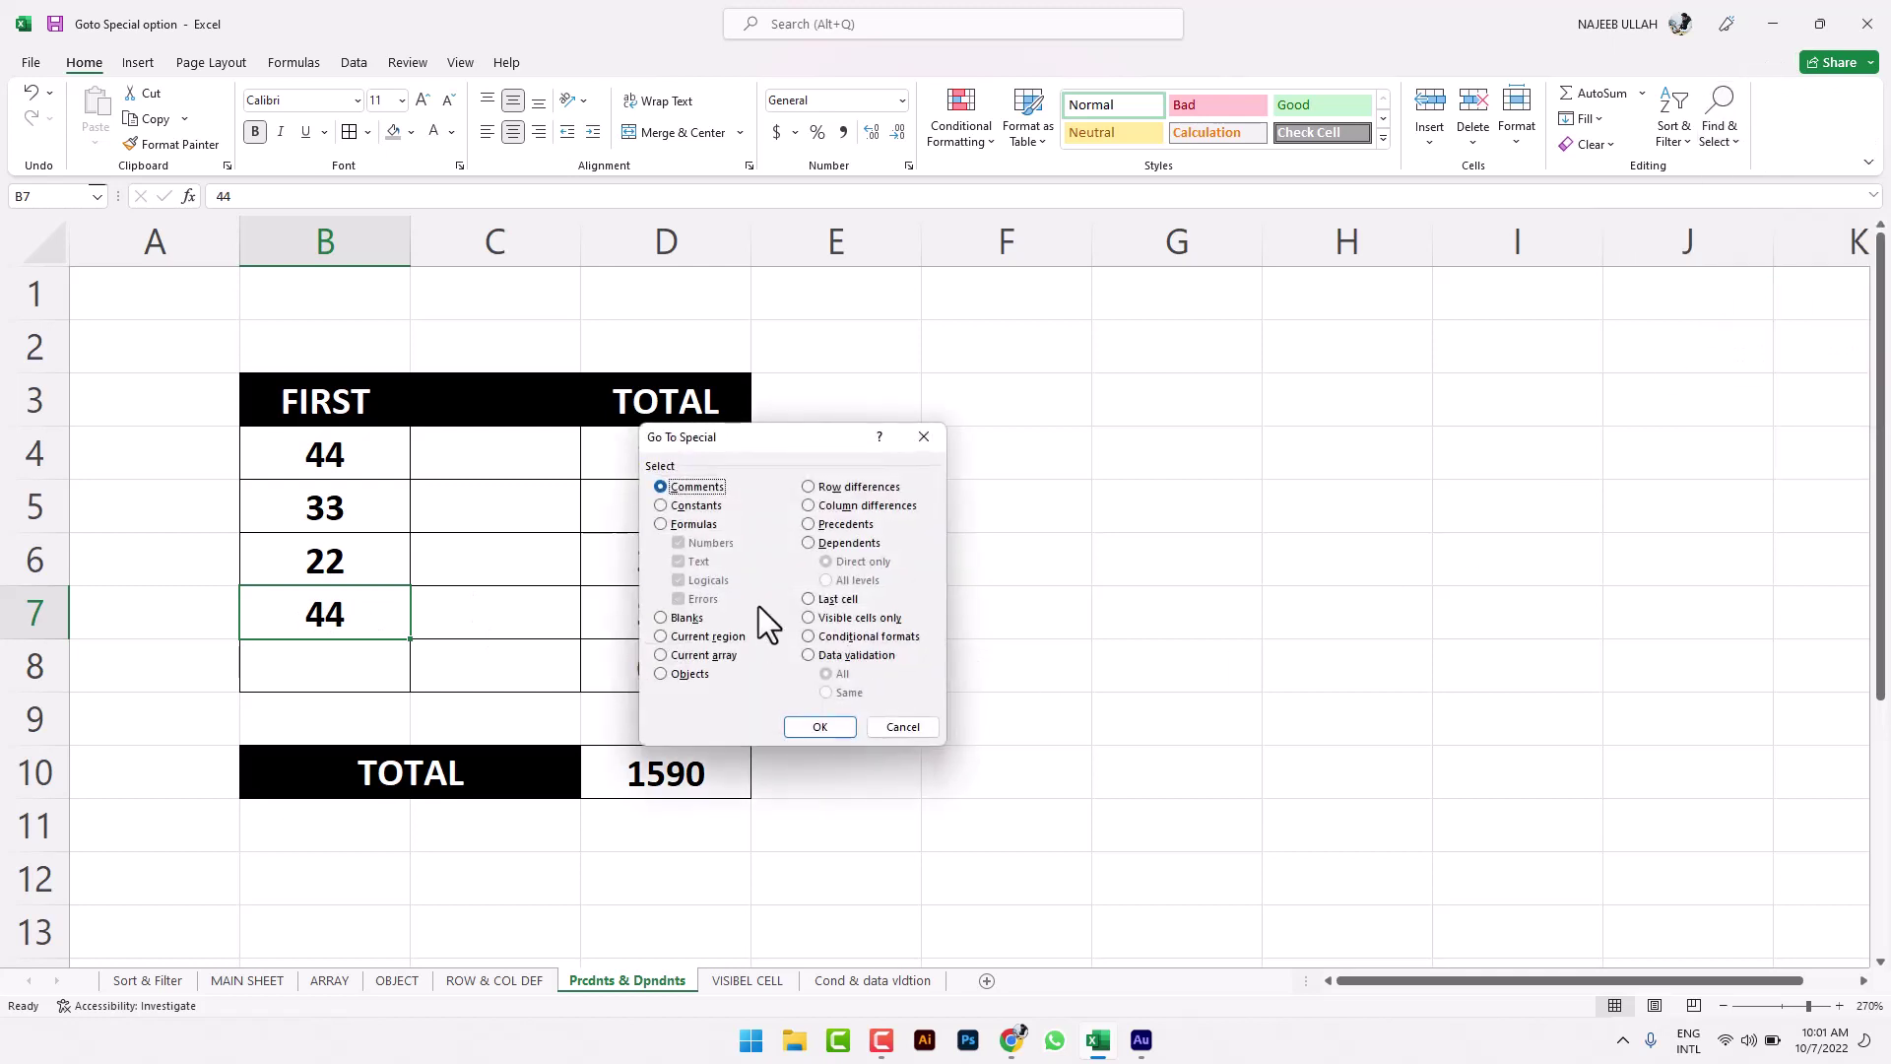
{"action": "left_click", "coordinate": [839, 542]}
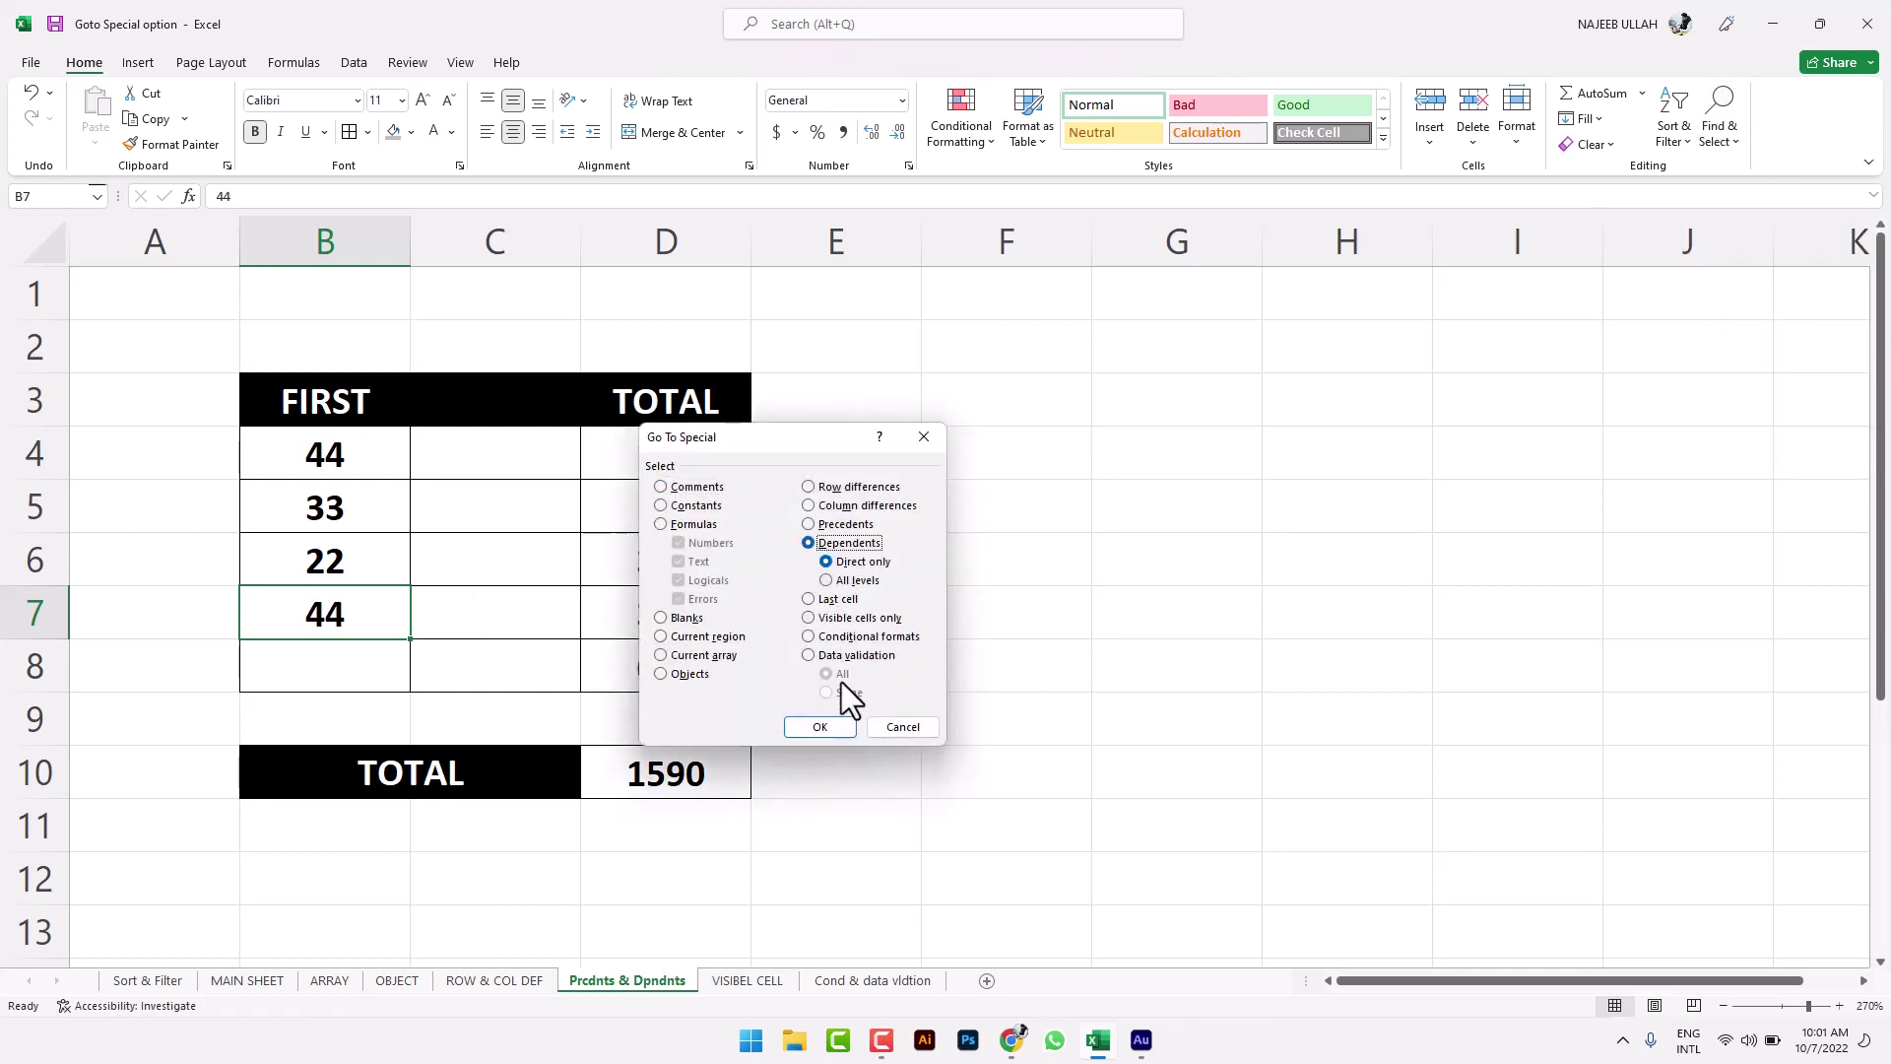
{"action": "left_click", "coordinate": [819, 727]}
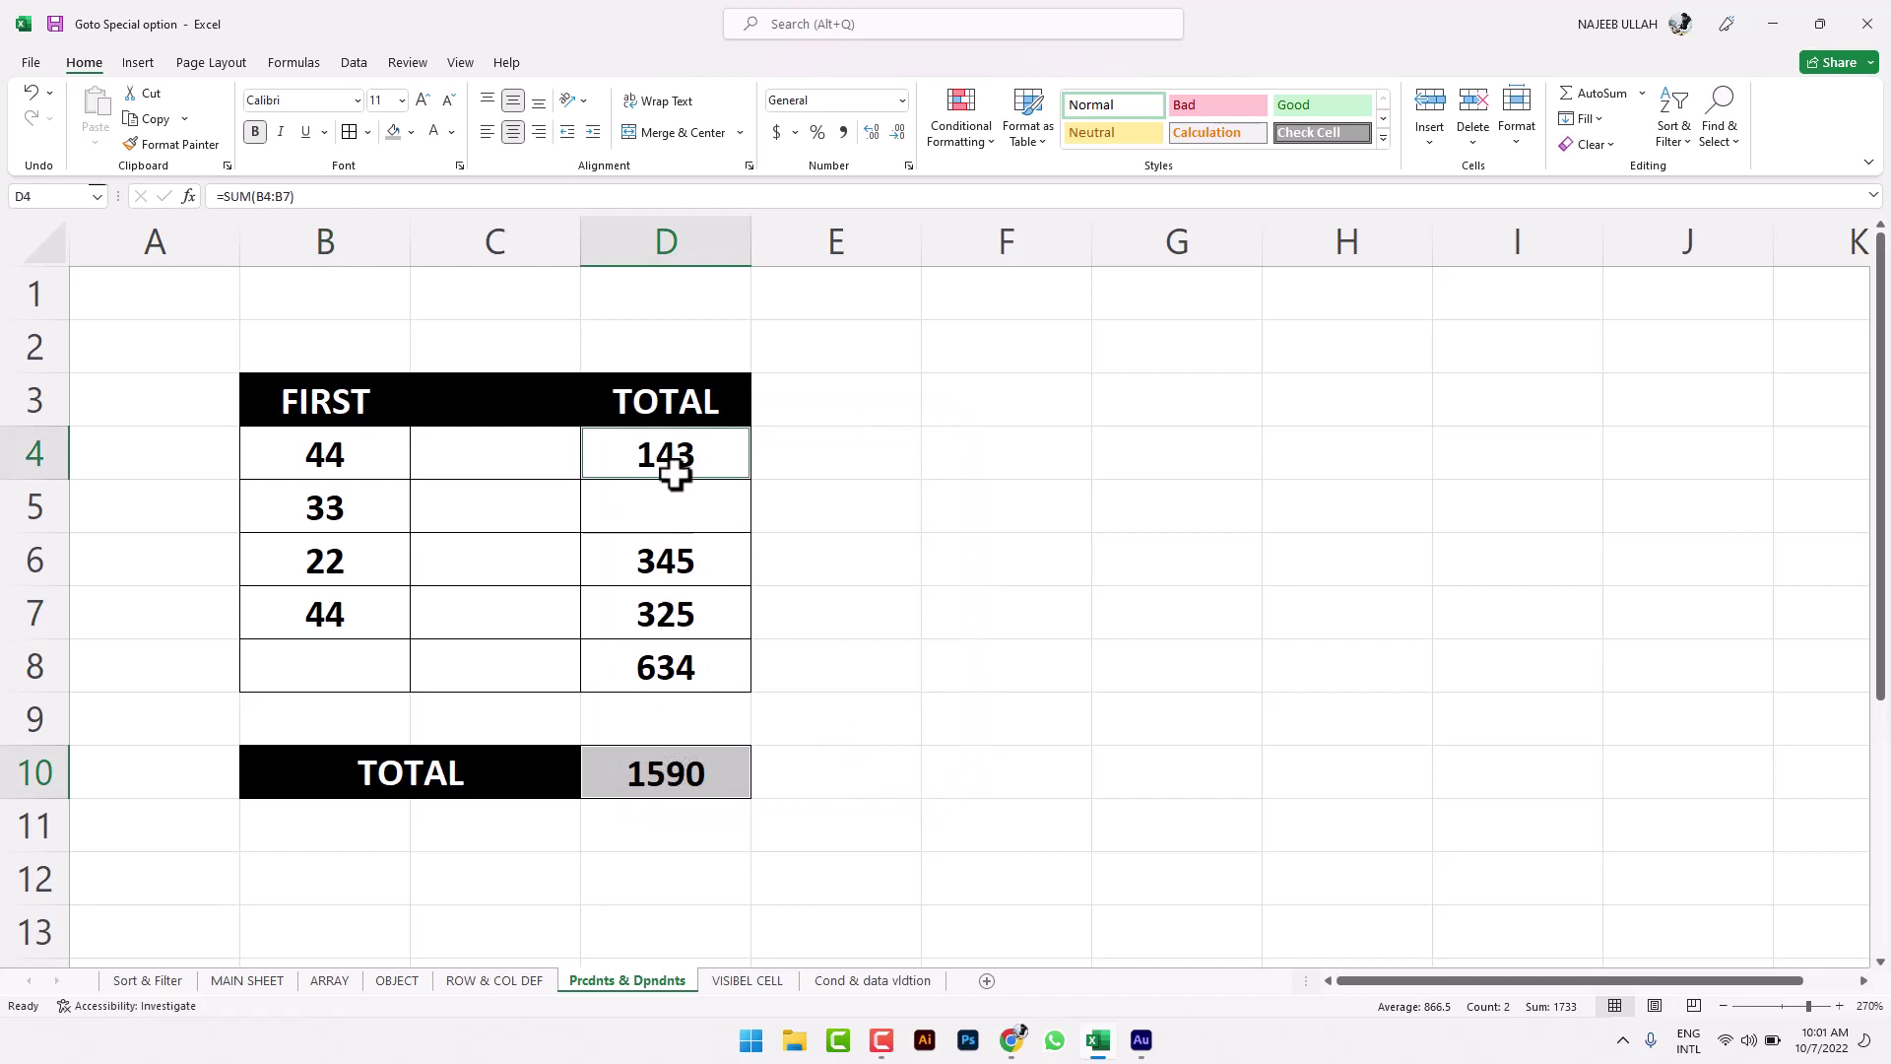
{"action": "left_click", "coordinate": [714, 508]}
{"action": "left_click", "coordinate": [678, 453]}
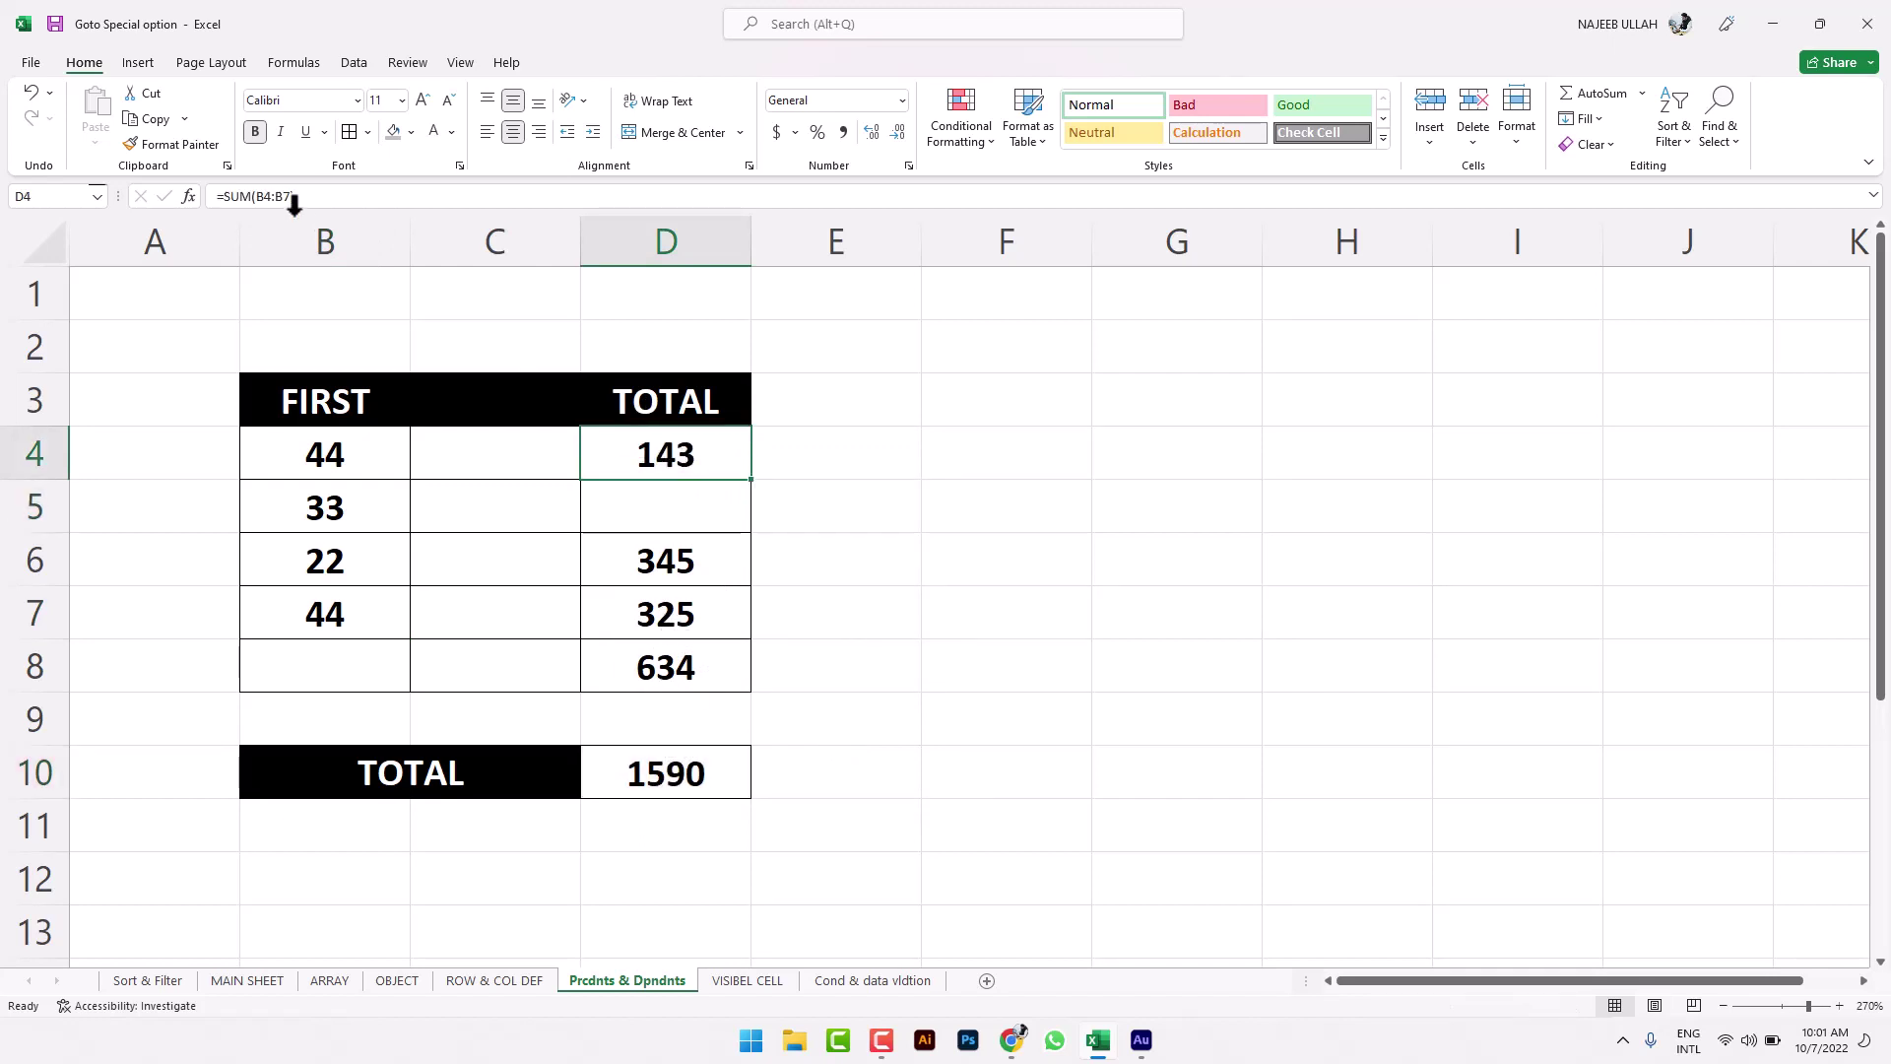
{"action": "double_click", "coordinate": [675, 438]}
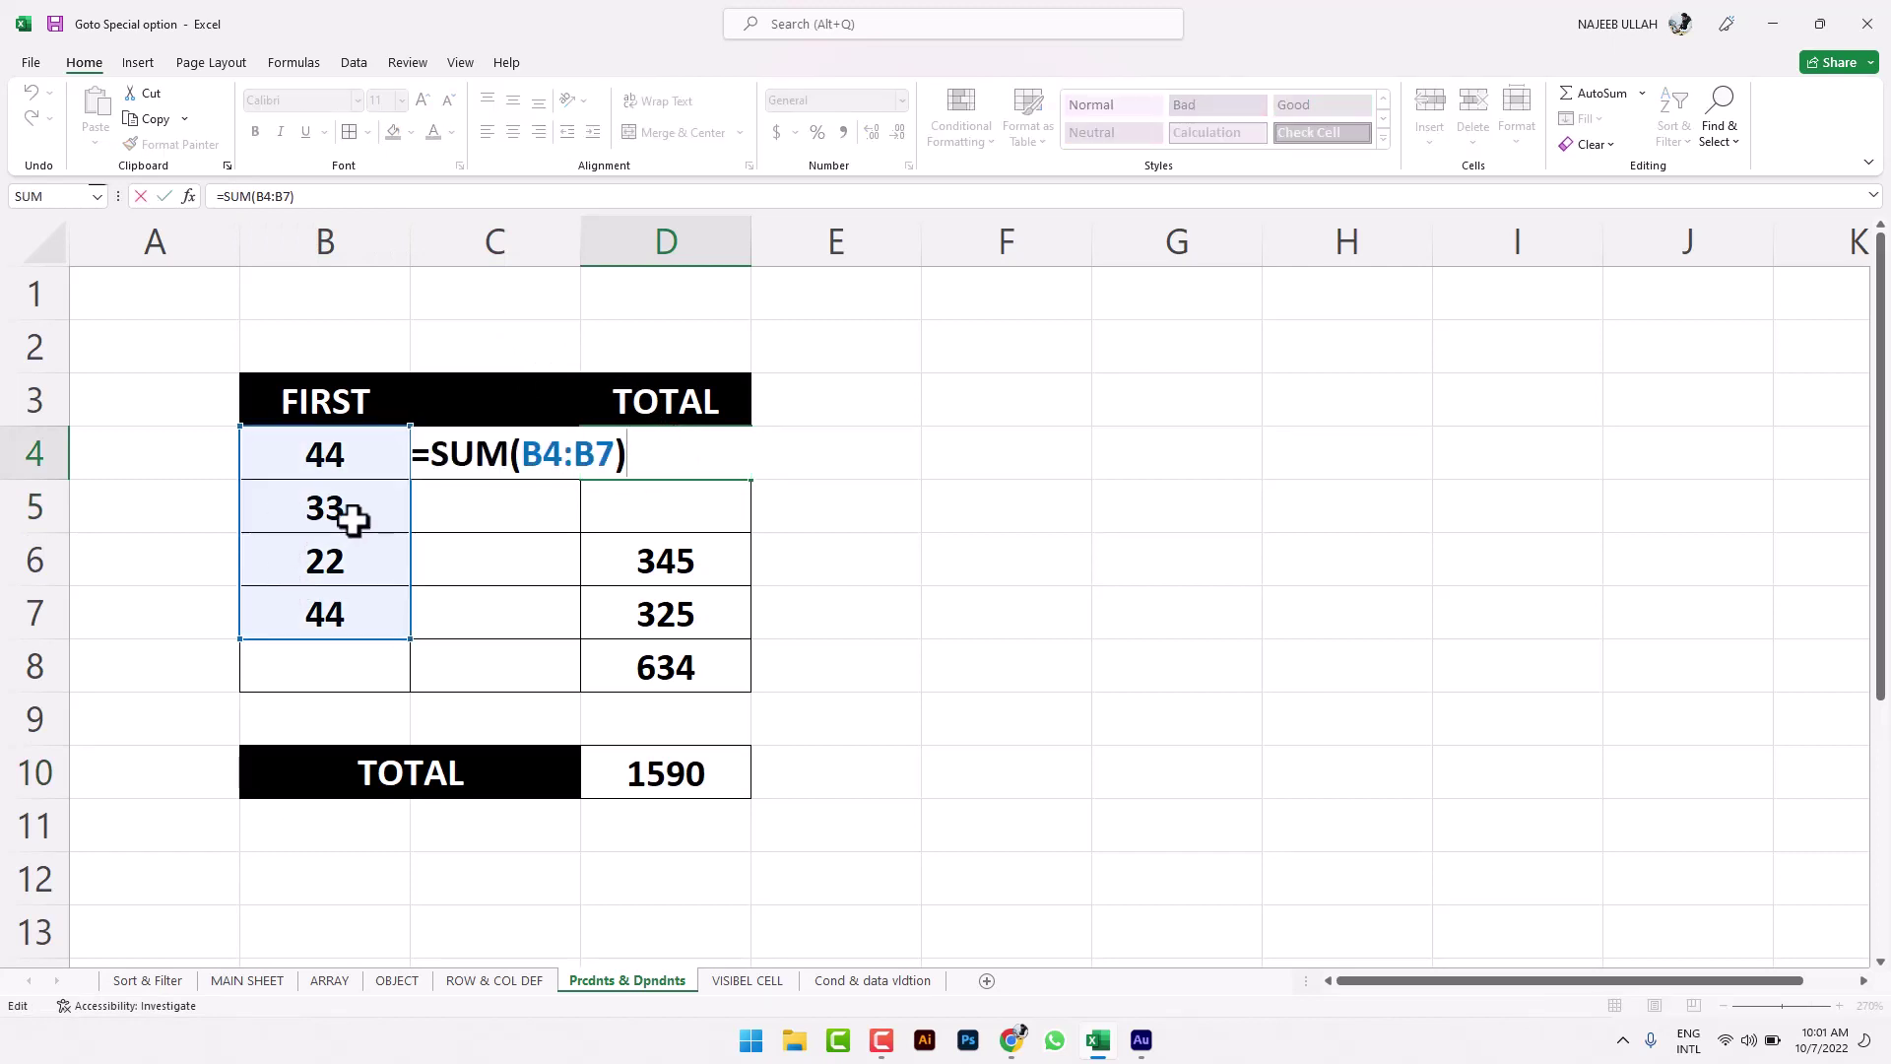
{"action": "key", "text": "Return"}
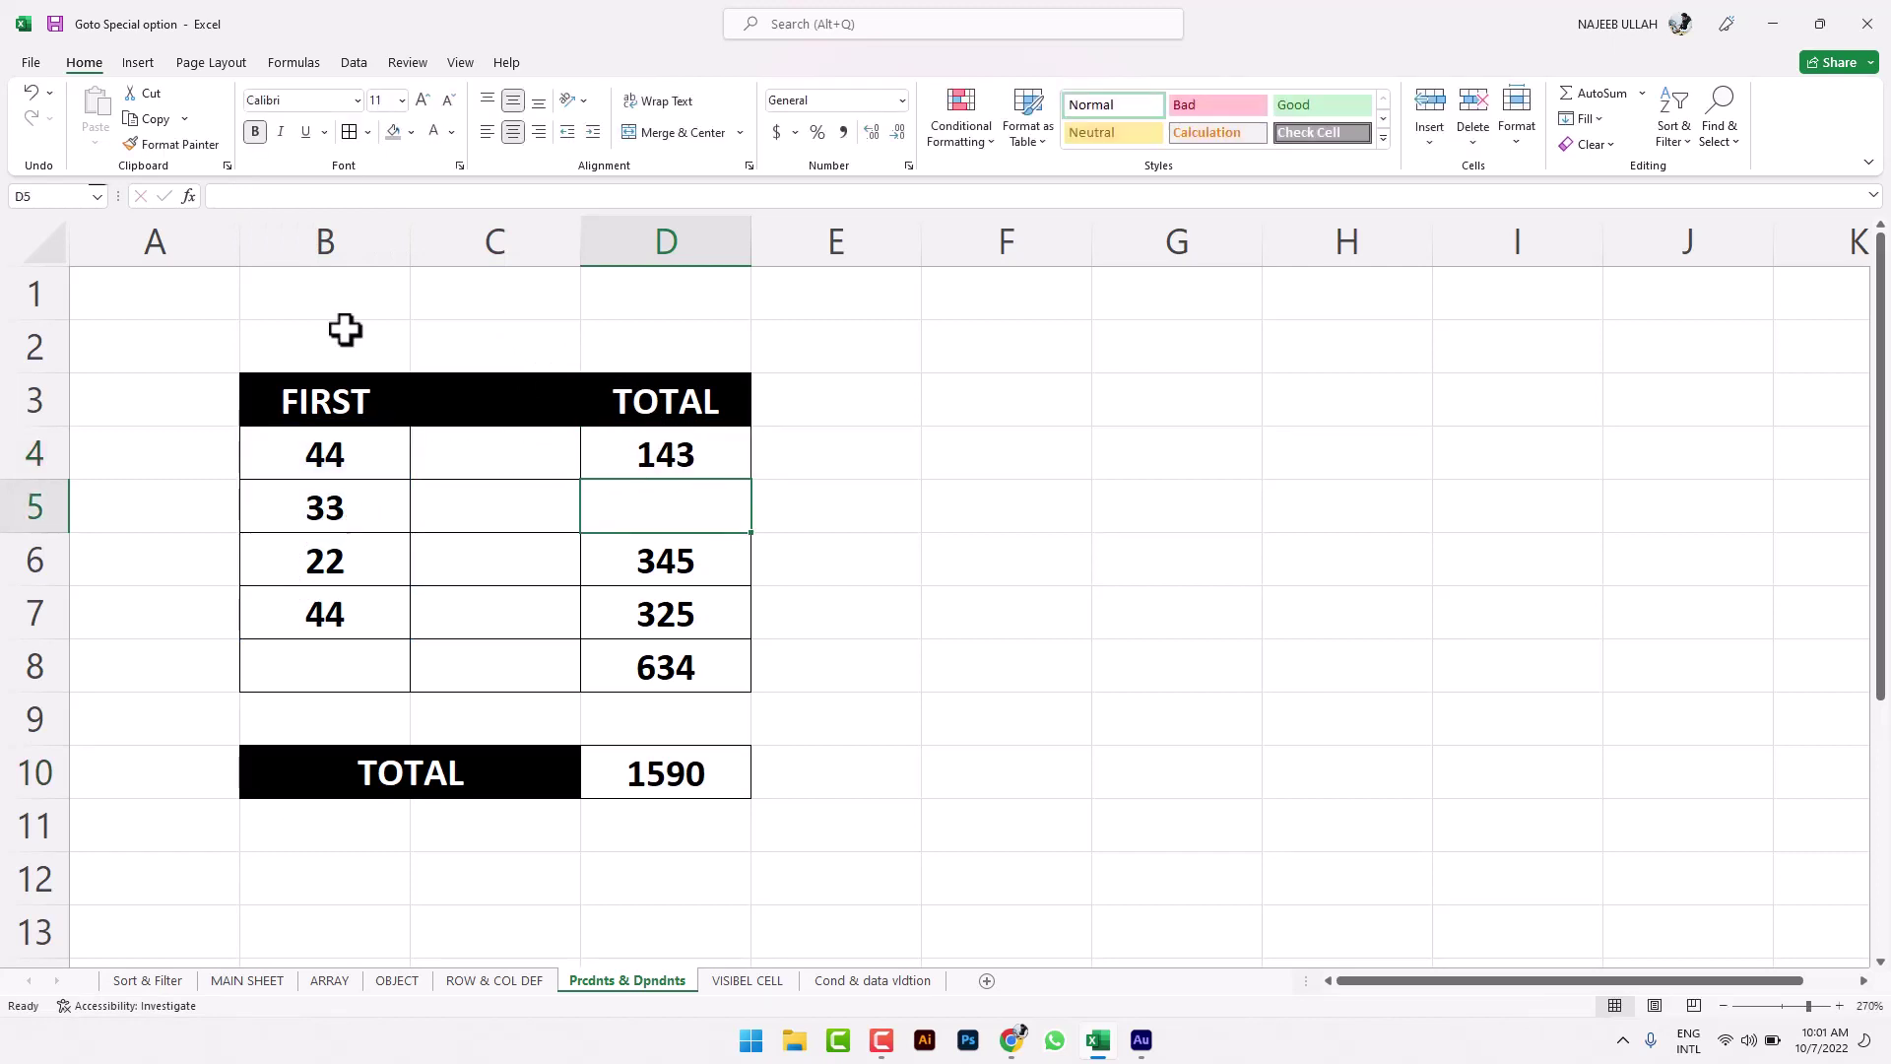
Step: Jump to the last used cell D10 with Go To Special Last cell, then open the VISIBEL CELL sheet
{"action": "left_click", "coordinate": [1718, 133]}
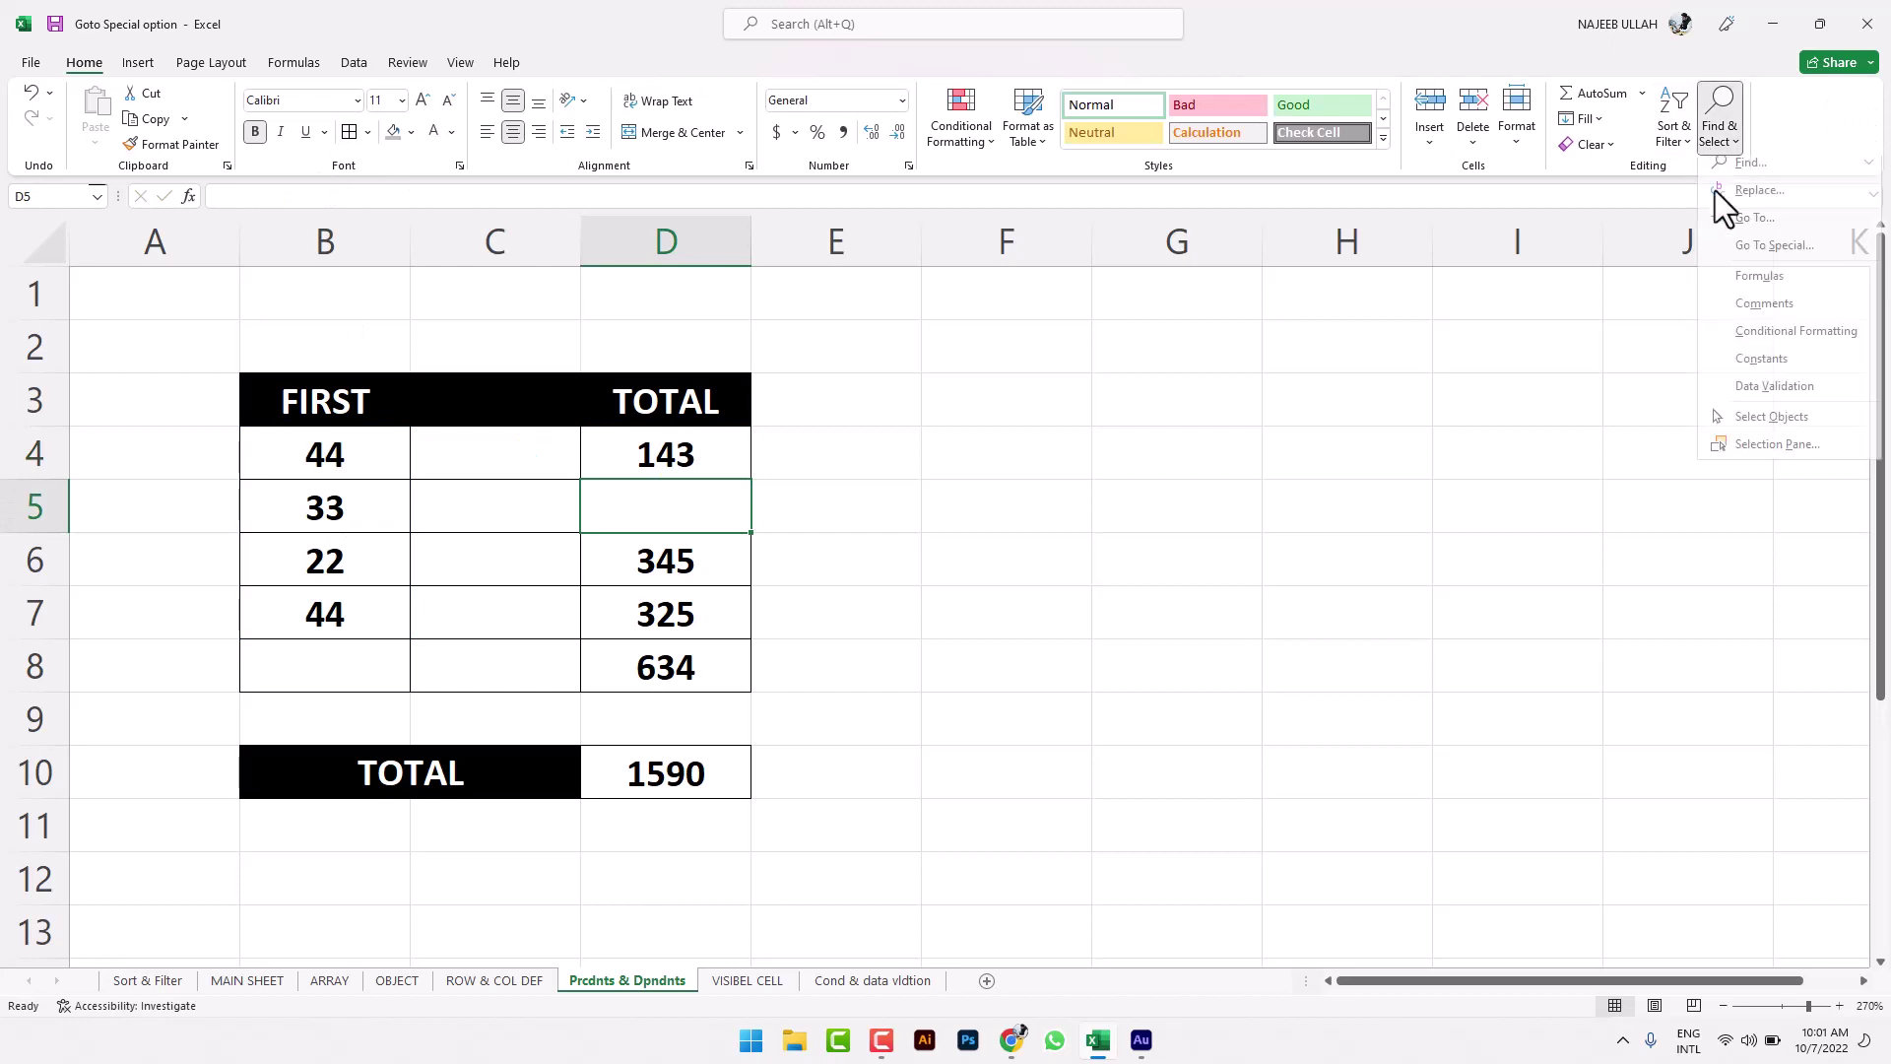
{"action": "left_click", "coordinate": [1729, 262]}
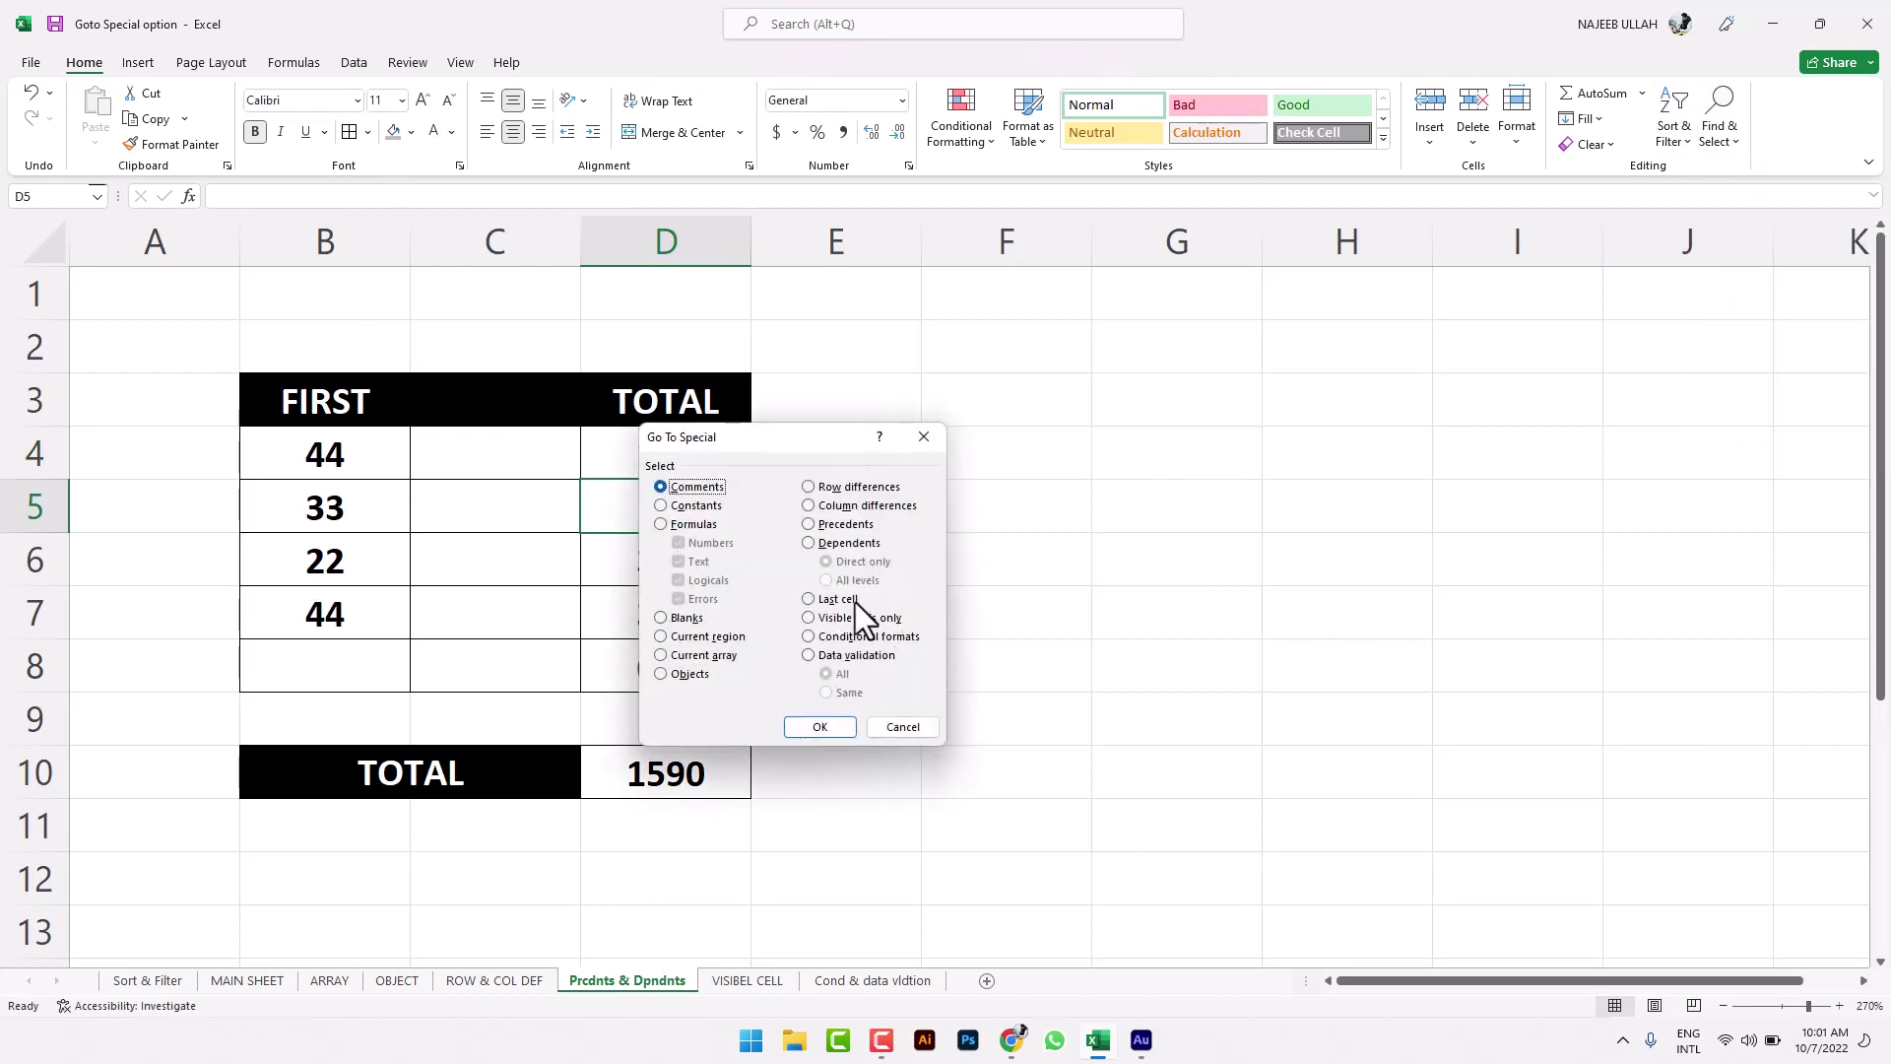
{"action": "left_click", "coordinate": [906, 731]}
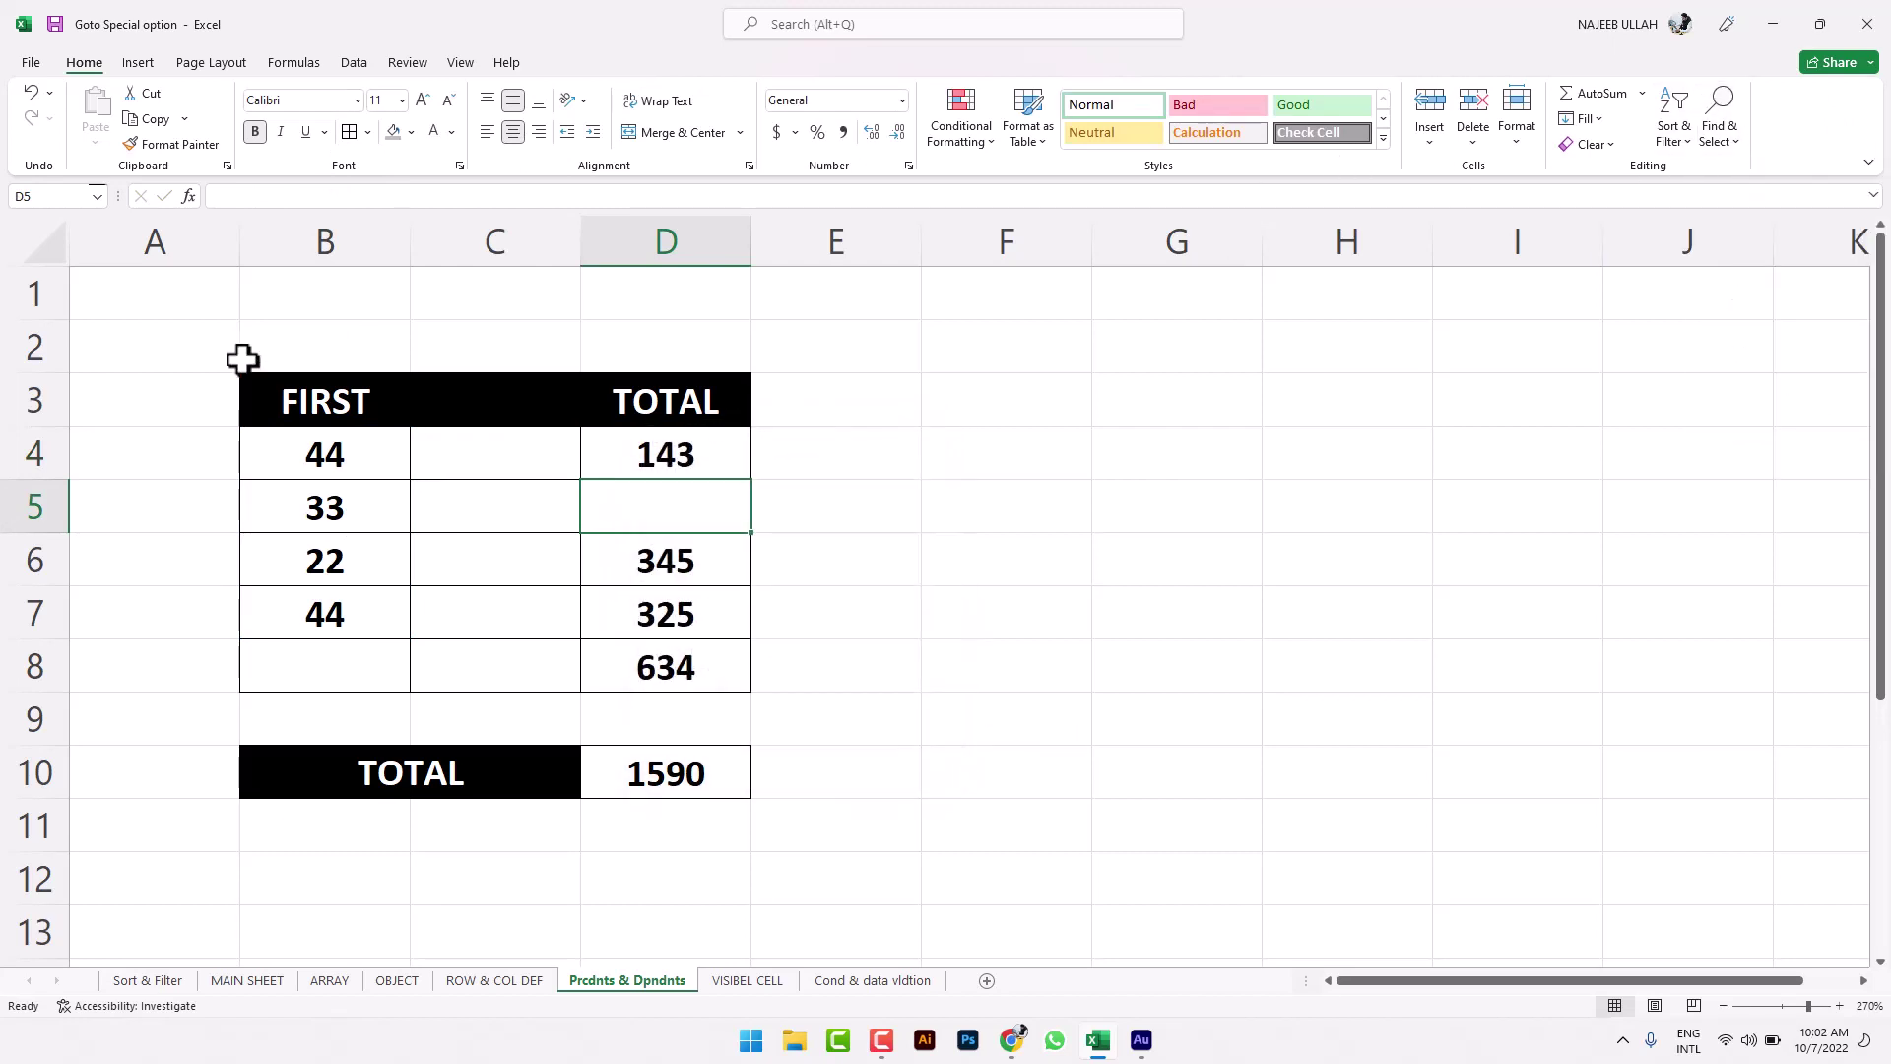
{"action": "left_click", "coordinate": [205, 334]}
{"action": "left_click", "coordinate": [1719, 133]}
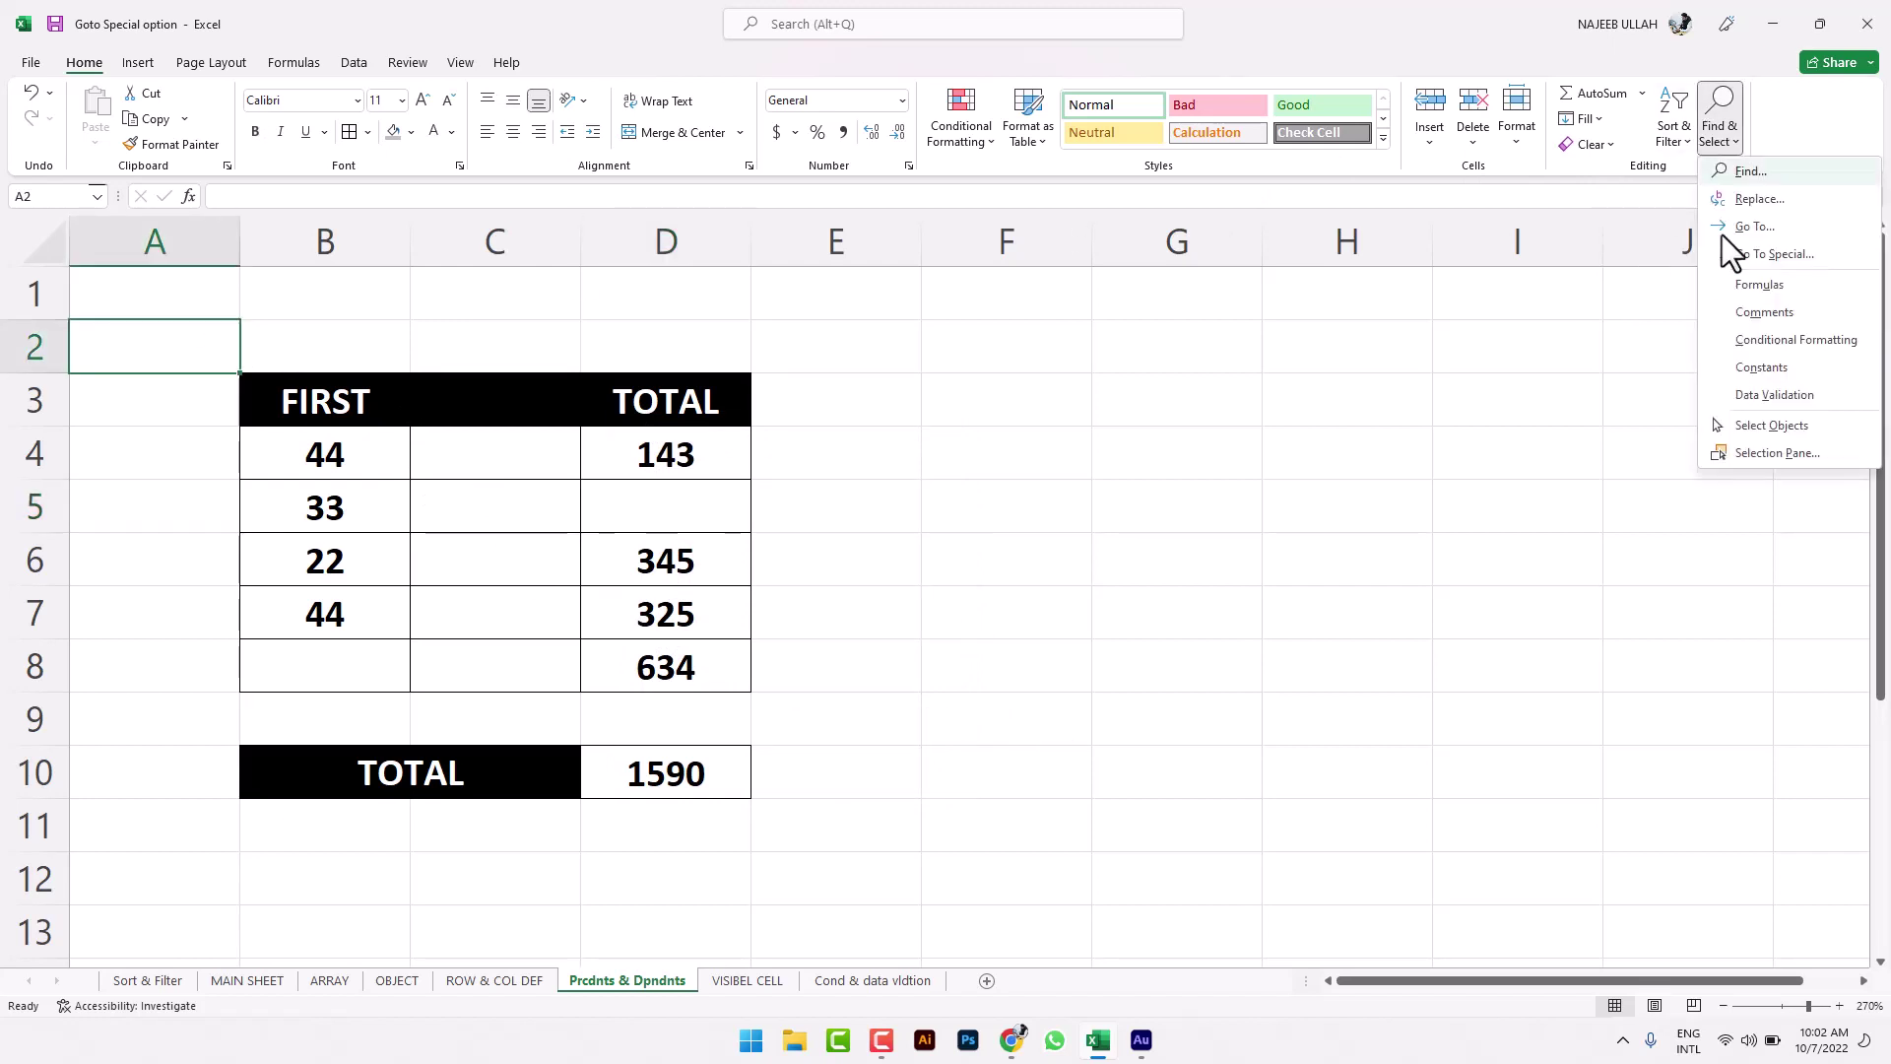
{"action": "left_click", "coordinate": [1763, 254]}
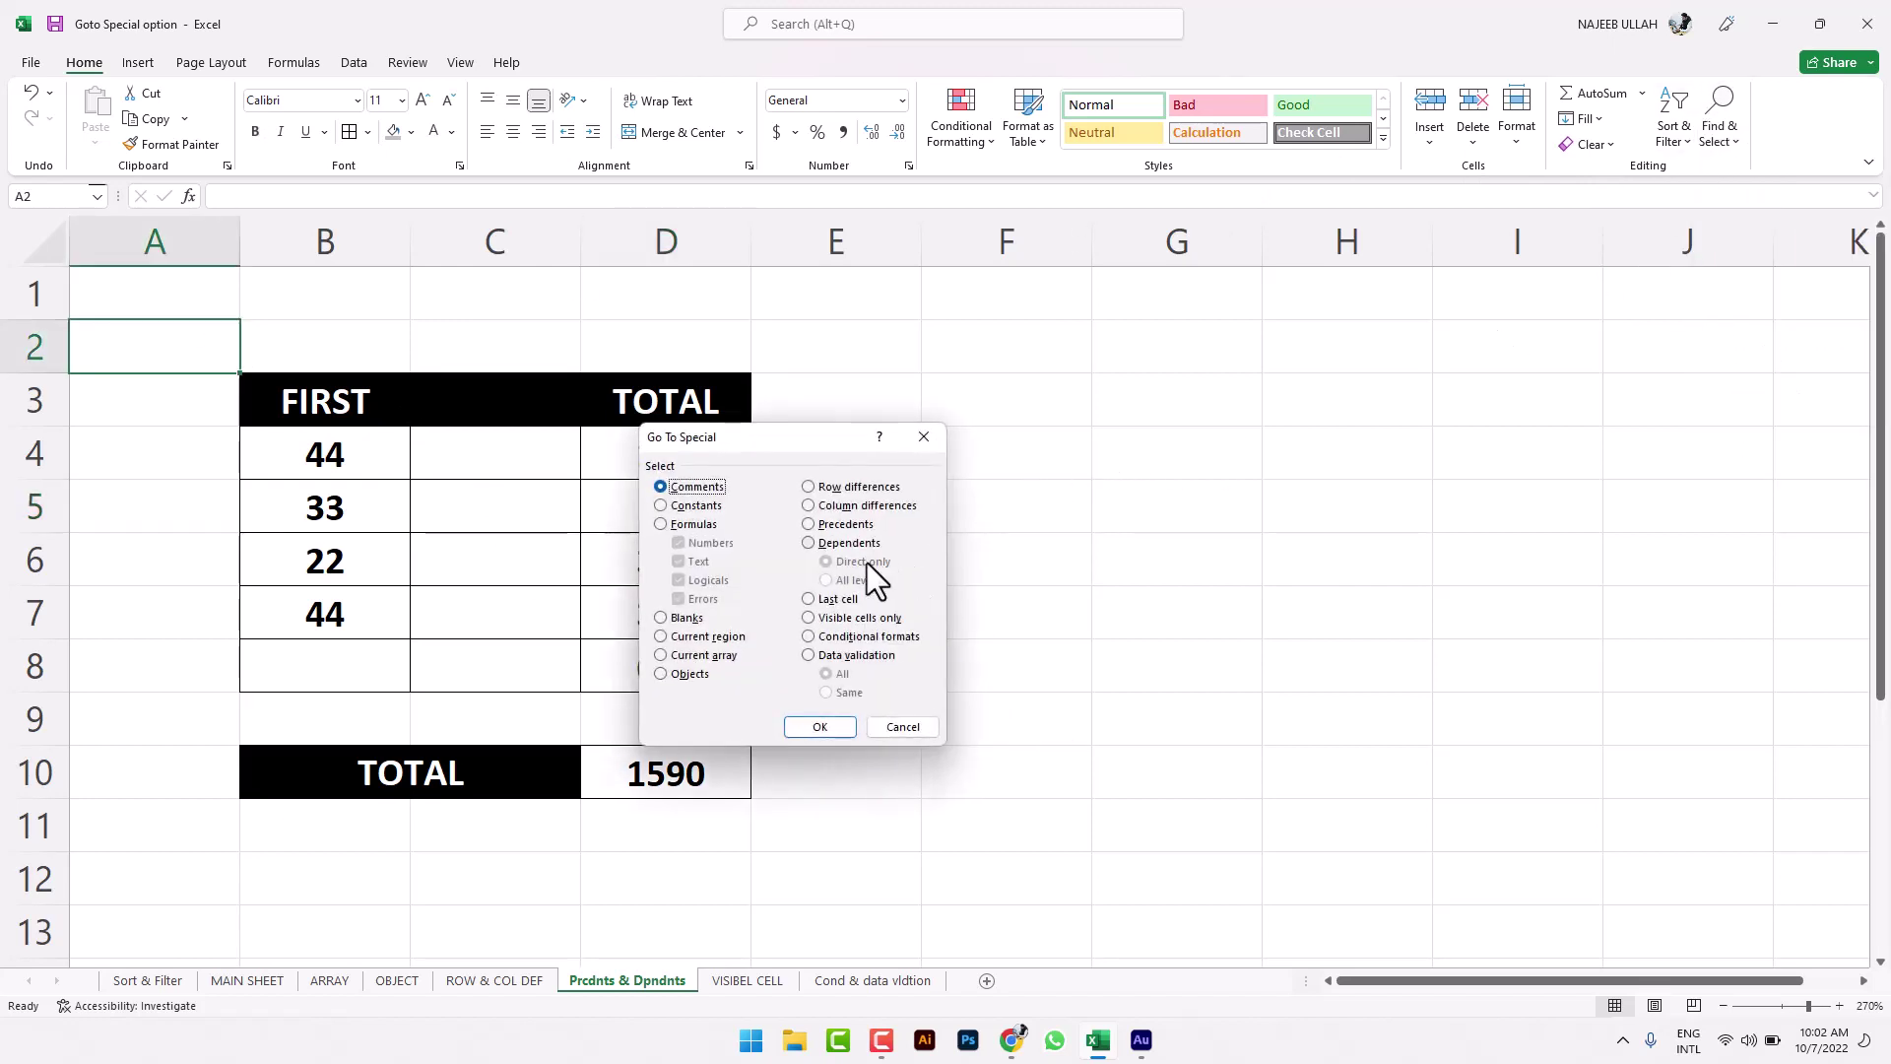
{"action": "left_click", "coordinate": [842, 600]}
{"action": "left_click", "coordinate": [837, 731]}
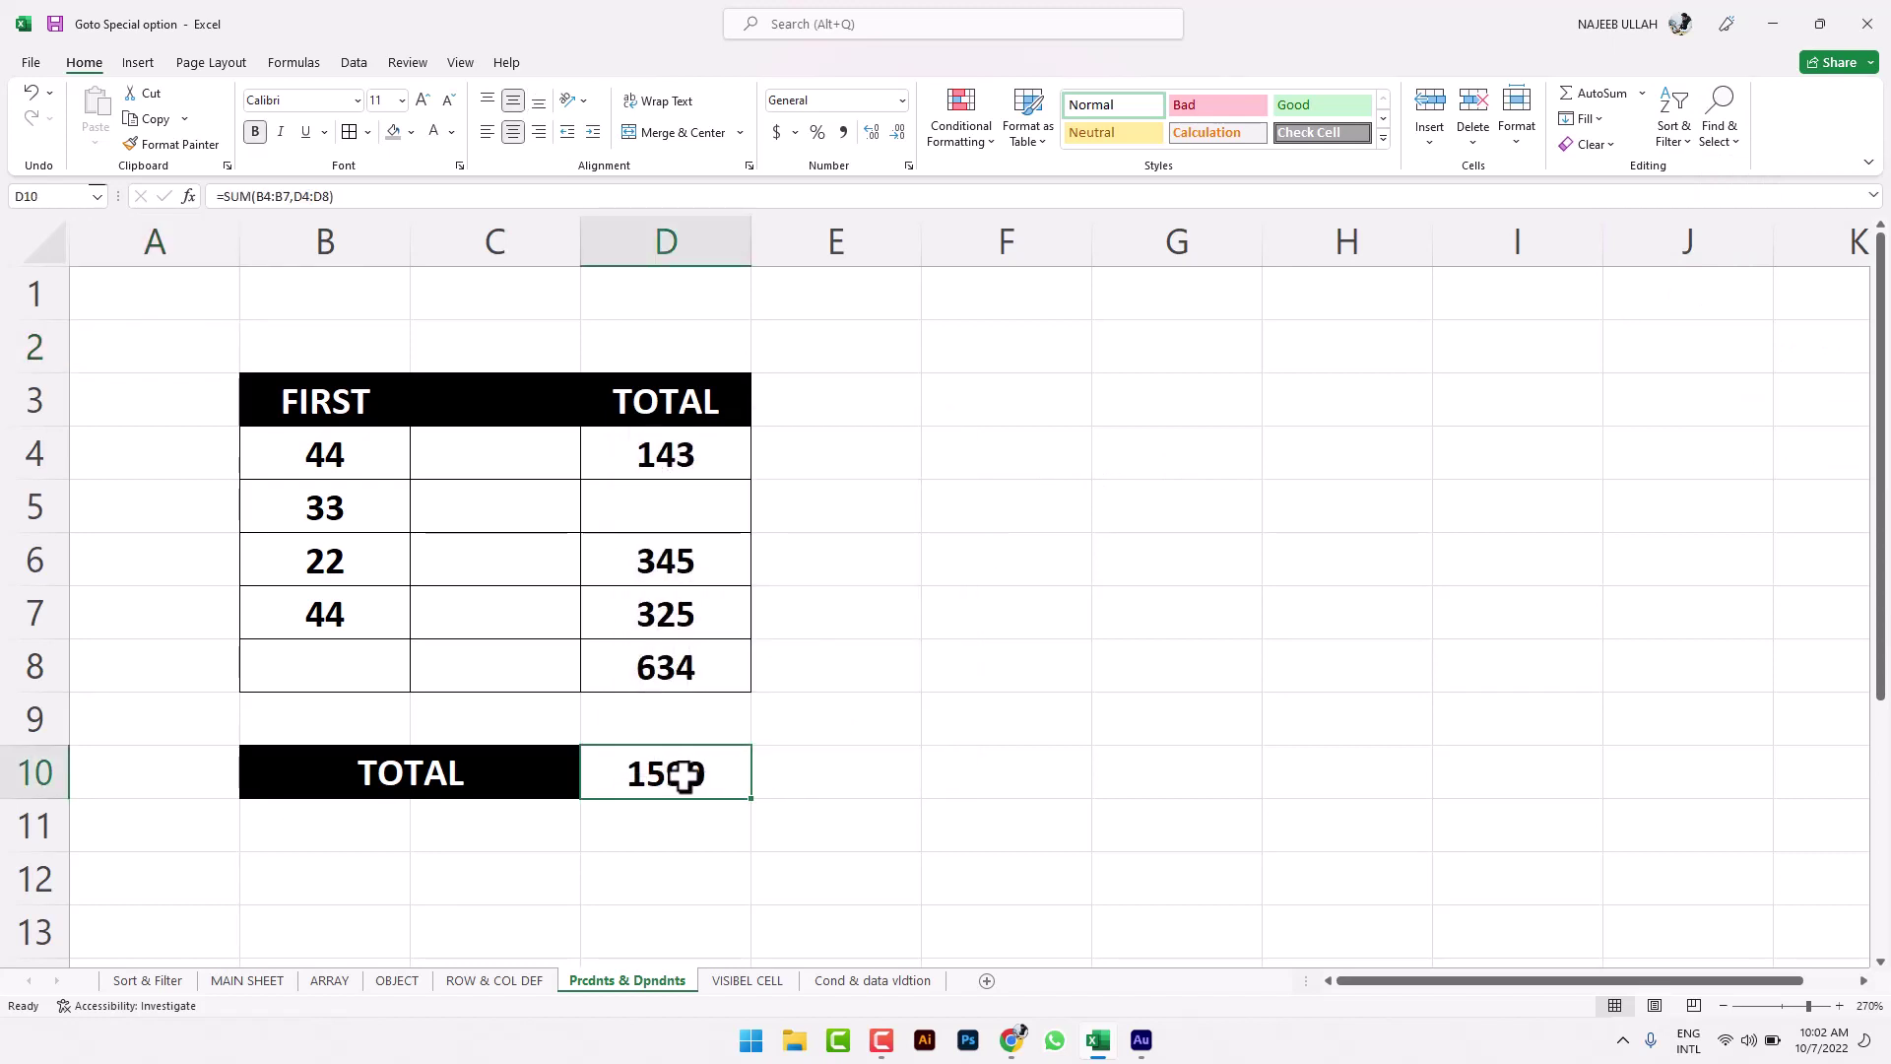
{"action": "scroll", "coordinate": [680, 689], "scroll_direction": "down", "scroll_amount": 12}
{"action": "scroll", "coordinate": [694, 699], "scroll_direction": "up", "scroll_amount": 12}
{"action": "left_click", "coordinate": [812, 746]}
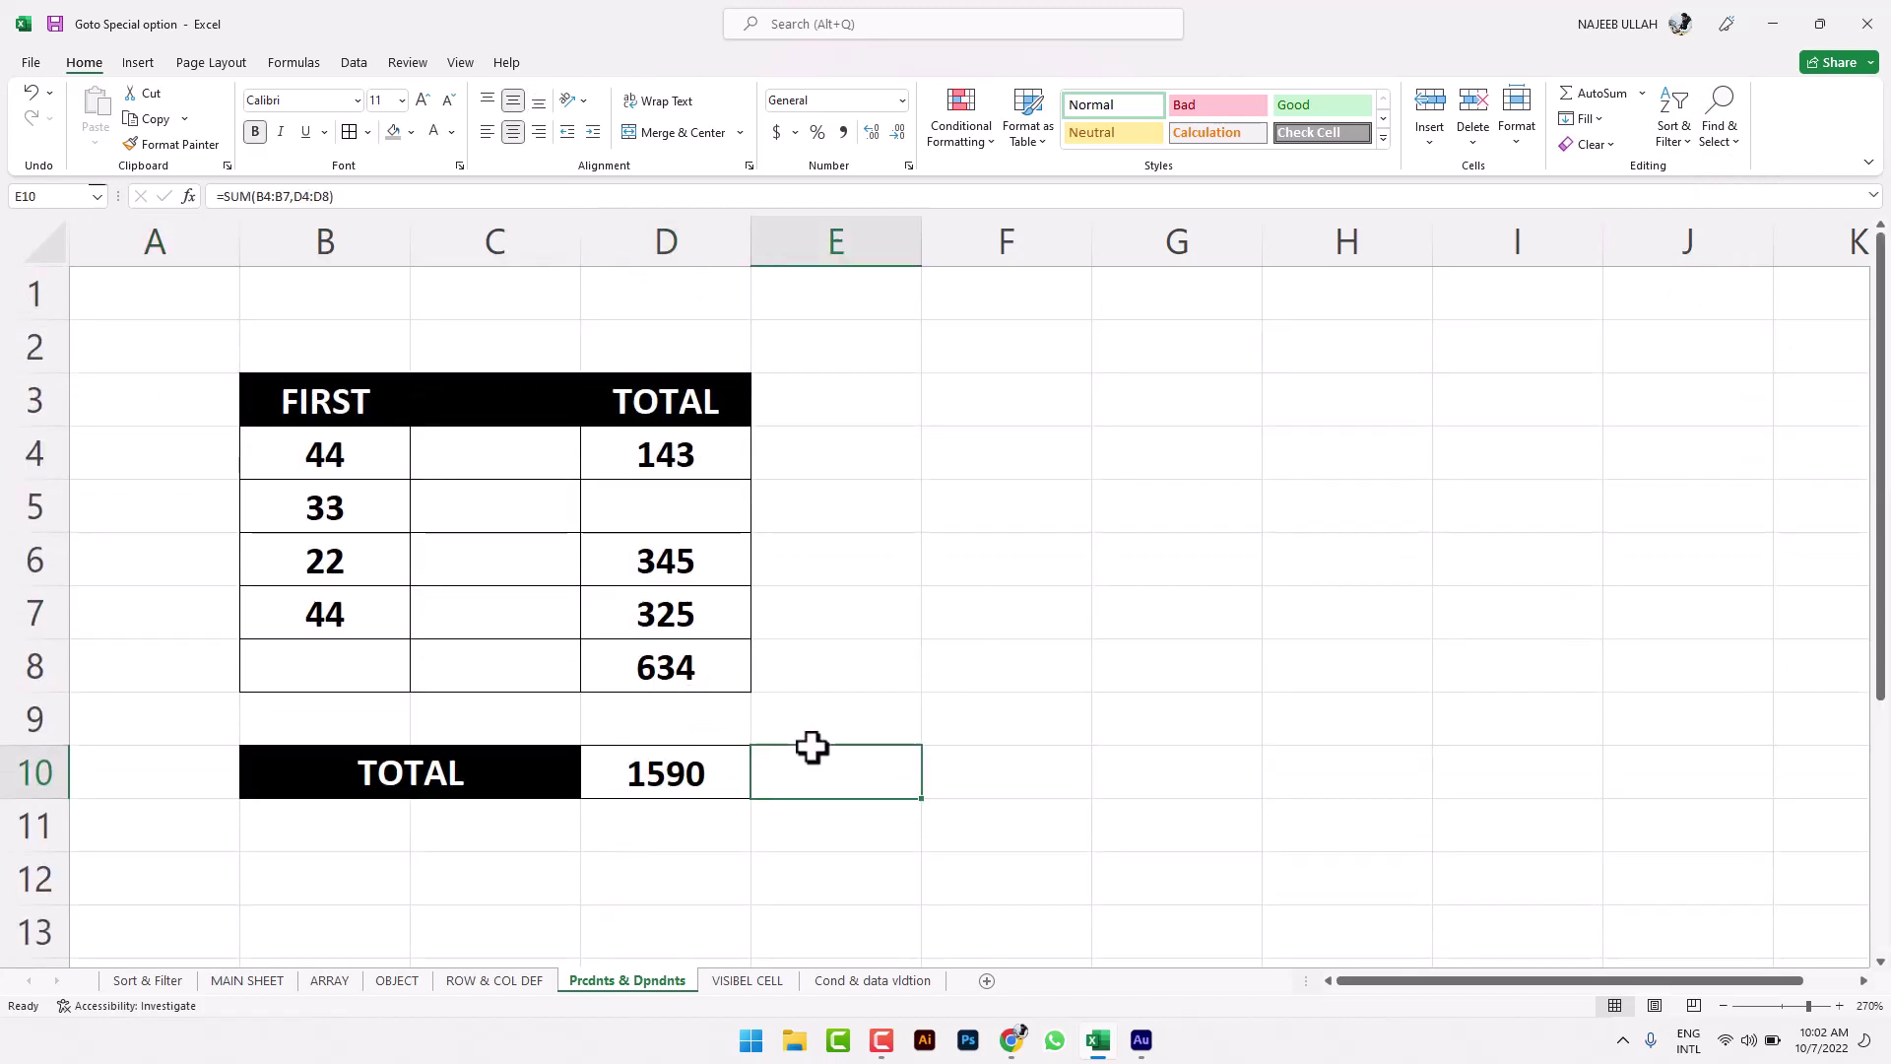
{"action": "left_click", "coordinate": [747, 979]}
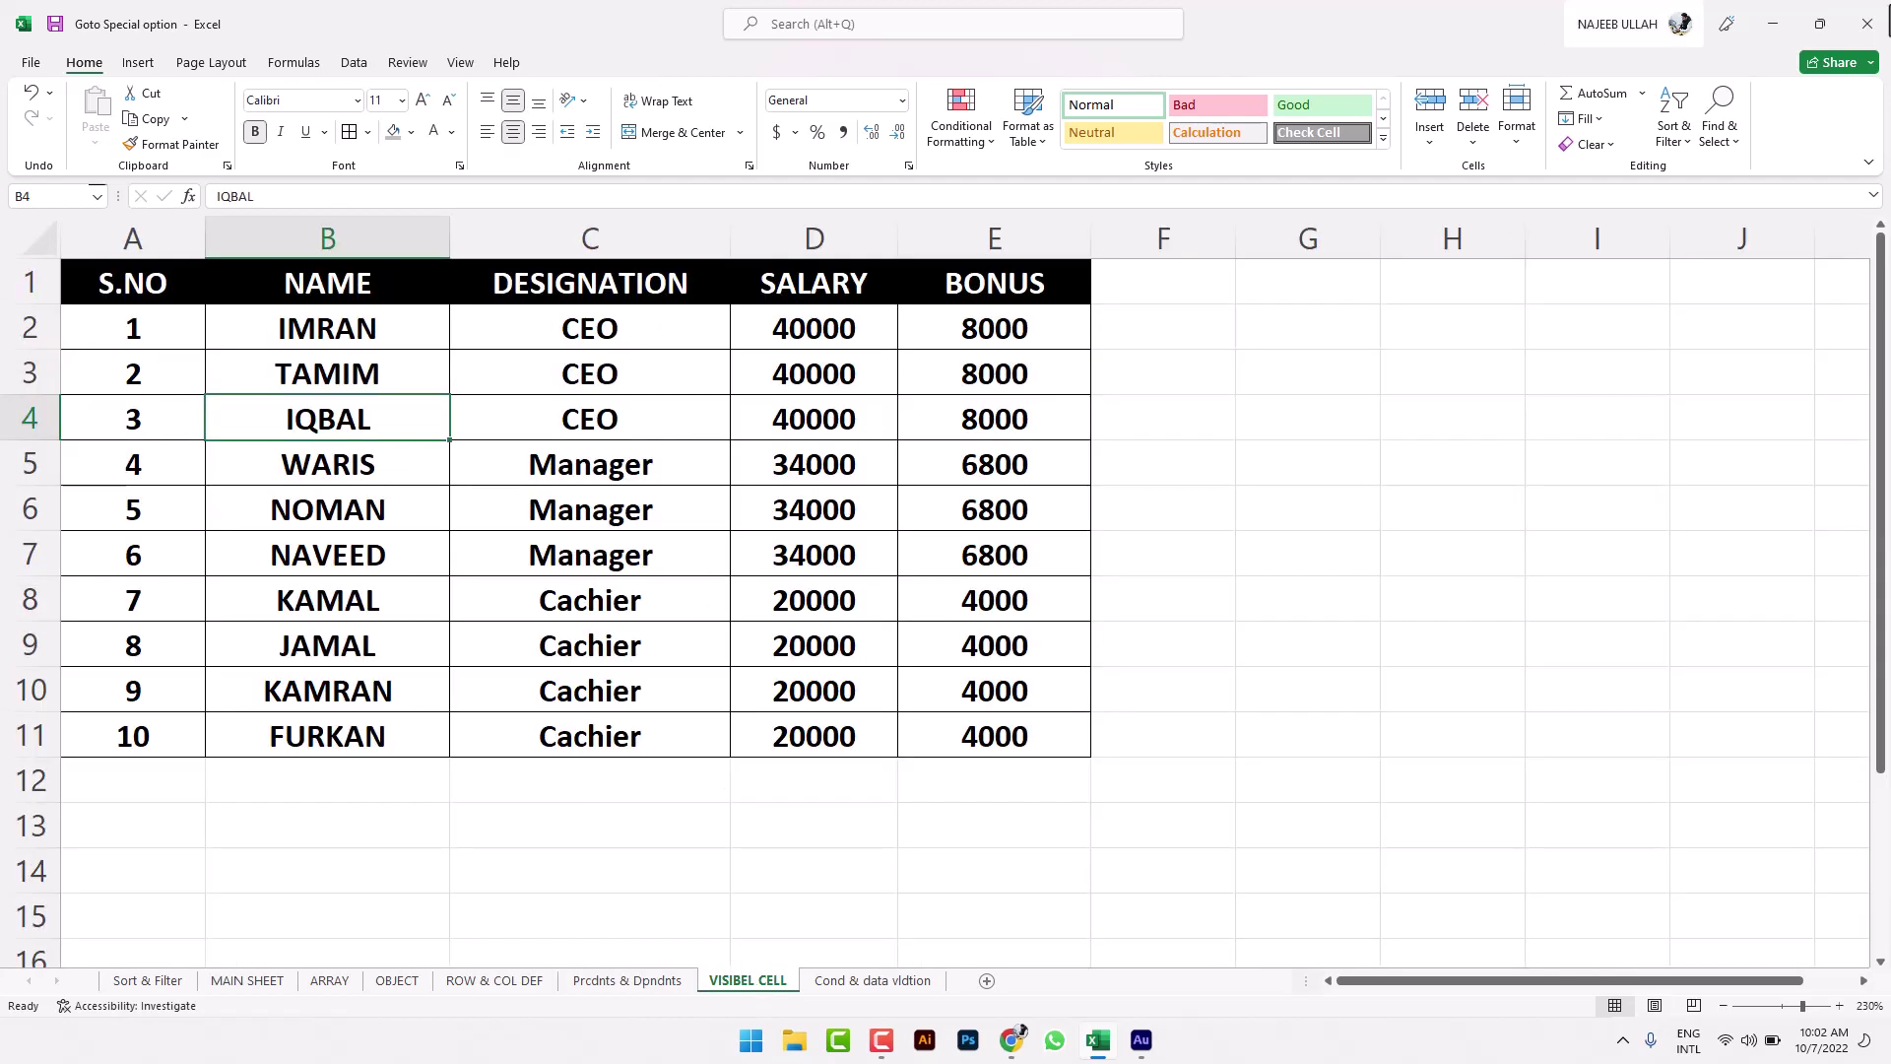
Step: Hide the DESIGNATION column C
{"action": "left_click", "coordinate": [1730, 153]}
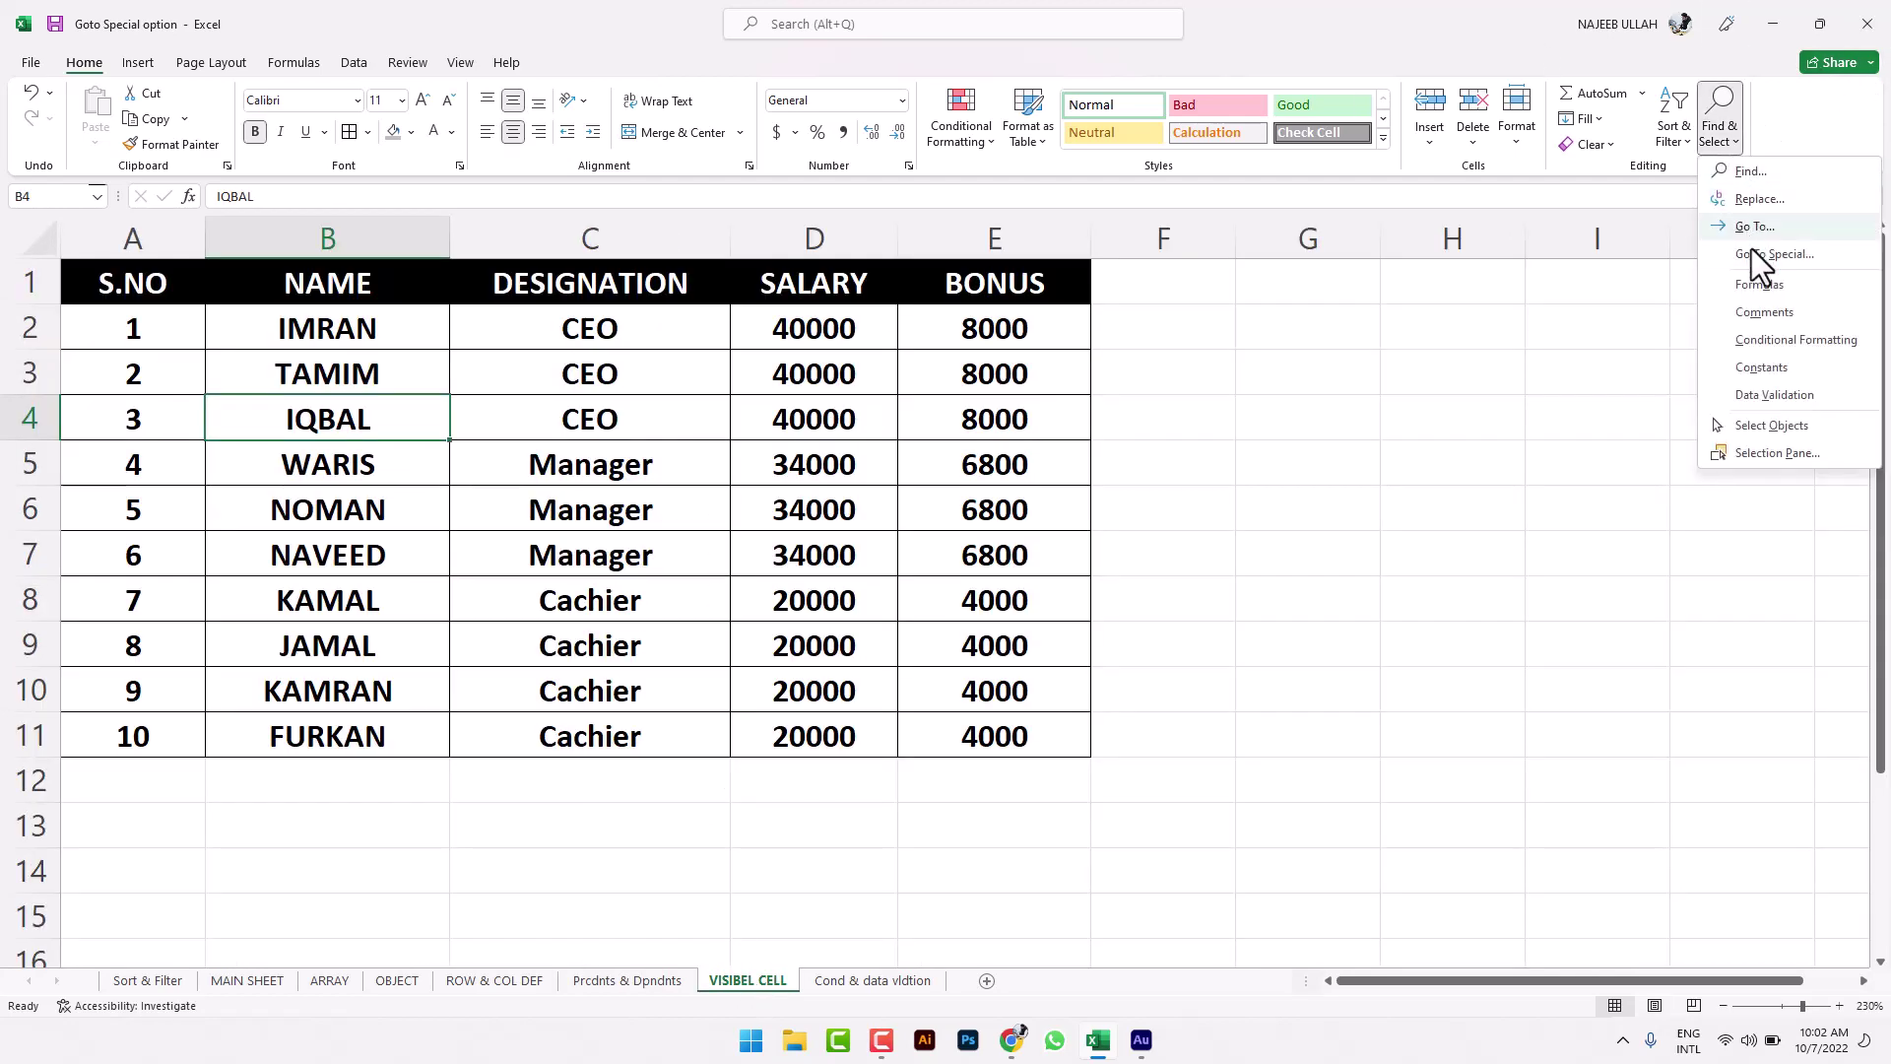
{"action": "left_click", "coordinate": [1751, 248]}
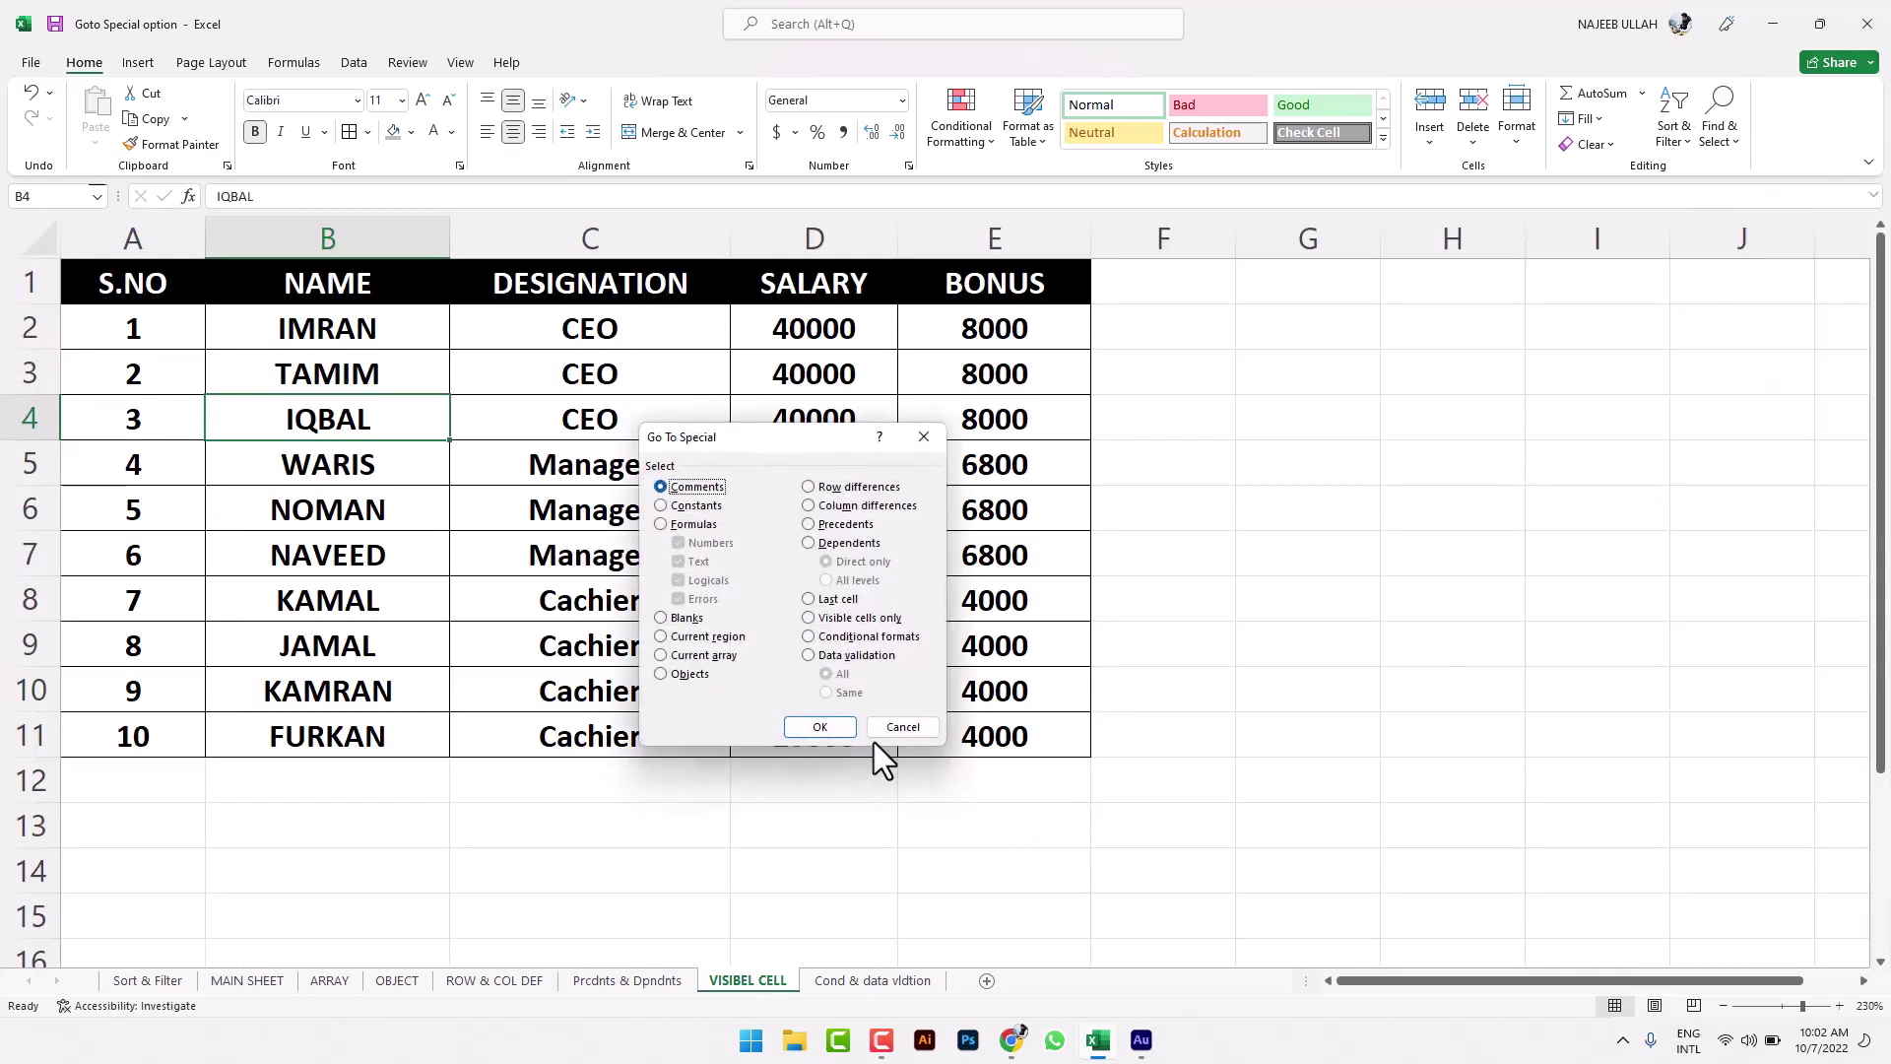
{"action": "left_click", "coordinate": [892, 728]}
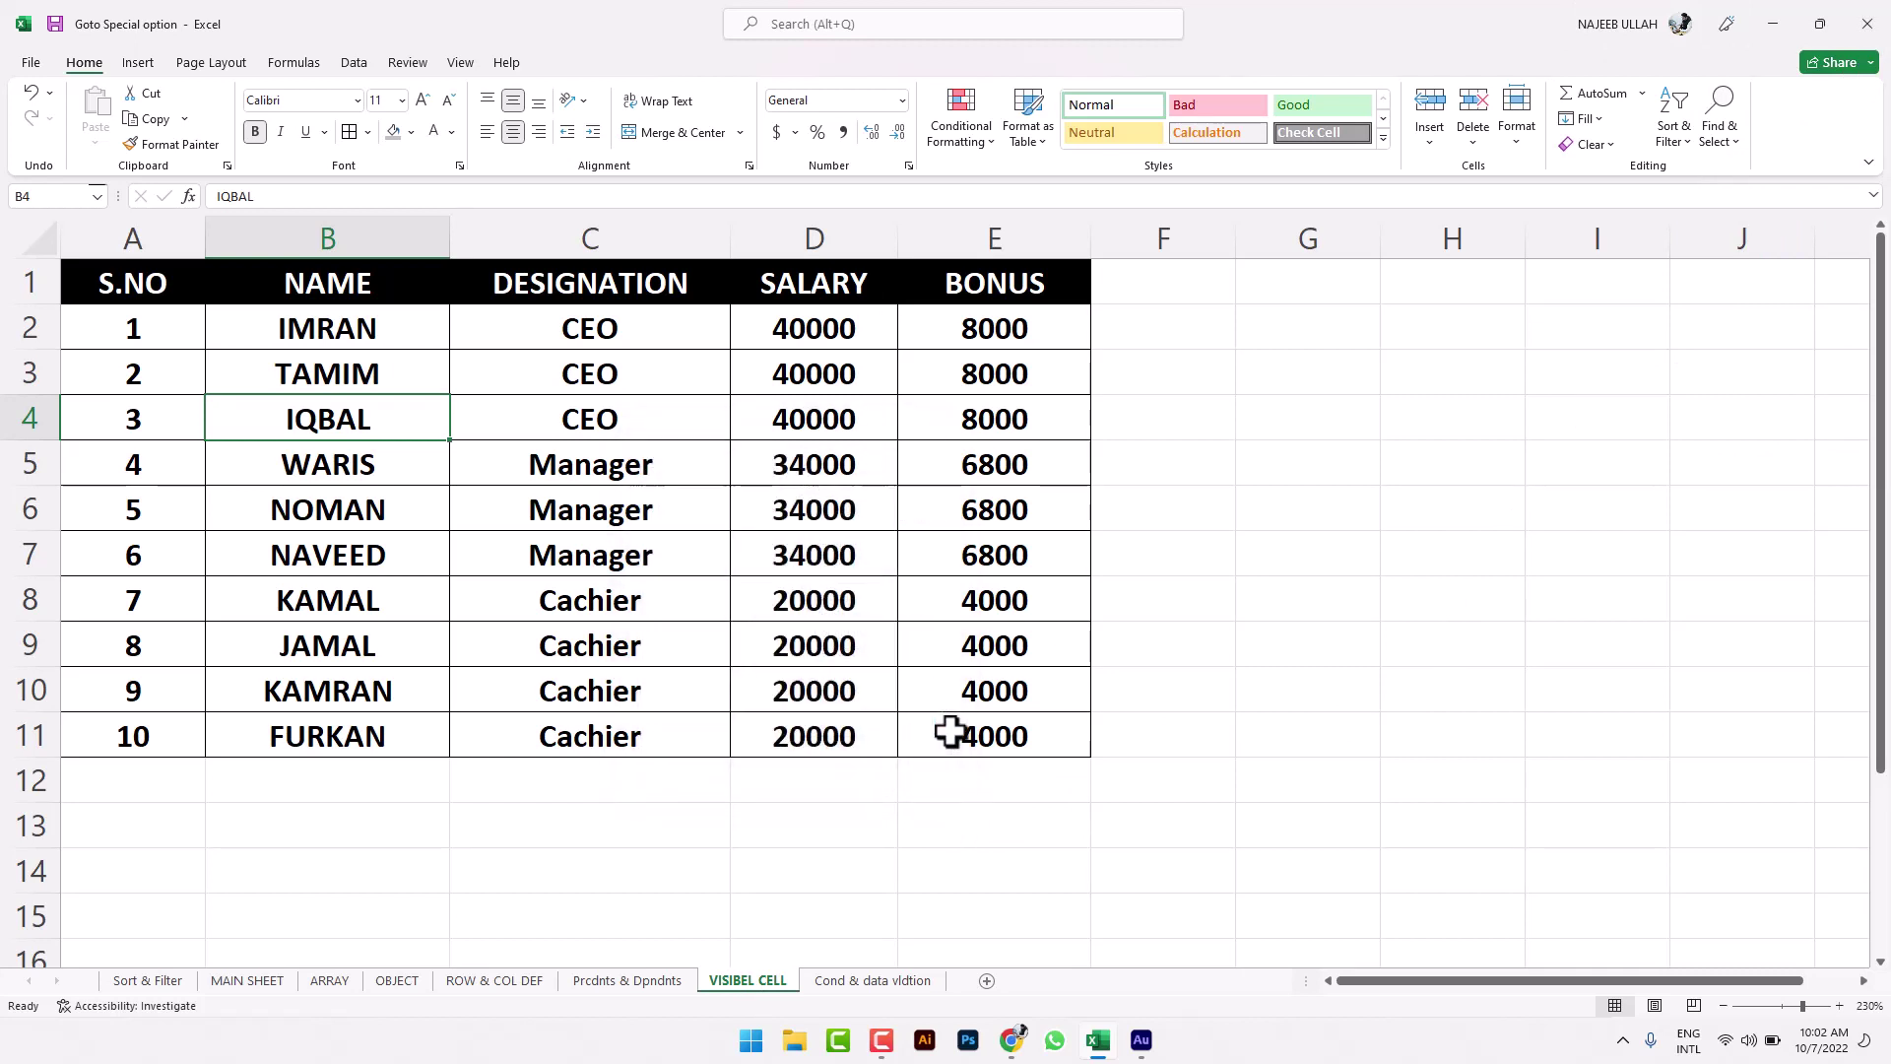
{"action": "left_click", "coordinate": [563, 238]}
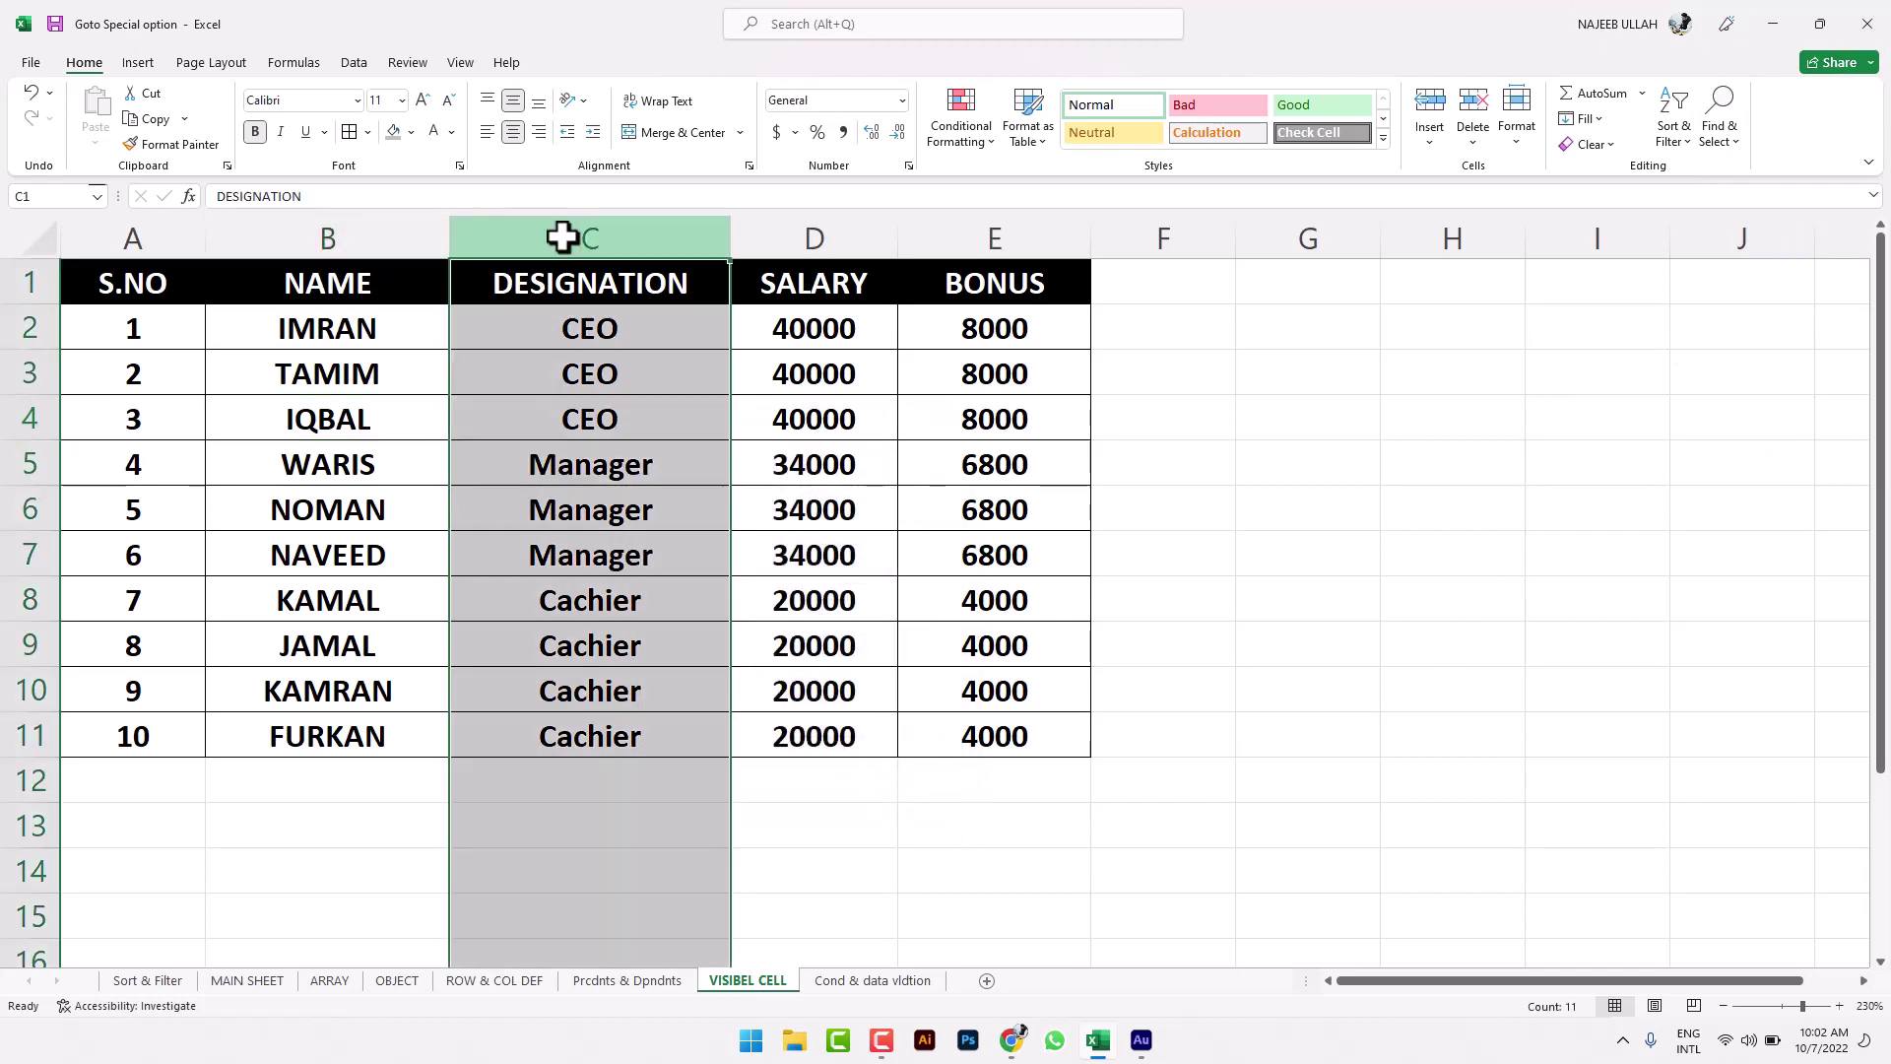
{"action": "right_click", "coordinate": [564, 238]}
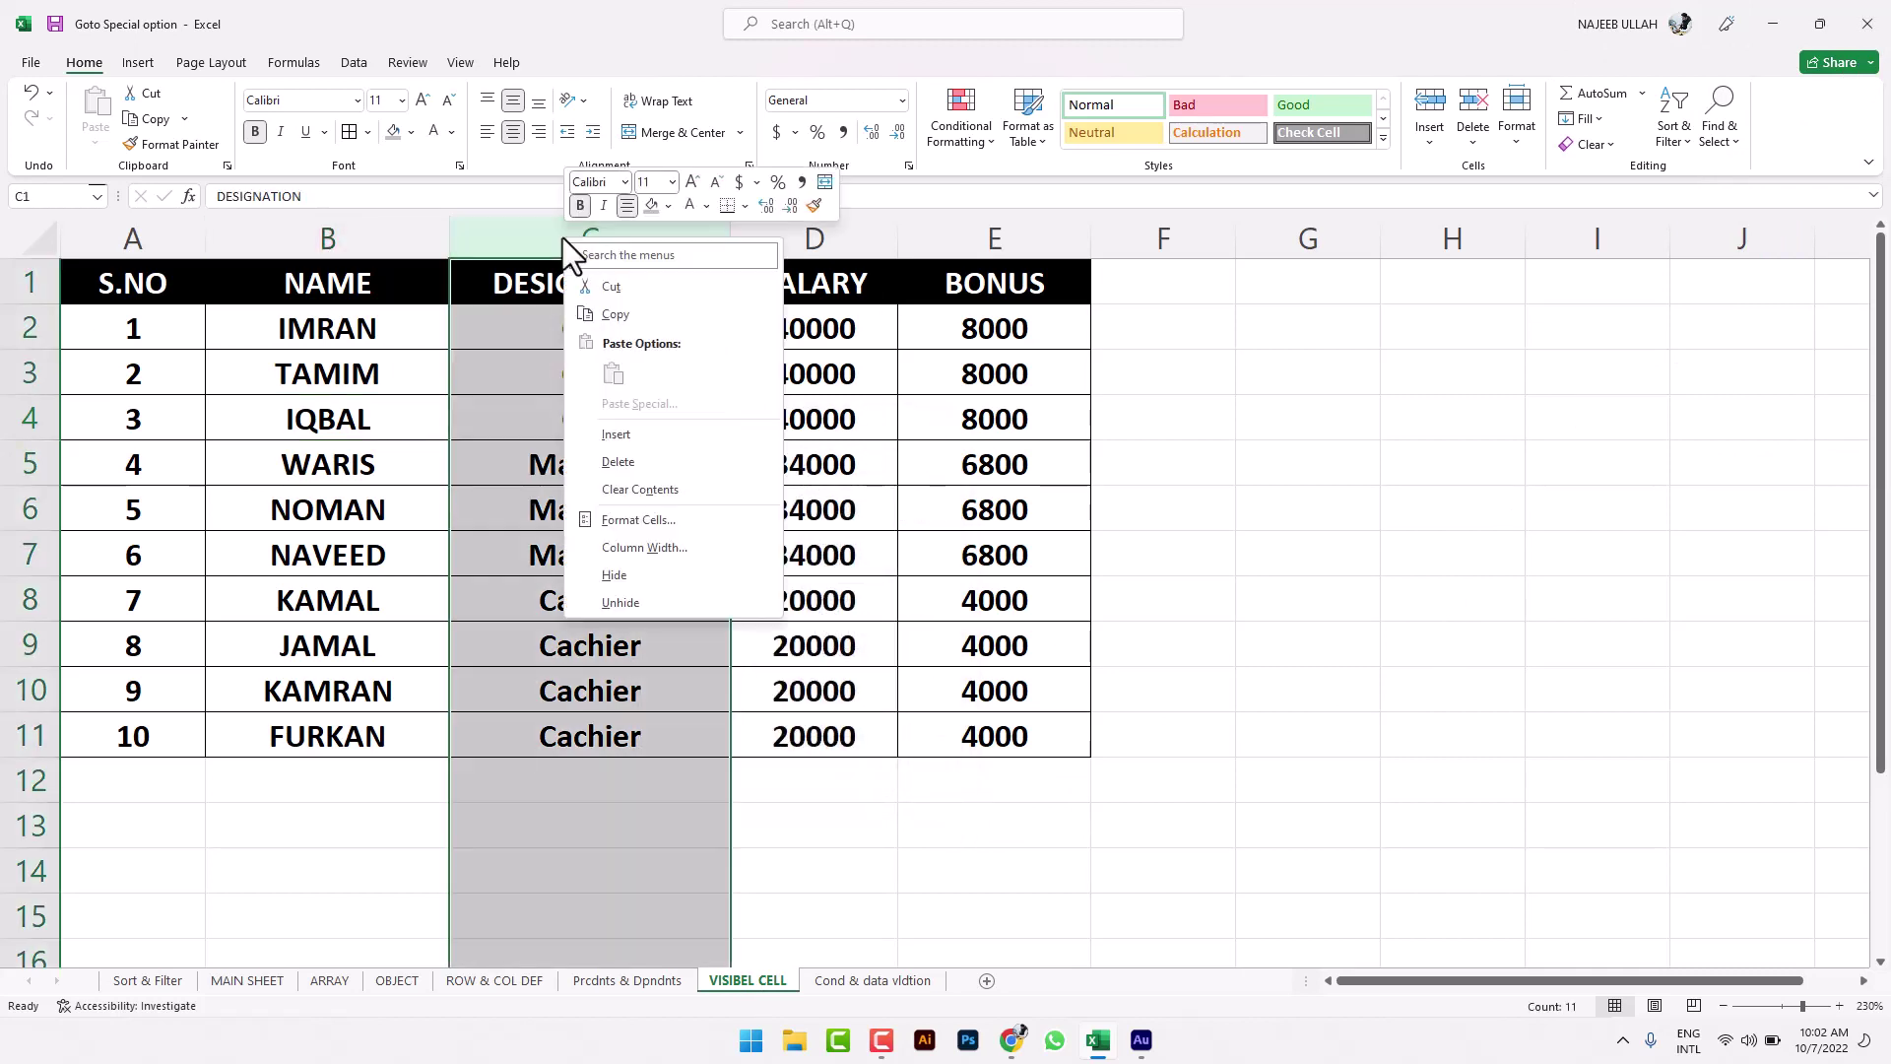
{"action": "left_click", "coordinate": [630, 575]}
Step: Copy the table A1:E11, paste it at H6, then undo the paste
{"action": "left_click_drag", "start_coordinate": [139, 286], "coordinate": [641, 710]}
{"action": "right_click", "coordinate": [641, 711]}
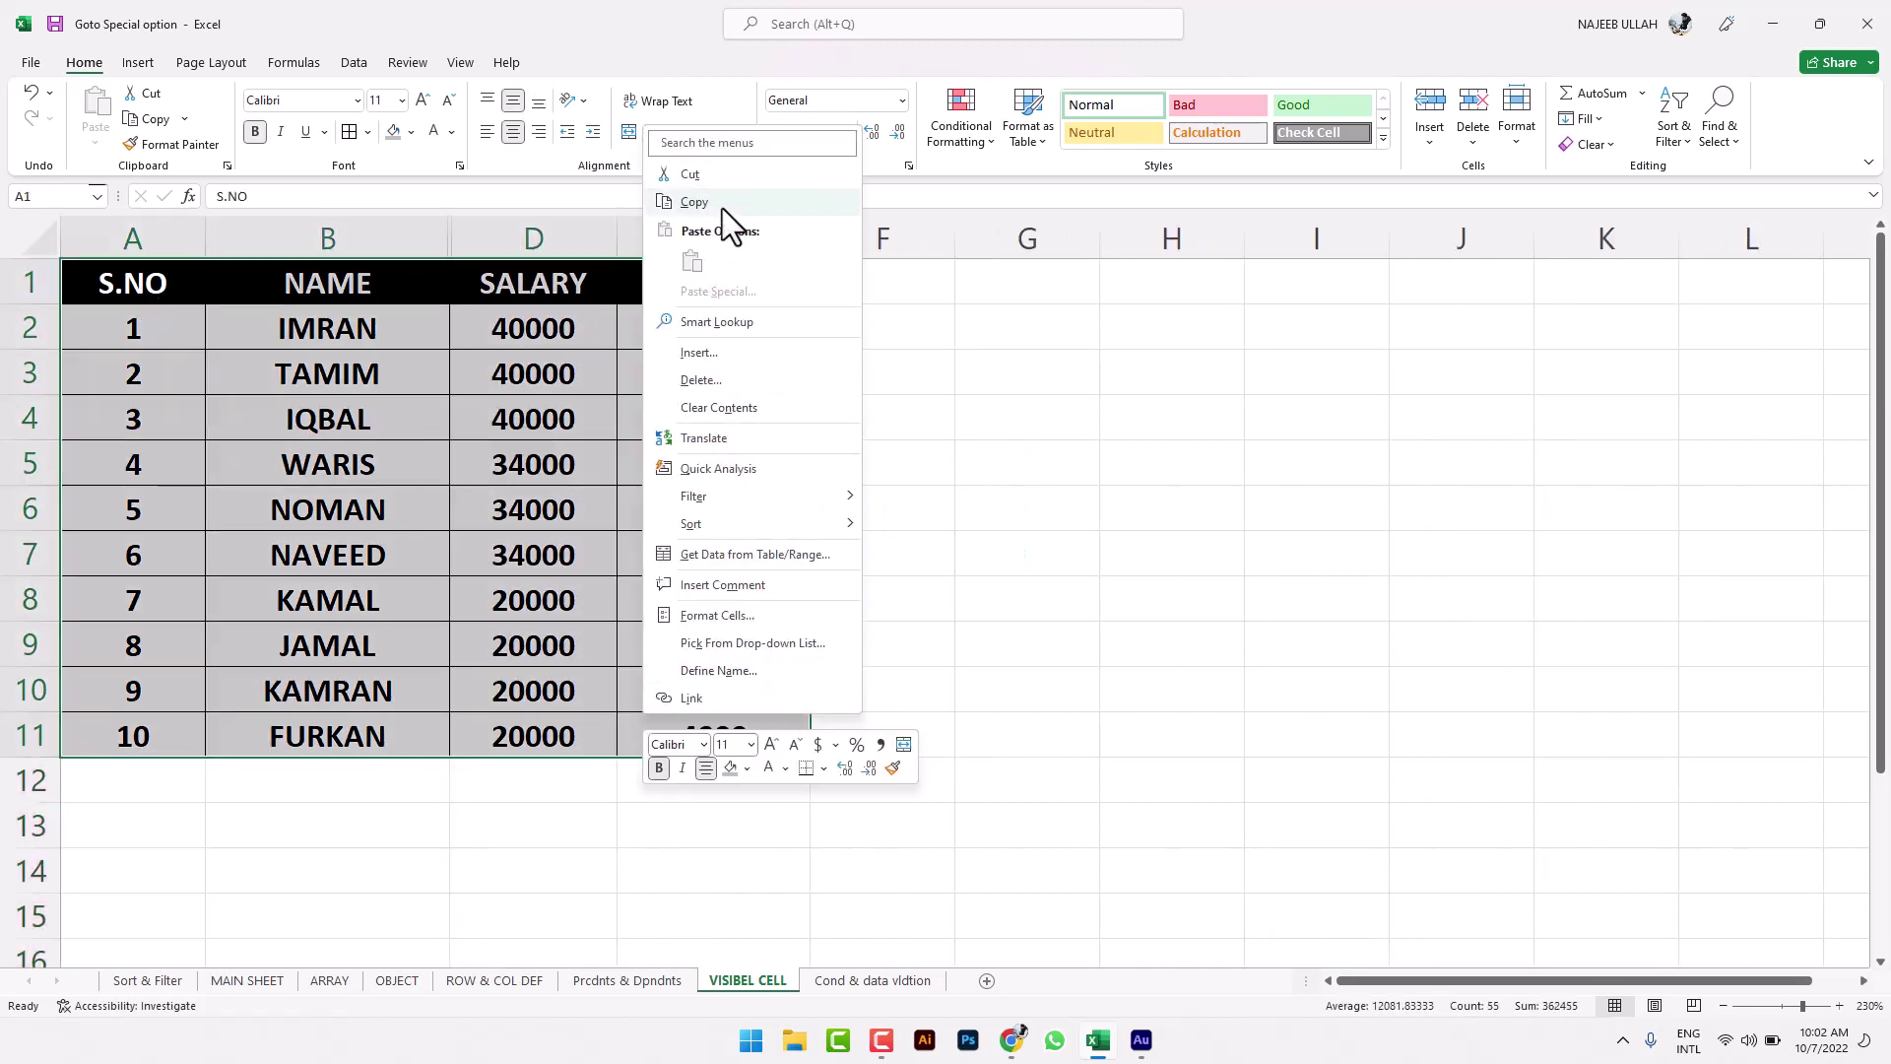
{"action": "left_click", "coordinate": [723, 203]}
{"action": "left_click", "coordinate": [1113, 515]}
{"action": "right_click", "coordinate": [1113, 514]}
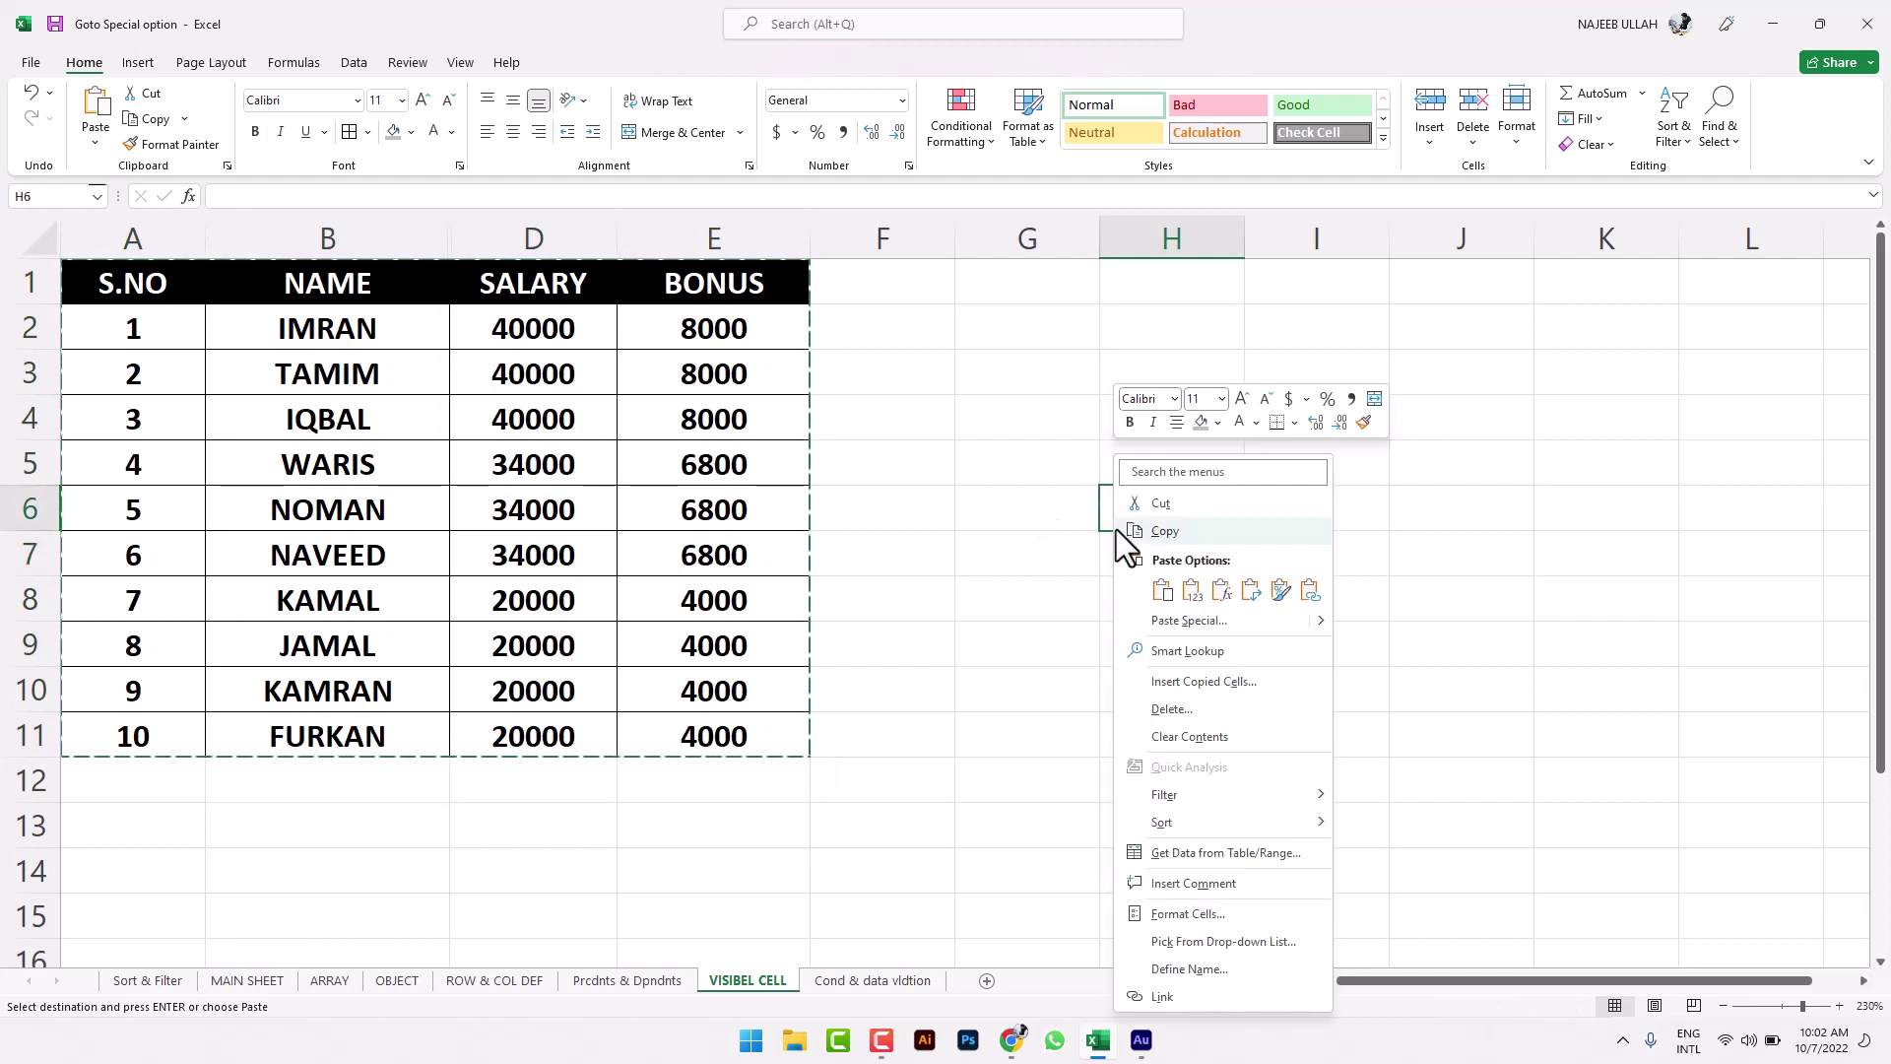
{"action": "left_click", "coordinate": [1162, 590]}
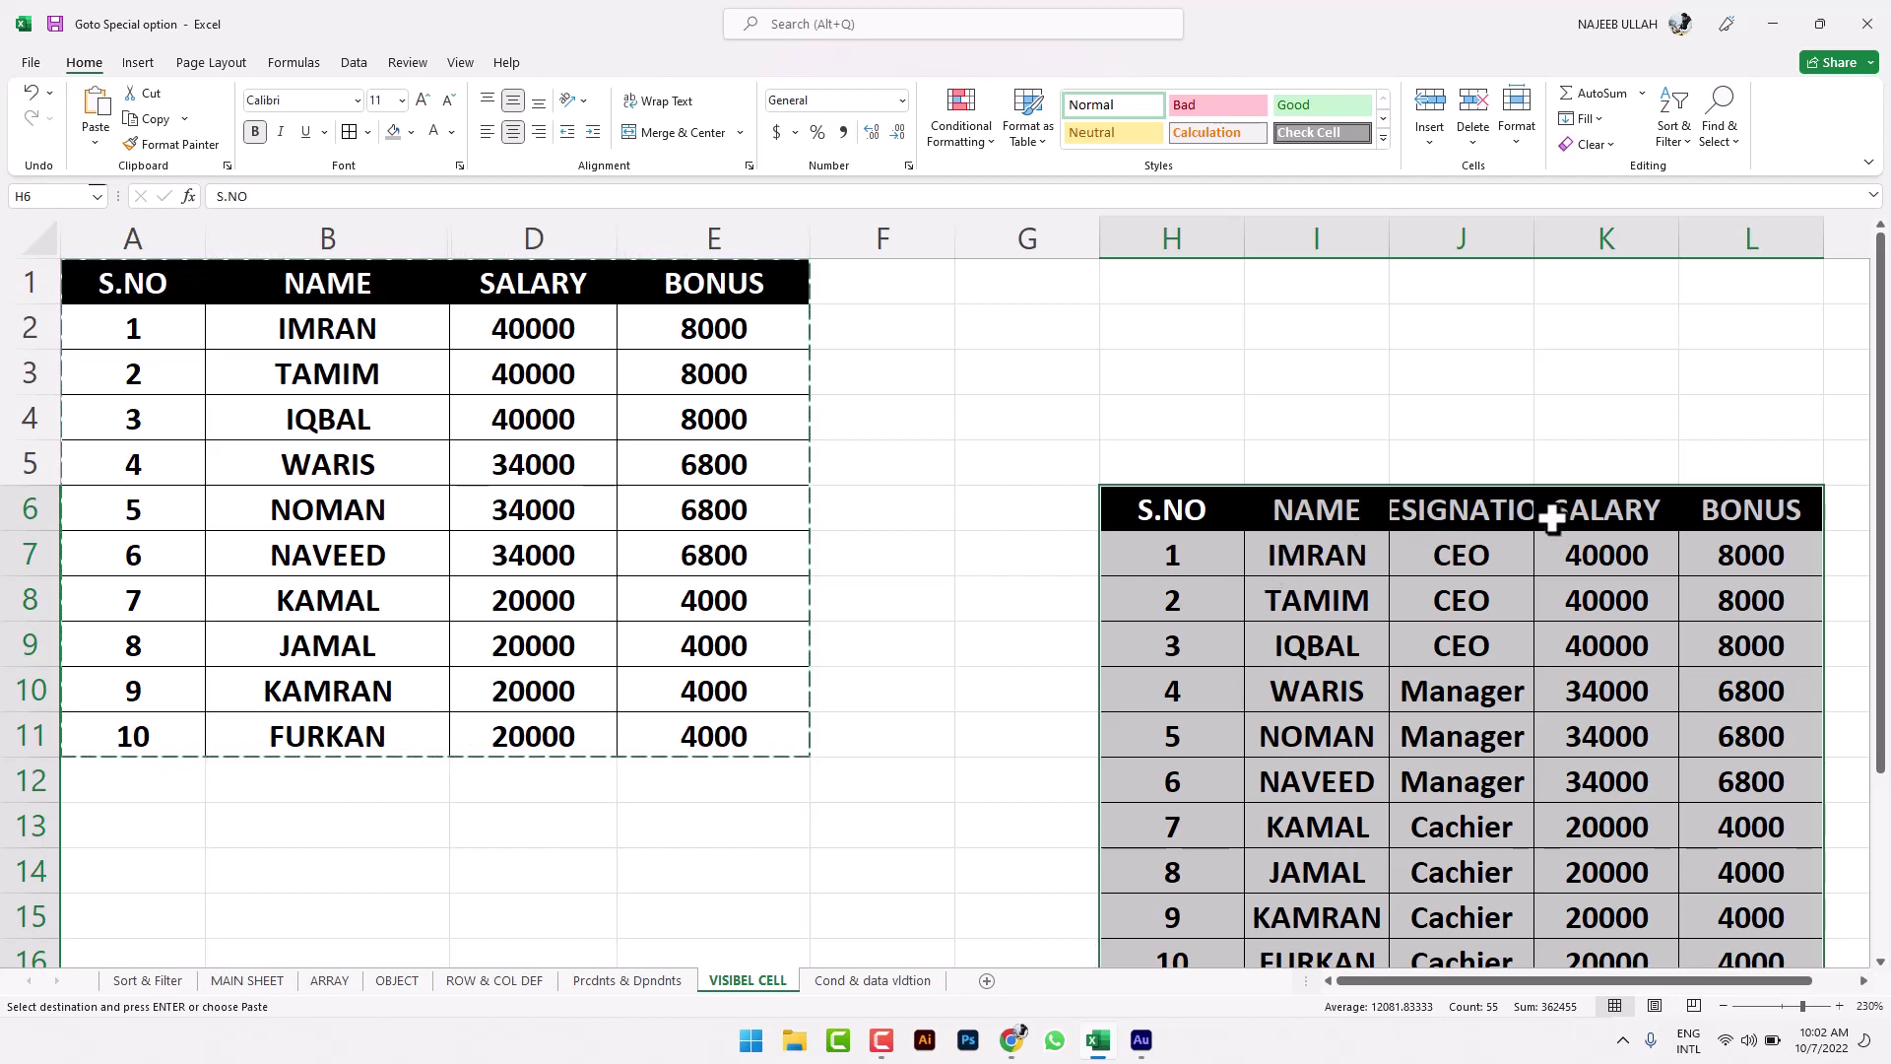
{"action": "key", "text": "ctrl+z"}
{"action": "left_click", "coordinate": [609, 828]}
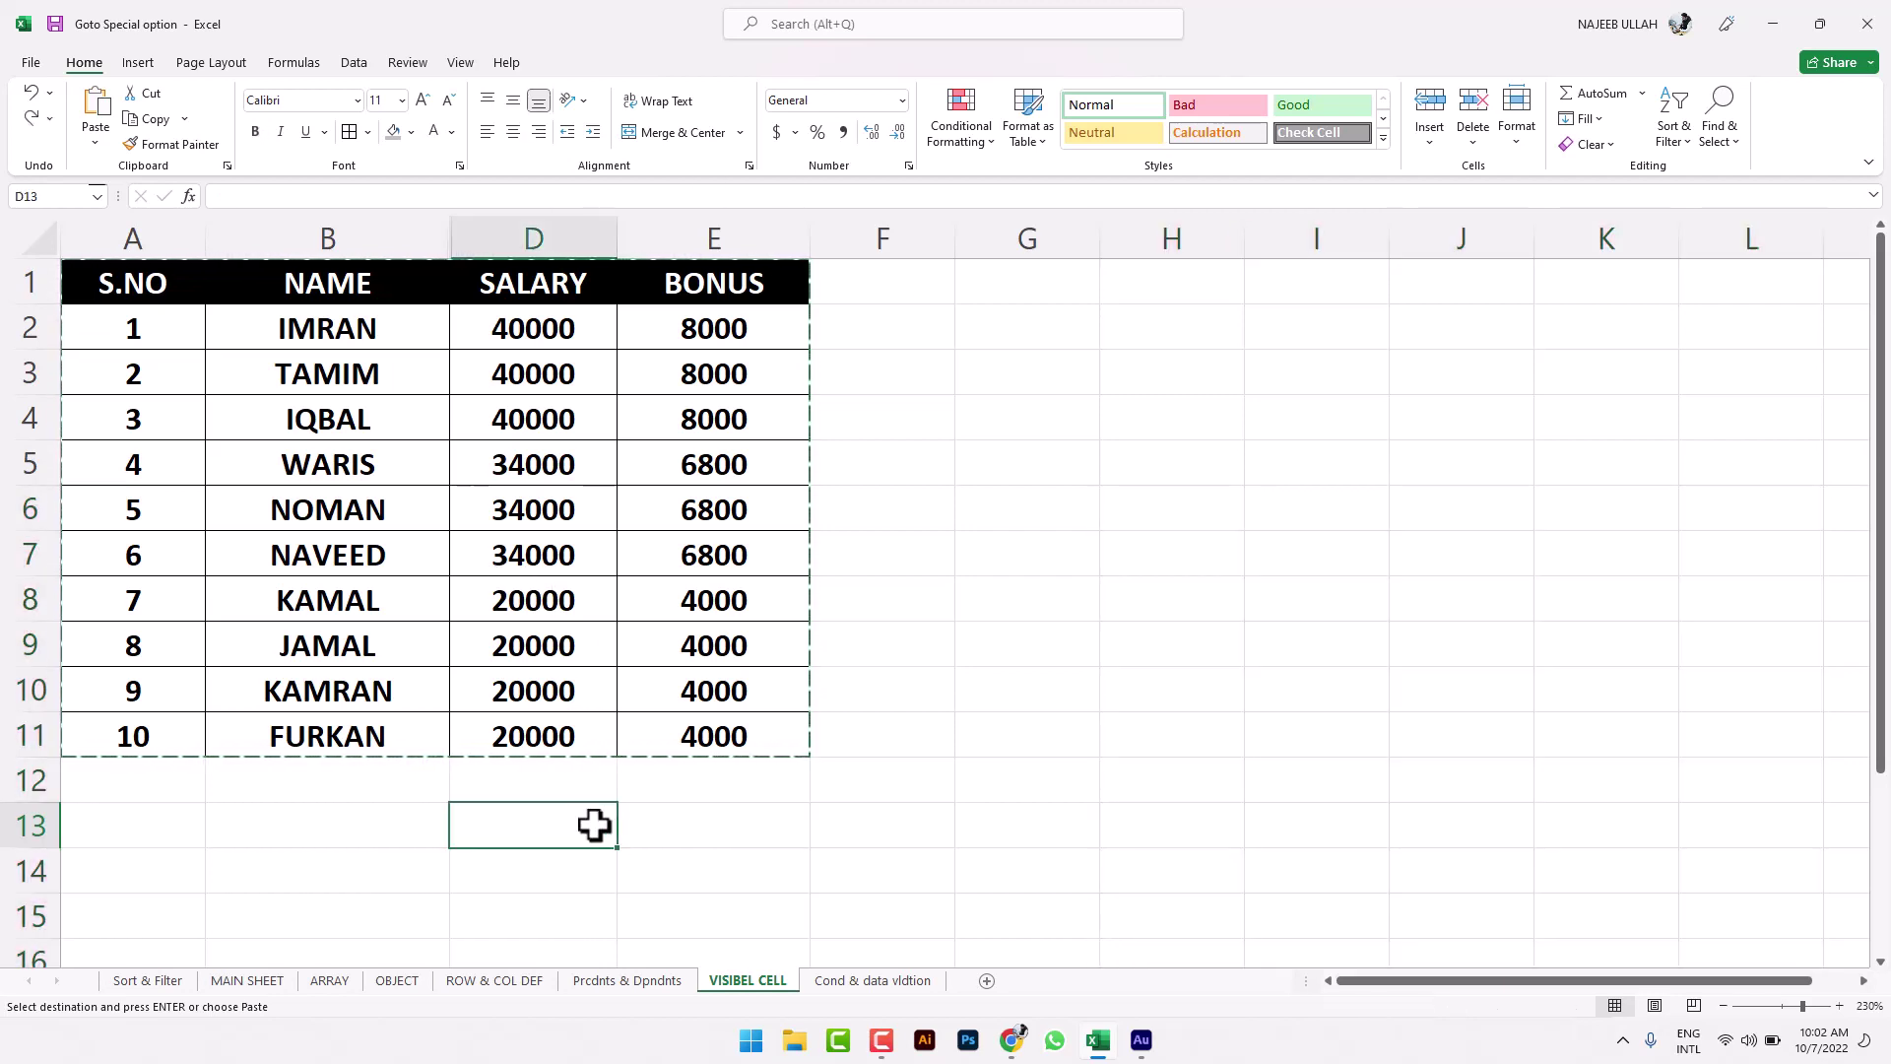
Step: Copy only the visible table cells via Go To Special, paste at G4, then undo
{"action": "key", "text": "Escape"}
{"action": "left_click_drag", "start_coordinate": [143, 282], "coordinate": [718, 735]}
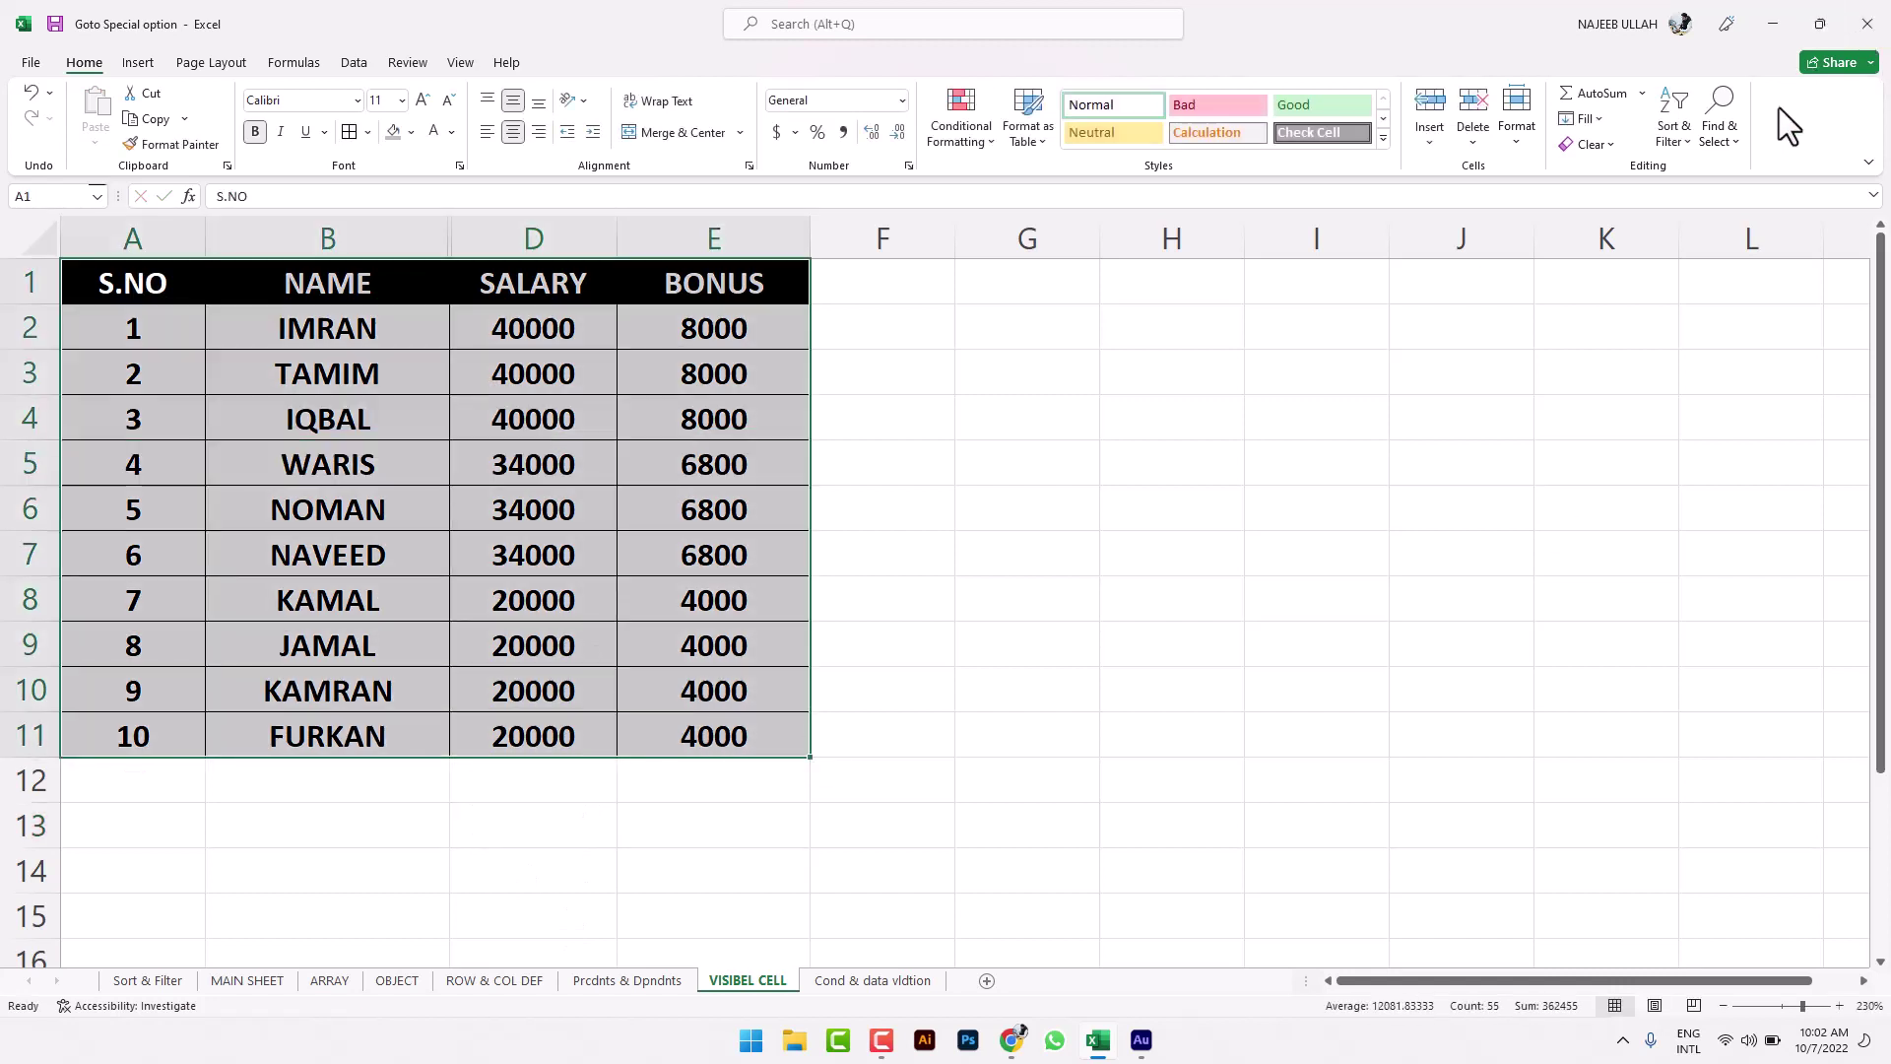
{"action": "left_click", "coordinate": [1719, 126]}
{"action": "left_click", "coordinate": [1757, 268]}
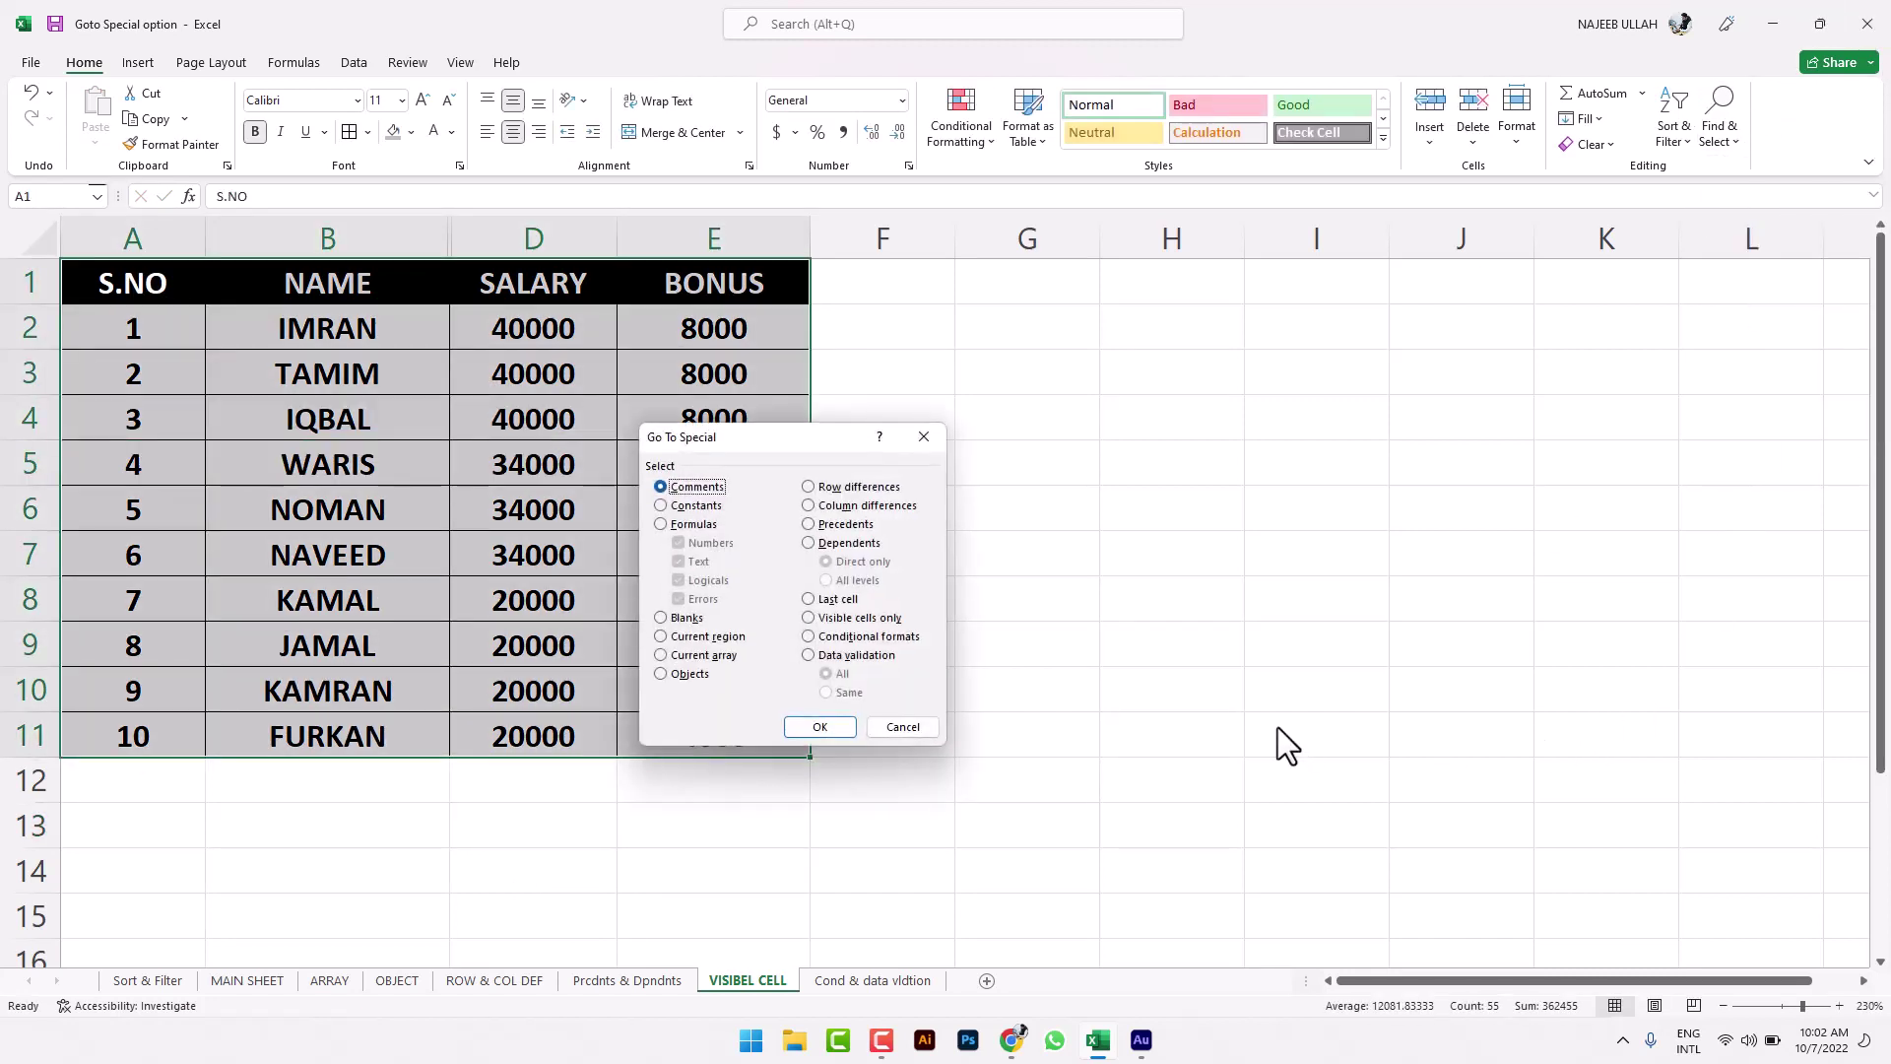
{"action": "left_click", "coordinate": [835, 729]}
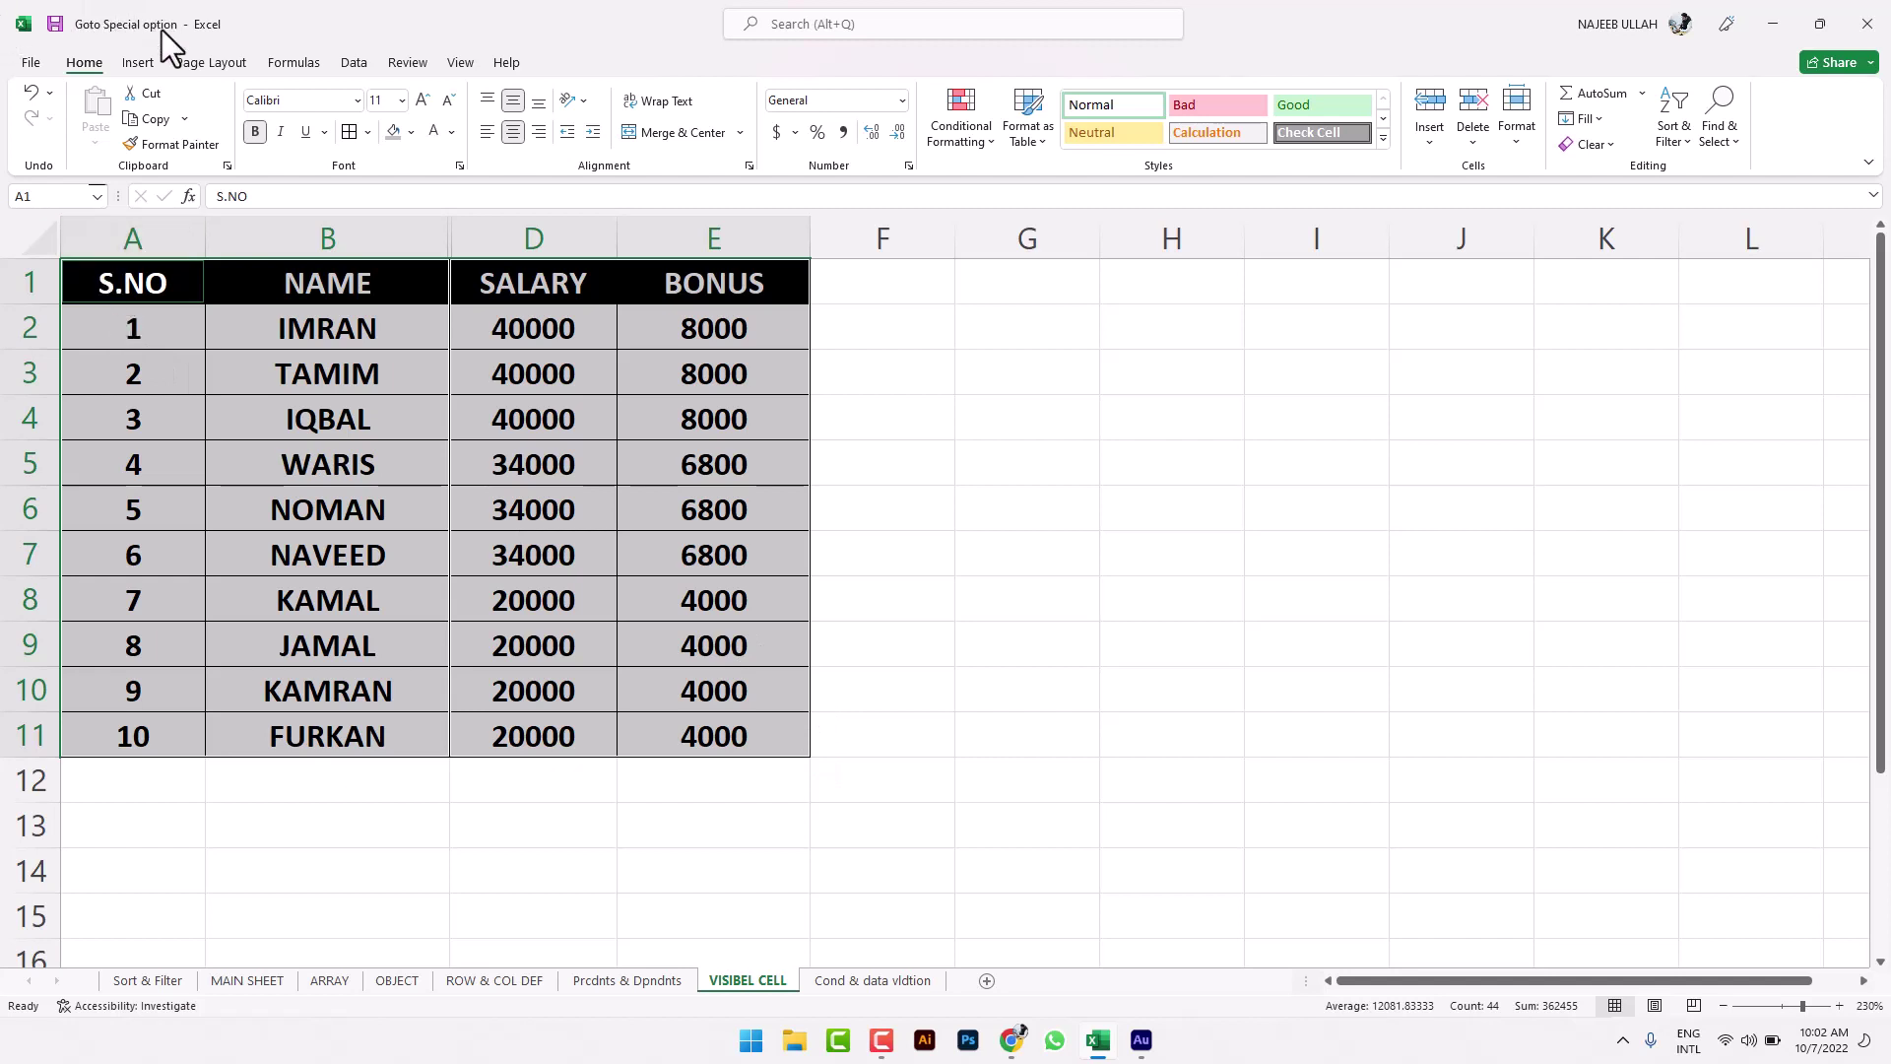
{"action": "left_click", "coordinate": [154, 119]}
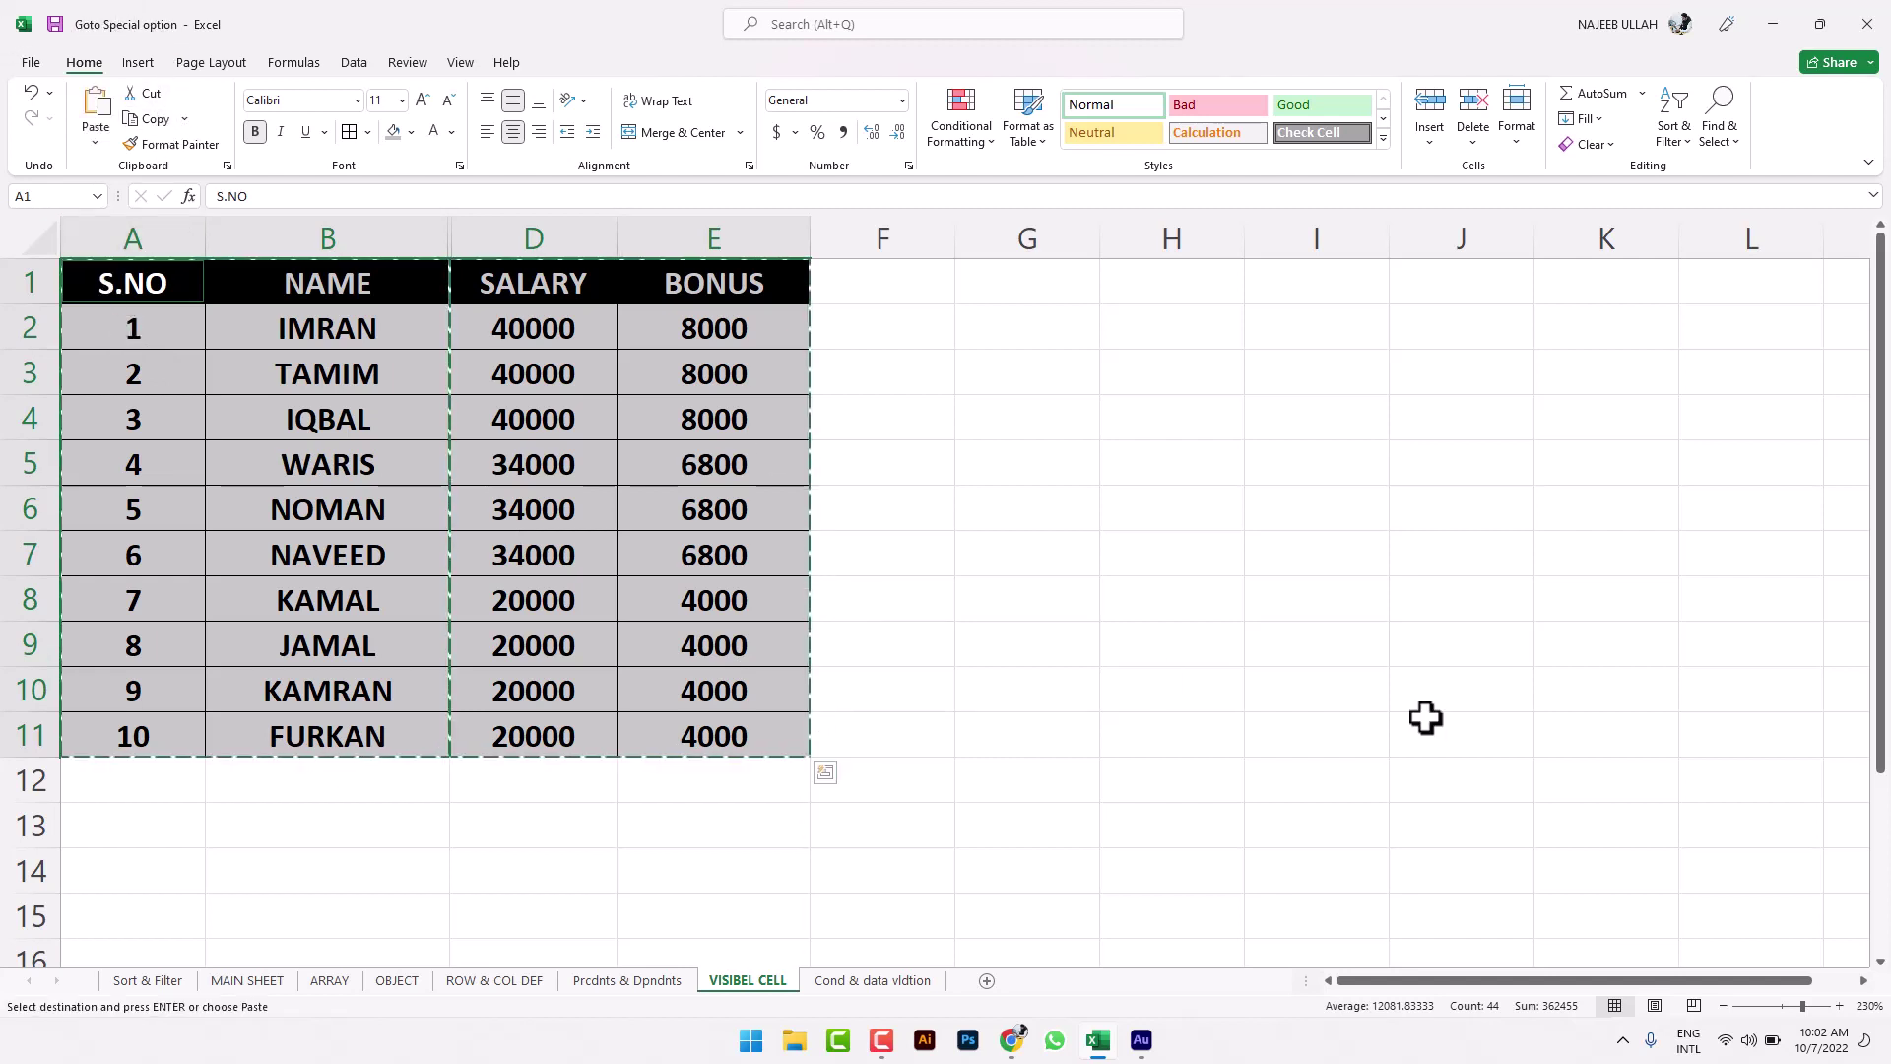
{"action": "left_click", "coordinate": [1056, 410]}
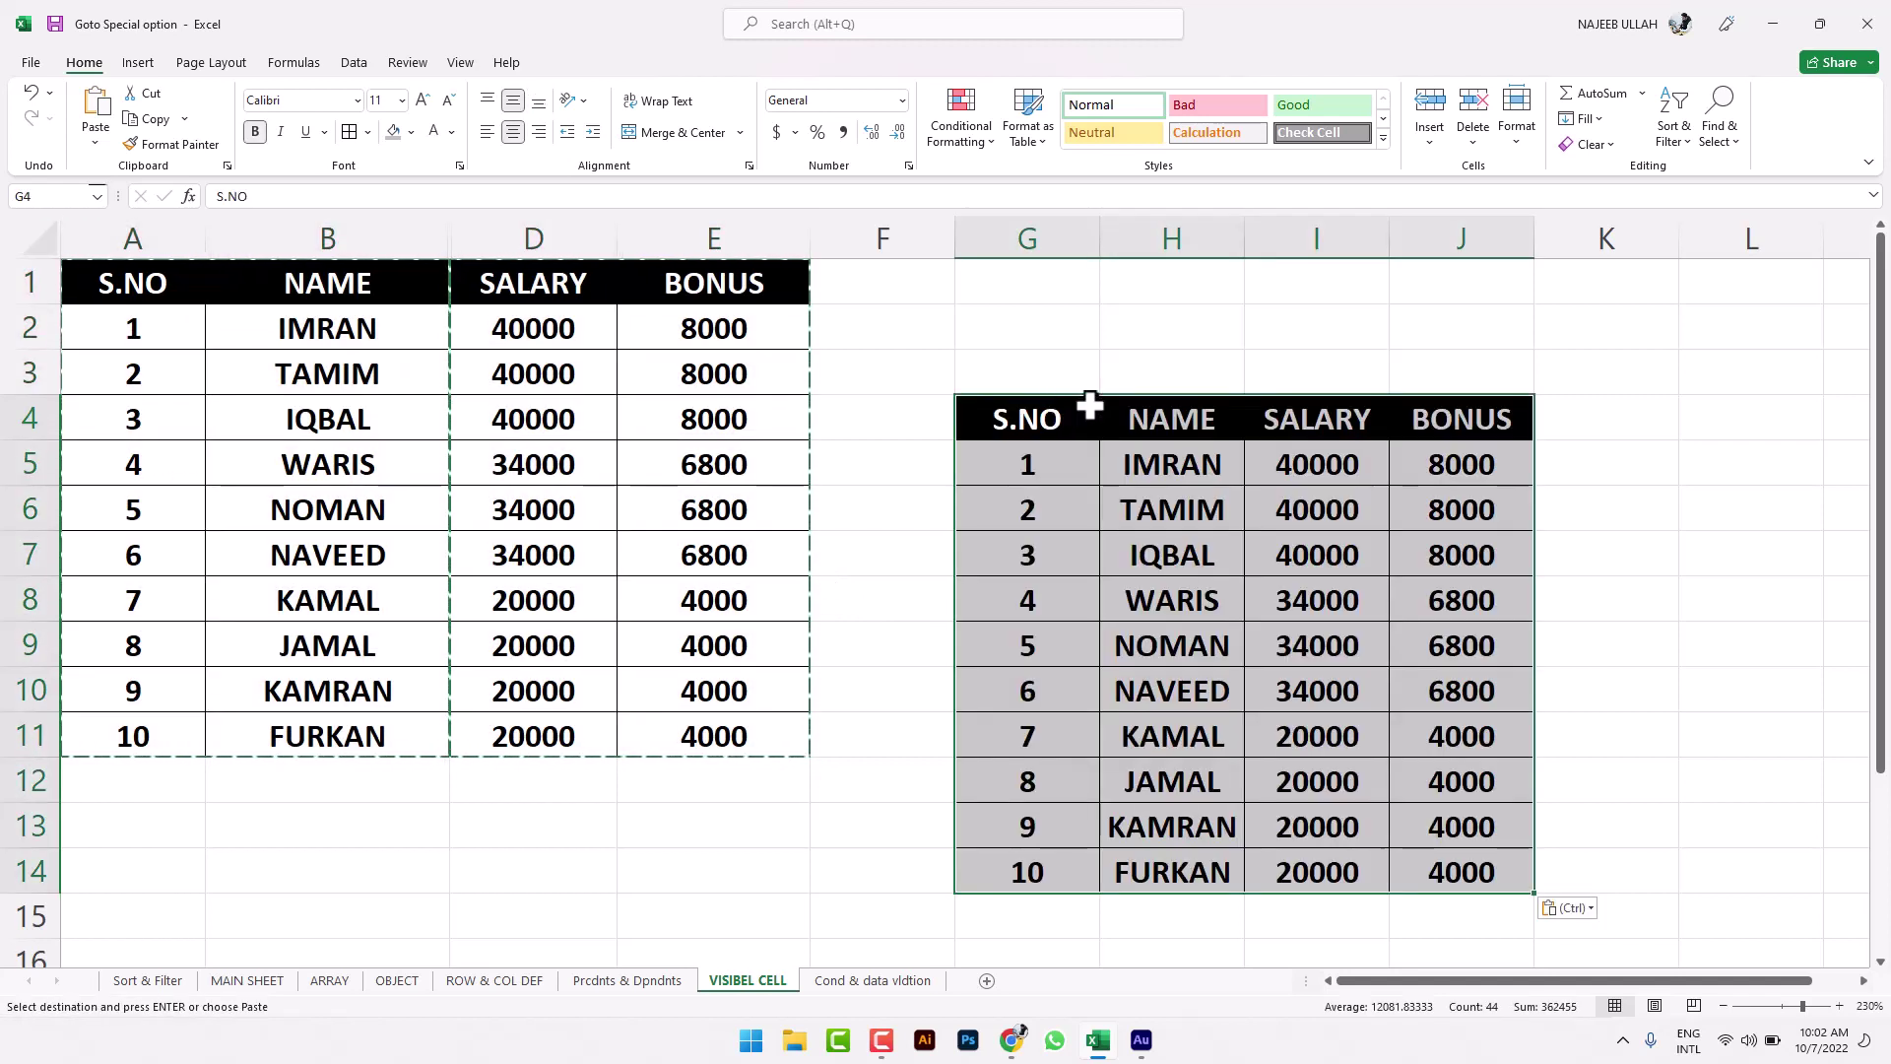
{"action": "key", "text": "ctrl+v"}
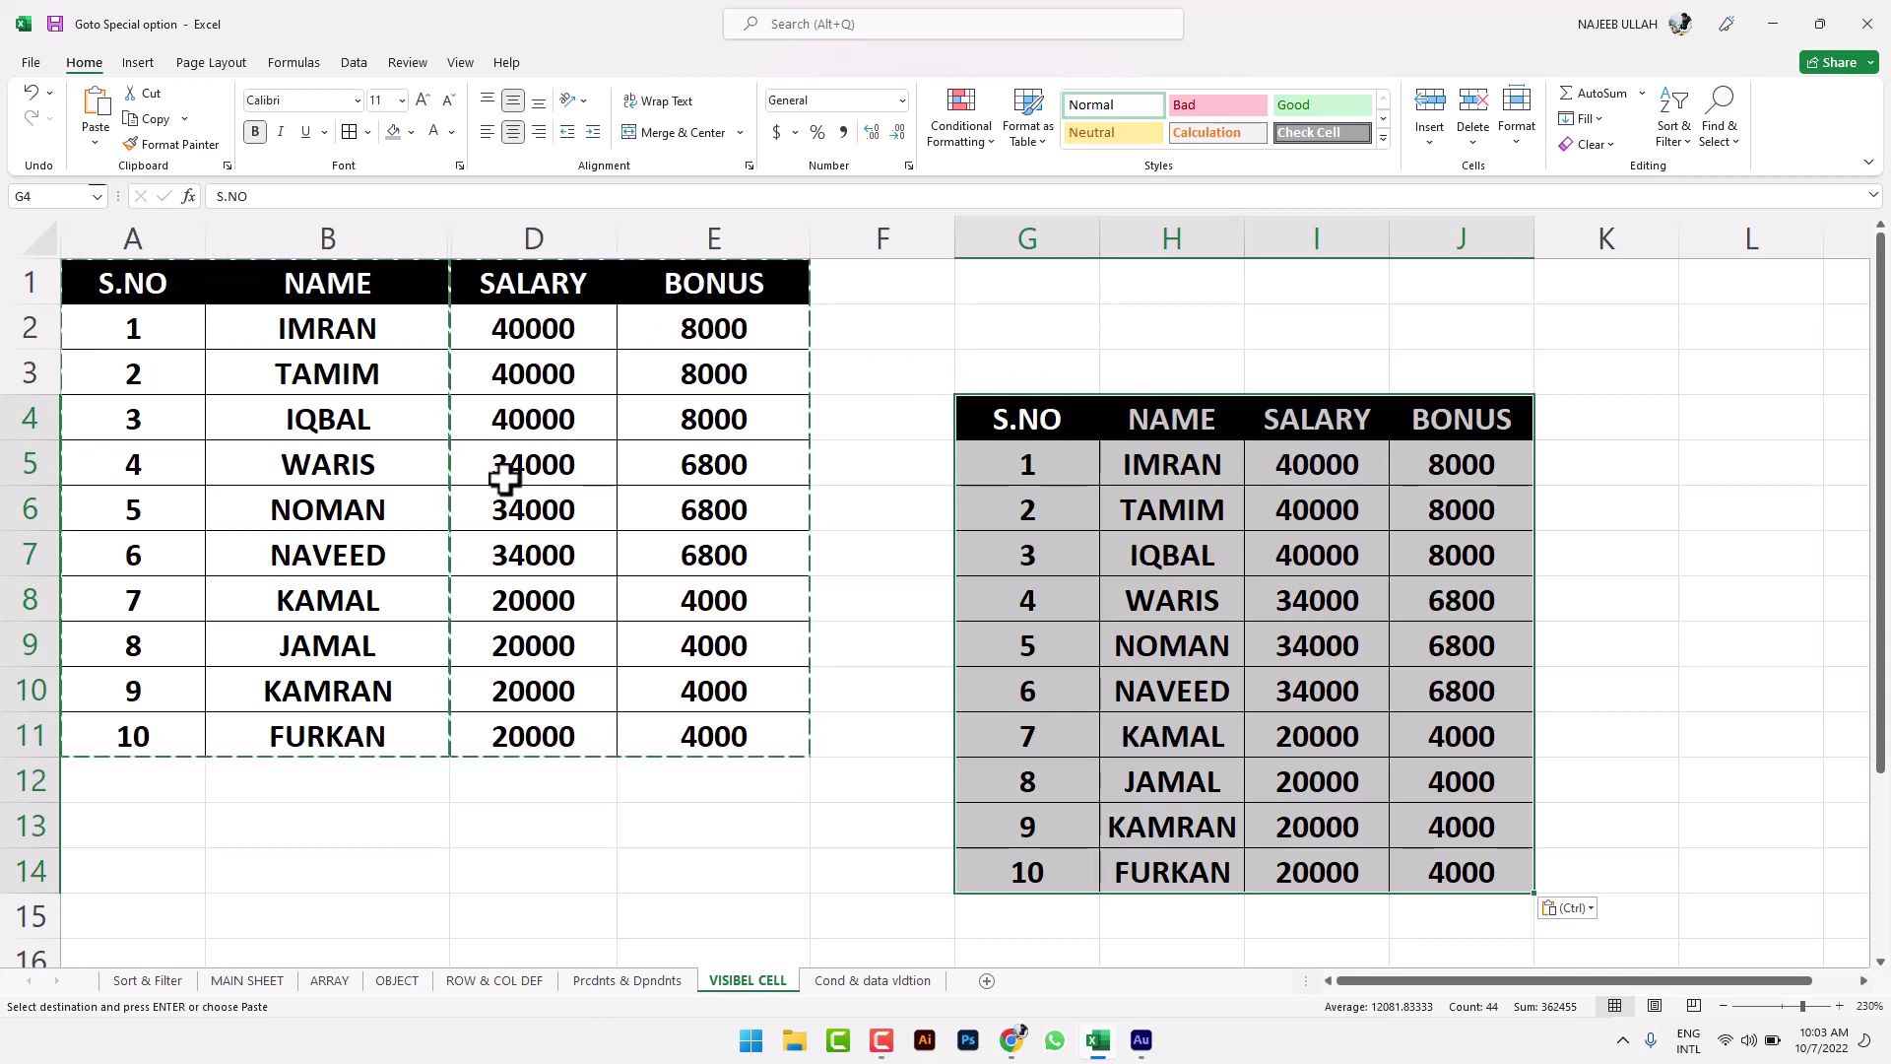
{"action": "key", "text": "ctrl+z"}
{"action": "key", "text": "ctrl+z"}
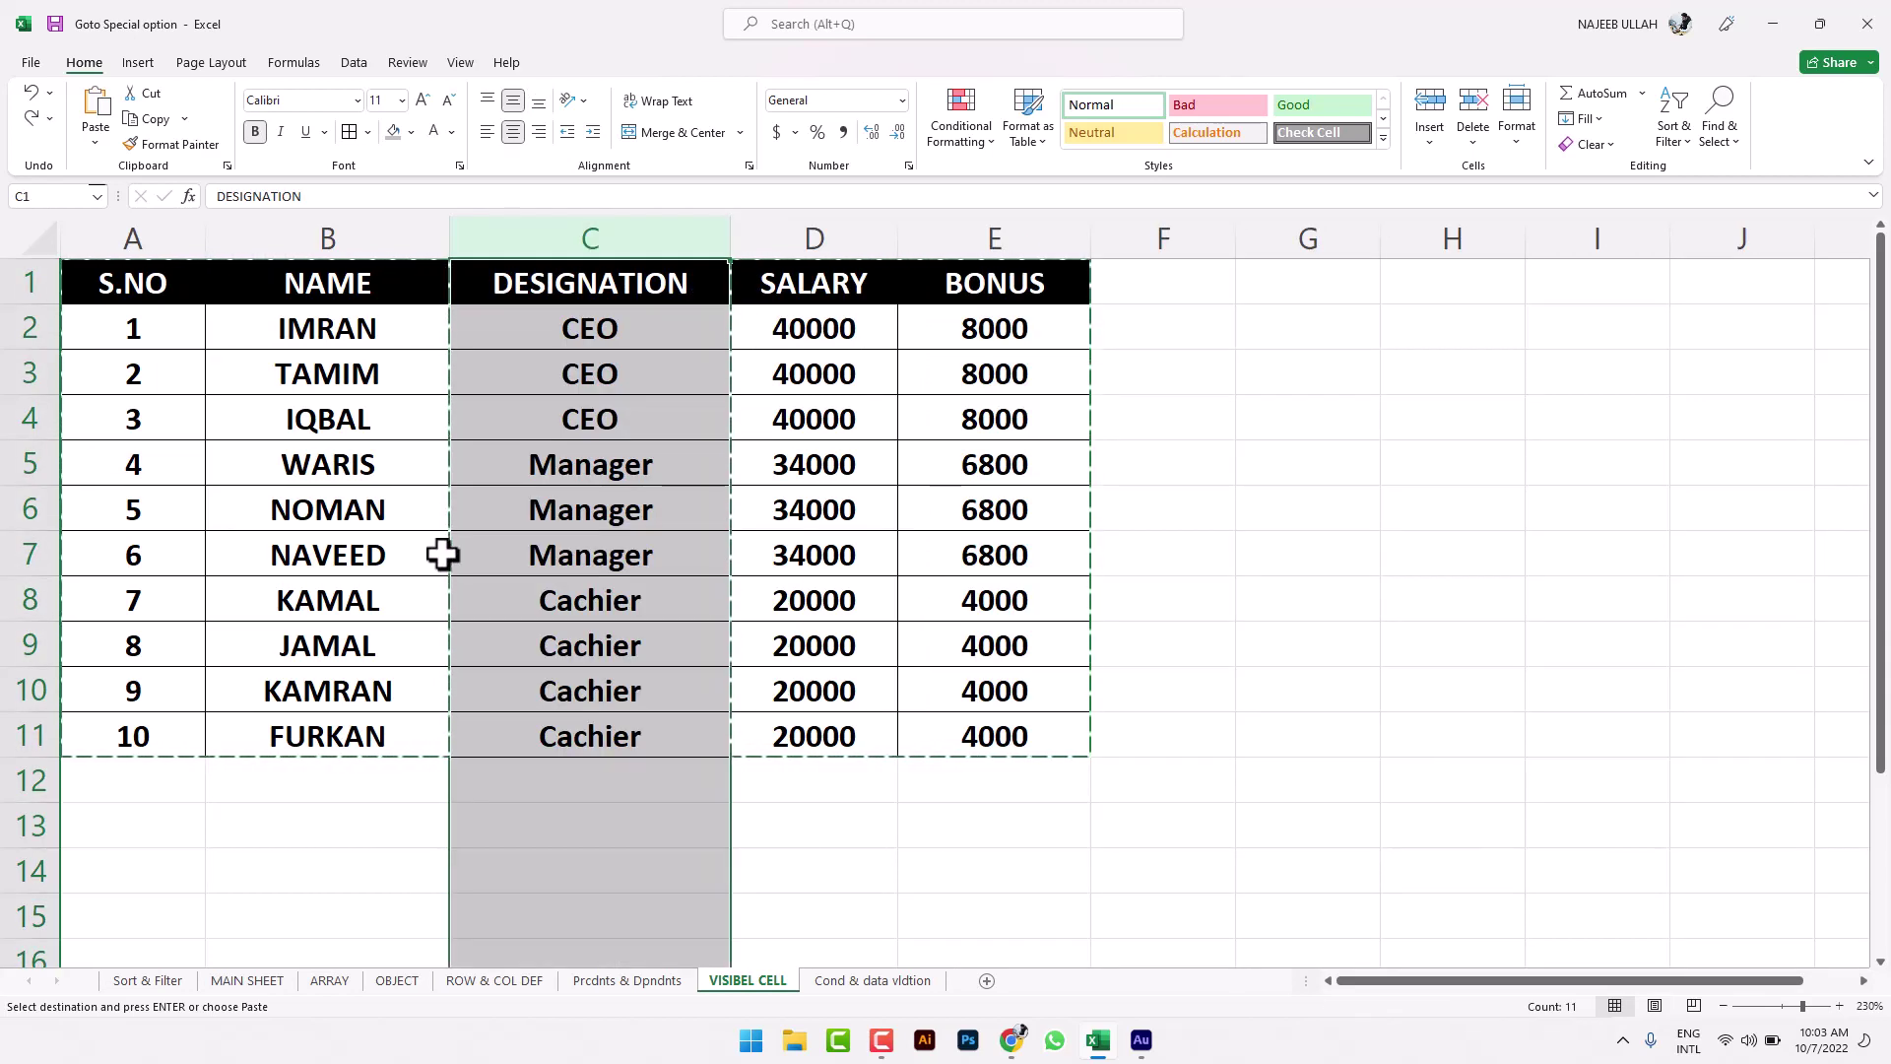
Step: Unhide the DESIGNATION column and open the Cond & data vldtion sheet
{"action": "left_click", "coordinate": [1238, 479]}
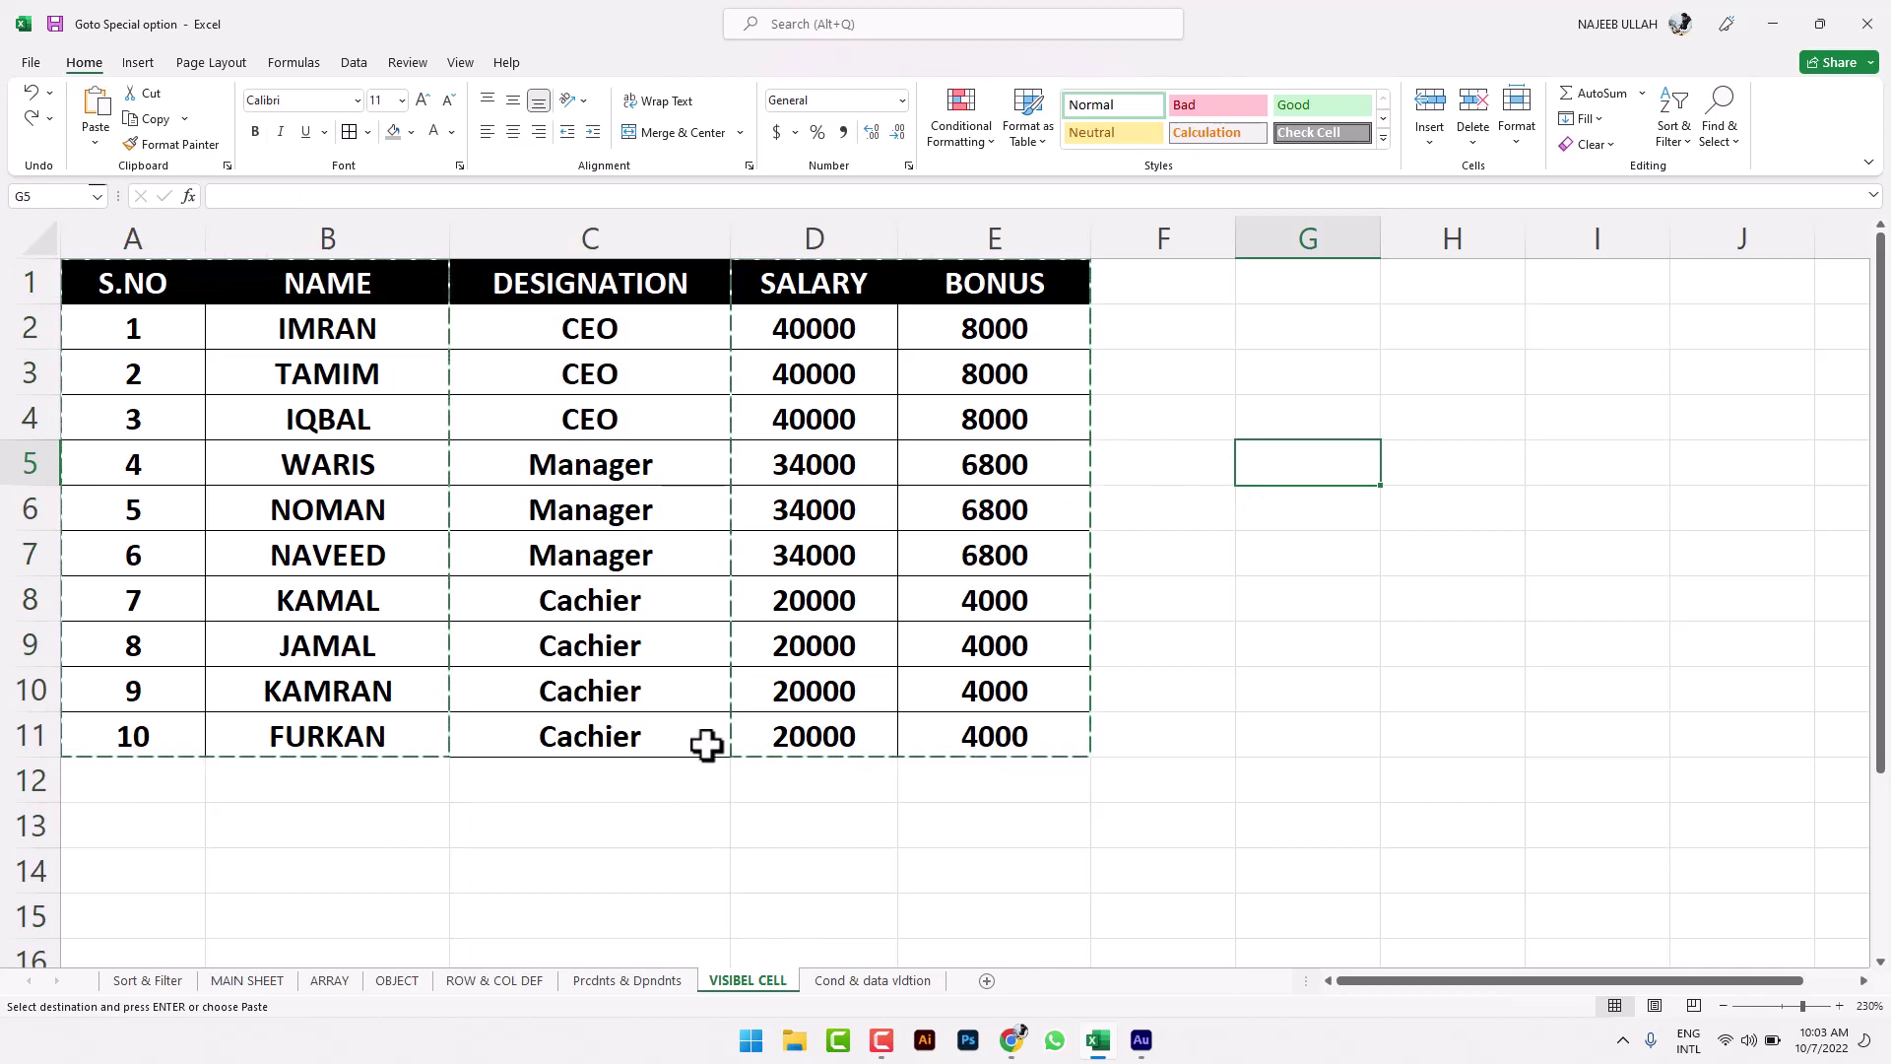
{"action": "left_click", "coordinate": [644, 554]}
{"action": "left_click", "coordinate": [903, 981]}
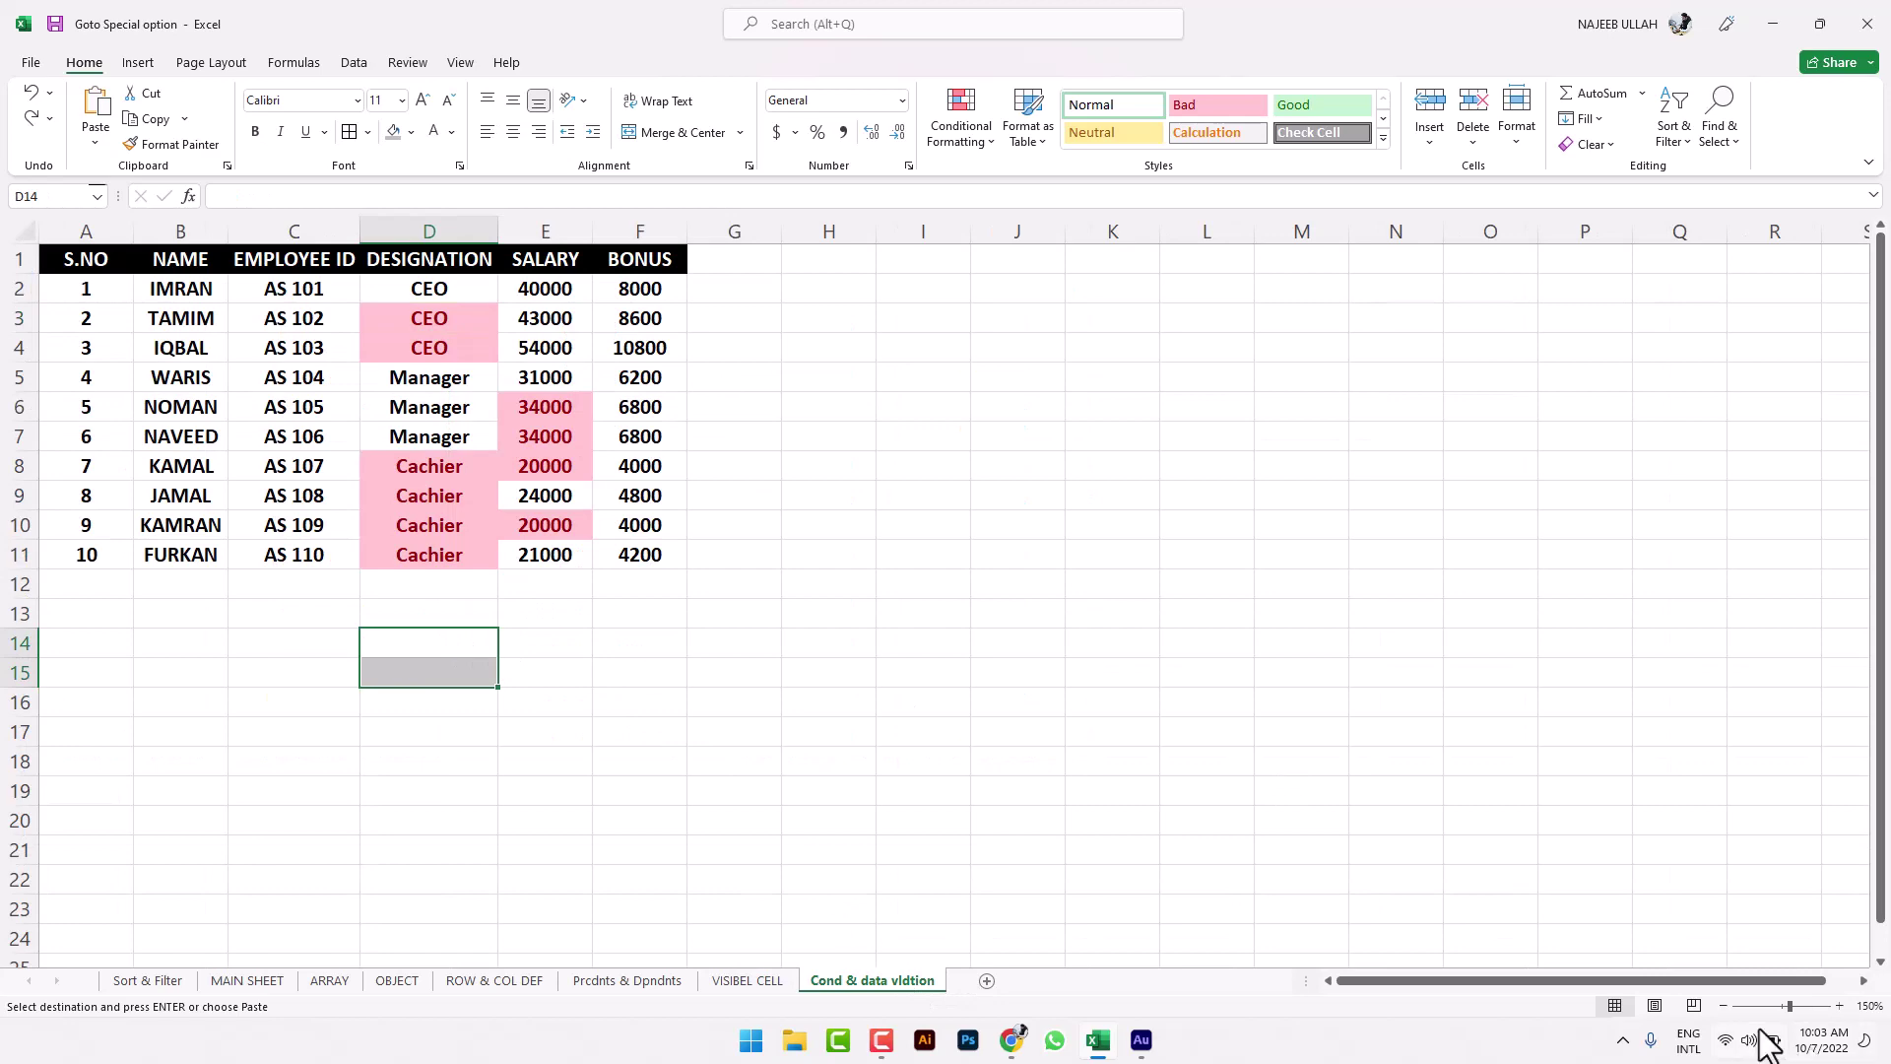
{"action": "left_click", "coordinate": [1838, 1005]}
{"action": "left_click", "coordinate": [1839, 1006]}
{"action": "left_click", "coordinate": [1838, 1005]}
{"action": "left_click", "coordinate": [1839, 1006]}
{"action": "left_click", "coordinate": [1838, 1006]}
{"action": "left_click", "coordinate": [1838, 1006]}
{"action": "left_click", "coordinate": [1839, 1006]}
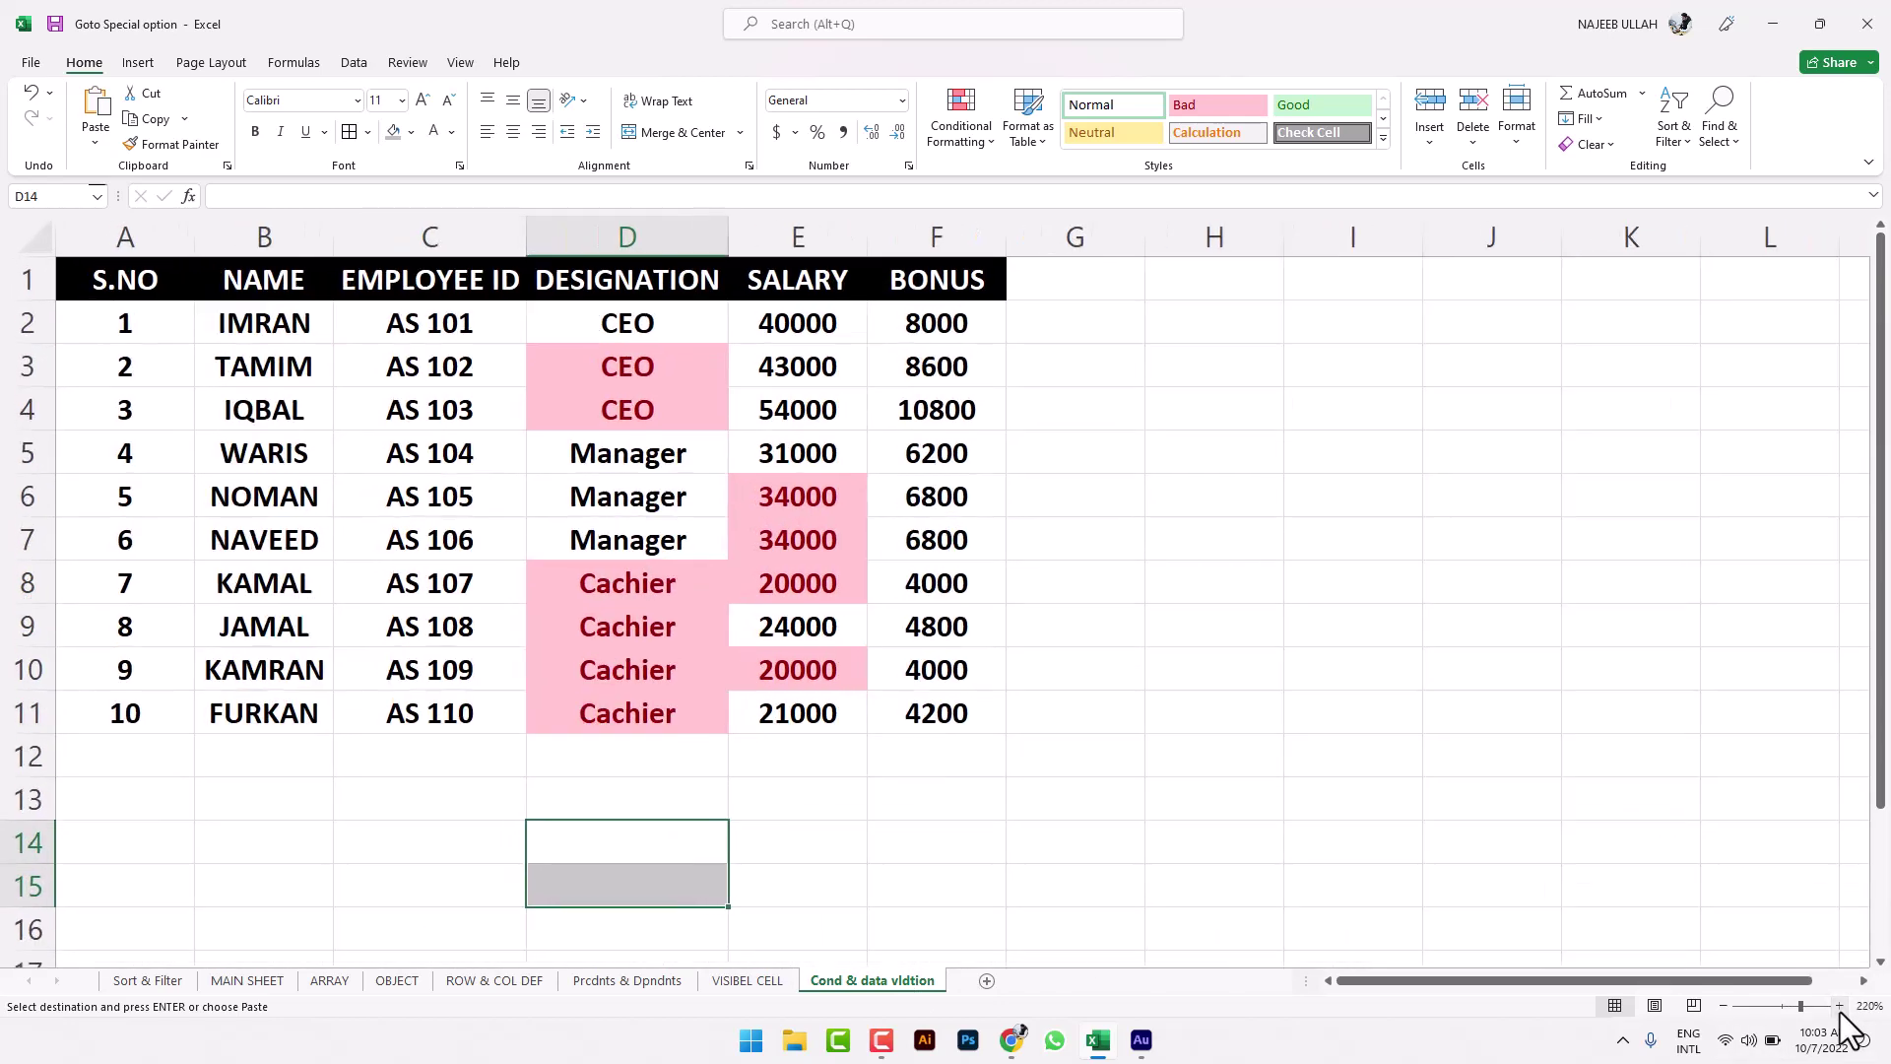
{"action": "left_click", "coordinate": [1839, 1006]}
{"action": "left_click", "coordinate": [549, 515]}
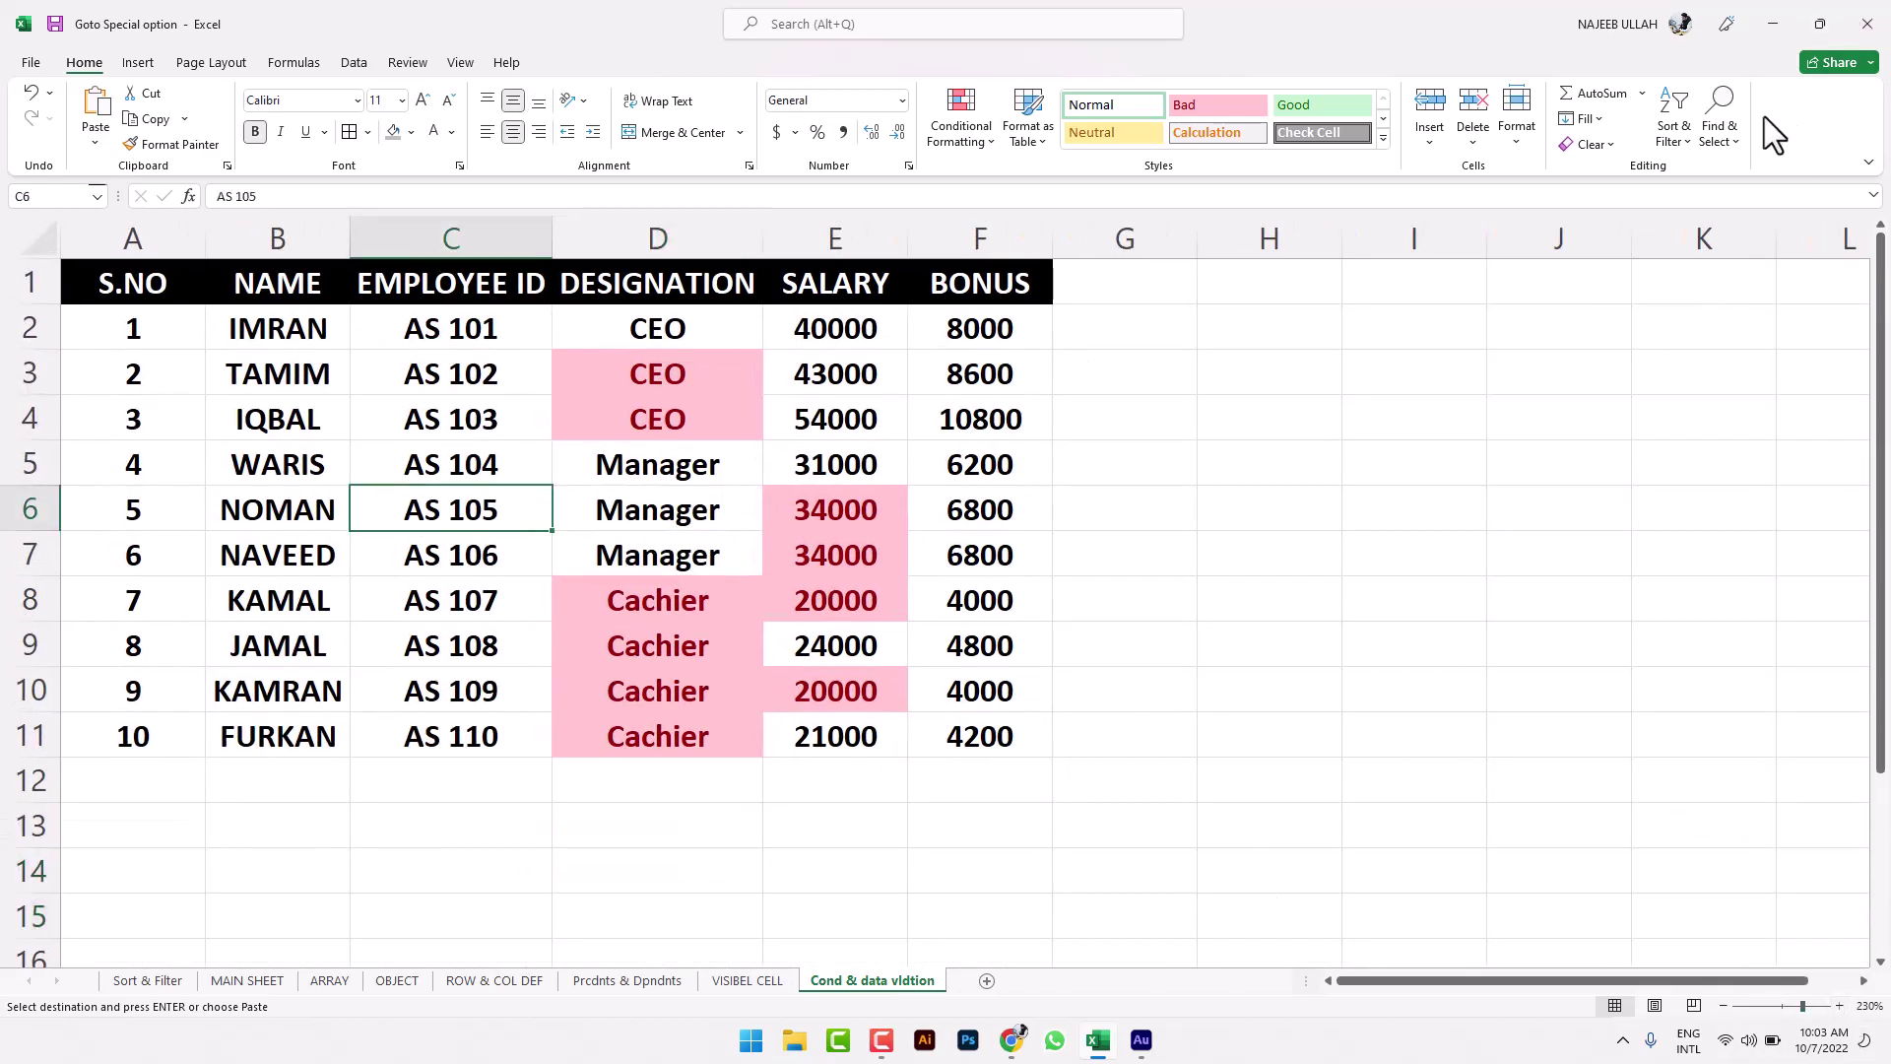
{"action": "left_click", "coordinate": [1722, 127]}
{"action": "left_click", "coordinate": [1741, 252]}
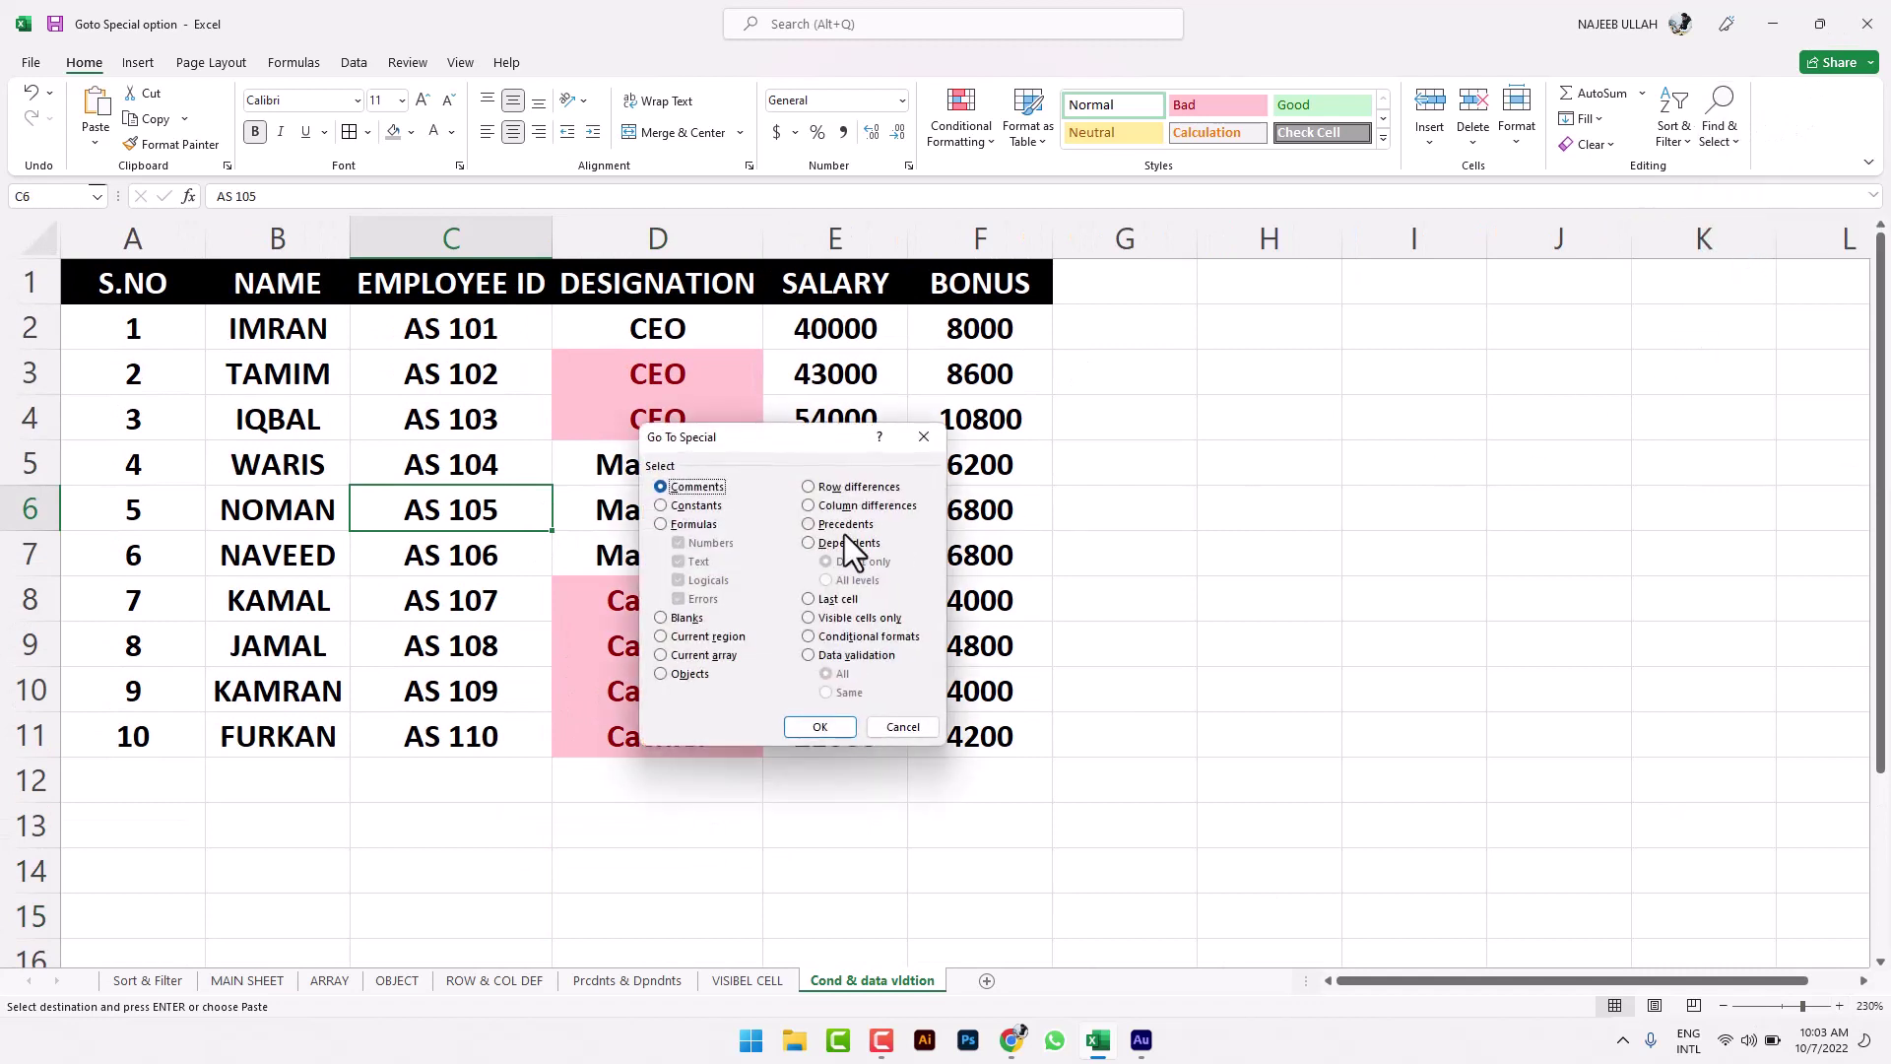
{"action": "left_click", "coordinate": [867, 636]}
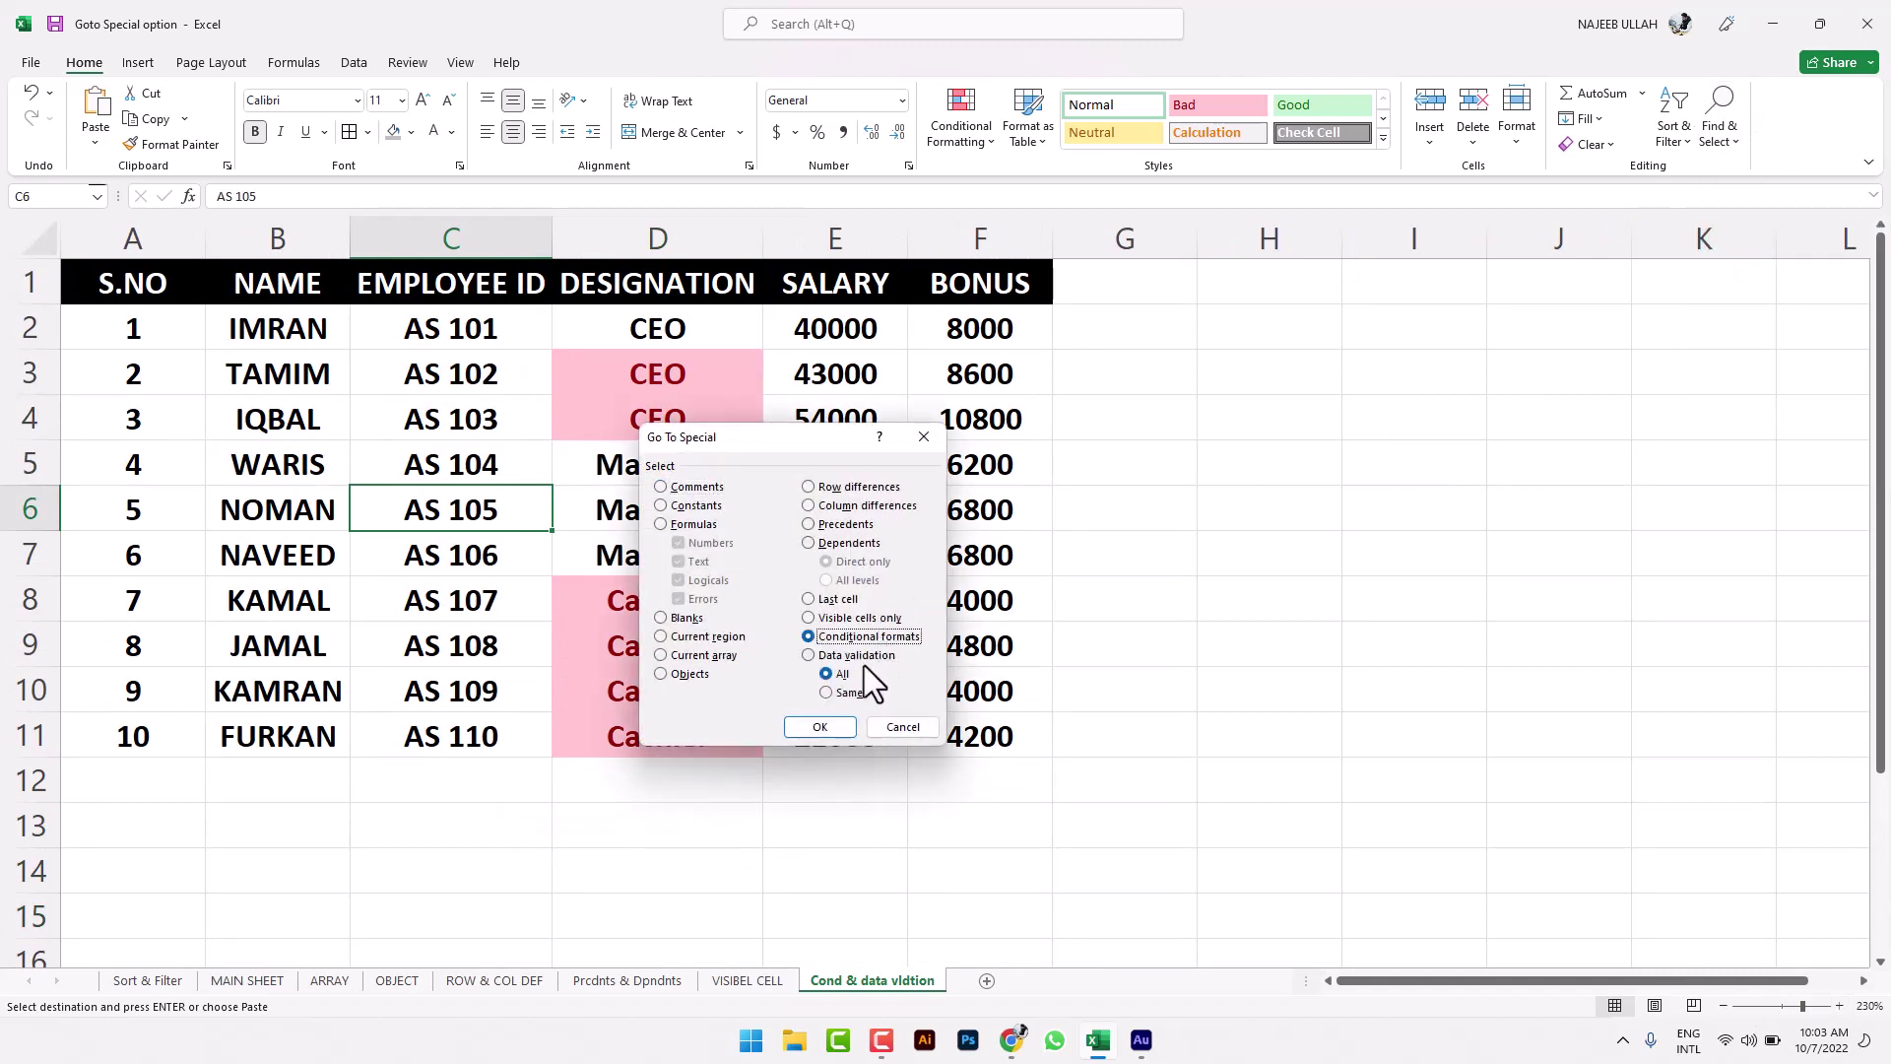
{"action": "left_click", "coordinate": [835, 727]}
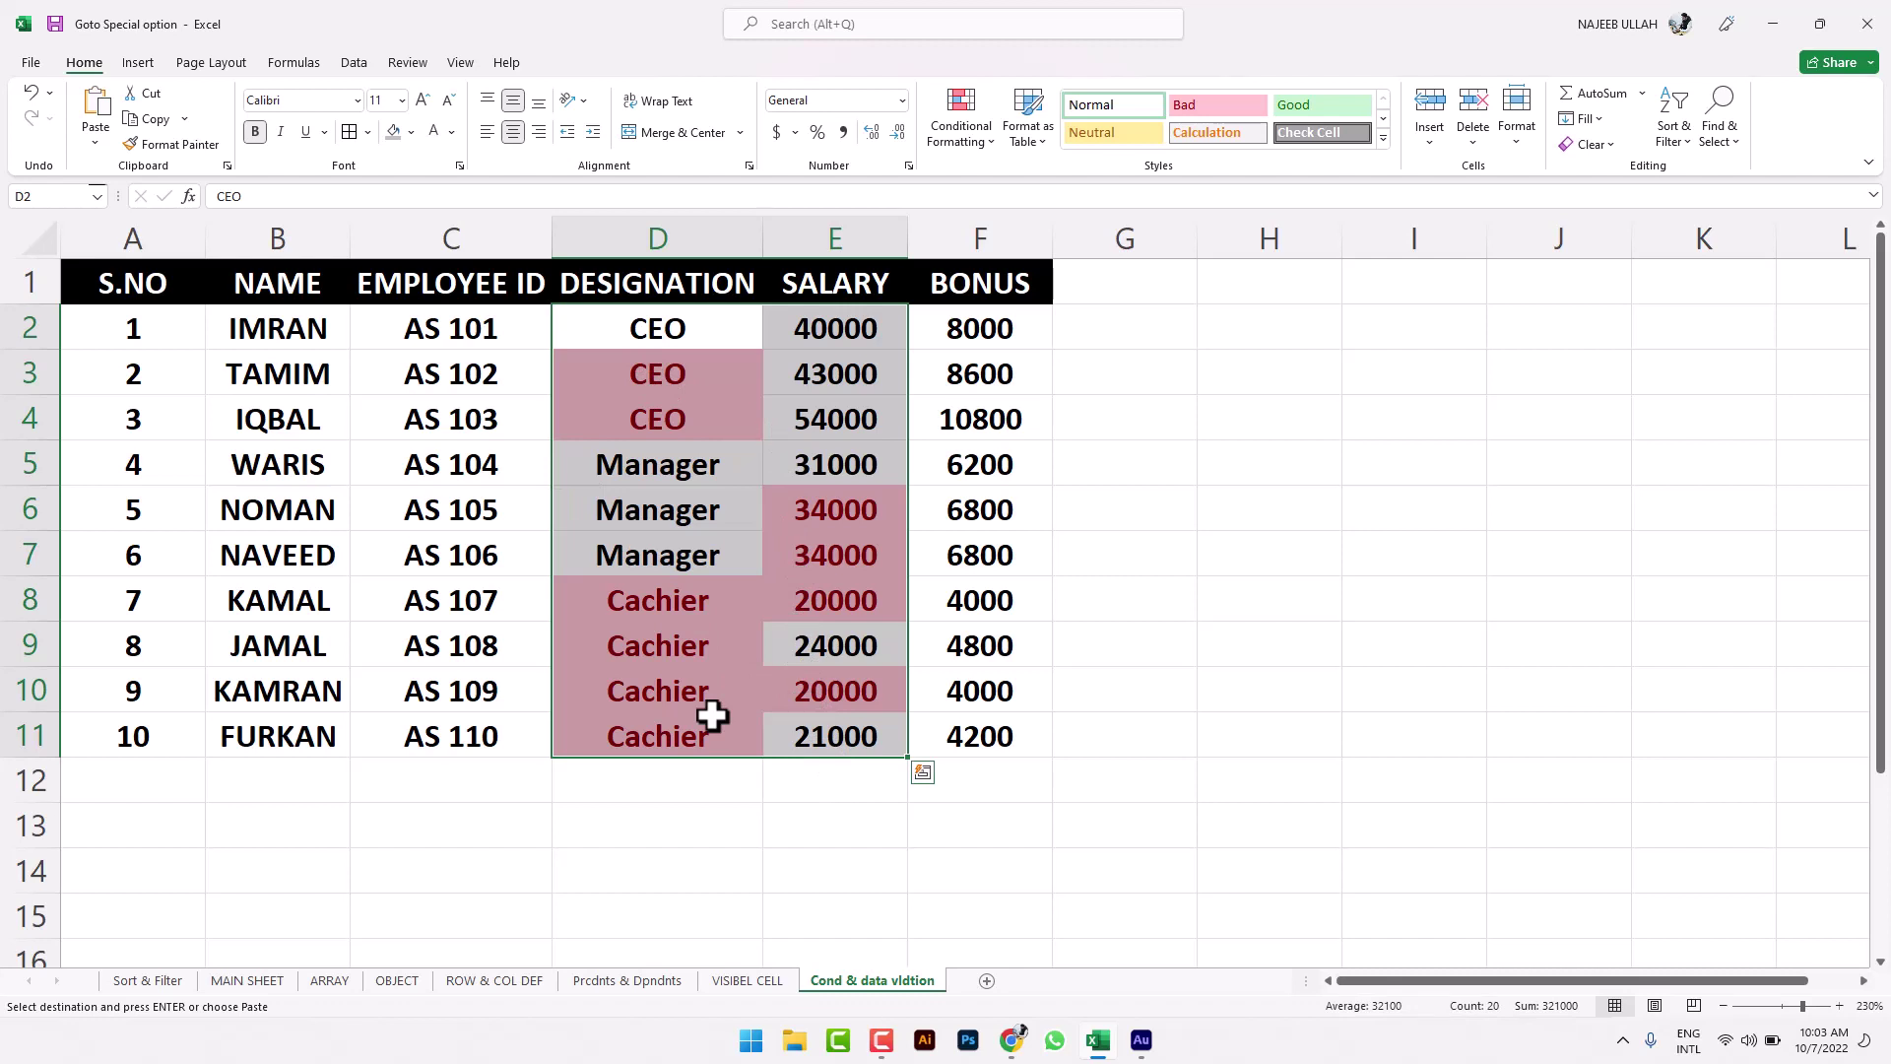
{"action": "left_click", "coordinate": [582, 611]}
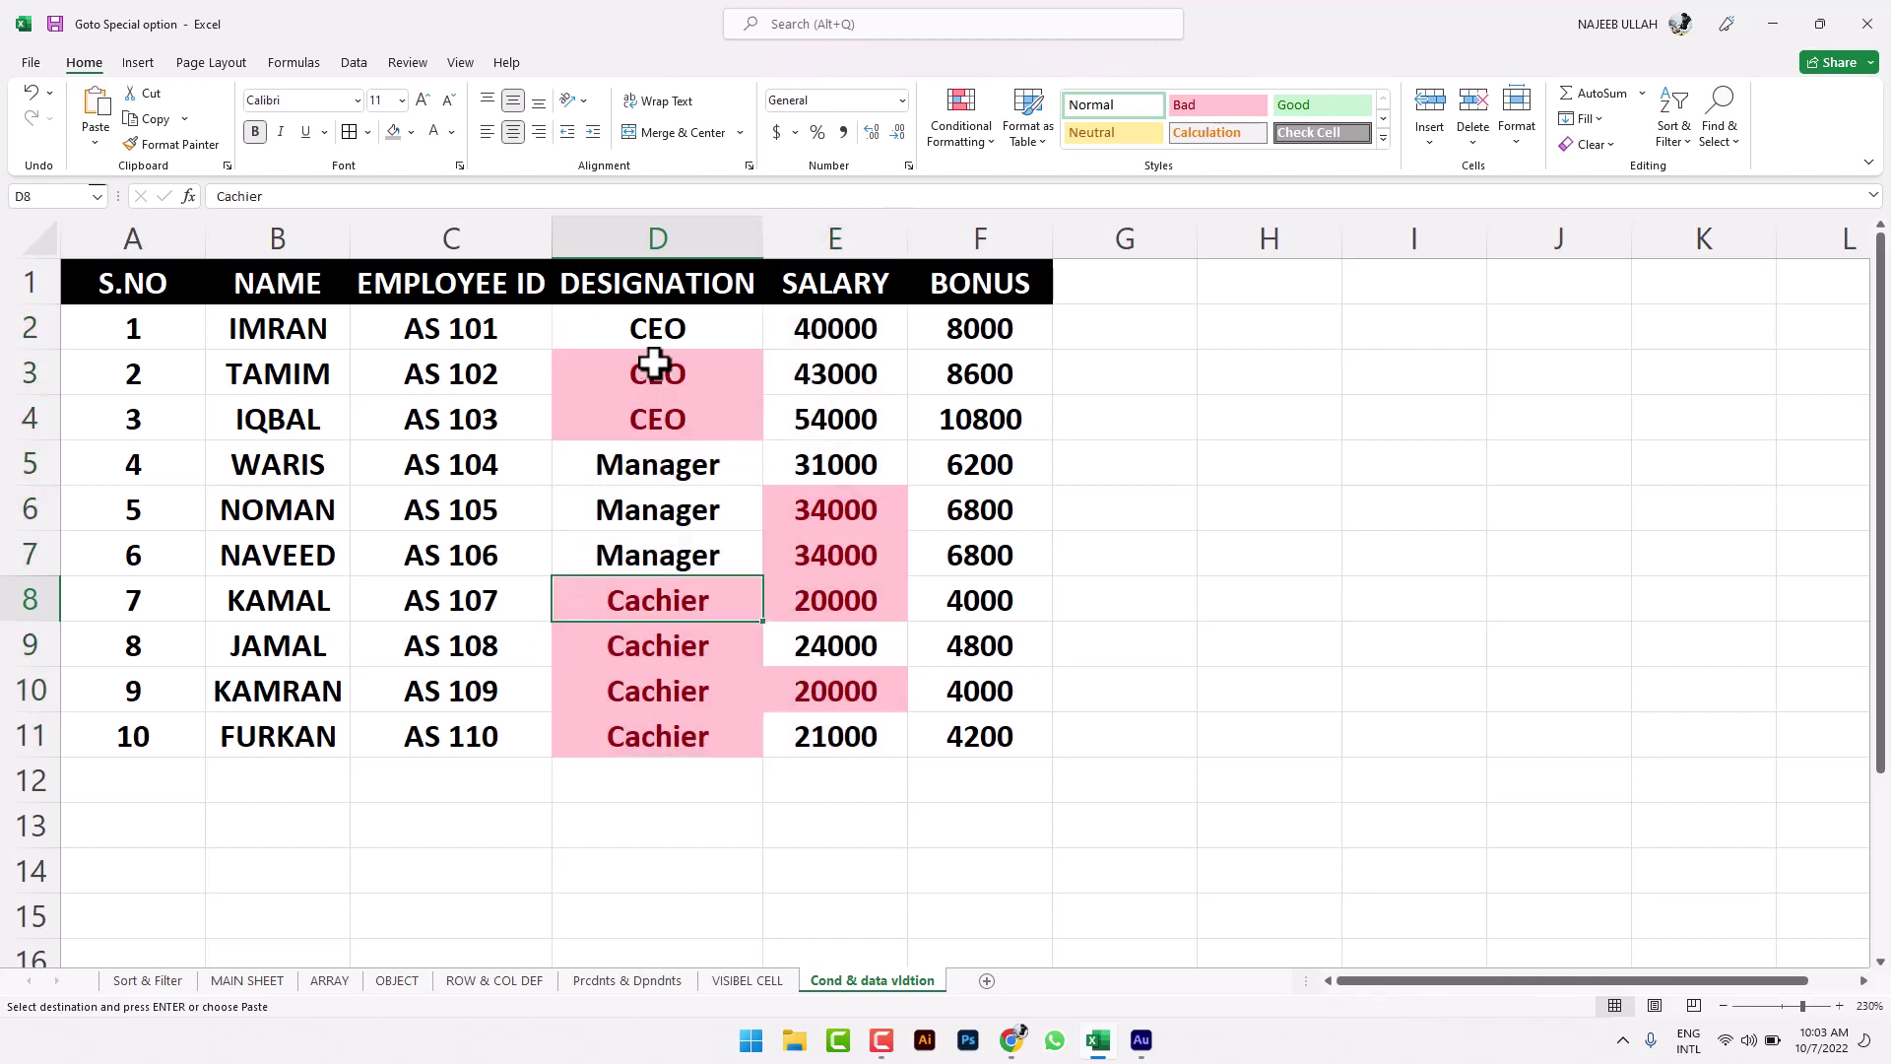
{"action": "left_click_drag", "start_coordinate": [653, 364], "coordinate": [663, 422]}
{"action": "left_click_drag", "start_coordinate": [709, 604], "coordinate": [709, 689]}
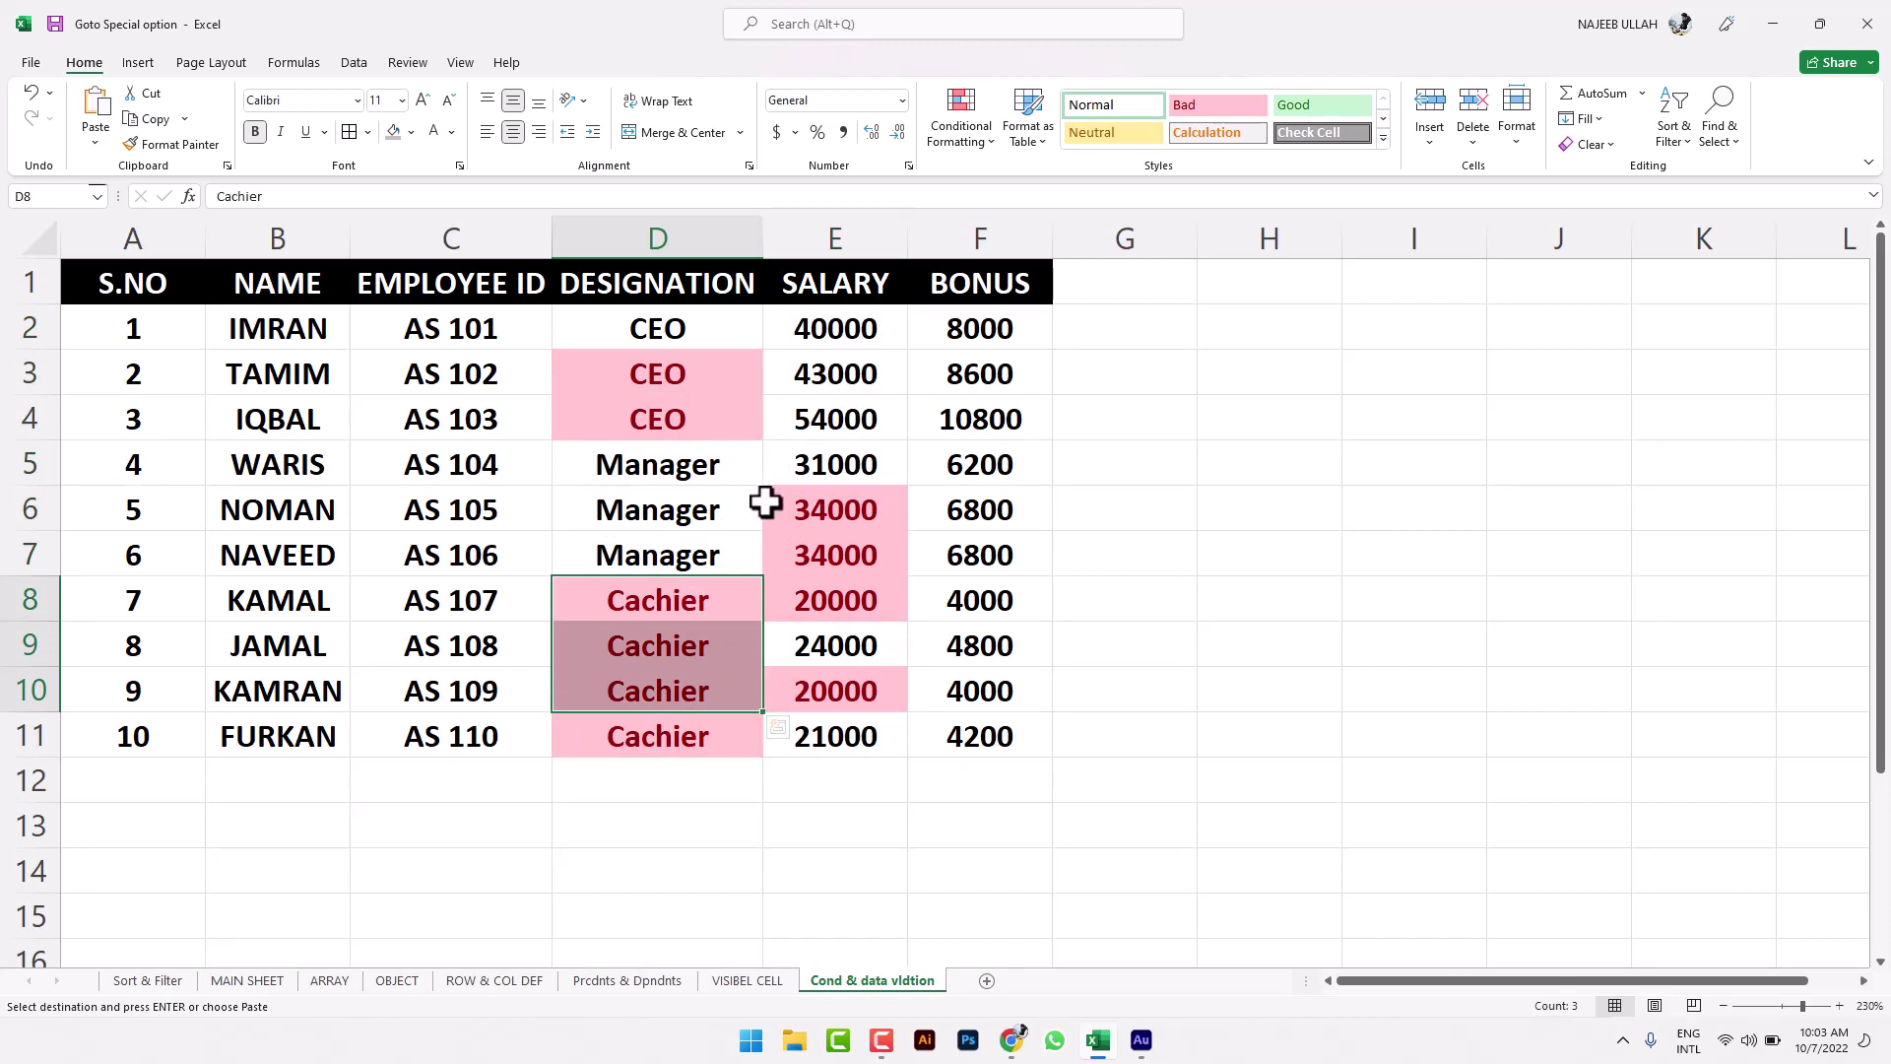
{"action": "left_click_drag", "start_coordinate": [773, 507], "coordinate": [832, 689]}
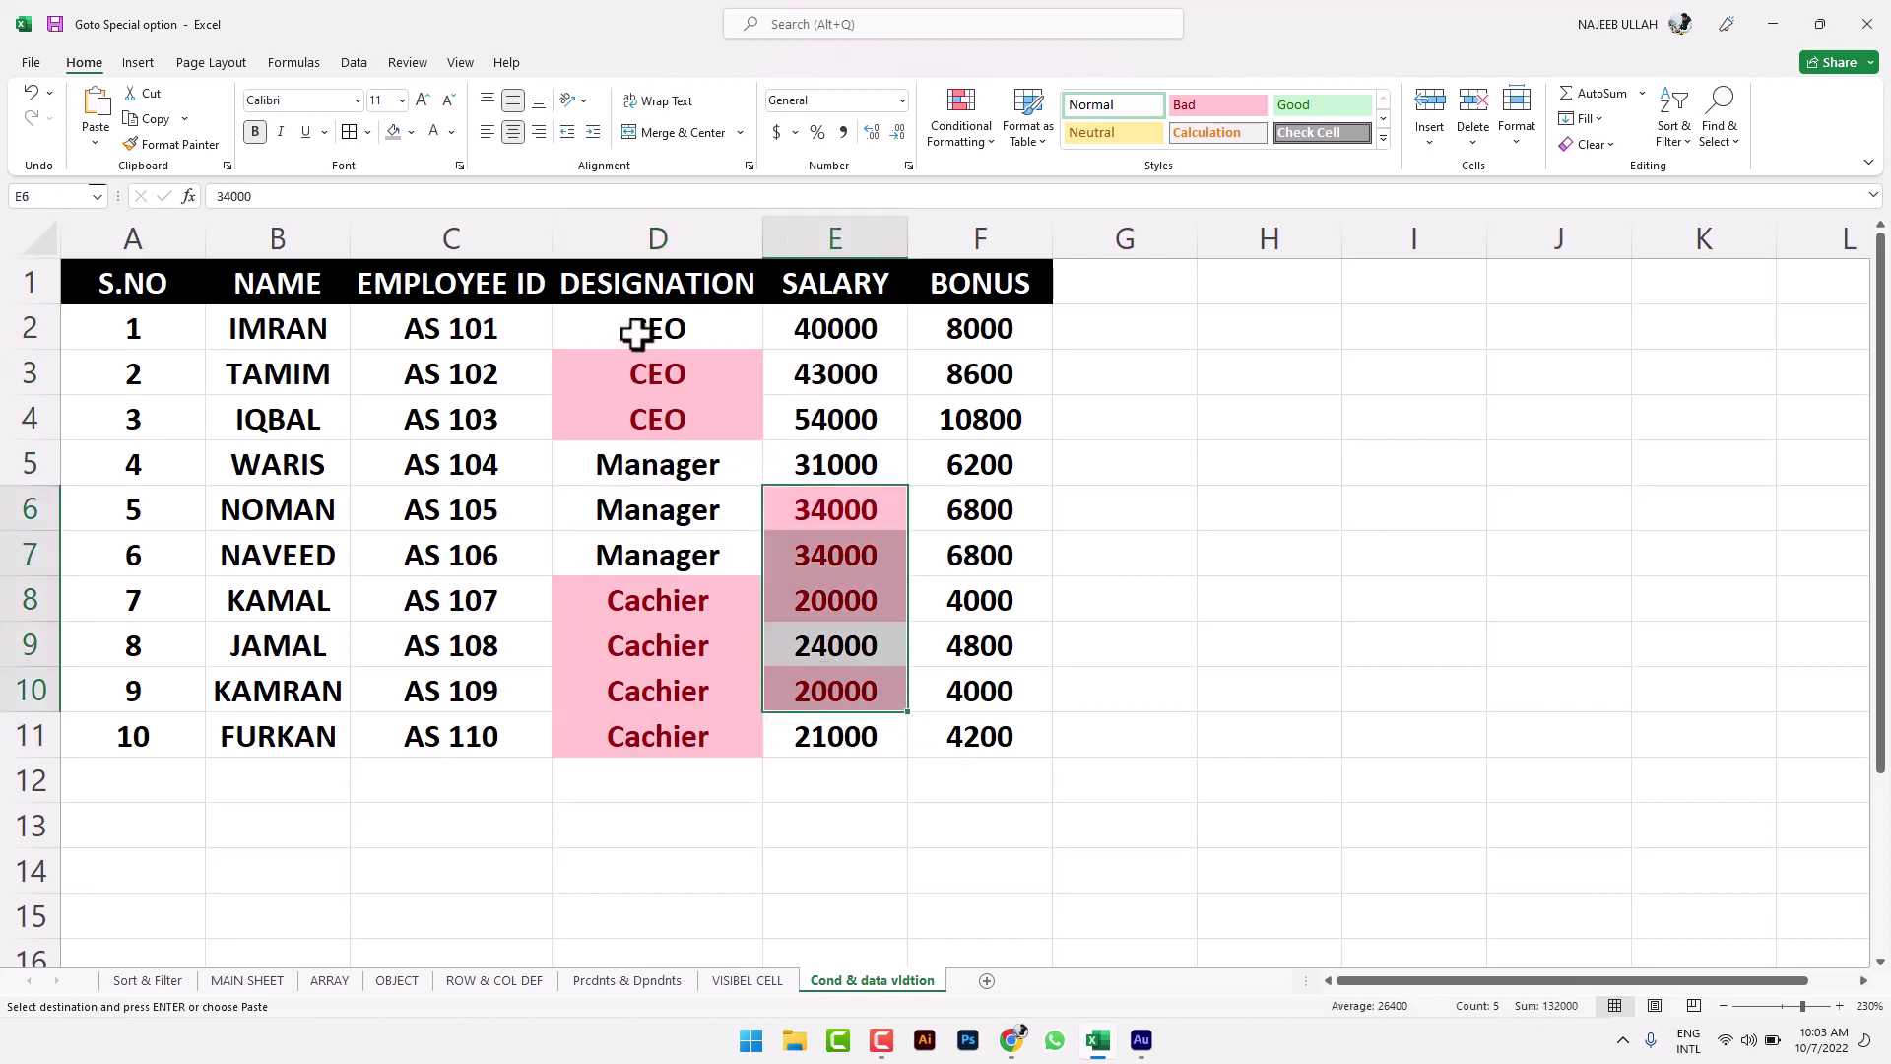
{"action": "mouse_move", "coordinate": [636, 329]}
{"action": "left_mouse_down"}
{"action": "mouse_move", "coordinate": [794, 654]}
{"action": "mouse_move", "coordinate": [827, 783]}
{"action": "left_mouse_up"}
{"action": "left_click", "coordinate": [677, 483]}
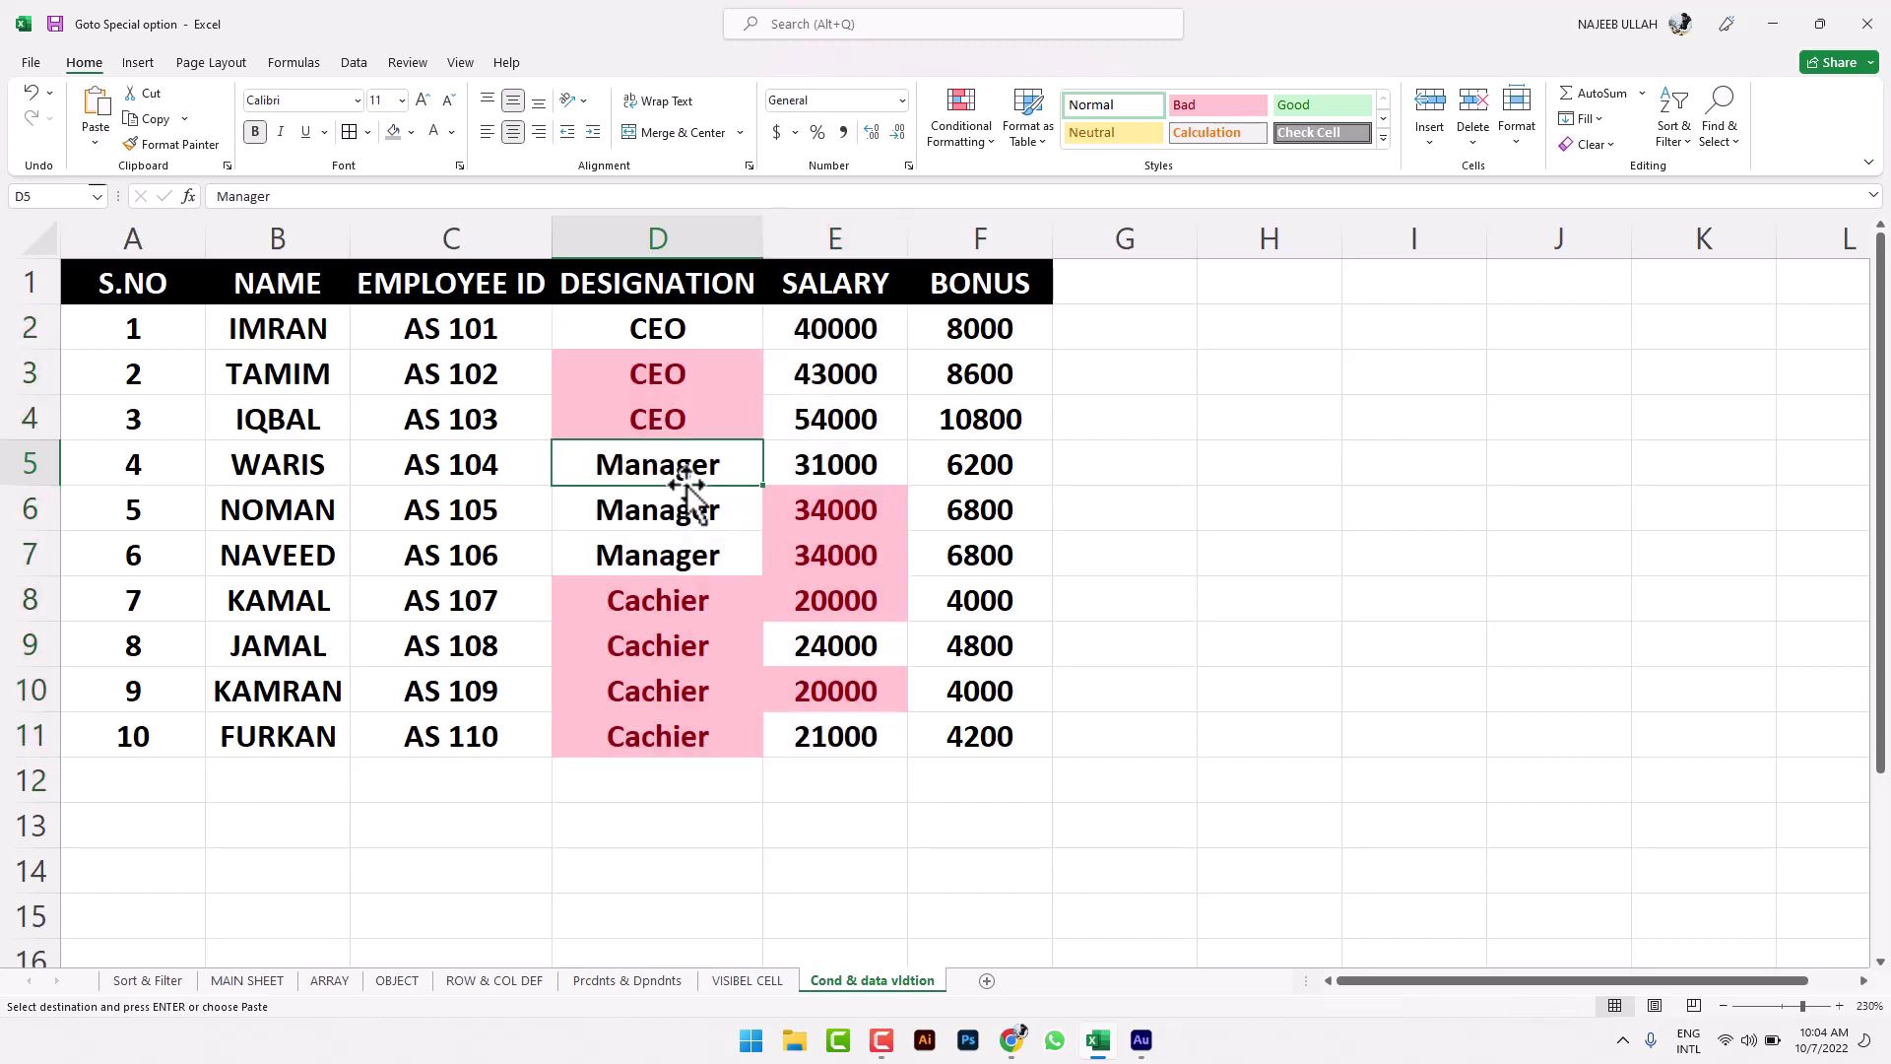
{"action": "left_click", "coordinate": [466, 389]}
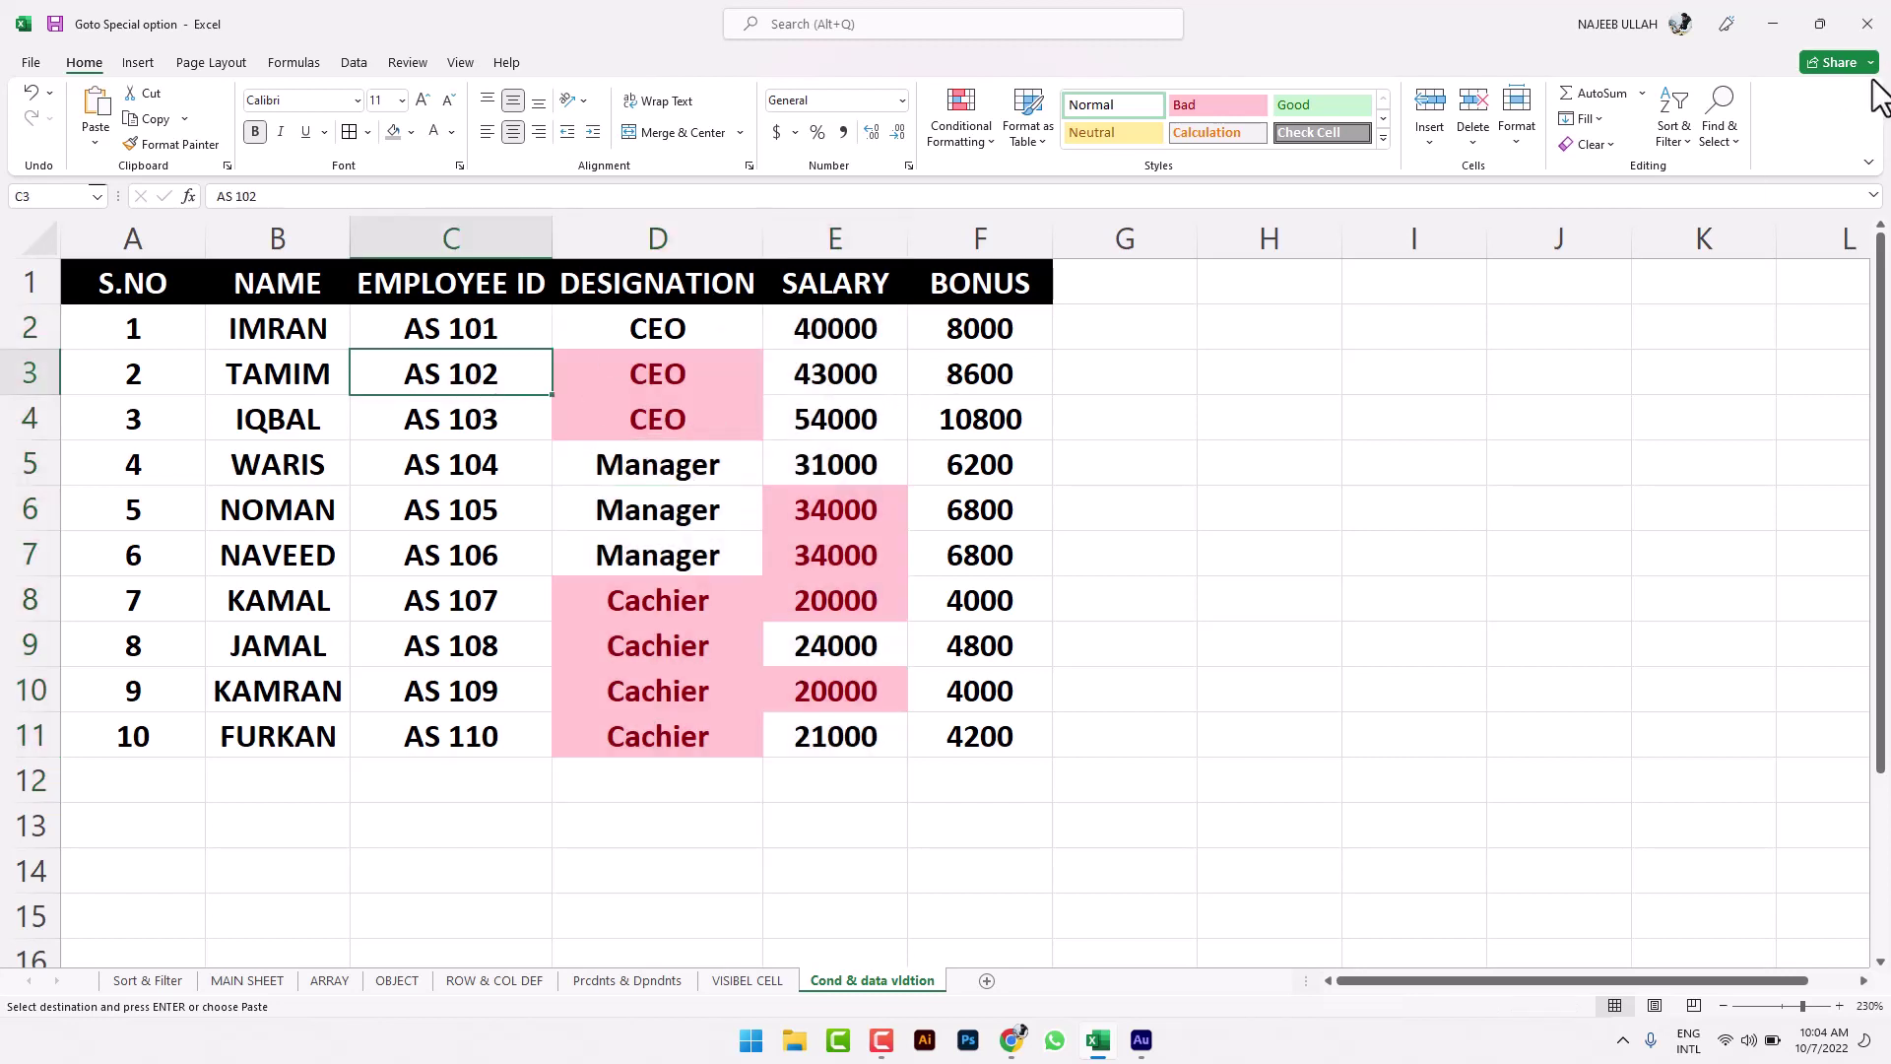
{"action": "left_click", "coordinate": [1733, 120]}
{"action": "left_click", "coordinate": [1759, 248]}
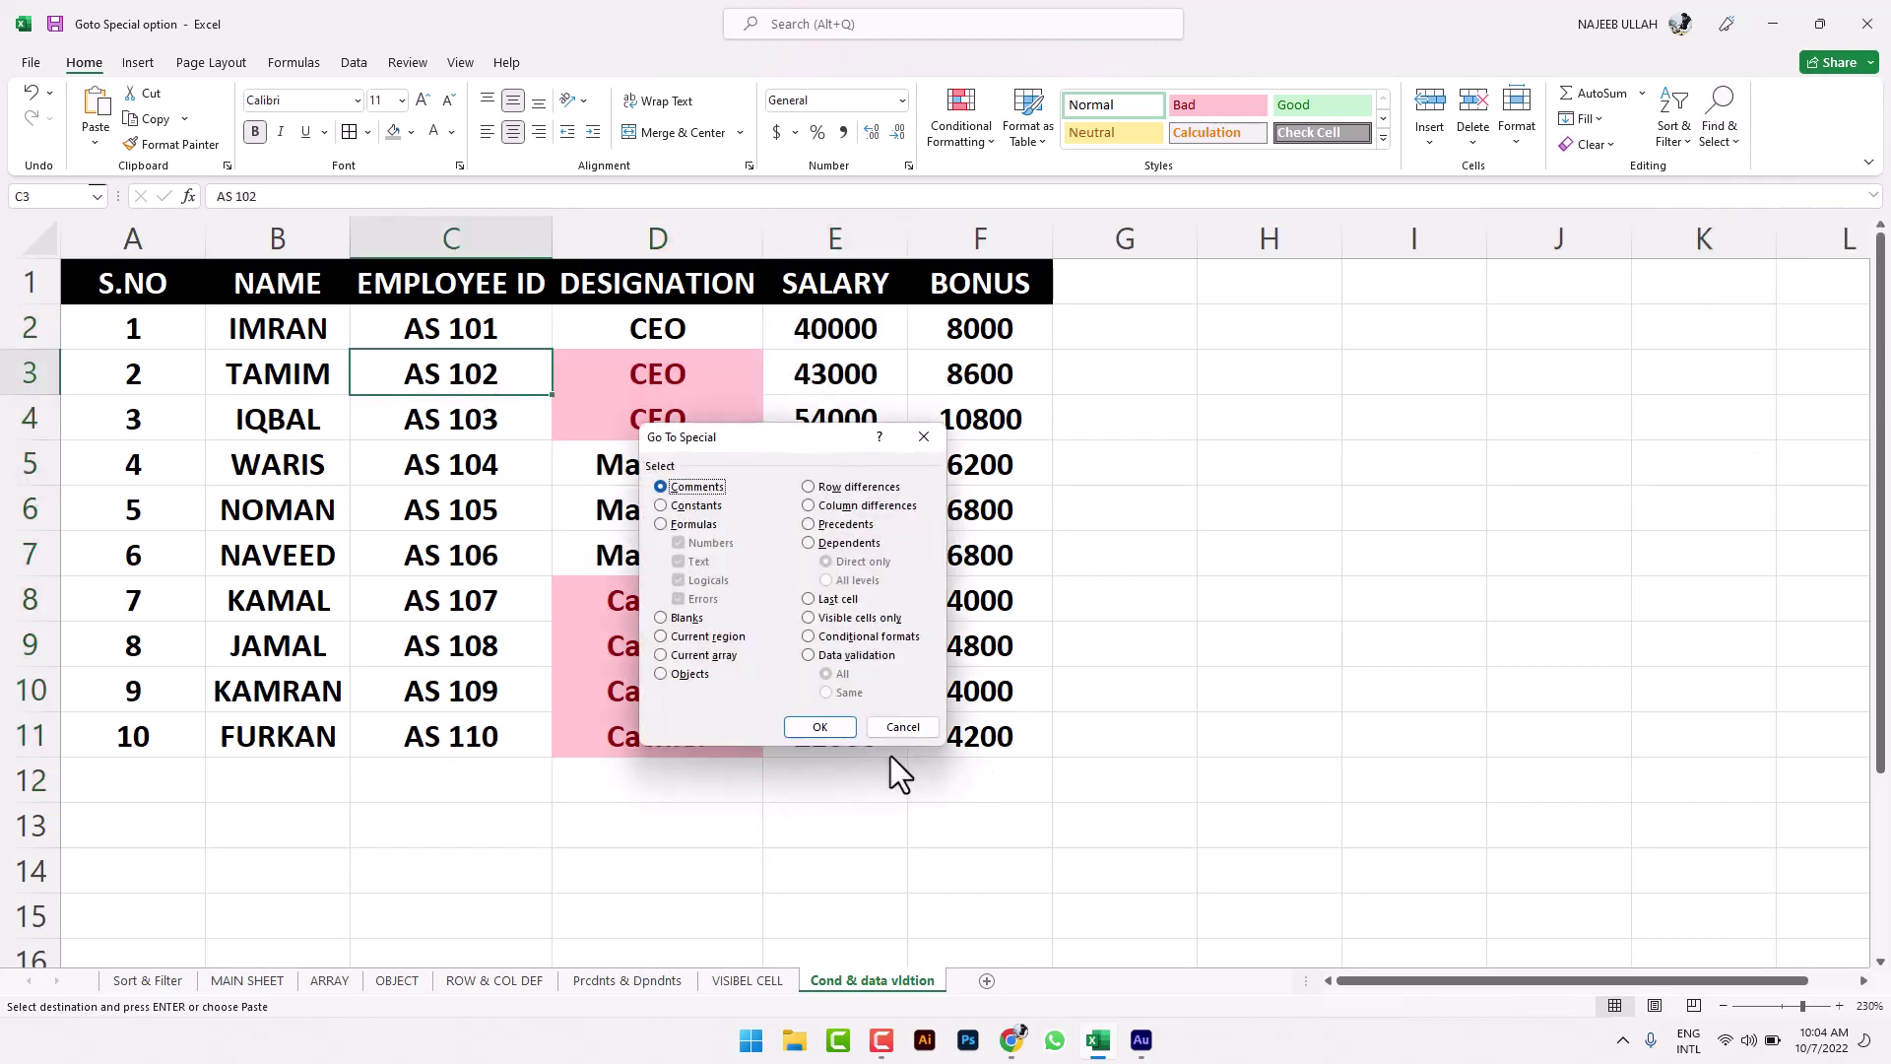
{"action": "left_click", "coordinate": [809, 636]}
{"action": "left_click", "coordinate": [820, 727]}
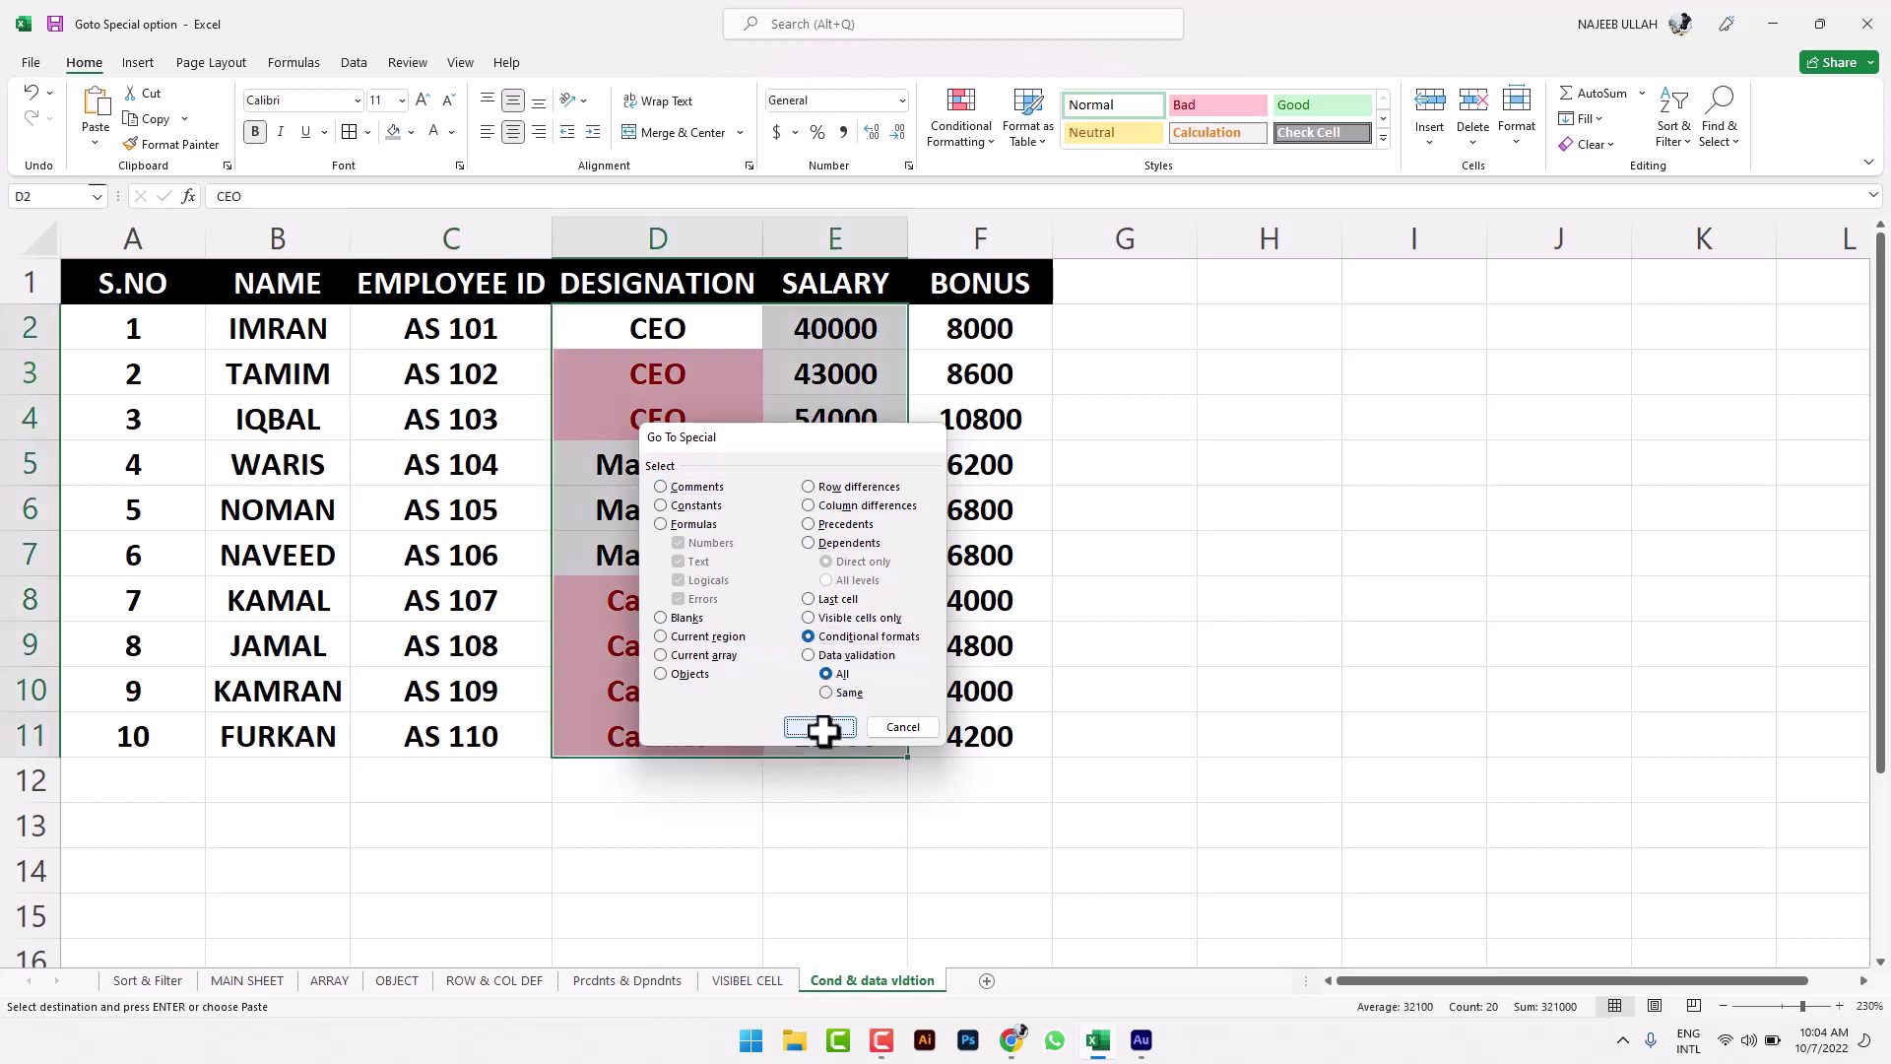
{"action": "left_click", "coordinate": [345, 554]}
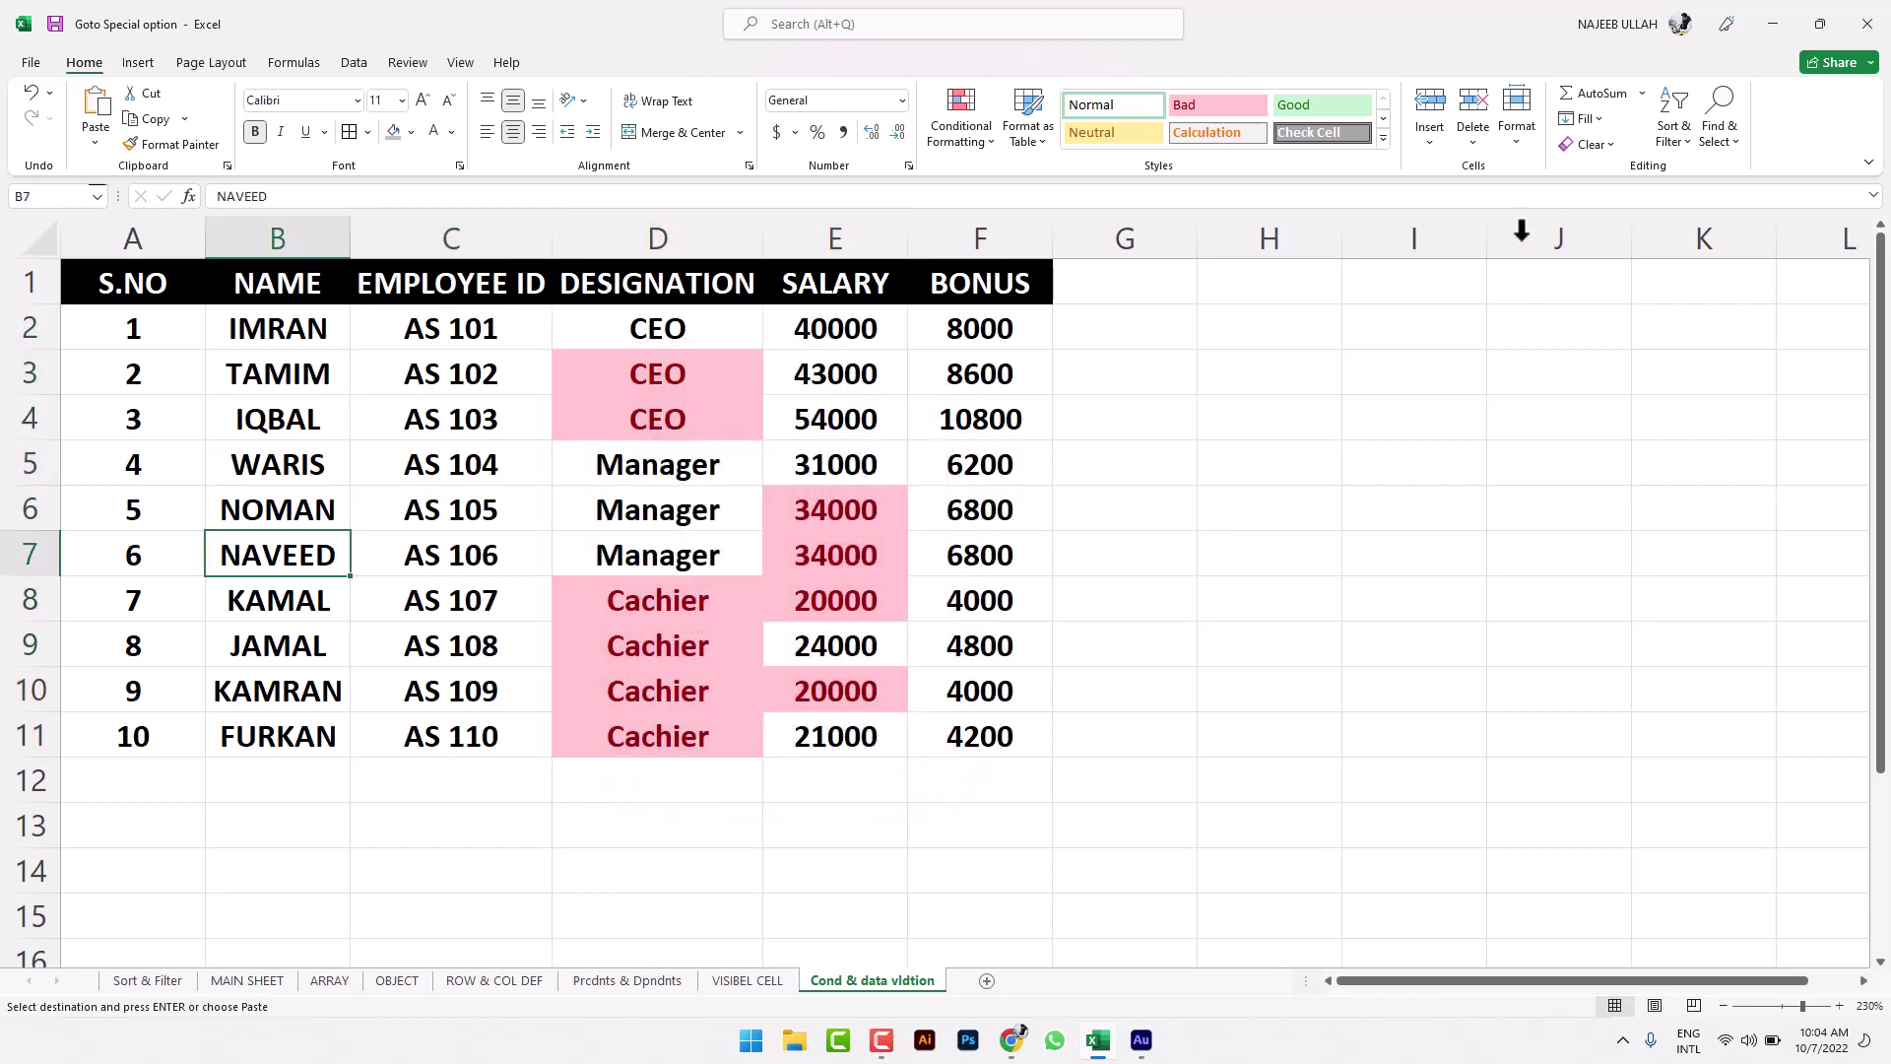
{"action": "left_click", "coordinate": [1751, 116]}
{"action": "left_click", "coordinate": [1736, 256]}
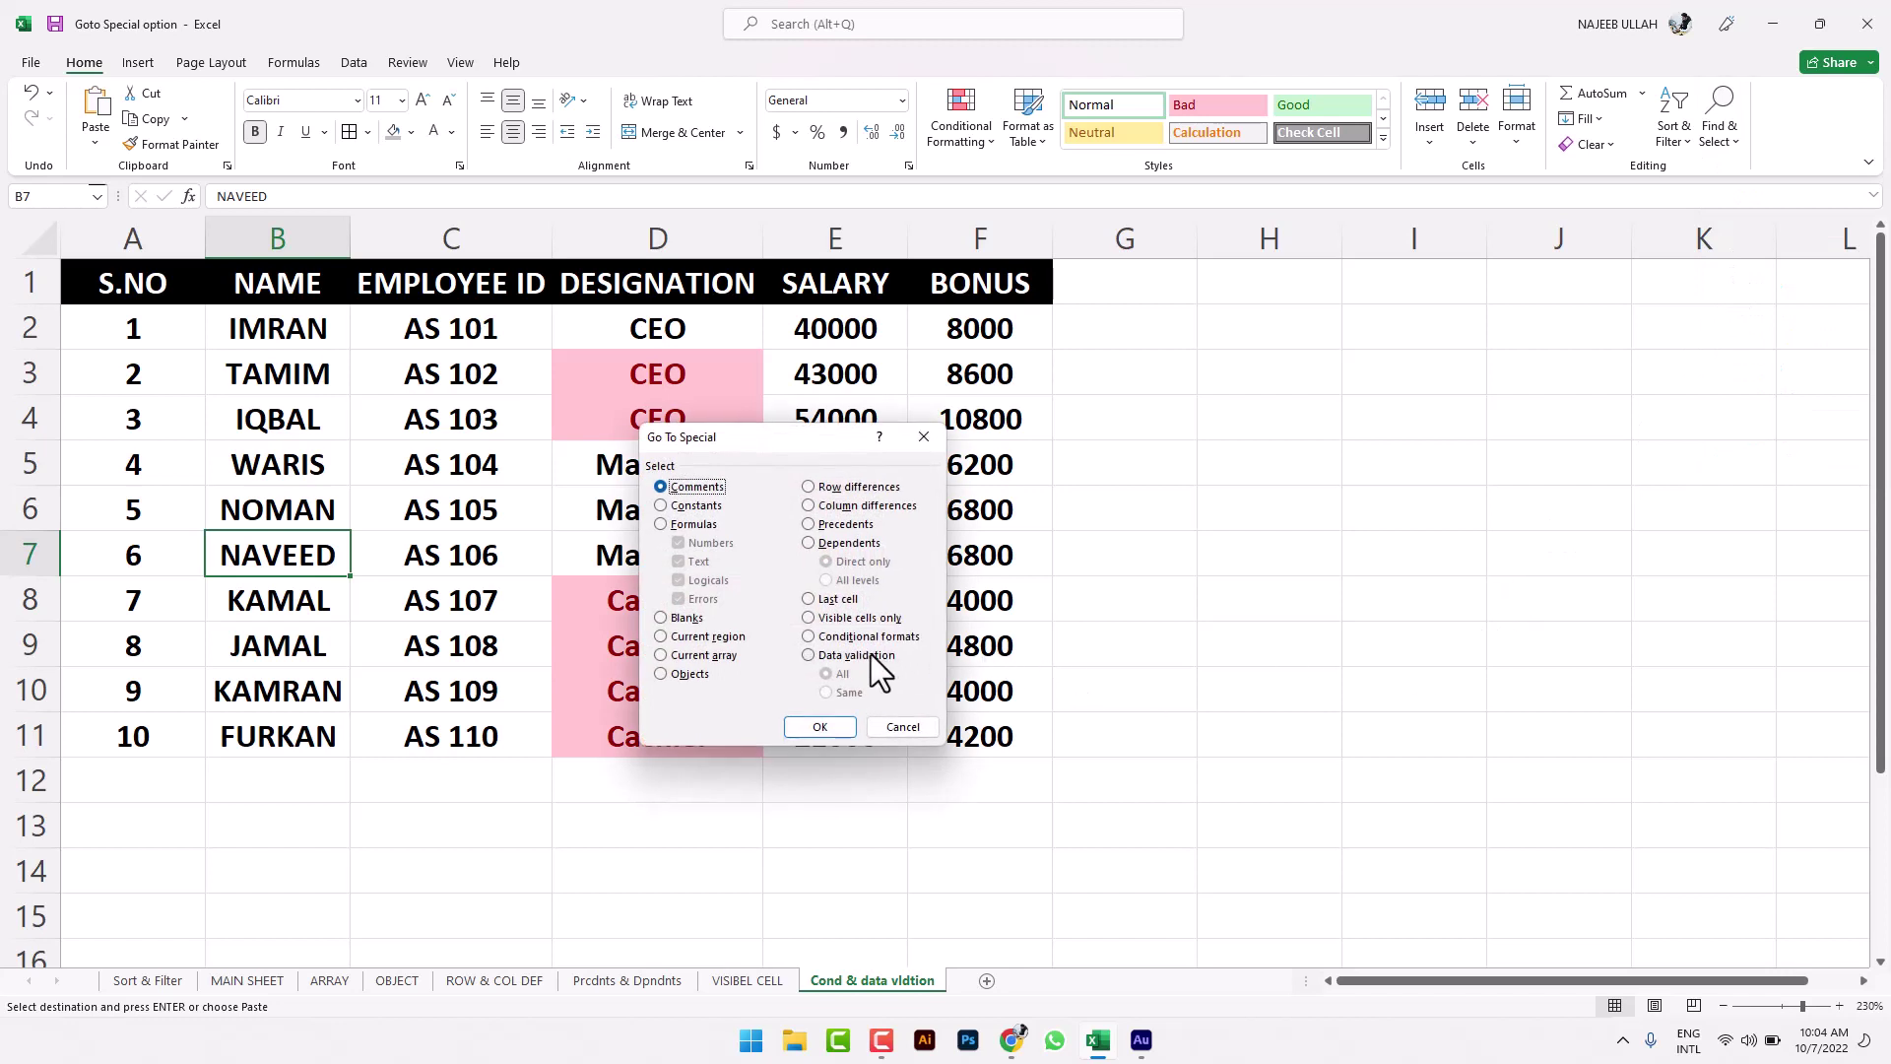
{"action": "left_click", "coordinate": [871, 654]}
{"action": "left_click", "coordinate": [845, 731]}
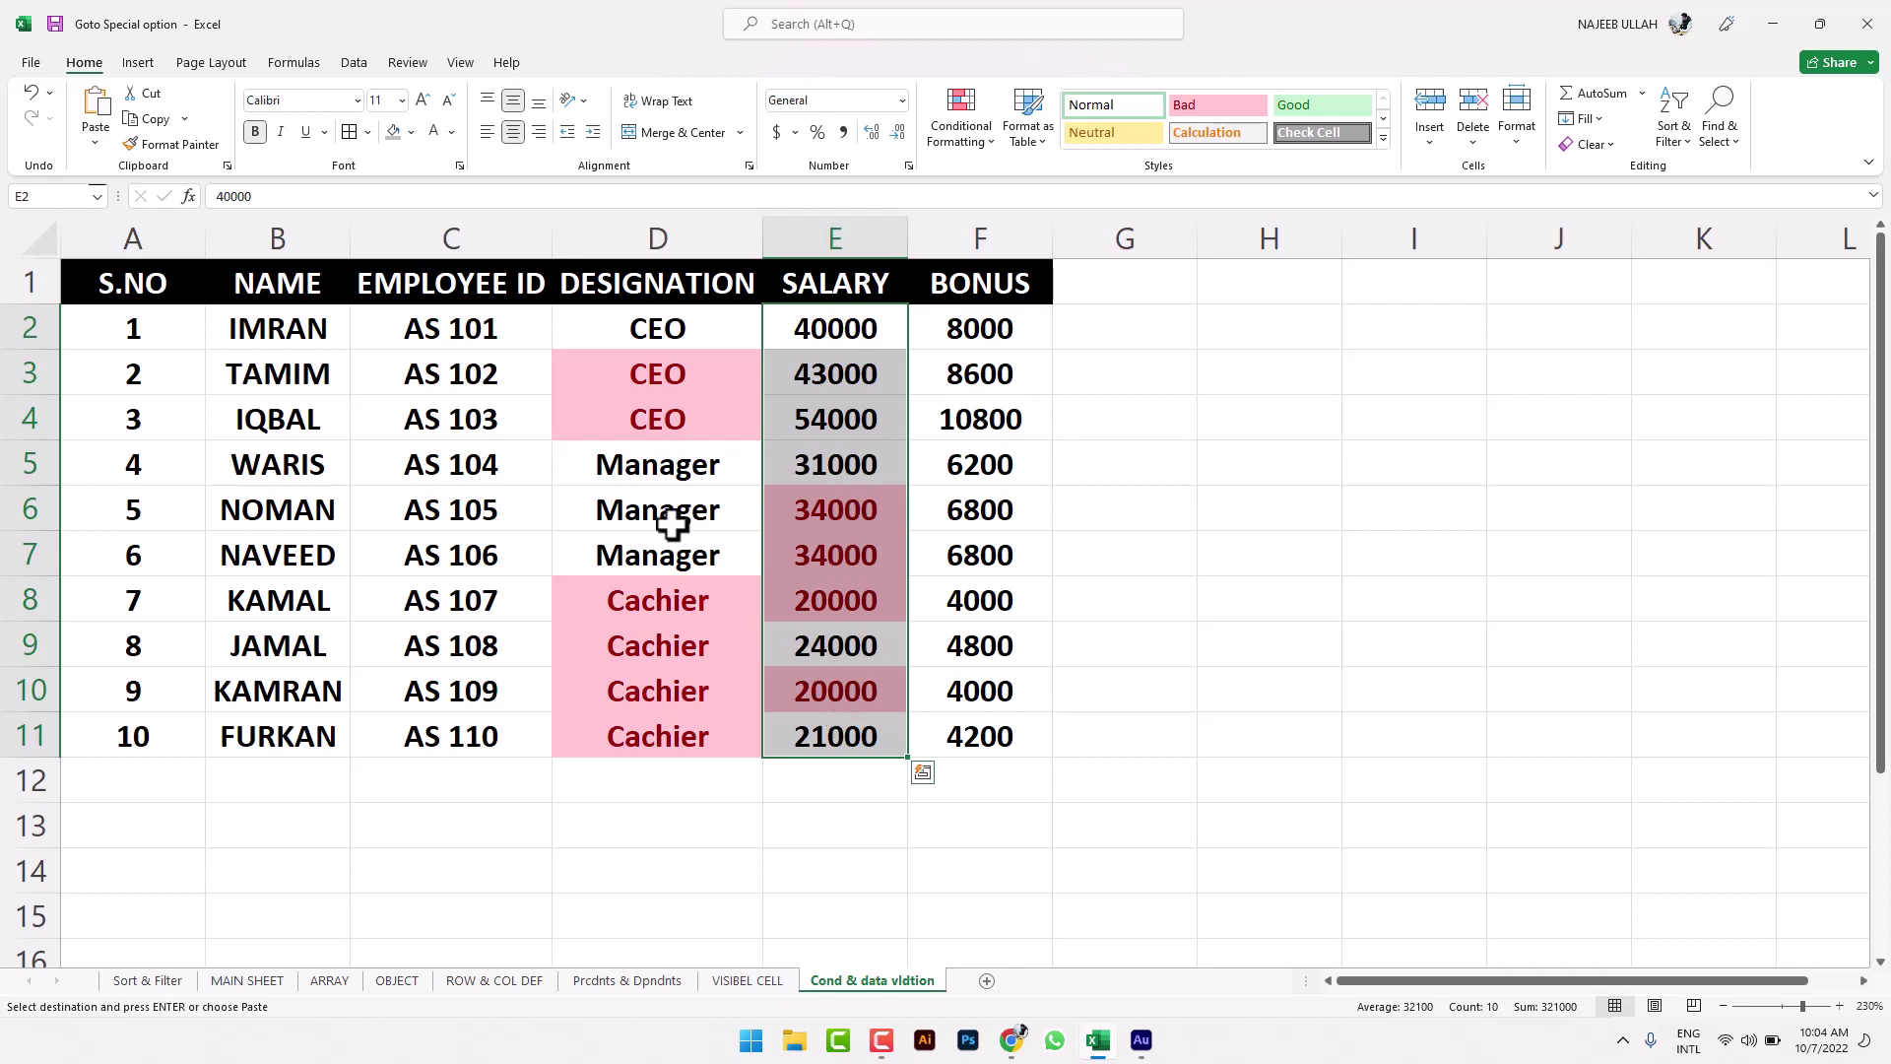
{"action": "left_click", "coordinate": [594, 494]}
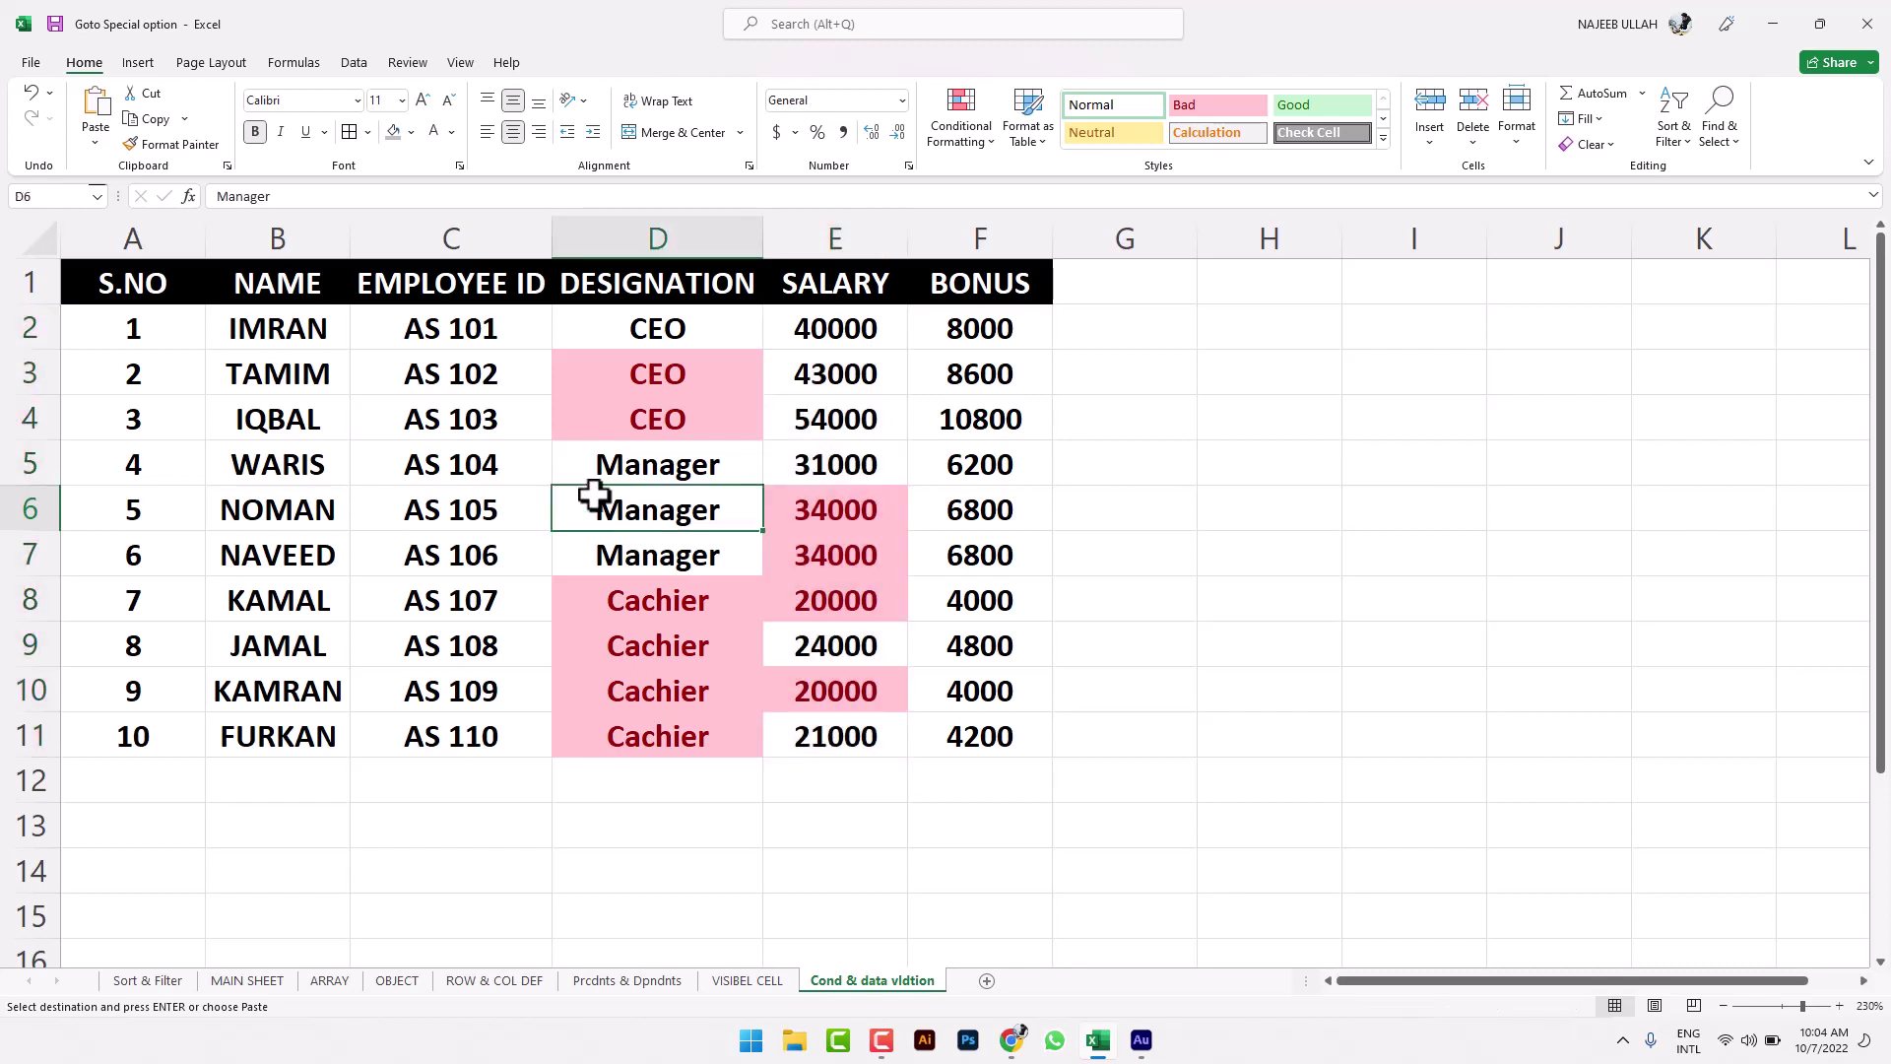
{"action": "left_click", "coordinate": [350, 65]}
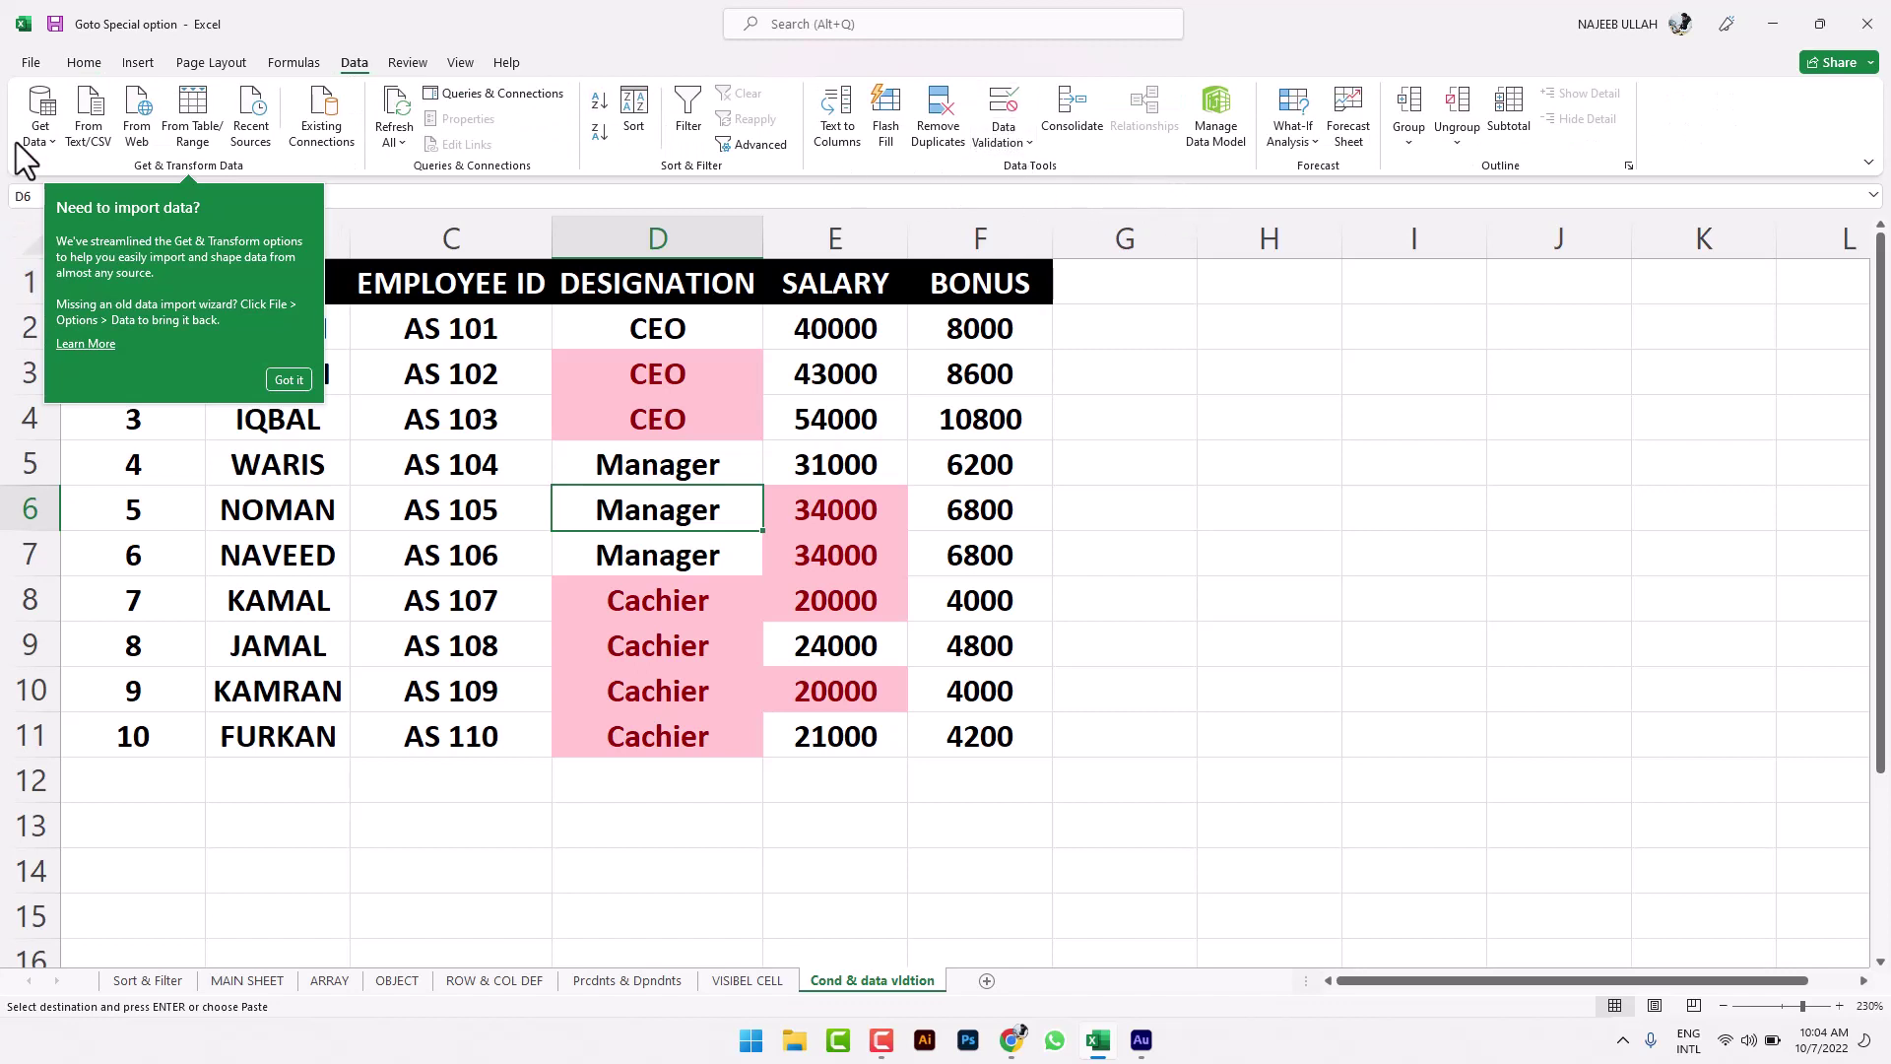
{"action": "left_click", "coordinate": [79, 65]}
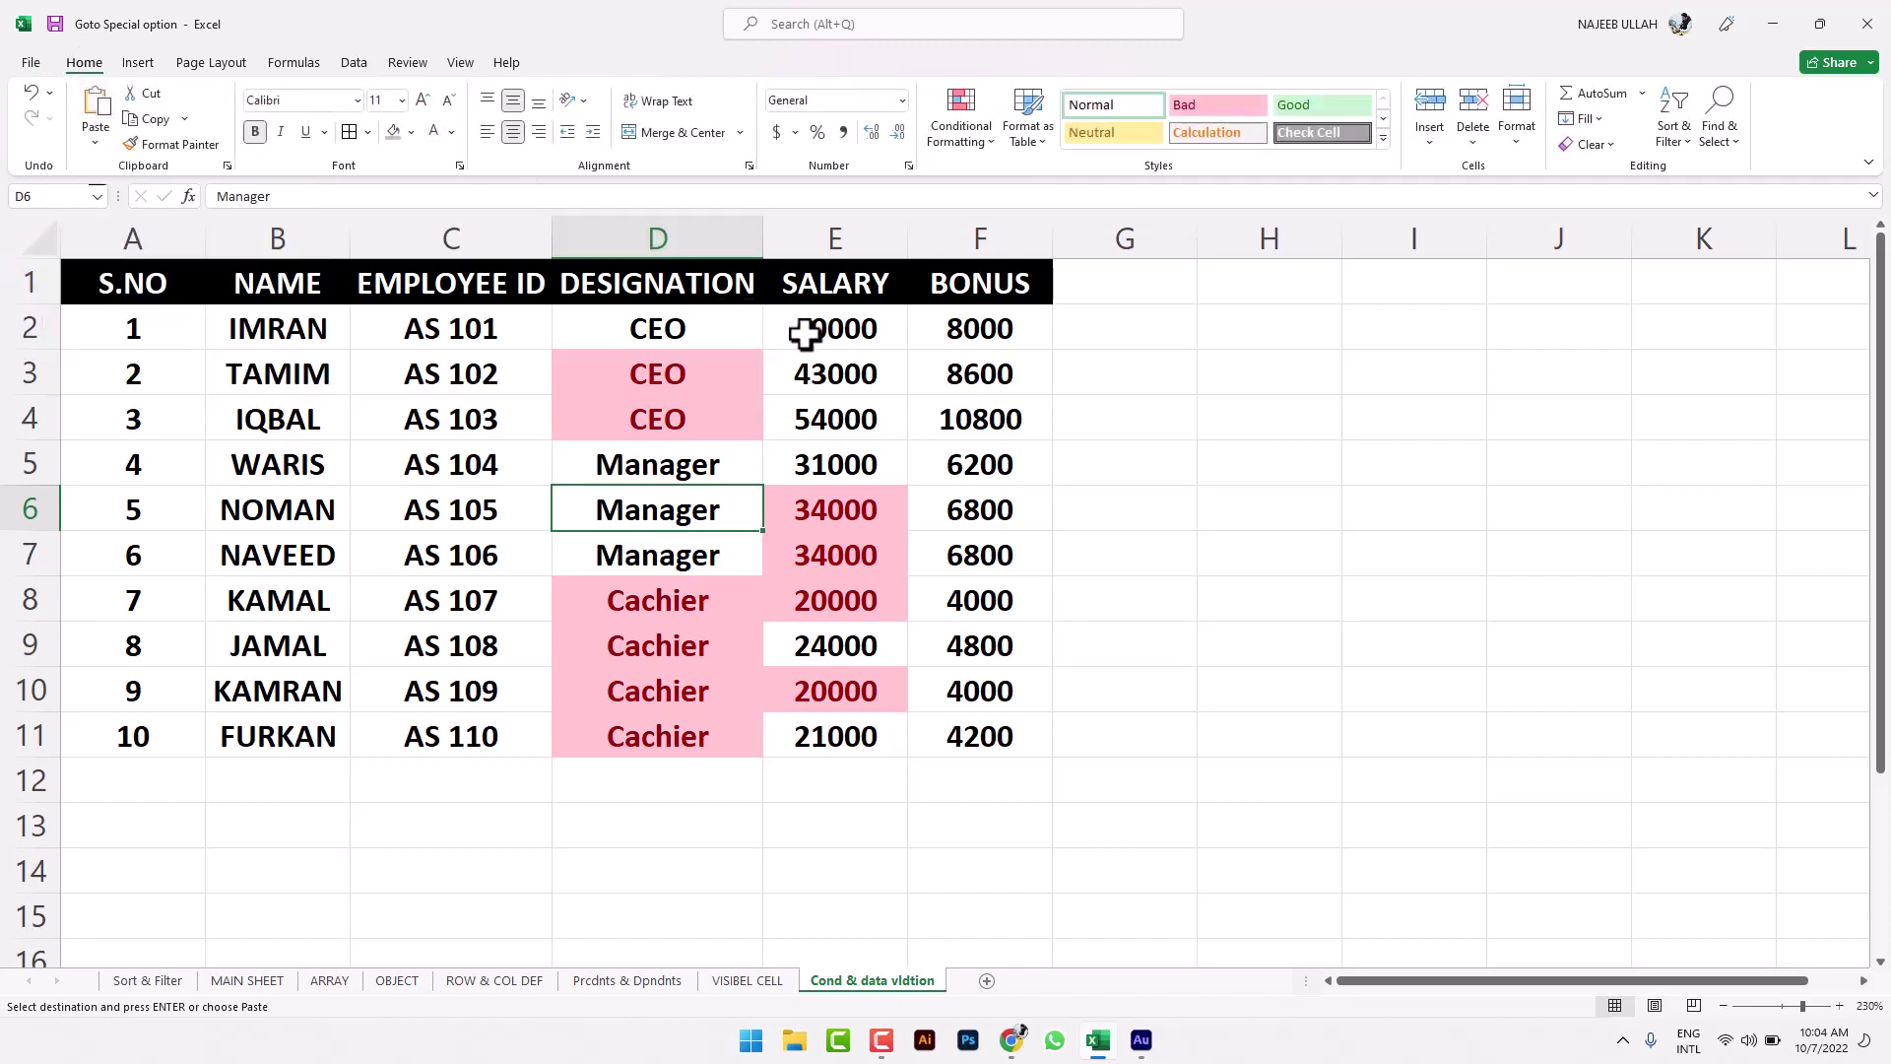
{"action": "left_click_drag", "start_coordinate": [807, 334], "coordinate": [844, 729]}
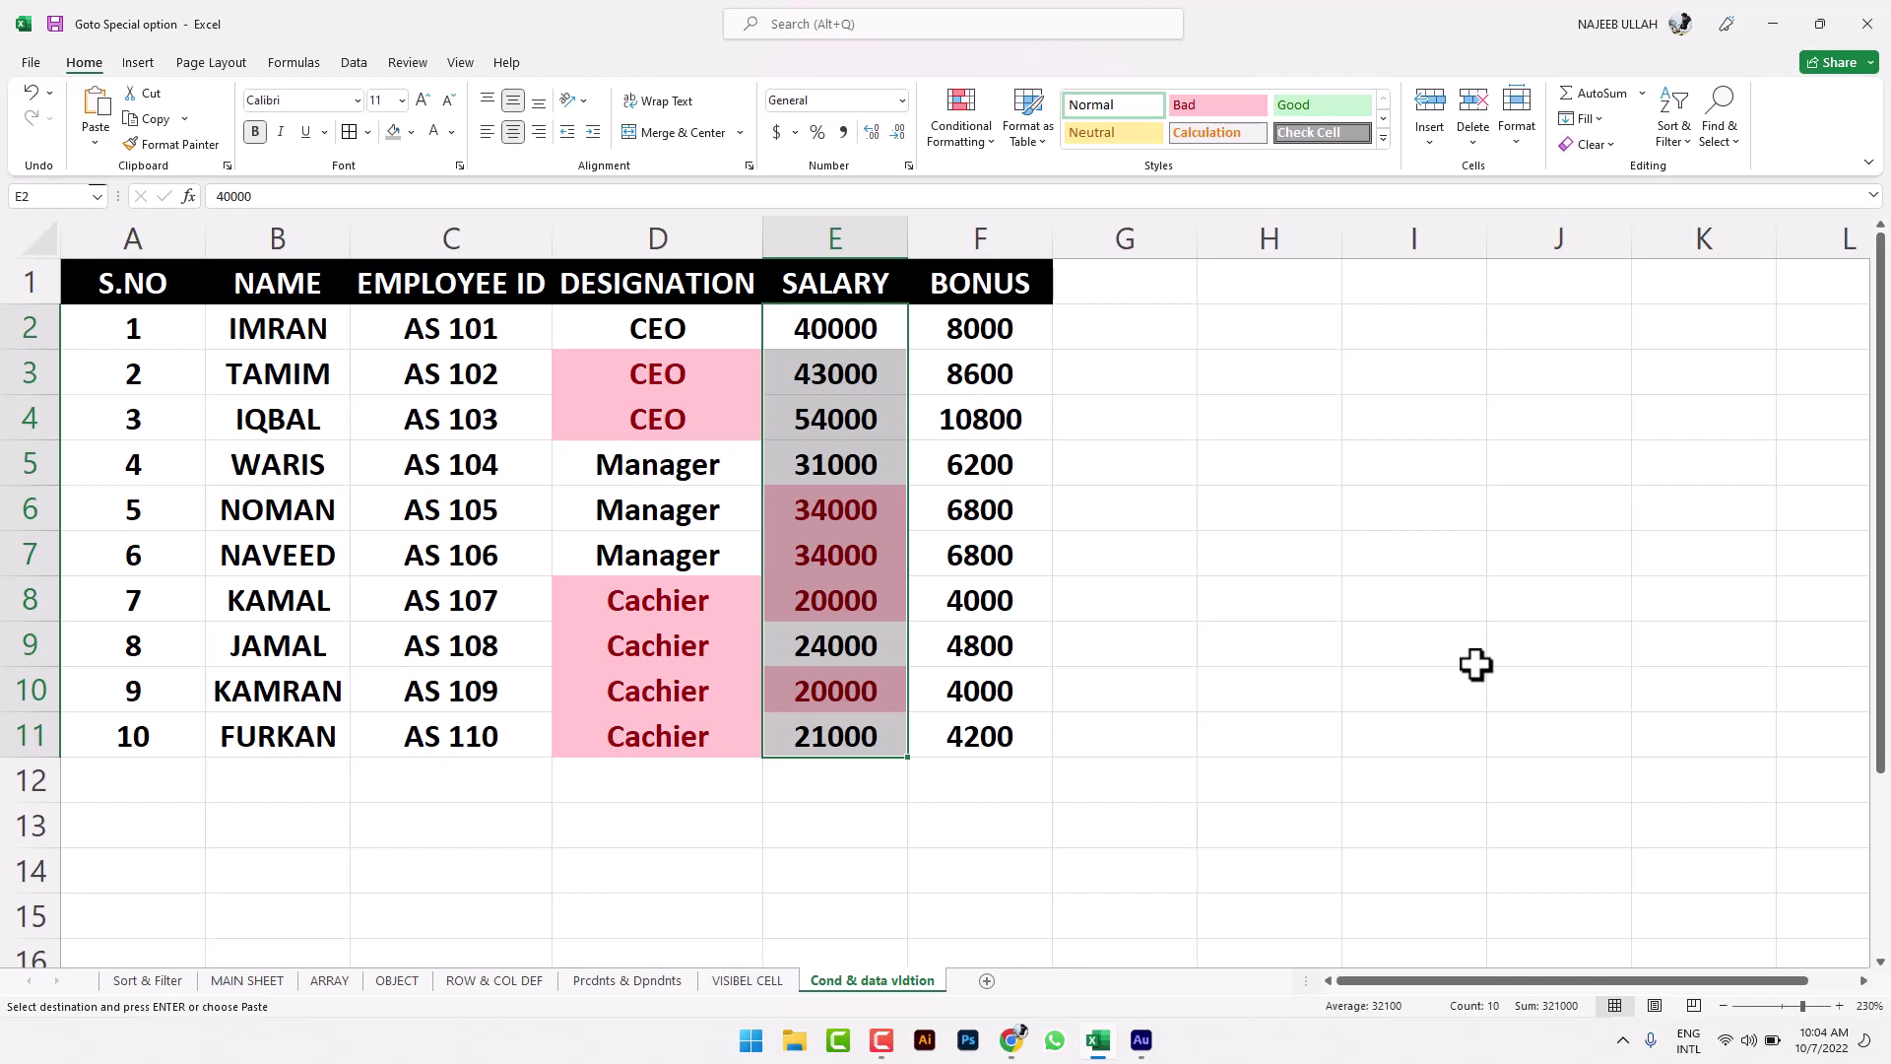
{"action": "left_click", "coordinate": [1737, 130]}
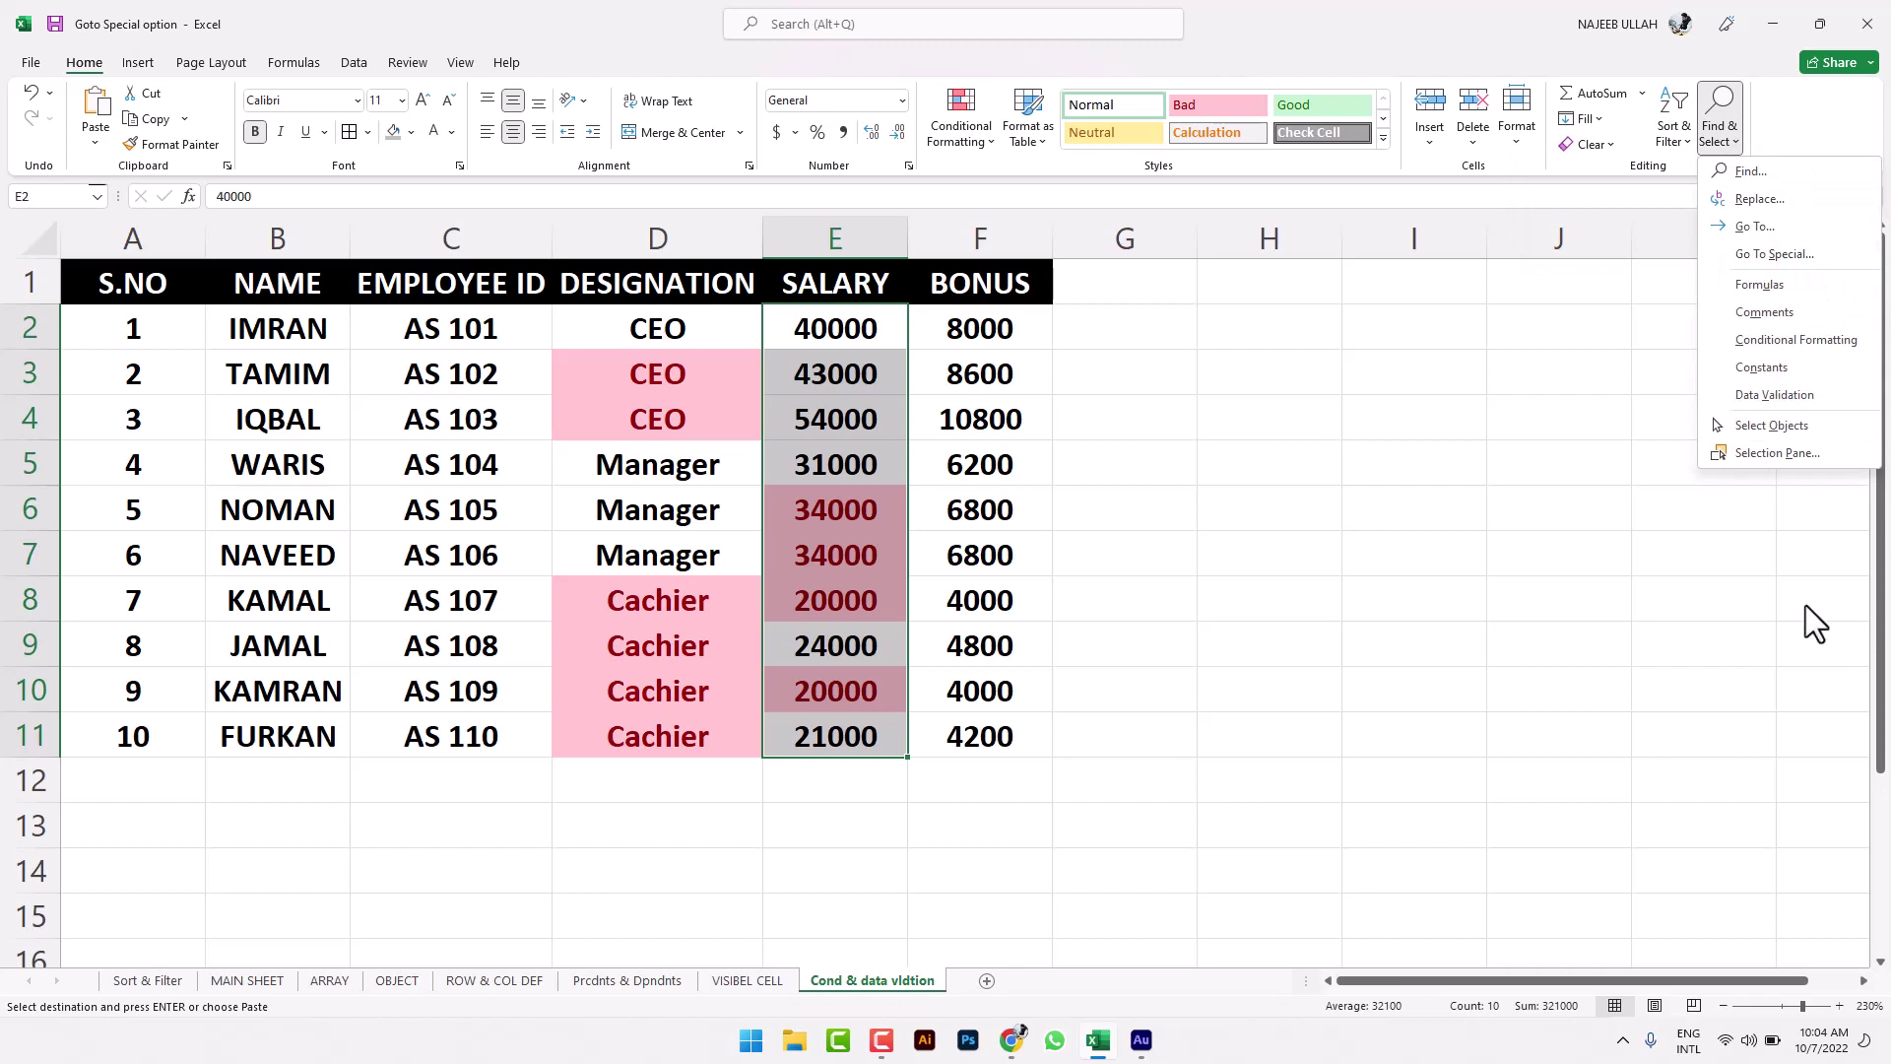
{"action": "left_click", "coordinate": [1723, 516]}
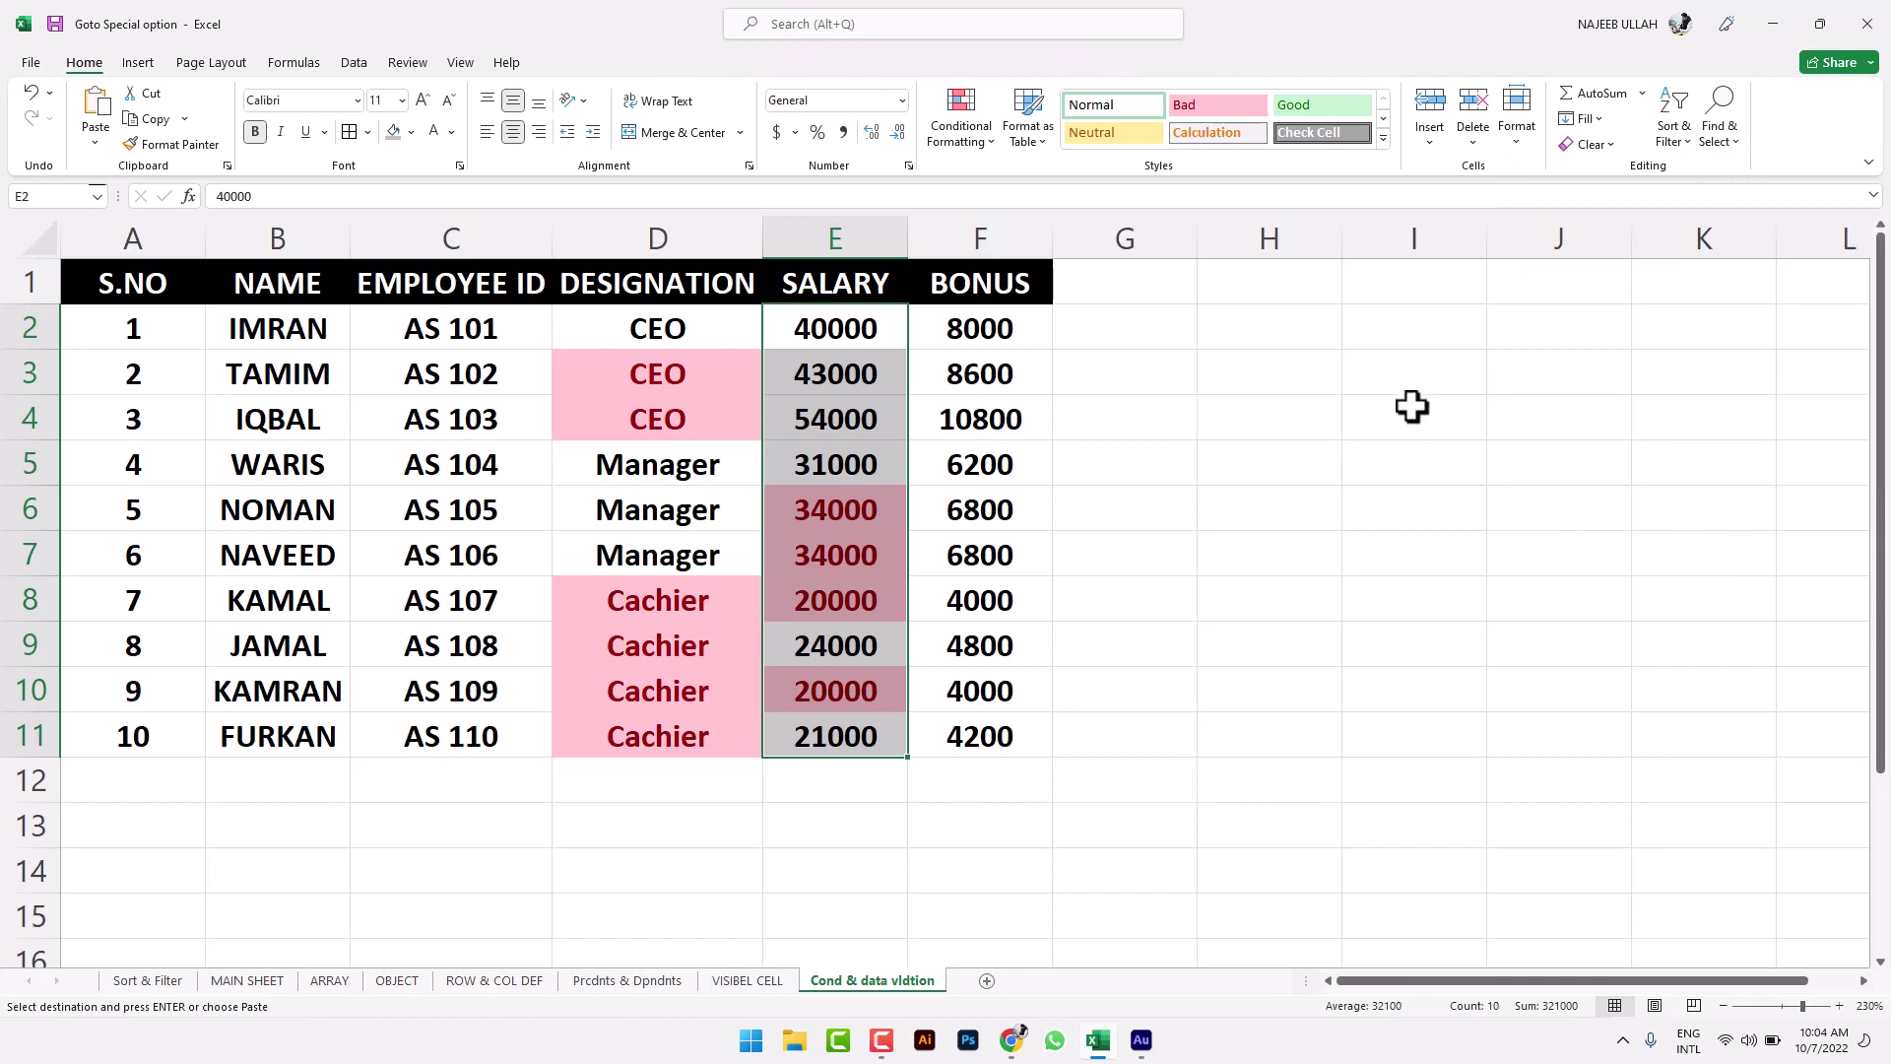
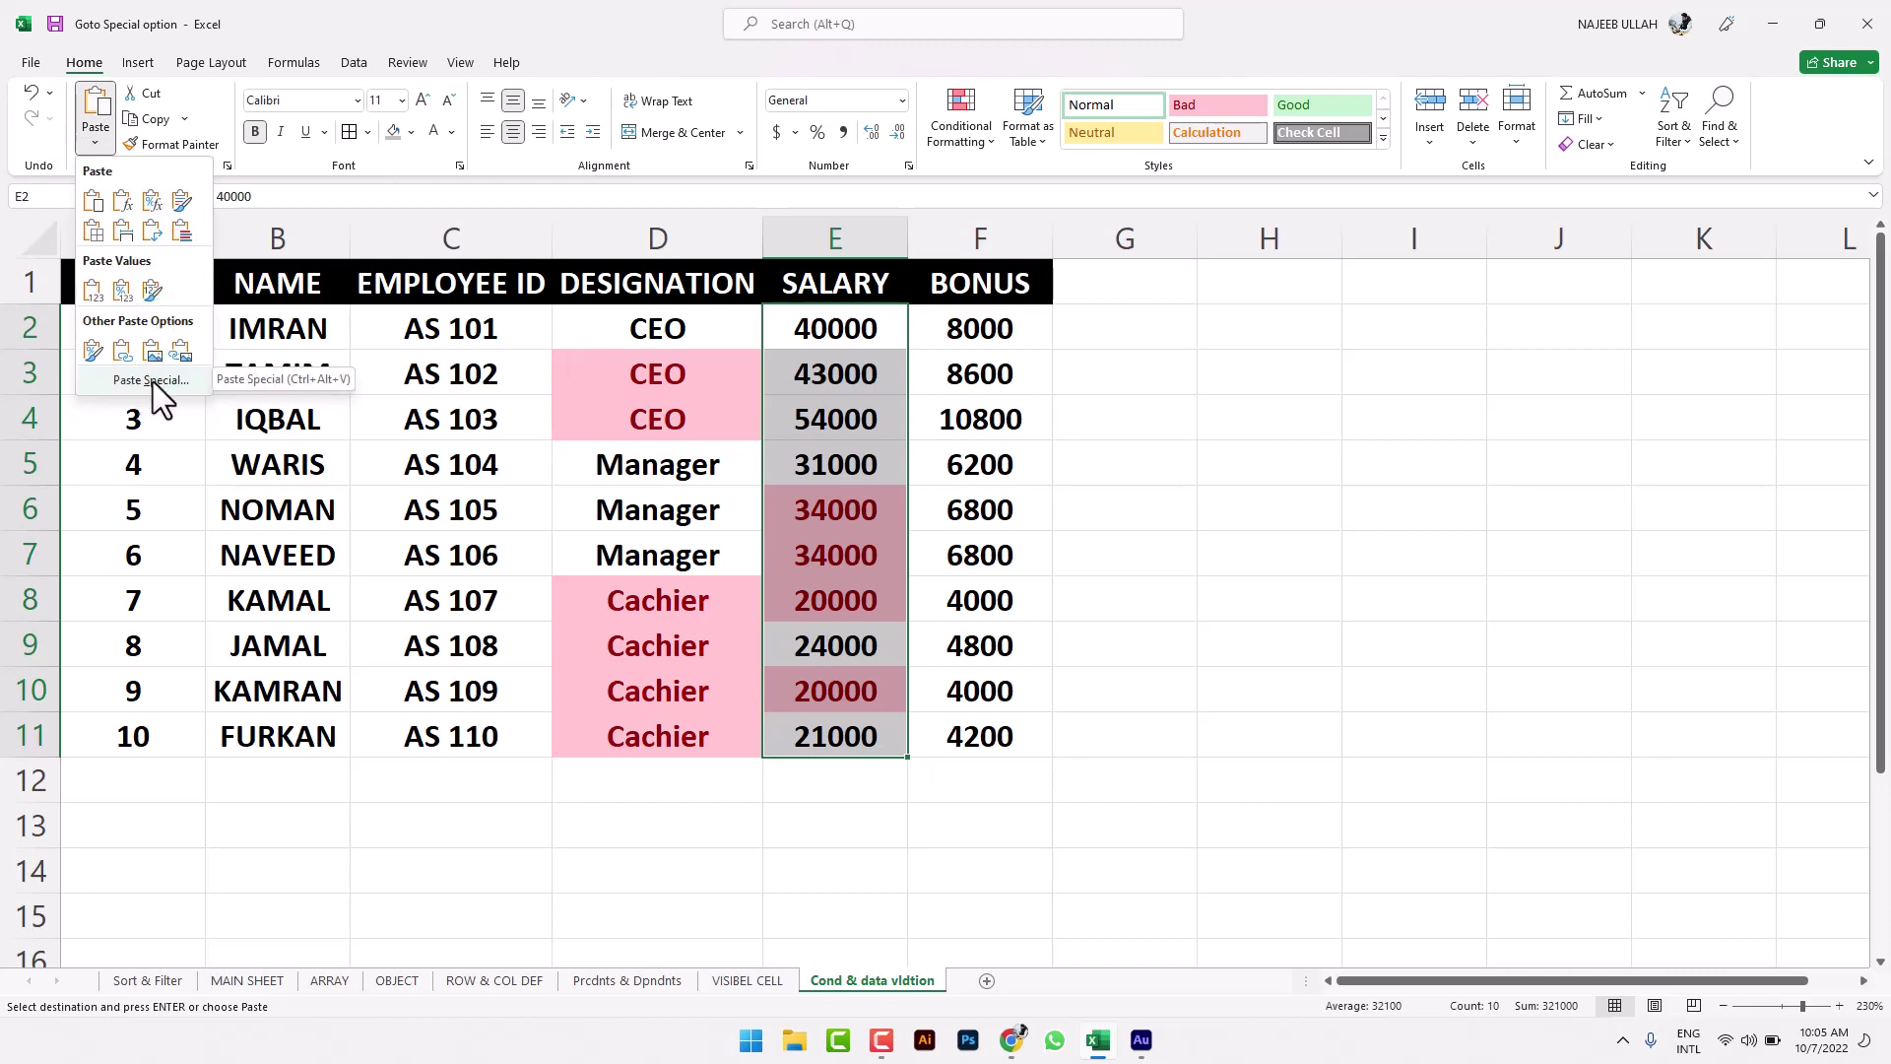
Step: Close the Paste options list without pasting, keeping the Salary column copied
{"action": "key", "text": "Escape"}
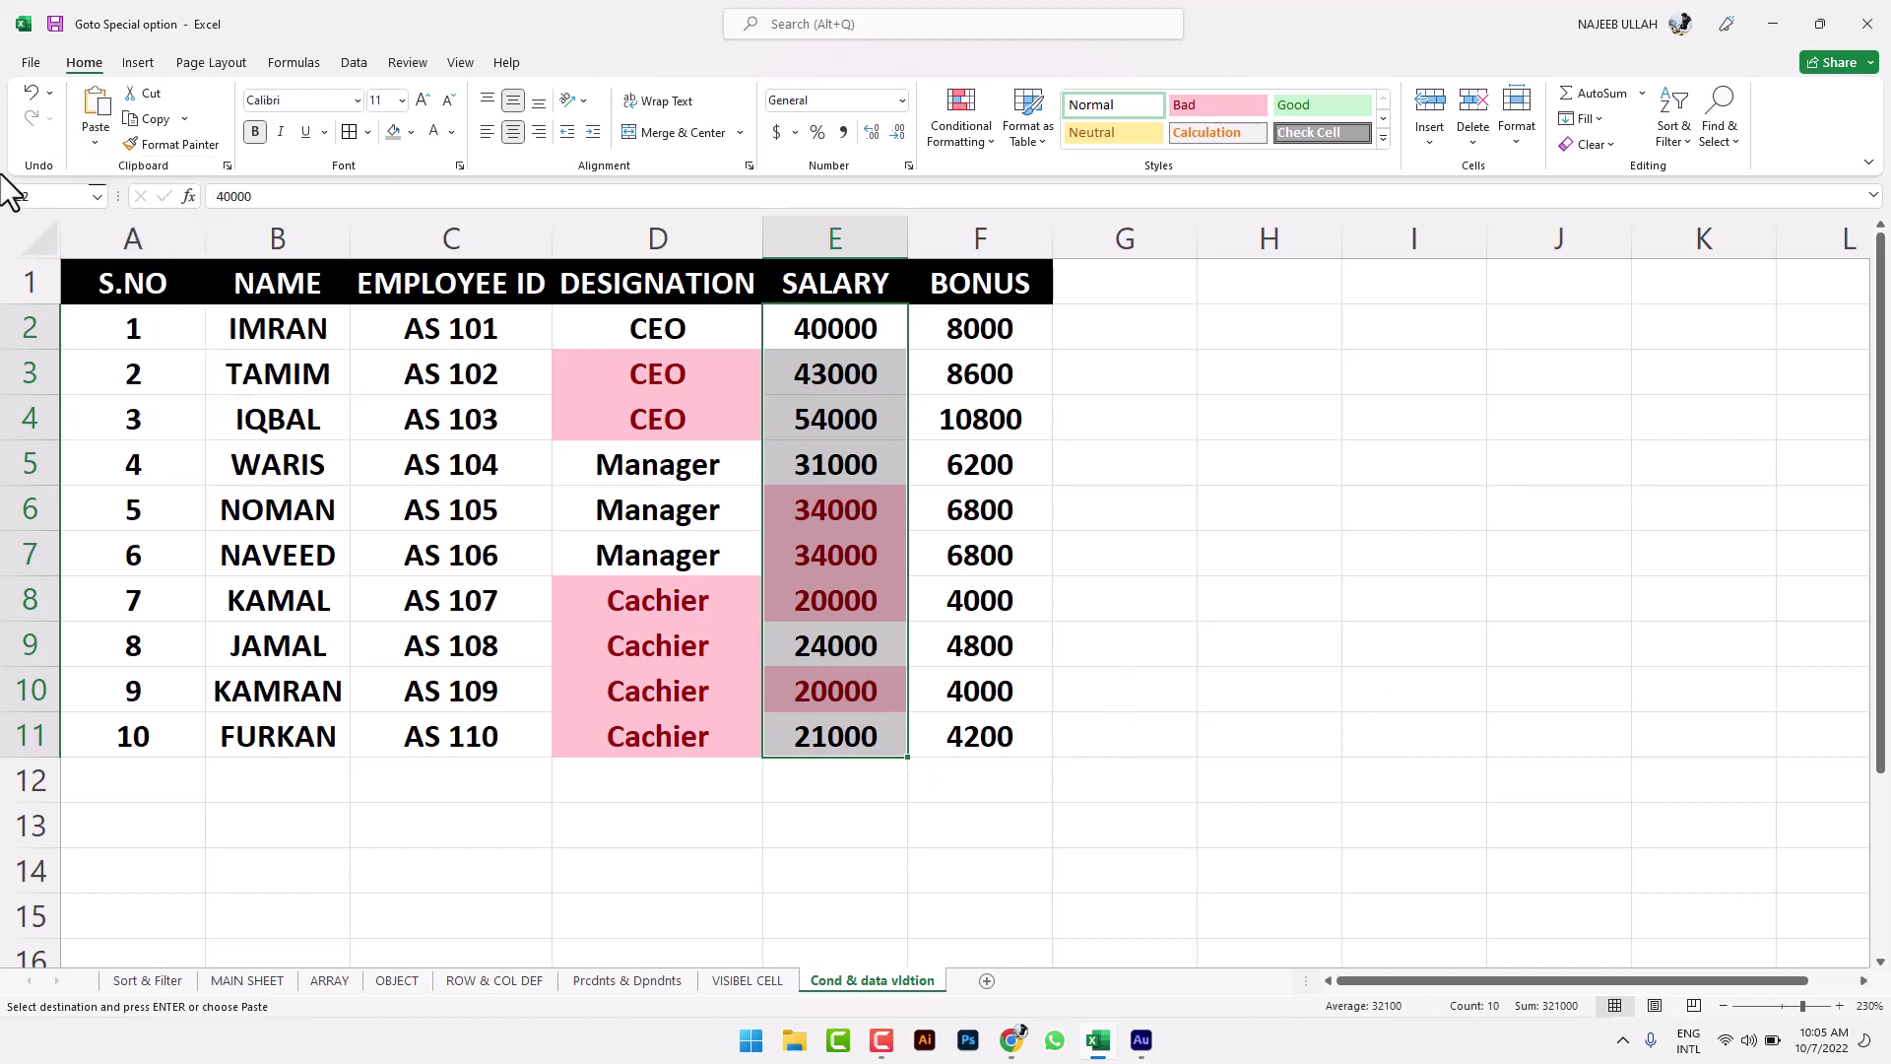